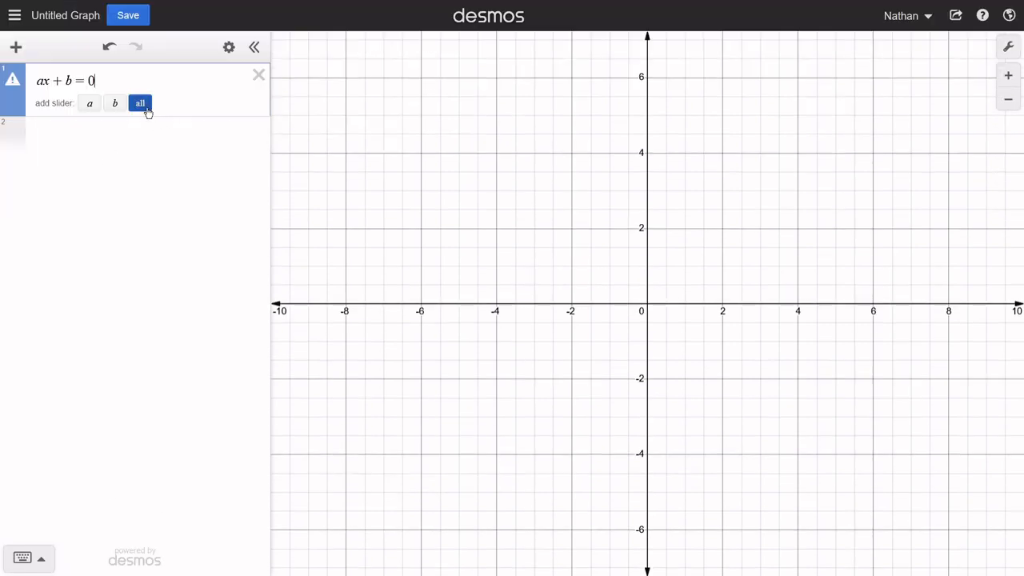
- Add sliders for both parameters of ax + b = 0, and rename a to m in the equation and its slider
click(140, 103)
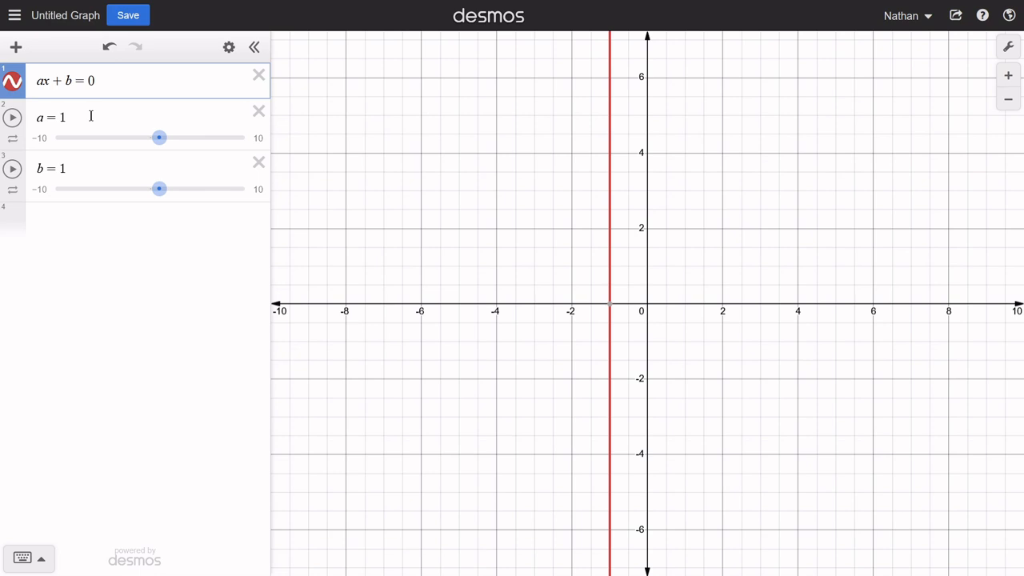
key(BackSpace)
text(m)
click(66, 117)
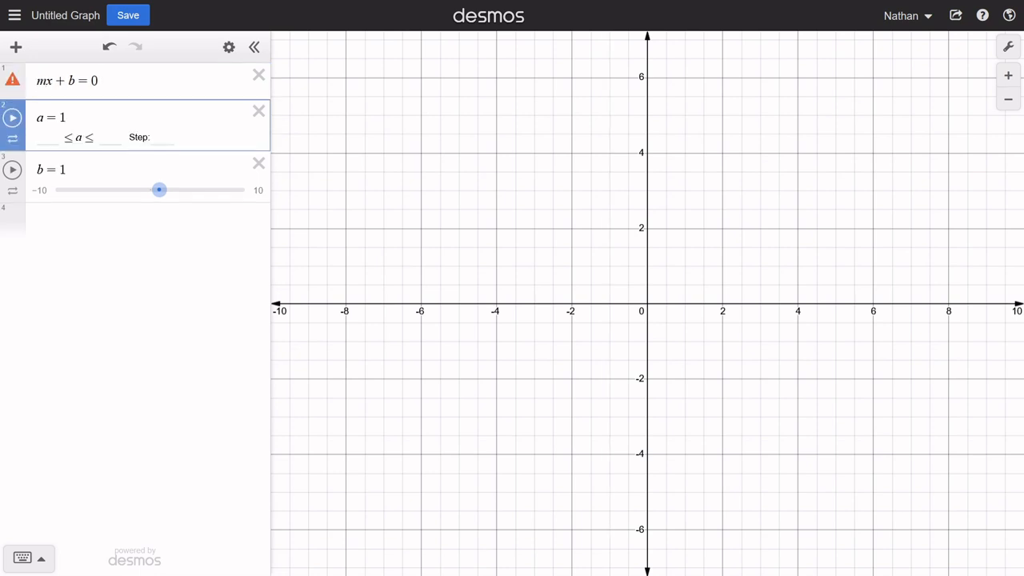
key(Left)
key(BackSpace)
text(m)
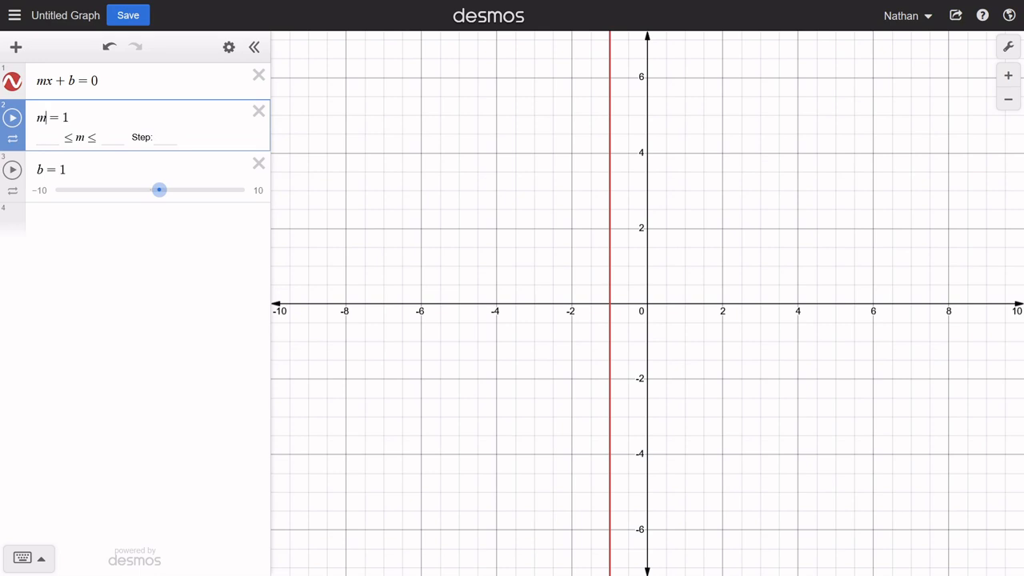
- Set the limits of the m slider to -10 and 10
click(49, 138)
text(-10)
click(112, 137)
text(10)
click(164, 142)
click(175, 235)
- Adjust the sliders to m = 3 and b = 2.8, and show the coordinates where the vertical line crosses the x-axis
mouse_move(163, 141)
mouse_down()
mouse_move(221, 142)
mouse_move(152, 140)
mouse_up()
drag(177, 197, 184, 192)
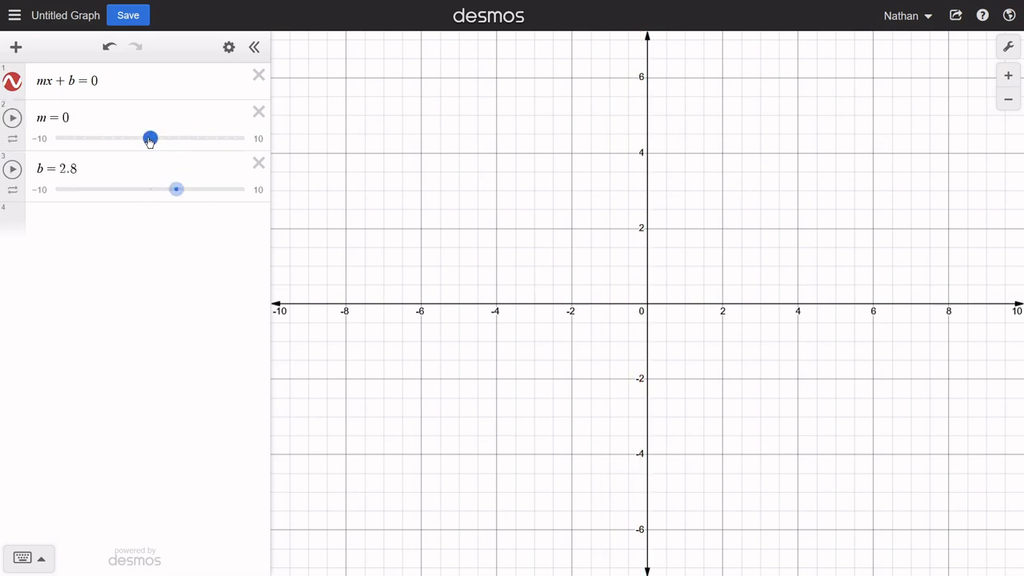
drag(150, 137, 176, 140)
click(615, 309)
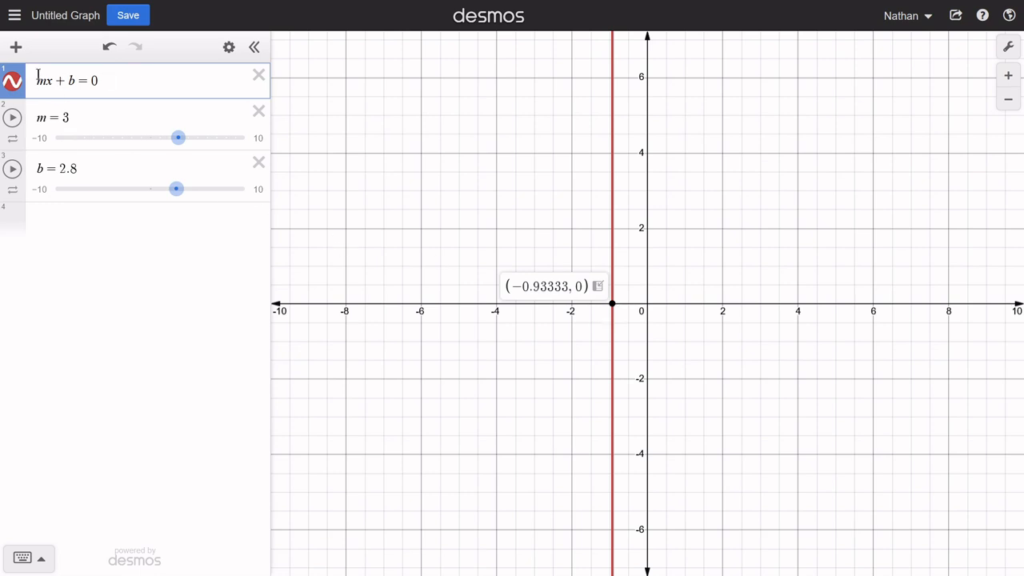
- Add the solution x = -b/m, written as a fraction, as a new expression below the sliders
click(98, 228)
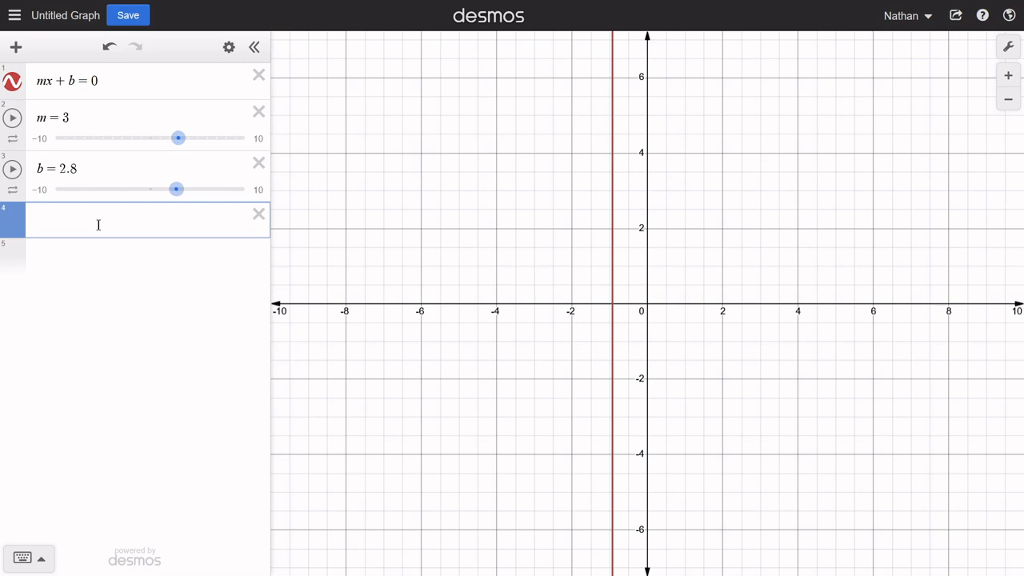
text(x=-b/)
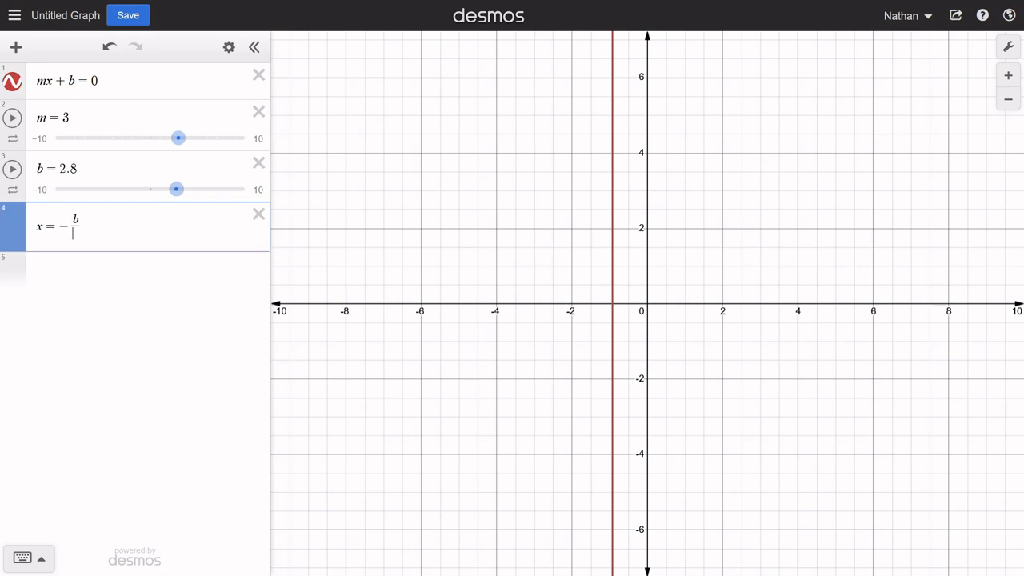
text(m)
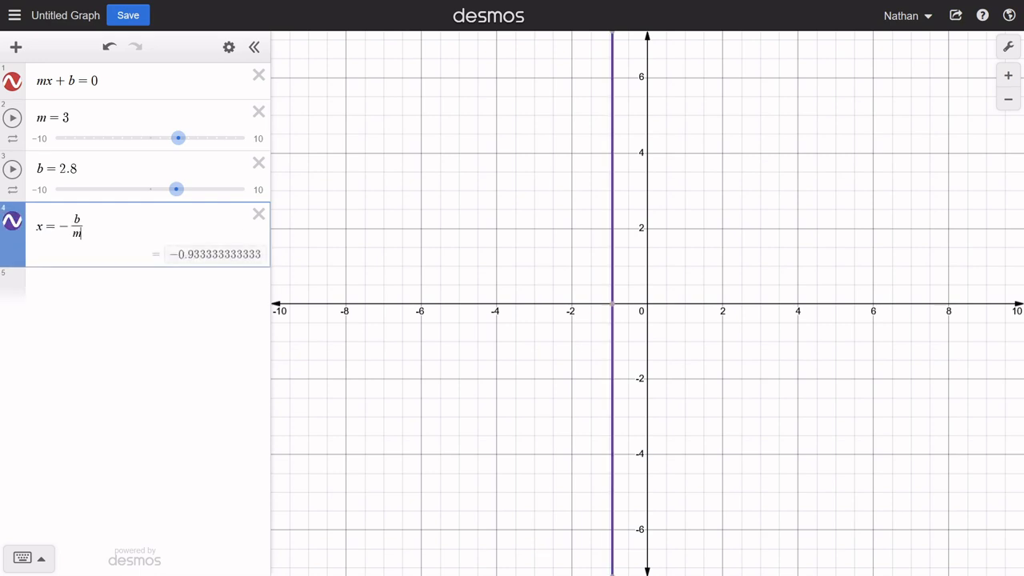
- Toggle the x = -b/m graph off and on to compare it with the graph of mx + b = 0
click(14, 225)
click(13, 226)
click(14, 225)
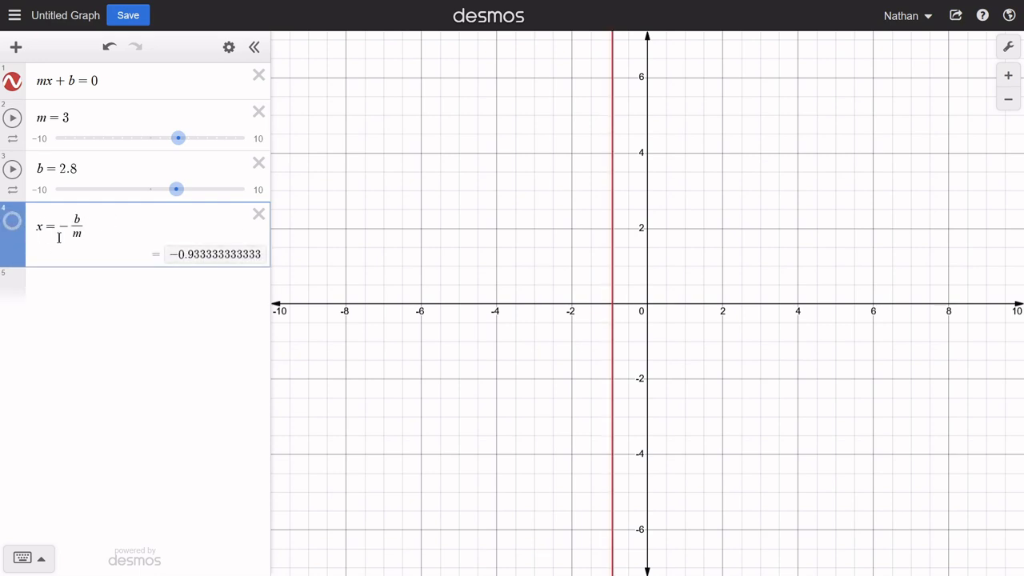
click(15, 229)
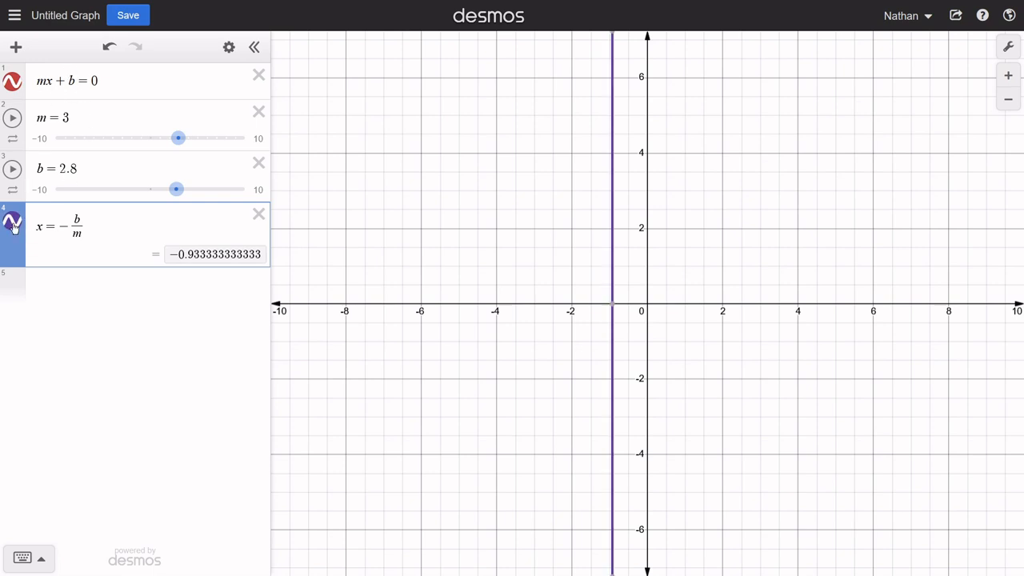
click(14, 225)
click(14, 227)
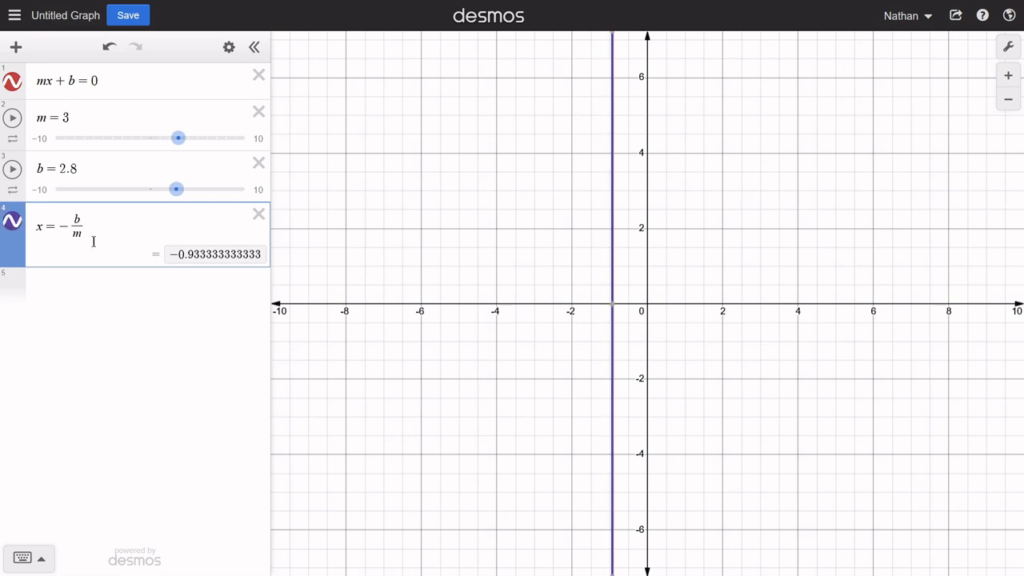
- Add the line y = mx + b as a new expression below x = -b/m
click(83, 299)
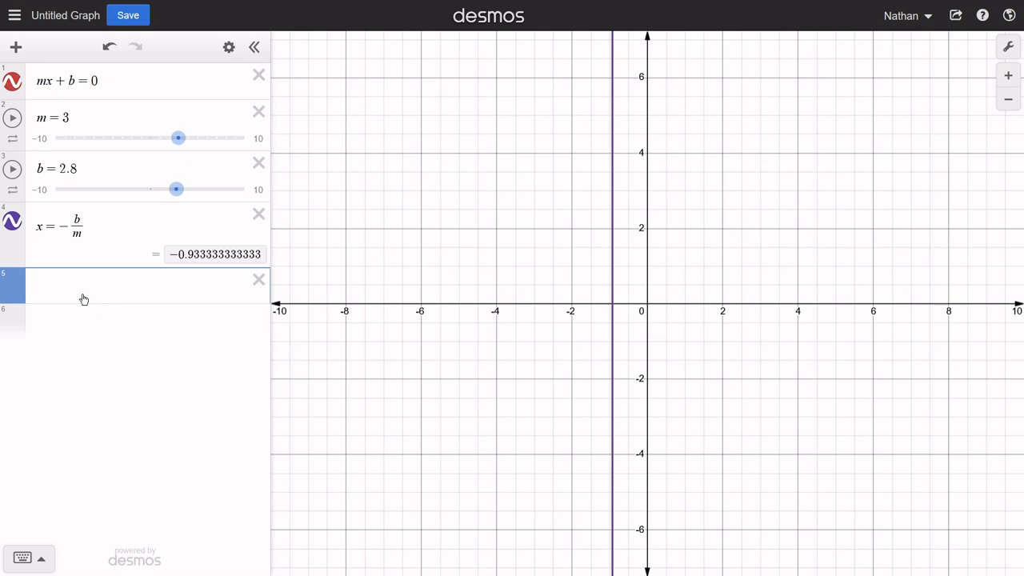
text(y = )
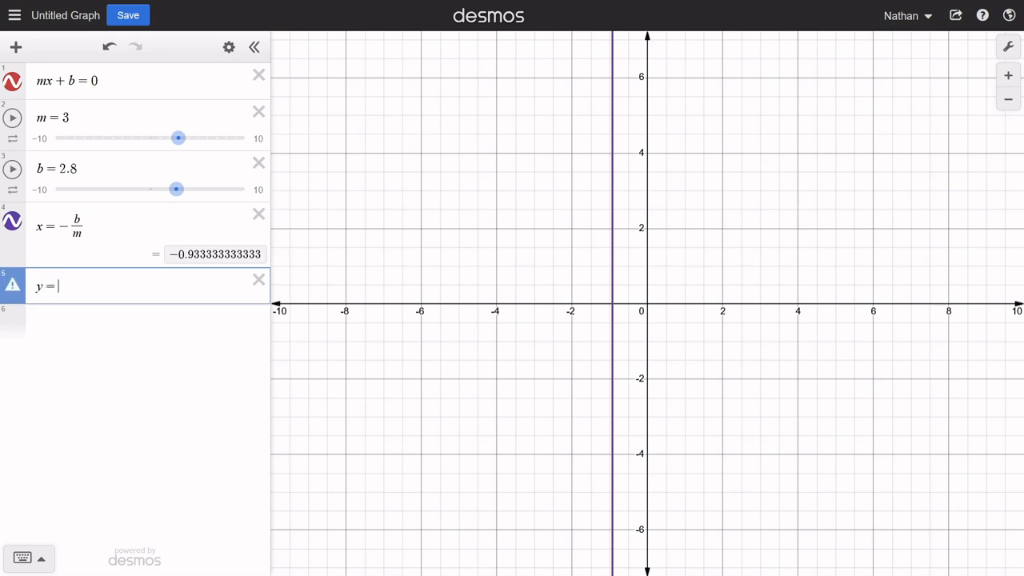
text(mx + b)
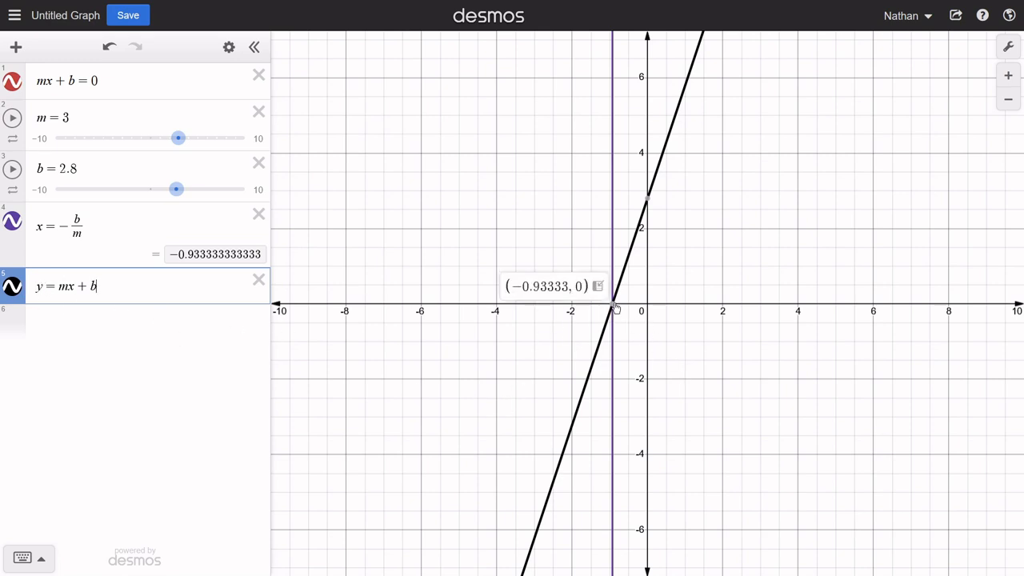
- Compare the zero in mx + b = 0 with y in the line equation, and show the line's x-intercept coordinates
click(93, 81)
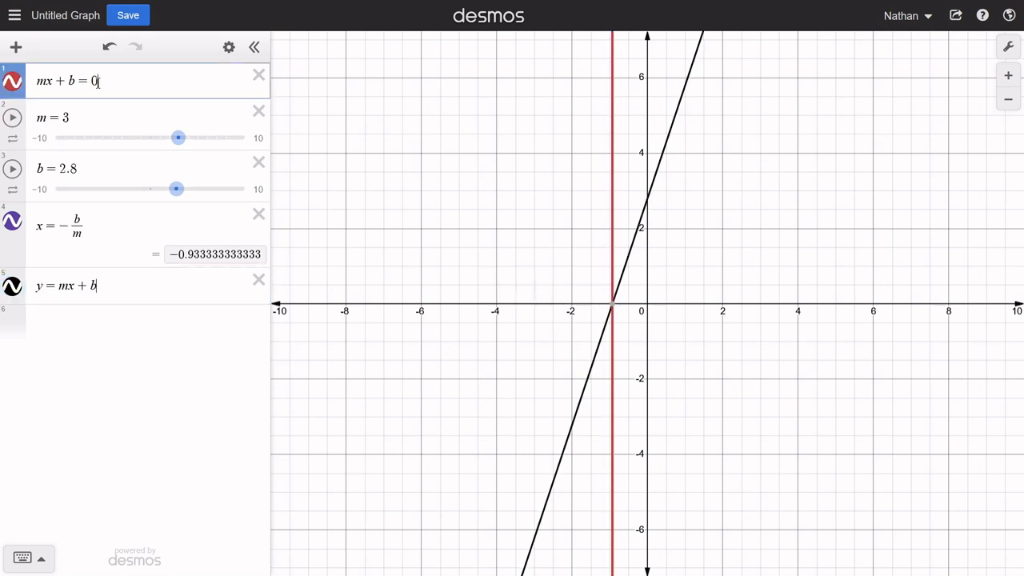
click(38, 287)
click(610, 306)
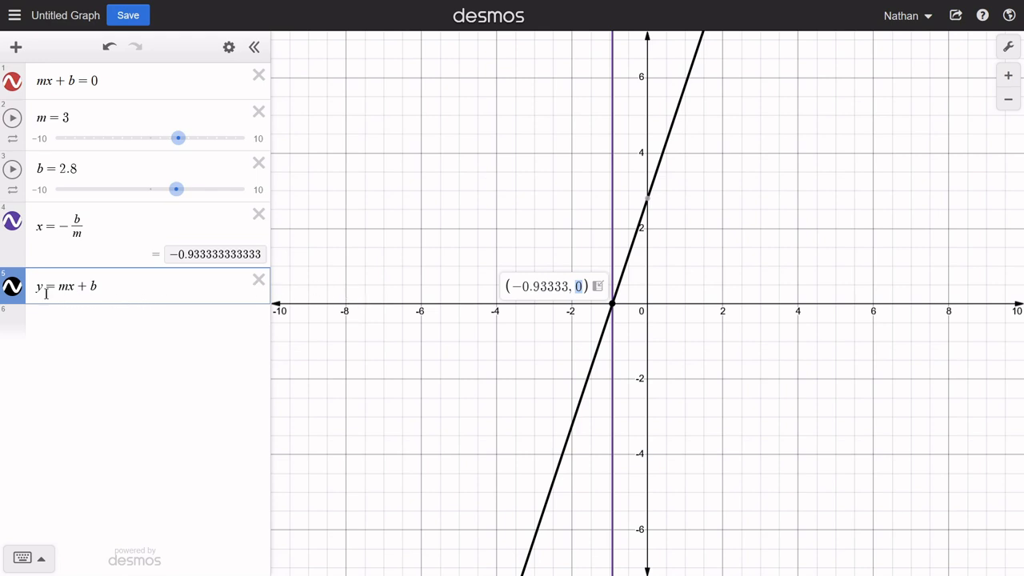
- Duplicate y = mx + b in a new row, replace its y with l(x), and toggle its graph to compare the lines
click(50, 321)
drag(107, 280, 32, 288)
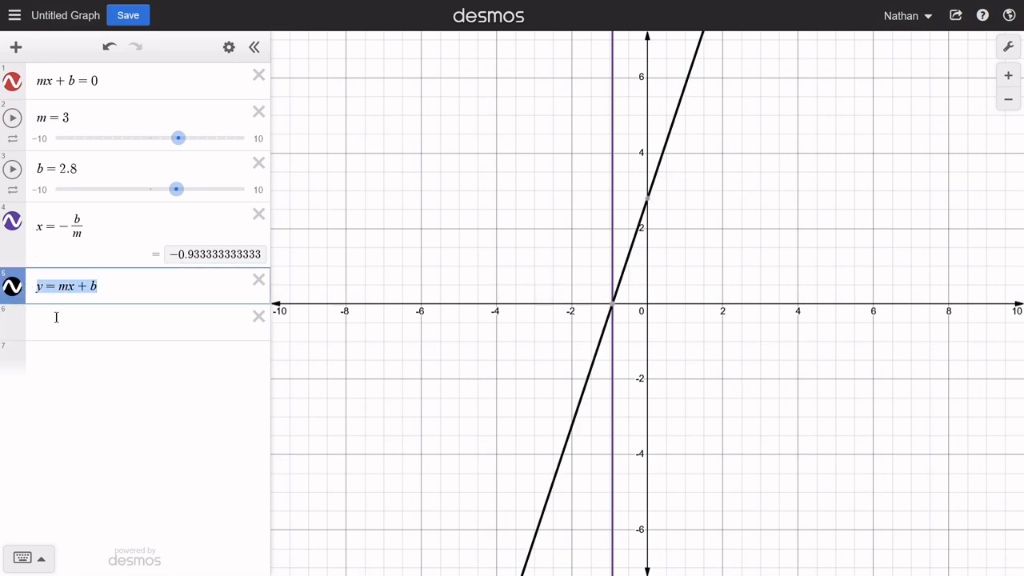
key(ctrl+c)
click(56, 325)
key(ctrl+v)
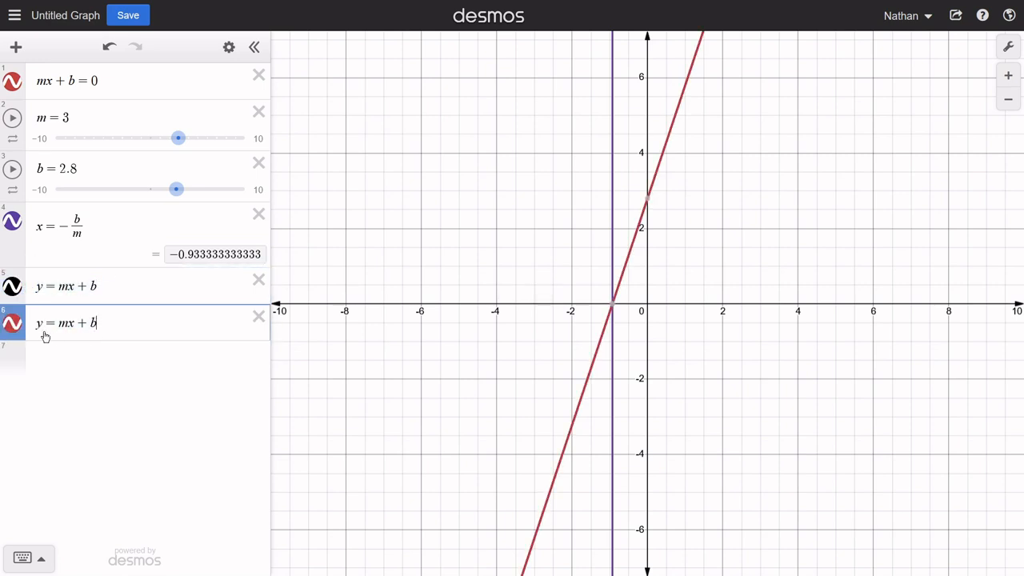
click(46, 323)
key(BackSpace)
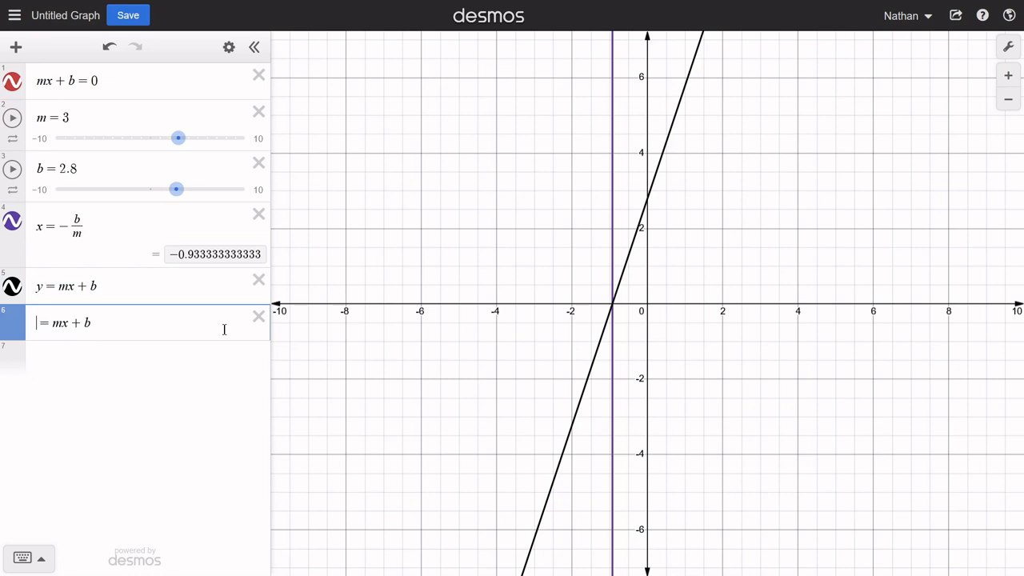
text(l(x))
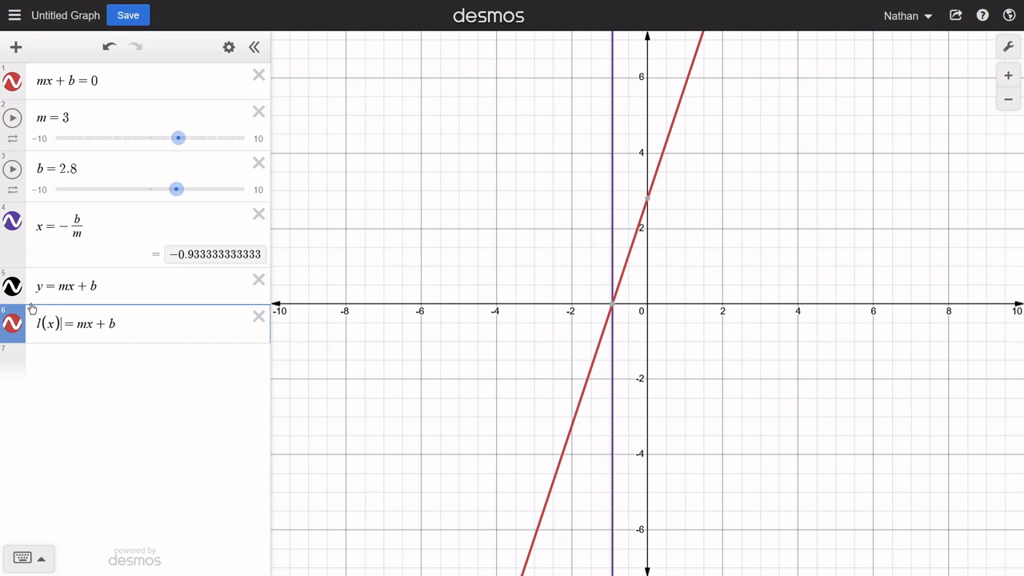
click(13, 325)
click(13, 324)
- Adjust the sliders to m = -1 and b = 5.6, and show the coordinates of the line's x-intercept
drag(174, 144, 140, 141)
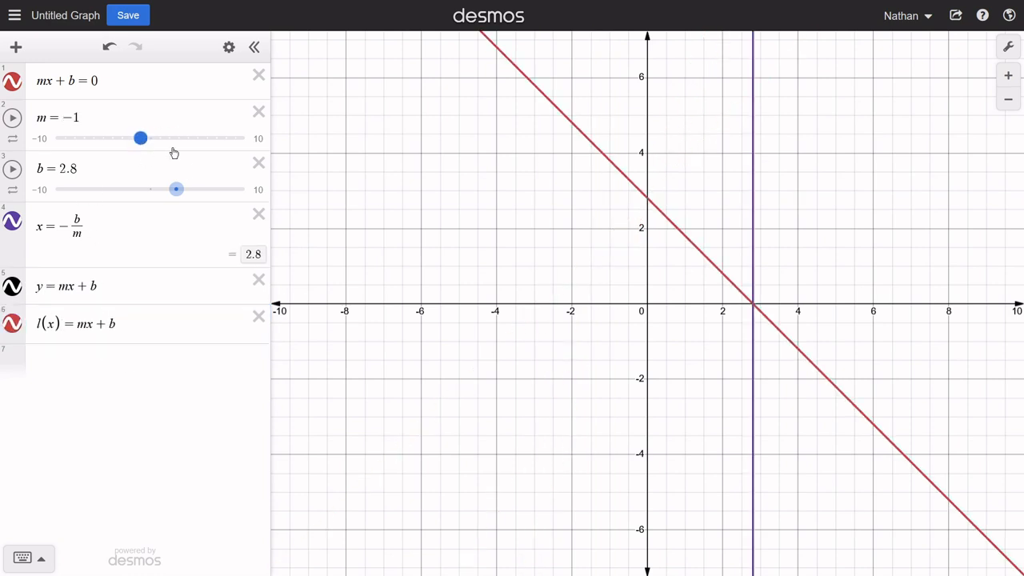
drag(164, 196, 205, 199)
click(860, 306)
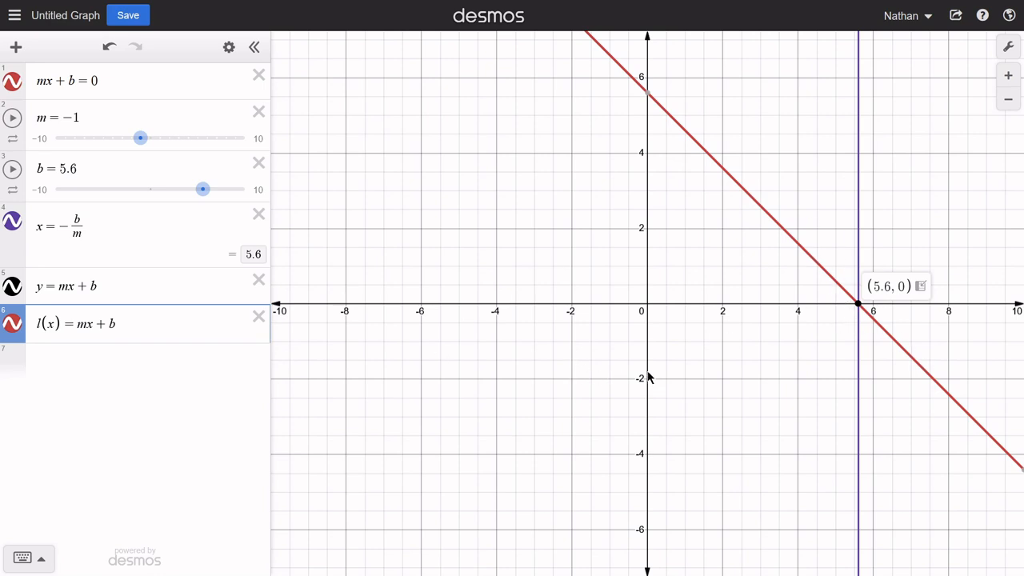
- Change the l(x) line's color to green and hide its graph
click(20, 329)
click(20, 329)
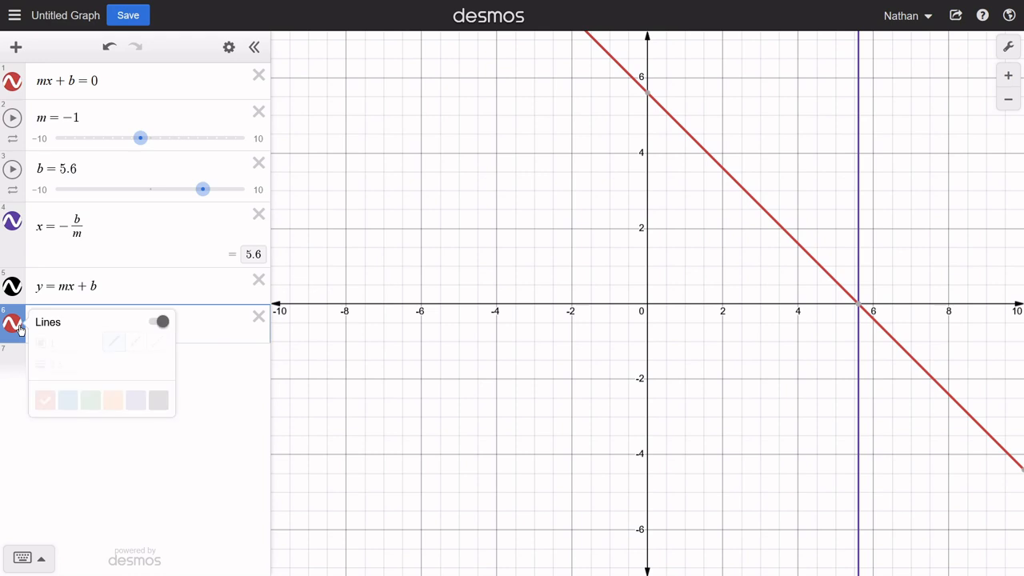
click(91, 400)
click(192, 374)
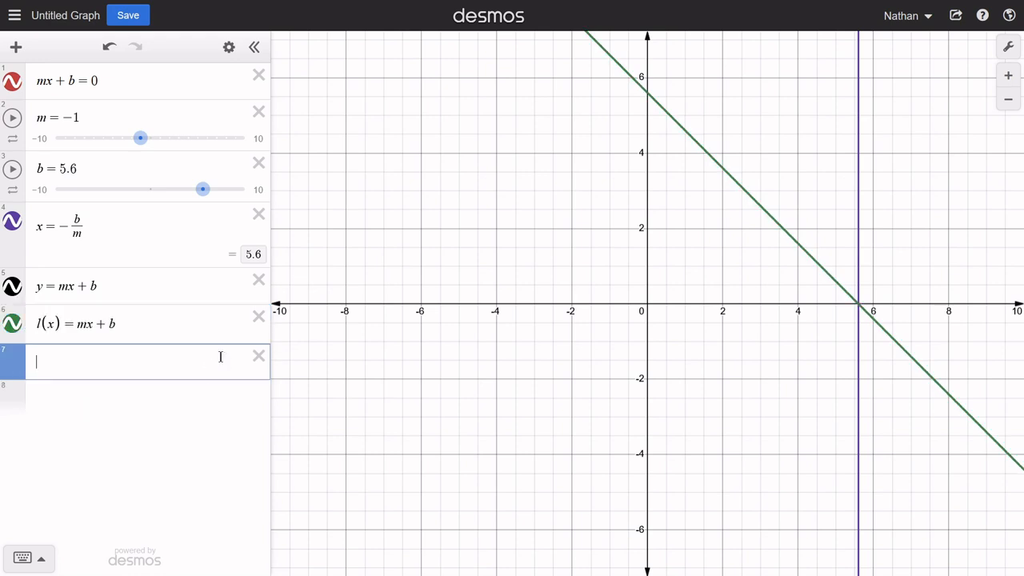
click(12, 322)
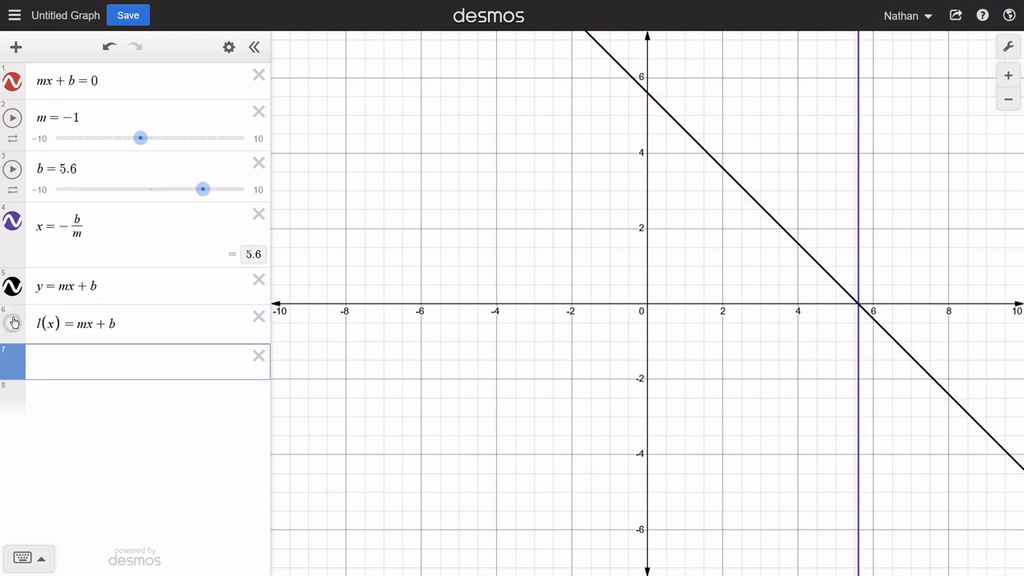
- Show the x-intercept coordinates of y = mx + b and hide the graph of x = -b/m
click(860, 315)
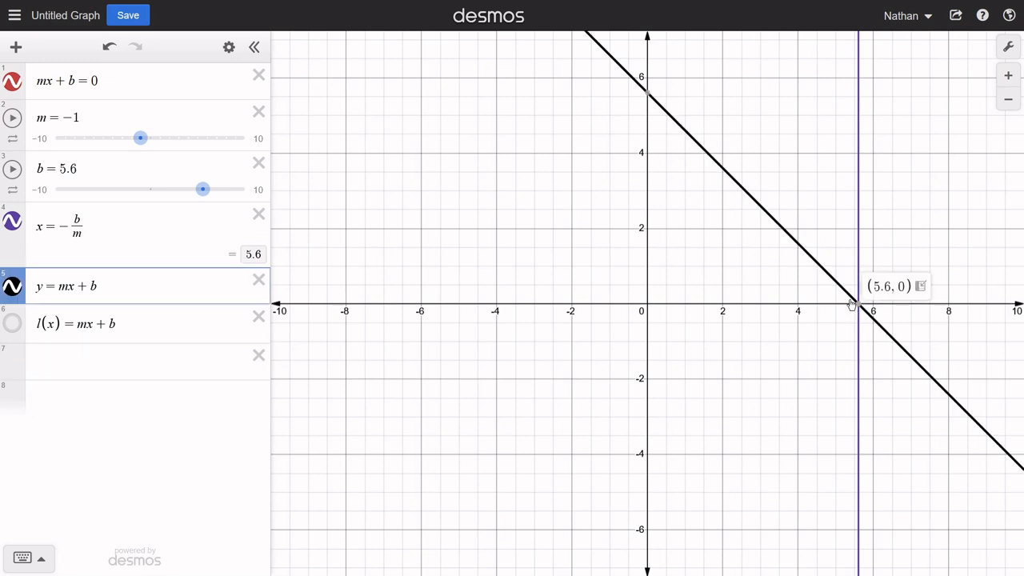
click(13, 226)
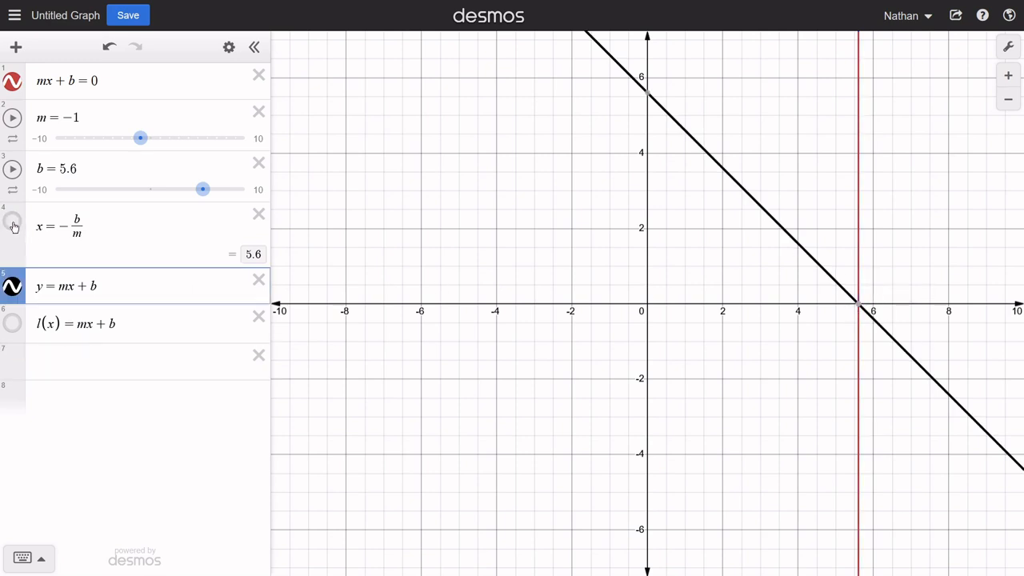
mouse_move(869, 318)
- Delete all the equations and both sliders from the expression list
click(258, 317)
click(259, 279)
click(258, 213)
click(258, 163)
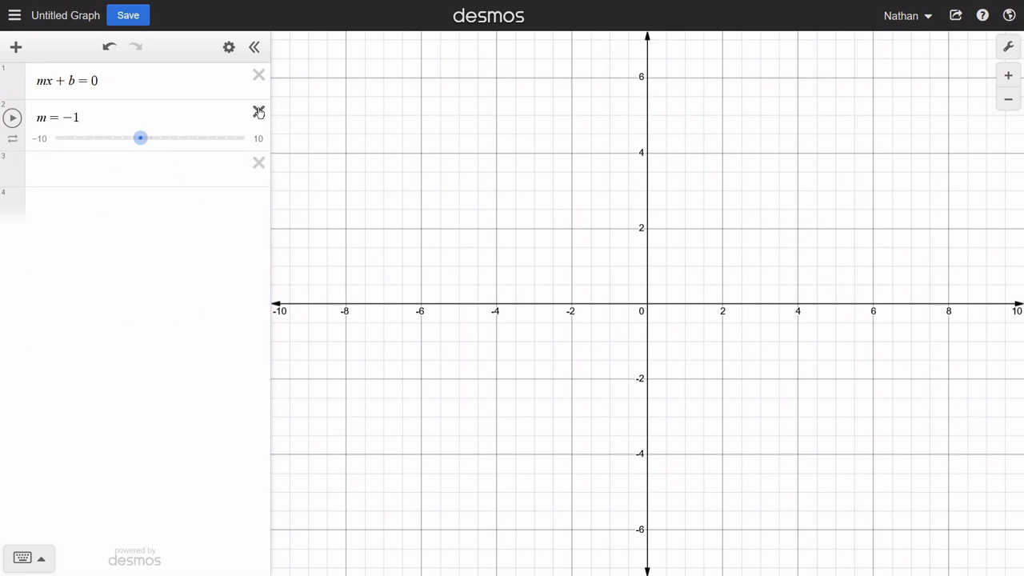
click(258, 112)
click(259, 75)
- Enter the equation -486x + 68(x - 200) = 0.687(65x + 7890) - 4068 in the first row
click(139, 80)
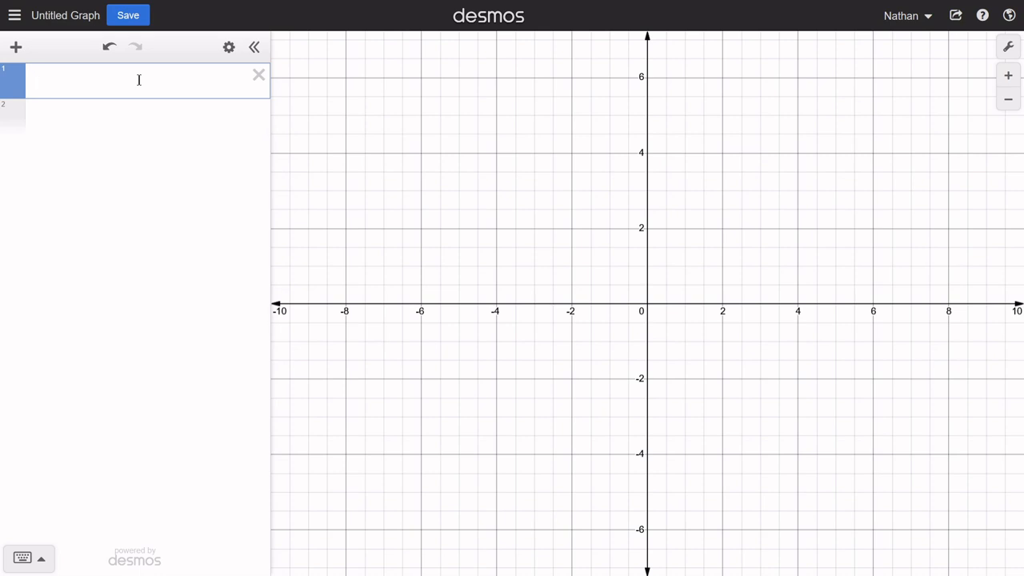
text(-)
text(486x)
text(+)
text(68)
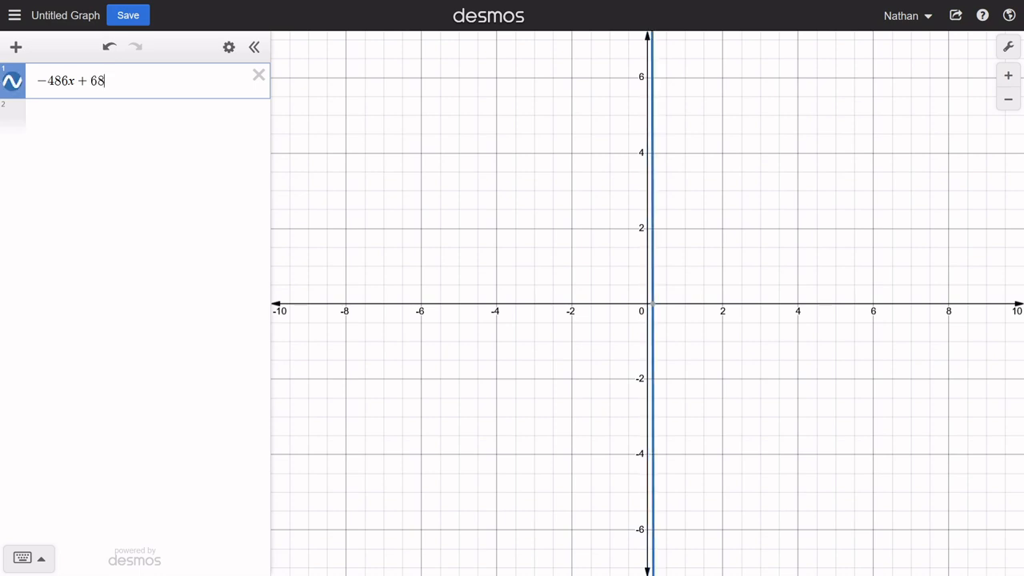
text((x-)
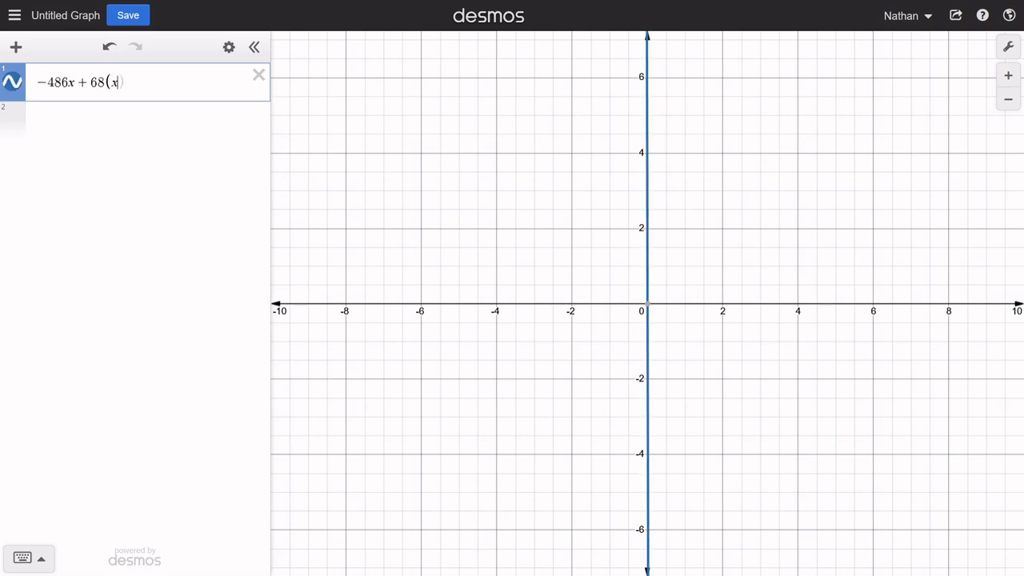
text(200)
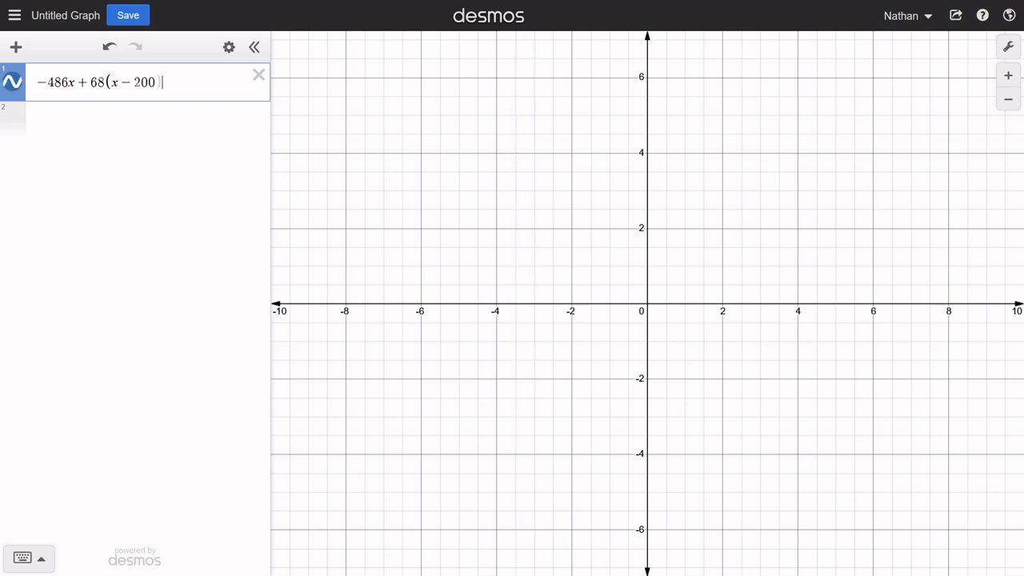
text()=0.687(65x+)
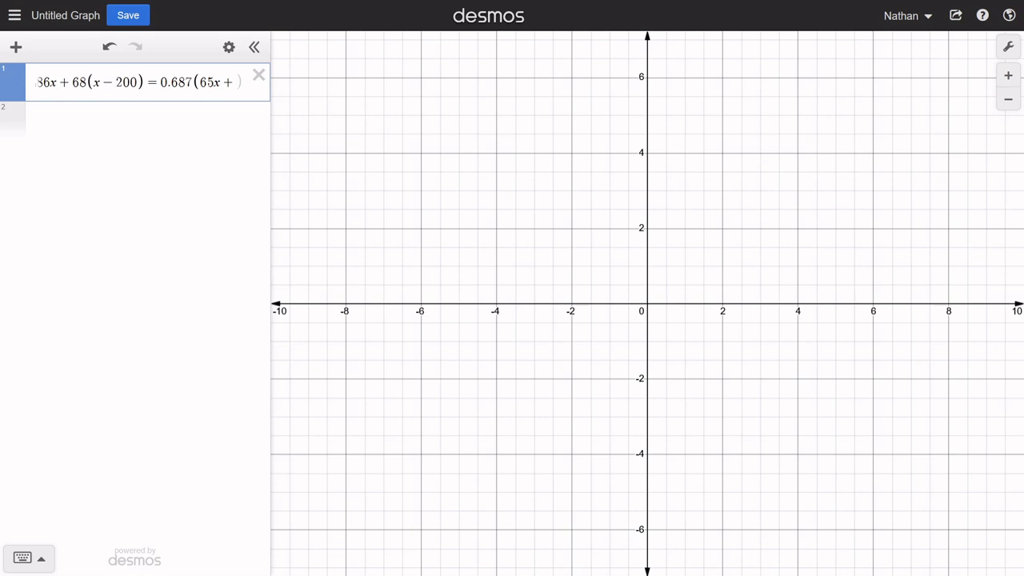
text(7890)
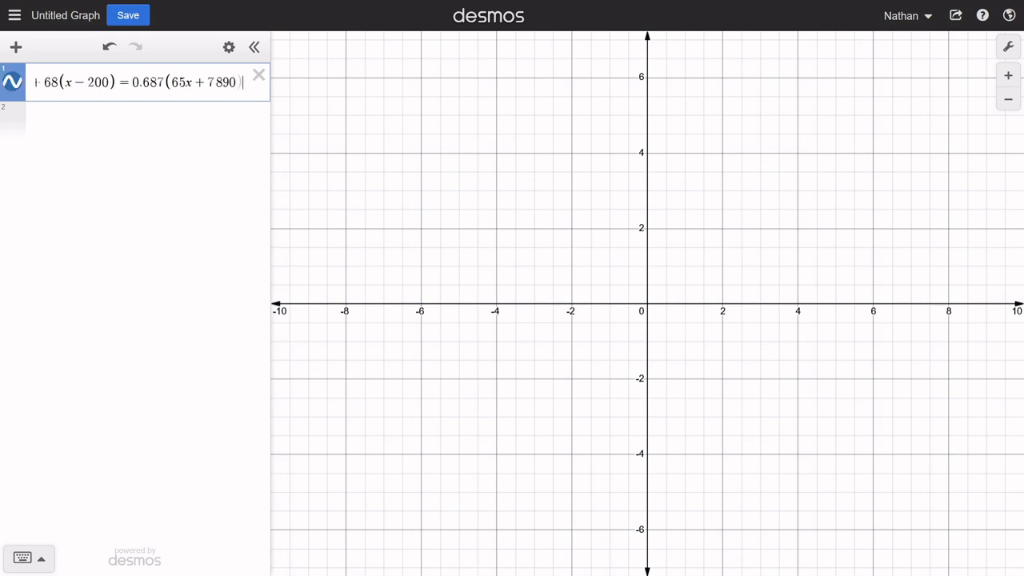
text()-4068)
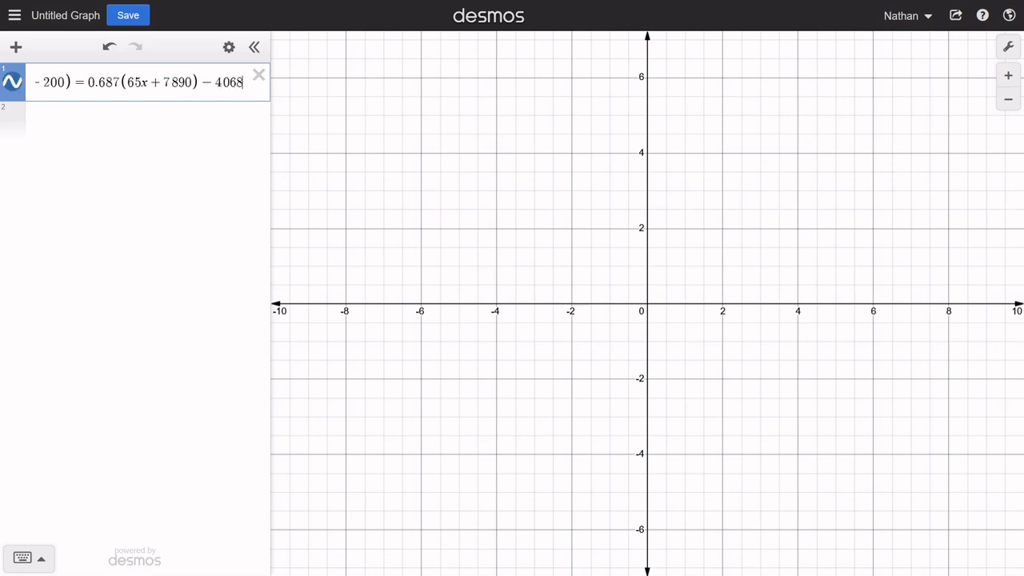
- Widen the expression list until the whole equation in the first row fits
drag(197, 83, 3, 84)
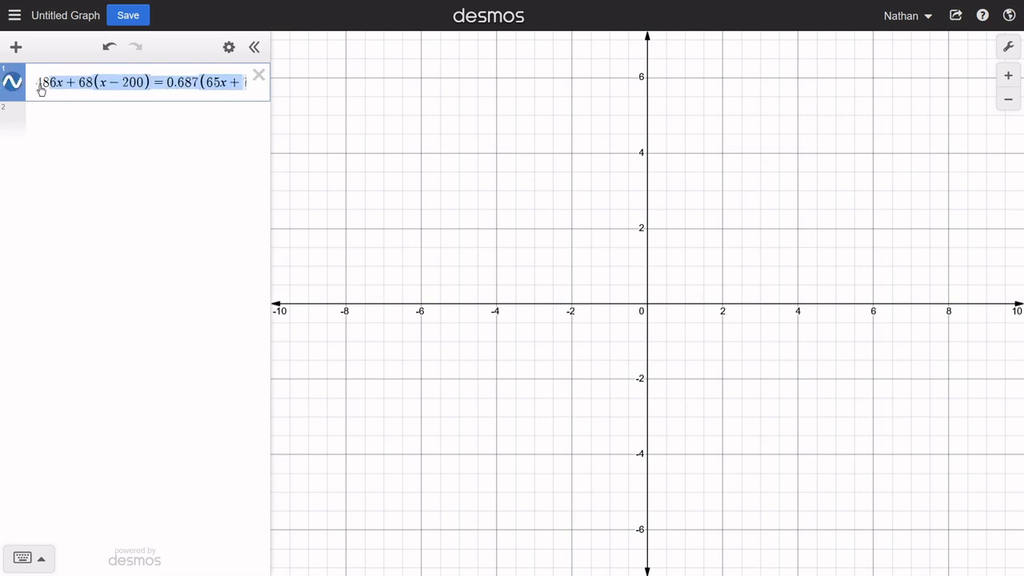
click(50, 83)
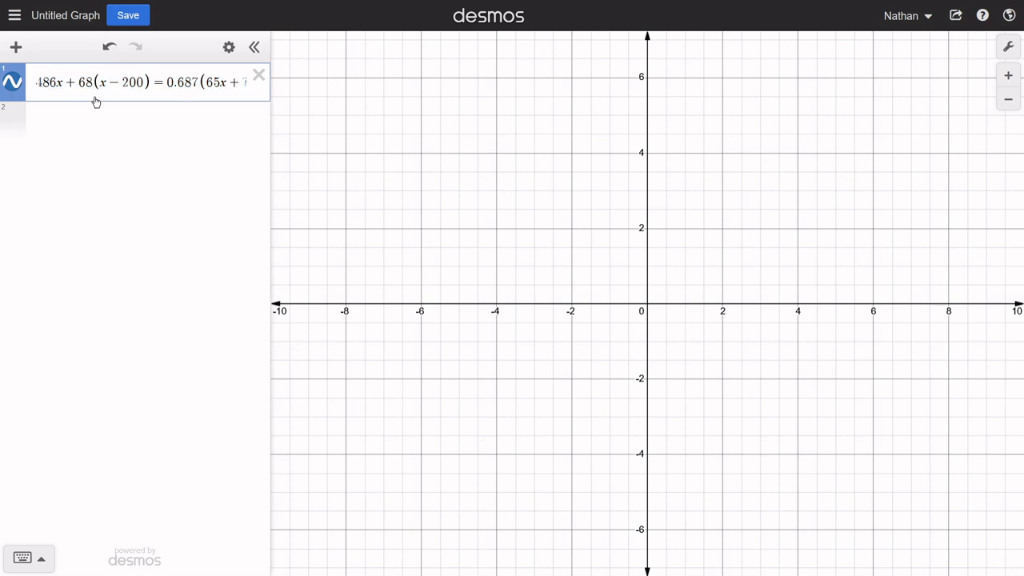
drag(79, 82, 364, 153)
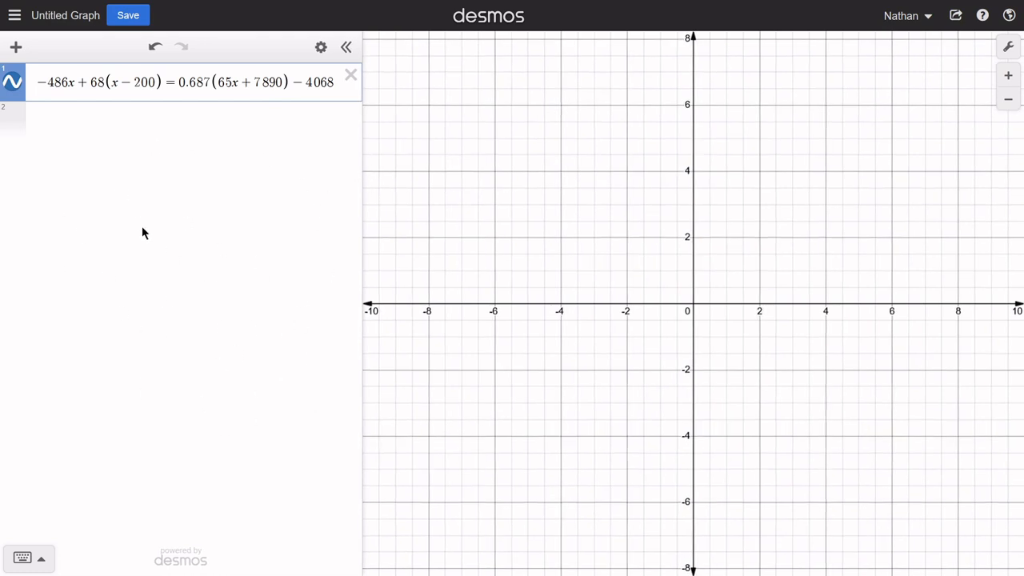
- Zoom the graph out to find the equation's vertical line and show its x-intercept coordinates
scroll(627, 338, down, 3)
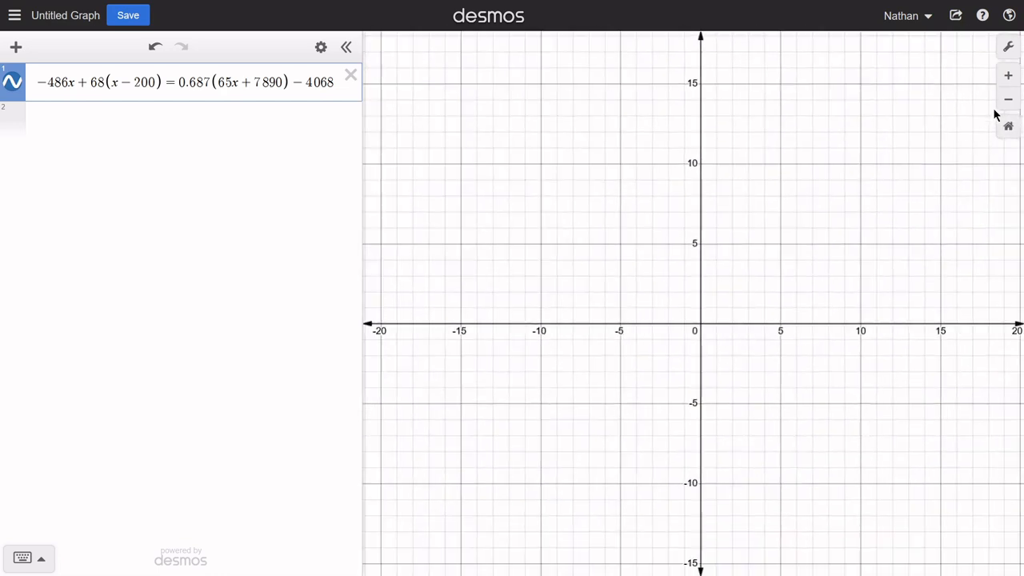
click(1008, 99)
click(1008, 99)
click(1008, 100)
click(630, 308)
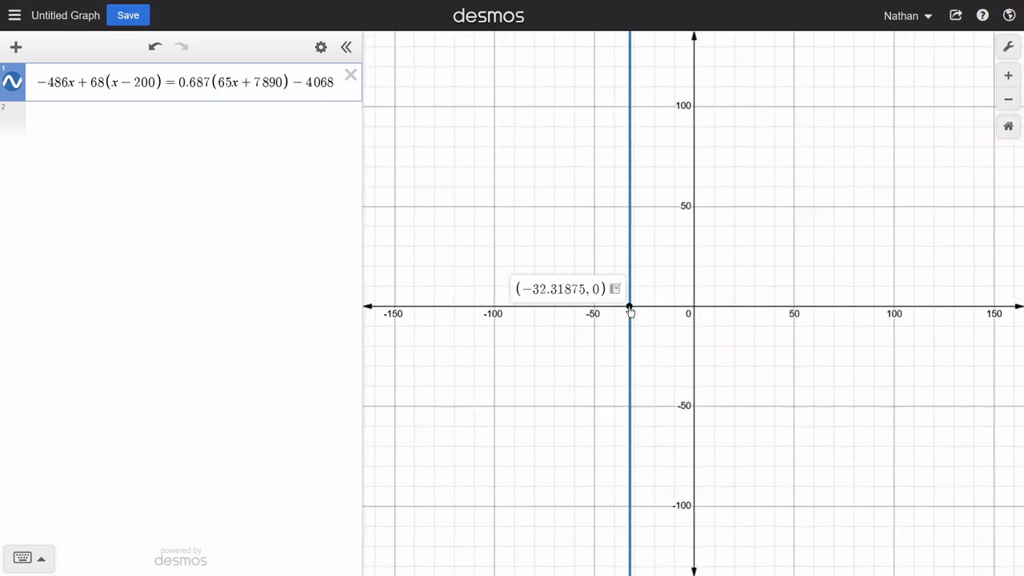
scroll(632, 312, up, 2)
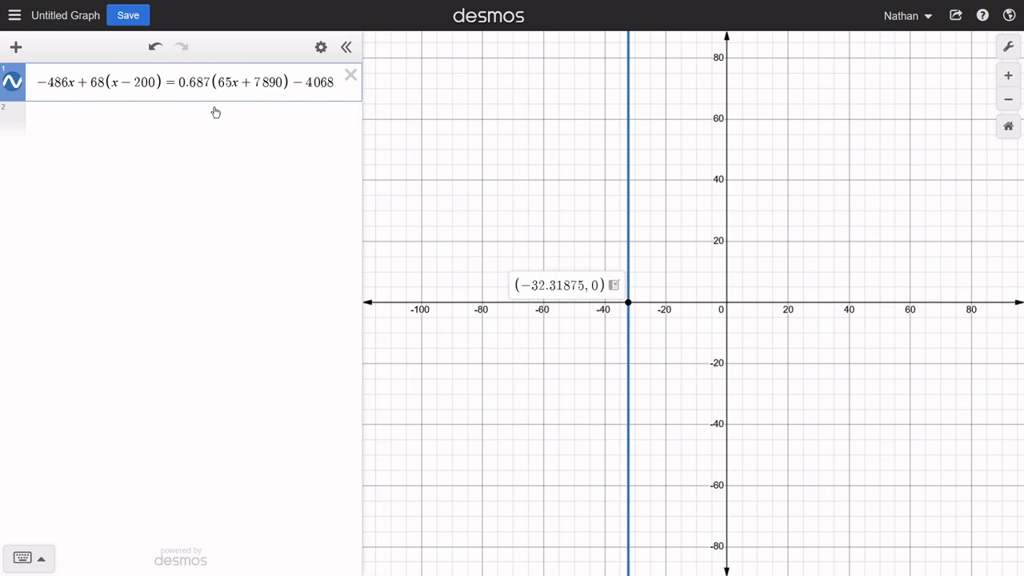
- Build the expression -486x + 68(x - 200) - 0.687(65x + 7890) in the second row from copied parts of the first equation
click(84, 124)
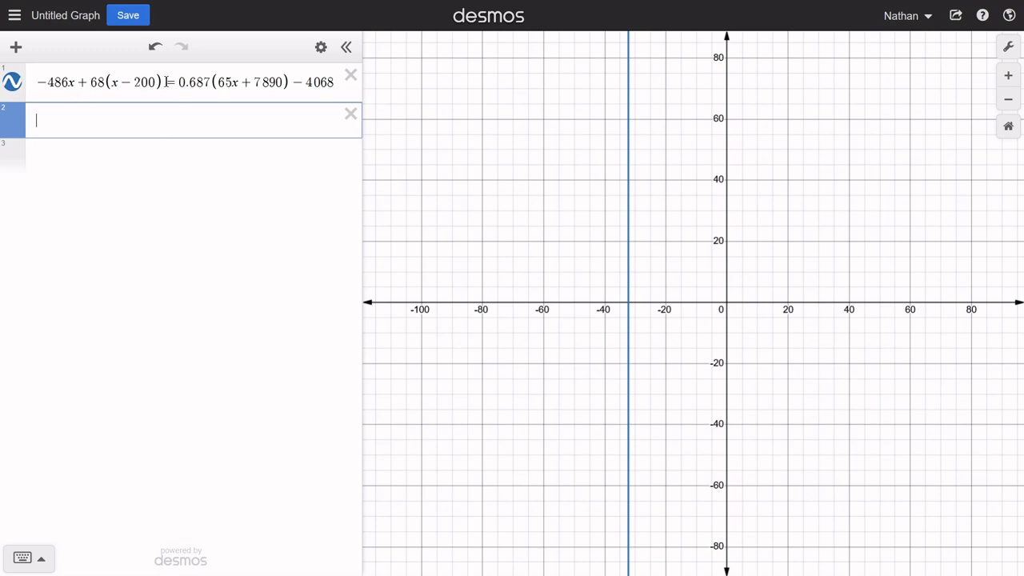
drag(163, 82, 39, 83)
key(ctrl+c)
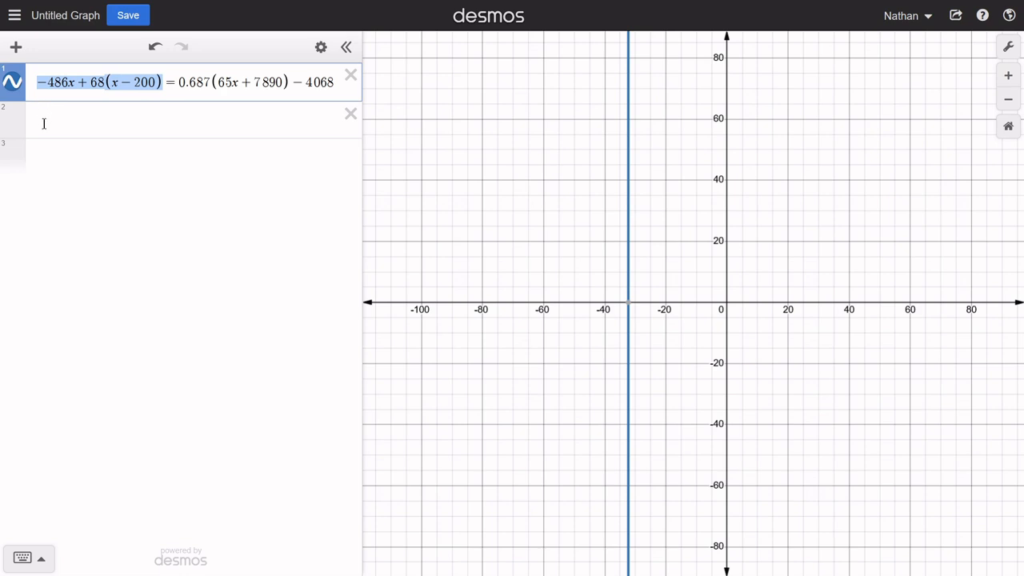
click(44, 122)
key(ctrl+v)
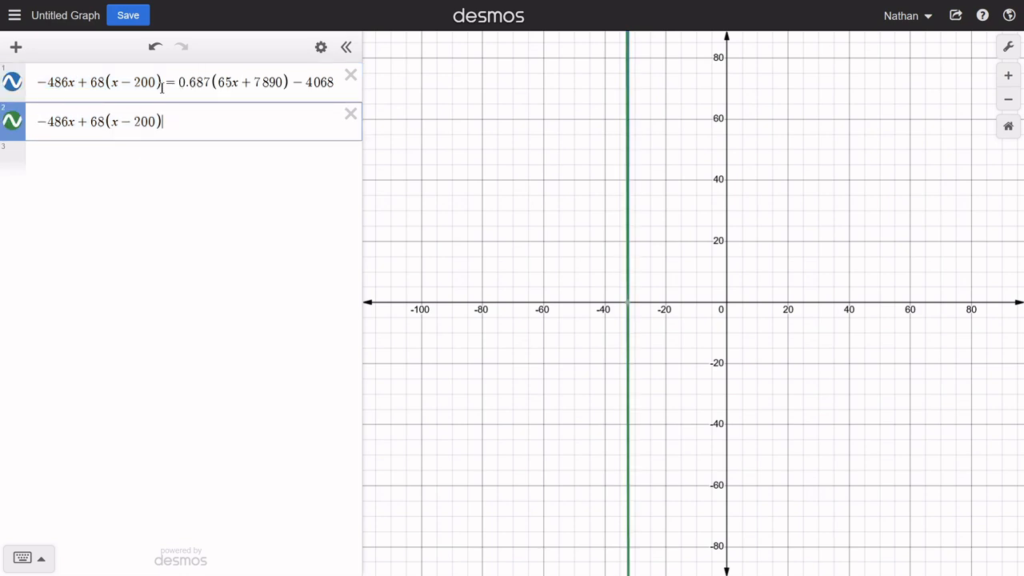
drag(177, 82, 289, 82)
key(ctrl+c)
click(222, 121)
text(-)
key(ctrl+v)
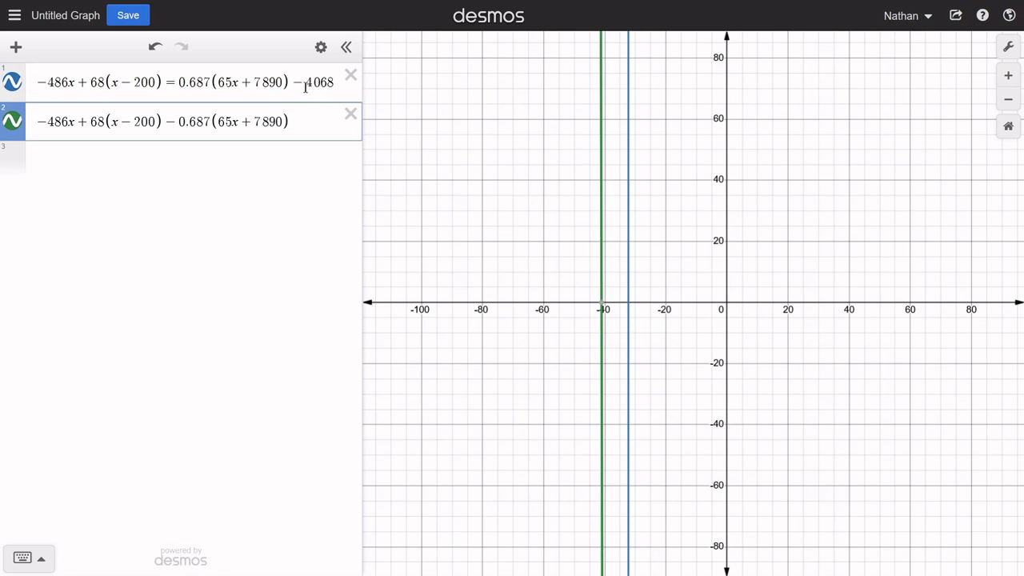
- Complete the second-row equation with + 4068 = 0 and widen the expression list further
drag(305, 84, 336, 83)
key(ctrl+c)
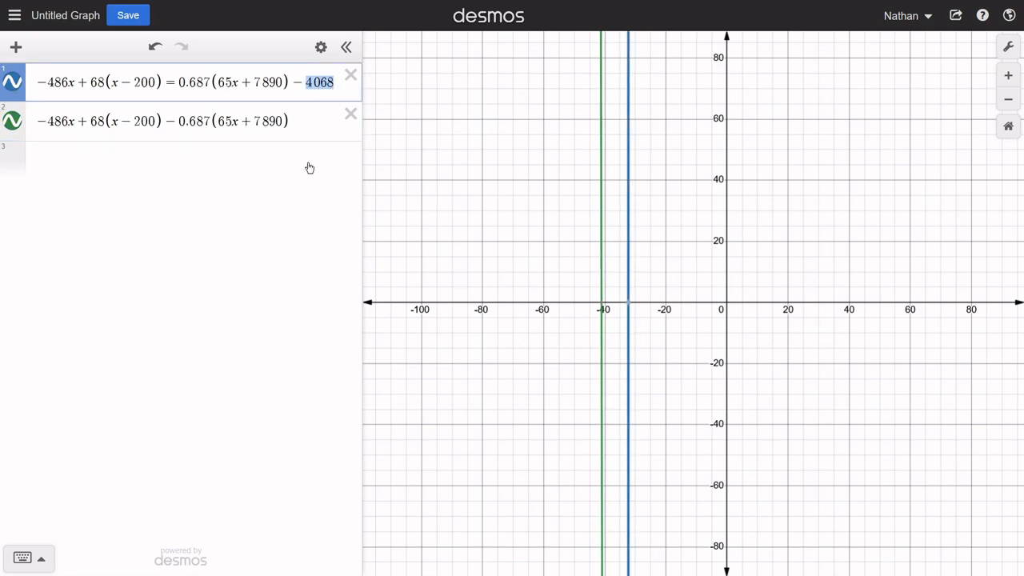
click(310, 123)
text(+)
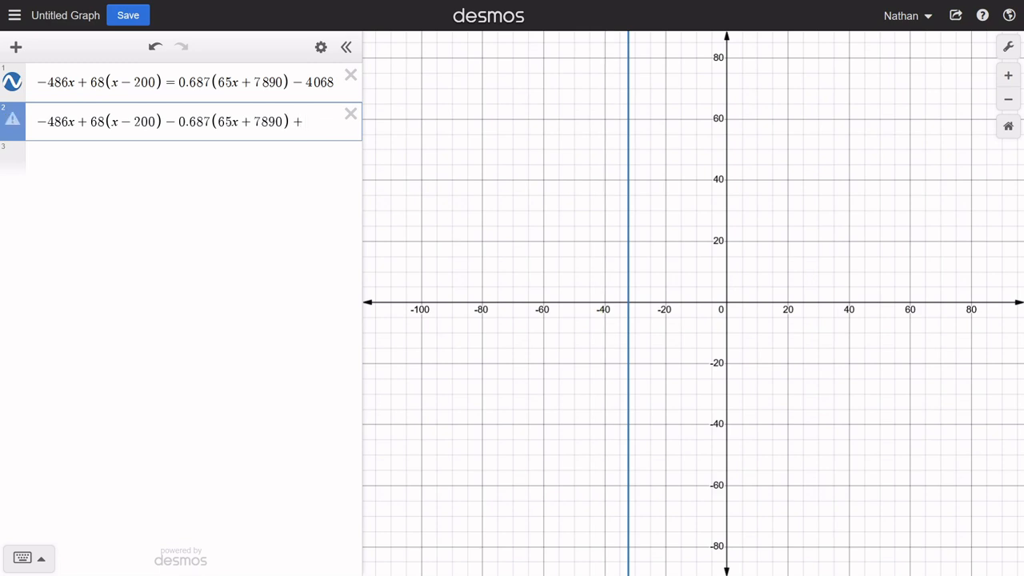
key(ctrl+v)
drag(361, 158, 403, 161)
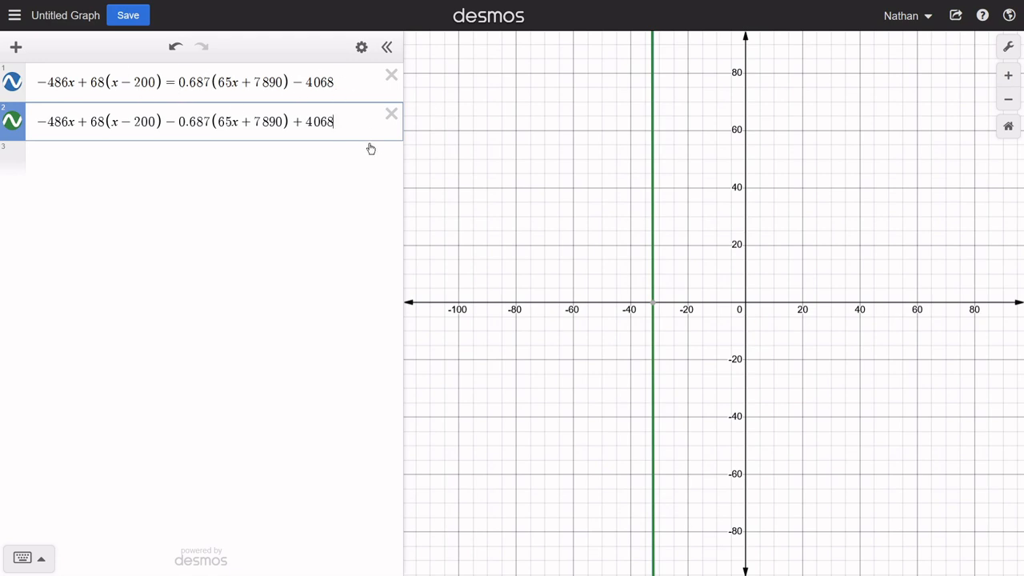
text(=0)
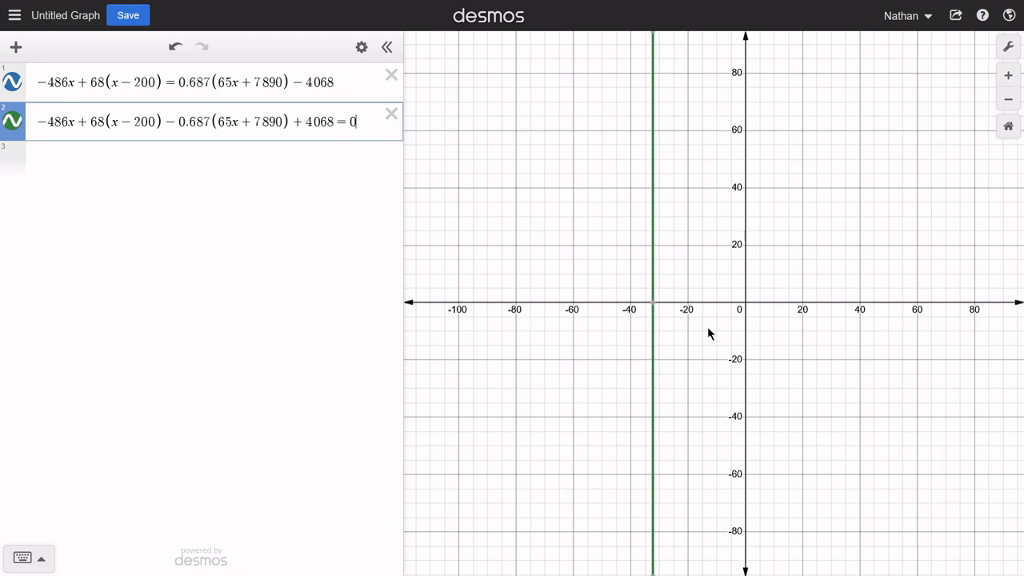
- Toggle the second equation's graph off and on to compare it with the first, and show its x-intercept coordinates
click(19, 126)
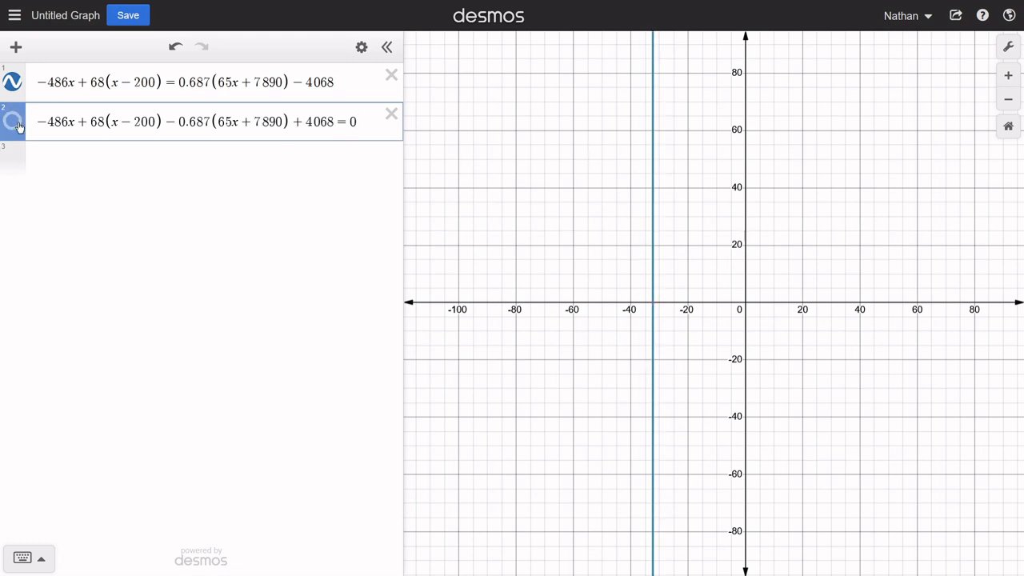
click(19, 126)
click(654, 304)
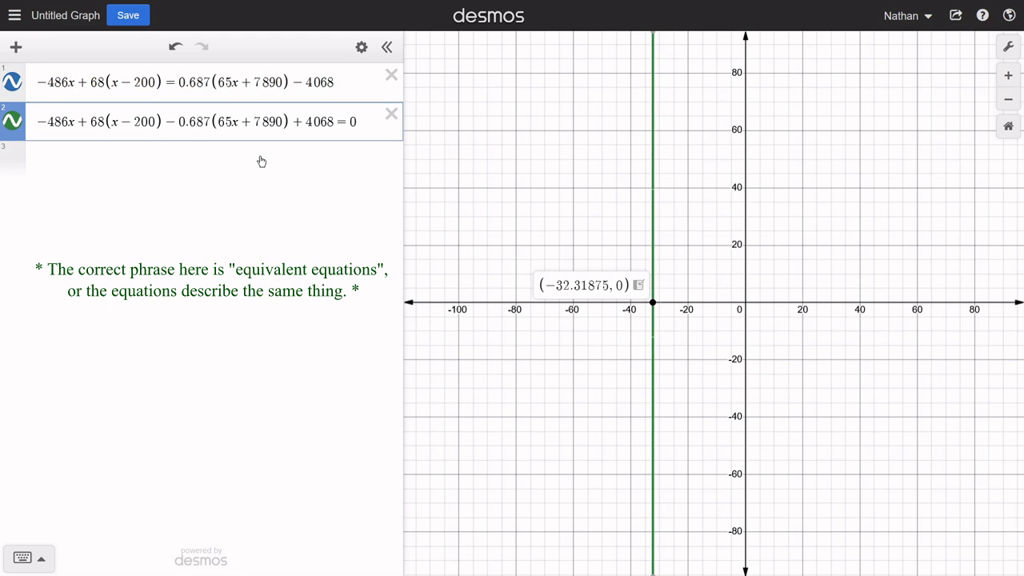
- Copy the second equation into the third row with y instead of 0, and hide the graphs of the first two equations
drag(361, 122, 51, 142)
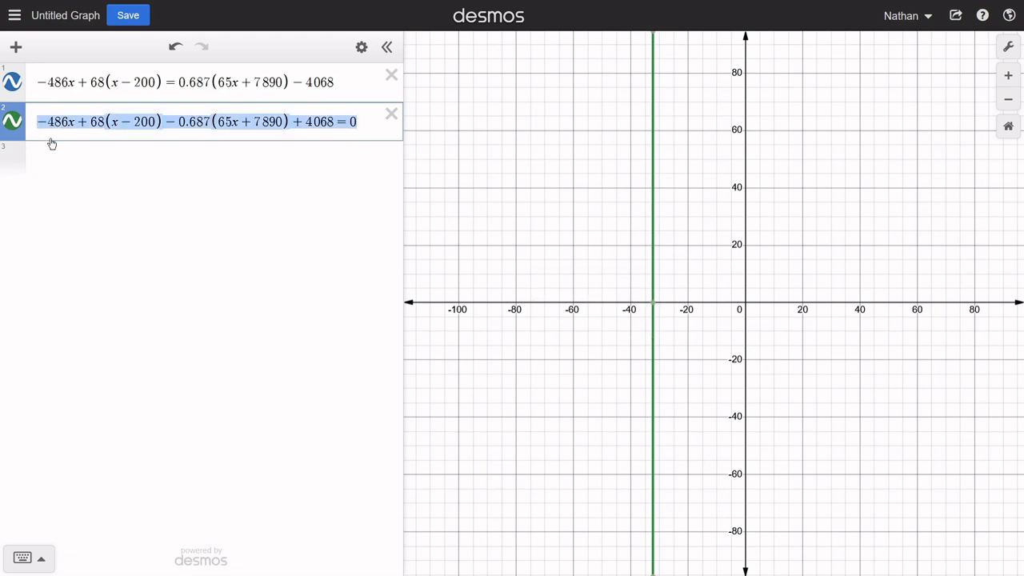
key(ctrl+c)
click(87, 162)
key(ctrl+v)
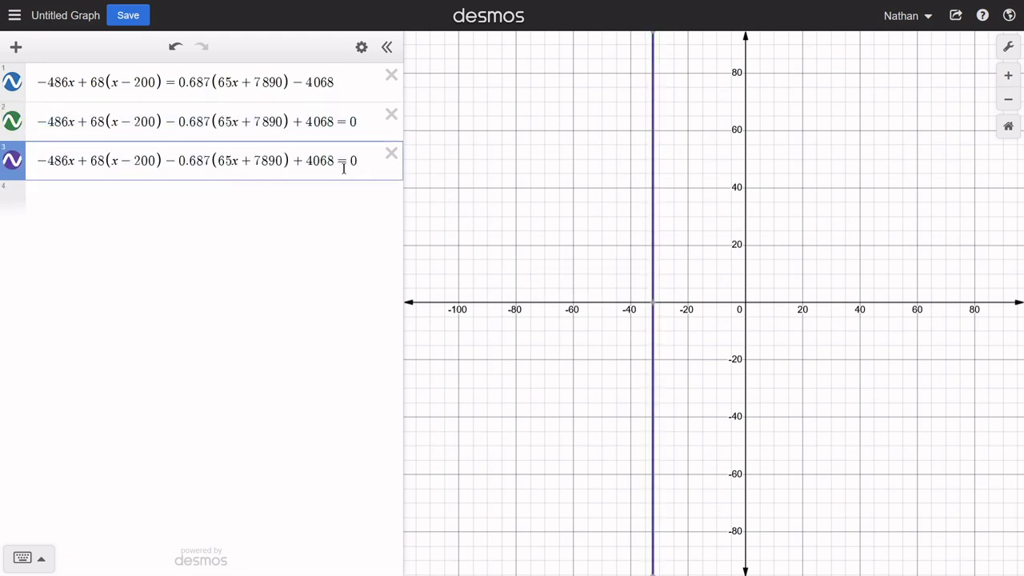
key(BackSpace)
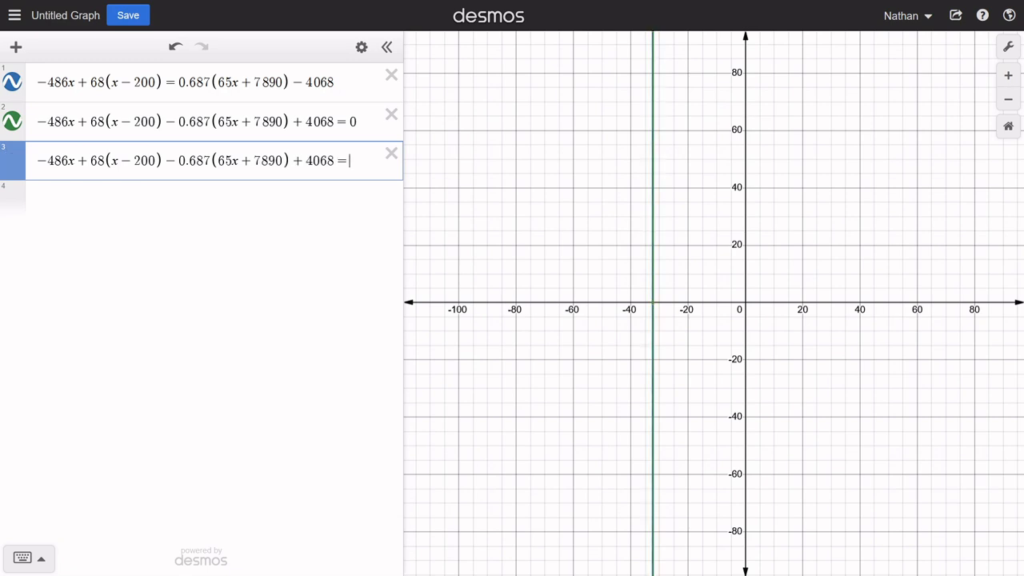
text(y)
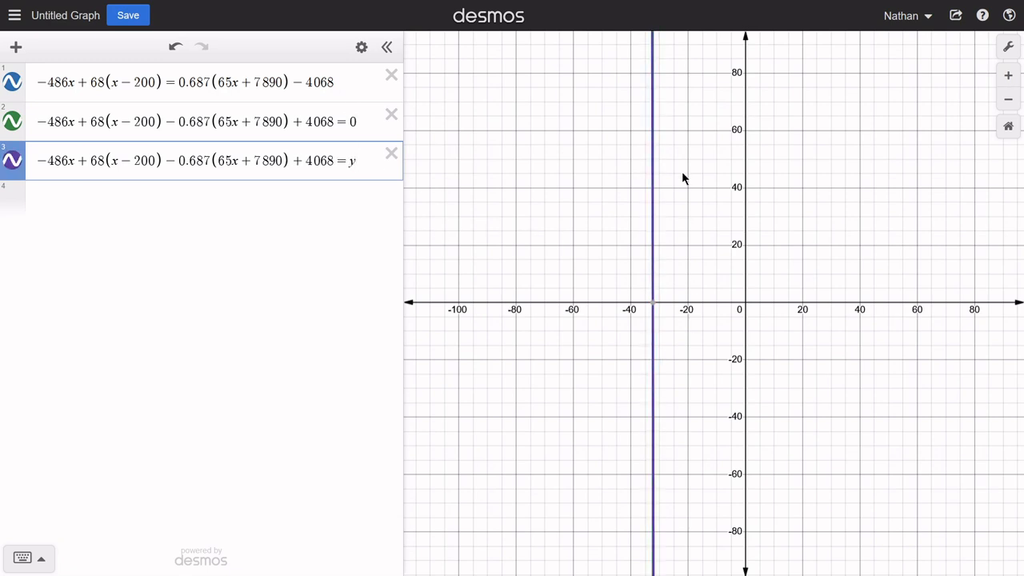
click(13, 121)
click(12, 82)
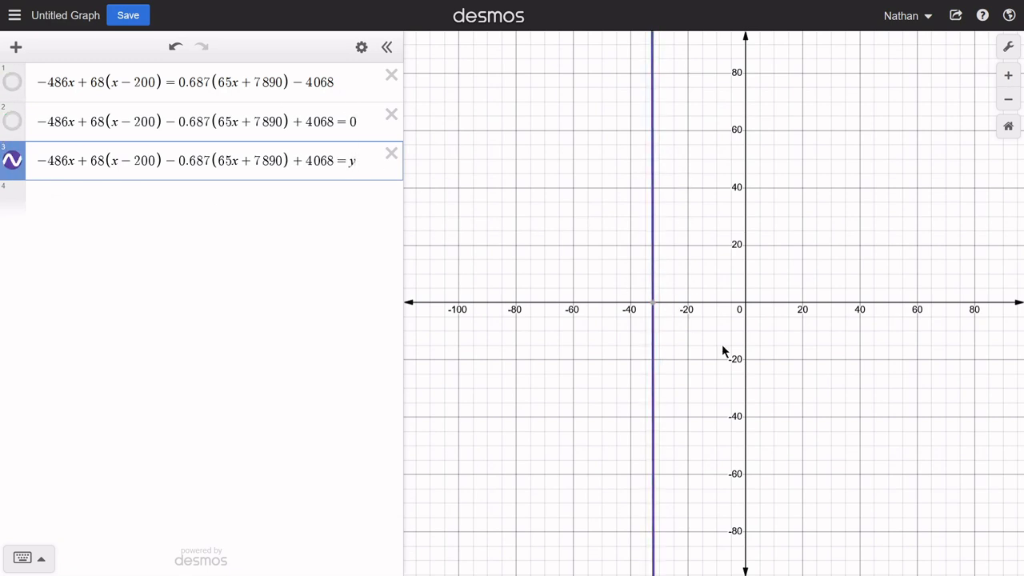
- Set the graph's x-axis range from -40 to -20
click(1008, 47)
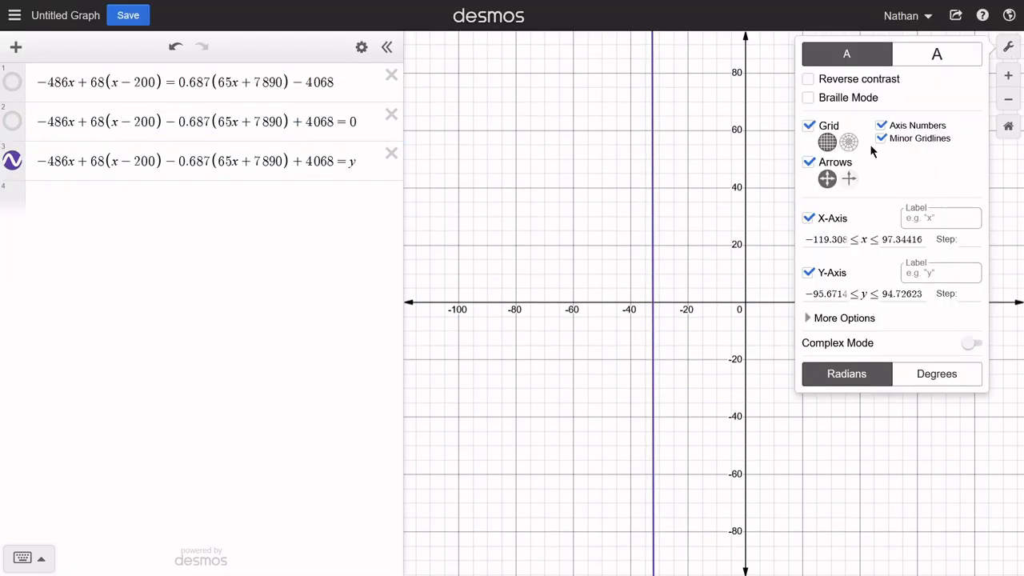
double_click(847, 238)
text(1083)
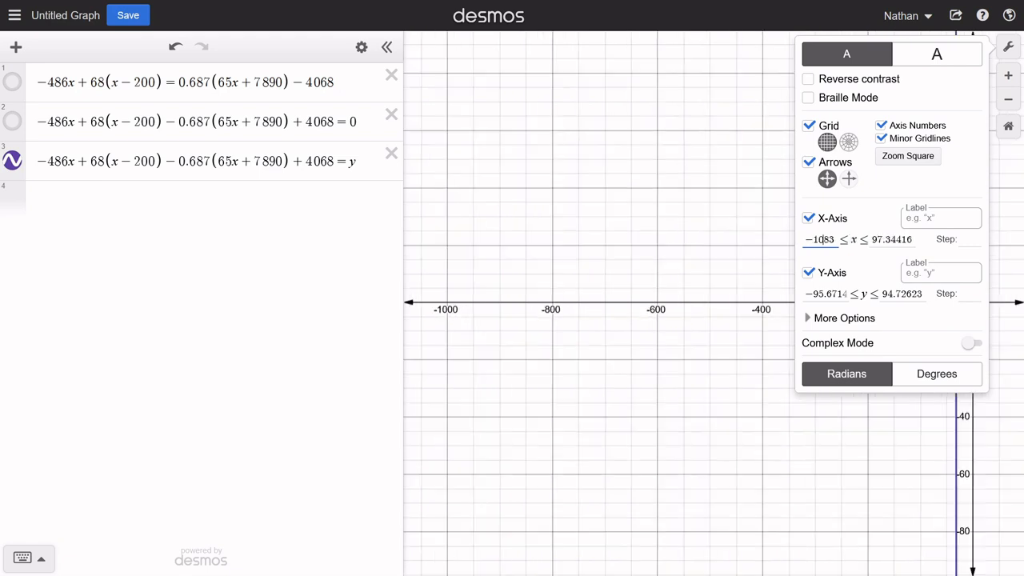
text(0)
key(BackSpace)
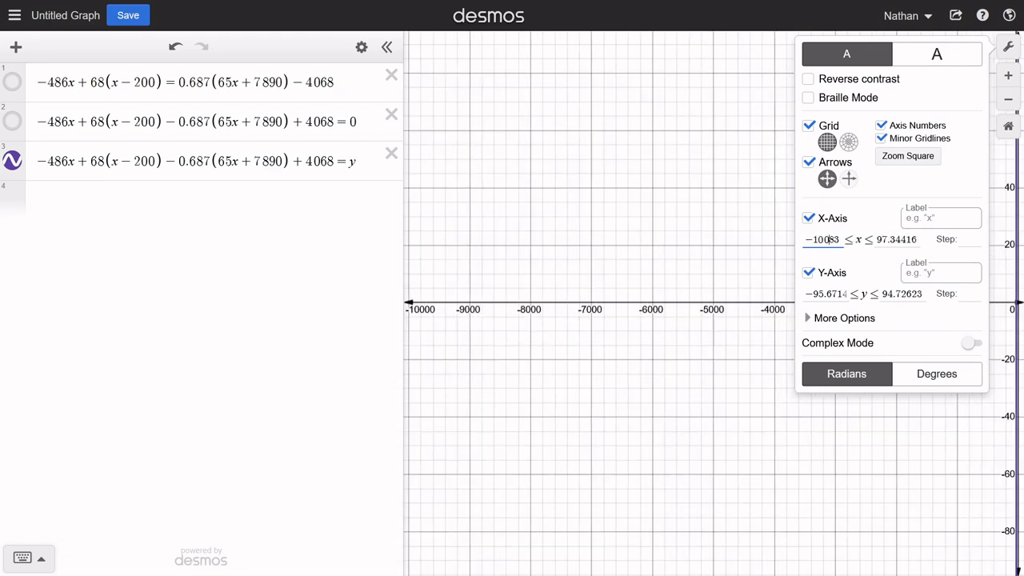
key(Delete)
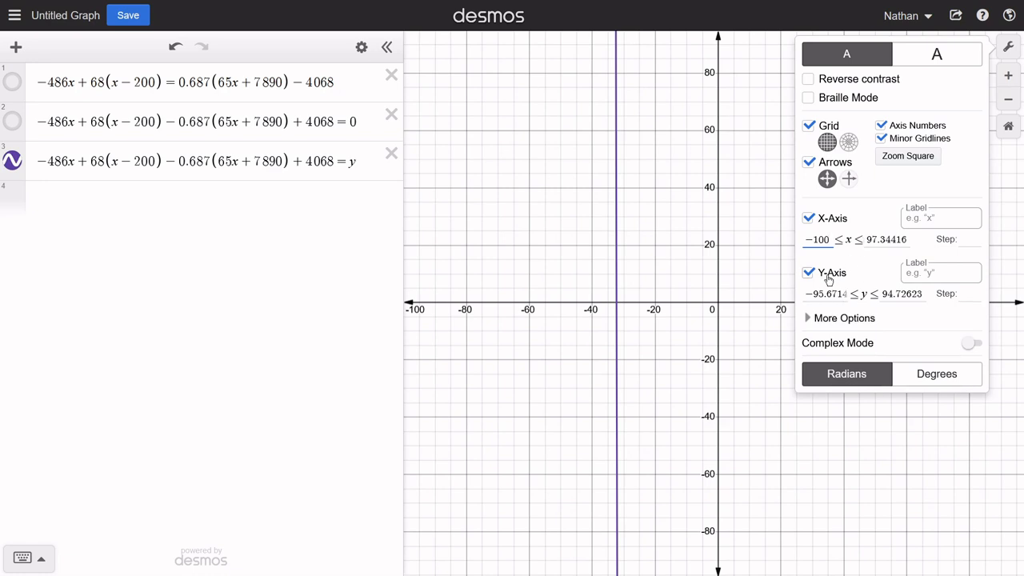
drag(832, 239, 791, 245)
text(-40)
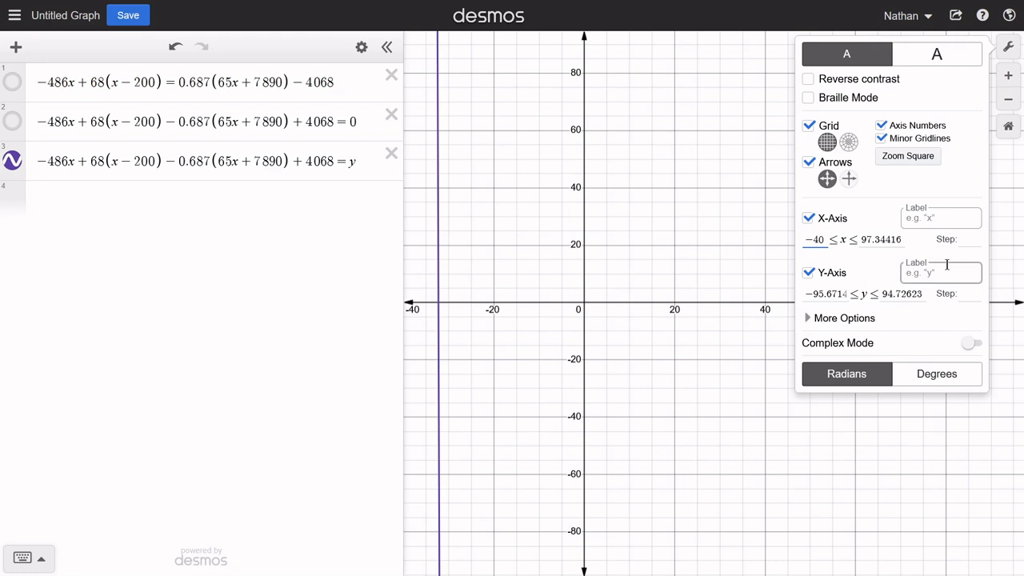
drag(902, 238, 855, 243)
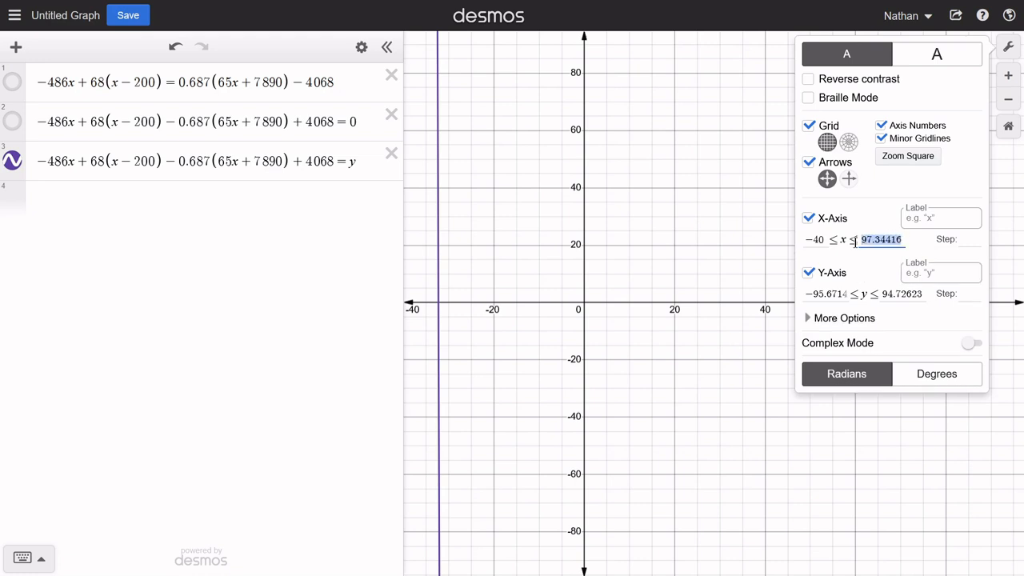
text(-20)
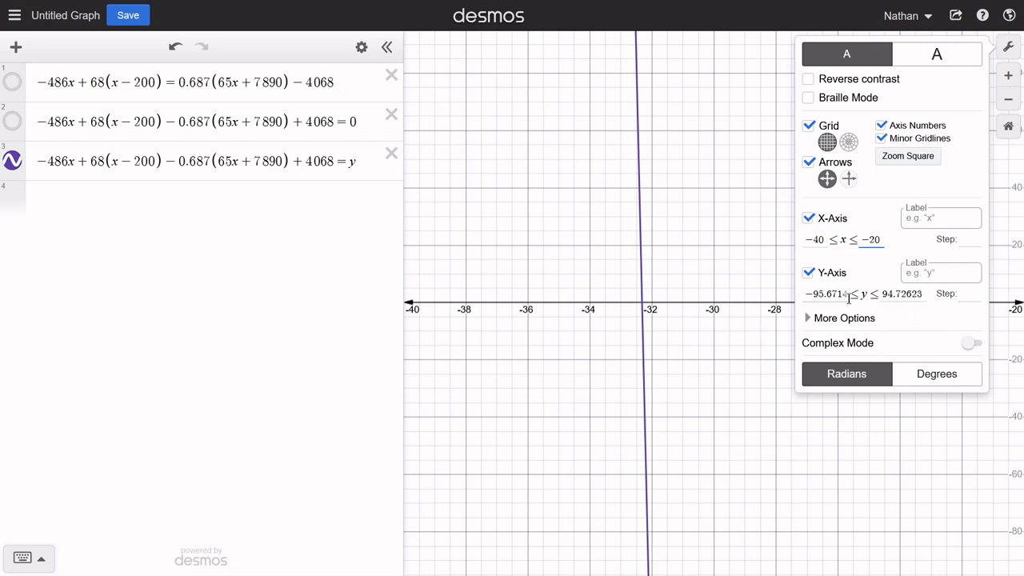
- Set the graph's y-axis range from -1003 to 1000 and close the graph settings
drag(850, 295, 794, 299)
text(-100)
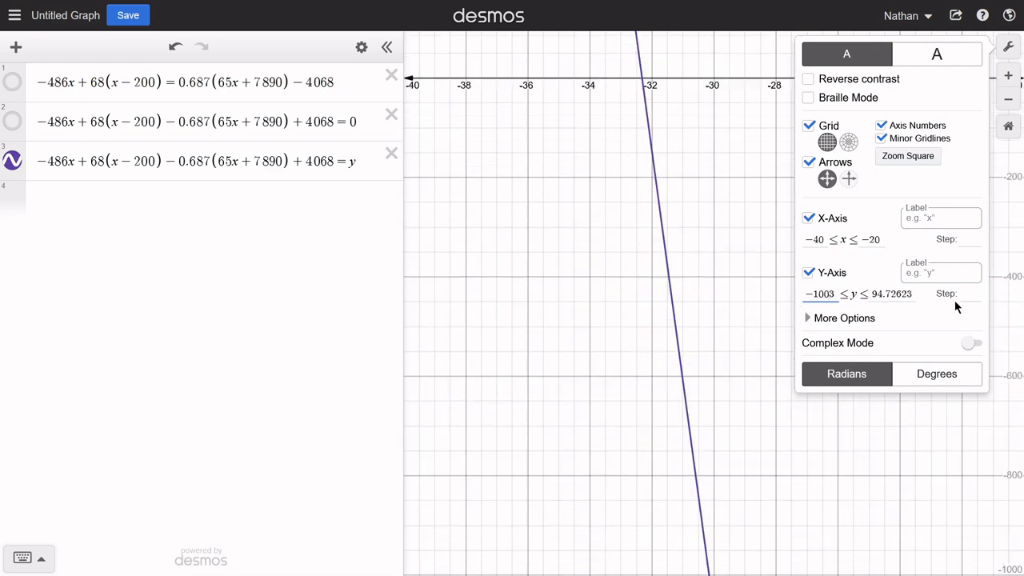
drag(872, 294, 920, 295)
text(10)
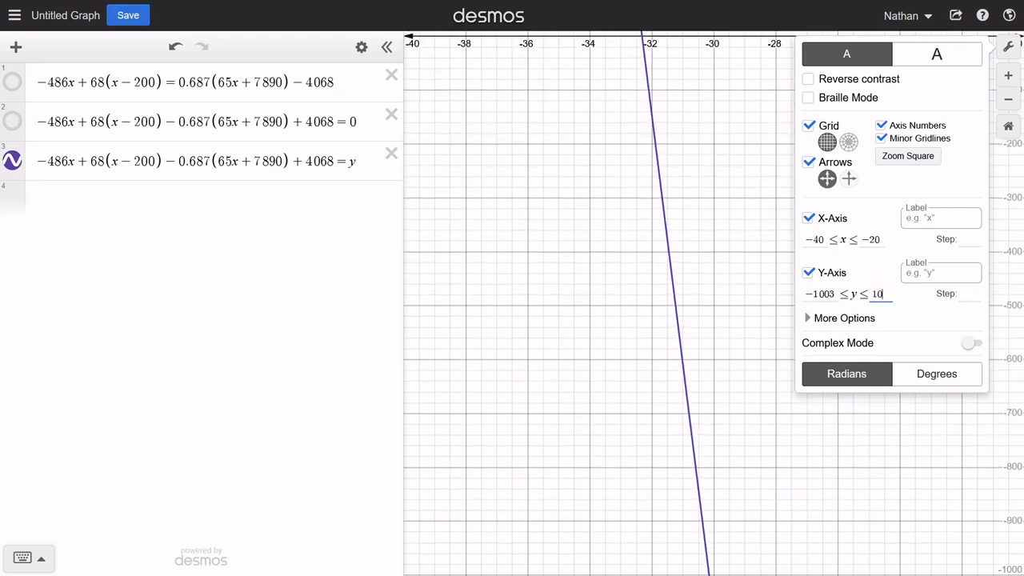
text(00)
click(786, 277)
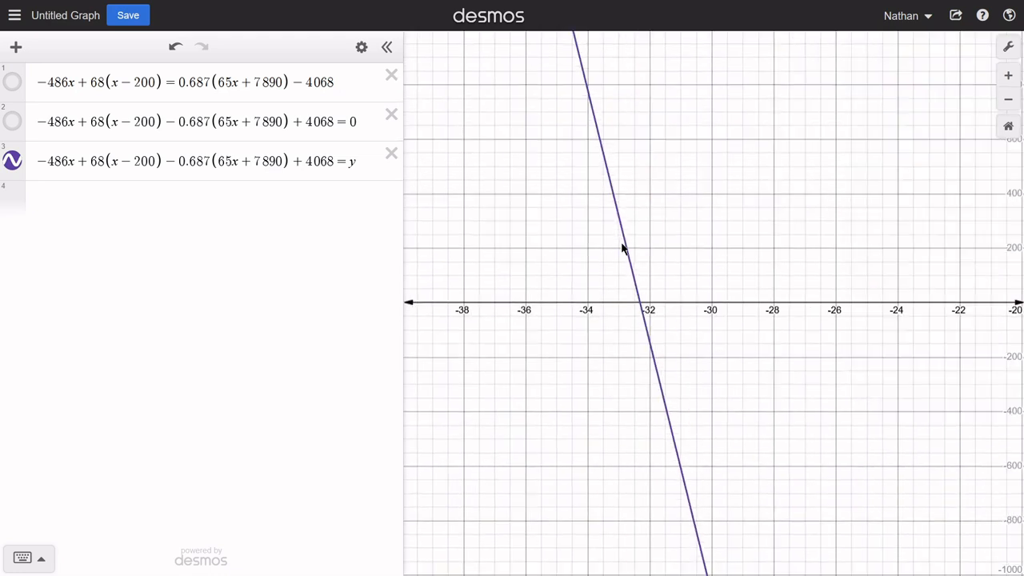
- Show the graphs of the first two equations again and select the third equation's line where they cross on the x-axis
click(12, 121)
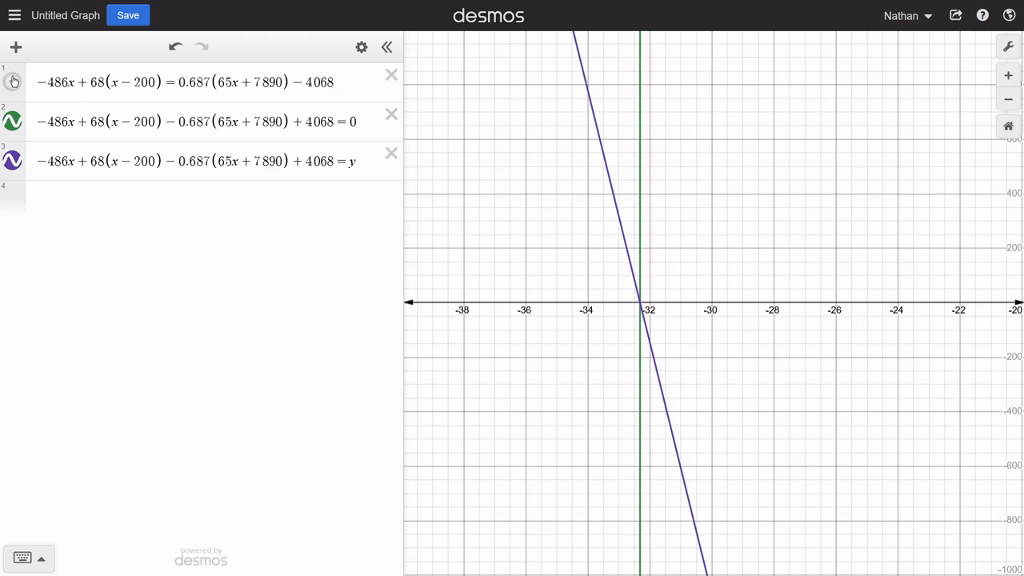
click(12, 81)
click(15, 125)
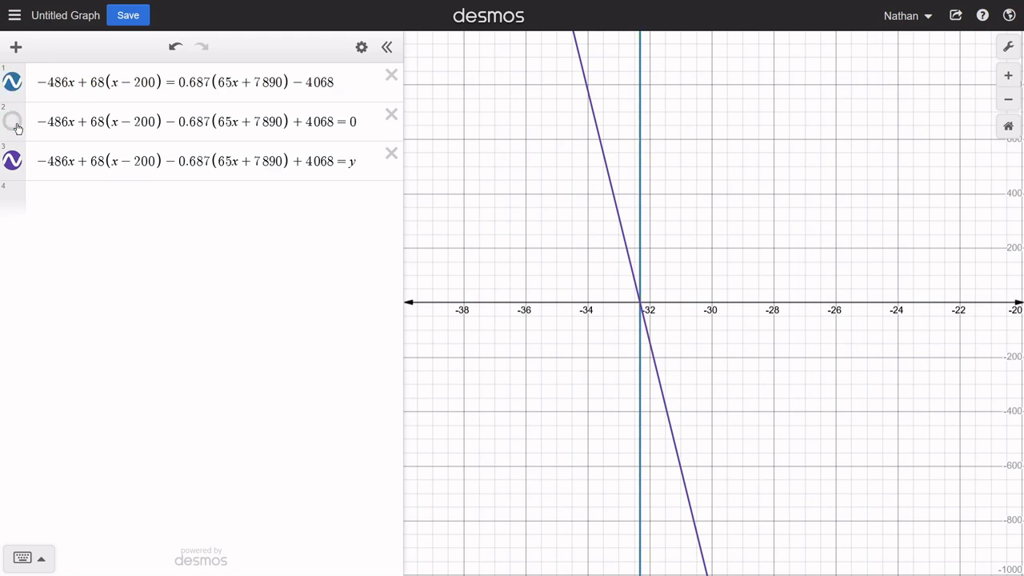
click(17, 126)
click(645, 304)
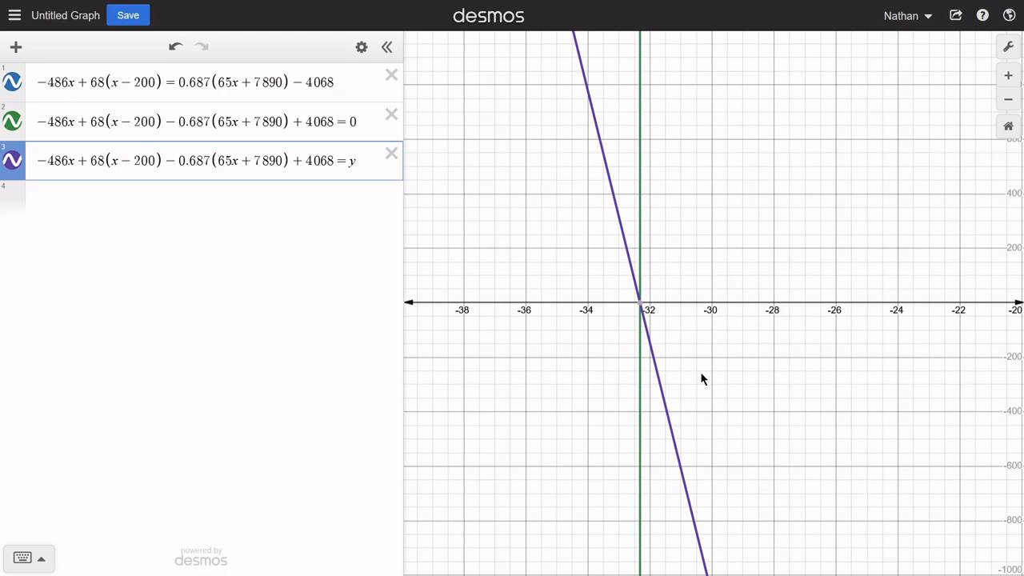
- Enter mx + b in the fourth row with sliders for m and b, and raise m to about 7
click(191, 196)
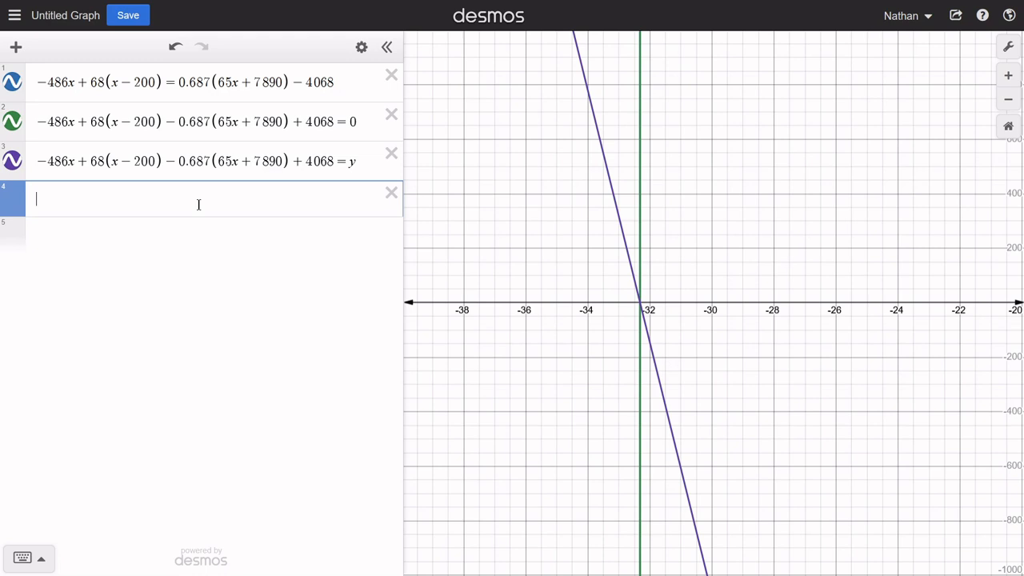
text(mx+b)
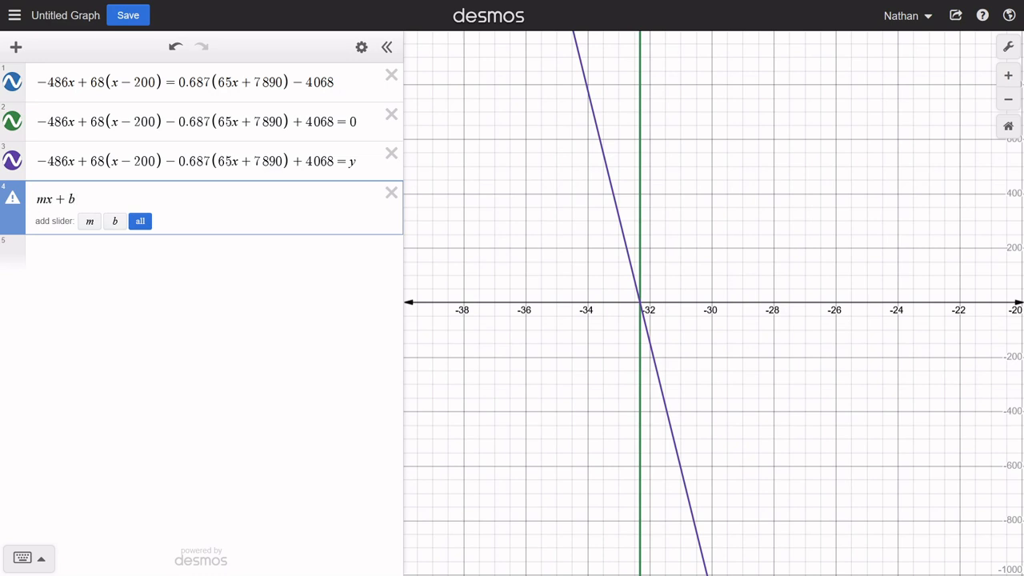
click(141, 221)
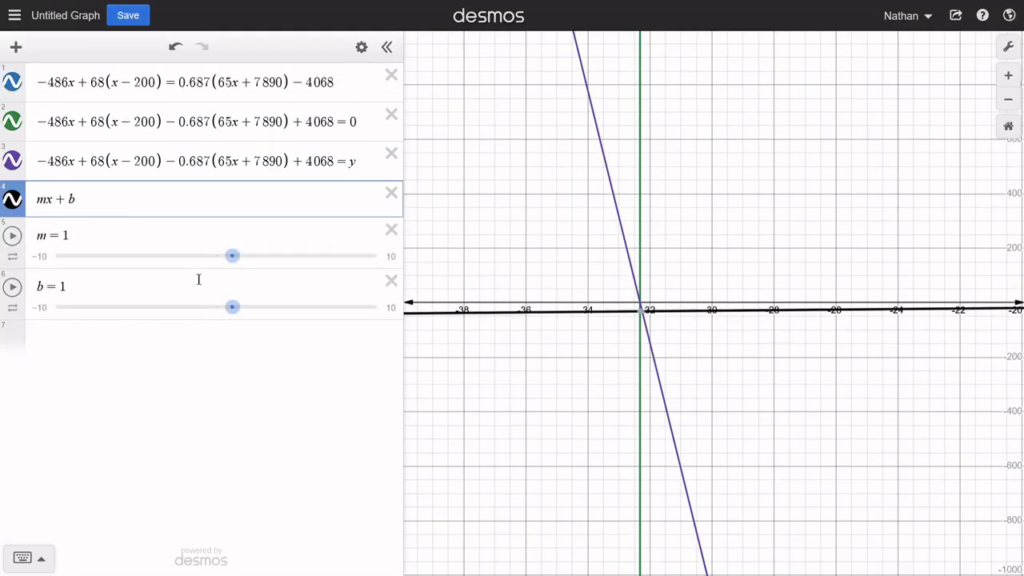
mouse_move(234, 262)
mouse_down()
mouse_move(213, 261)
mouse_move(247, 261)
mouse_up()
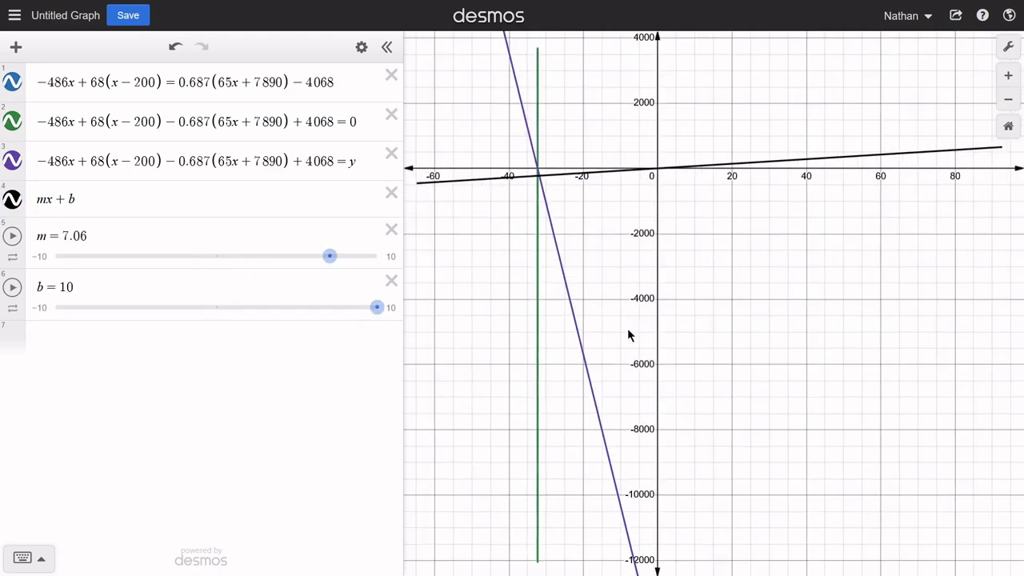
- Show the coordinates of the purple line's y-intercept and of its intersection with the black line
scroll(628, 336, down, 3)
click(646, 544)
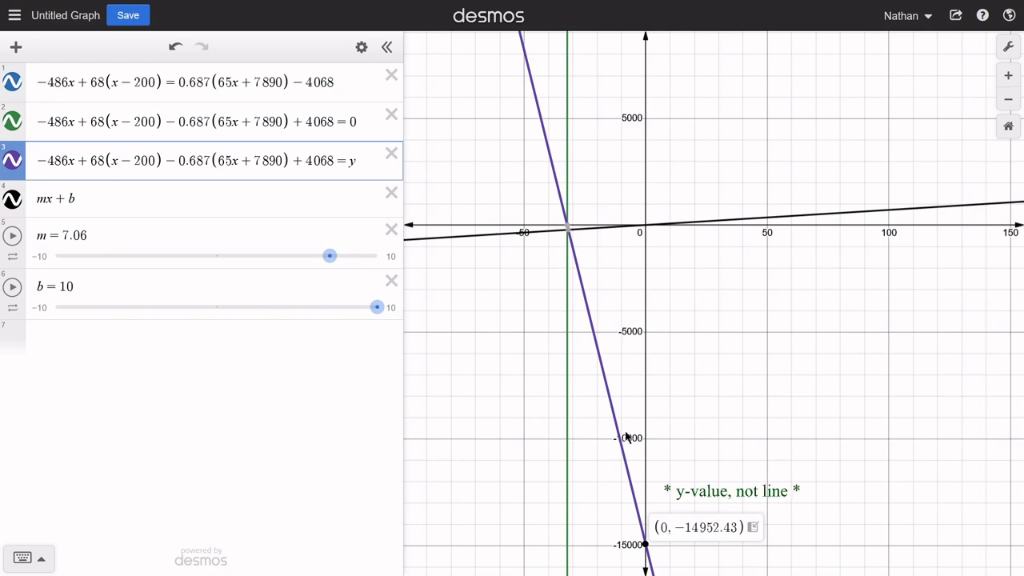
click(568, 232)
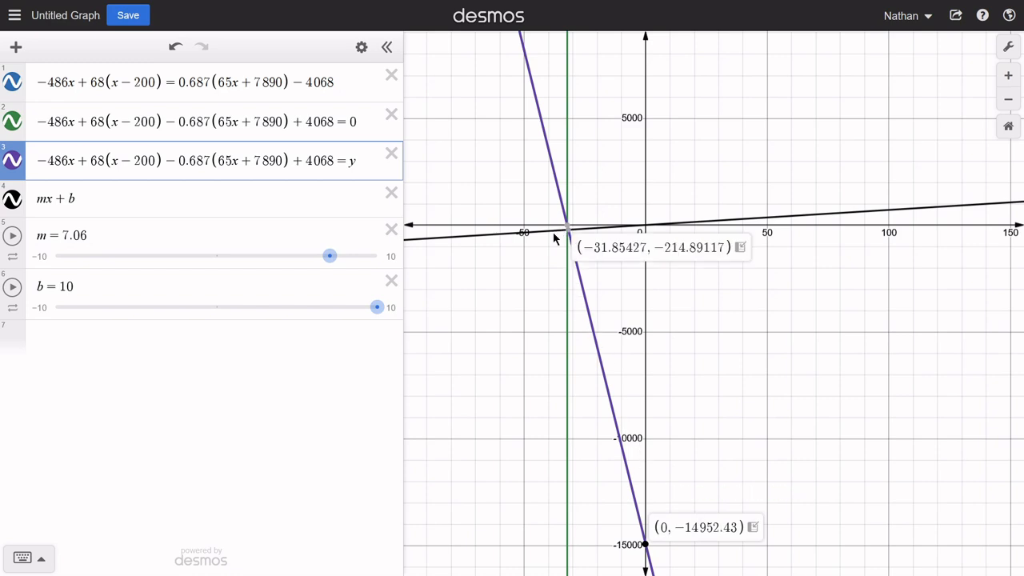
drag(104, 288, 56, 289)
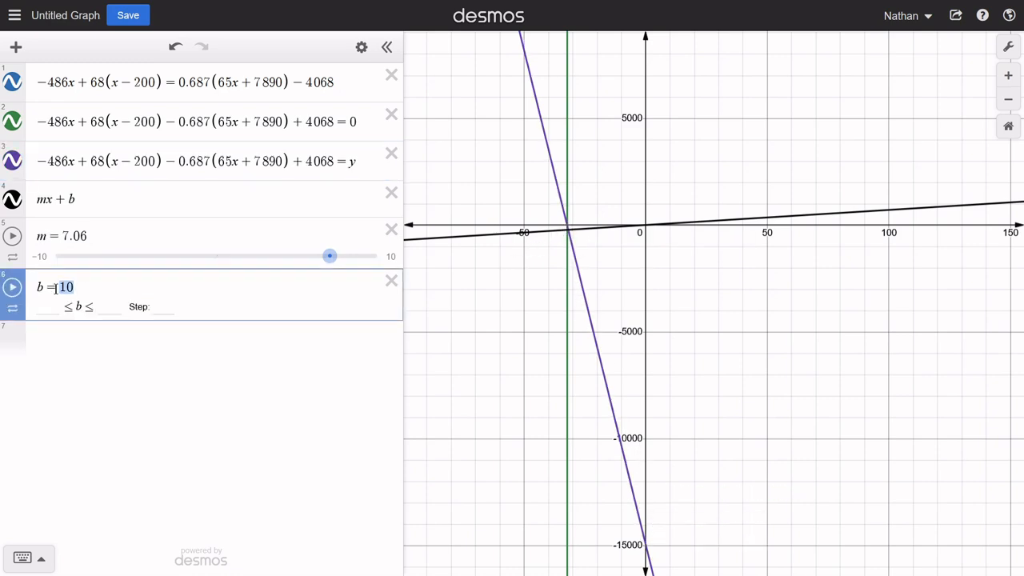
click(644, 547)
click(645, 545)
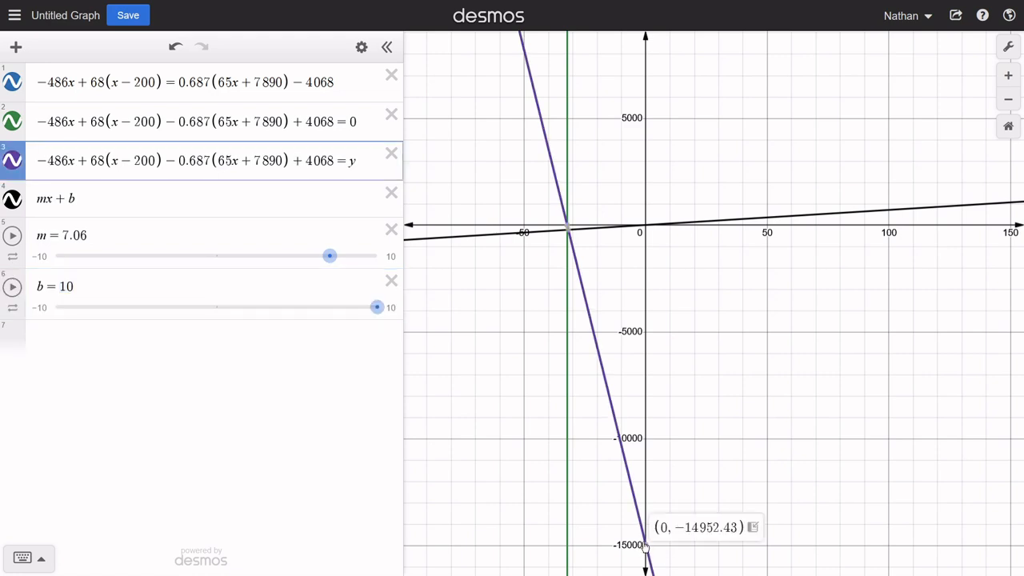
- Set b to -14952 and show the coordinates where the purple line crosses the x-axis and meets the black line
click(95, 290)
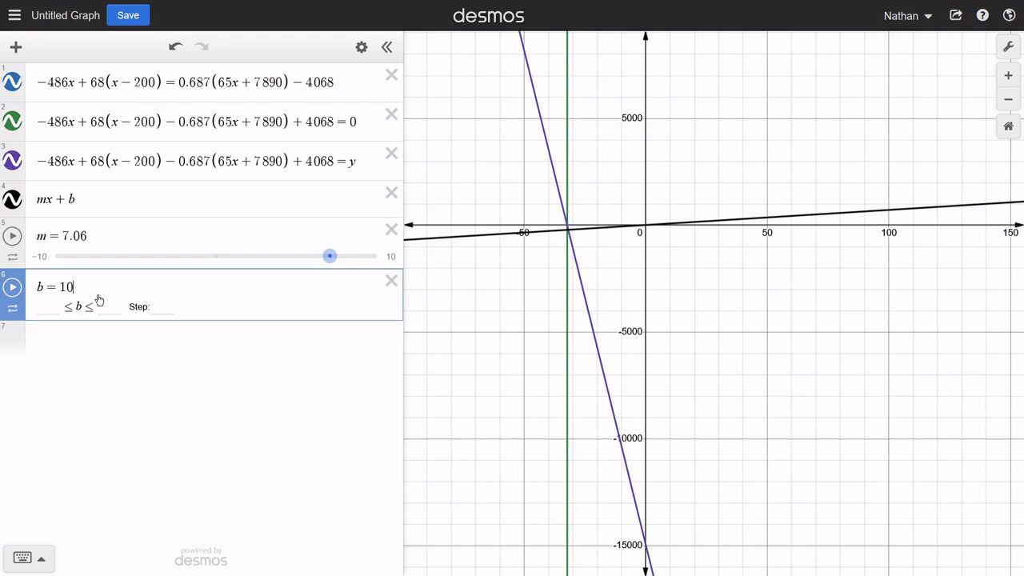
key(BackSpace)
key(BackSpace)
text(-14)
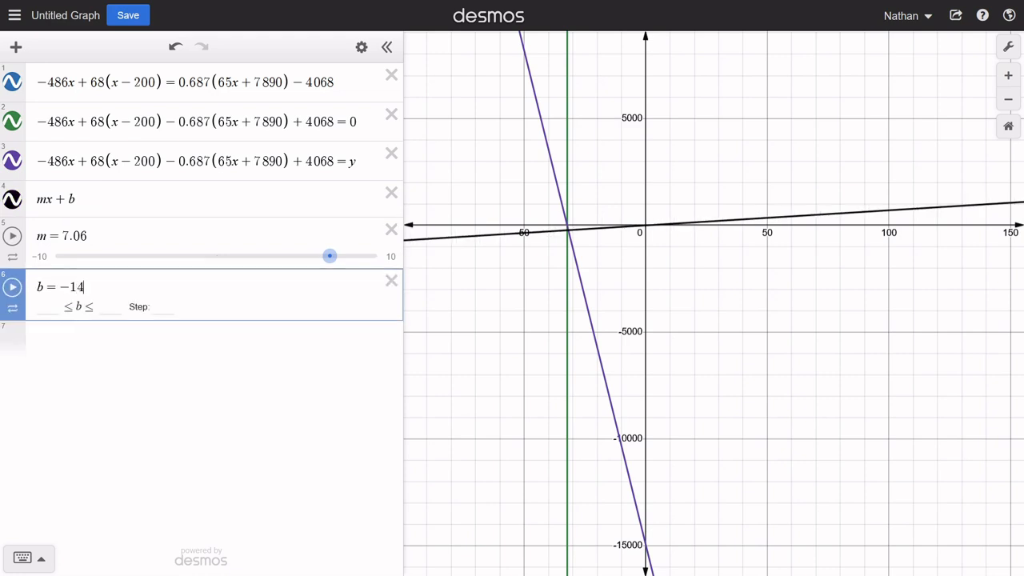
text(952)
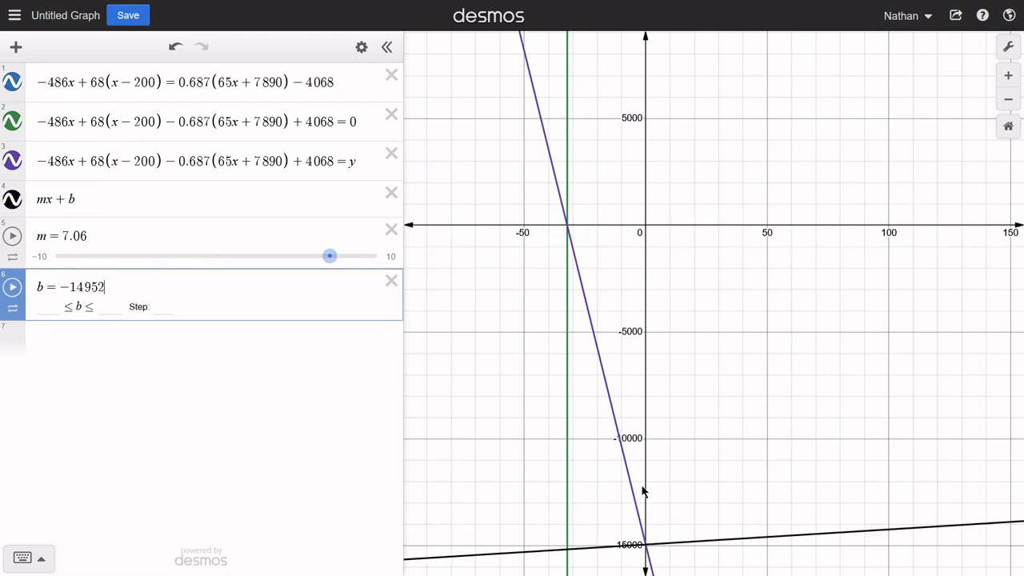
click(567, 228)
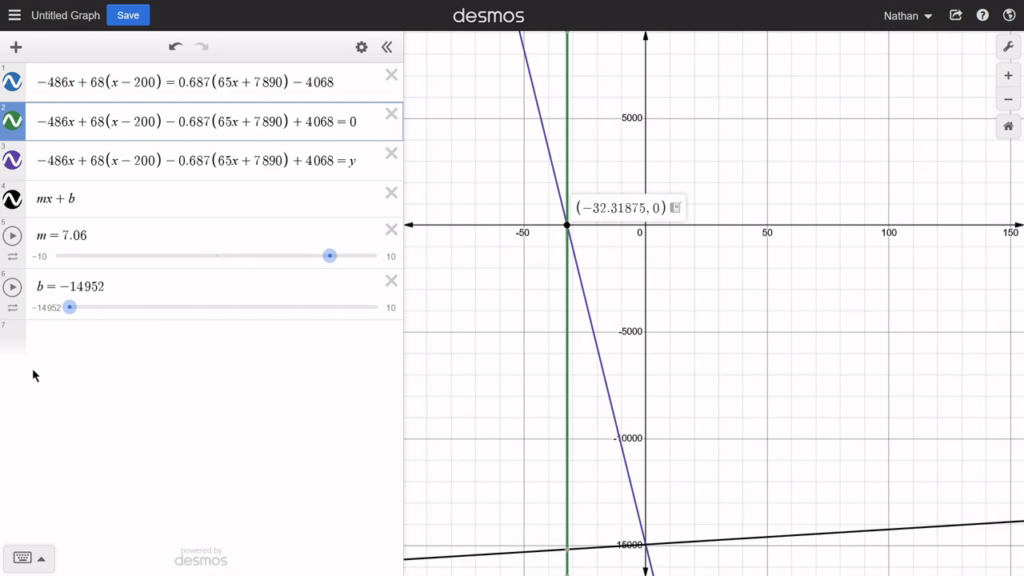
click(648, 550)
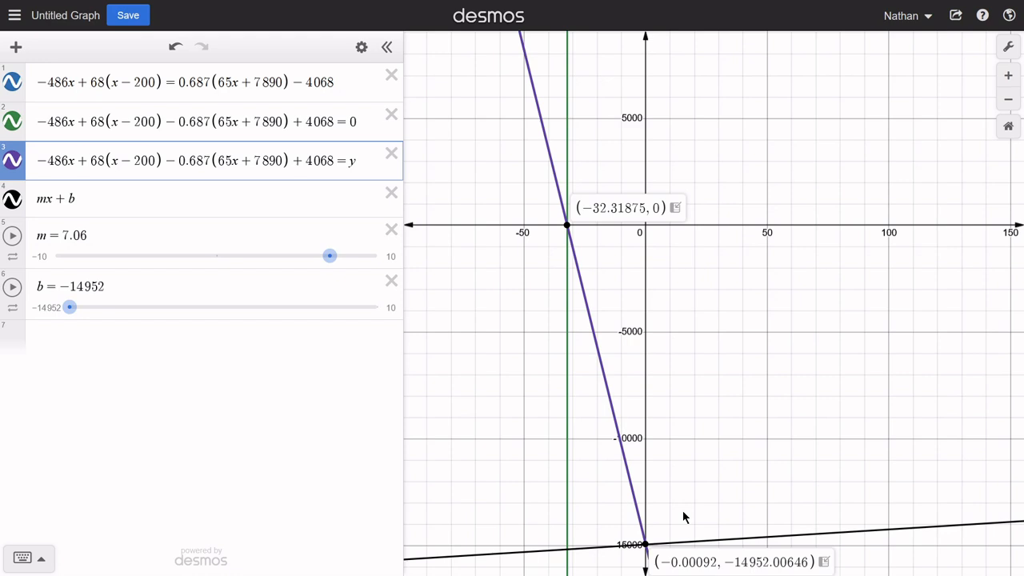
- Start a slope formula in the seventh row with m = y_2 - y_1
click(123, 355)
text(m)
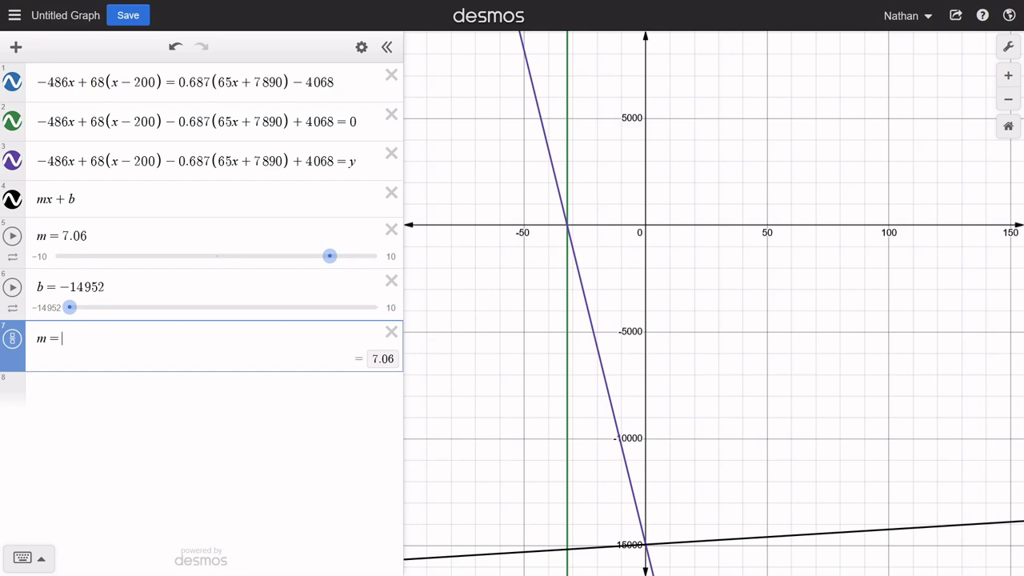
text(=x)
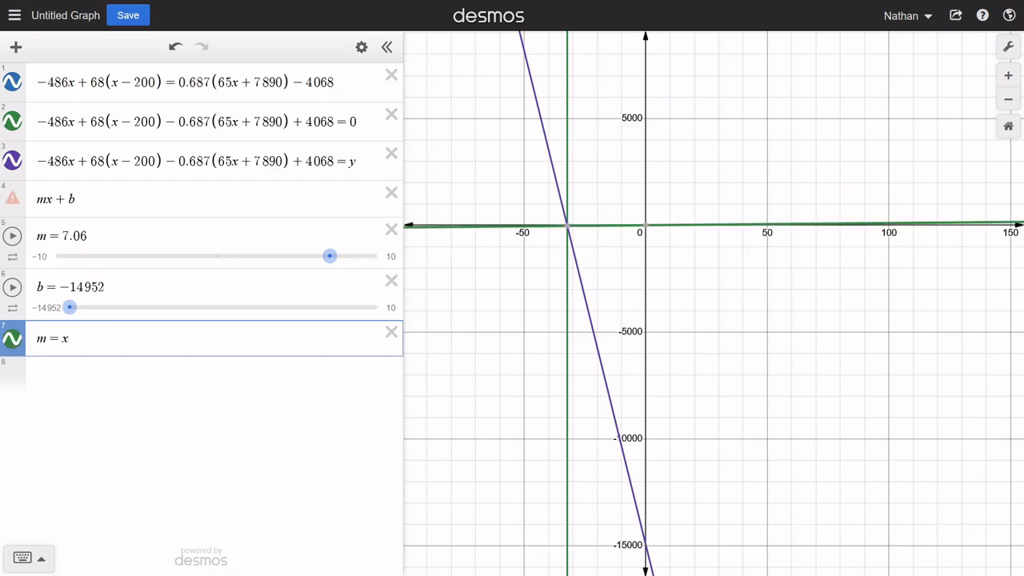
key(BackSpace)
text(y_)
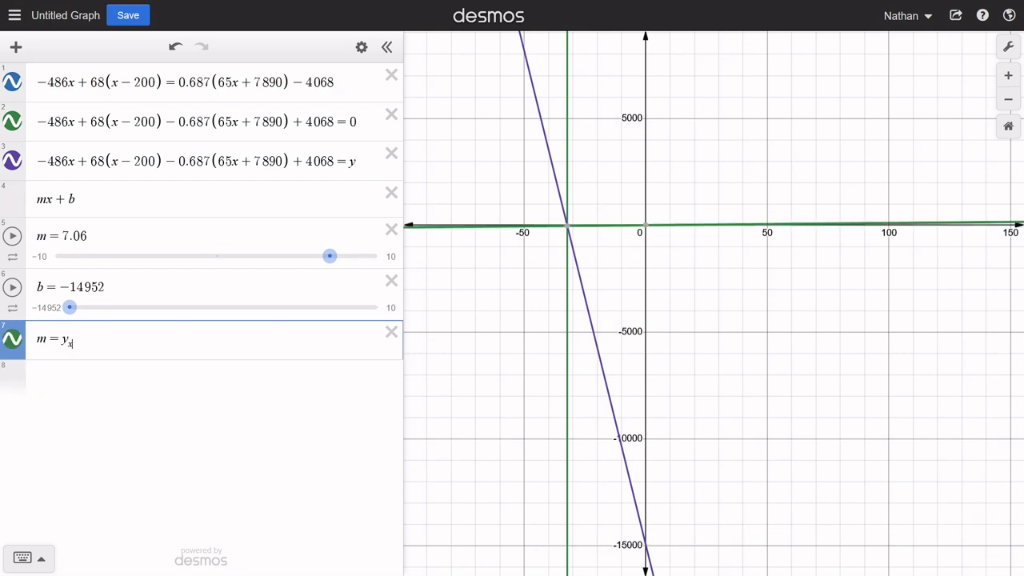
key(BackSpace)
key(BackSpace)
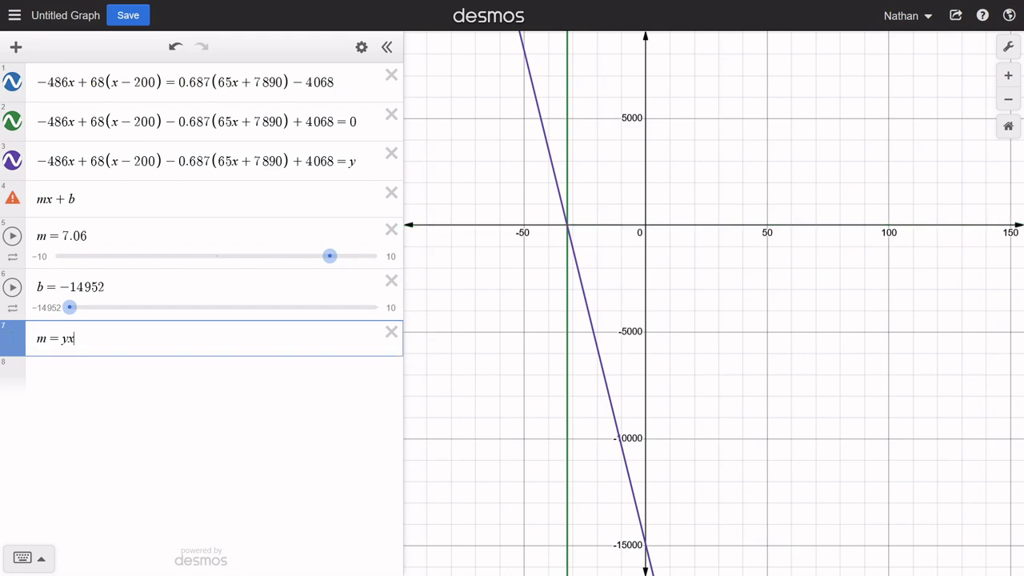
text(_2)
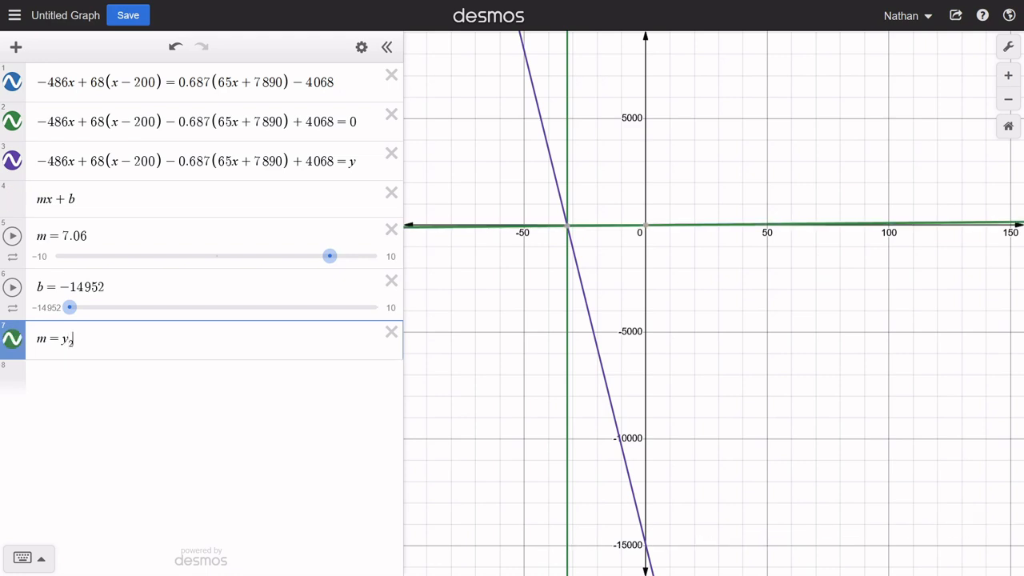
text(-y_1)
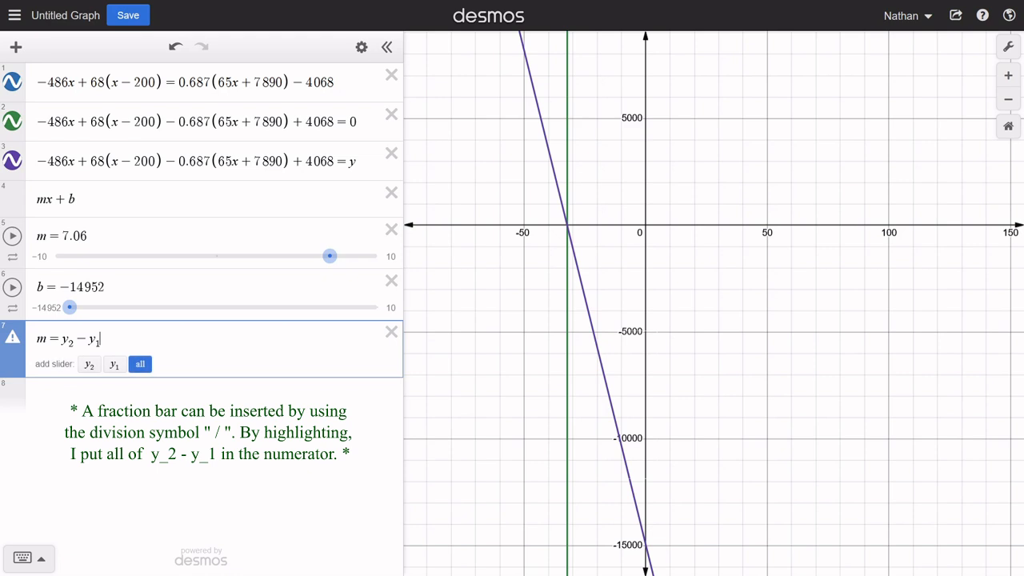
- Make y_2 - y_1 the numerator of a fraction with x_2 - x_1 as the denominator
key(shift+Left)
key(shift+Left)
key(shift+Left)
key(shift+Left)
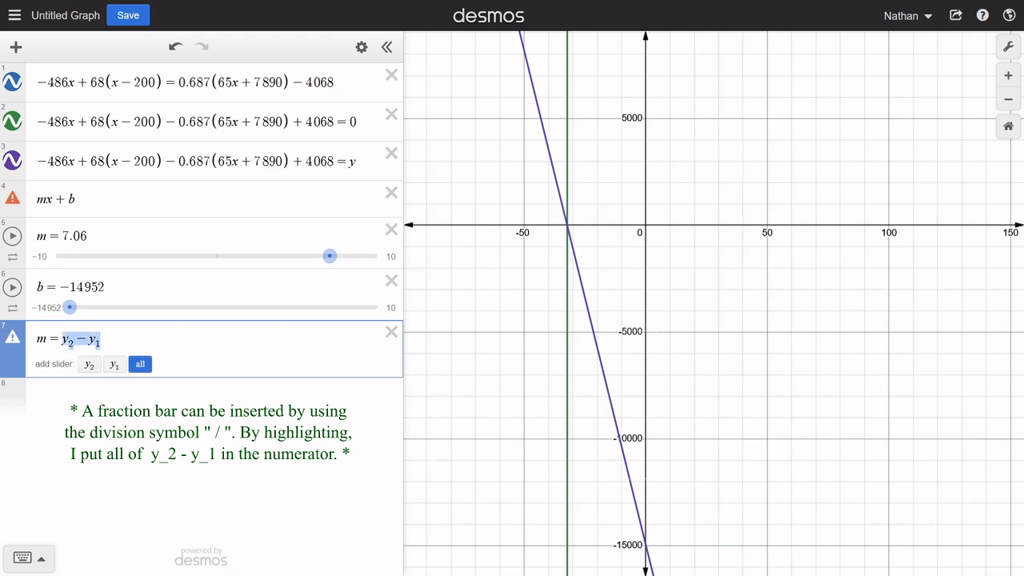
text(/()
text(x_2 - )
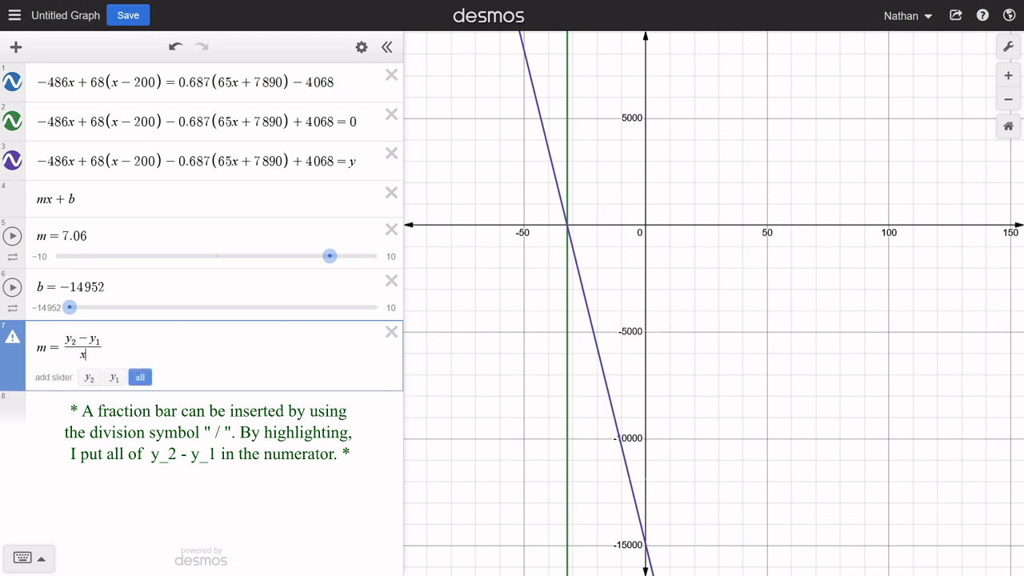
text(x_1)
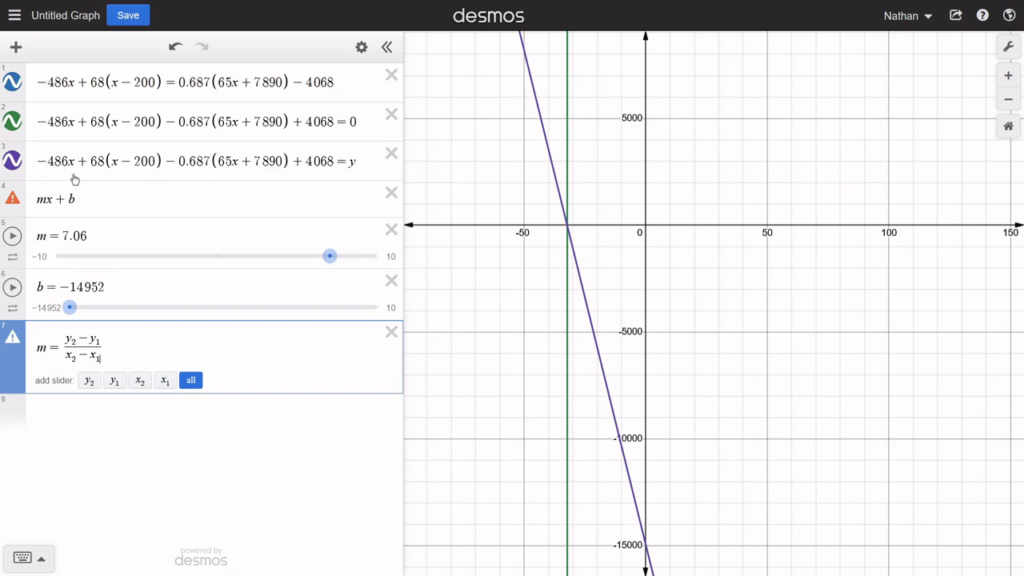
- Rewrite the third equation as a function with l(x) = in front of the expression instead of y at the end
click(357, 163)
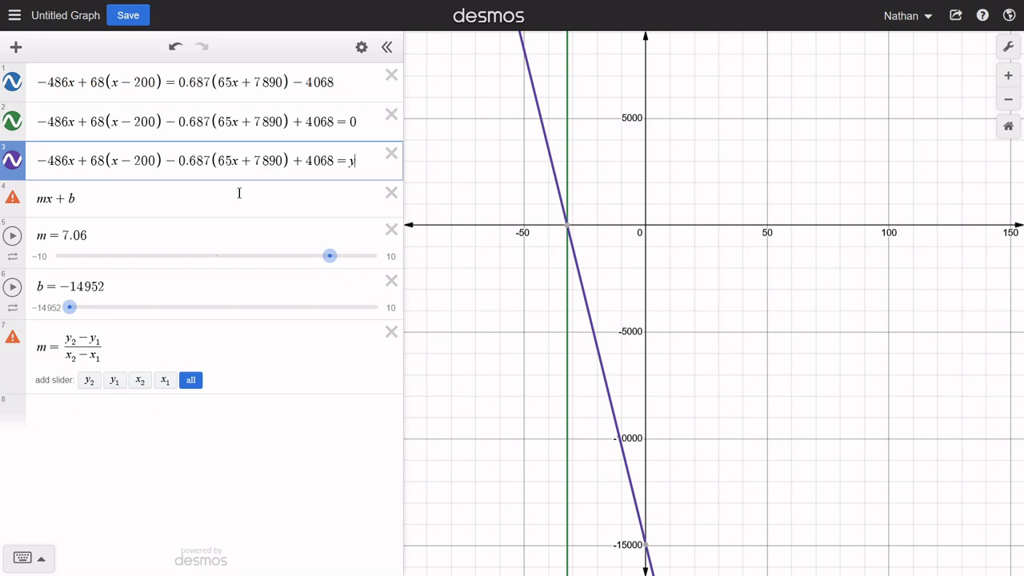
key(BackSpace)
text(l(x))
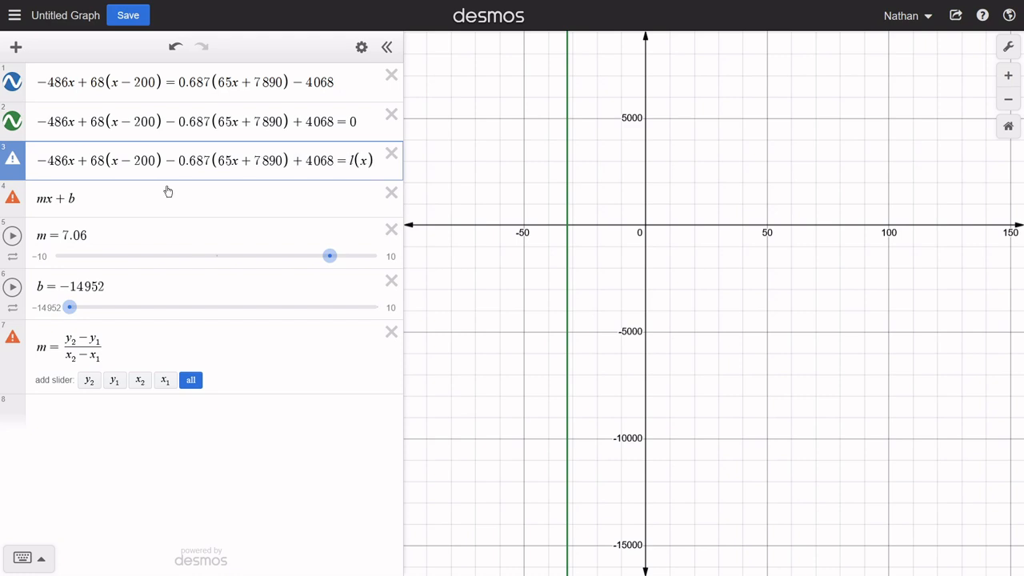
drag(346, 164, 377, 165)
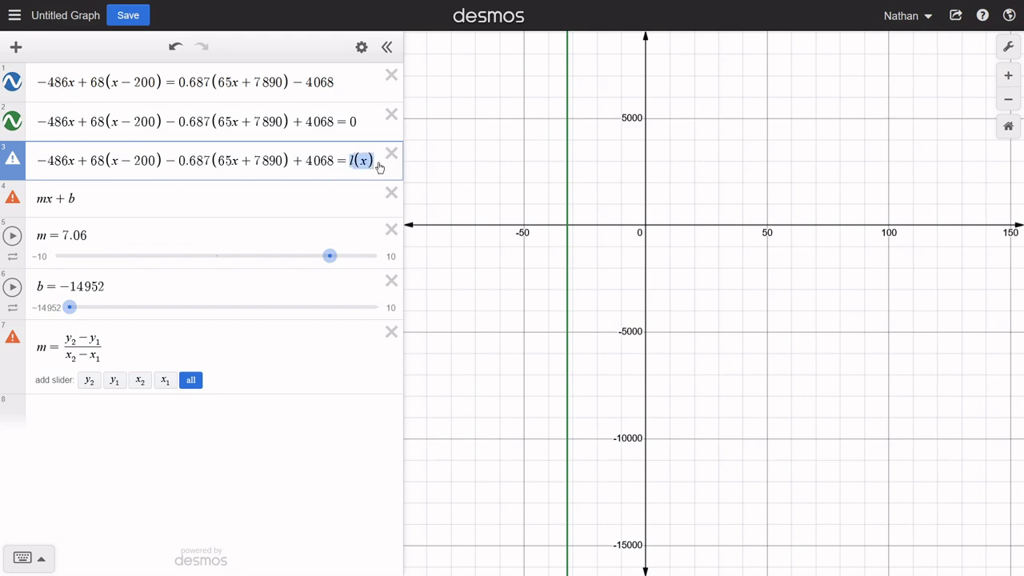
key(BackSpace)
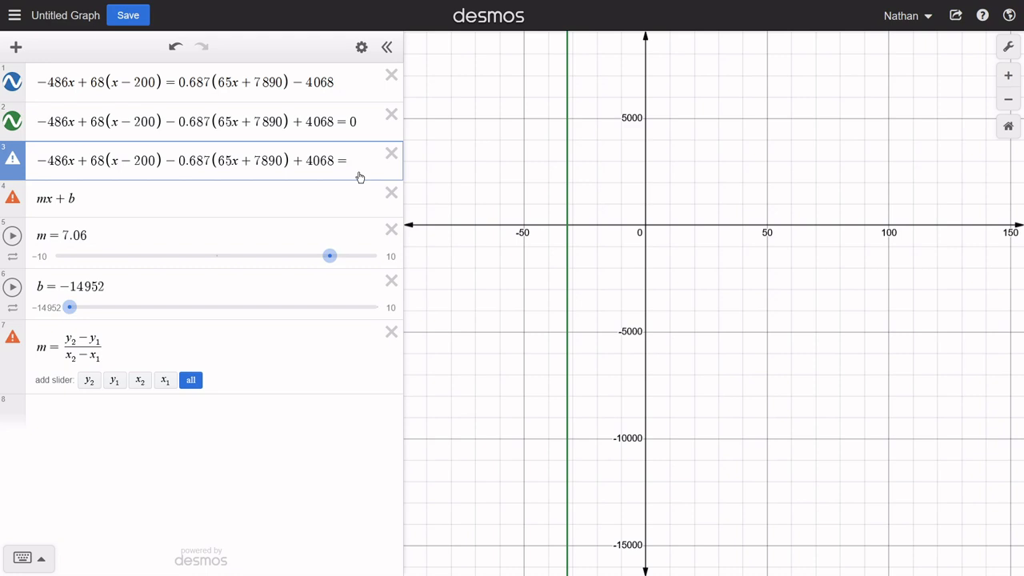
key(BackSpace)
key(Home)
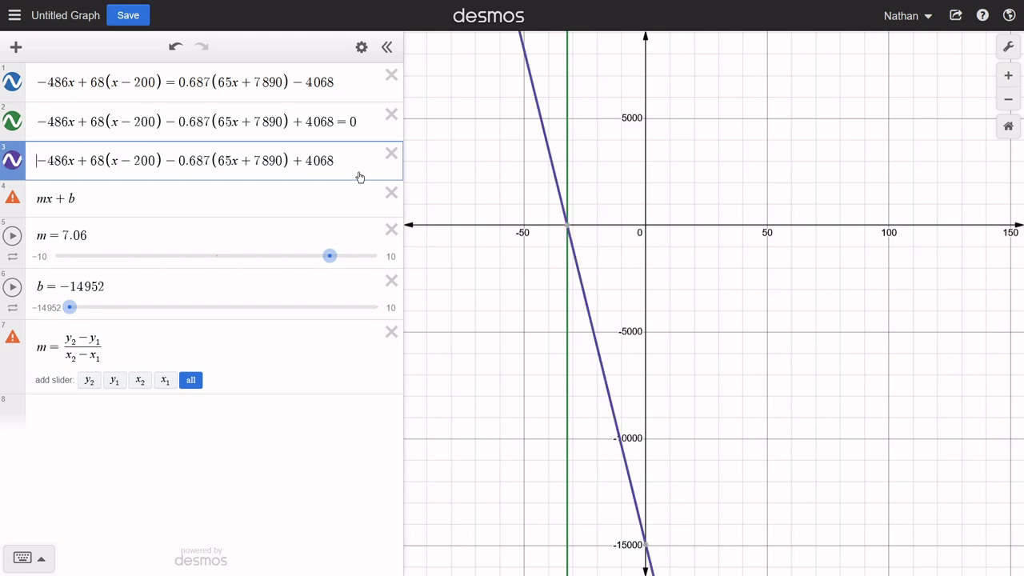
text(l(x)=)
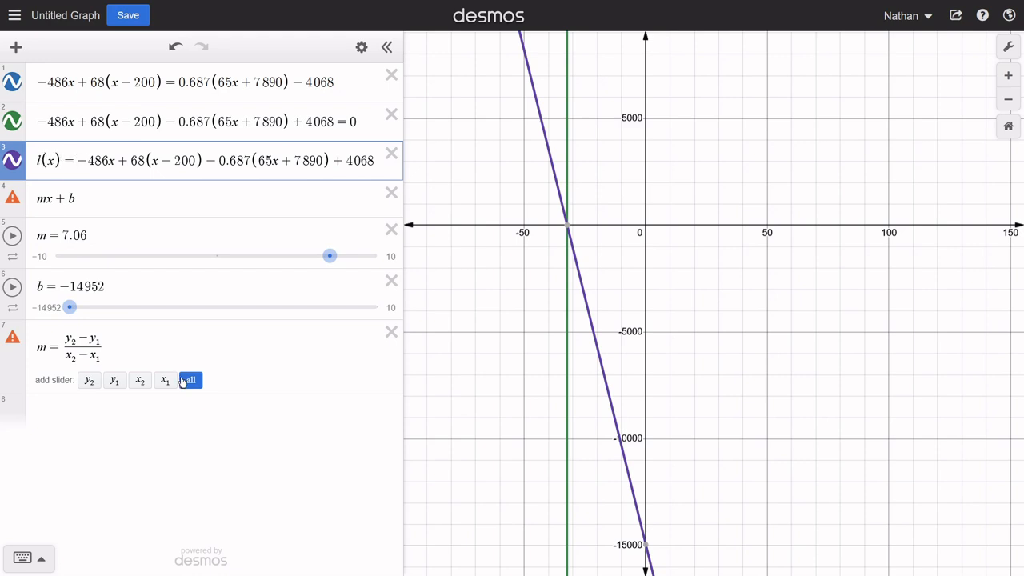
- Change the denominator of the slope formula to 2 - 1
click(100, 357)
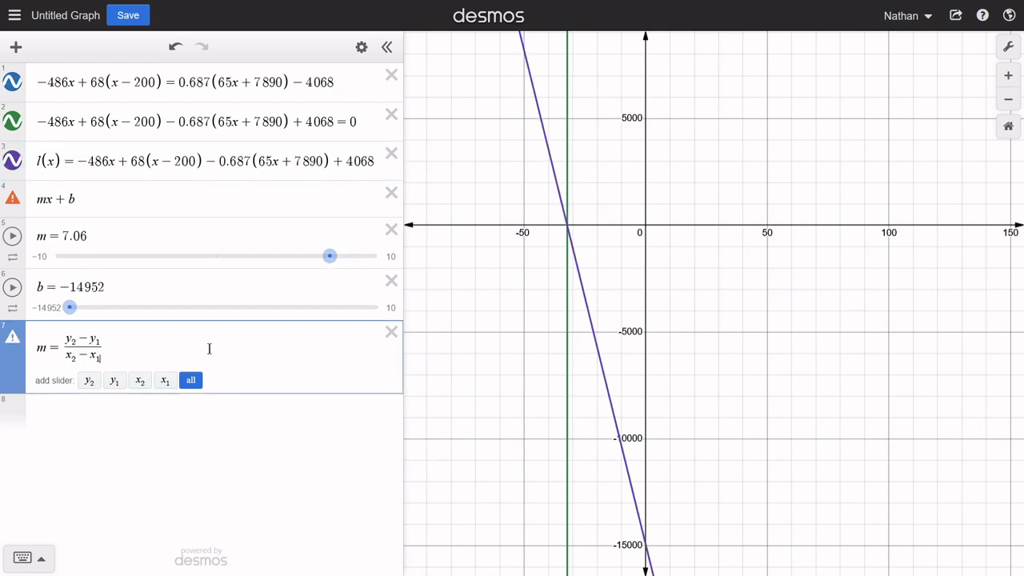
key(BackSpace)
key(BackSpace)
key(BackSpace)
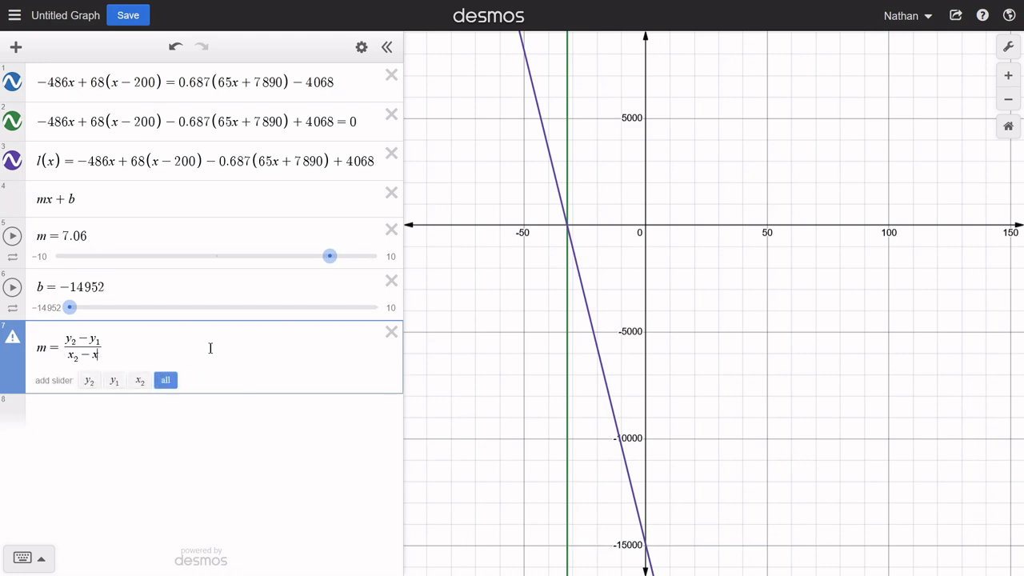
text(1)
key(Left)
key(Left)
key(Left)
key(Left)
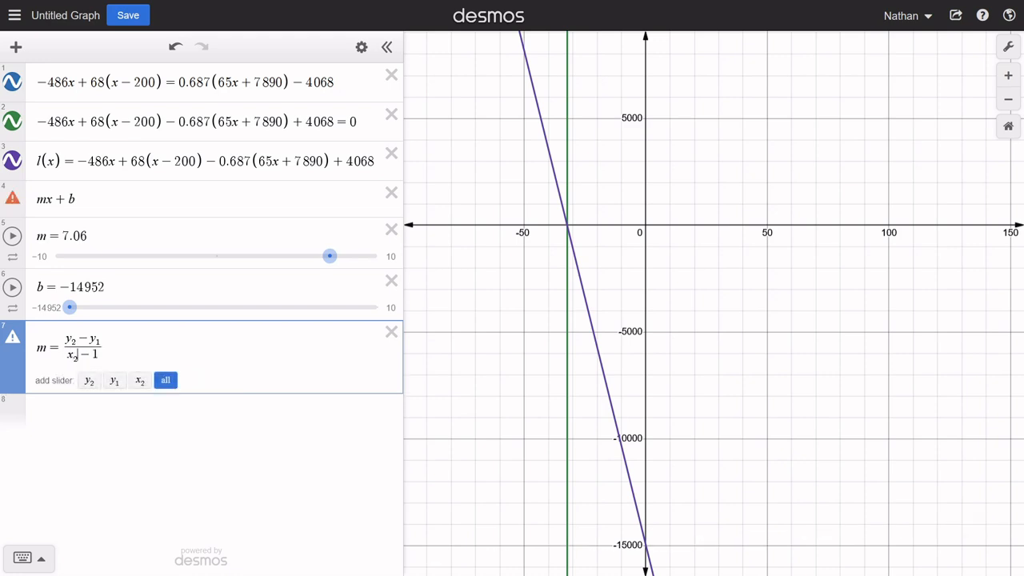
key(BackSpace)
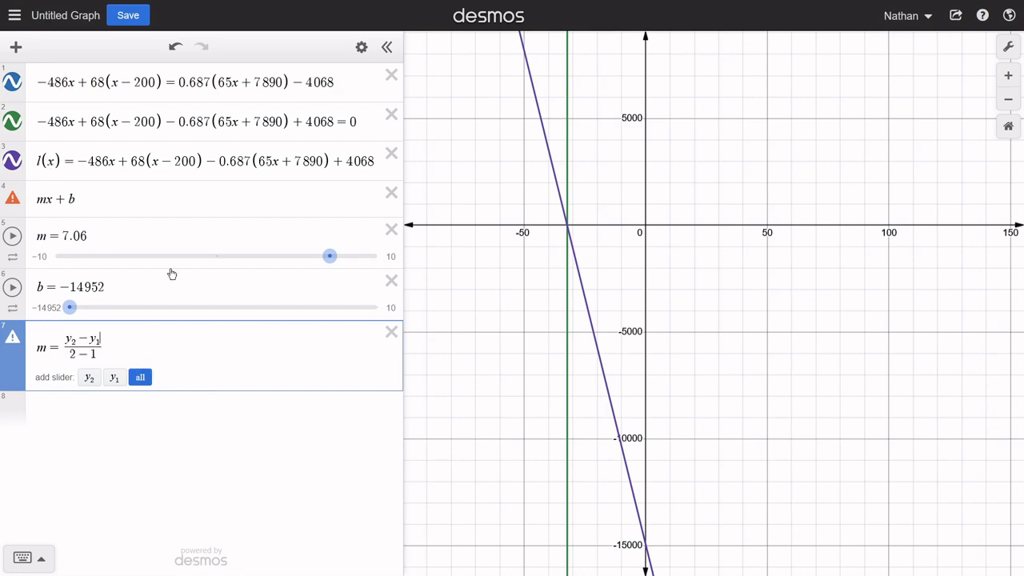
- Replace the numerator of the slope formula with l(2) - l(1)
key(BackSpace)
key(BackSpace)
text(l)
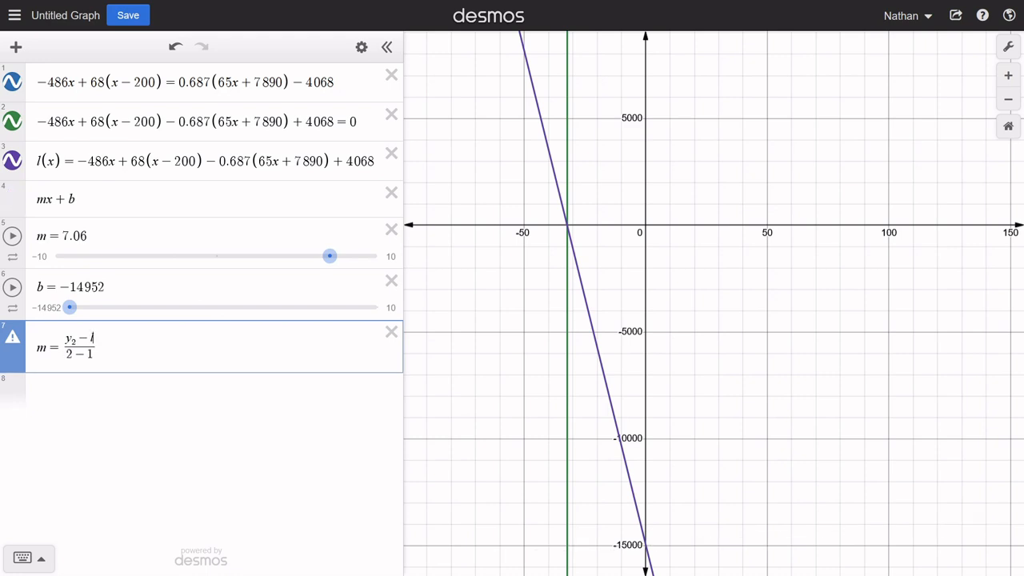
text((1)
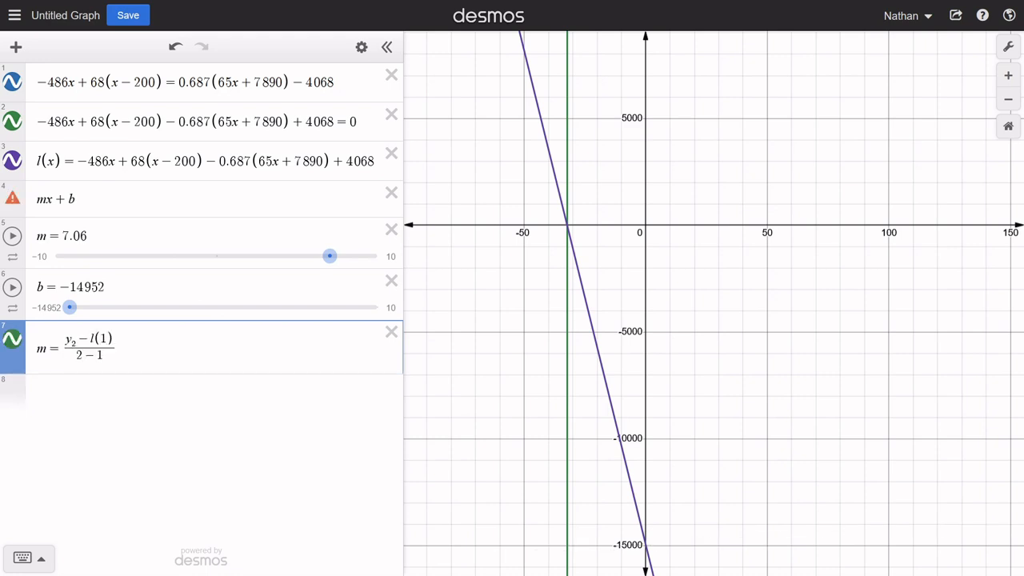
key(Left)
key(Left)
key(Left)
key(BackSpace)
key(BackSpace)
text(l(2)
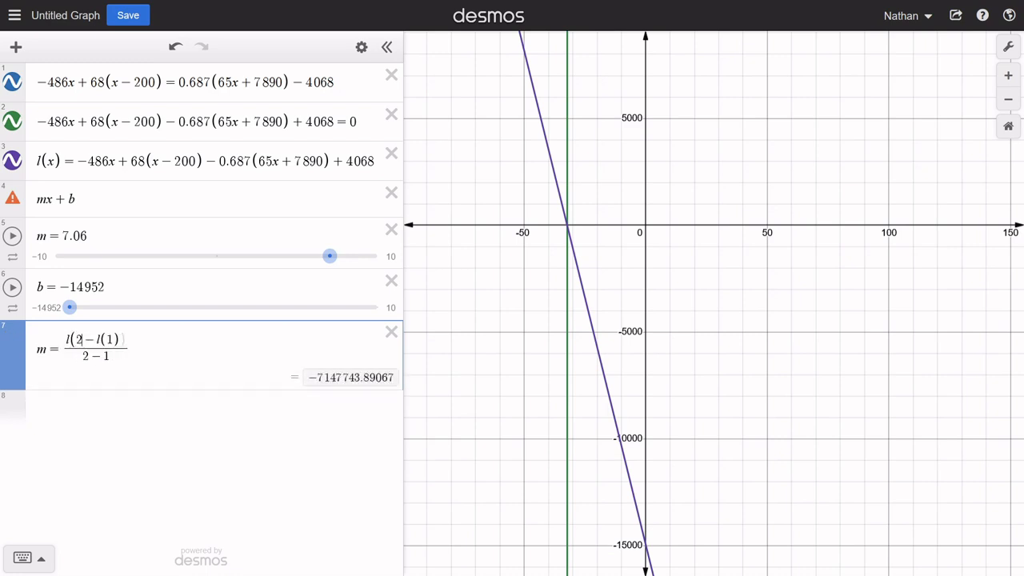
text())
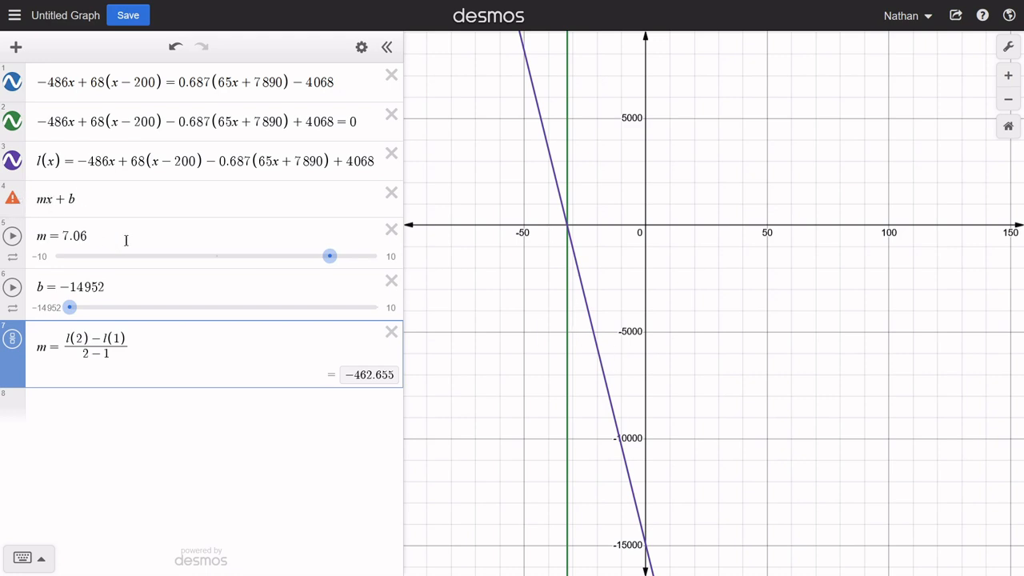
- Try the m slider at 3.7 and rename the slope formula's variable to s_lope
drag(328, 267, 274, 268)
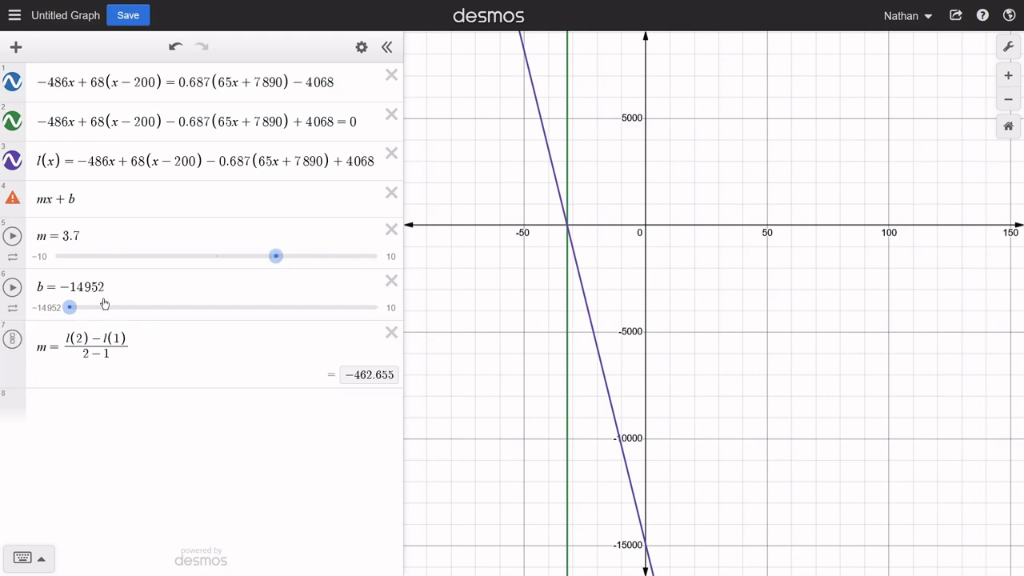
click(47, 350)
key(BackSpace)
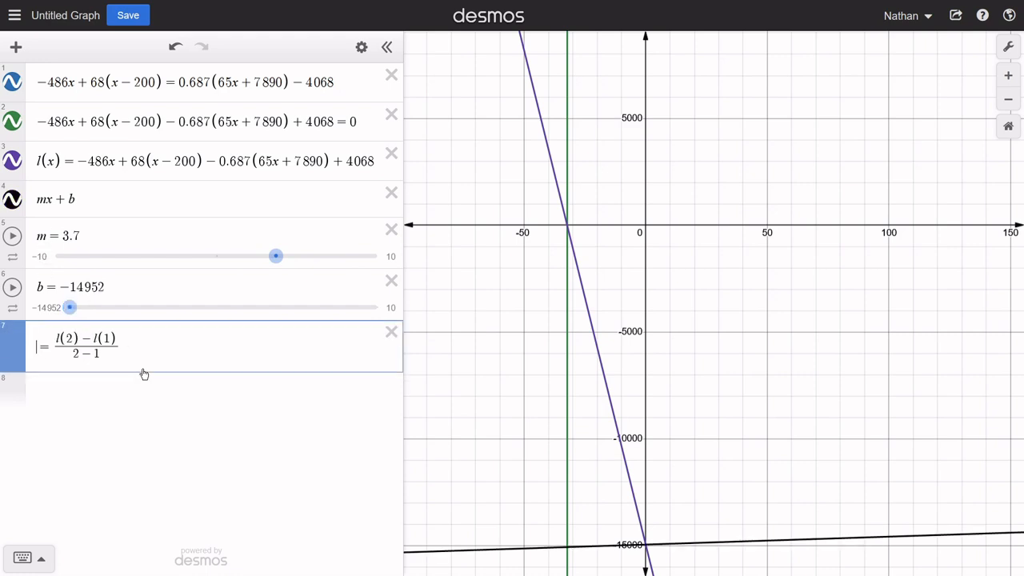
text(s_lope)
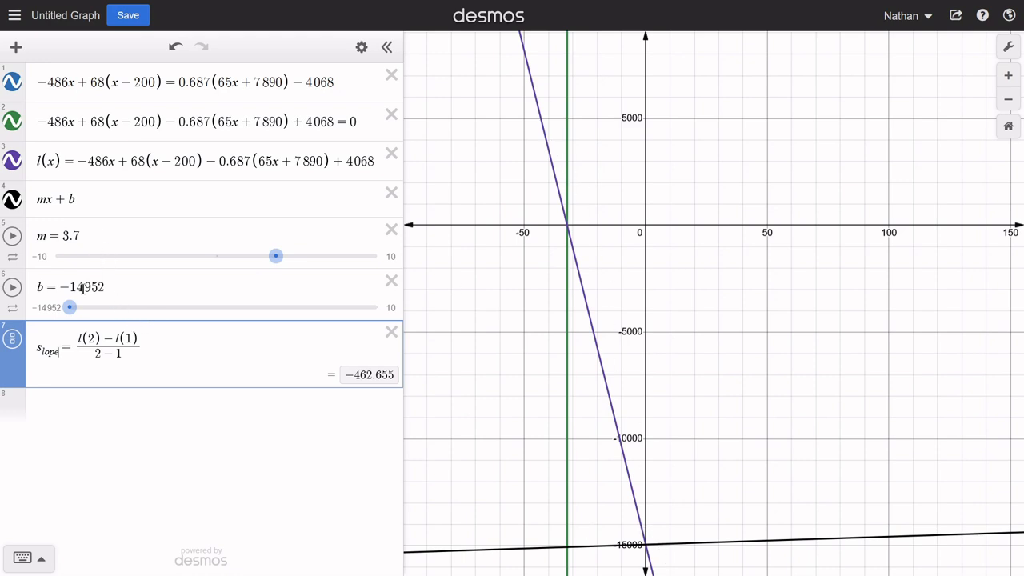
- Set the value of m in the fifth row to -462
click(106, 287)
click(100, 248)
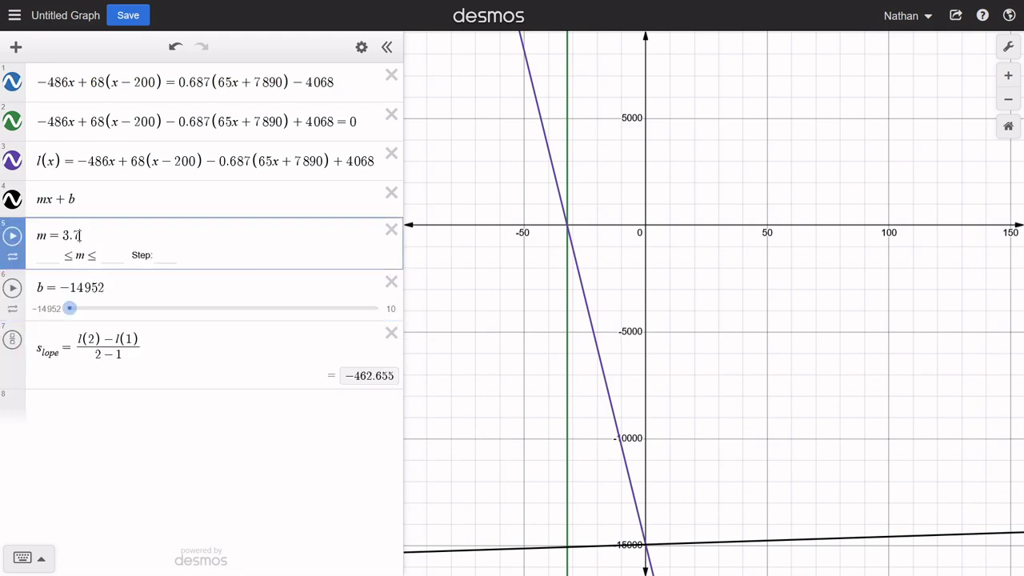
key(BackSpace)
key(BackSpace)
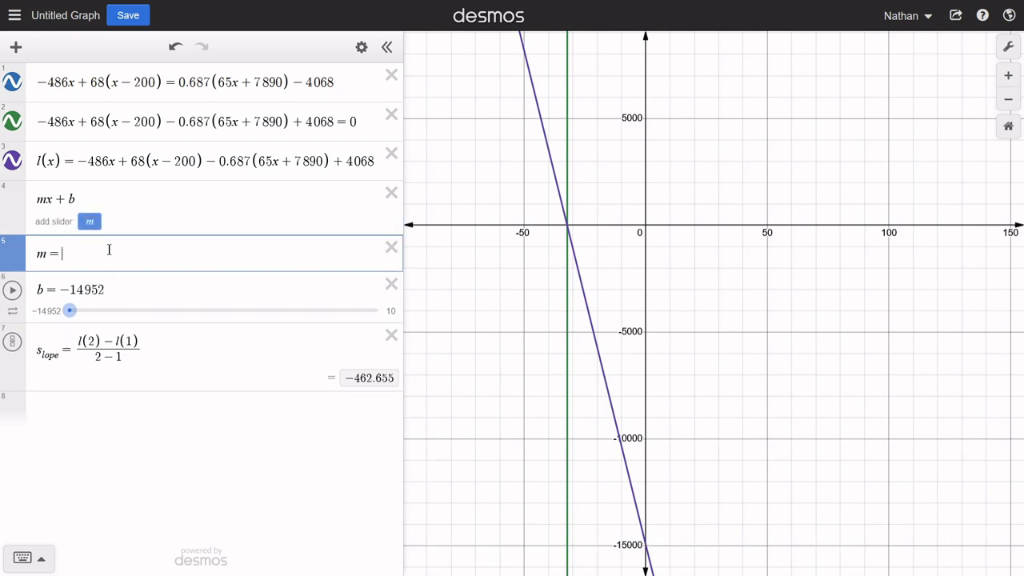
text(-46)
text(2)
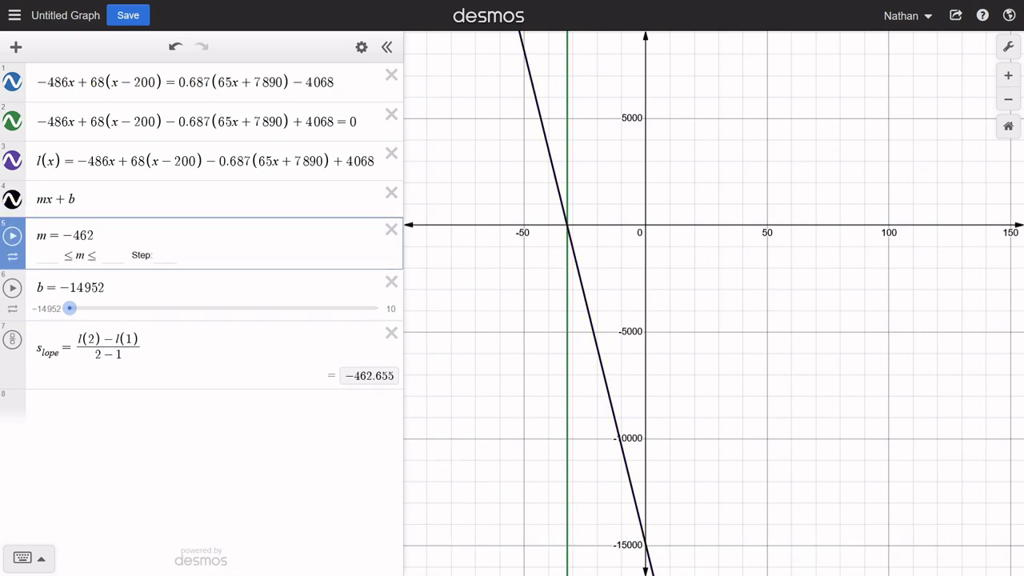
- Toggle the mx + b line's visibility to compare it with l(x), leaving it hidden
click(12, 199)
click(12, 199)
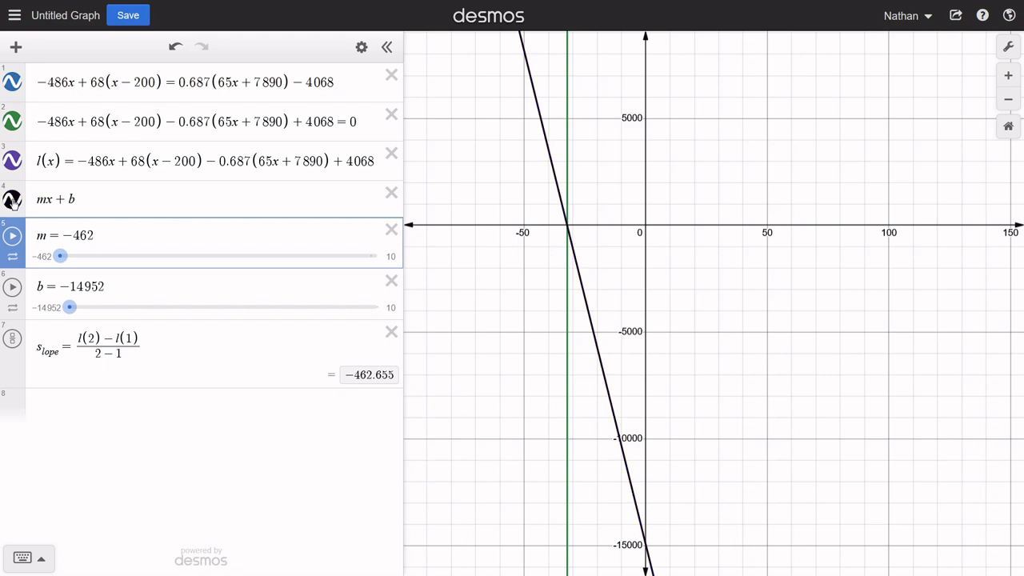
click(12, 199)
- Inspect the coordinates of the point where the line l(x) crosses the x-axis
scroll(601, 291, up, 3)
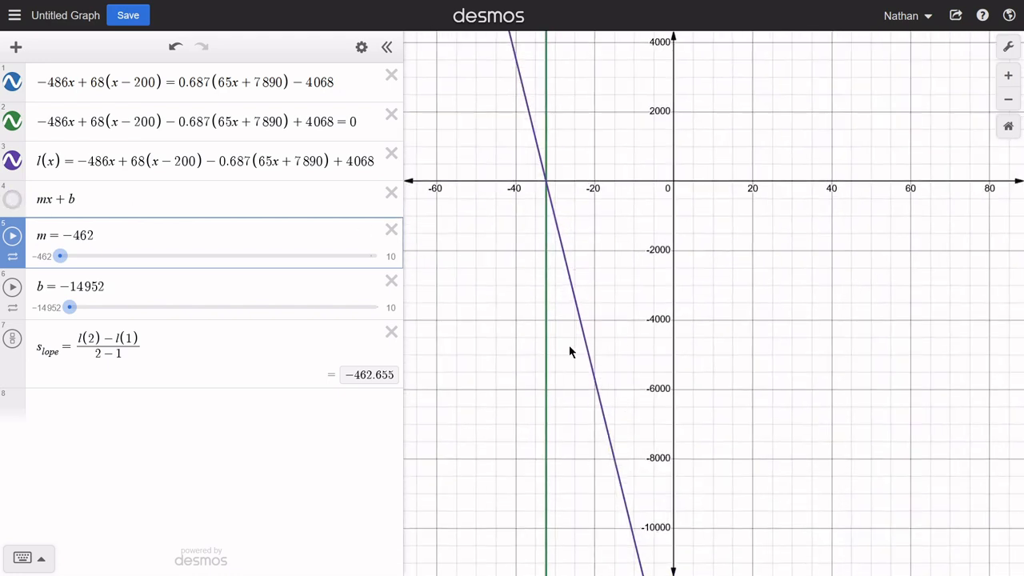
drag(569, 345, 624, 348)
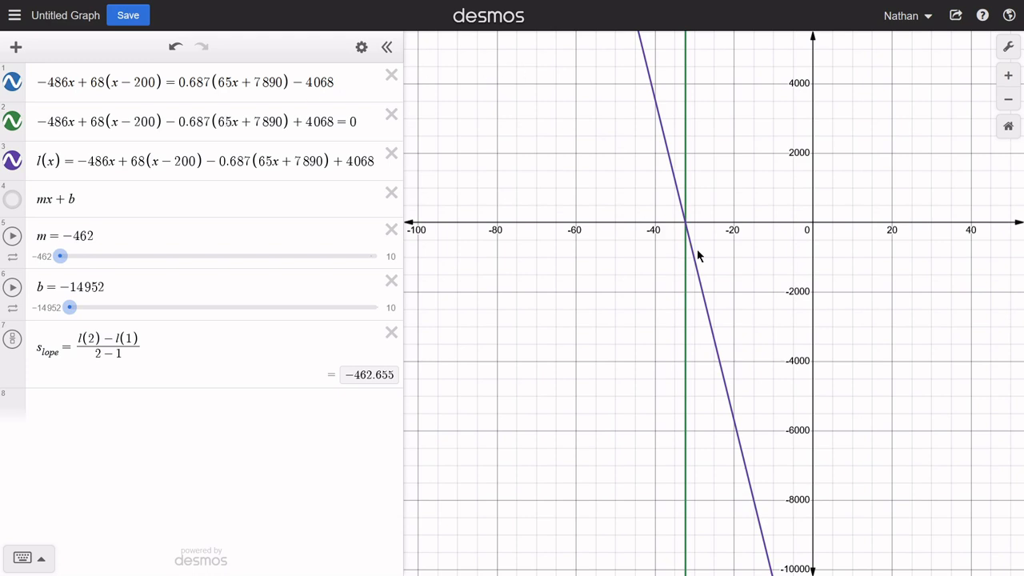
click(688, 227)
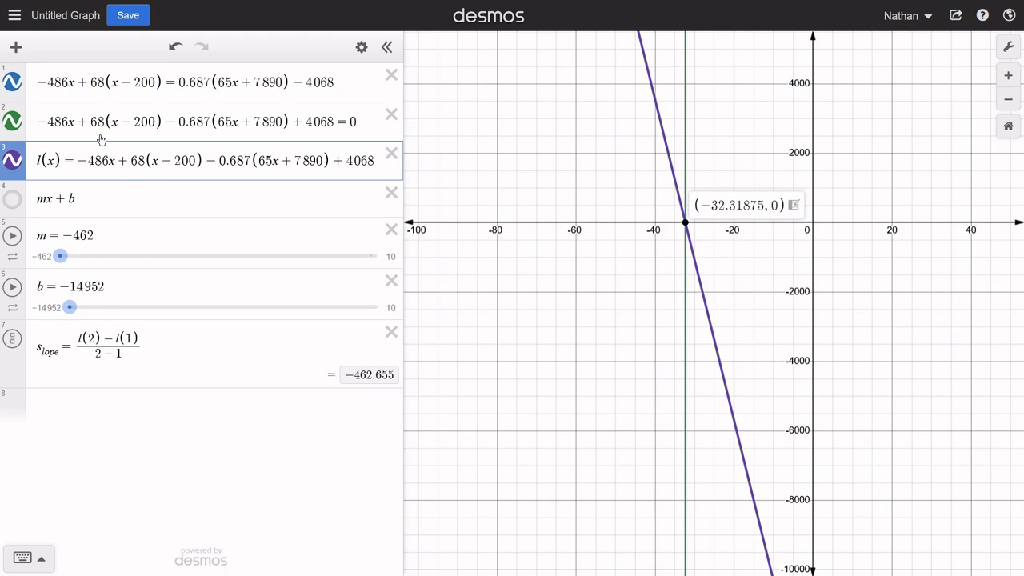
- Move the original equation below the slope formula and add two empty rows beneath it
drag(23, 72, 42, 357)
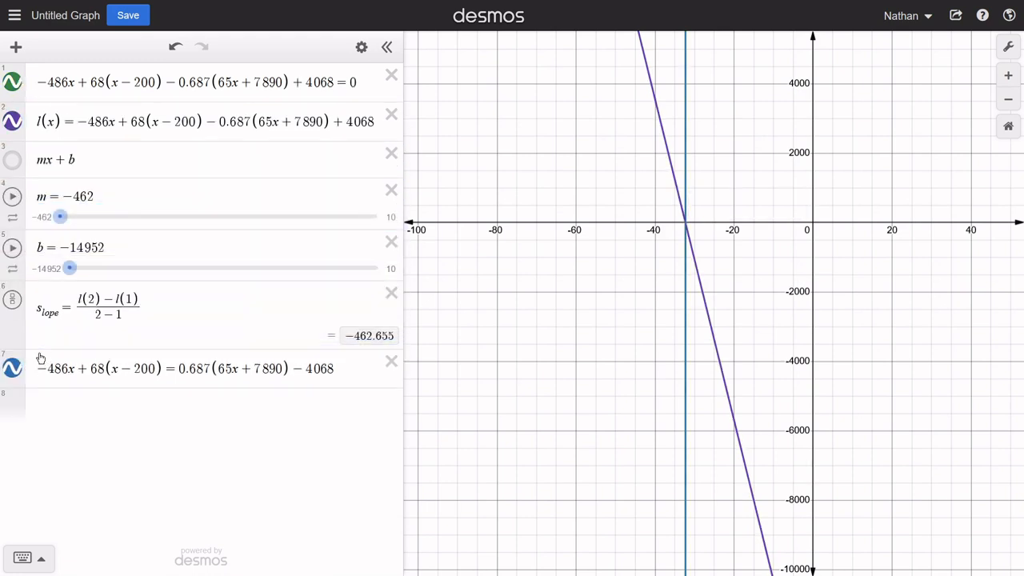
click(147, 402)
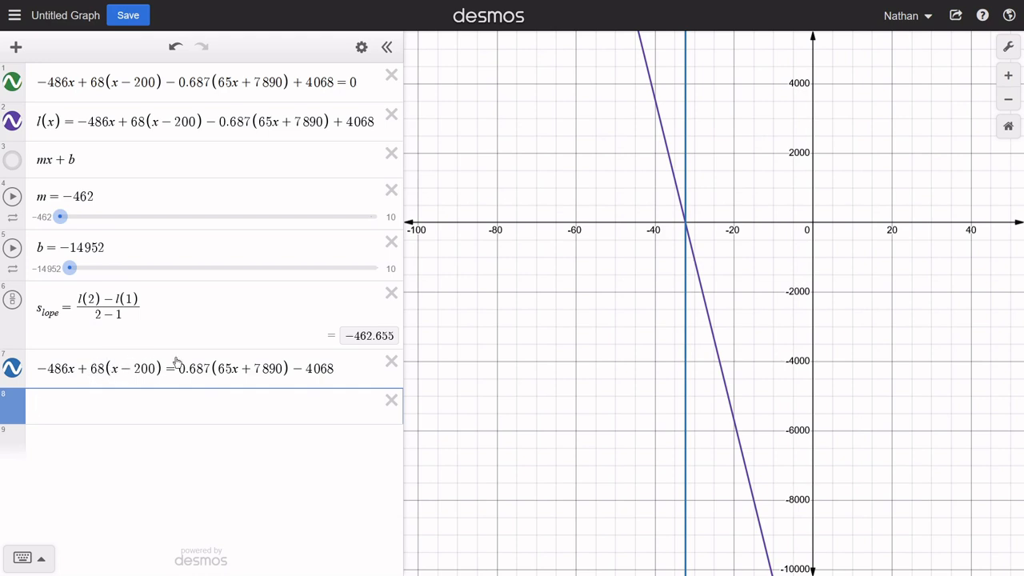
click(87, 450)
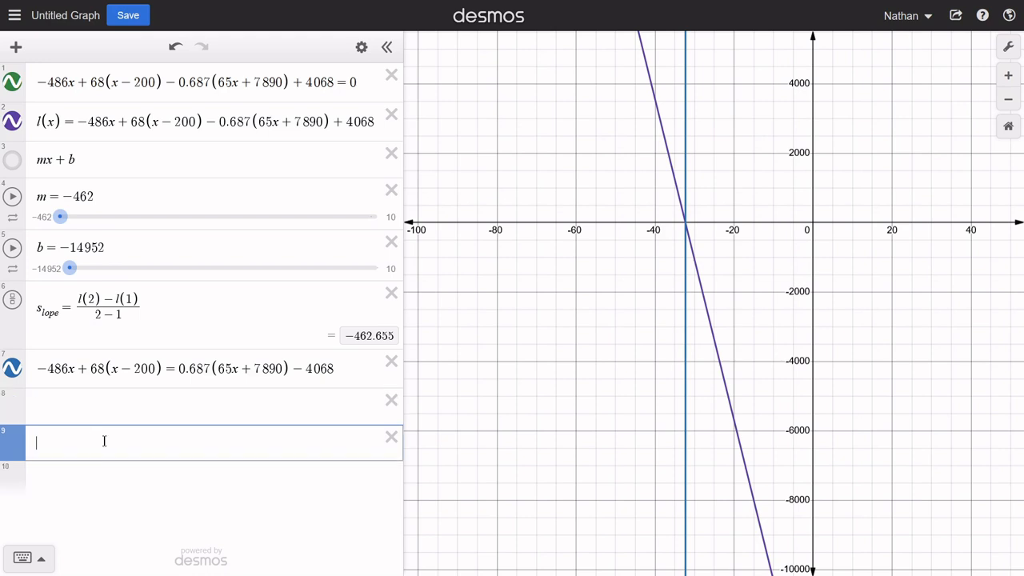
- Calculate the product 68 · -200 in the ninth row
text(68)
text(*200)
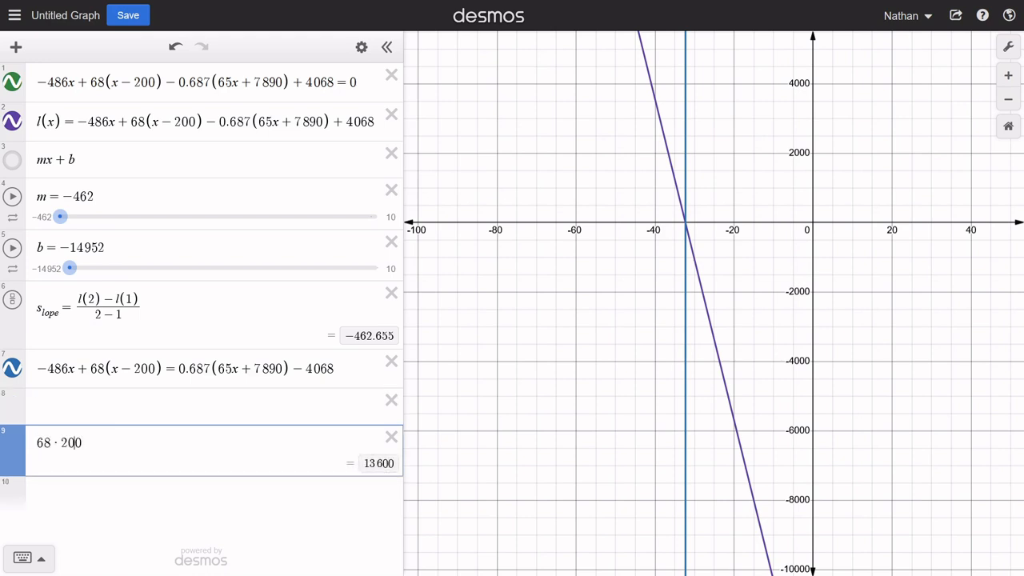
text(-)
- Write the expanded left side -486x + 68x - 13600 followed by an equals sign in the eighth row
click(104, 400)
text(-)
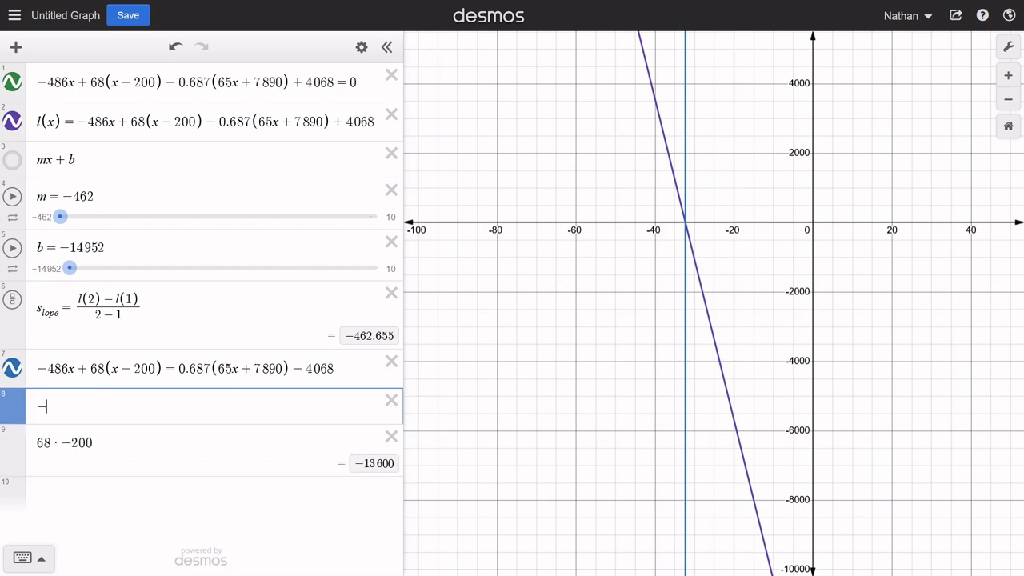
text(486x)
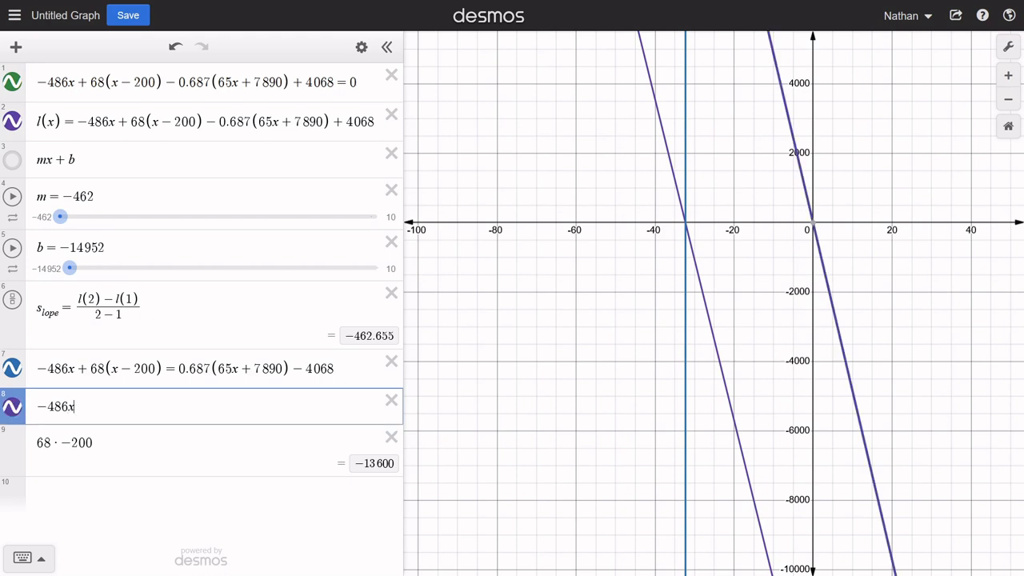
text(+68)
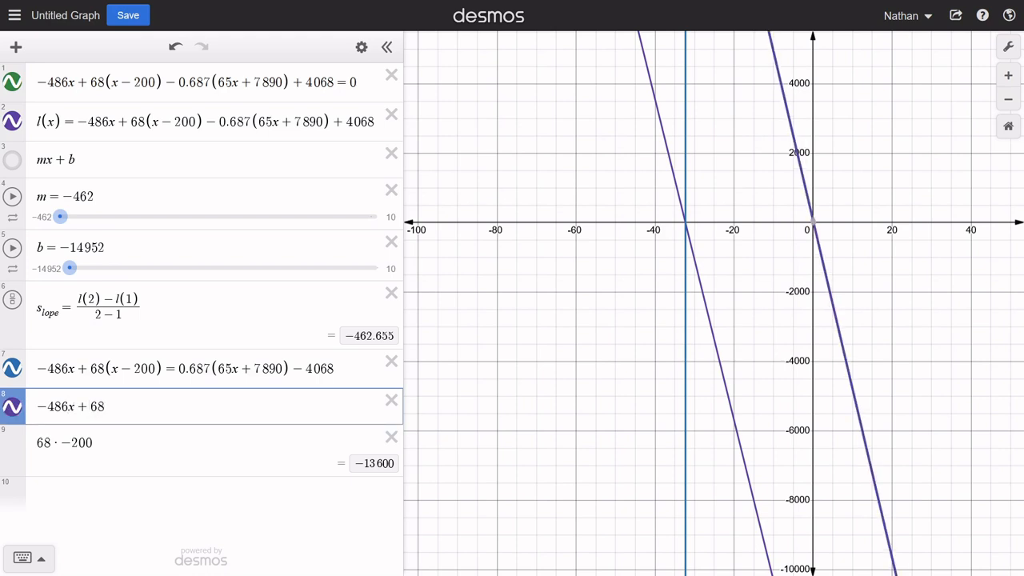
text(x)
text(-136)
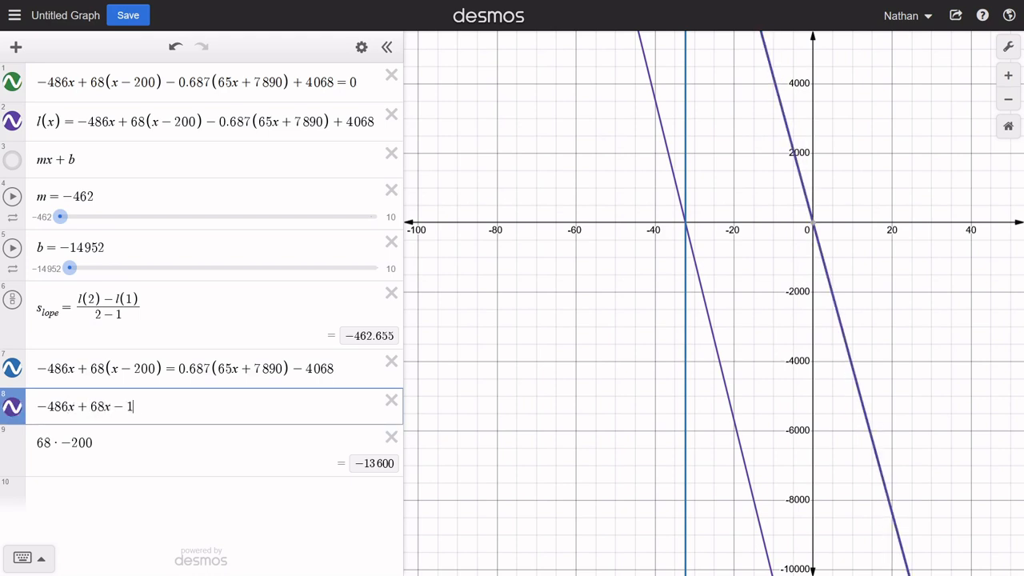
text(00)
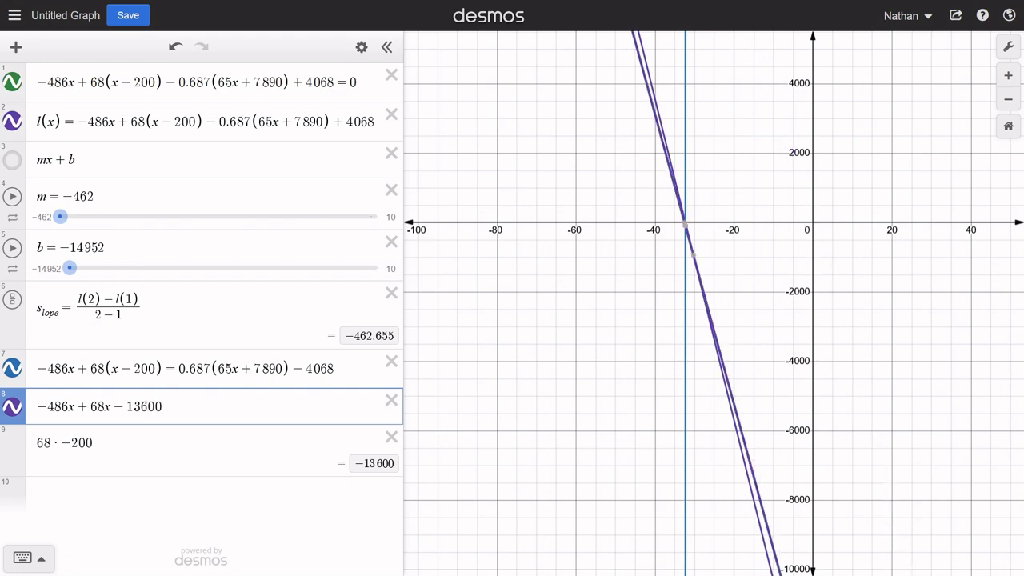
text(=)
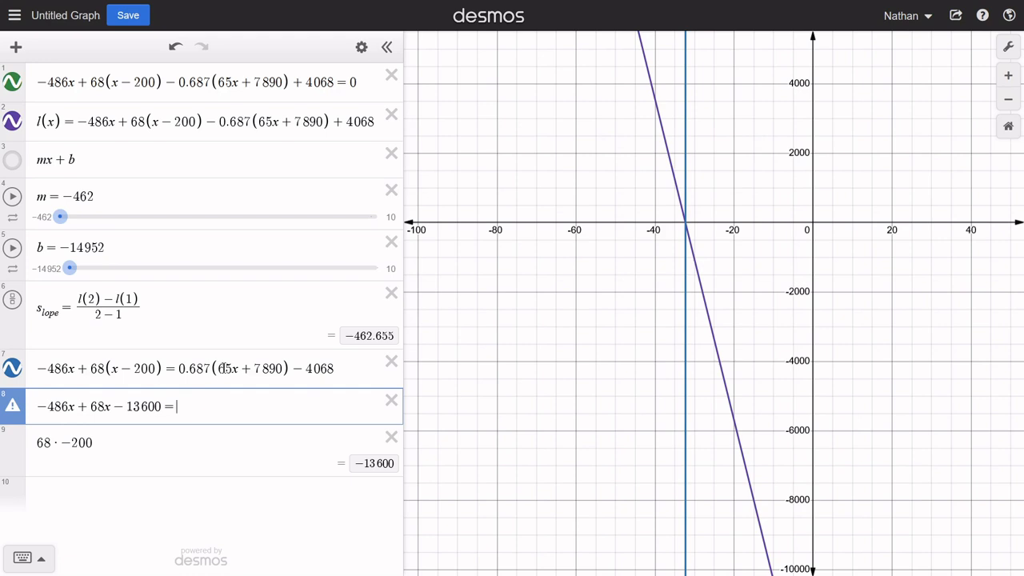
- Replace the calculation in the ninth row with 0.687 · 65
drag(116, 440, 42, 444)
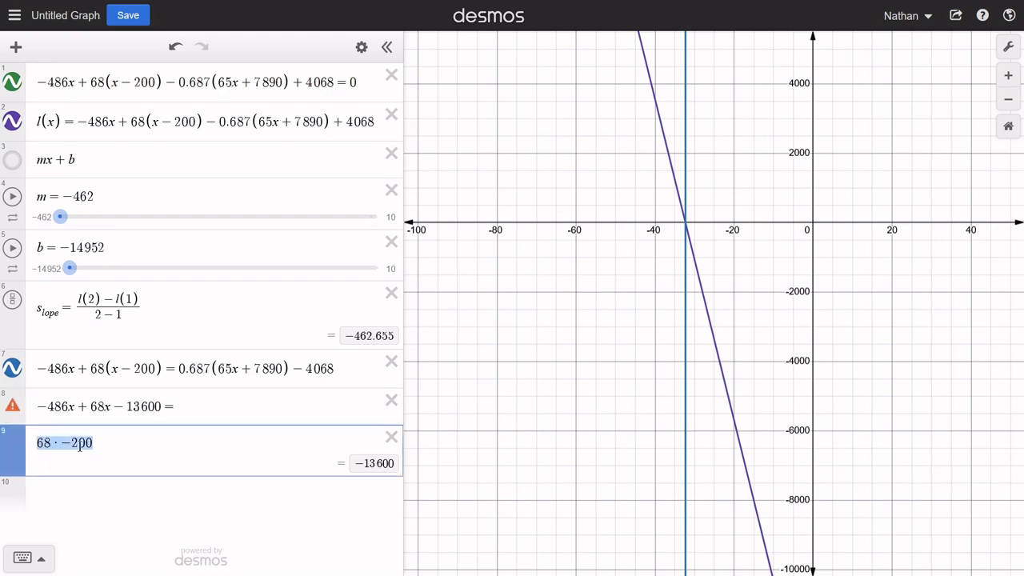
text(0.)
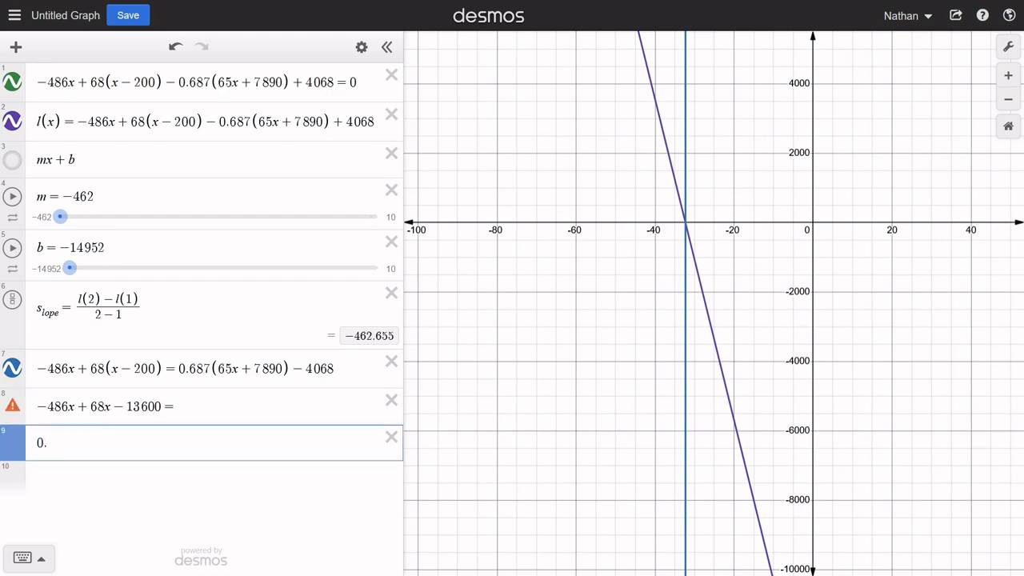
text(687*)
text(65)
- Enter 44.655x as the first term on the right side of the expanded equation in the eighth row
key(Up)
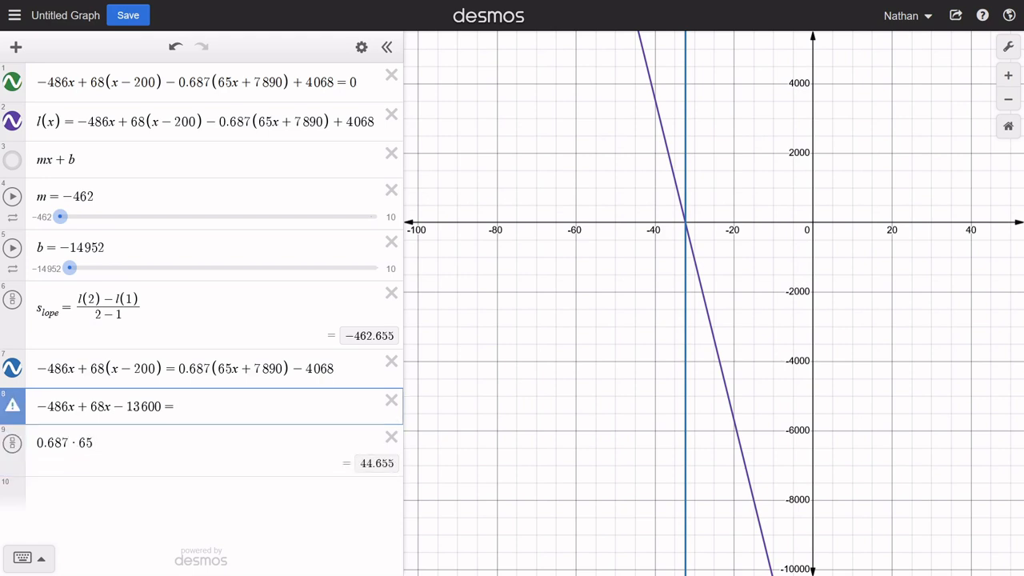
text(= 44.65)
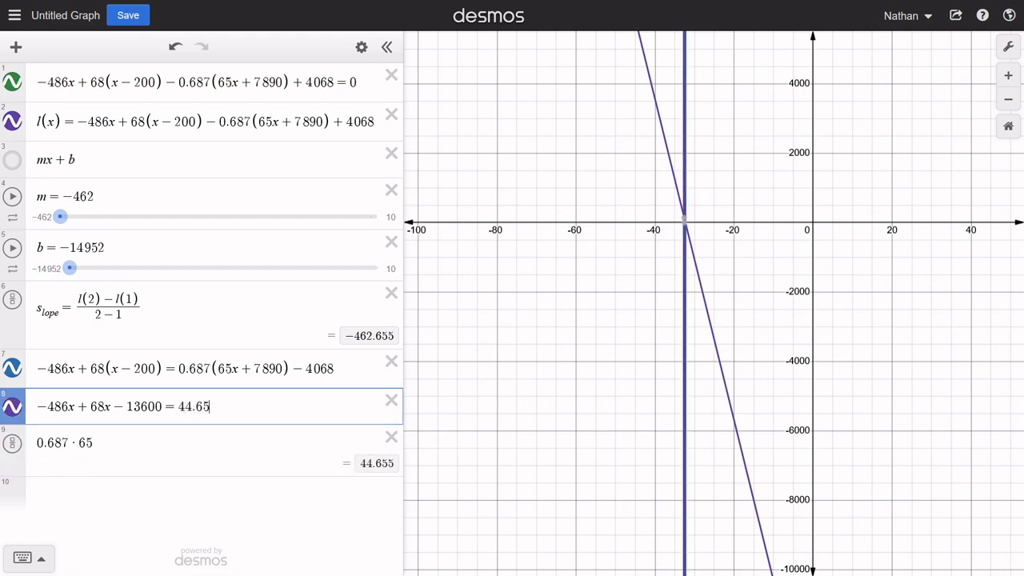
text(5x)
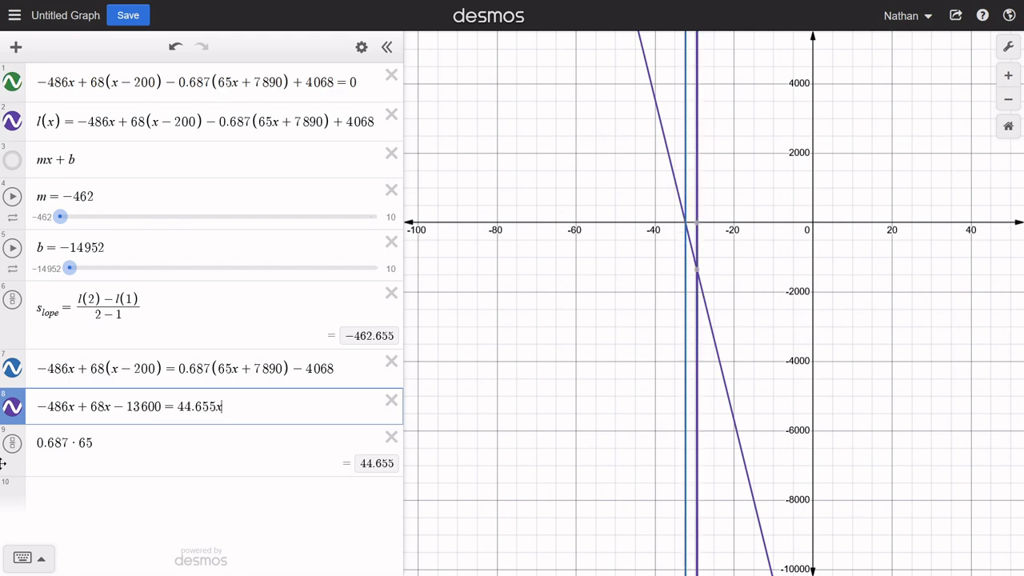
- Change the ninth-row calculation to 0.687 · 7890, using the constant inside the original equation's right-hand parentheses
drag(241, 369, 280, 369)
click(259, 370)
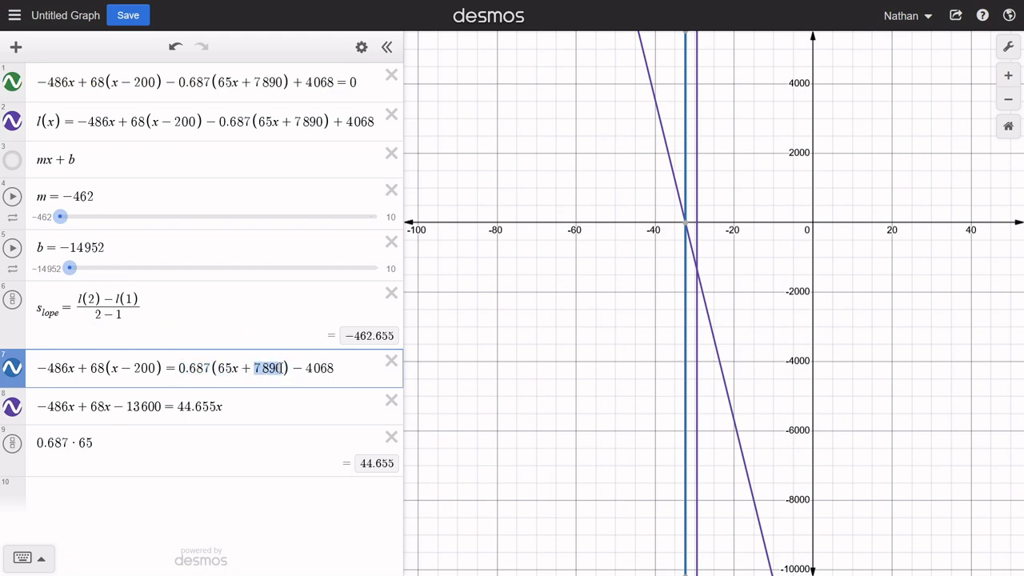
drag(152, 447, 80, 445)
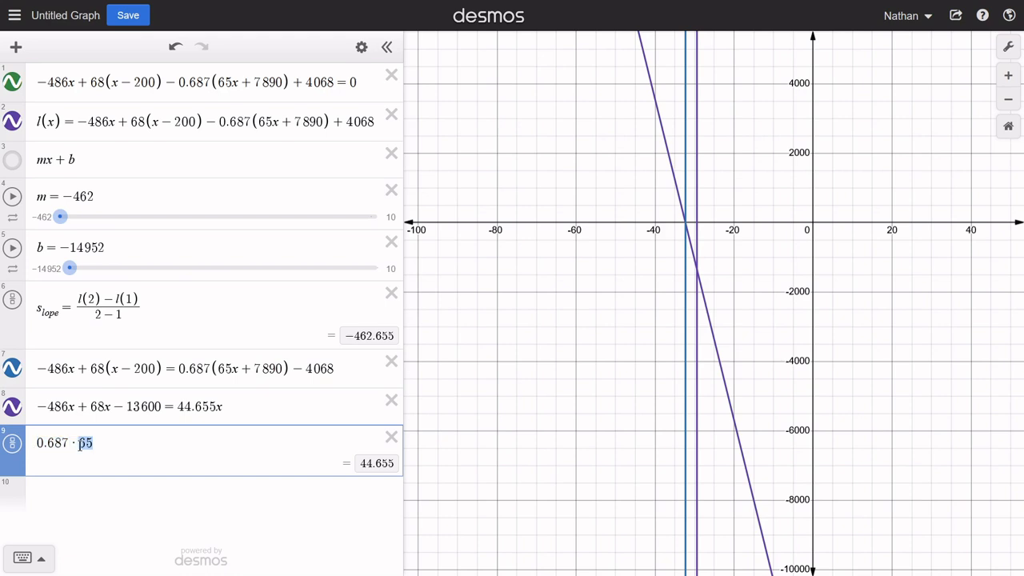
text(7890)
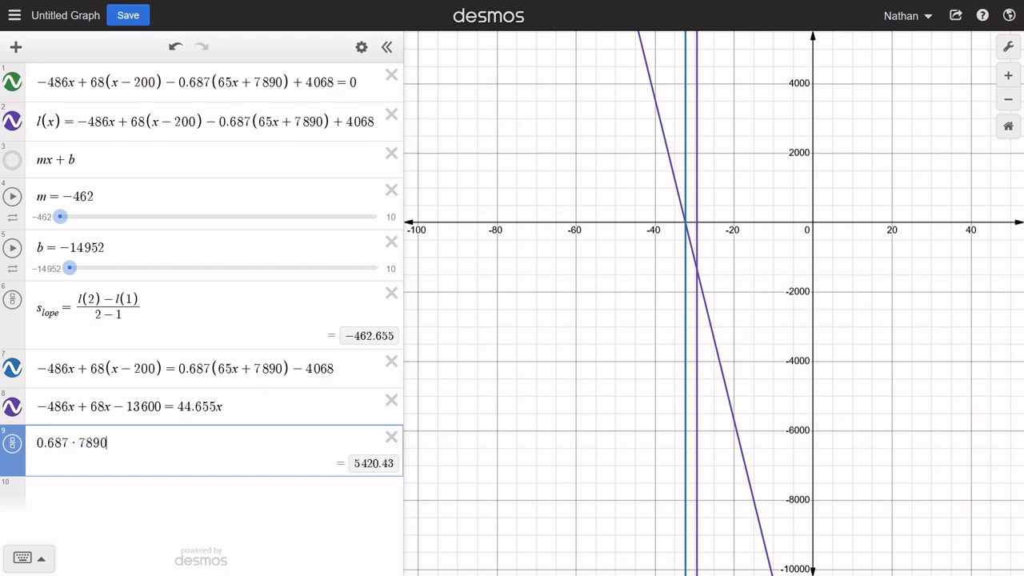
- Complete the right side of the expanded equation in the eighth row by appending + 5420.43 - 4068
key(Up)
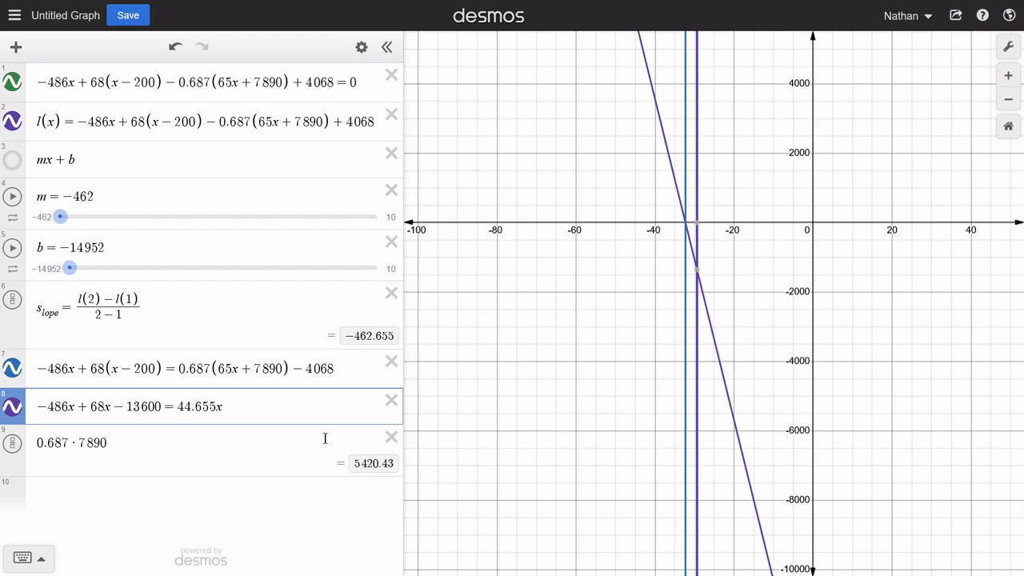
text(+5420.43)
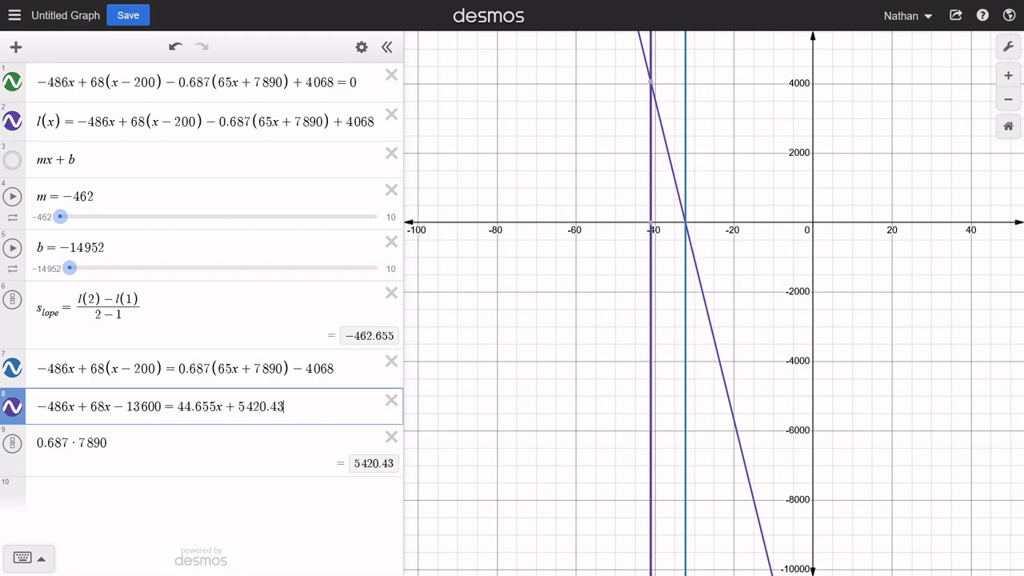
text(-4068)
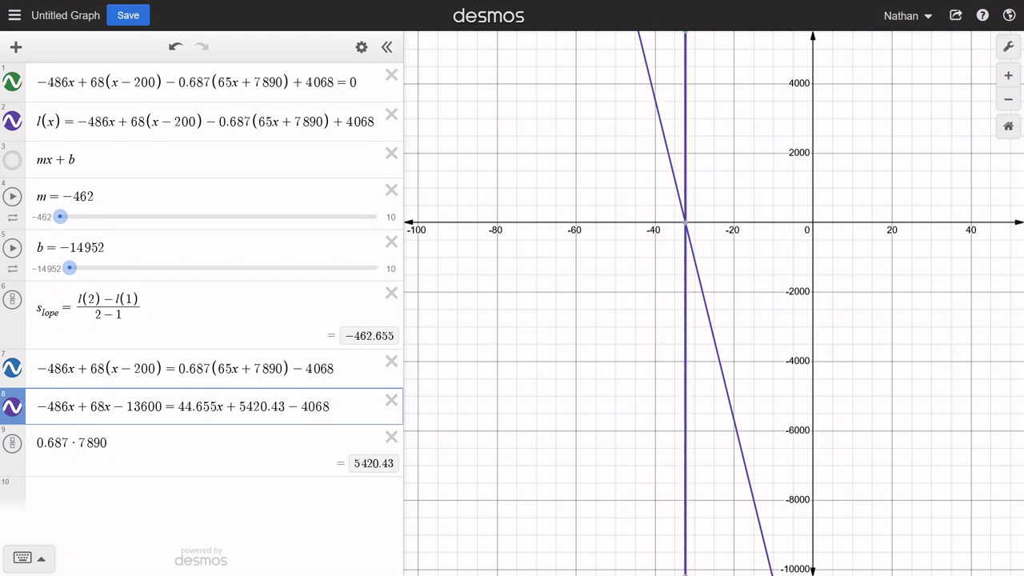
- Delete the 0.687 · 7890 calculation and highlight the like terms on each side of the eighth-row equation
click(391, 437)
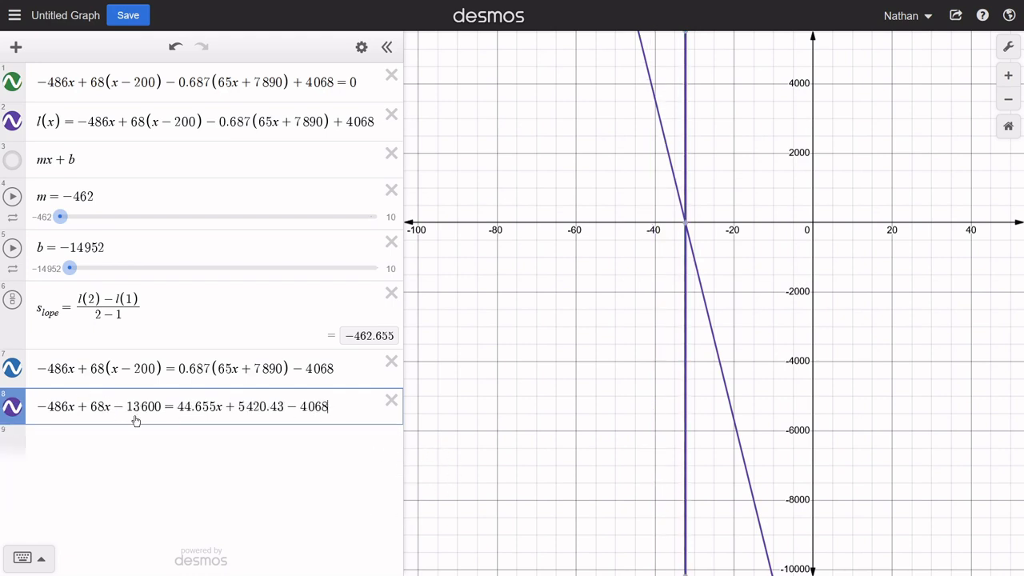
drag(113, 409, 35, 414)
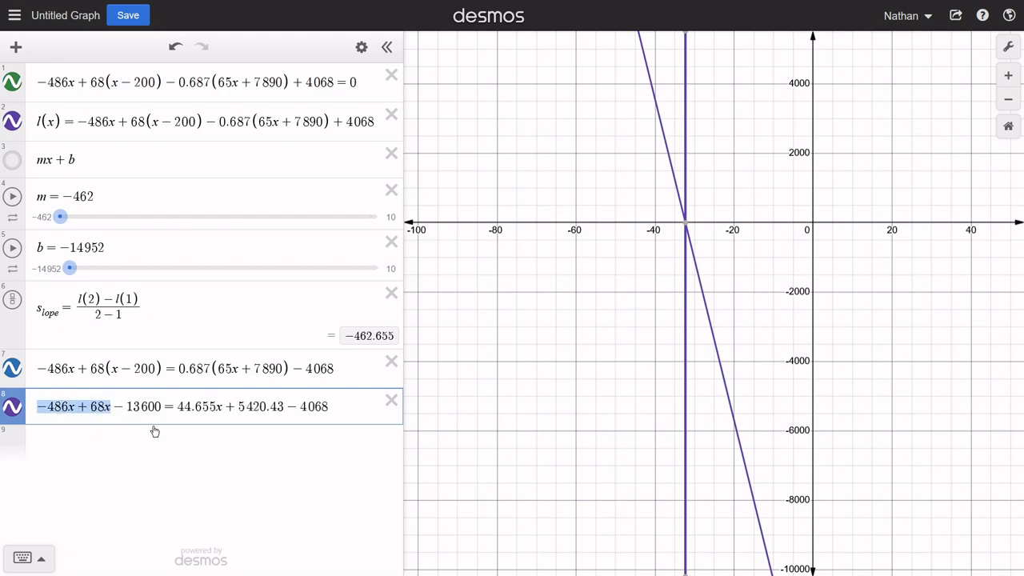
drag(328, 406, 238, 408)
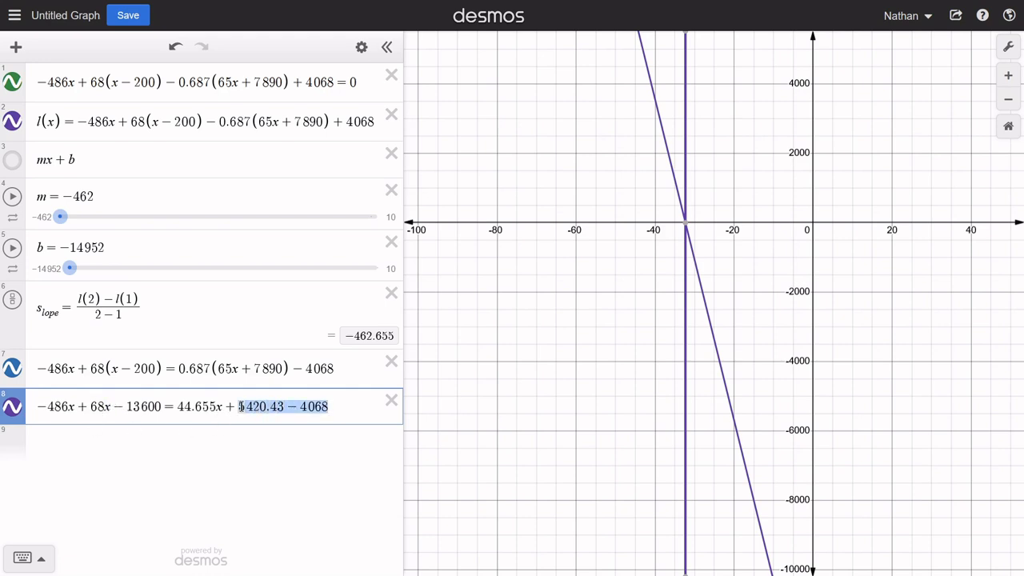
- Calculate -486 + 68 in the tenth row, leaving the ninth row blank for the simplified equation
click(120, 432)
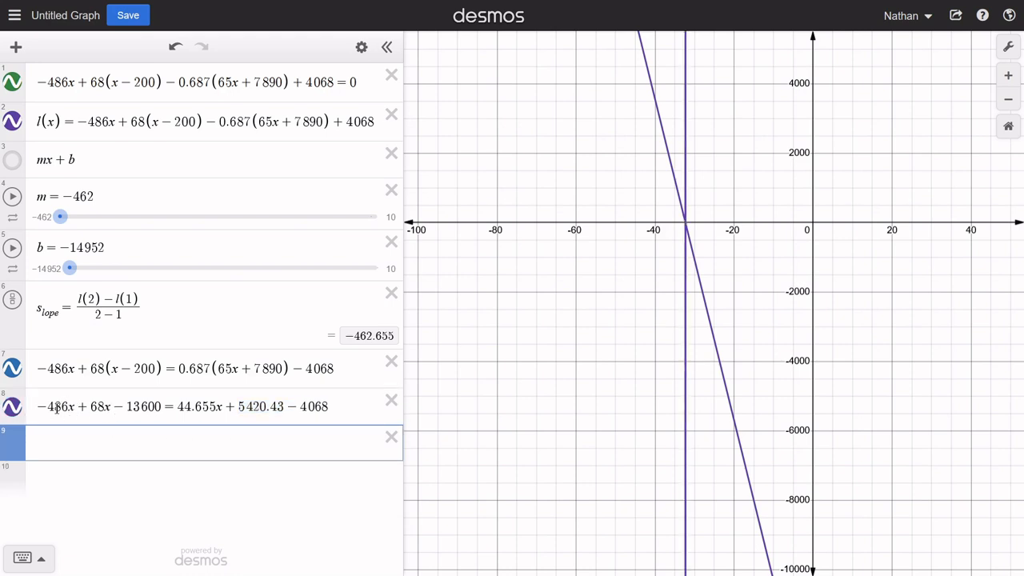
click(71, 478)
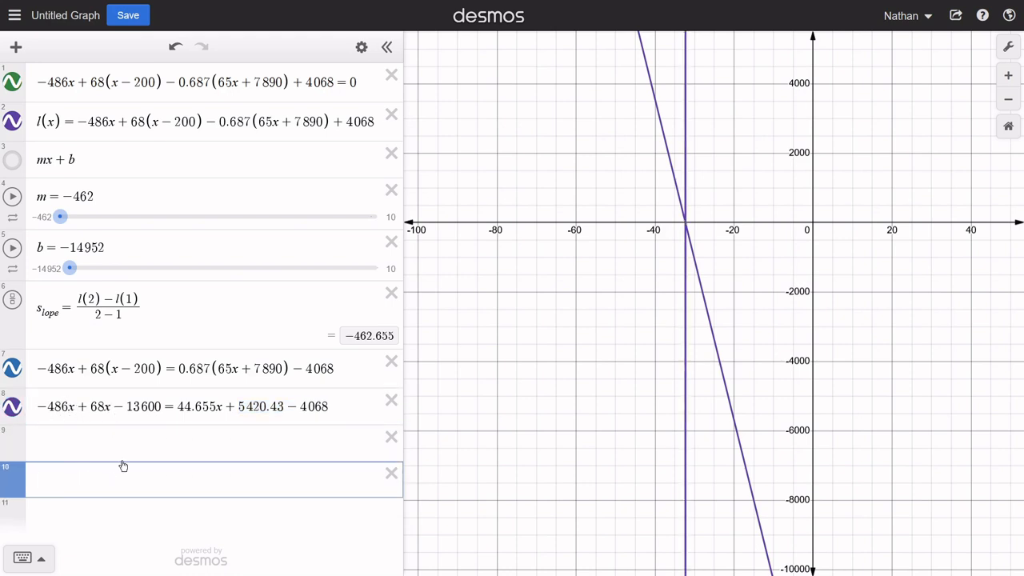
text(-46786)
key(BackSpace)
key(BackSpace)
text(86 + 68)
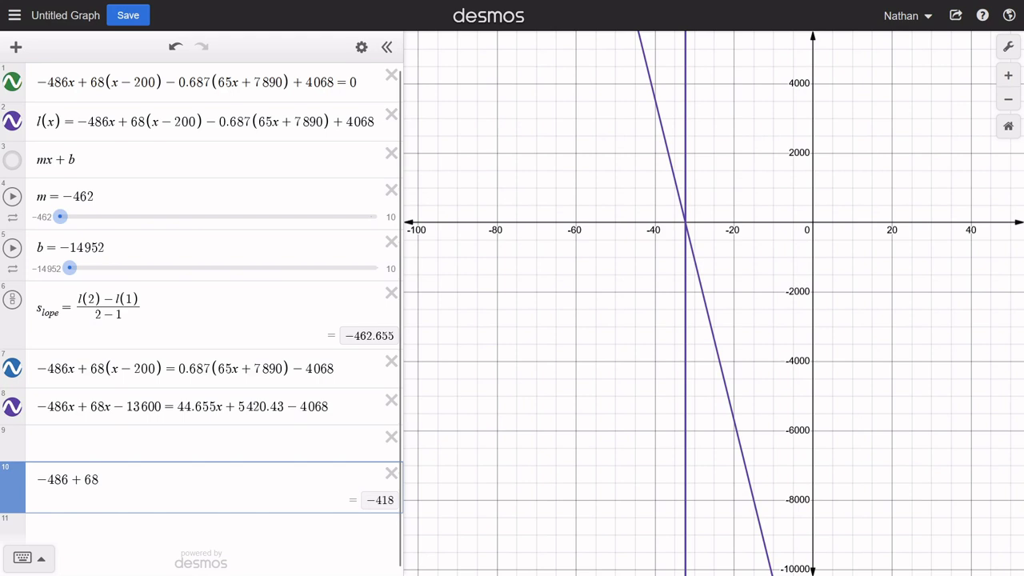
- Enter -418x - 13600 = in the ninth row as the left side of the simplified equation
click(109, 439)
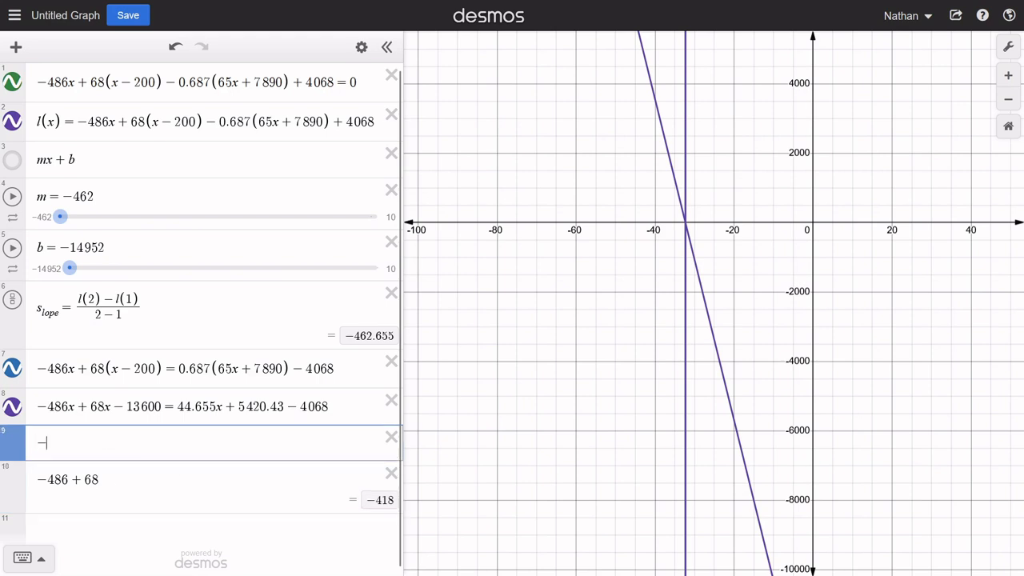
text(-418x)
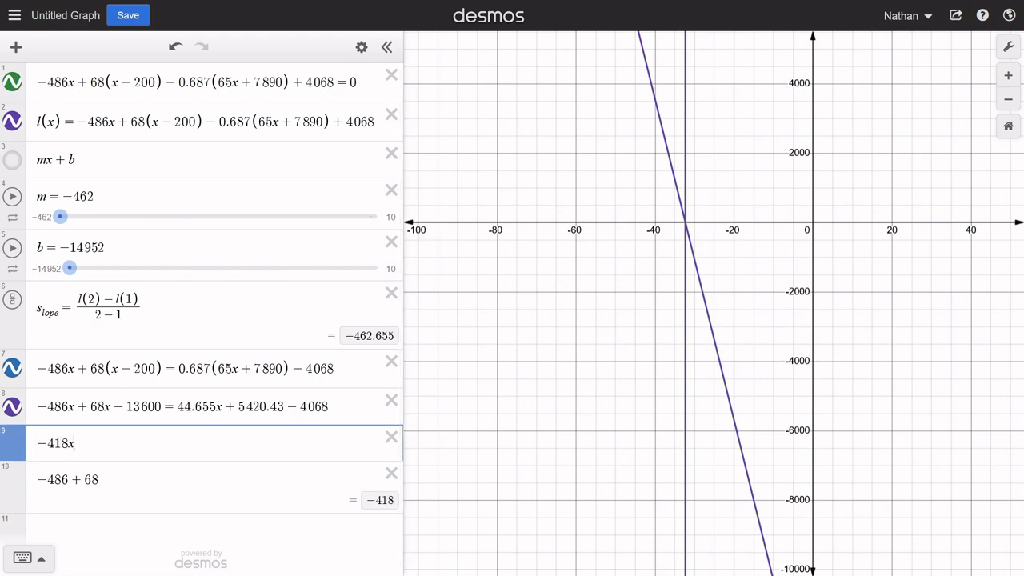
text(-)
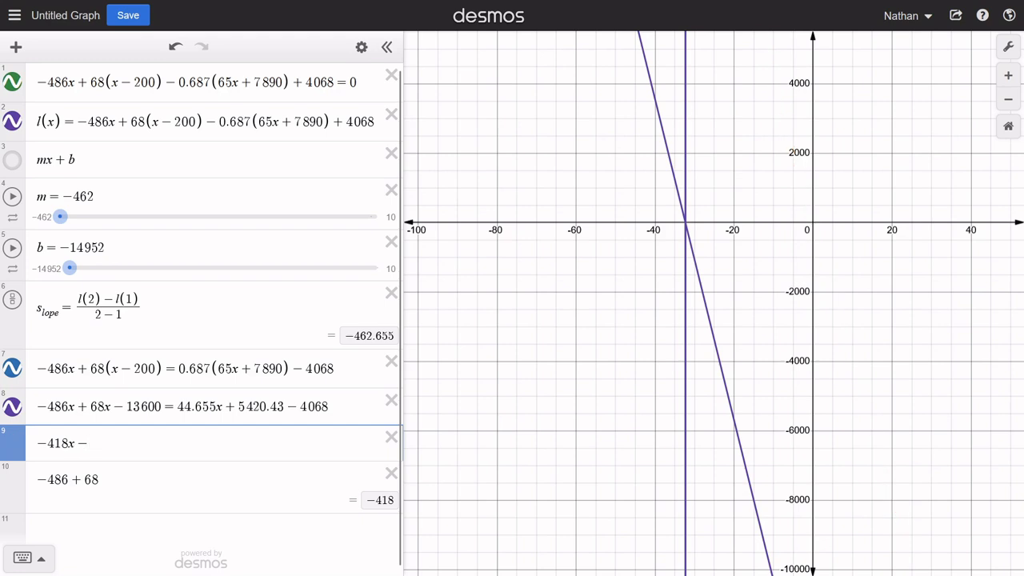
text(13600)
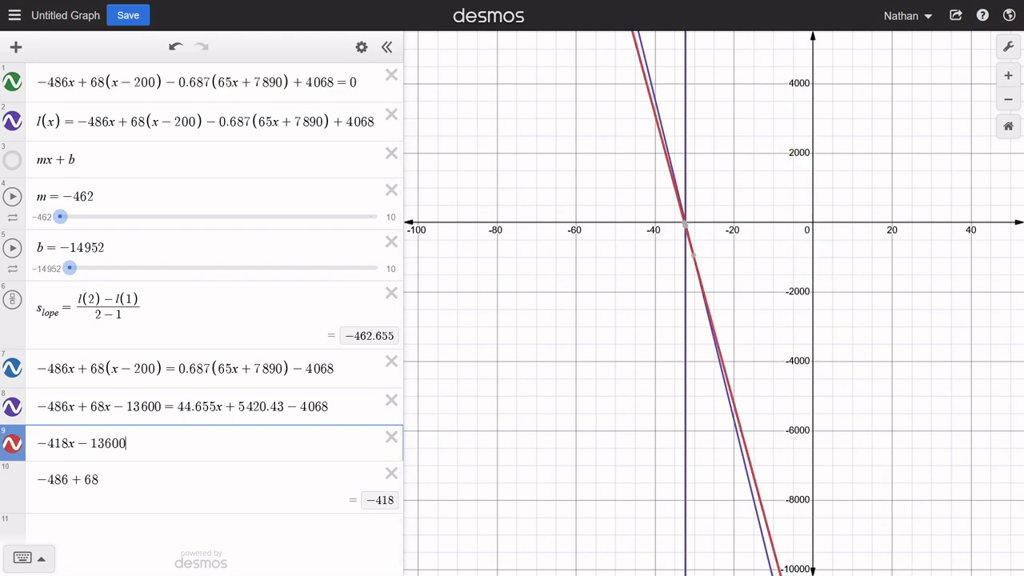
text(=)
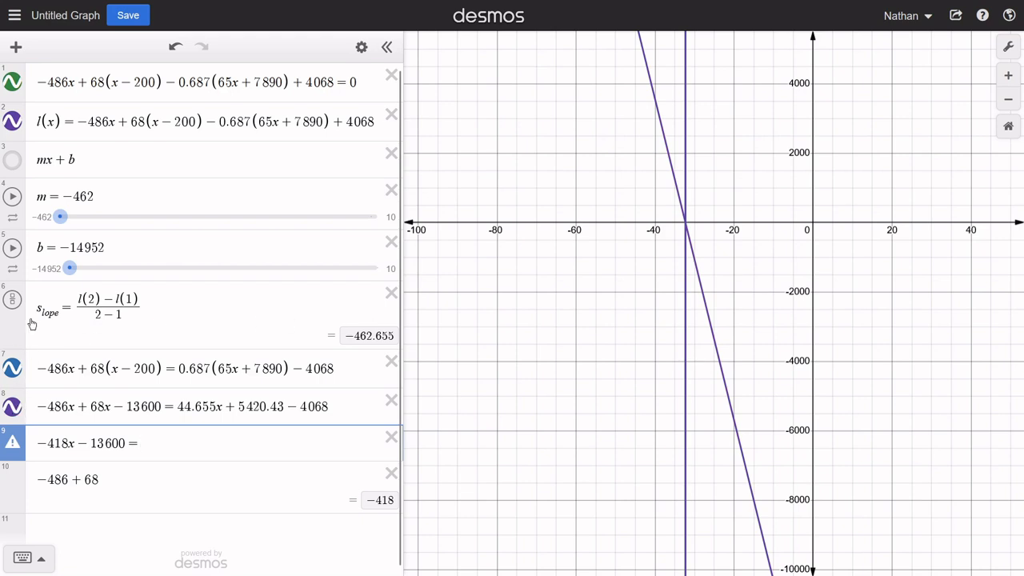
- Hide the first two rows' graphs and compare the x-intercepts of the seventh- and eighth-row lines by toggling their visibility
click(12, 121)
click(12, 81)
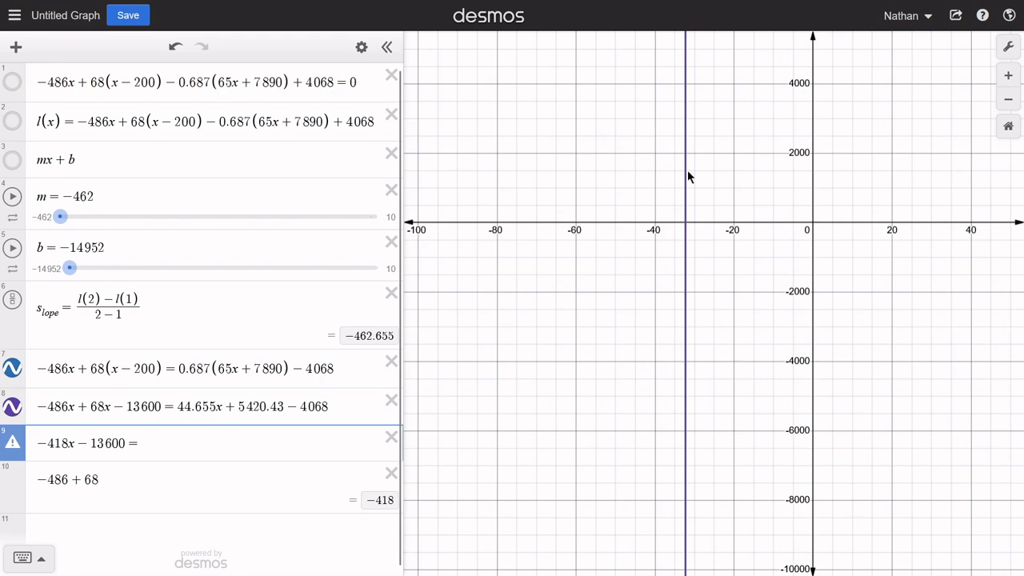
click(12, 410)
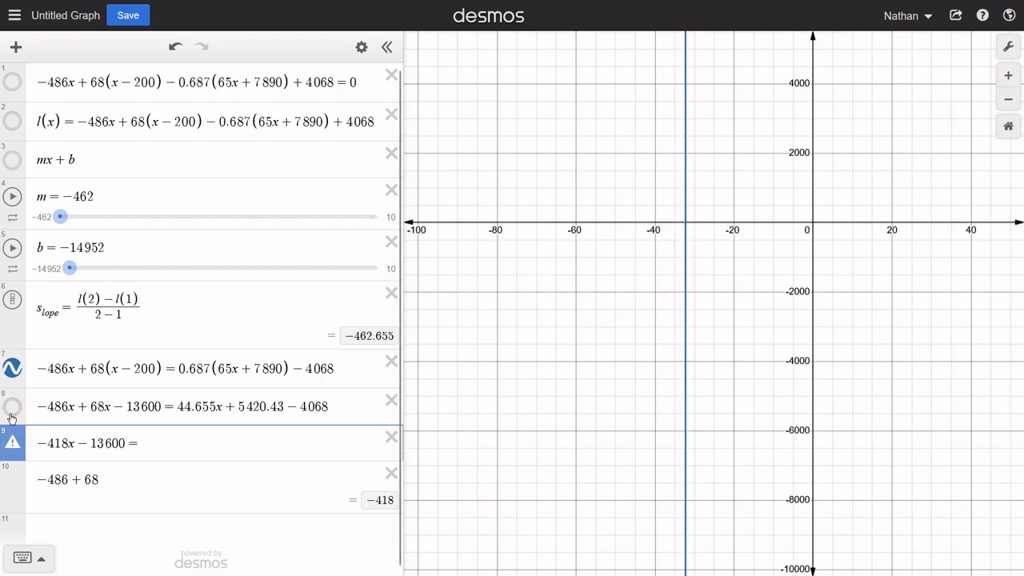
click(686, 229)
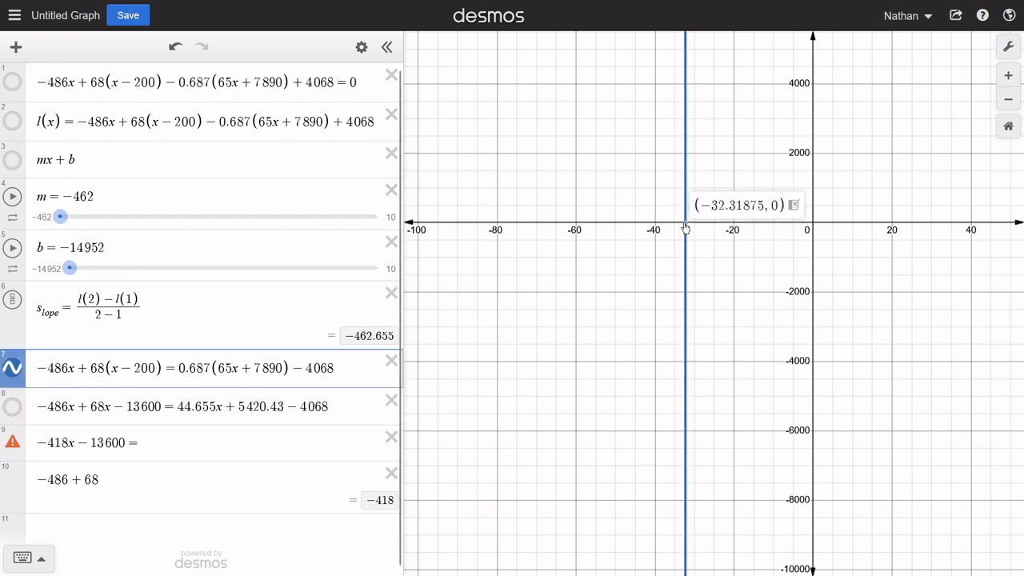
click(13, 408)
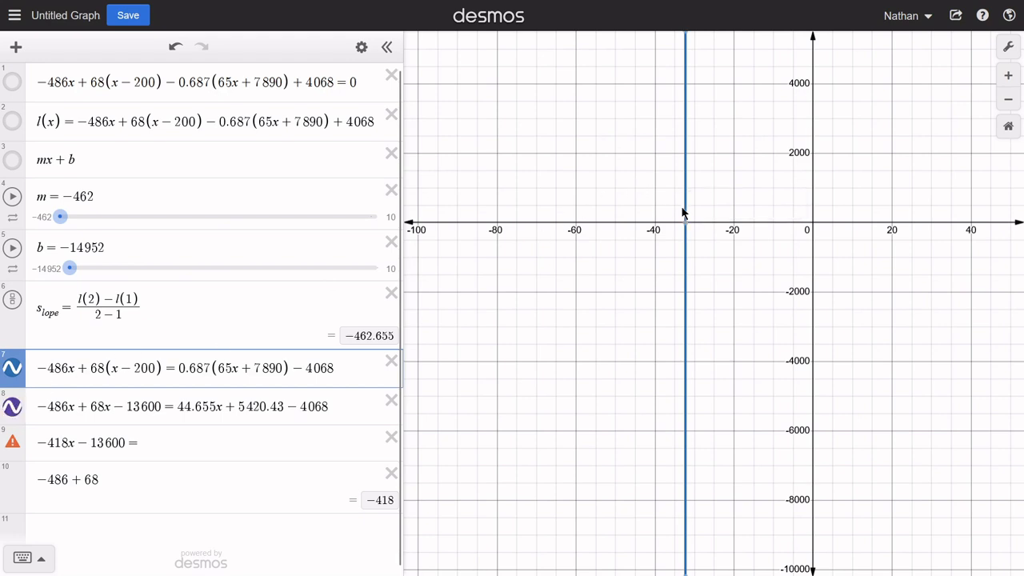
mouse_move(687, 231)
click(13, 372)
click(12, 373)
click(685, 224)
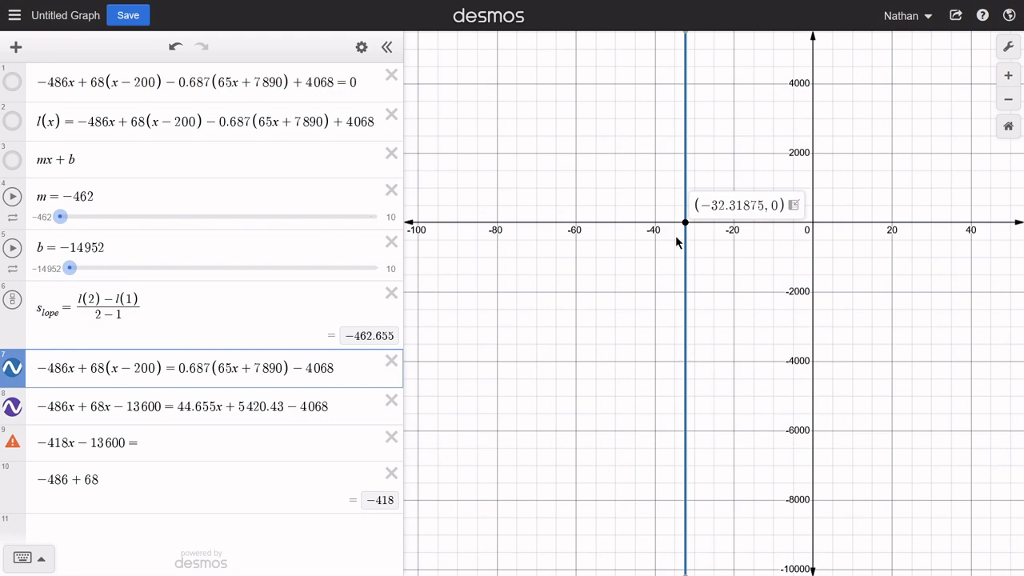
- Enter 44.655x as the first term on the right side of the ninth-row equation
click(179, 441)
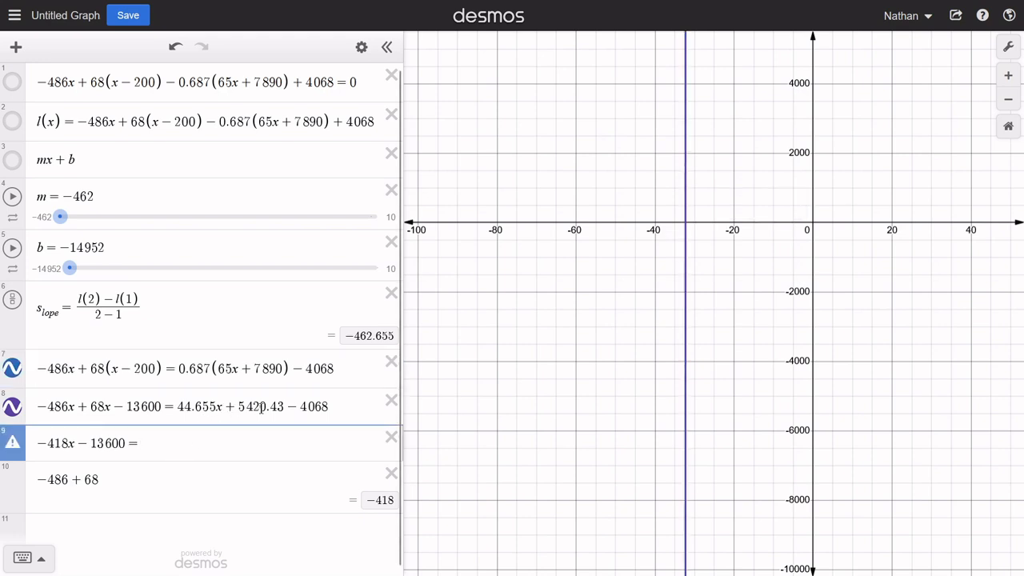
text(44)
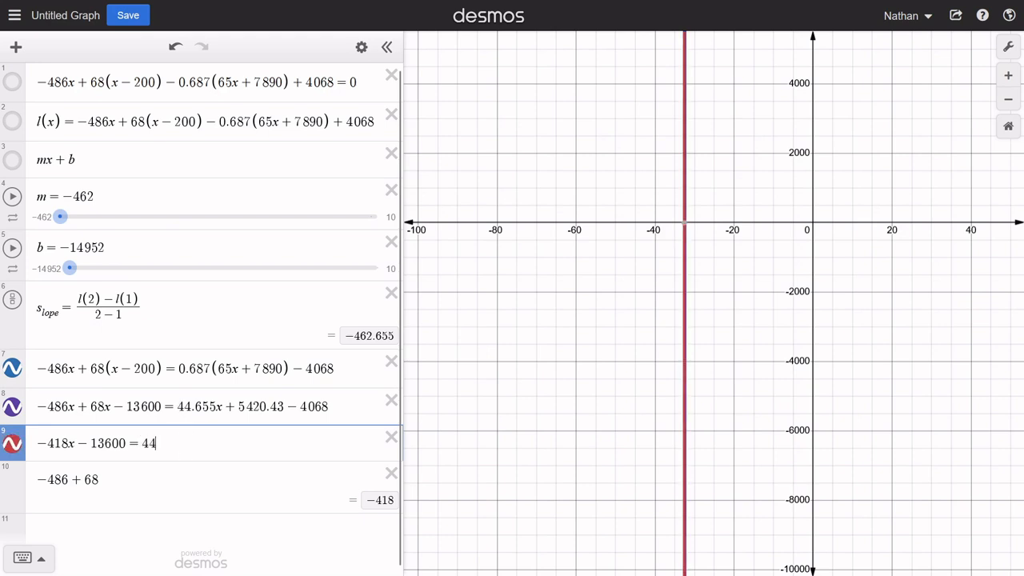
text(.655x)
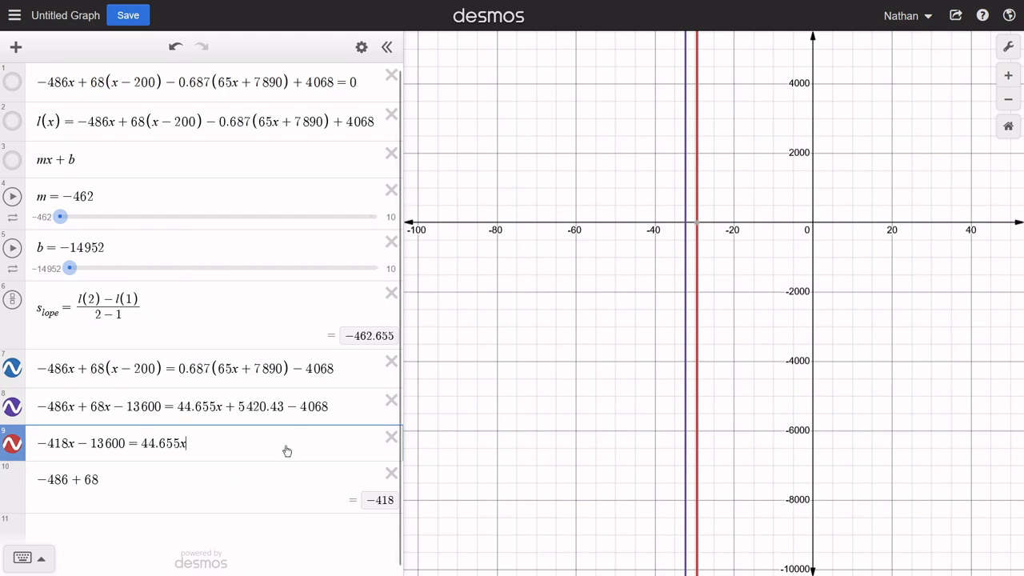
- Replace the tenth-row calculation with 5420.43 - 4068, copied from the right side of the eighth-row equation
drag(347, 405, 249, 408)
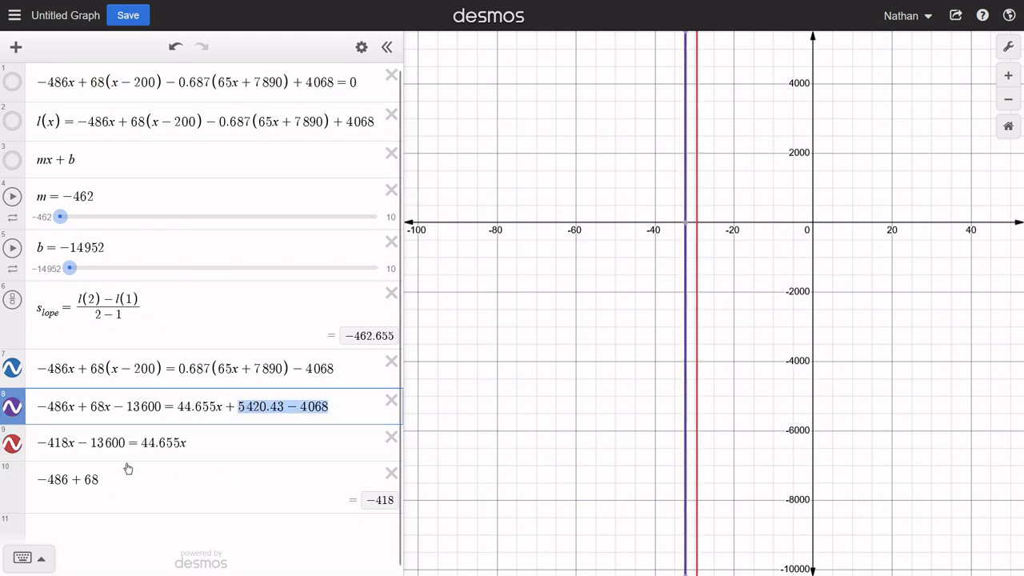
click(128, 468)
key(ctrl+a)
text(5420.43 - 4068)
- Complete the right side of the ninth-row equation by appending + 1352.43
click(278, 447)
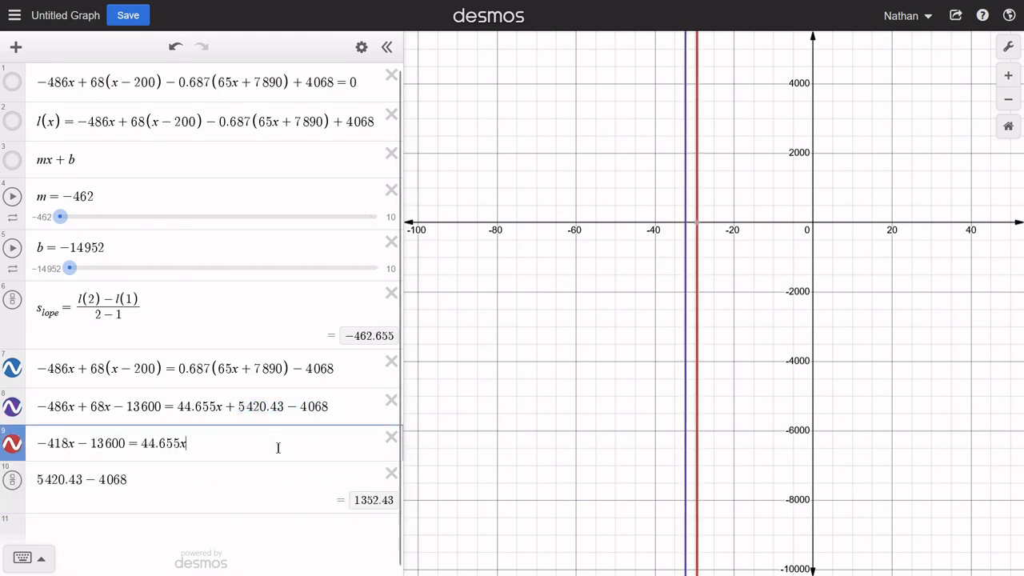
text(+ )
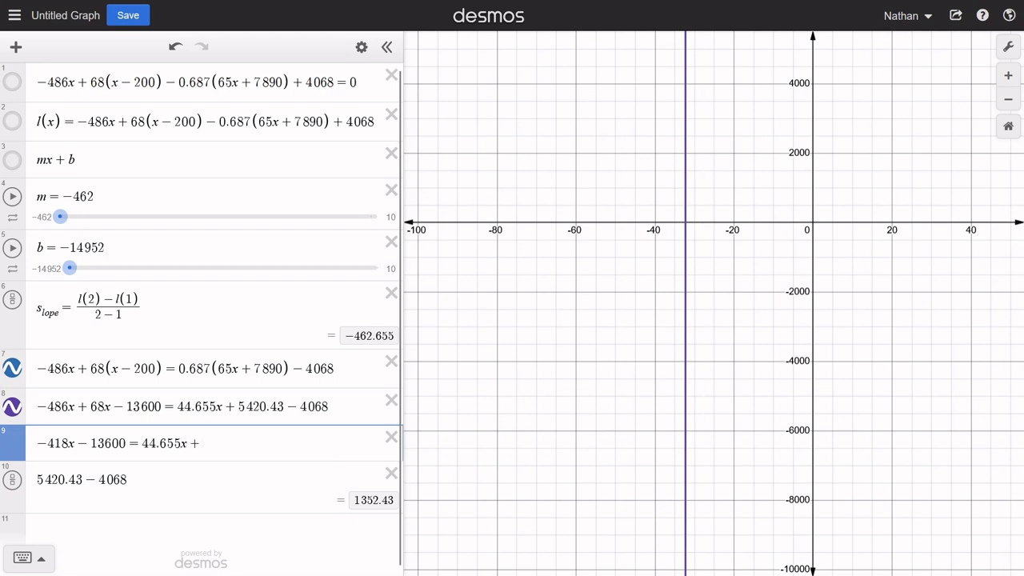
text(1352.43)
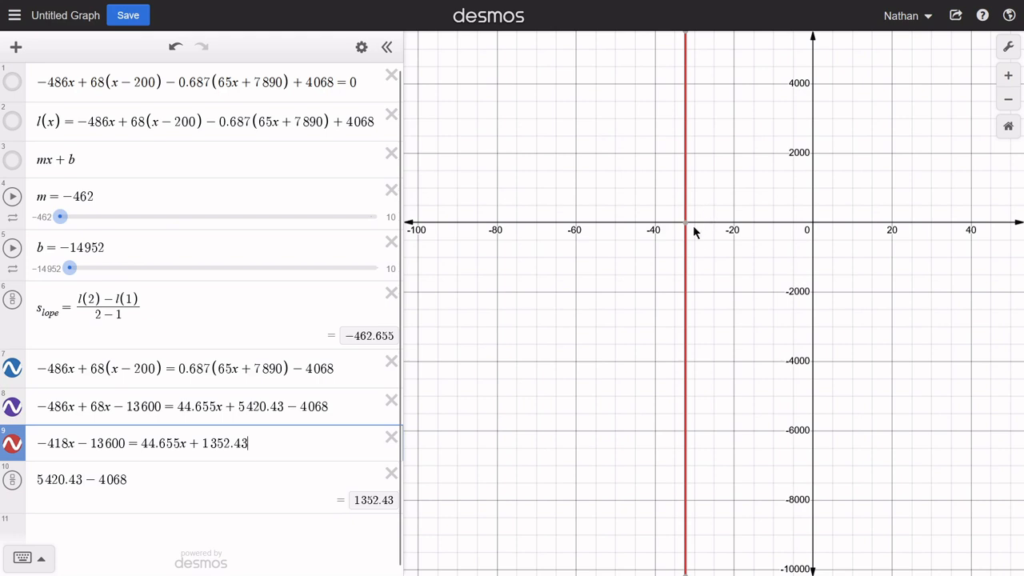
- Toggle the ninth-row graph off and on to check it against the other lines, and delete the tenth-row calculation
click(15, 446)
click(15, 446)
click(391, 475)
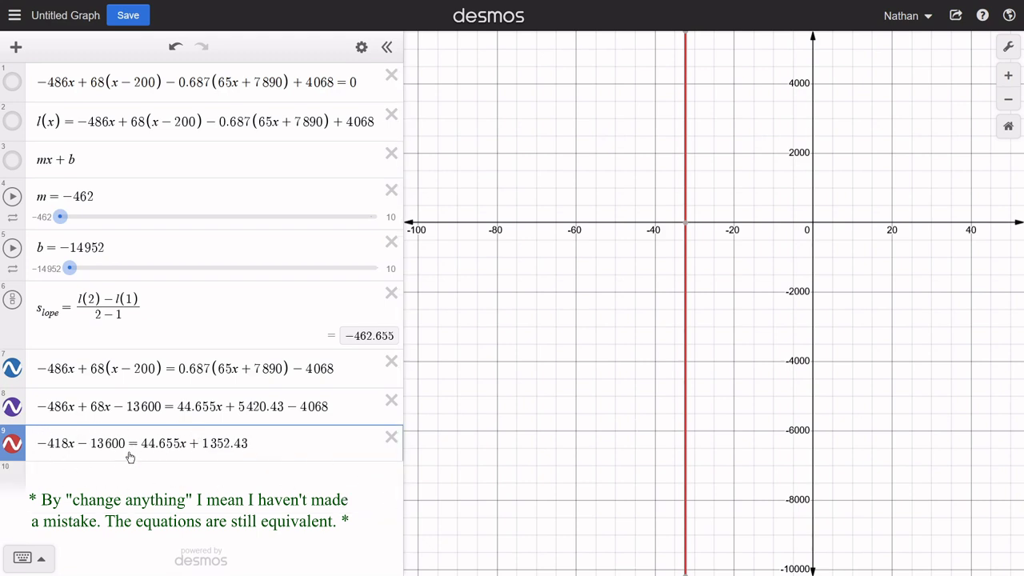
- Calculate -418 - 44.655 in the eleventh row to combine the ninth-row x terms, leaving the tenth row blank
drag(186, 443, 136, 443)
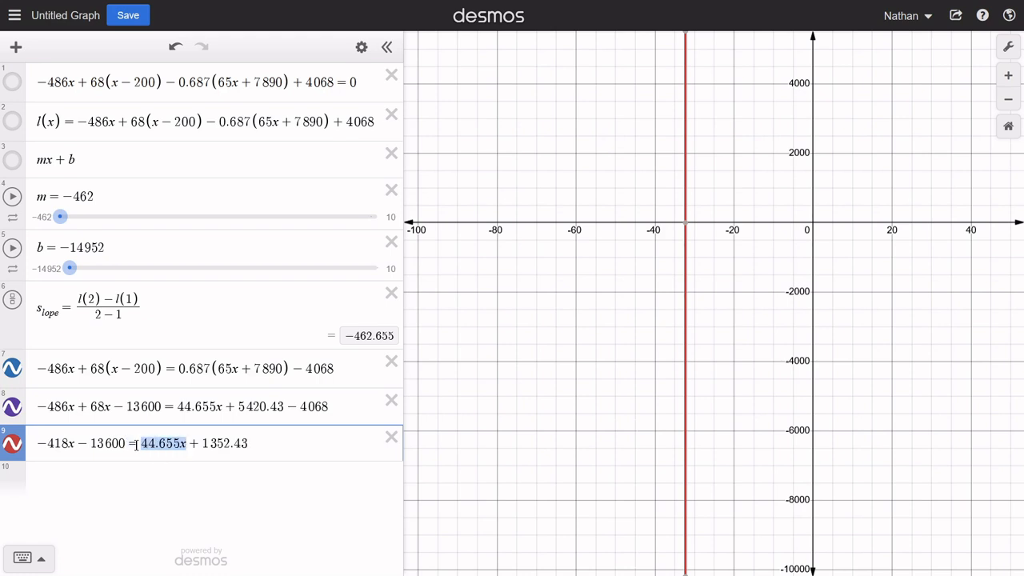
click(66, 481)
click(122, 513)
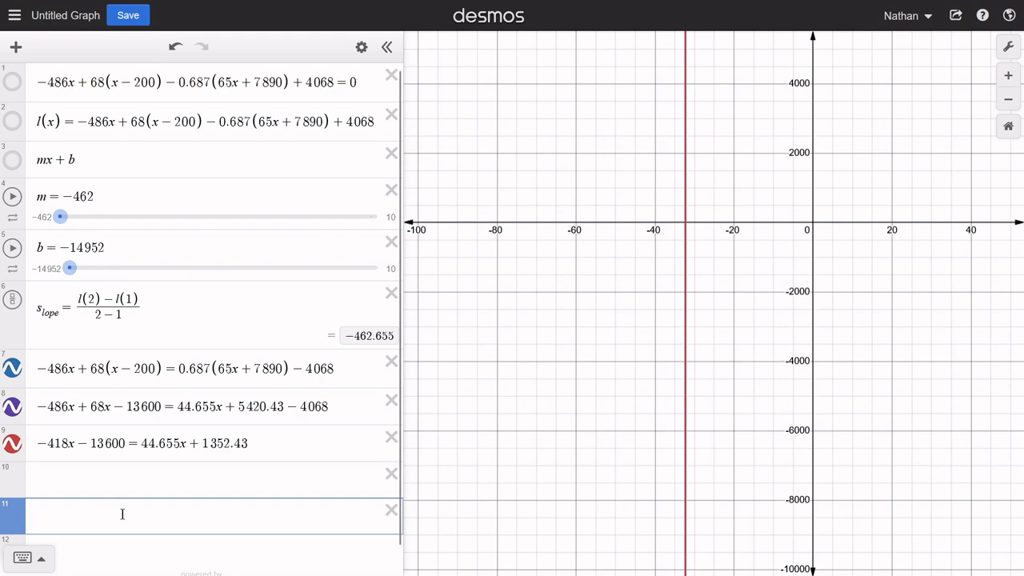
text(-418 - 44.655)
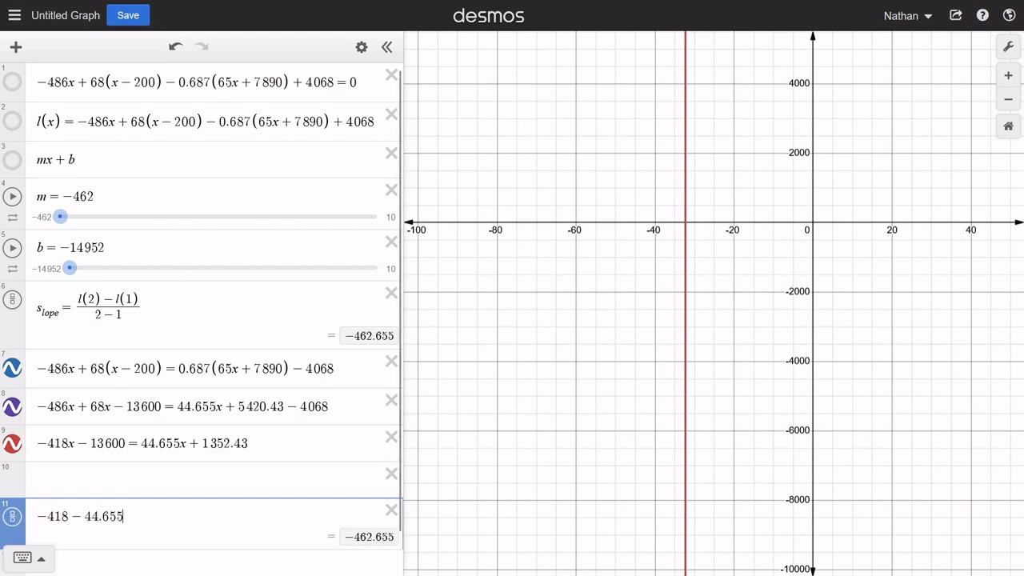
- Enter -462.655x = in the tenth row as the left side of the next equation
click(37, 480)
text(-)
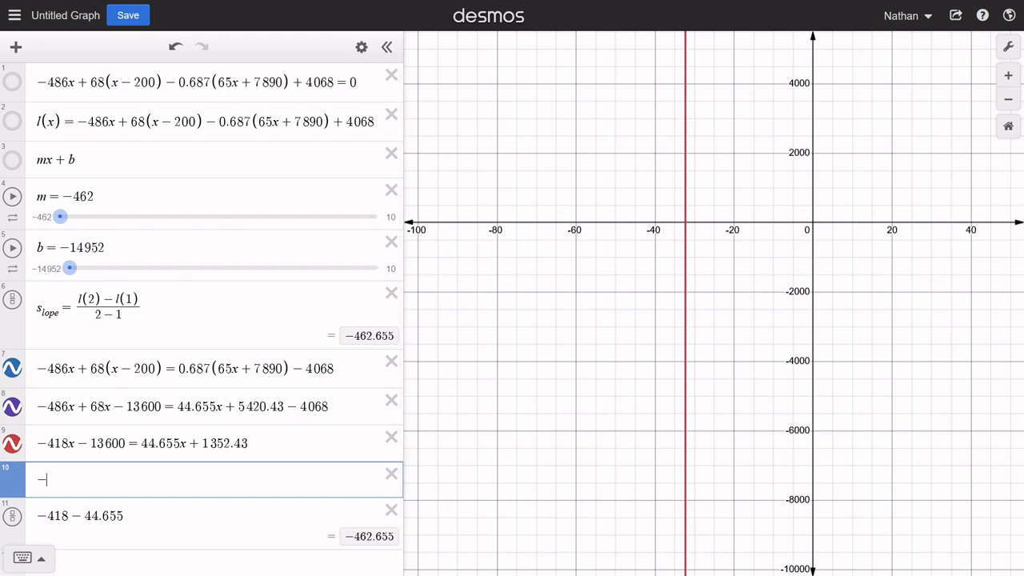
text(462.655x)
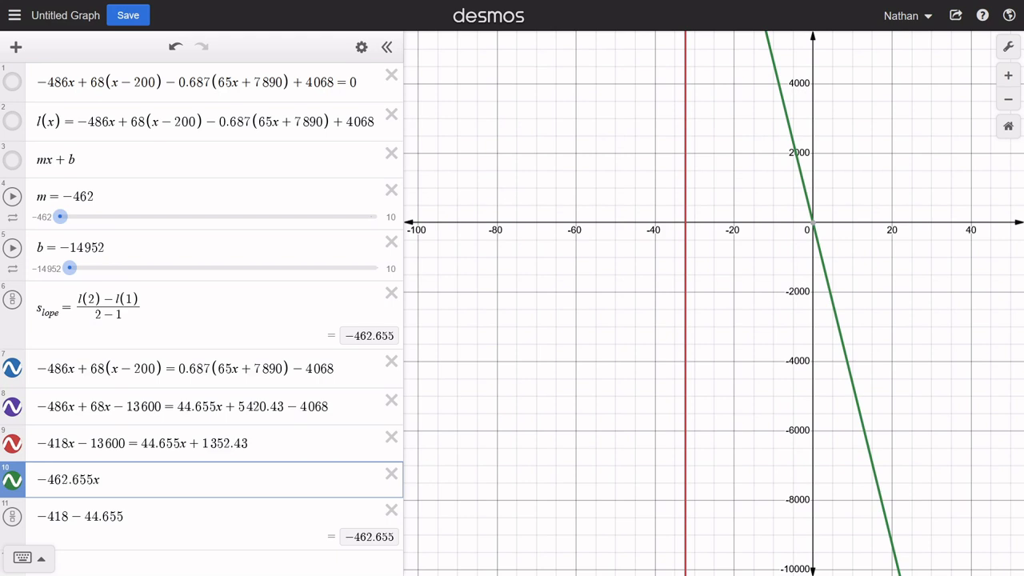
text(=)
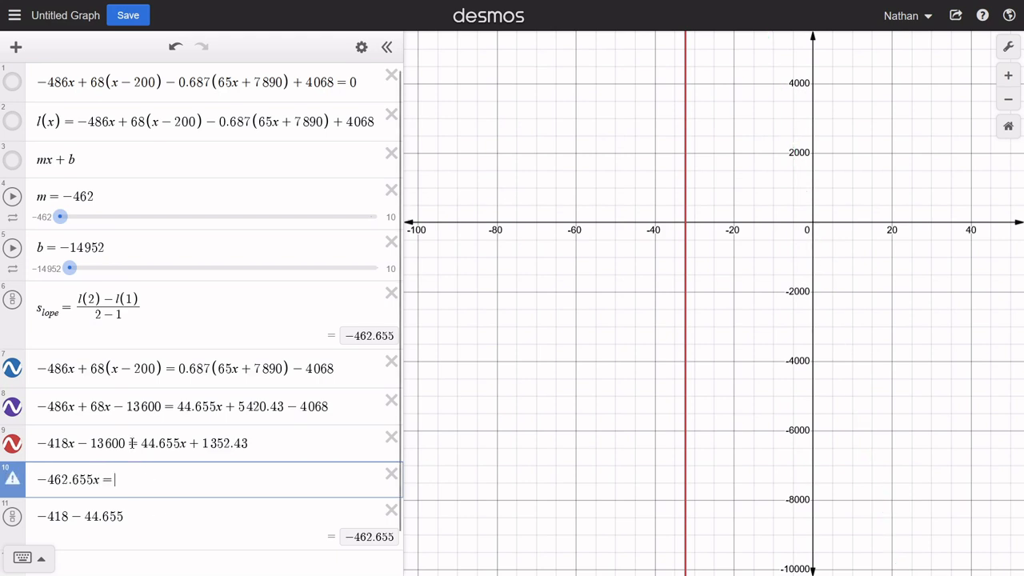
- Replace the eleventh-row calculation with 1352.43 + 13600 to combine the ninth-row constants
drag(131, 443, 75, 445)
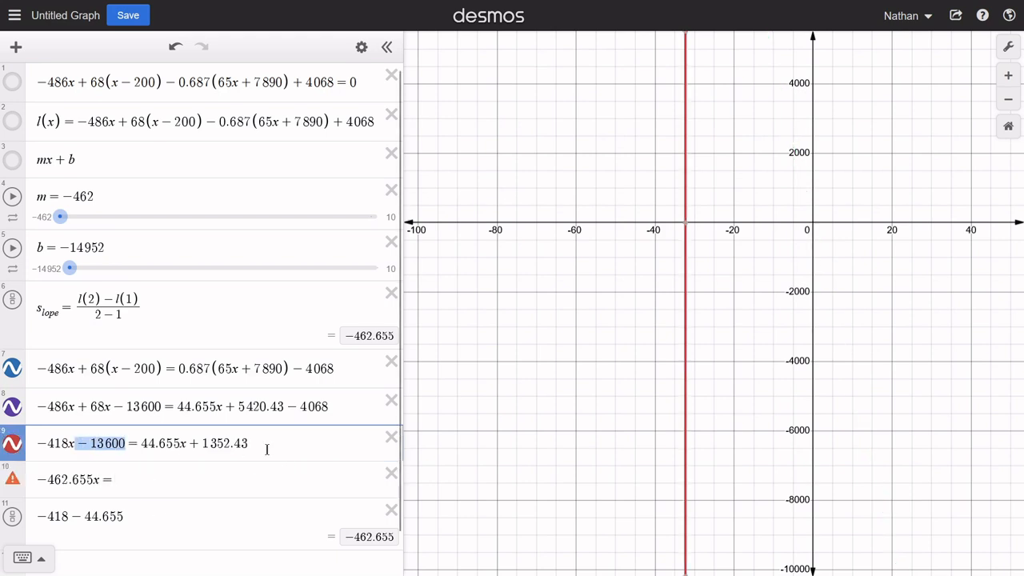
drag(249, 444, 194, 443)
key(ctrl+c)
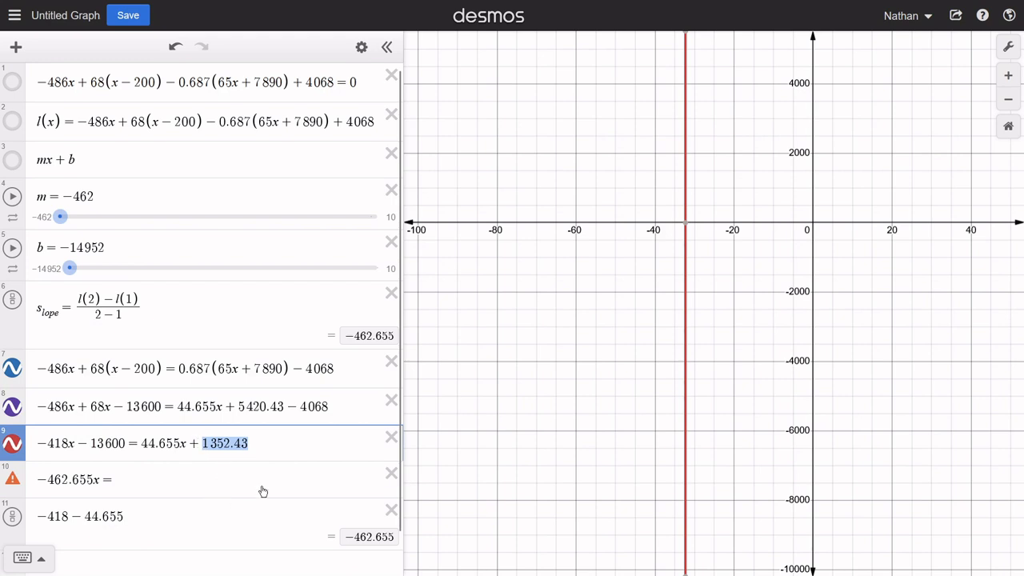
drag(142, 519, 29, 525)
key(ctrl+v)
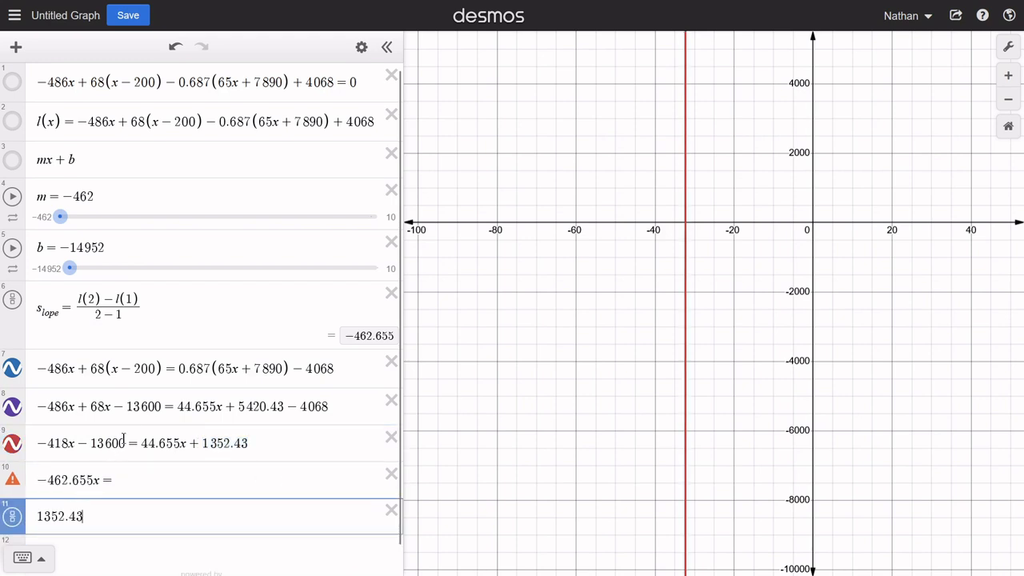
drag(126, 443, 84, 443)
key(ctrl+c)
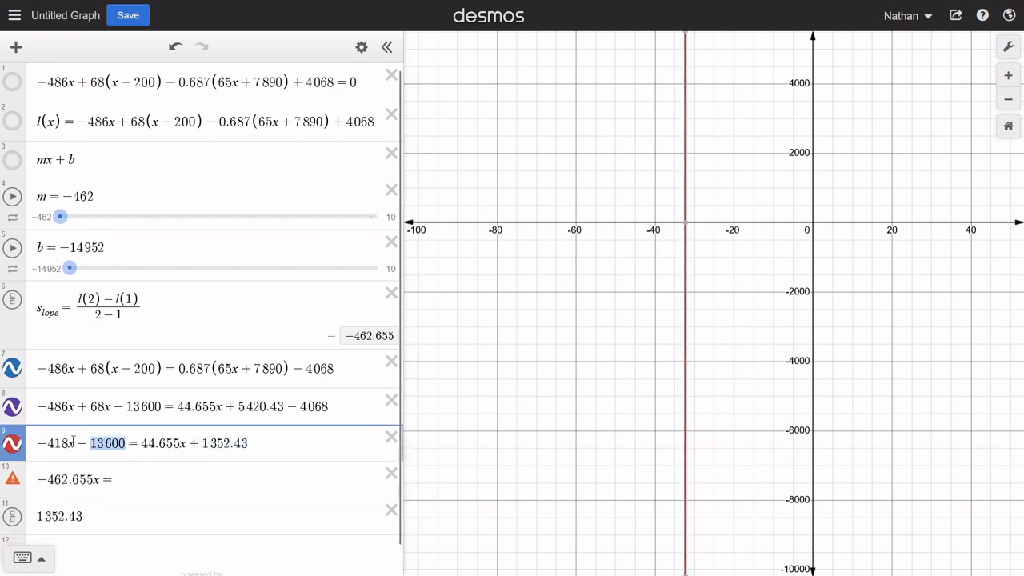
click(123, 516)
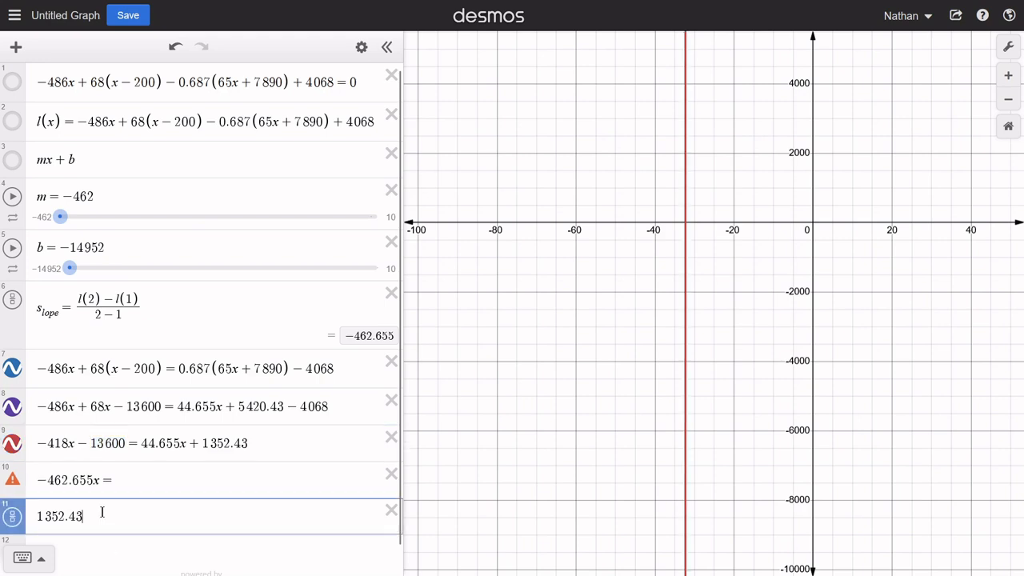
text(+)
key(ctrl+v)
- Complete the tenth-row equation with 14952.43 as its right side
click(157, 485)
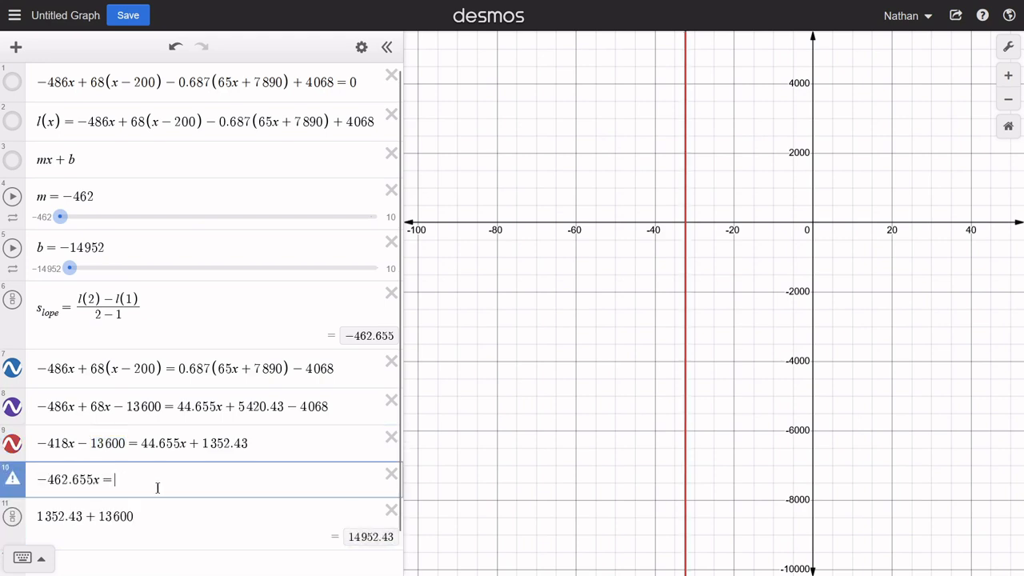
text(14)
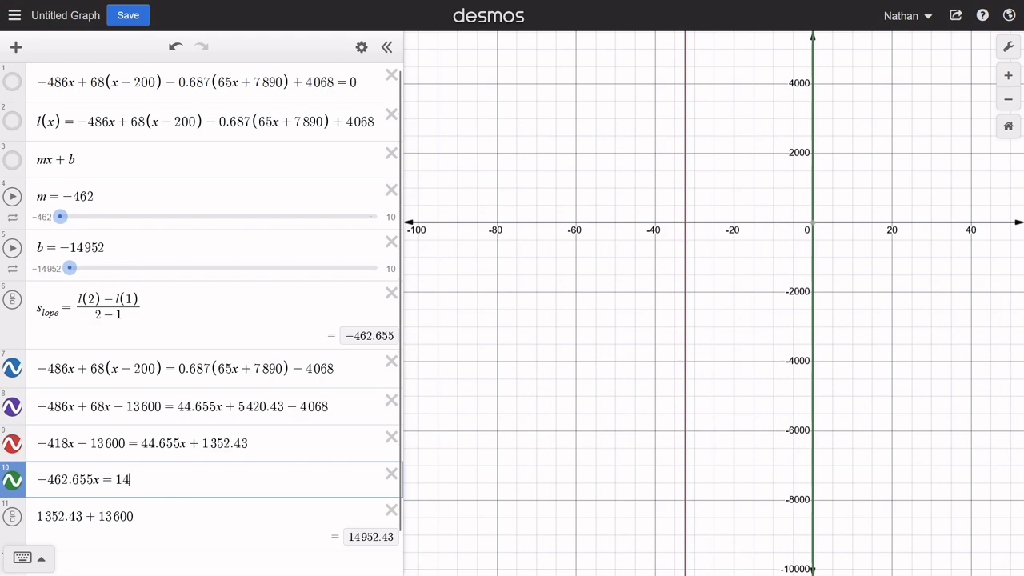
text(952.43)
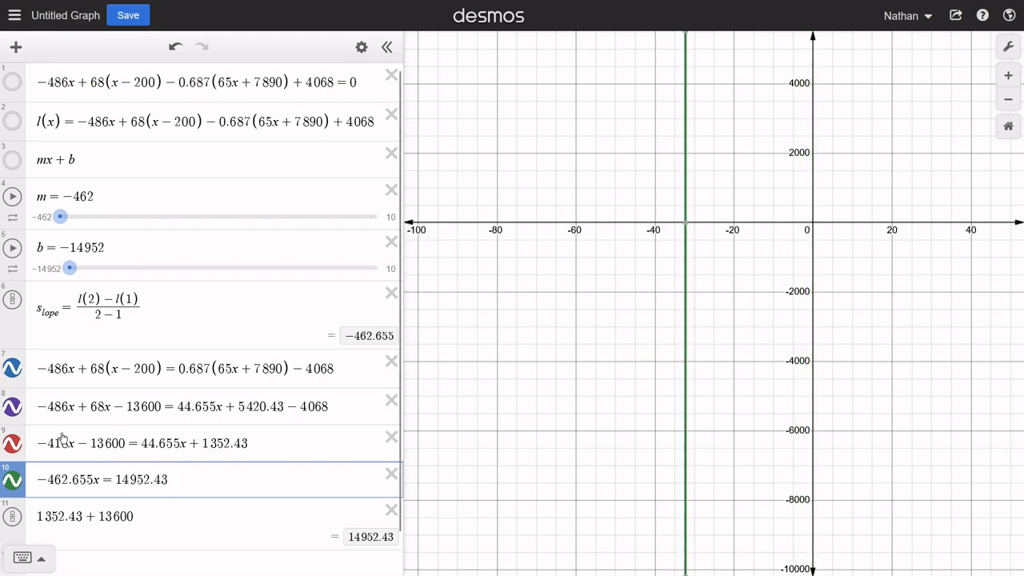
- Toggle the tenth-row graph off and on to check it against the other lines, and inspect its x-intercept
click(17, 486)
click(17, 485)
click(17, 485)
click(16, 485)
click(686, 222)
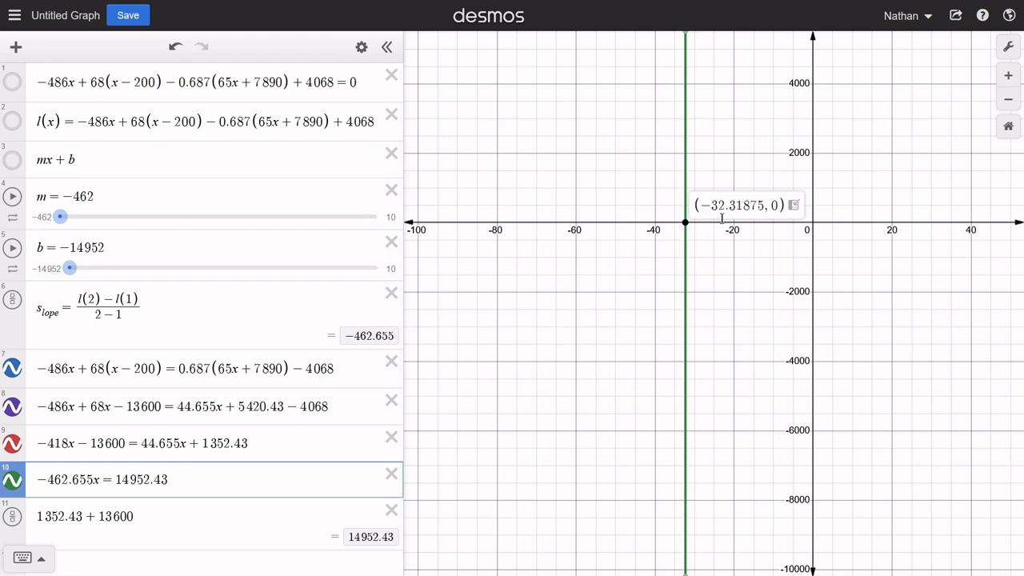
- Delete the eleventh-row calculation and enter x = 14952.43/-462.655 in its place as the solution
scroll(258, 487, down, 1)
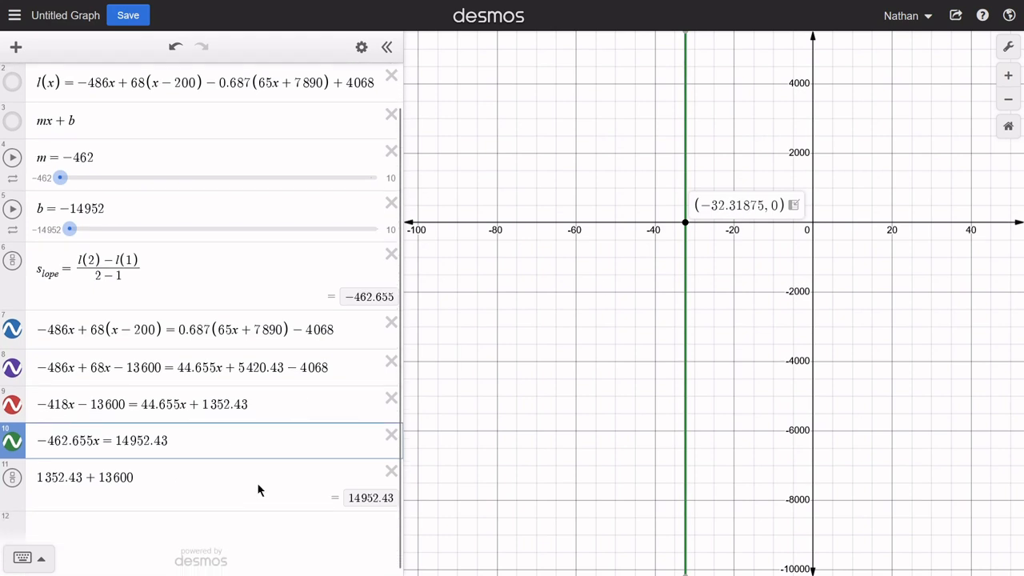
click(391, 474)
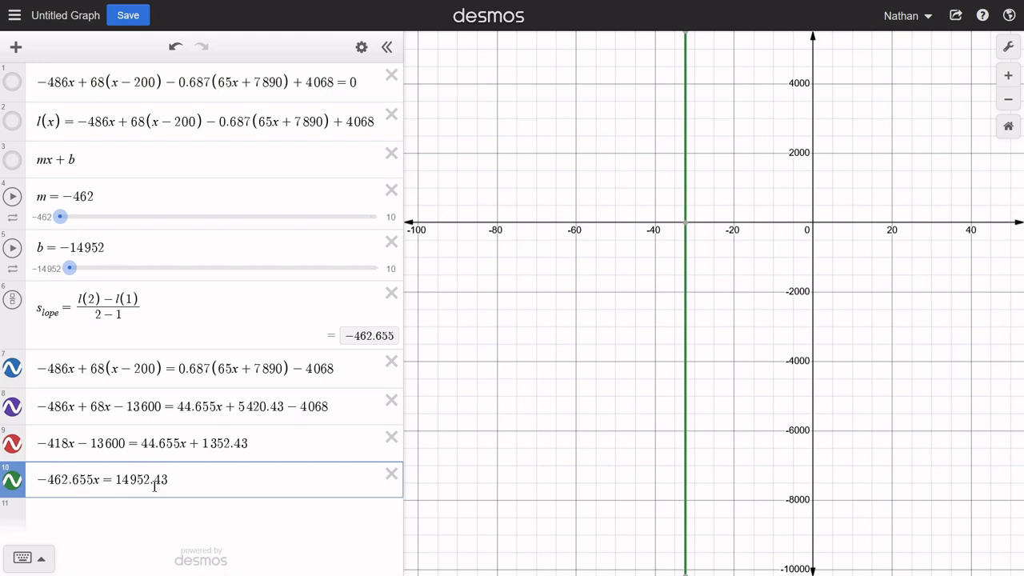
click(268, 524)
text(x=)
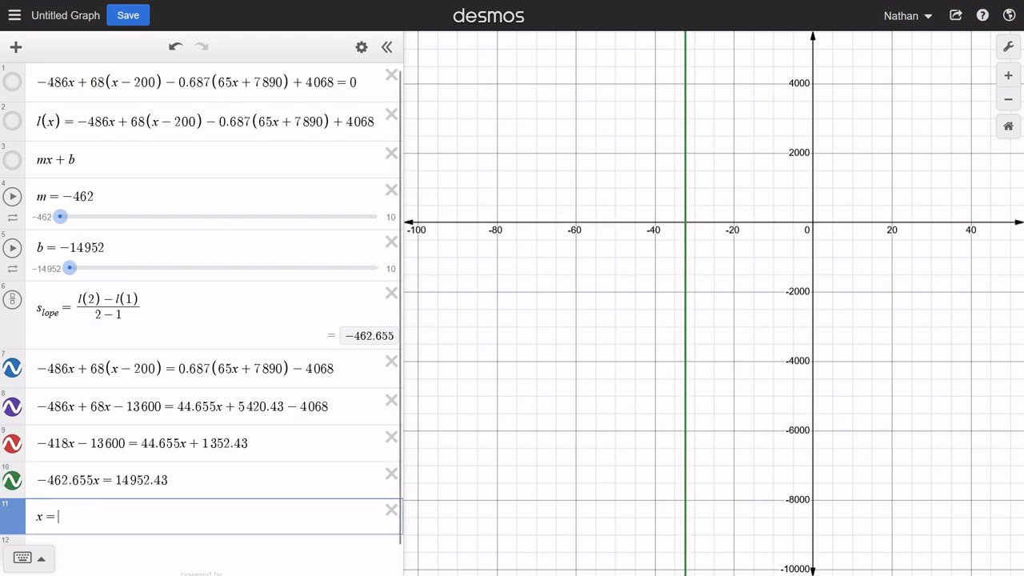
text(14952)
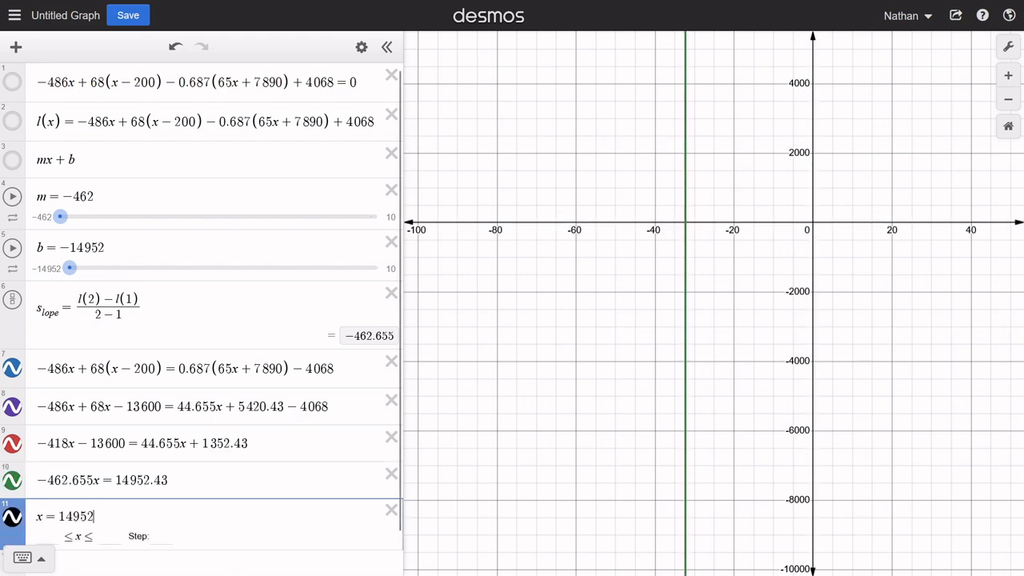
text(.43/)
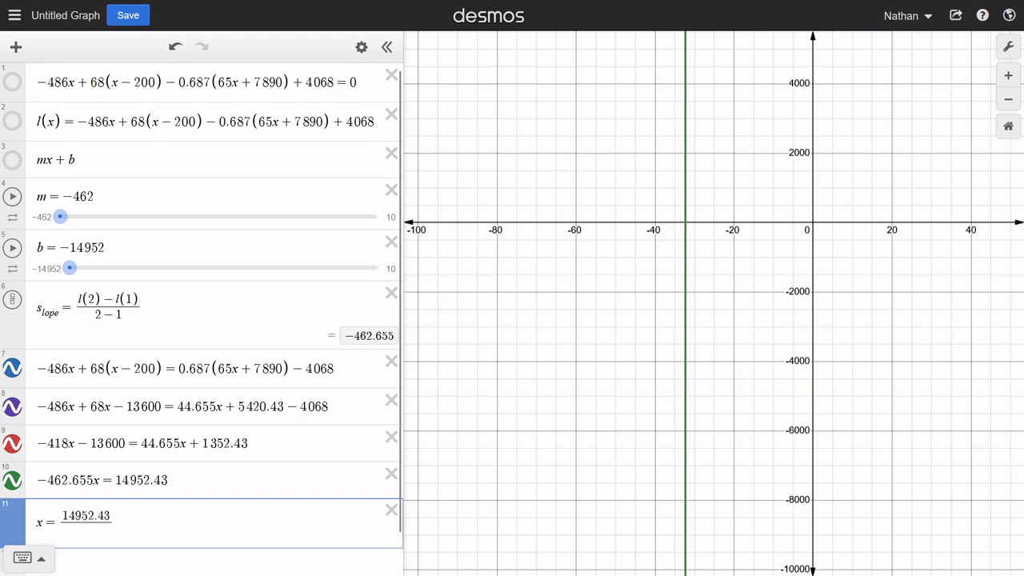
text(-462)
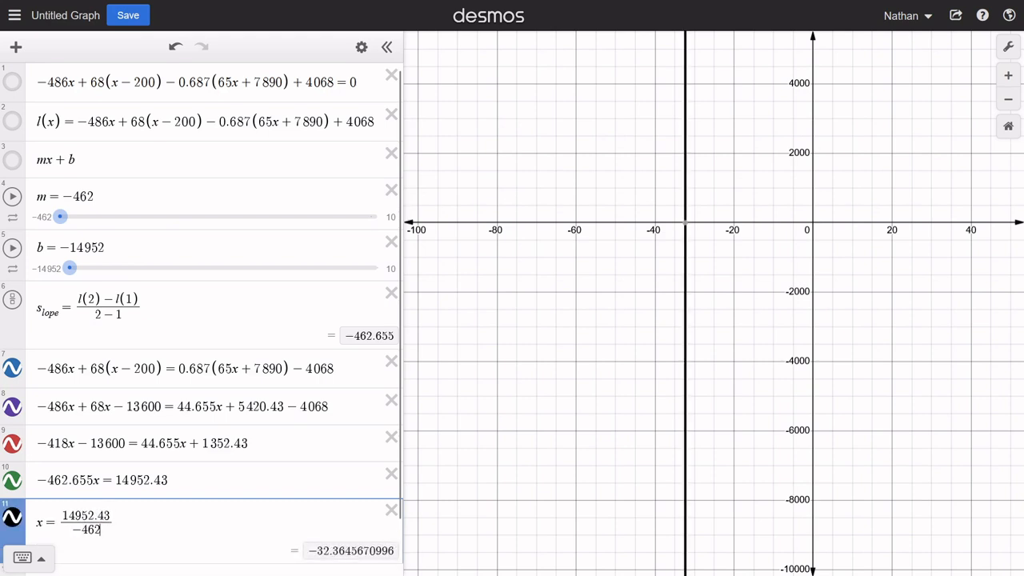
text(.655)
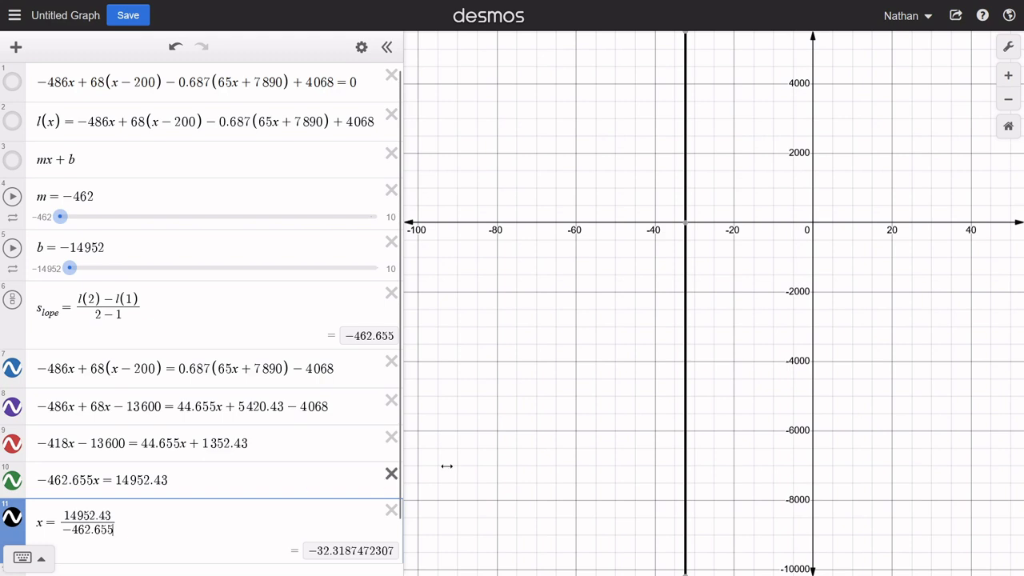
- Compare the graph's x-intercept with the solution value in the eleventh row and review the equation lines
mouse_move(688, 226)
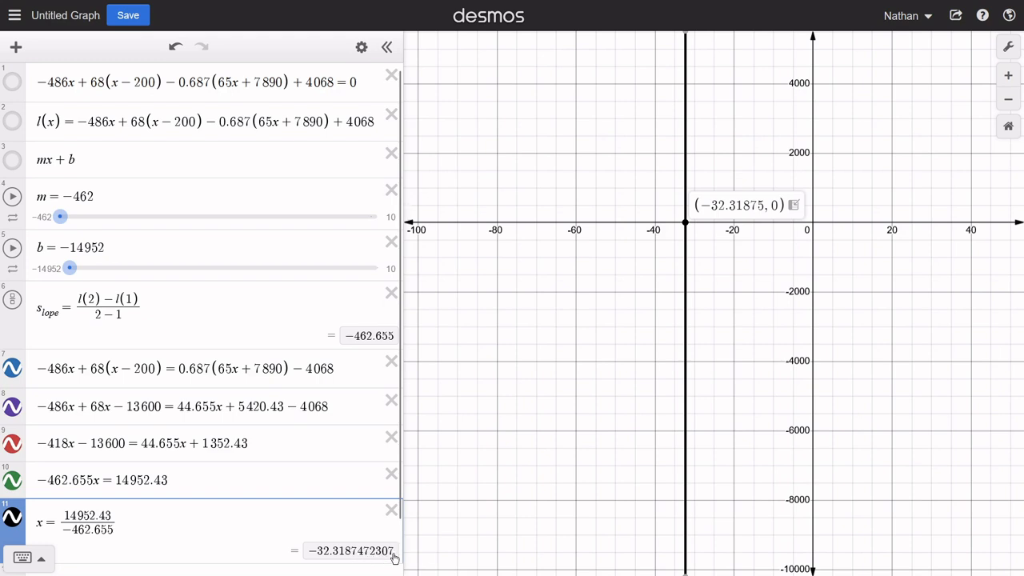
scroll(335, 549, down, 1)
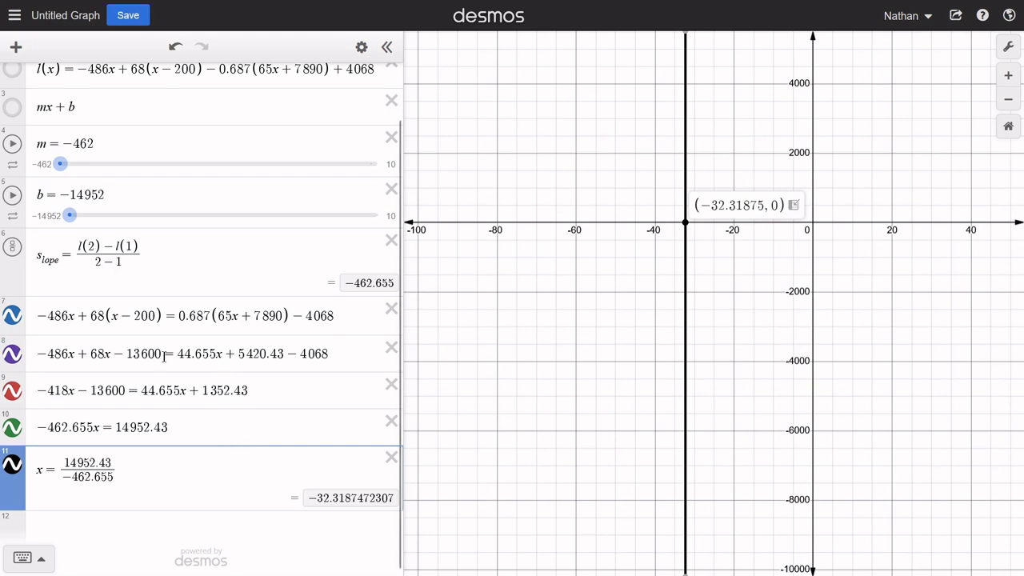
scroll(168, 360, up, 1)
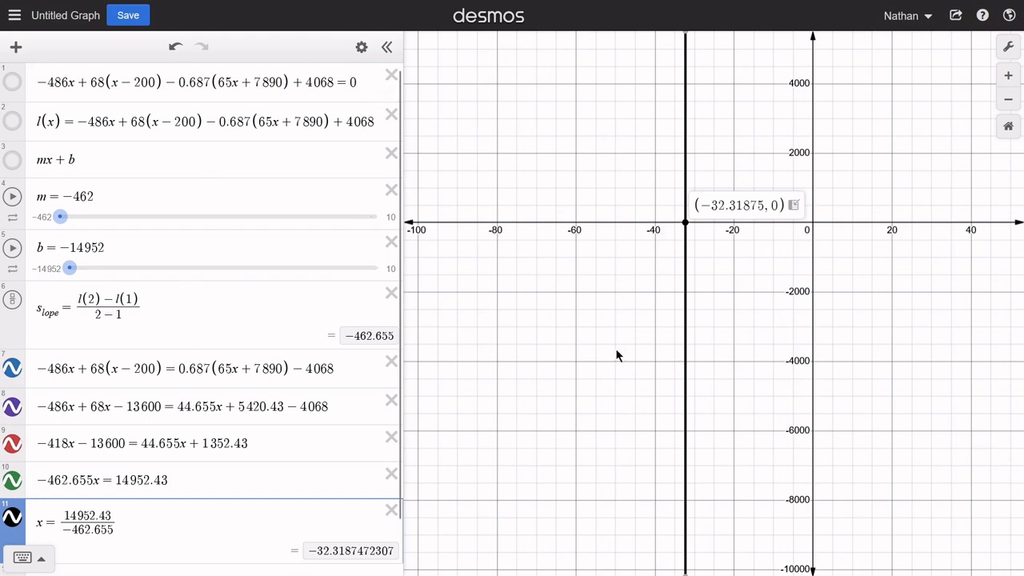
- Reset the graph to the default view and delete the original equation, the l(x) definition and all five worked equation rows
click(1007, 129)
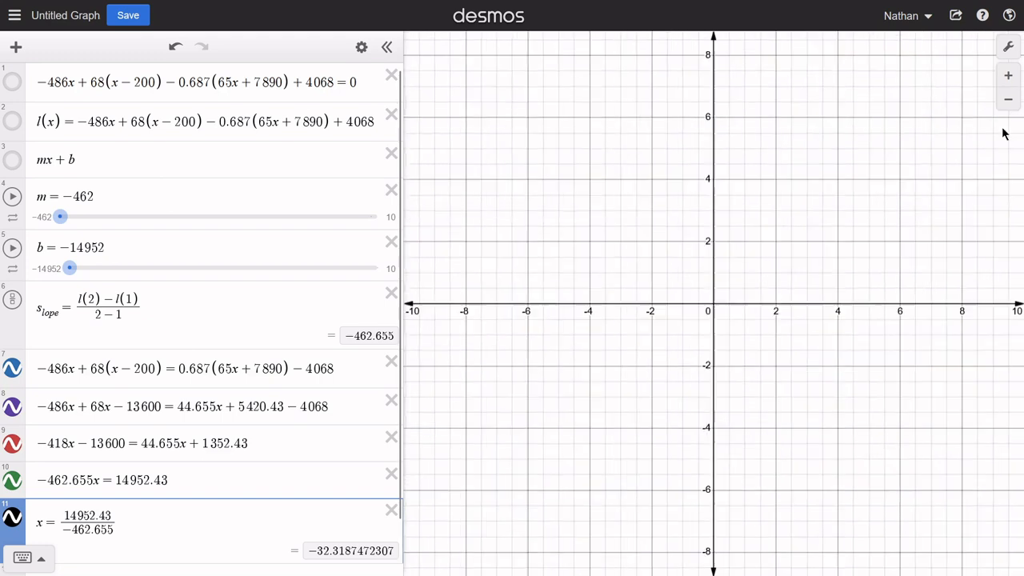
click(391, 76)
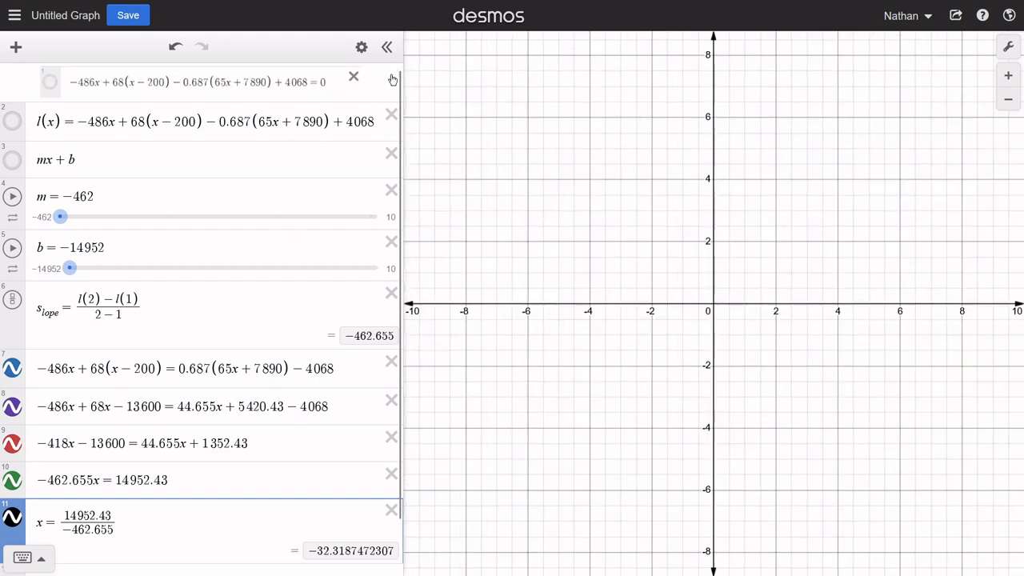
click(391, 77)
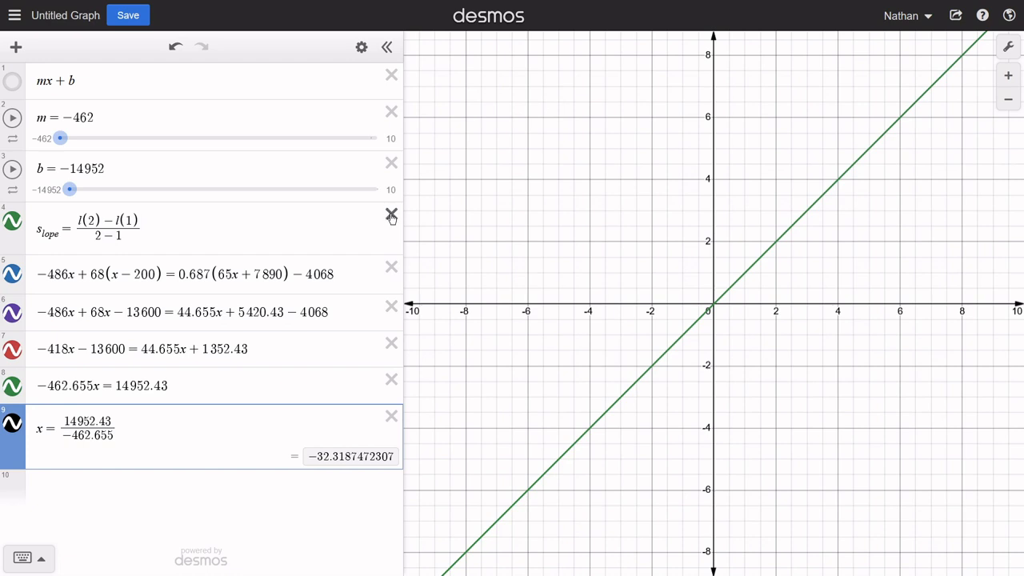
click(392, 269)
click(392, 269)
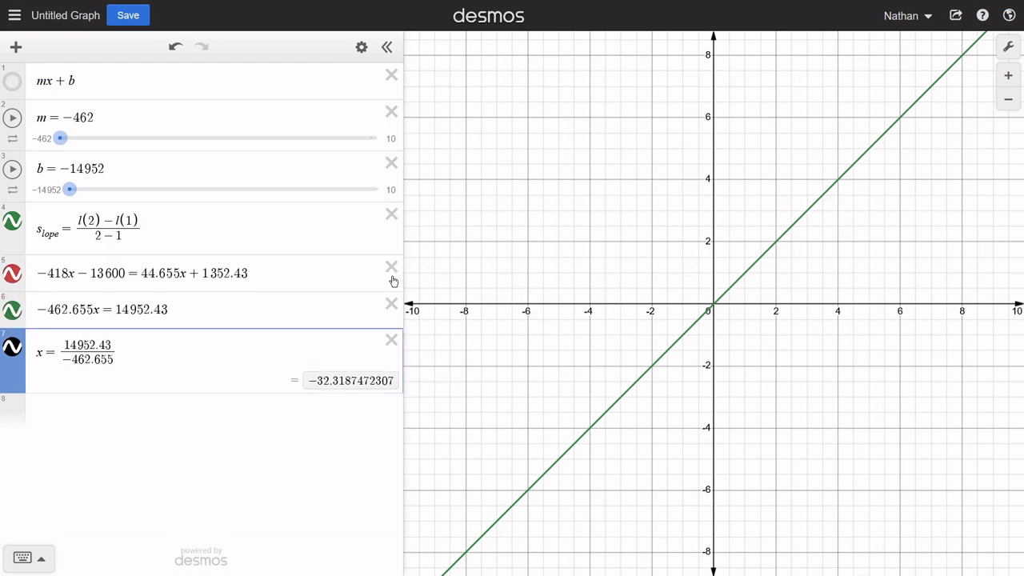
click(392, 269)
click(392, 269)
click(392, 271)
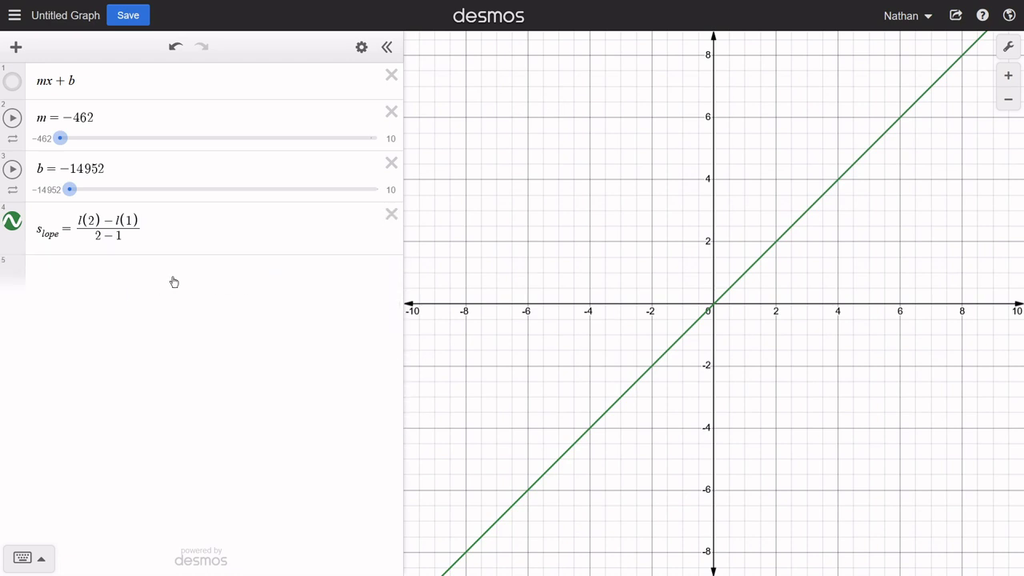
- Enter the new equation (674/135)x + 23/8 = 7/9 in the fifth row
click(182, 349)
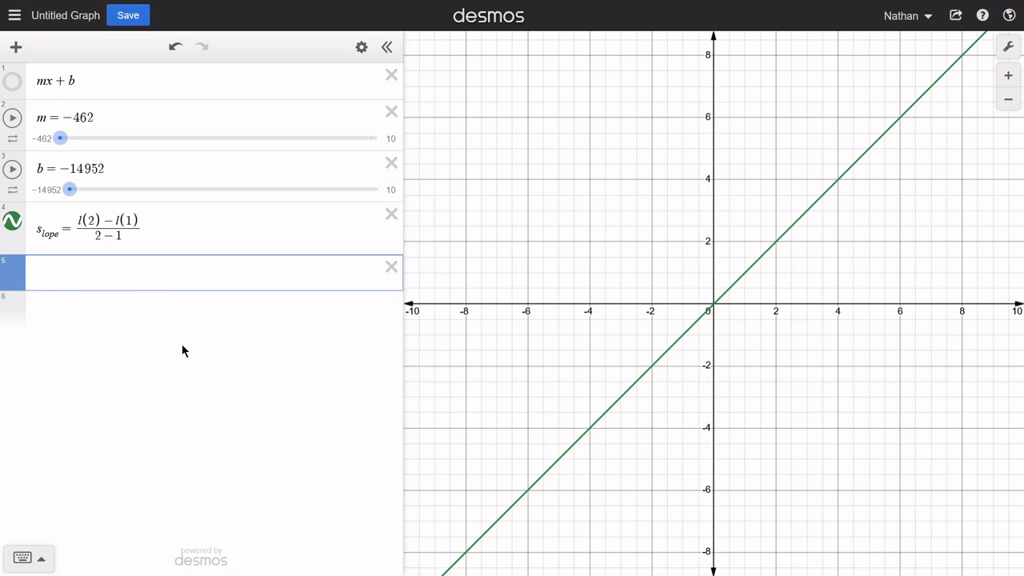
text(674/1)
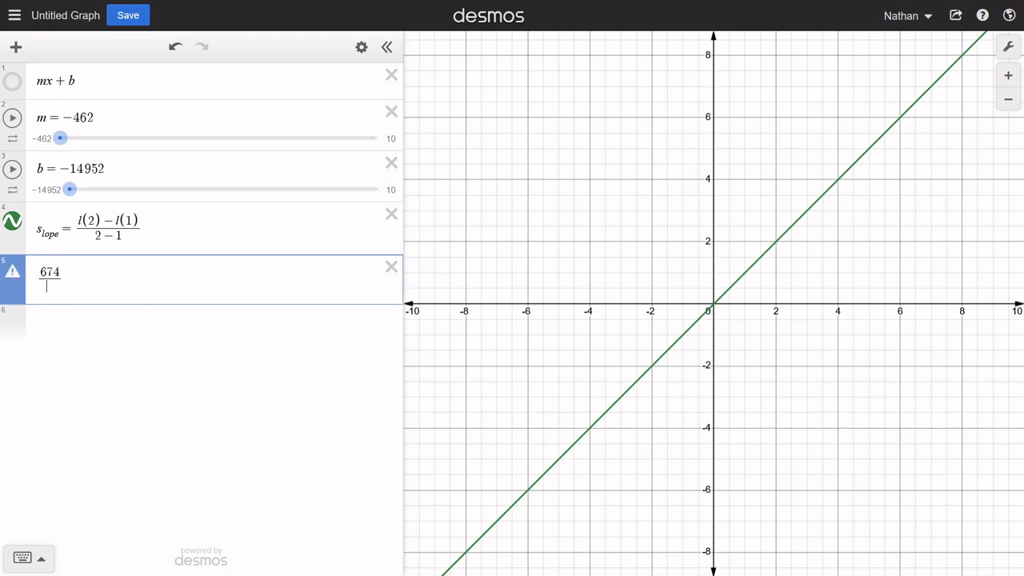
text(35)
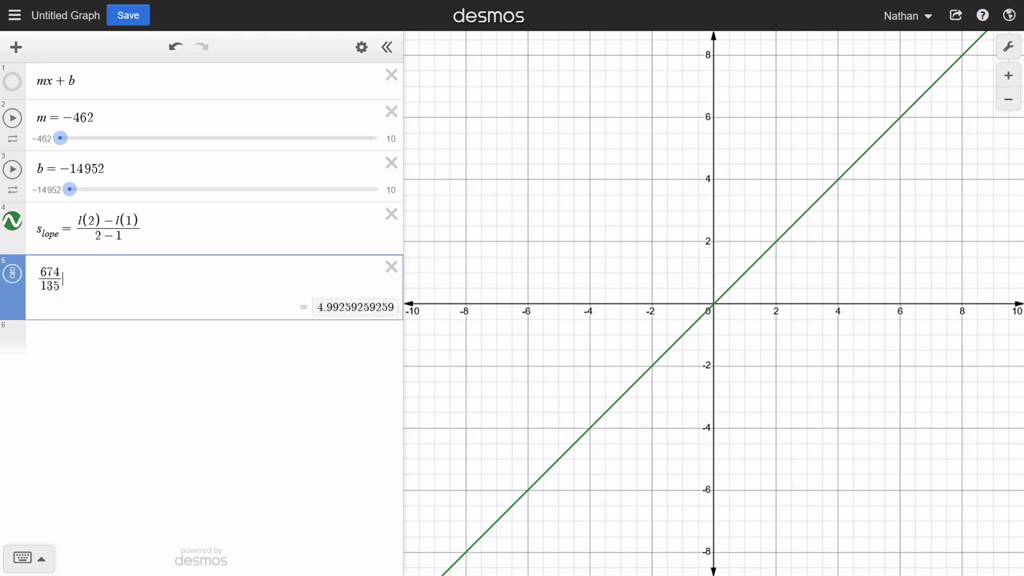
key(Right)
text(x+)
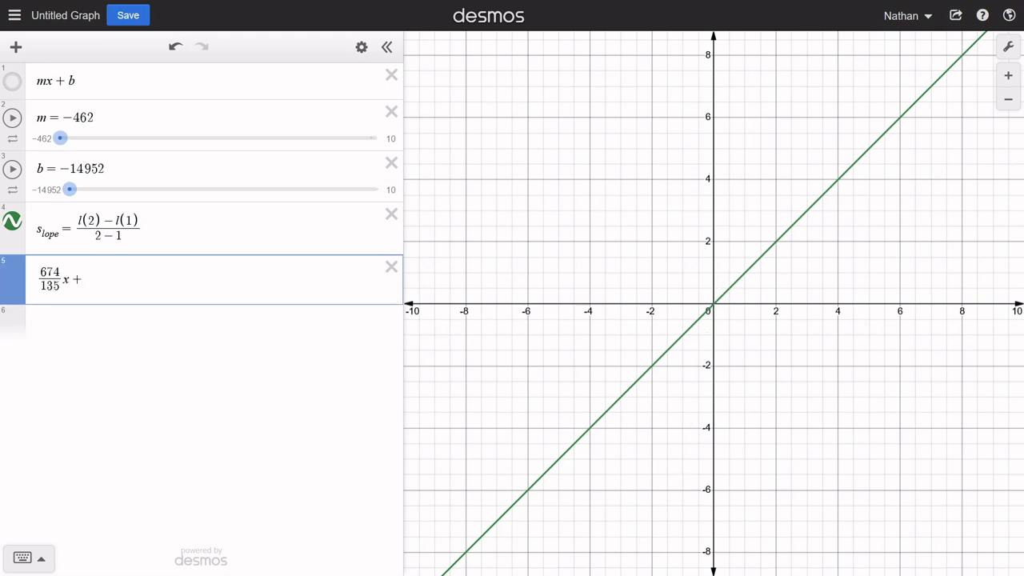
text(23/8)
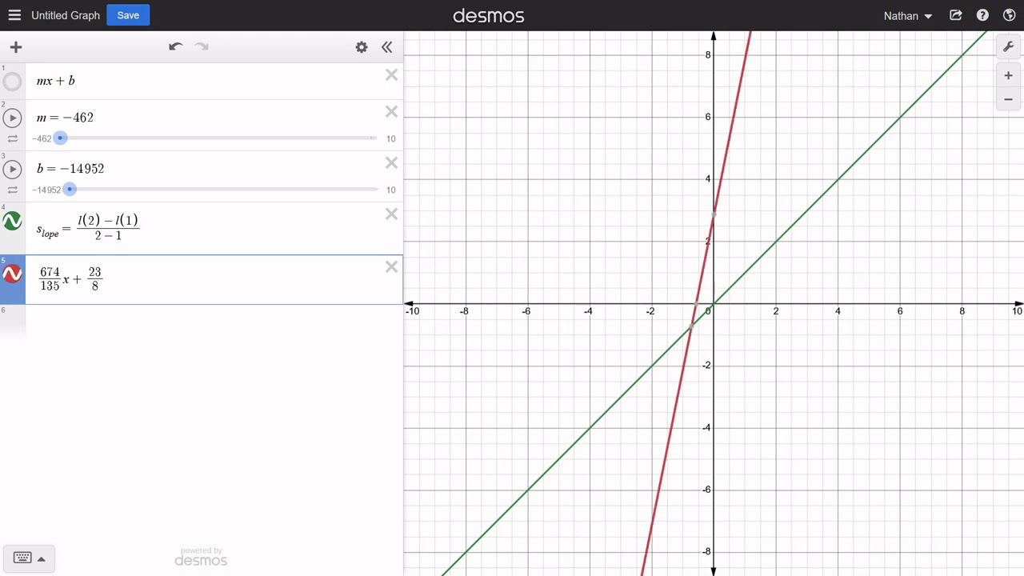
key(Right)
text(=7/9)
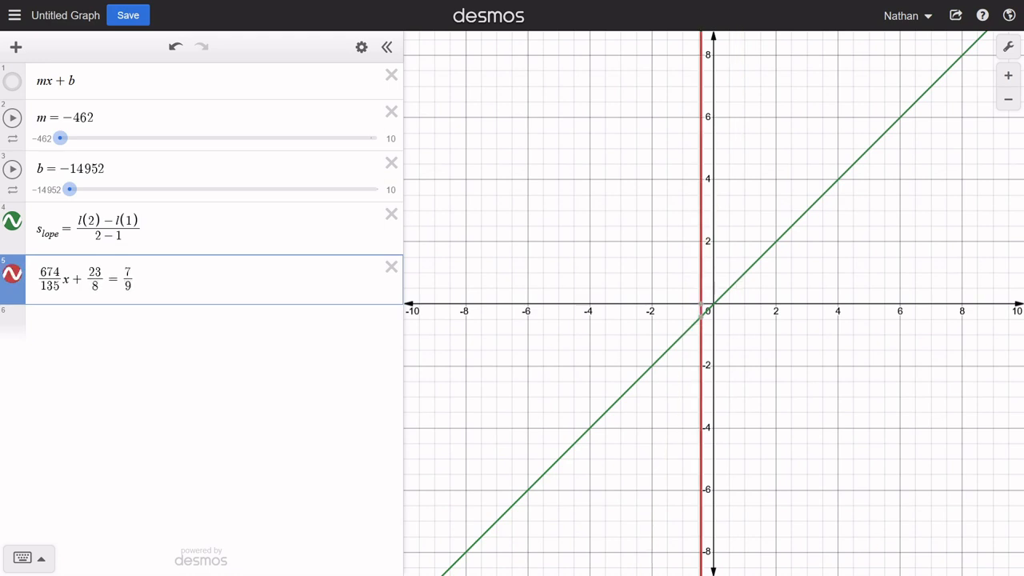
text((20-)
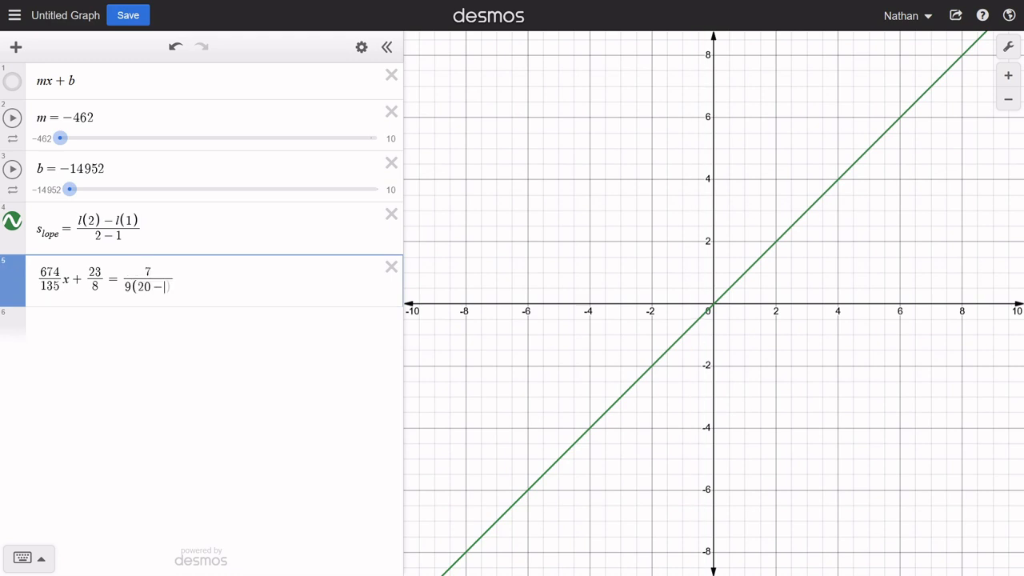
text(9/4)
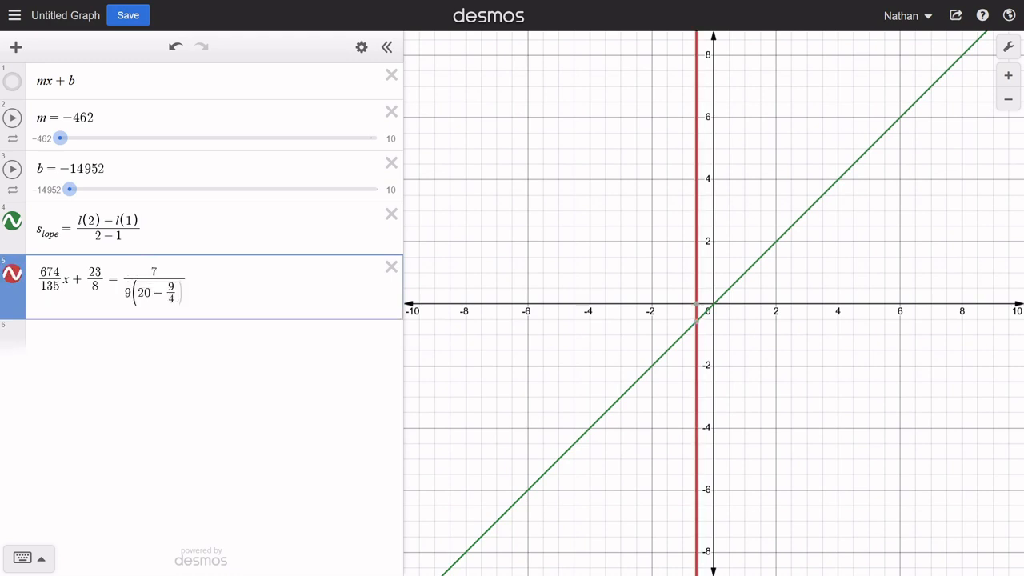
key(BackSpace)
key(BackSpace)
key(BackSpace)
key(BackSpace)
key(BackSpace)
key(BackSpace)
key(BackSpace)
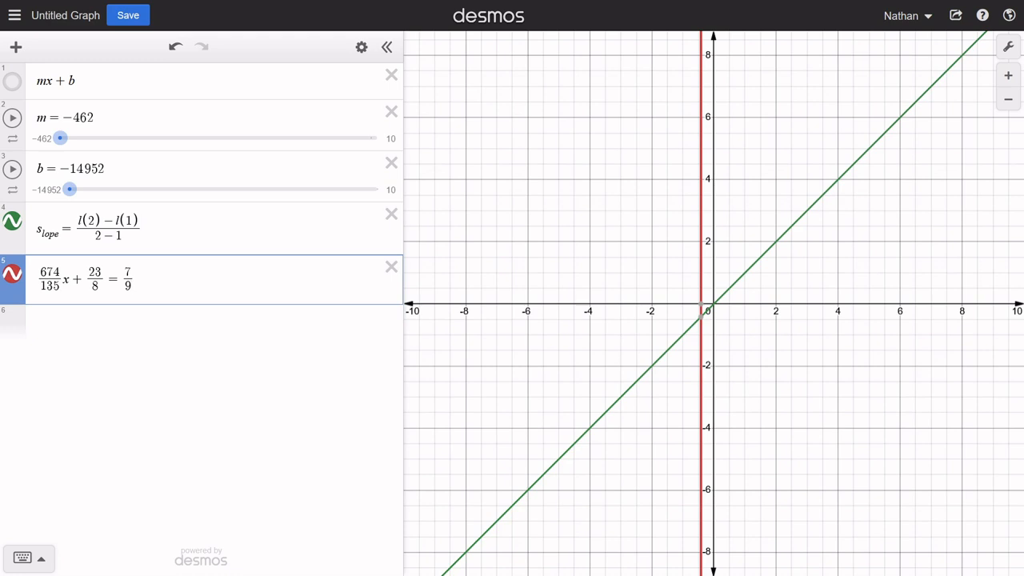
- Complete the fifth-row equation's right side as 7/9(20 - (9/4)x) and hide the slope graph
key(Right)
text((20-)
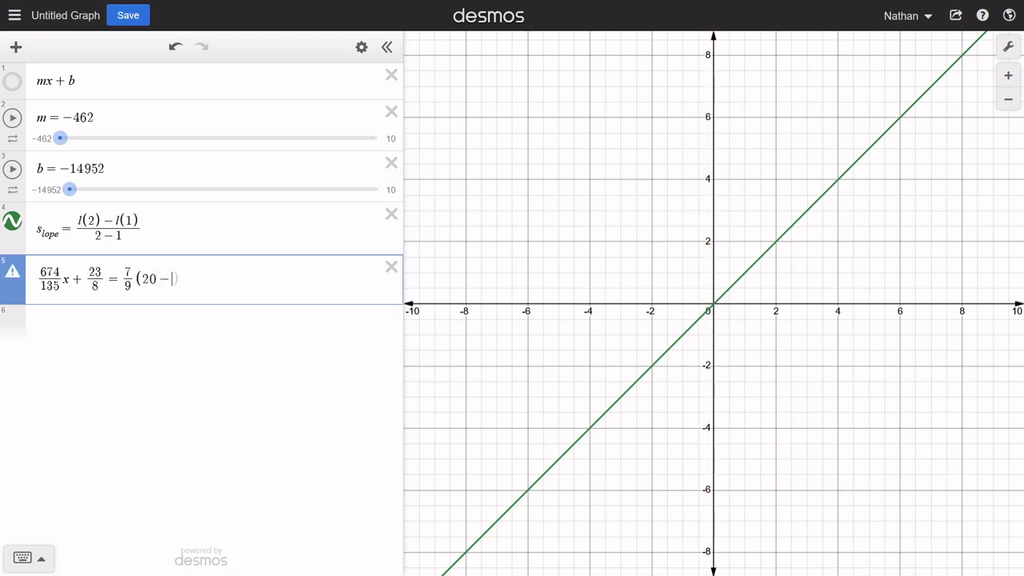
text(9/4)
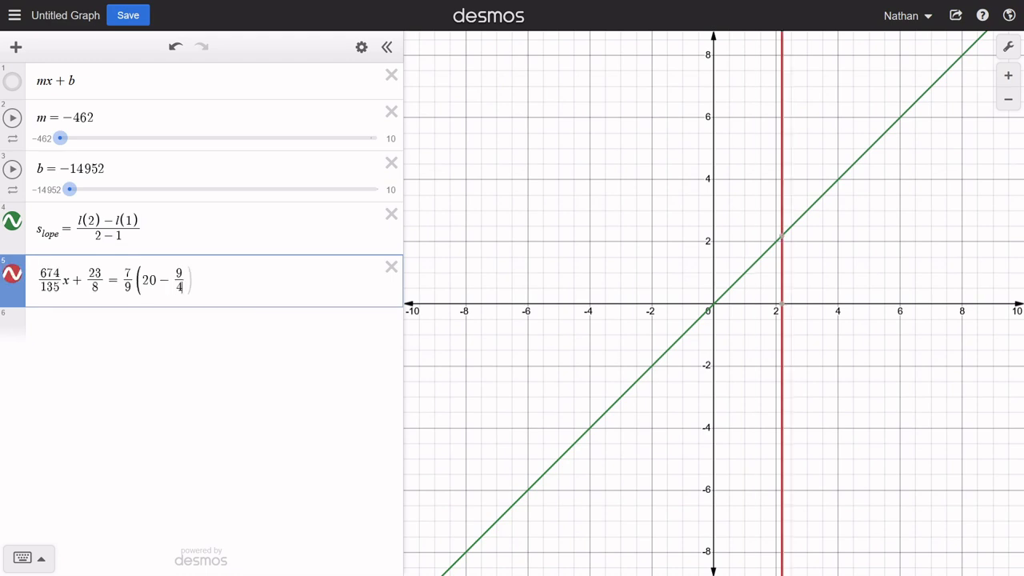
key(Right)
text(x)
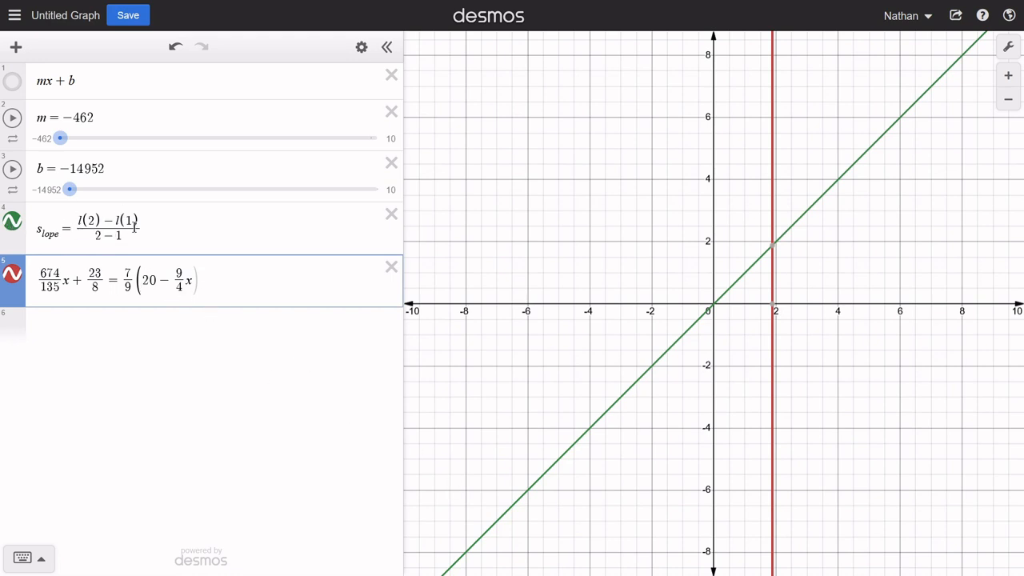
click(13, 222)
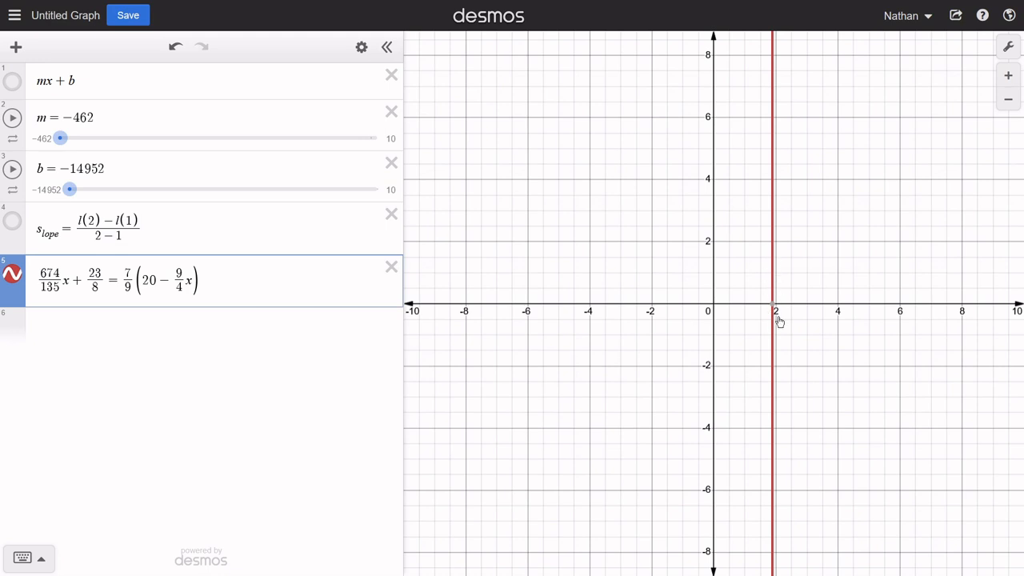
- Copy the whole fifth-row equation into the sixth row
drag(215, 276, 129, 283)
drag(228, 279, 73, 314)
key(ctrl+c)
click(73, 333)
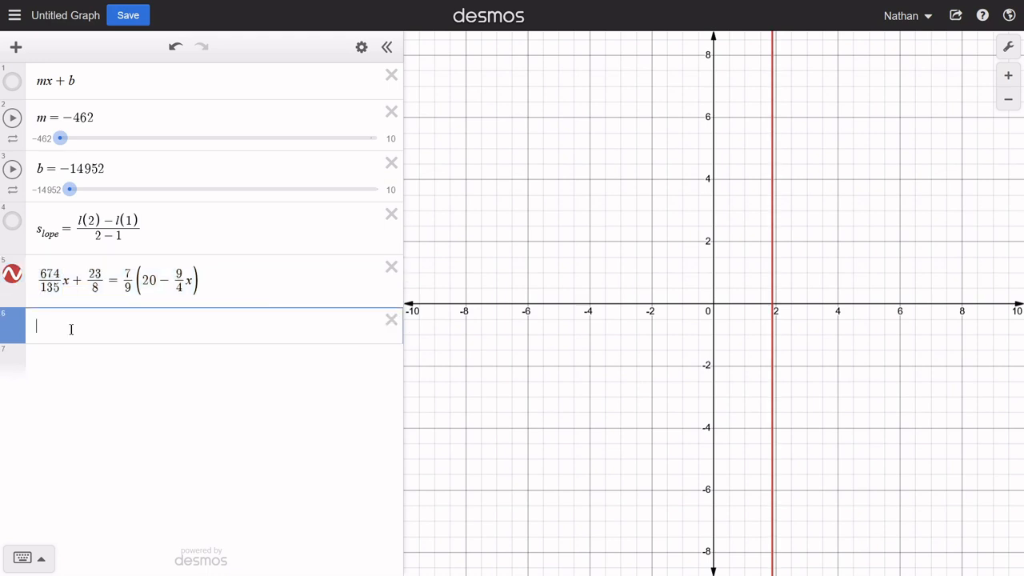
key(ctrl+v)
- Replace the sixth-row equals sign with a minus and set the whole expression equal to y
click(119, 334)
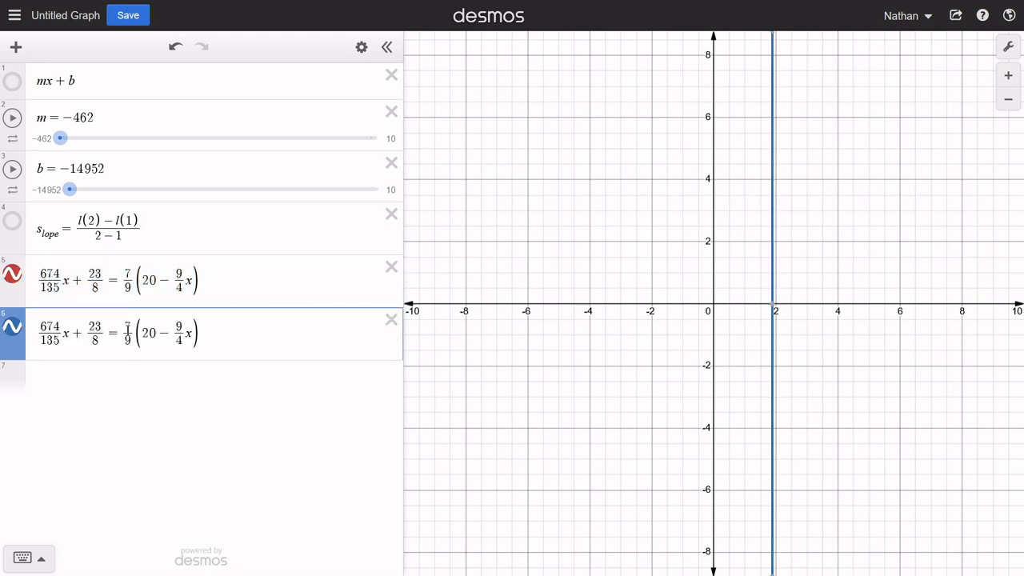
key(BackSpace)
text(-)
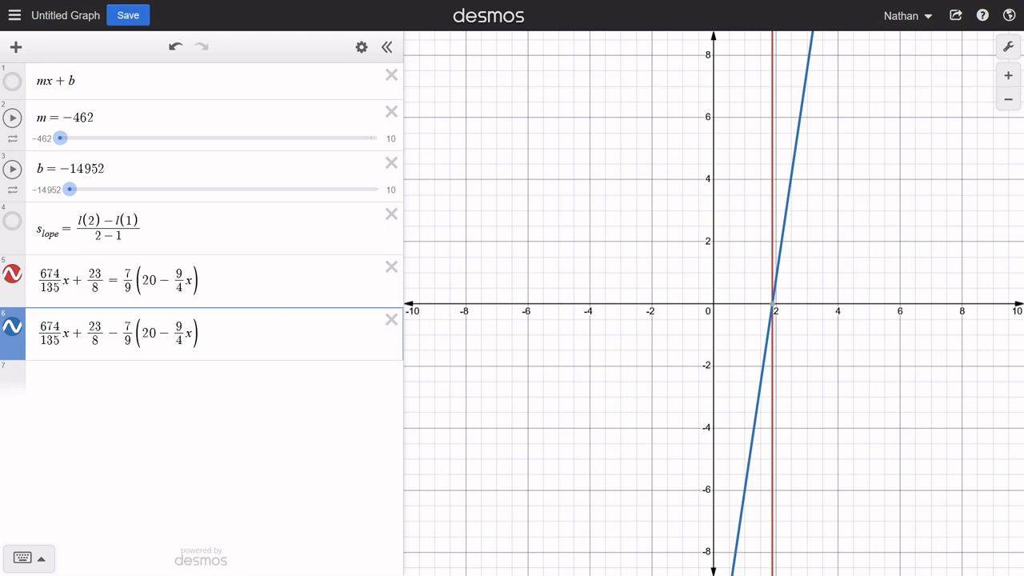
key(End)
text(=0)
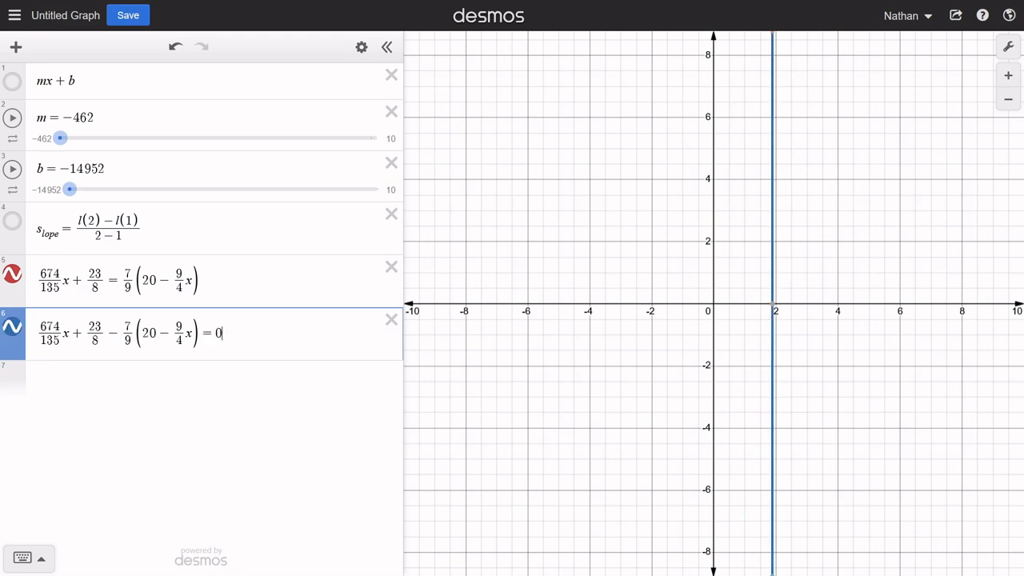
key(BackSpace)
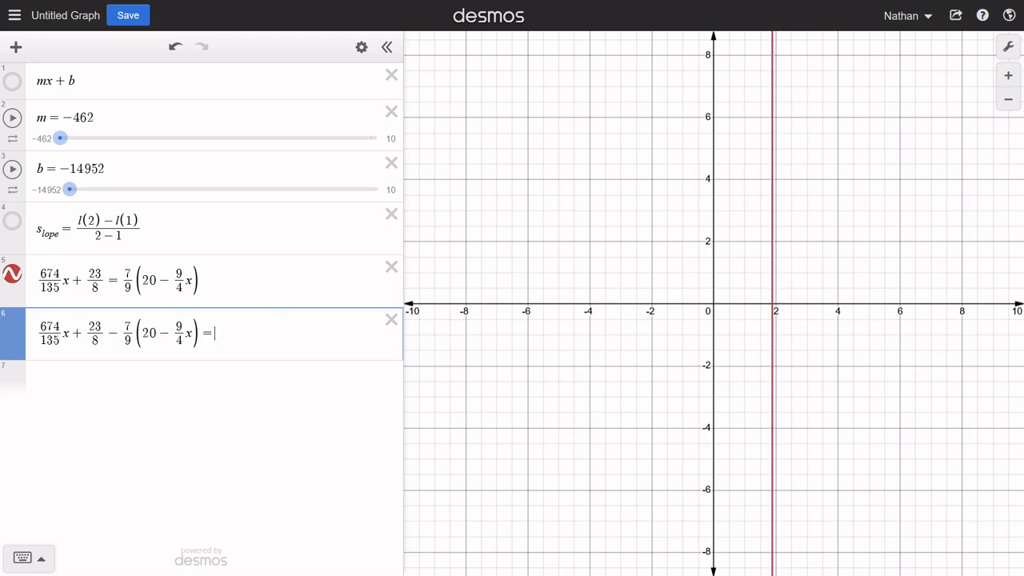
text(y)
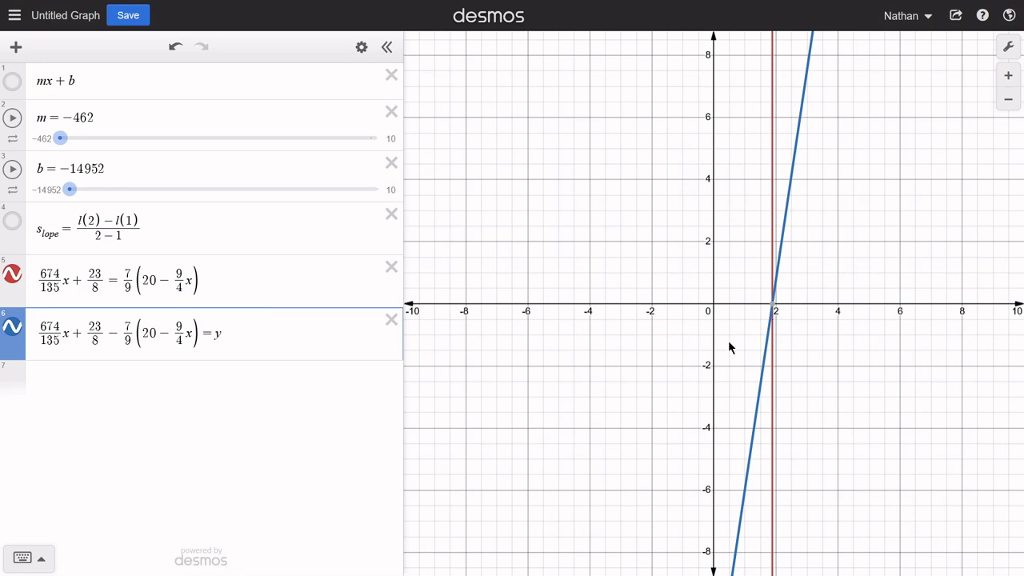
- Inspect the blue line's y-intercept and set b to -12
scroll(629, 299, down, 5)
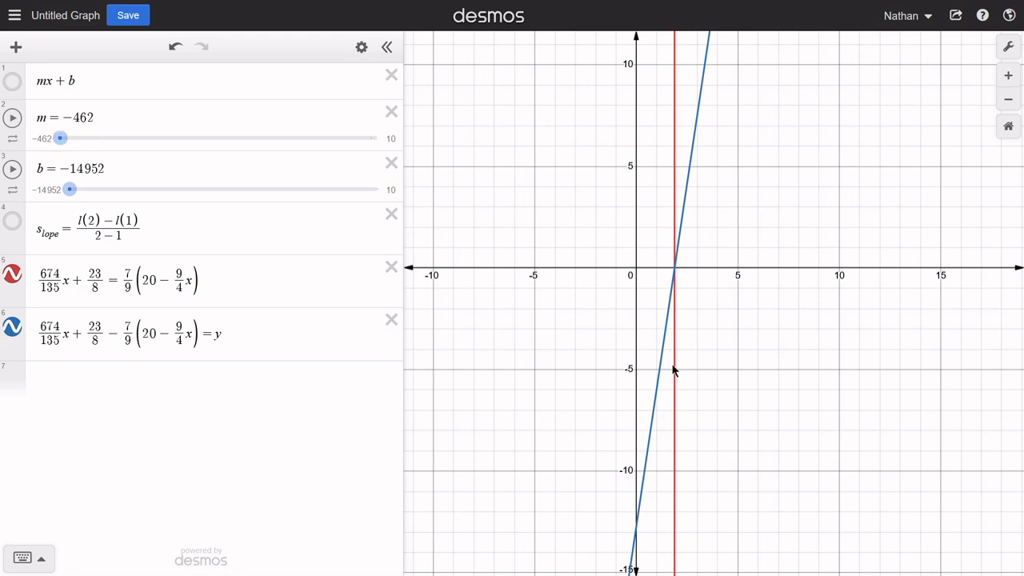
click(636, 538)
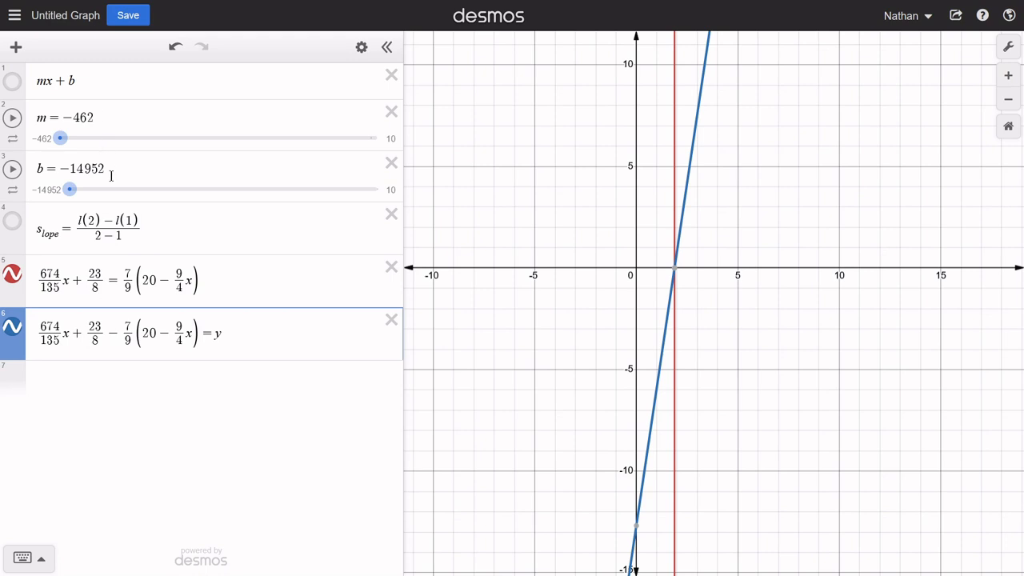
drag(112, 176, 69, 173)
mouse_move(2, 5)
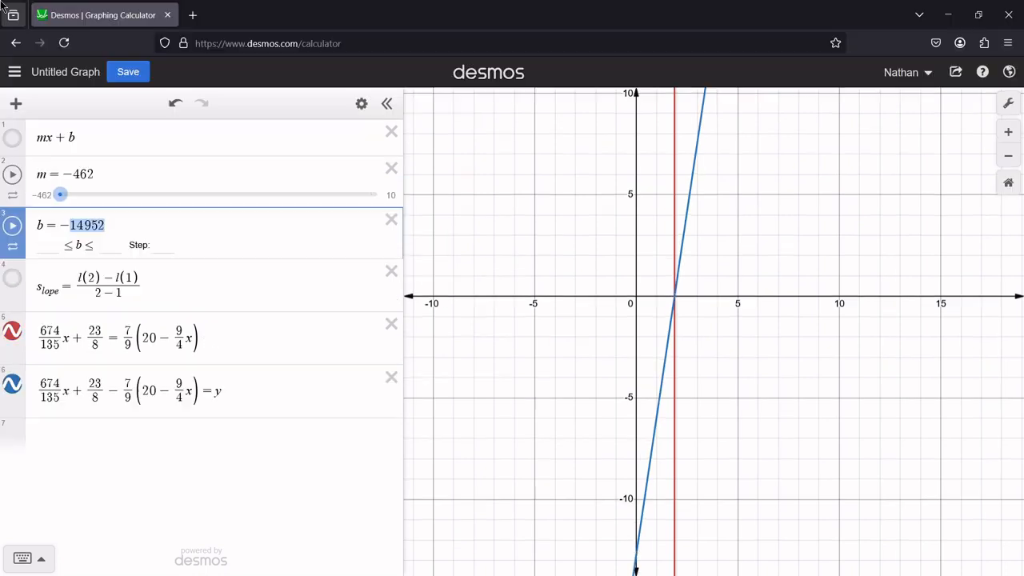
text(12)
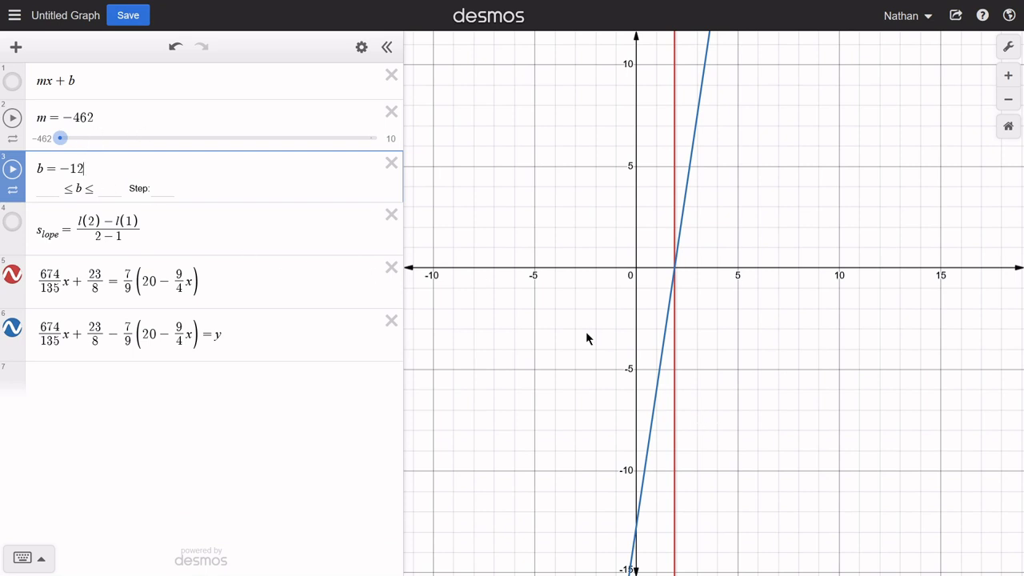
- Set the slope m to 0 and show the mx + b line on the graph
click(675, 268)
click(115, 123)
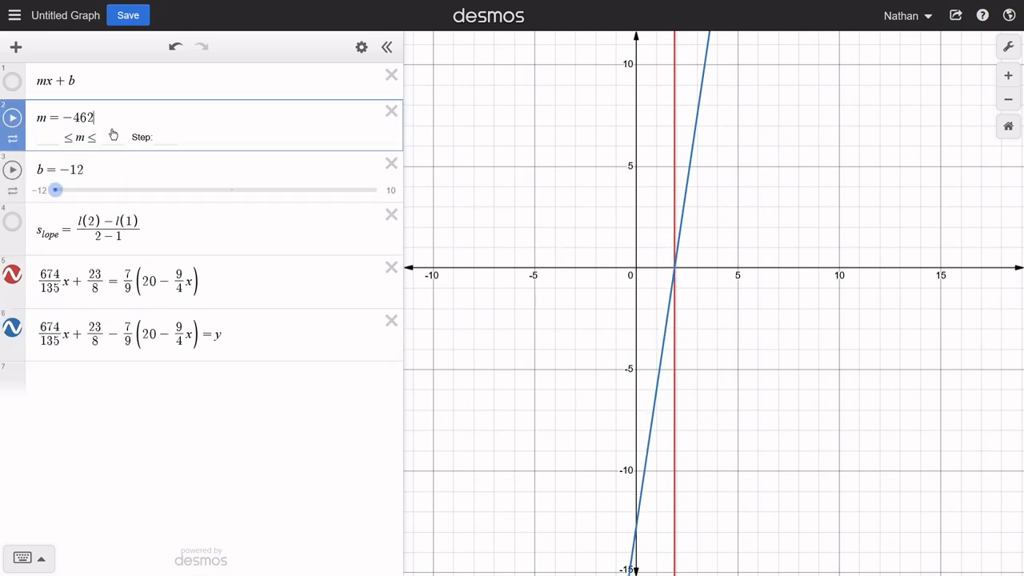
click(243, 169)
drag(60, 138, 370, 138)
drag(572, 283, 606, 252)
click(12, 81)
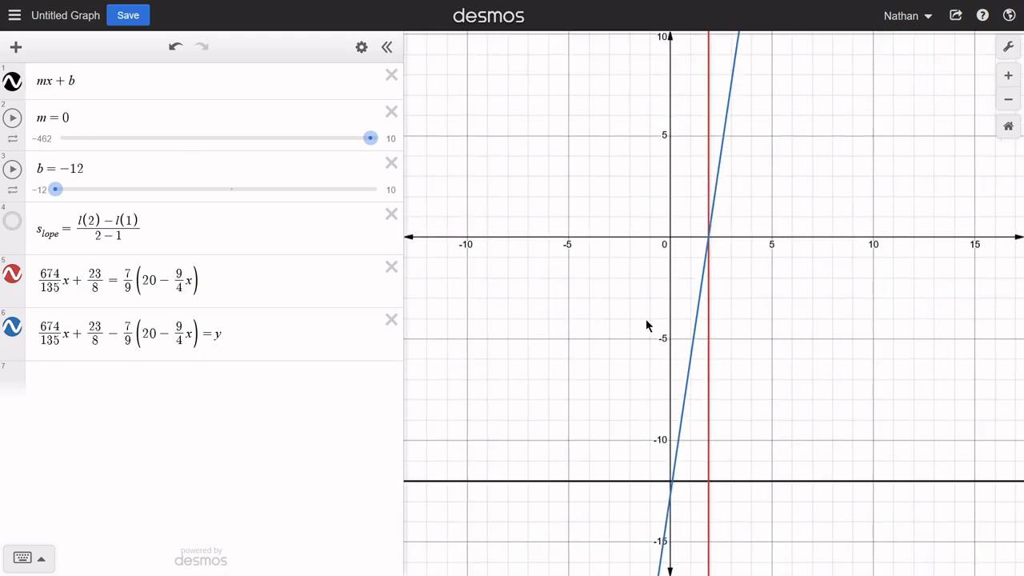
drag(643, 322, 588, 293)
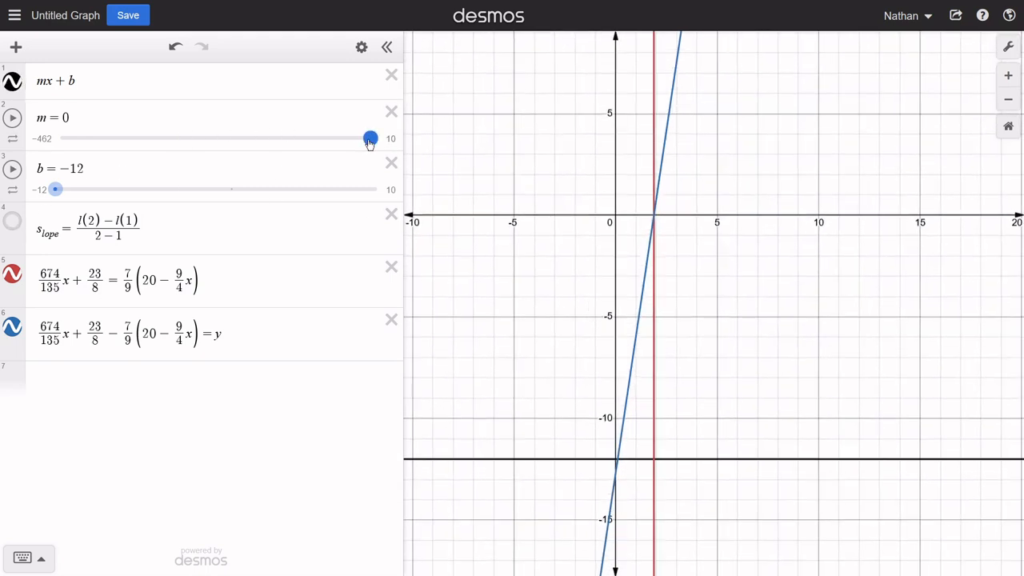
- Raise the slope m to 6 and hide the fifth-row equation's graph
drag(372, 144, 376, 144)
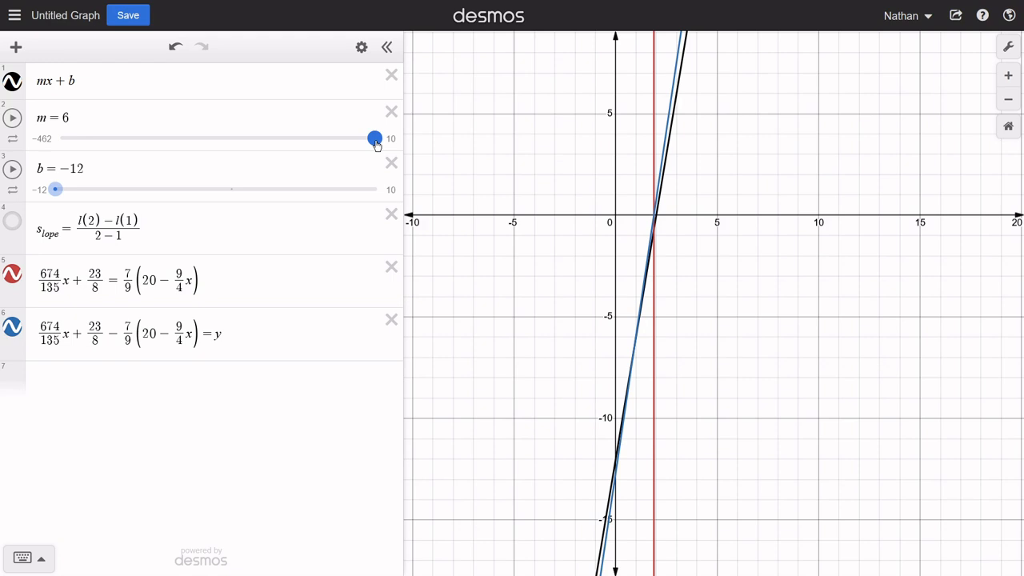
drag(376, 144, 377, 144)
click(16, 280)
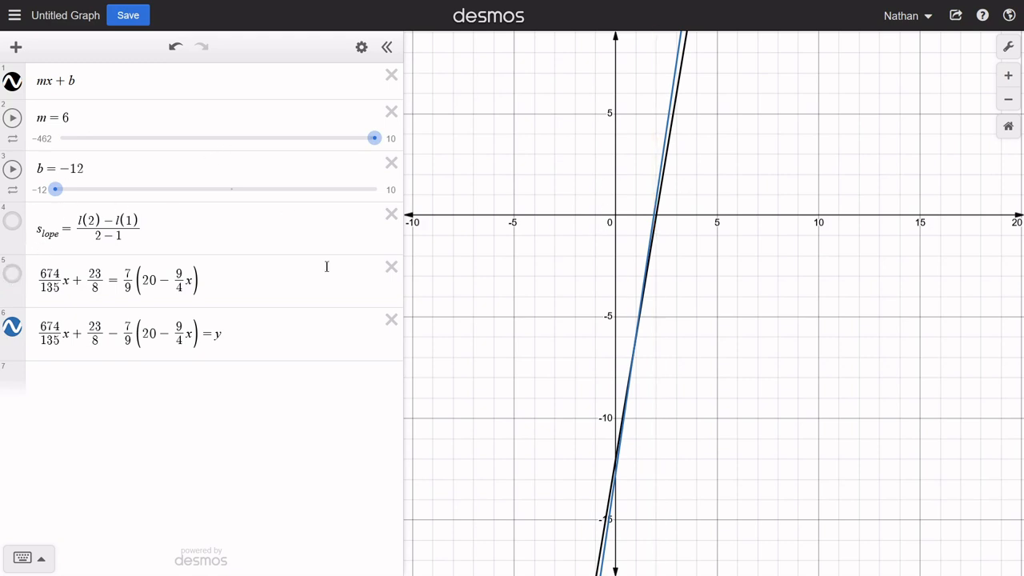
- Refine the slope m to 6.4 so the mx + b line follows the blue line
click(90, 146)
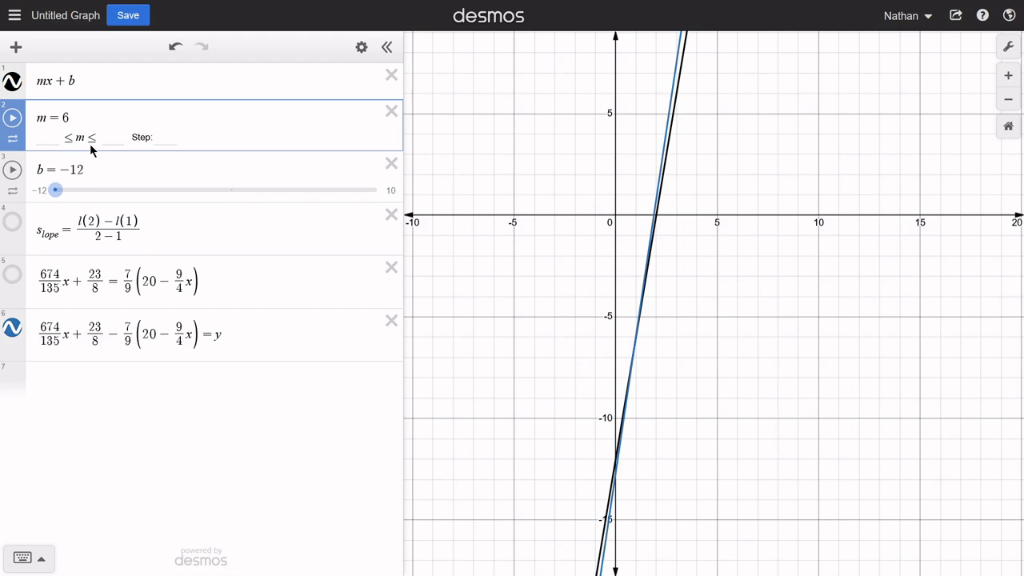
text(.55)
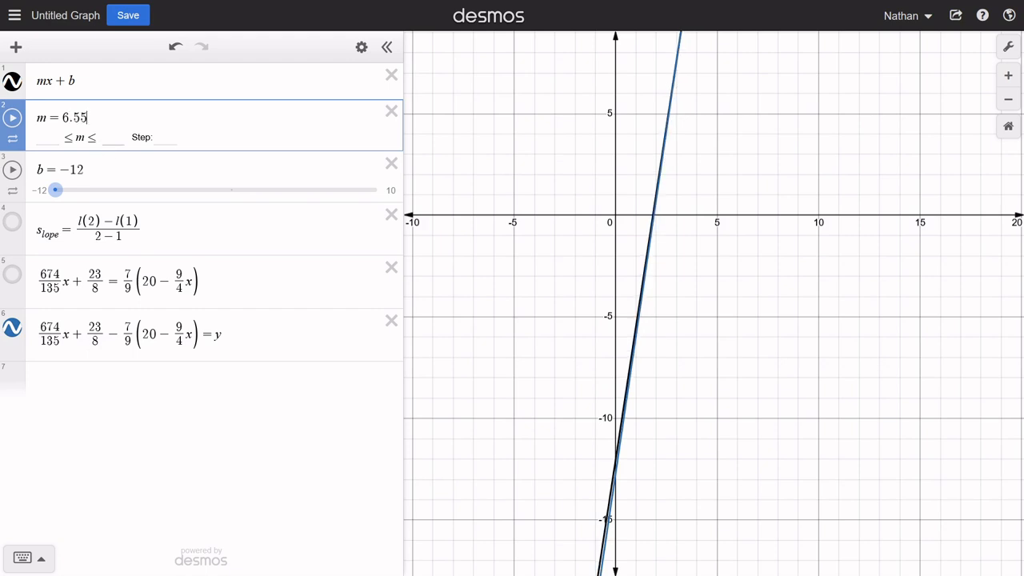
key(BackSpace)
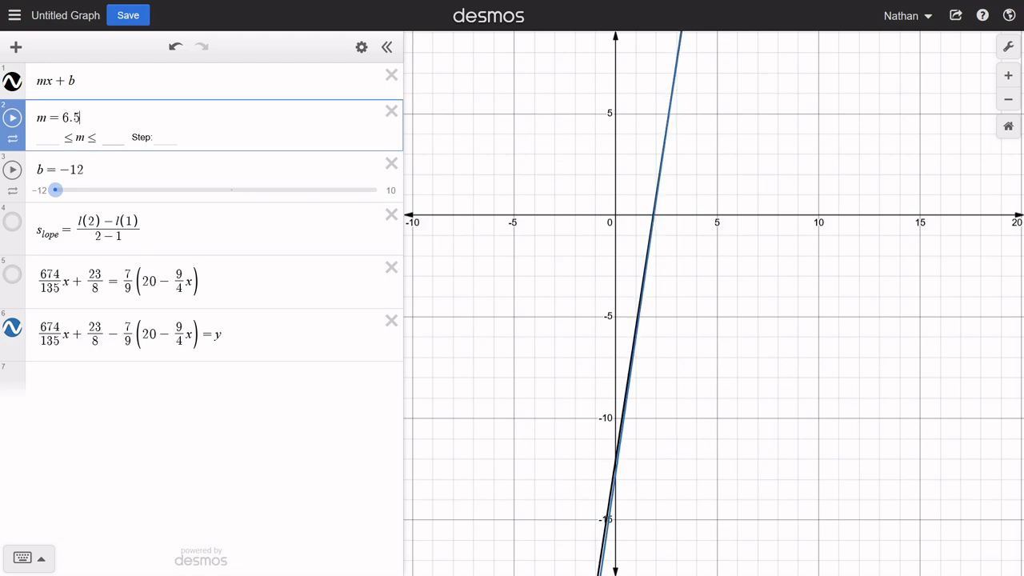
key(BackSpace)
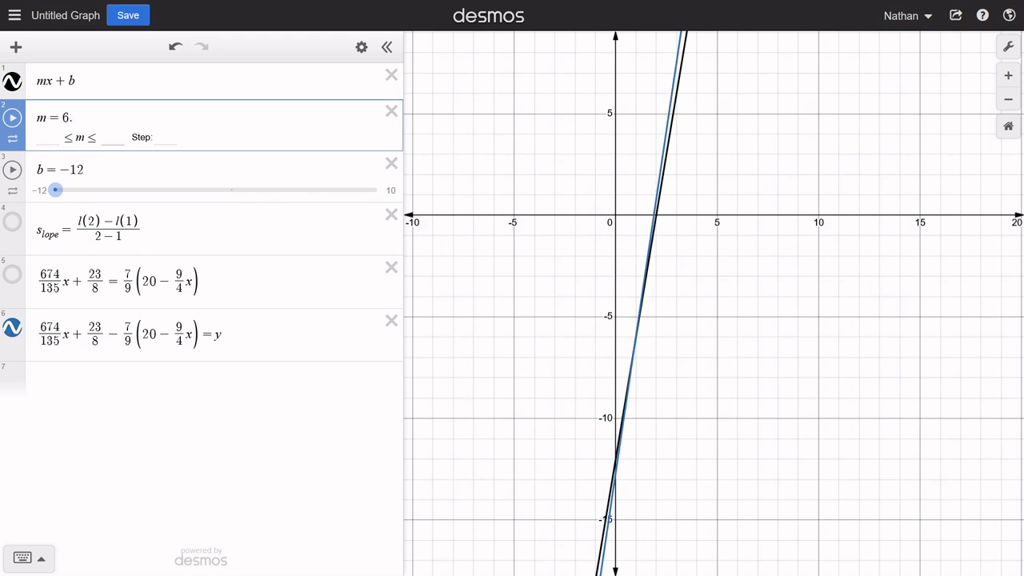
text(4)
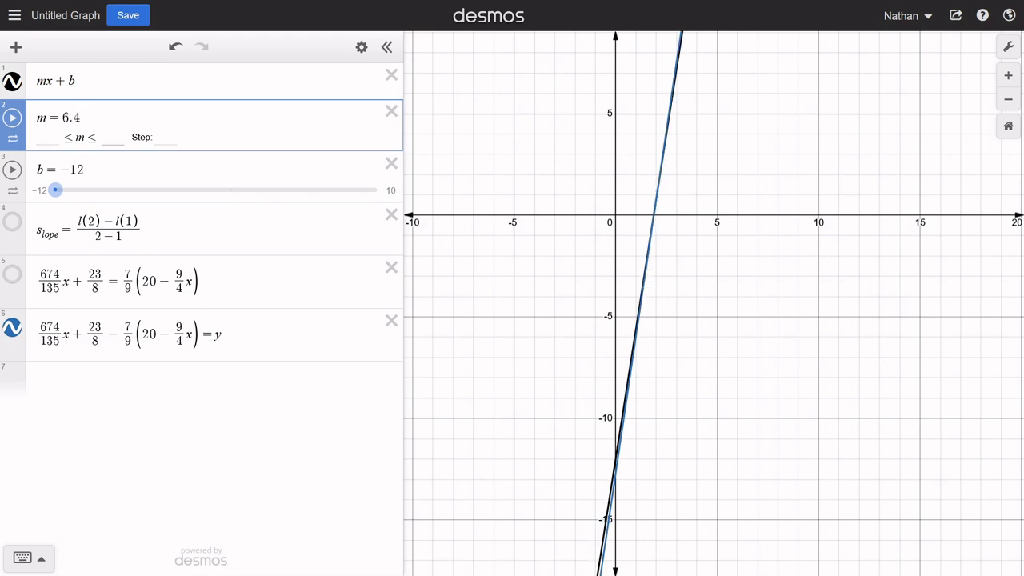
- Compare the y-intercepts of the mx + b line and the sixth-row line against the value of b
scroll(628, 472, up, 3)
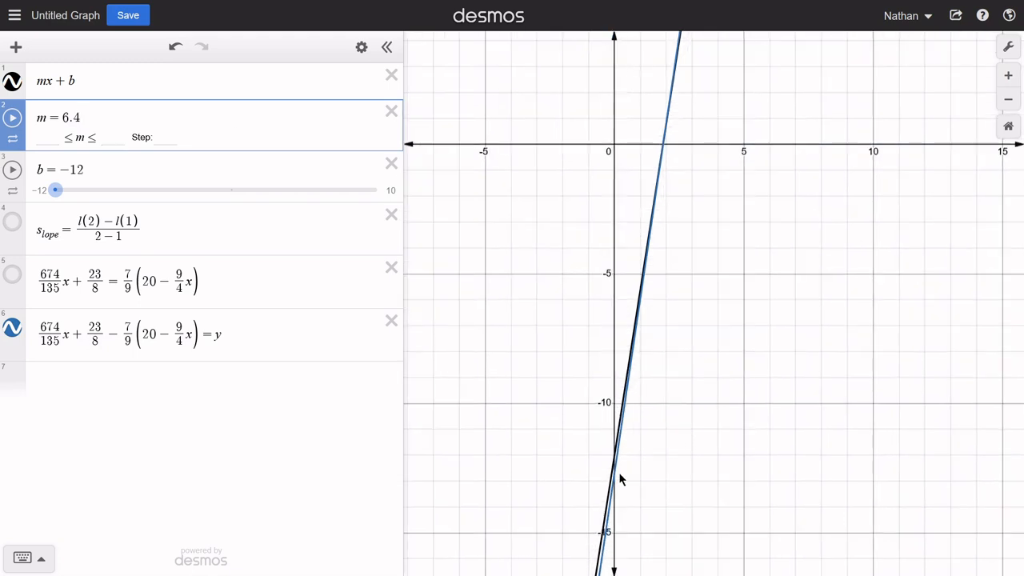
click(614, 461)
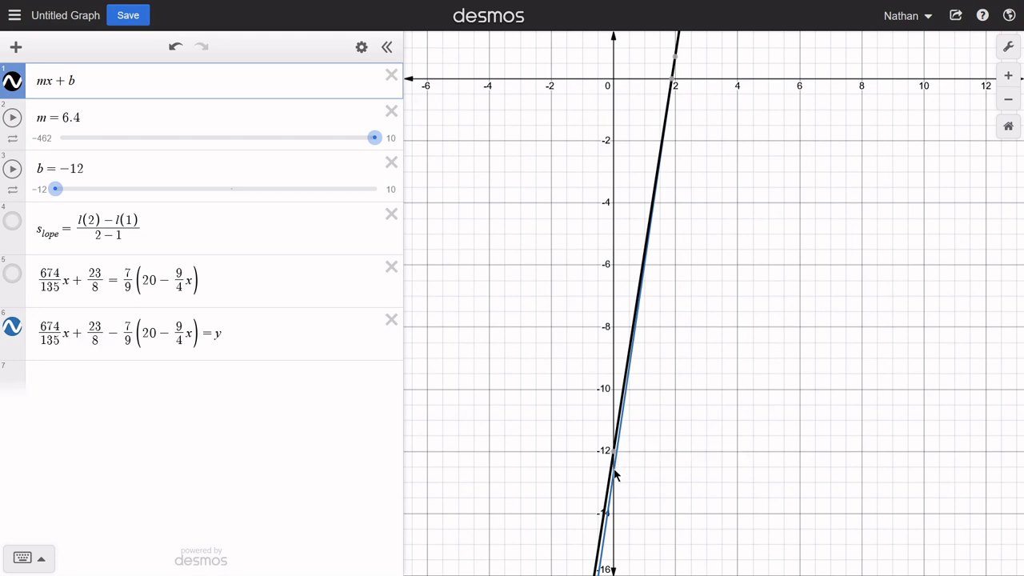
click(205, 344)
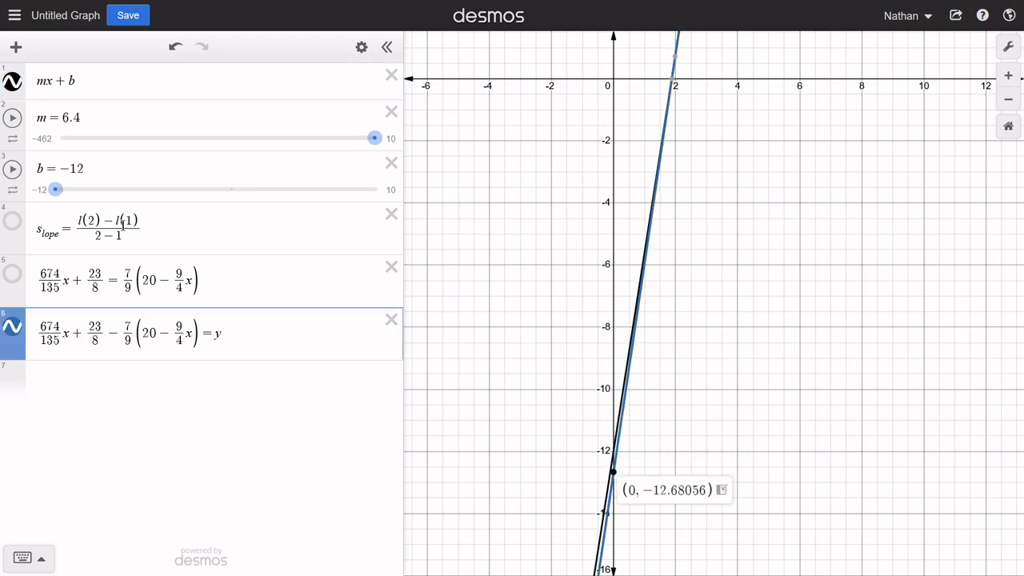
click(113, 169)
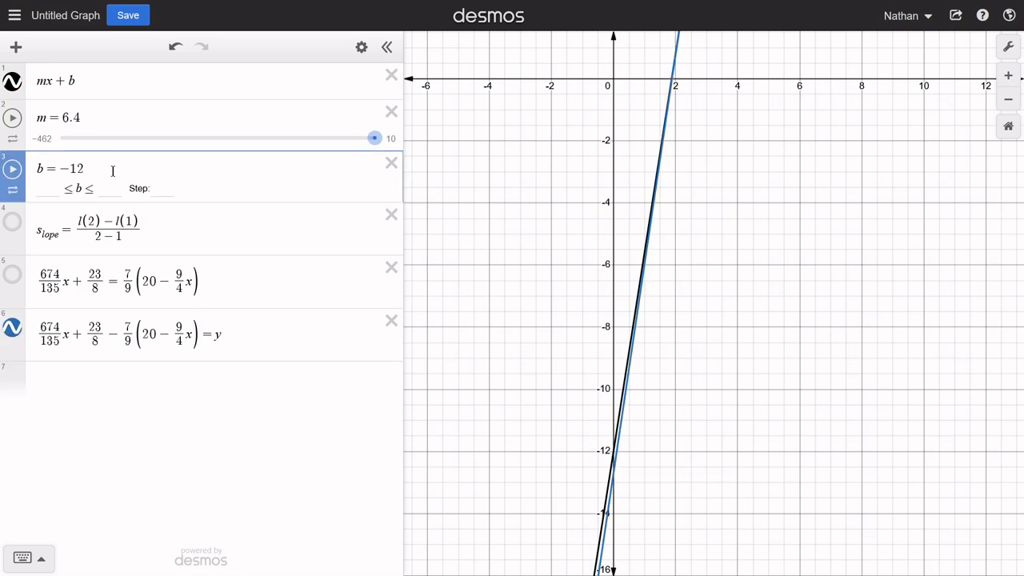
drag(791, 132, 792, 258)
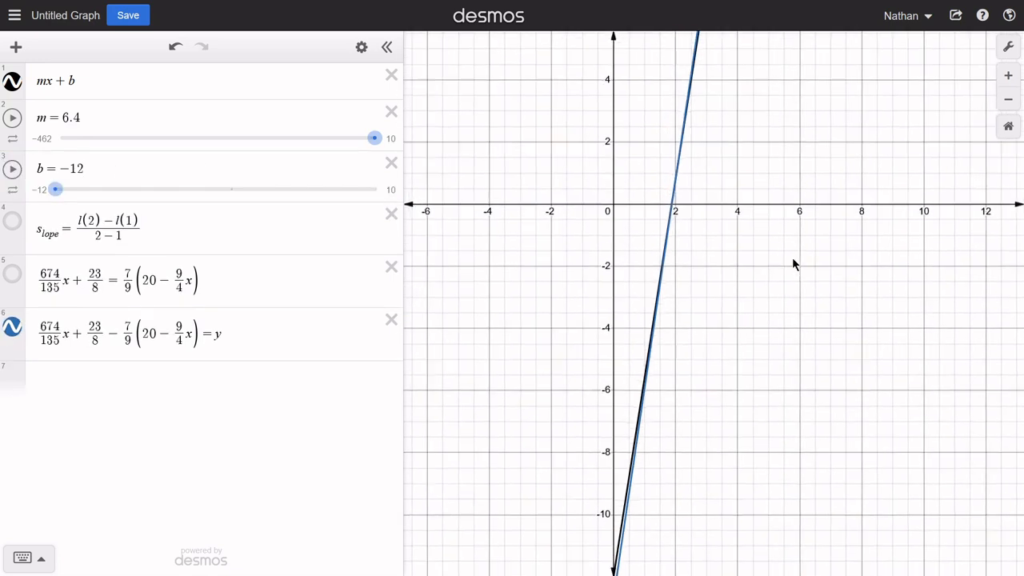
scroll(755, 240, down, 1)
scroll(753, 237, down, 2)
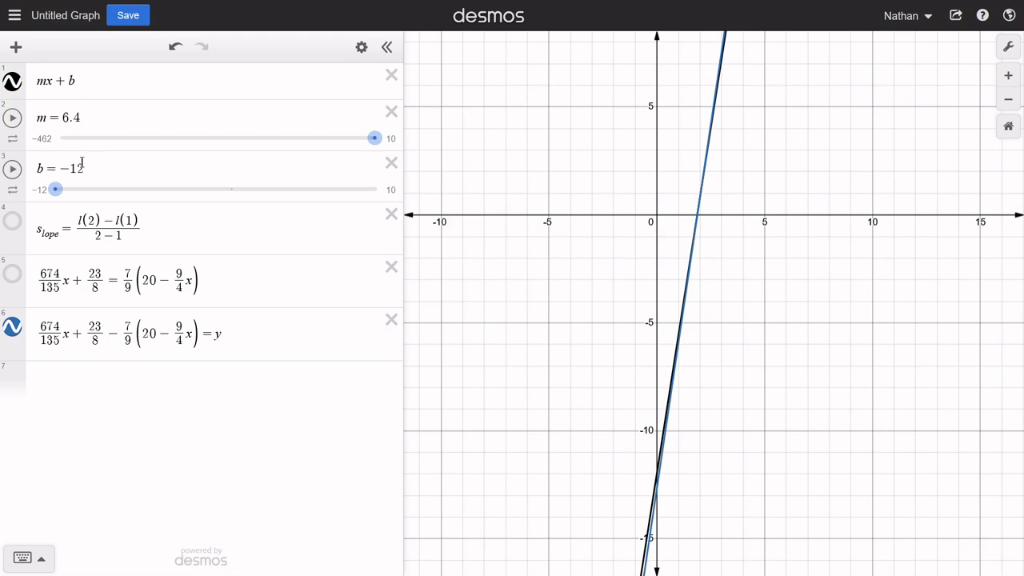
- Delete the slope formula row and graph the original fraction equation in place of the mx + b line
click(187, 233)
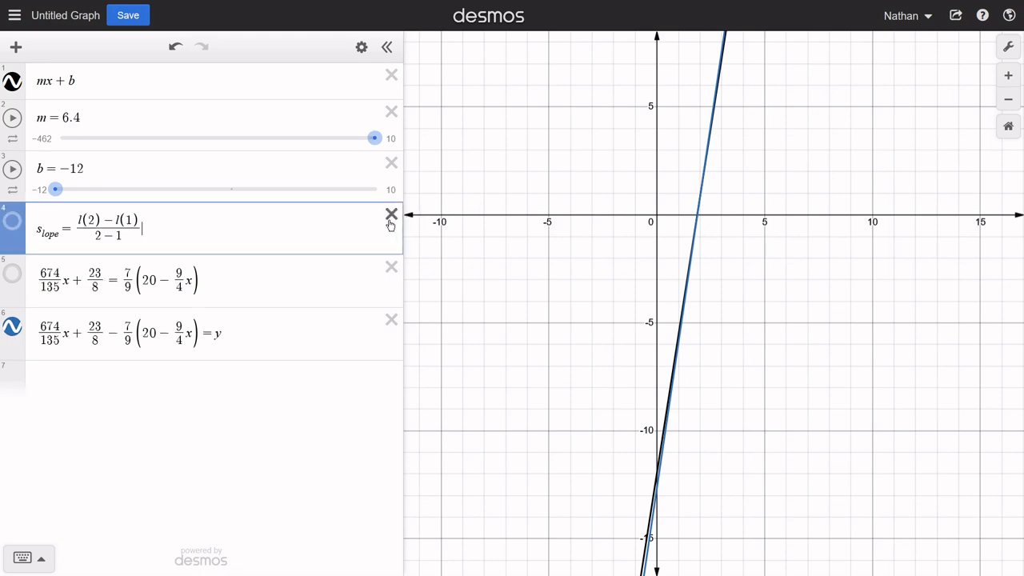
click(391, 224)
click(13, 83)
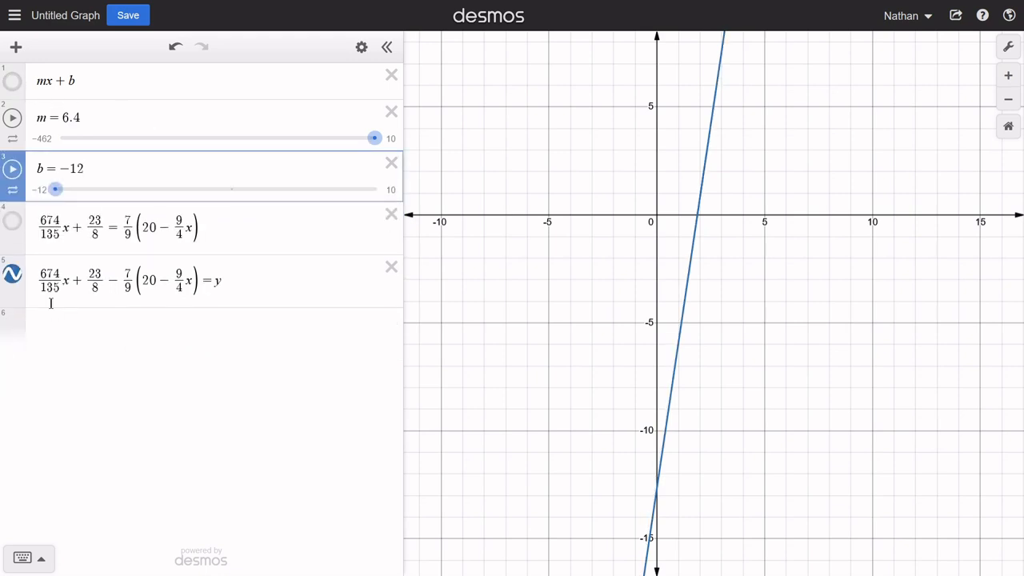
click(12, 222)
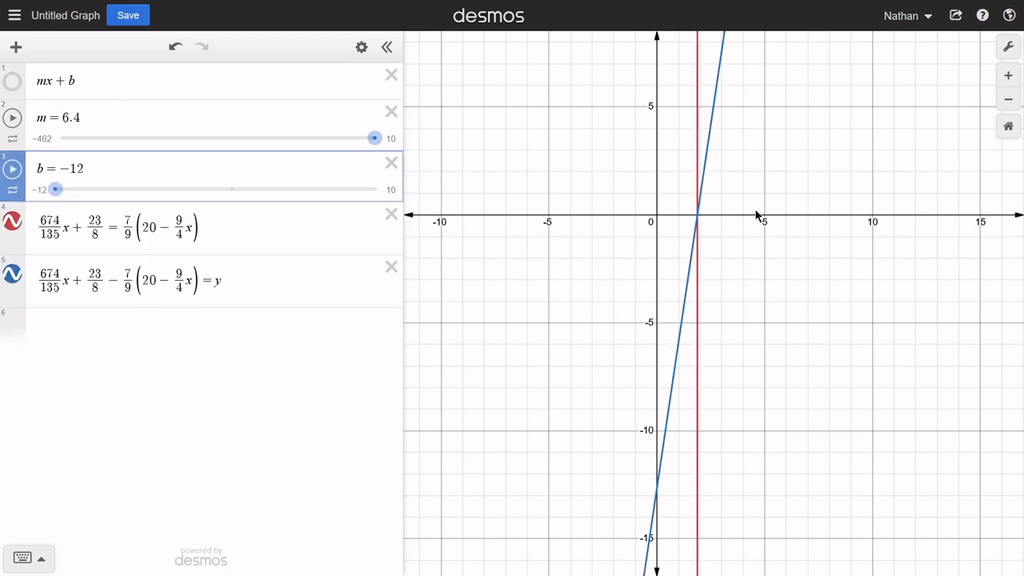
- Show the blue line's x-intercept and move the original fraction equation below the version set equal to y
click(701, 221)
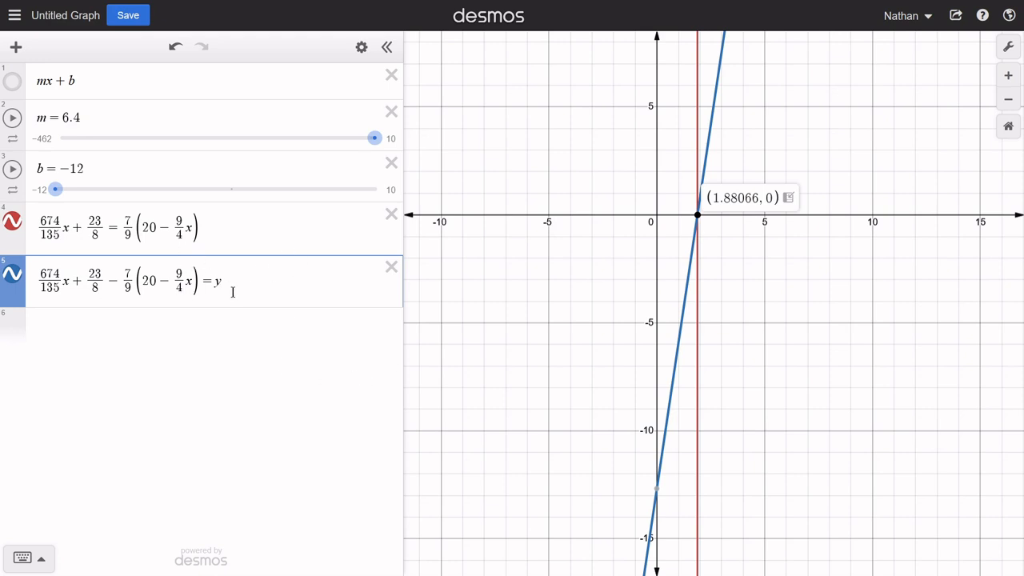
click(220, 319)
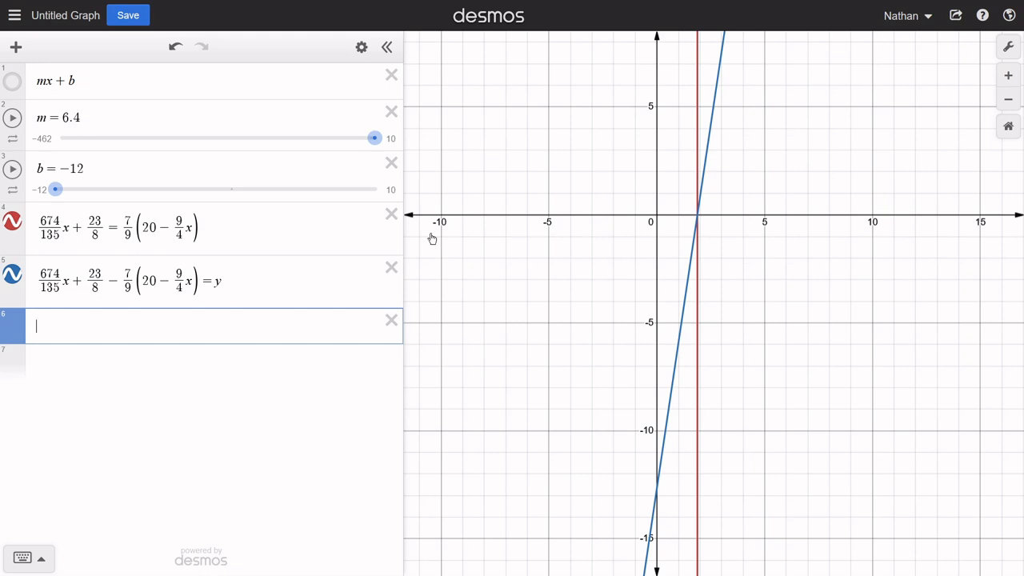
drag(210, 226, 132, 228)
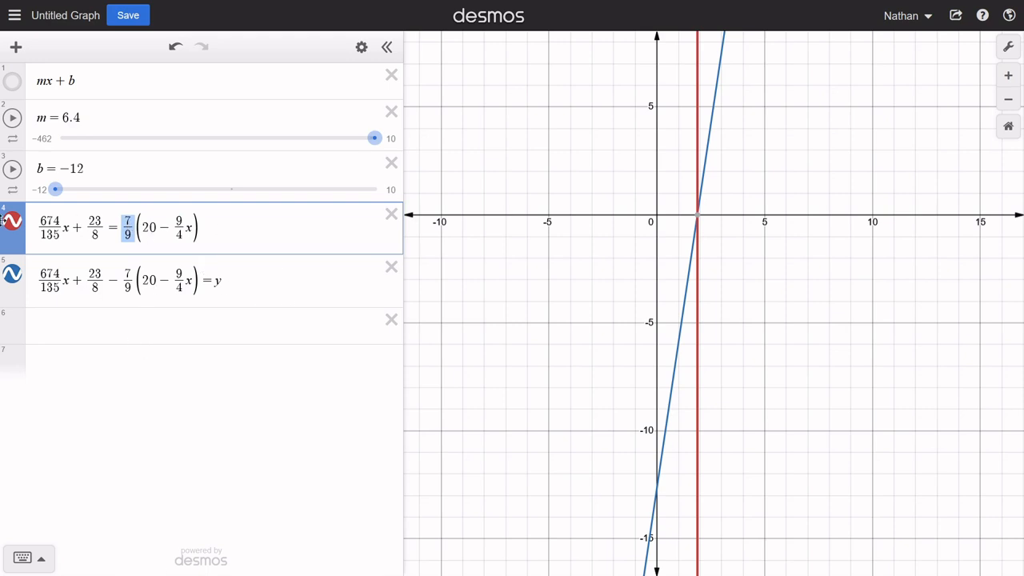
drag(2, 220, 208, 290)
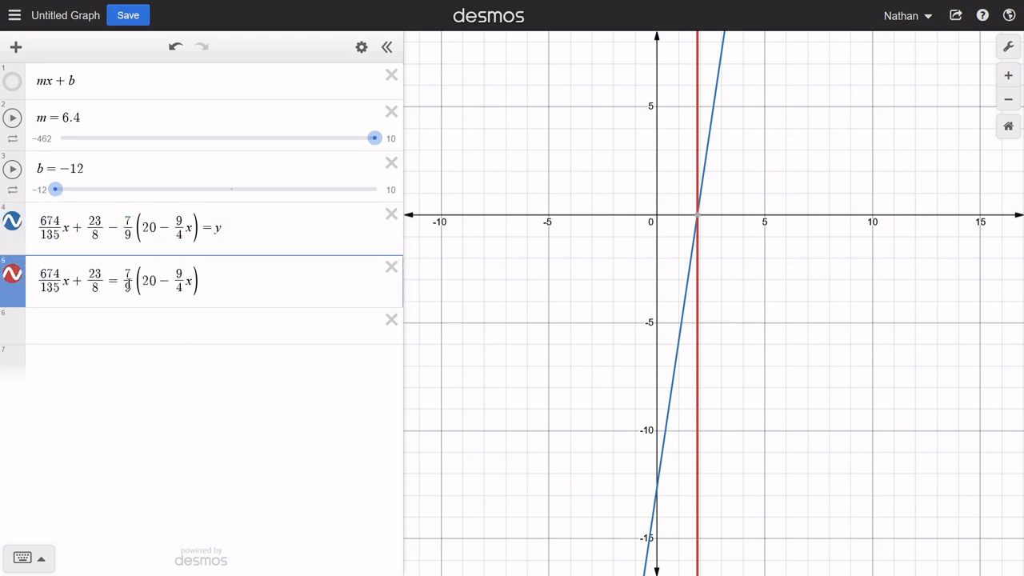
click(133, 339)
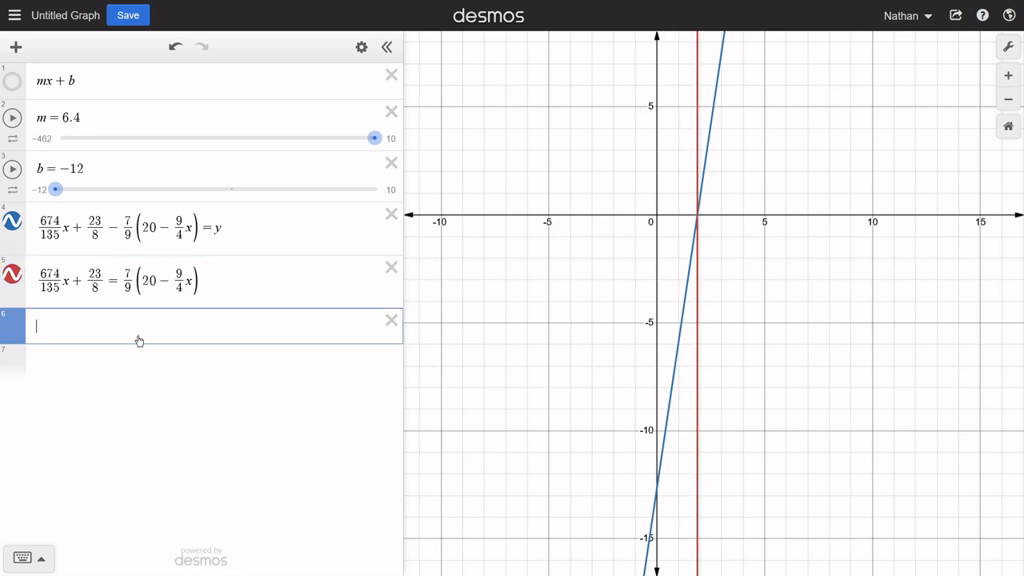
- Copy the original equation's left side, 674/135 x + 23/8, into the empty sixth row
click(105, 281)
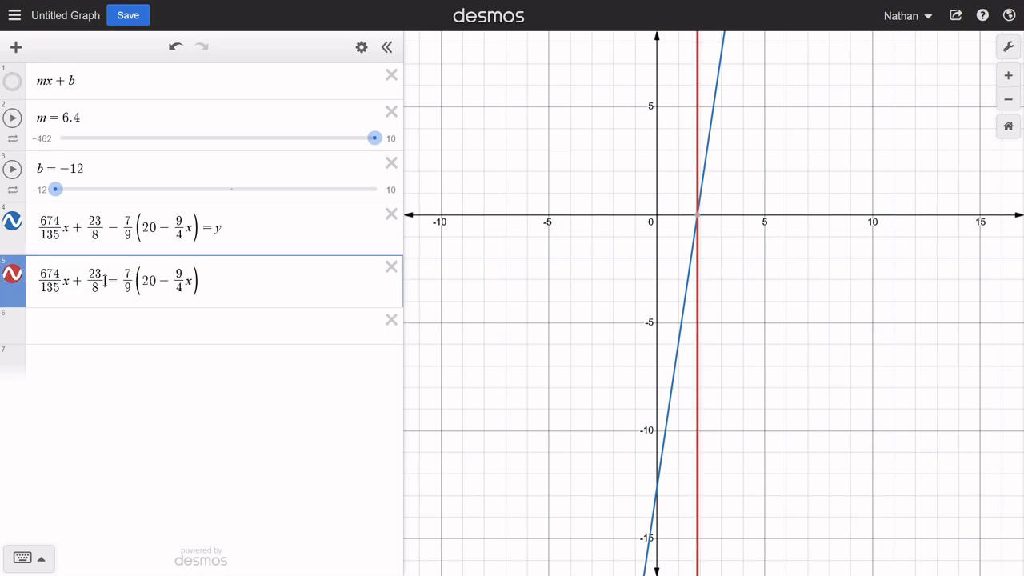
drag(105, 281, 38, 280)
key(ctrl+c)
click(80, 328)
key(ctrl+v)
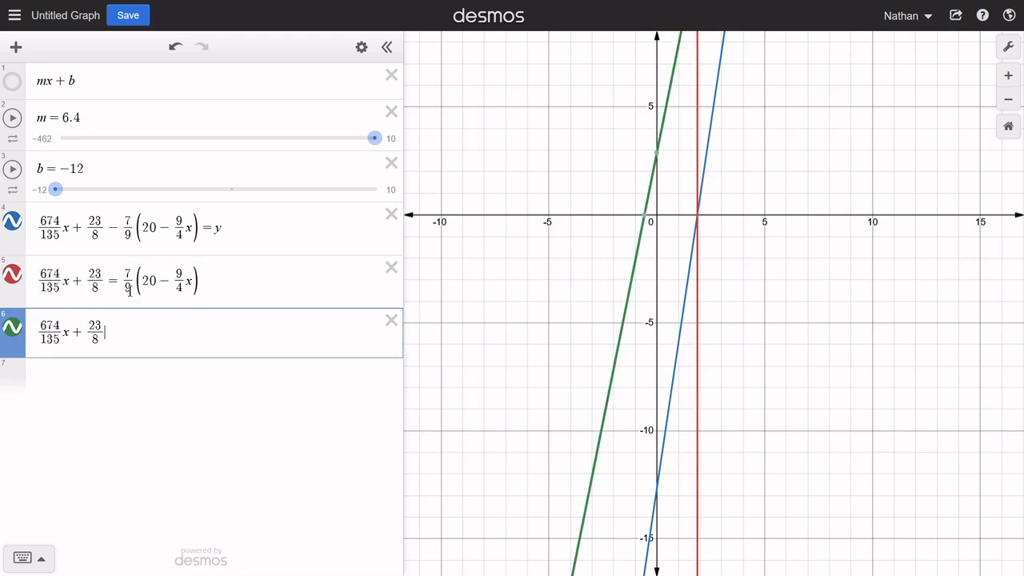
- Complete the sixth-row equation with the distributed right side, 140/9 − 7/4 x
text(=140/)
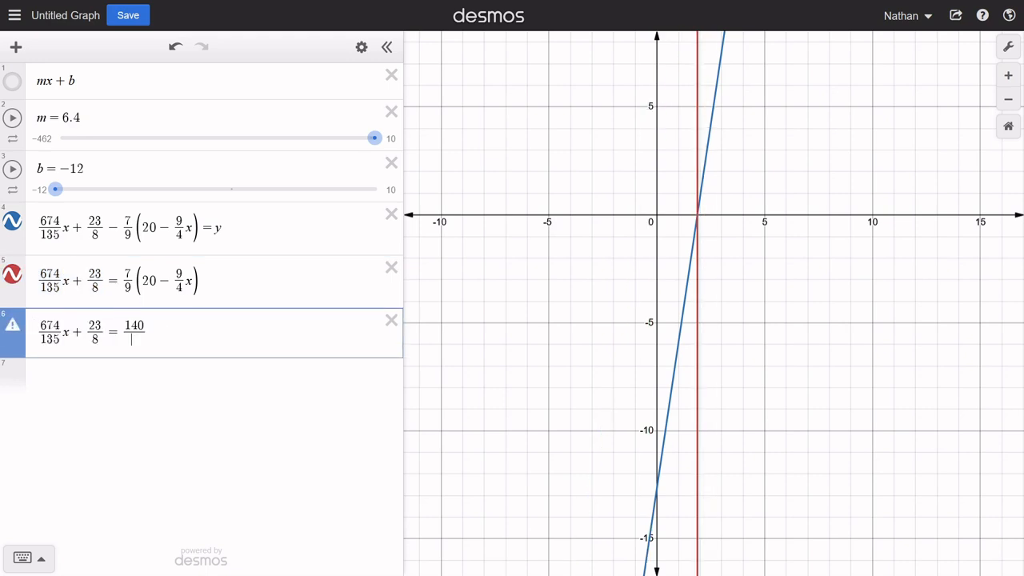
text(9)
key(Right)
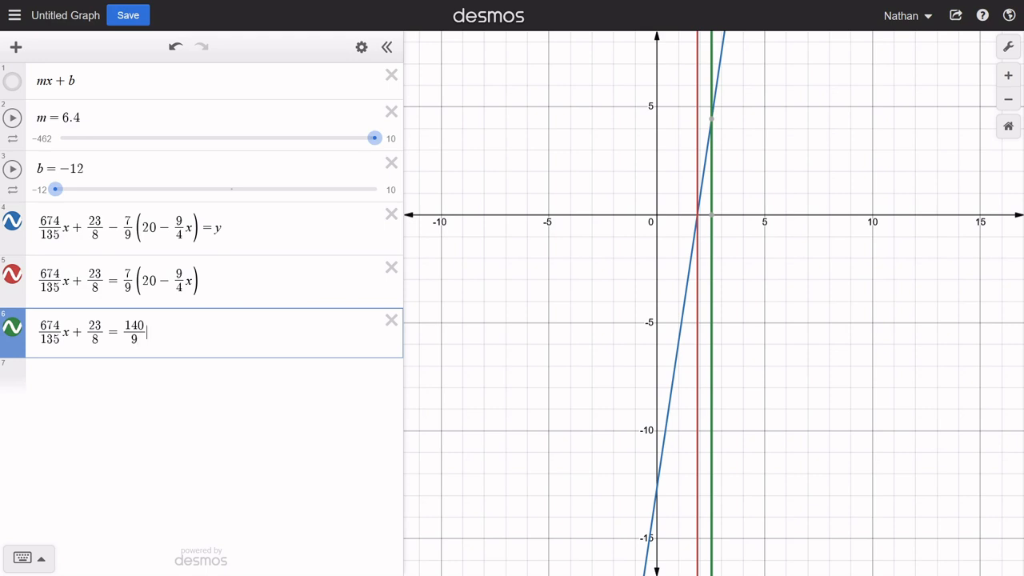
text(-)
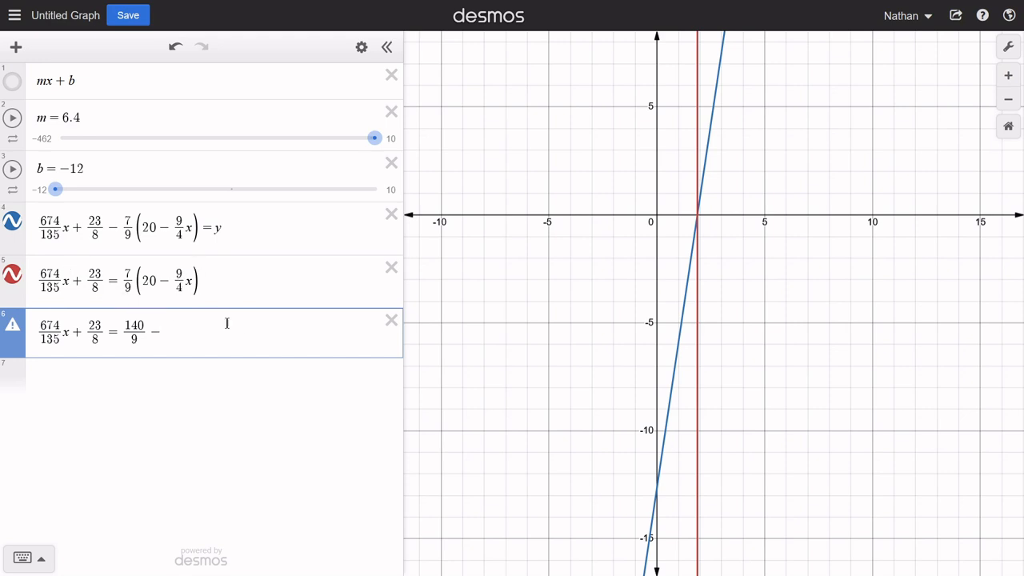
text(7/4)
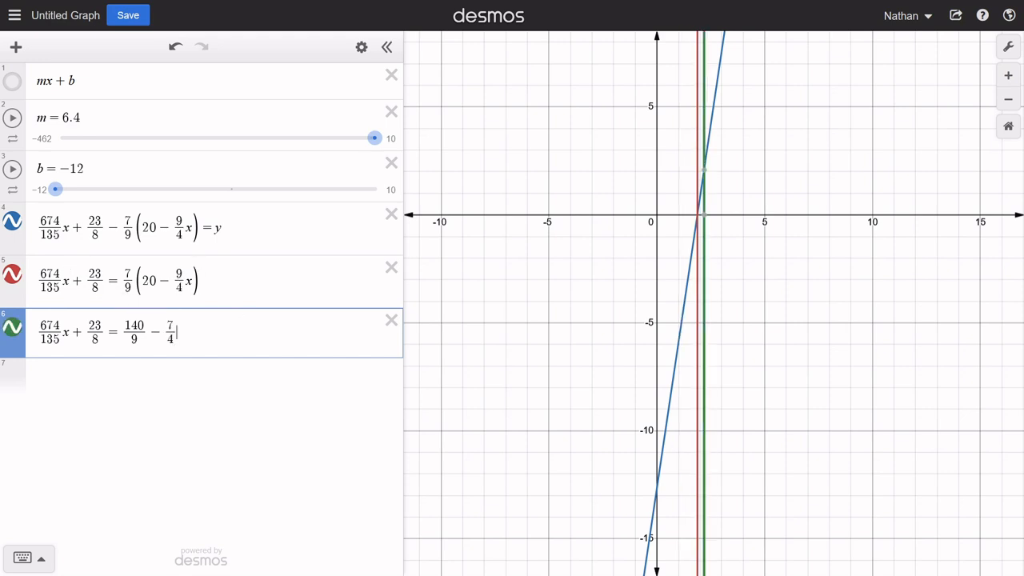
text(x)
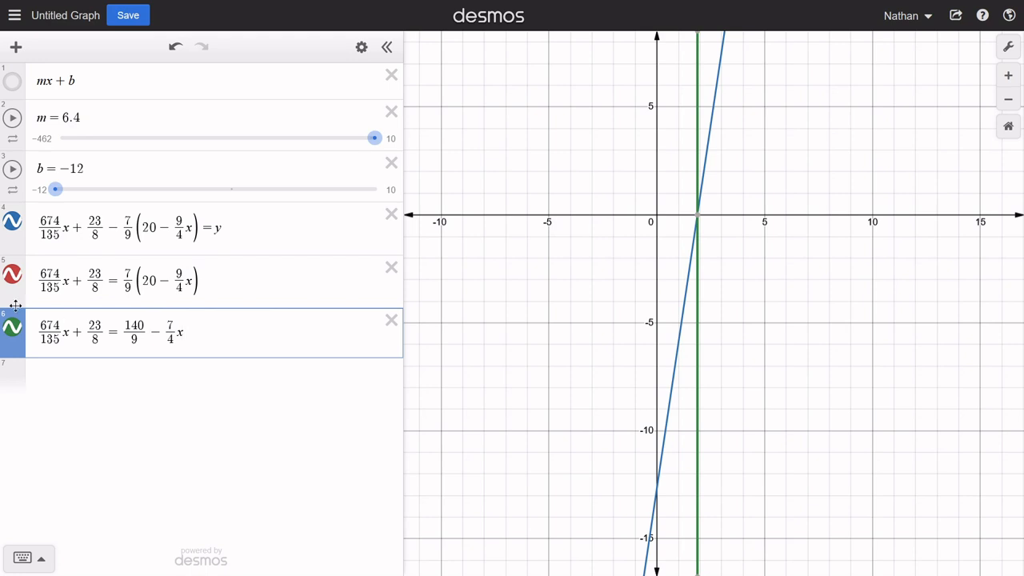
- Hide the graph of the equation set equal to y, and toggle the distributed equation's line off and on to compare it with the original's
click(12, 222)
click(13, 329)
click(13, 329)
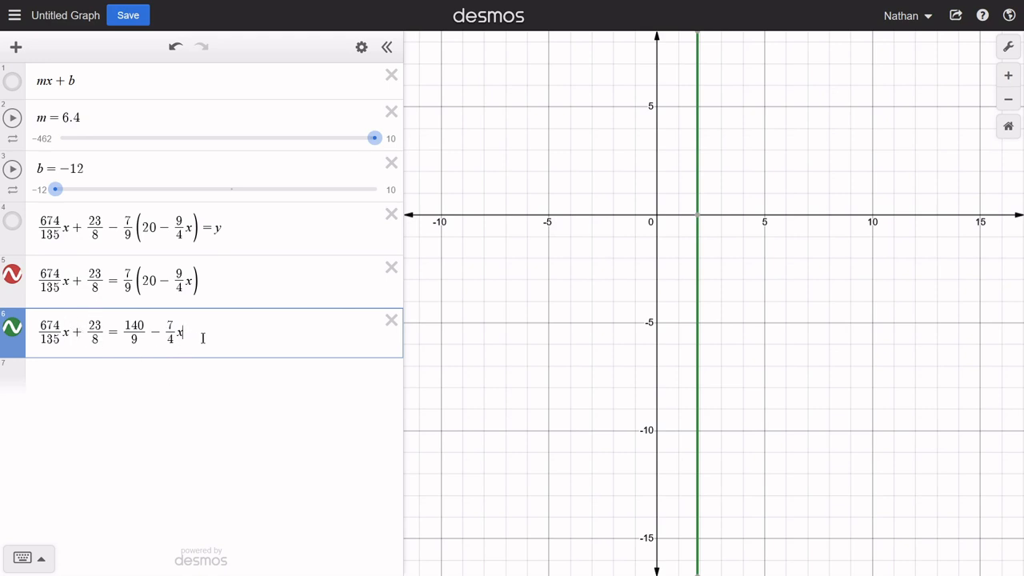
- Duplicate the distributed sixth-row equation into the empty seventh row
drag(203, 337, 42, 337)
key(ctrl+c)
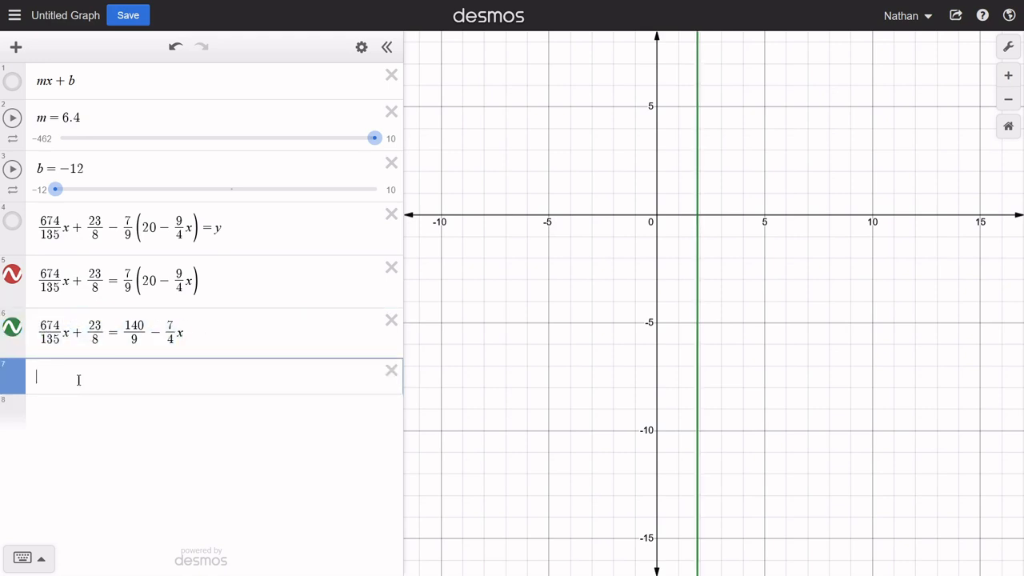
click(78, 383)
key(ctrl+v)
- Move the 7/4 x term in the seventh-row equation to the left side as + 7/4 x, removing it from the right side
click(66, 383)
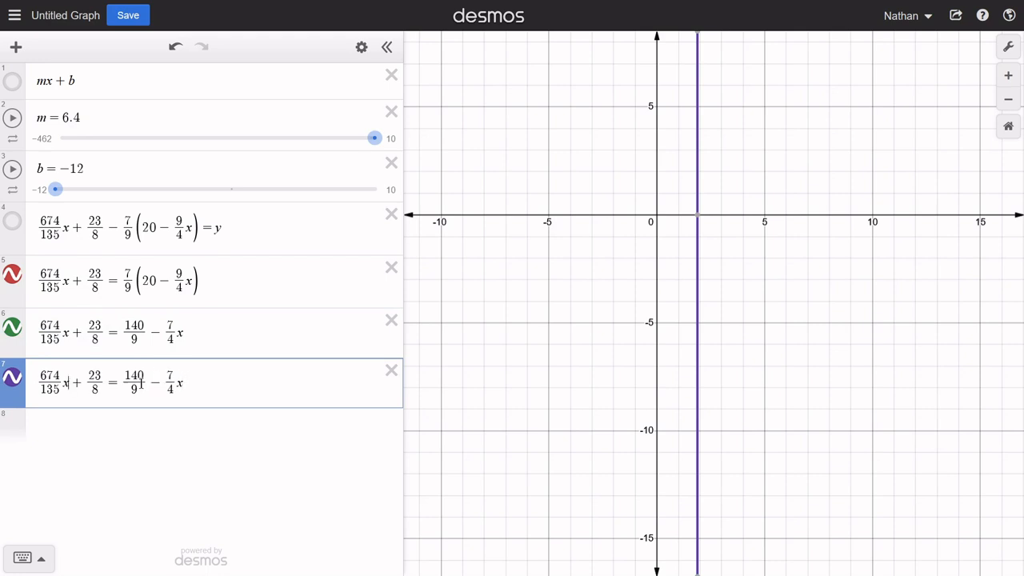
text(+7/4)
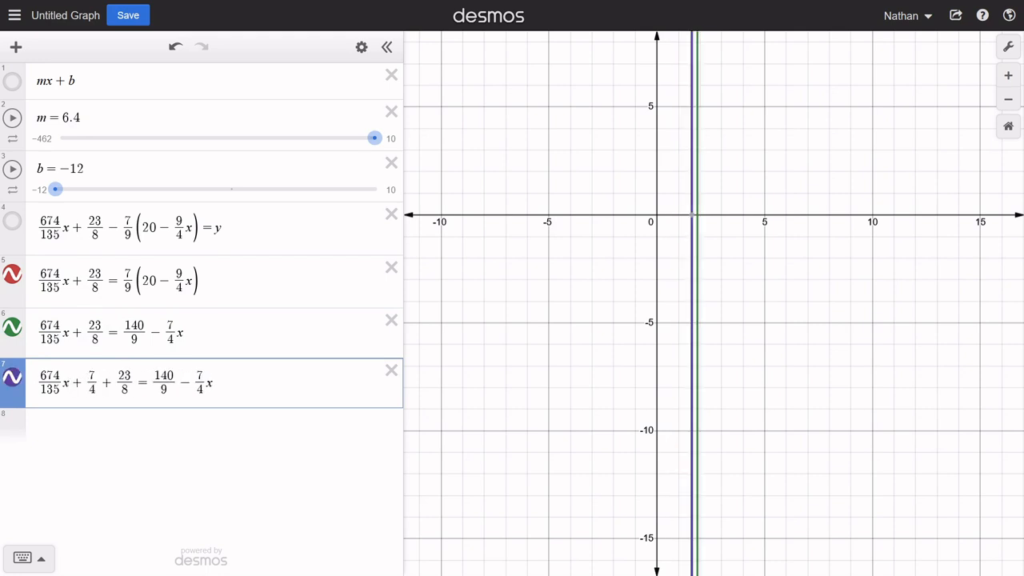
key(Right)
text(x)
click(239, 387)
key(BackSpace)
key(BackSpace)
key(BackSpace)
key(BackSpace)
key(BackSpace)
key(BackSpace)
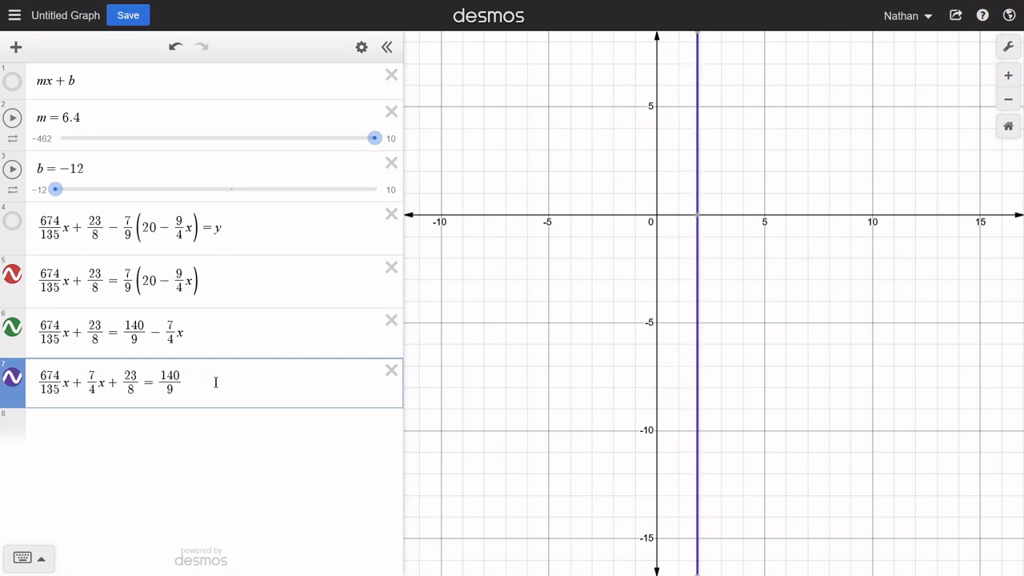
- Move 23/8 to the seventh equation's right side as − 23/8, and toggle its line off and on to compare graphs
text(-23/)
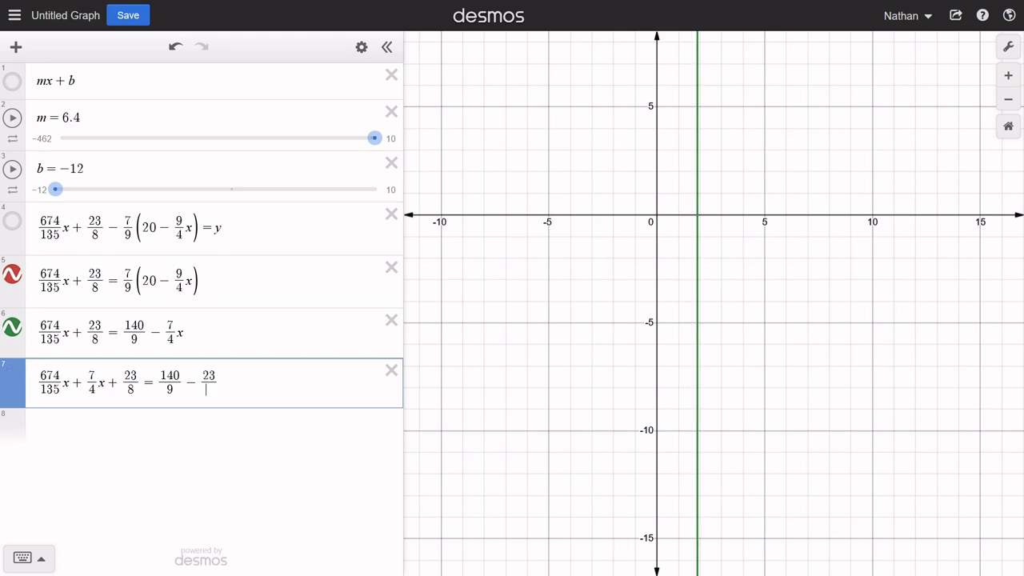
text(8)
click(138, 383)
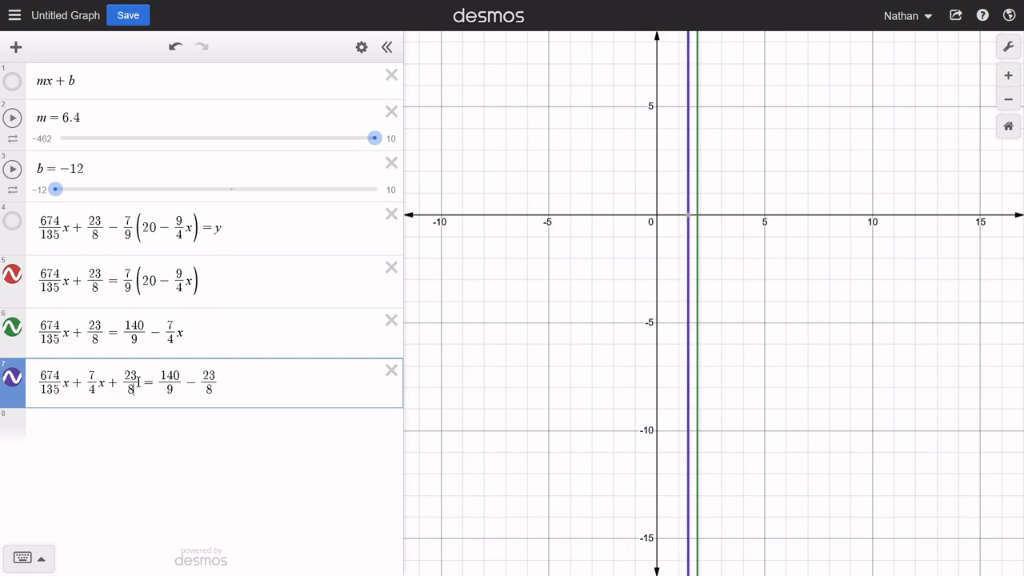
key(BackSpace)
key(BackSpace)
key(BackSpace)
key(BackSpace)
key(BackSpace)
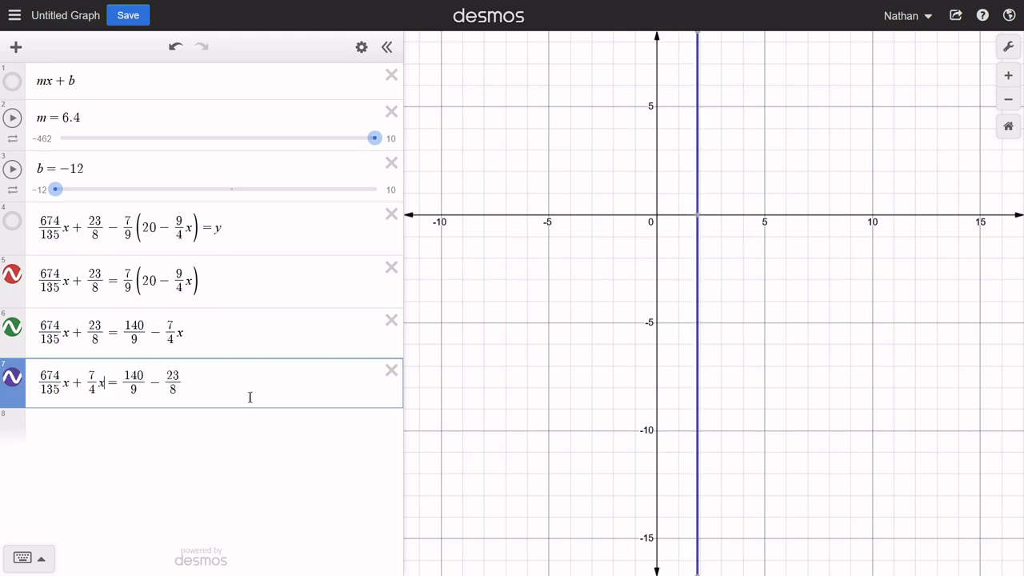
click(17, 378)
click(17, 378)
- Try calculating 135/5 in the empty eighth row, and clear it
click(164, 429)
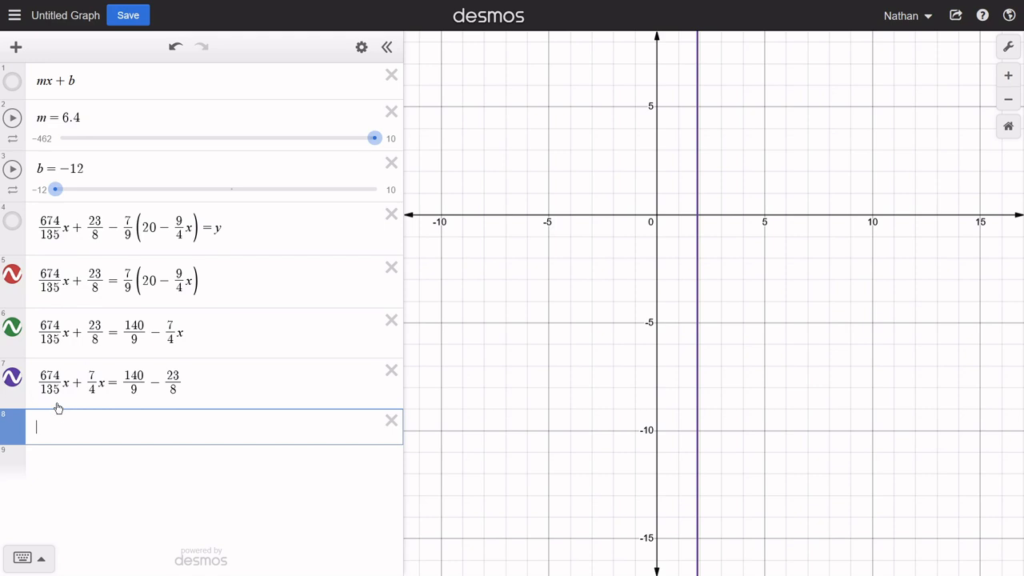
text(135/5)
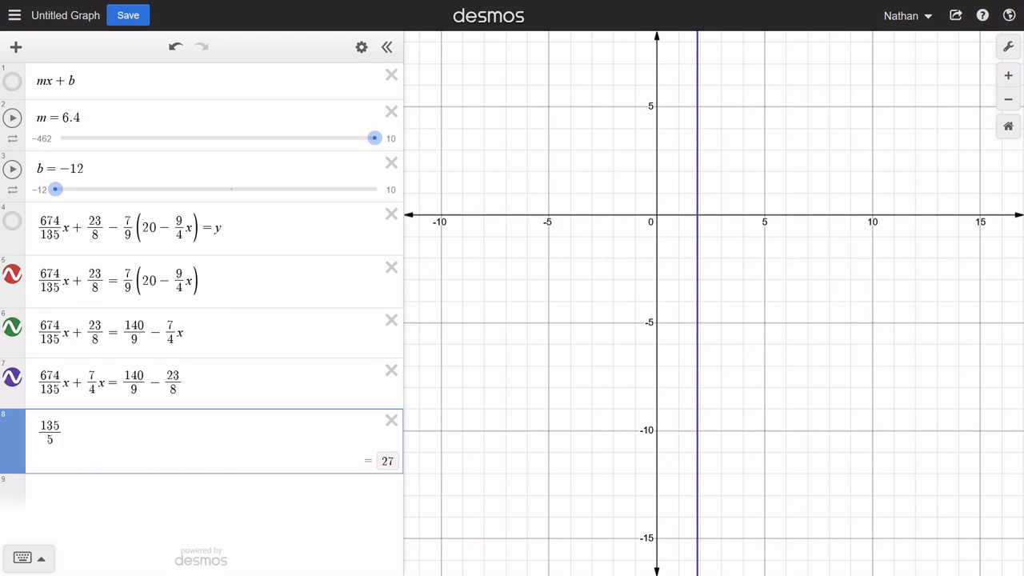
key(BackSpace)
key(BackSpace)
key(BackSpace)
key(BackSpace)
key(BackSpace)
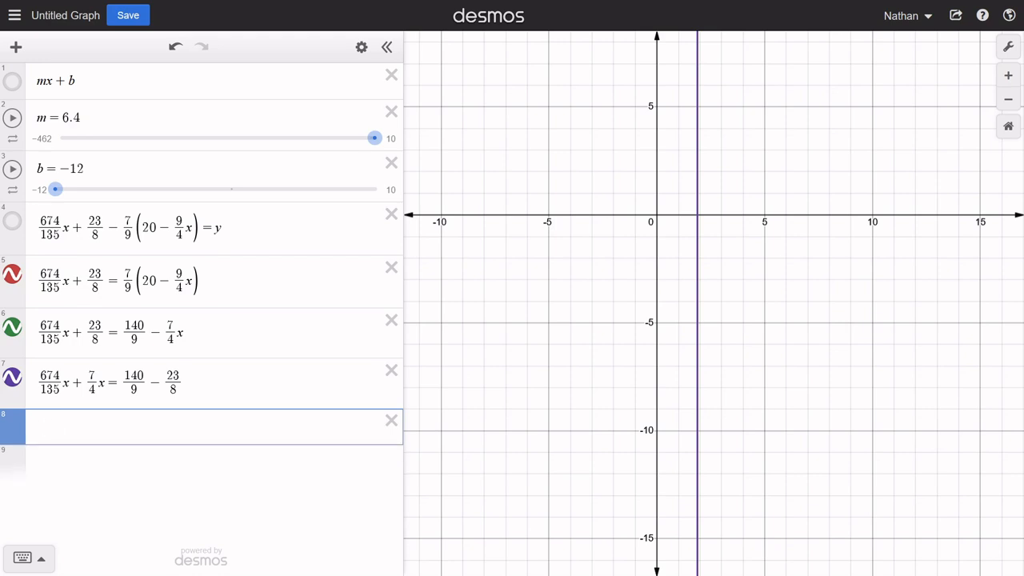
- Calculate the common denominator 135 · 4 below the seventh equation, and insert two empty rows above the calculation
text(135)
text(*4)
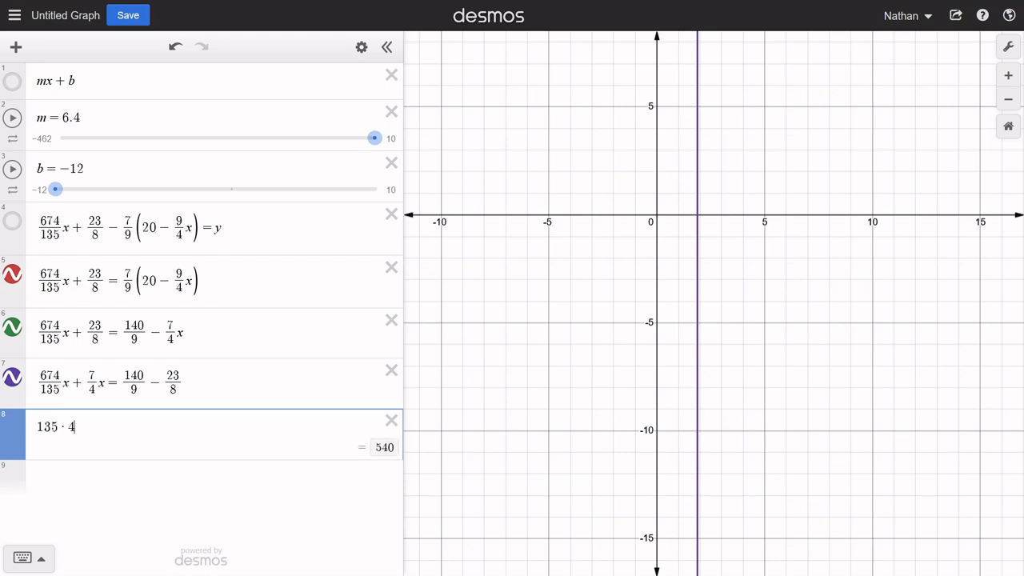
drag(38, 383, 99, 382)
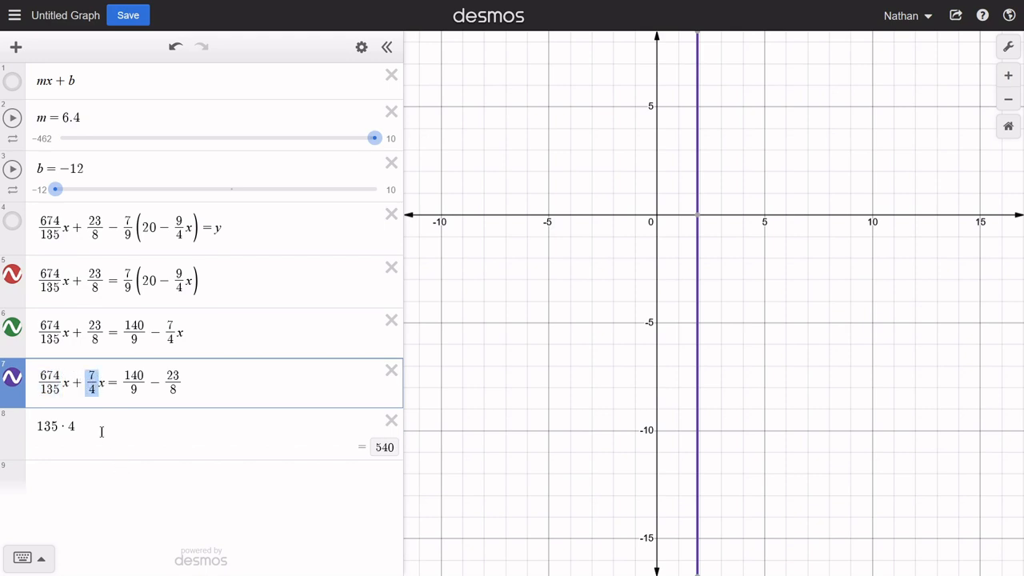
click(246, 374)
key(Return)
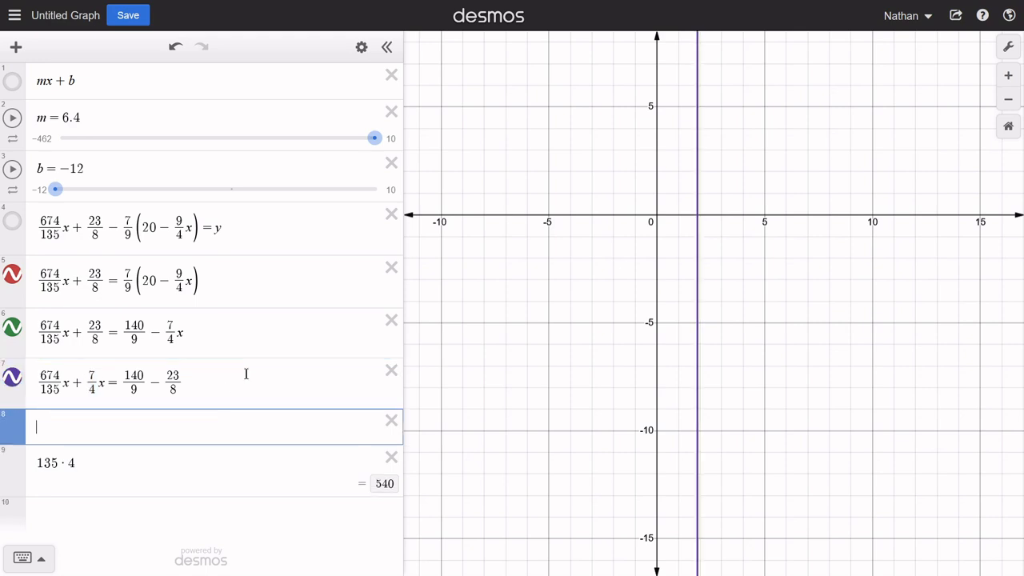
key(Return)
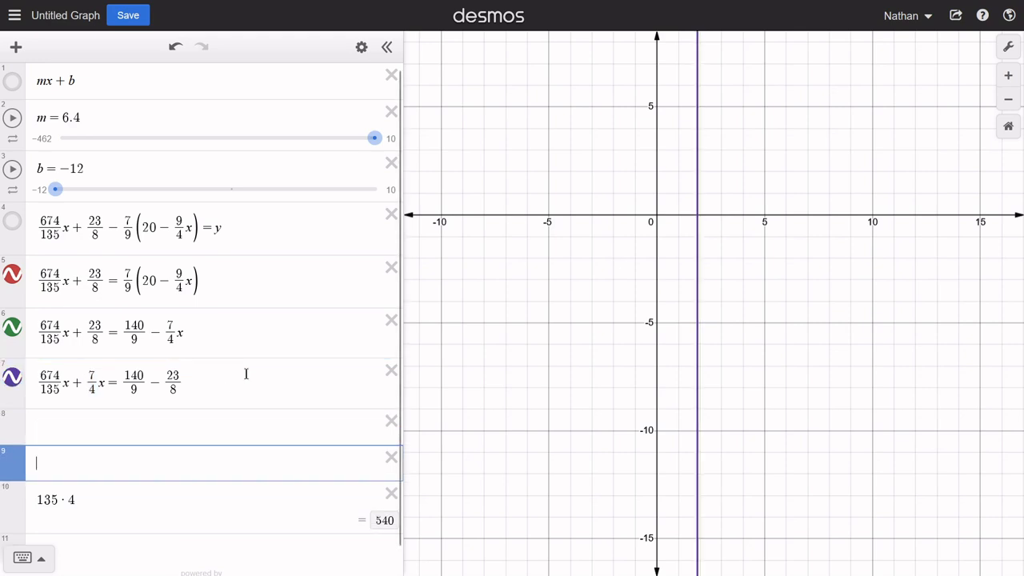
- Calculate the new numerators 674 · 4 and 7 · 135 in separate rows above the 135 · 4 calculation
text(674)
text(*4)
key(Return)
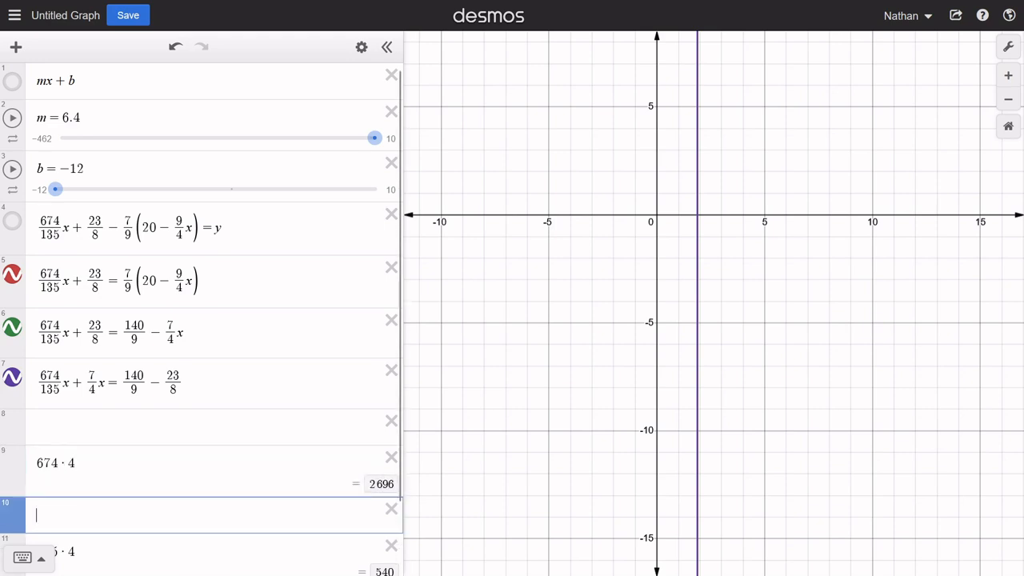
scroll(195, 374, down, 2)
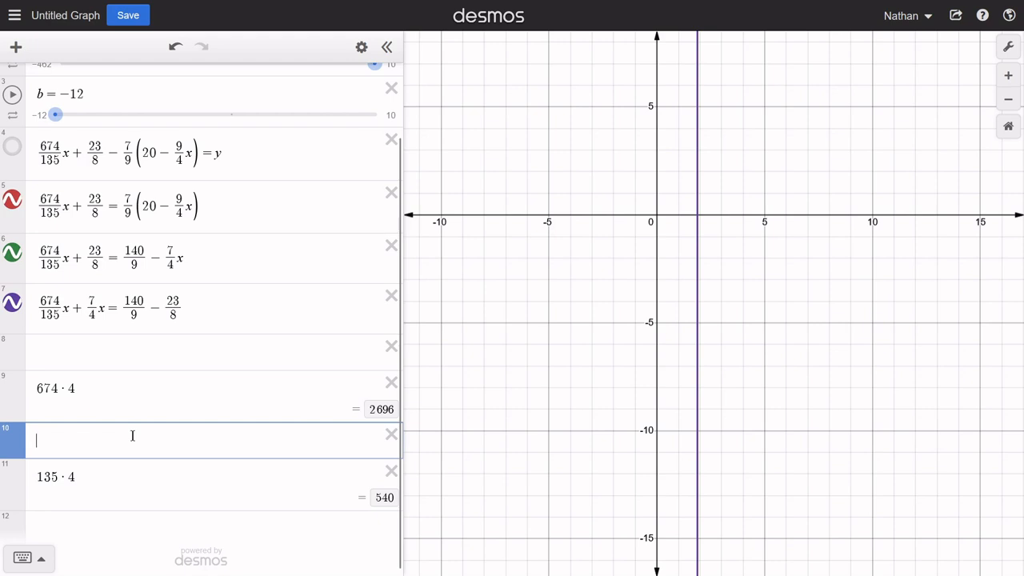
text(7)
text(*135)
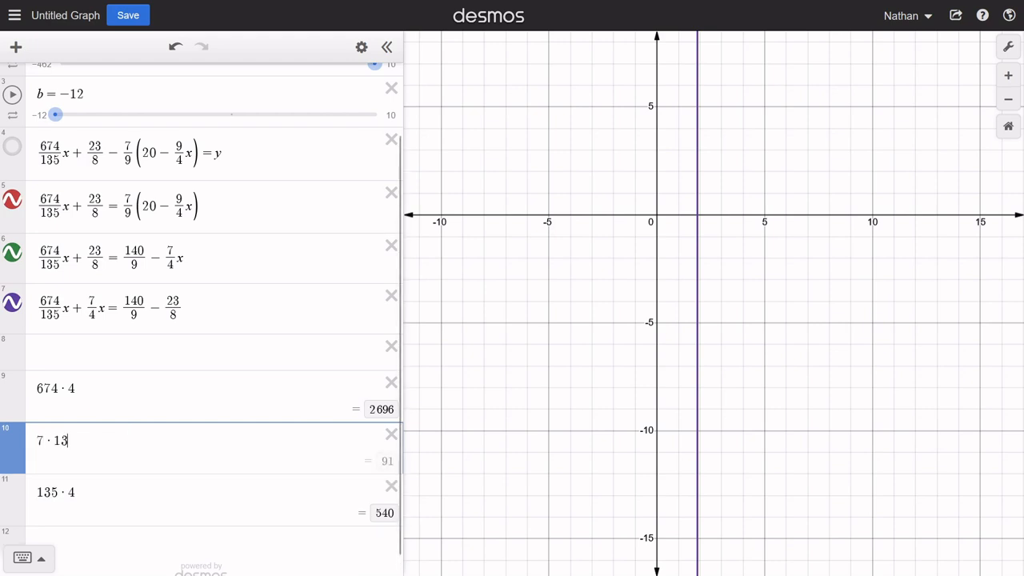
- Enter the fraction 2696/540 in the empty eighth row
key(Up)
key(Up)
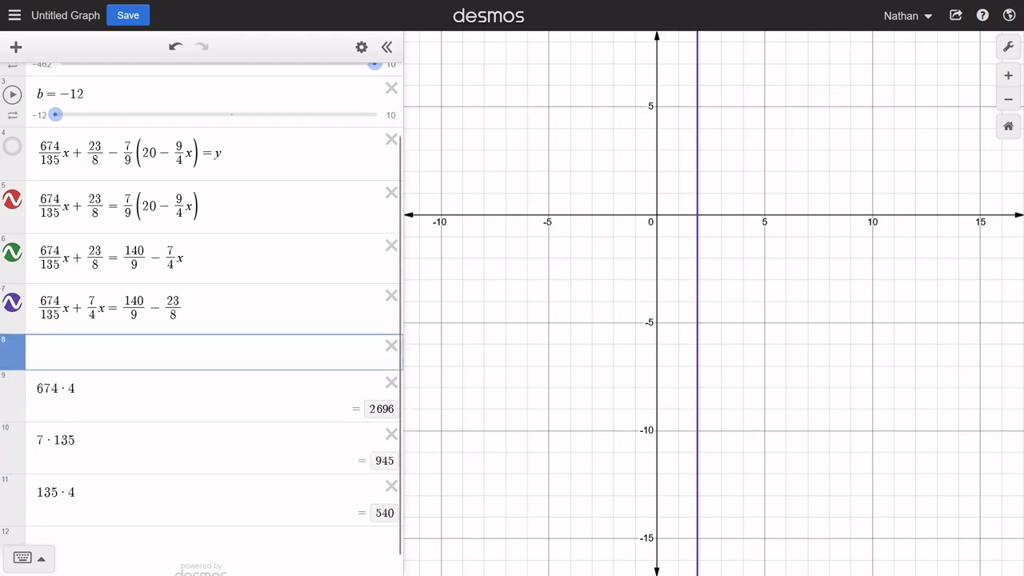
text(26696)
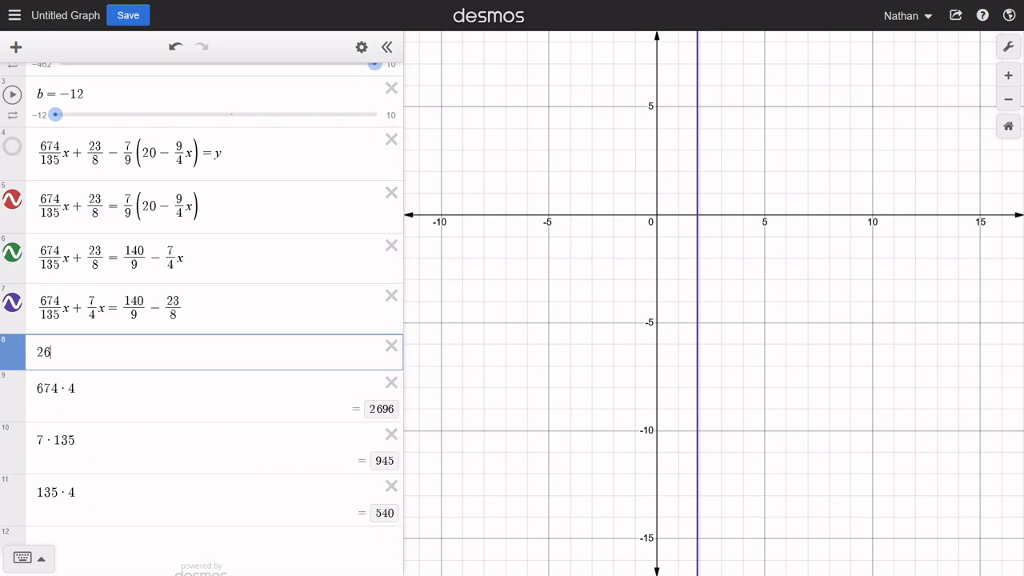
key(BackSpace)
key(BackSpace)
key(BackSpace)
text(696/)
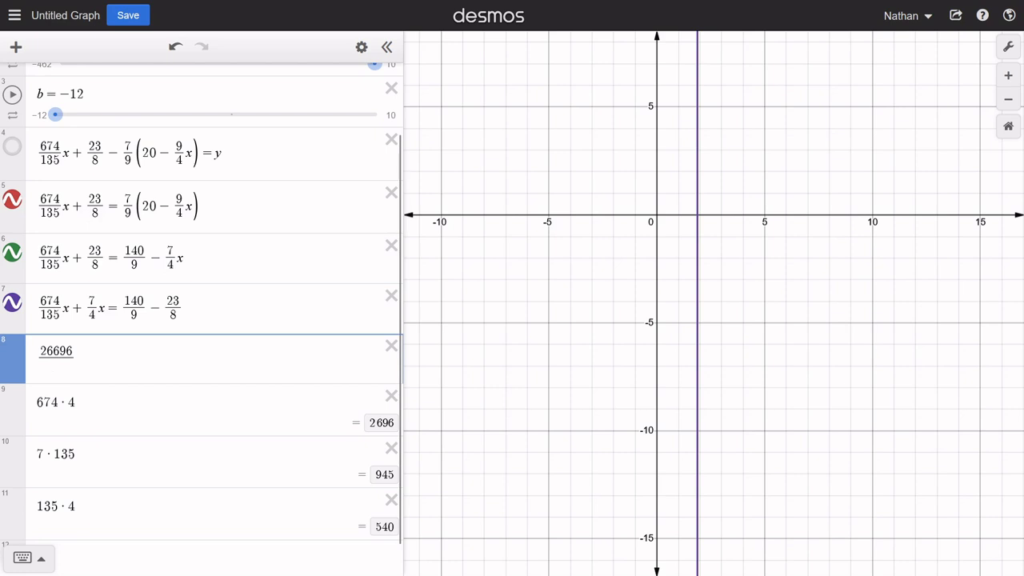
key(BackSpace)
key(BackSpace)
key(BackSpace)
key(BackSpace)
text(96/540)
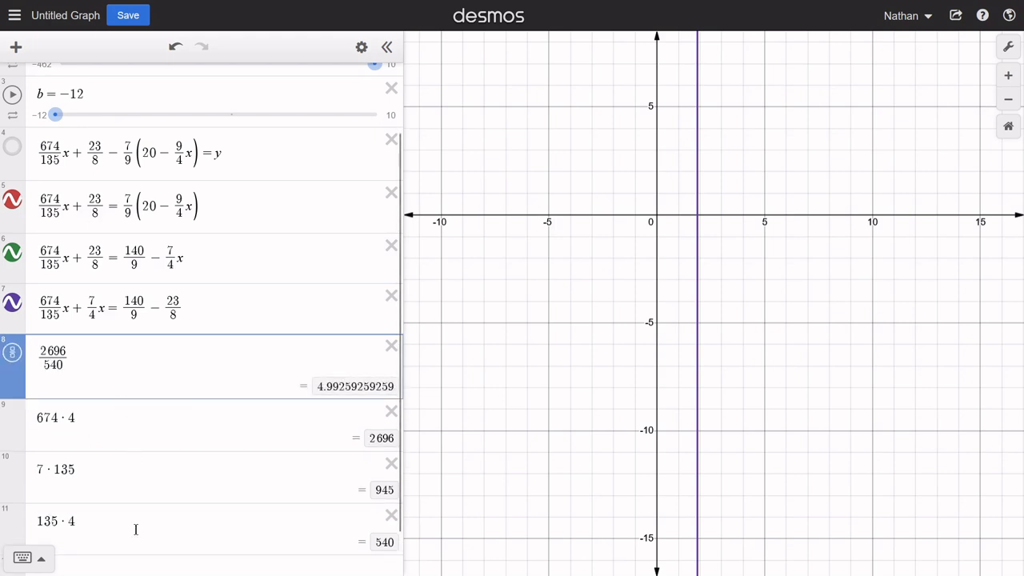
- Extend the eighth row to the left side 2696/540 x + 945/540 x, followed by an equals sign
click(103, 360)
text(+)
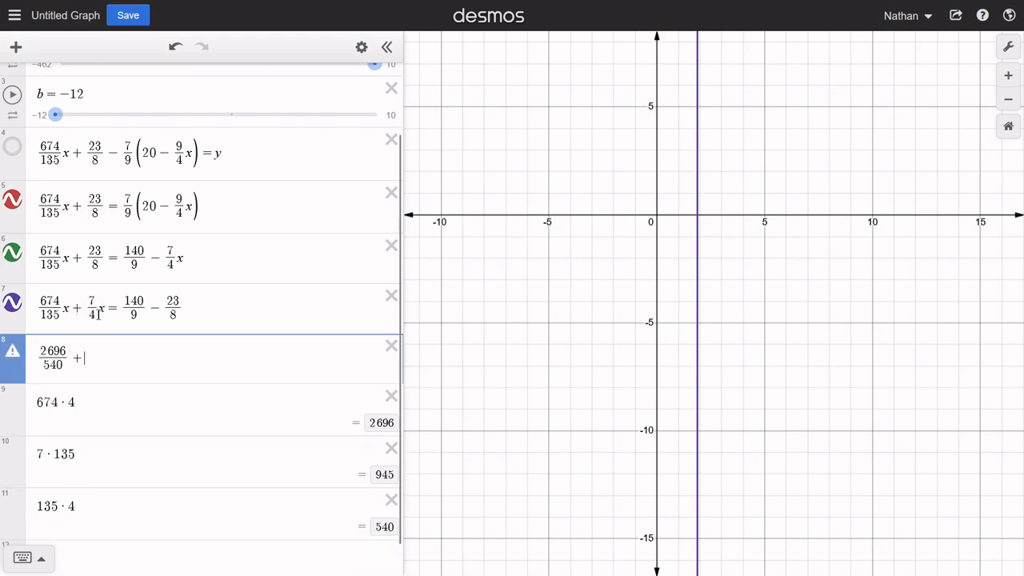
click(70, 360)
text(x)
key(Right)
text(945/540)
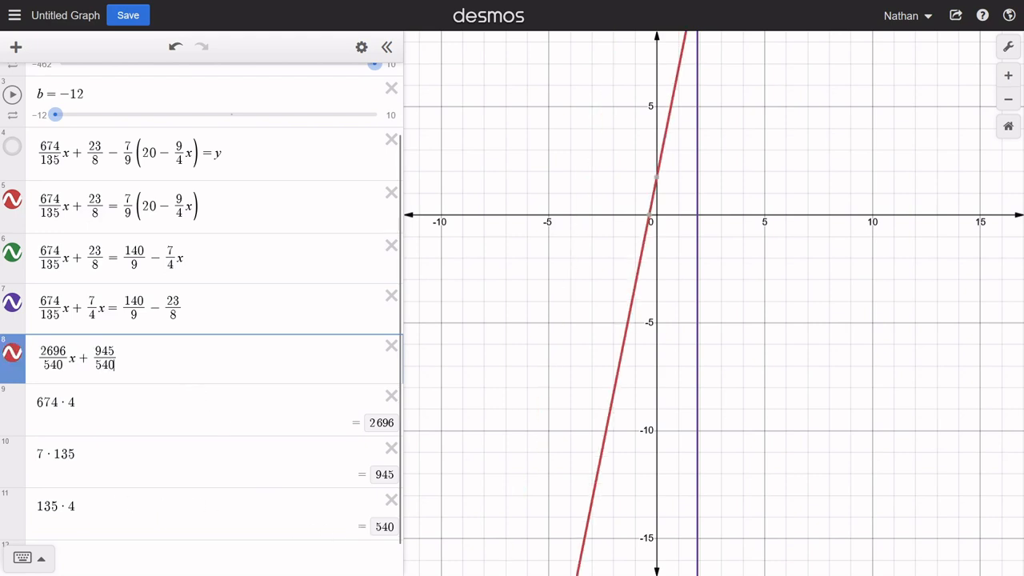
key(Right)
text(x=)
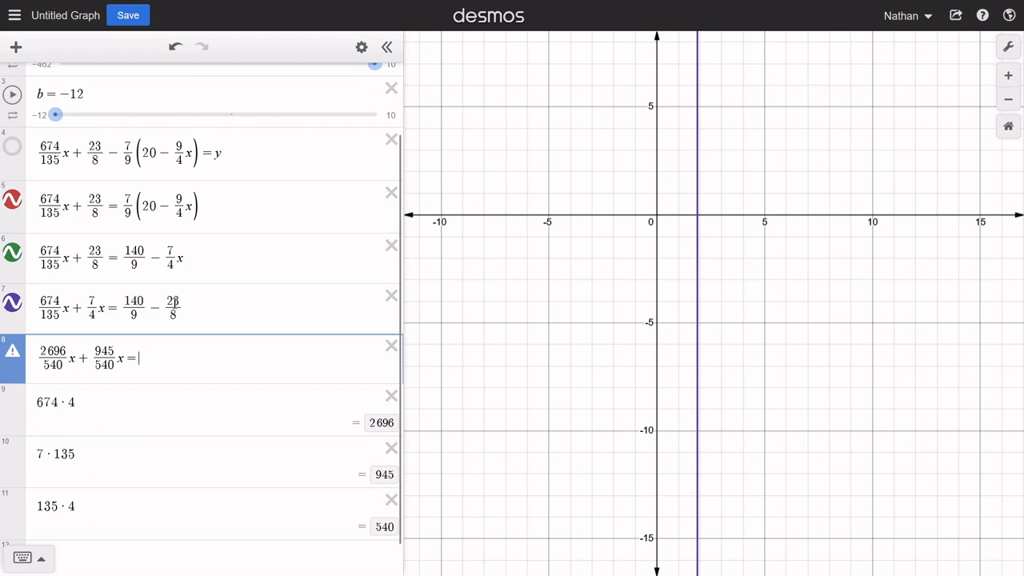
- Replace the two numerator calculations with 140 · 8 and 23 · 9, and delete the 135 · 4 row
drag(102, 402, 17, 404)
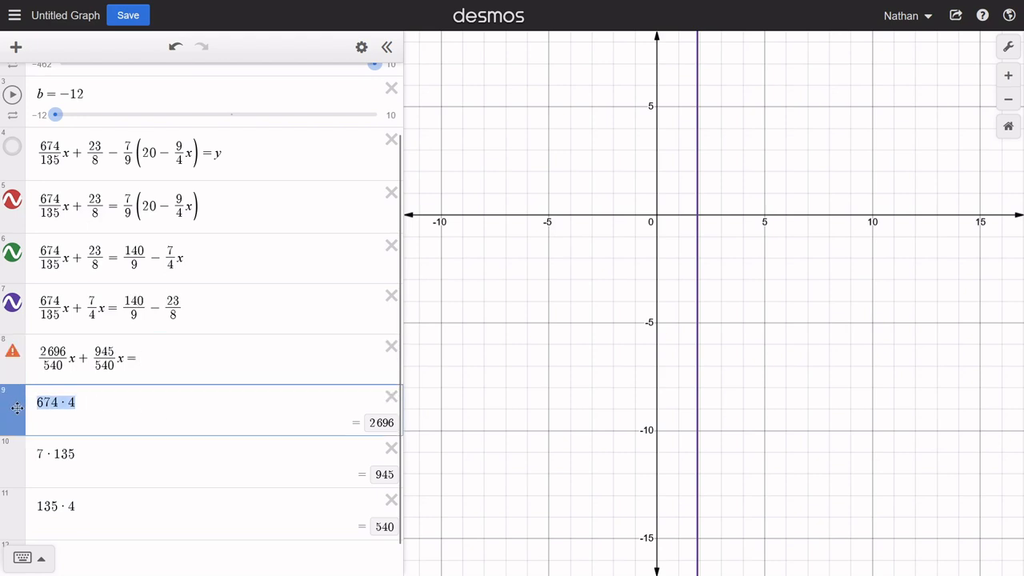
text(140*8)
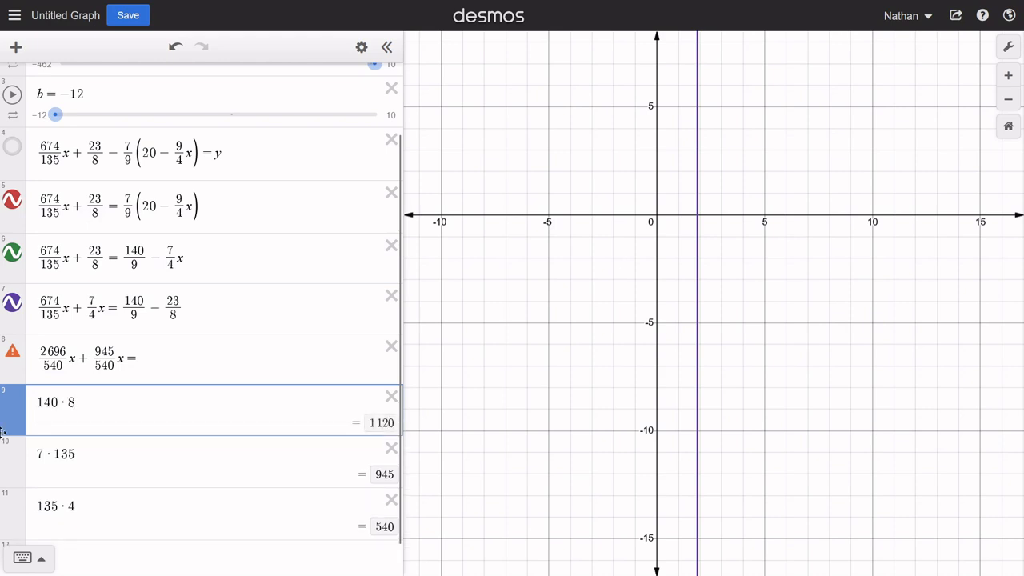
drag(103, 459, 10, 456)
text(2)
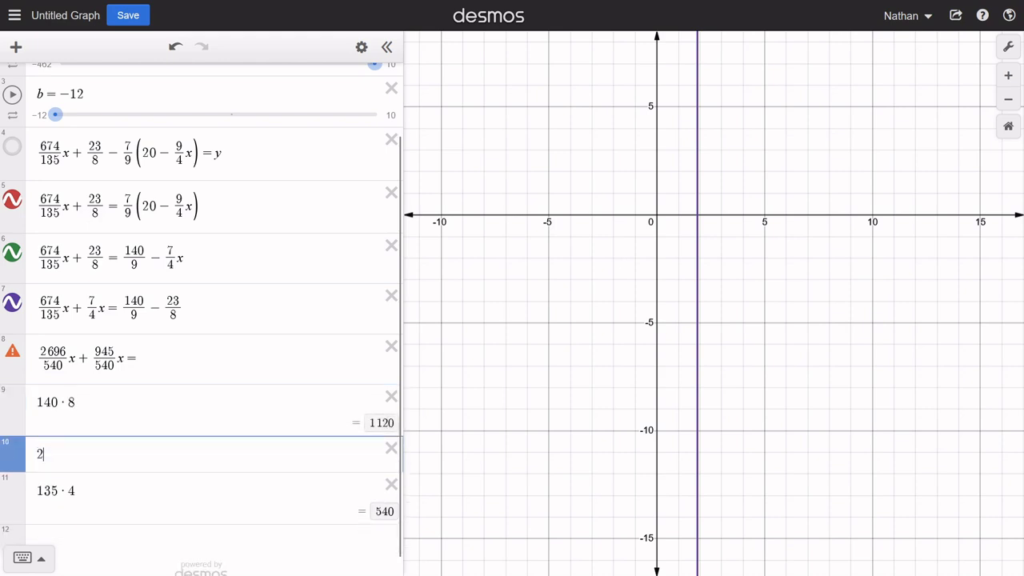
text(3*9)
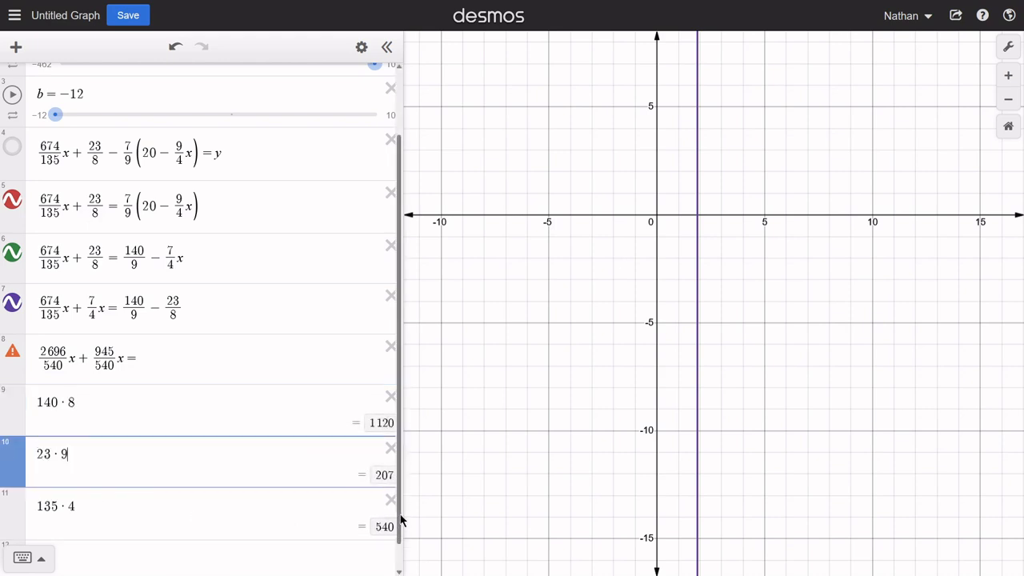
click(391, 501)
- Complete the eighth-row equation with the right side 1120/72 − 207/72, and hide its line to compare it with the others
click(193, 373)
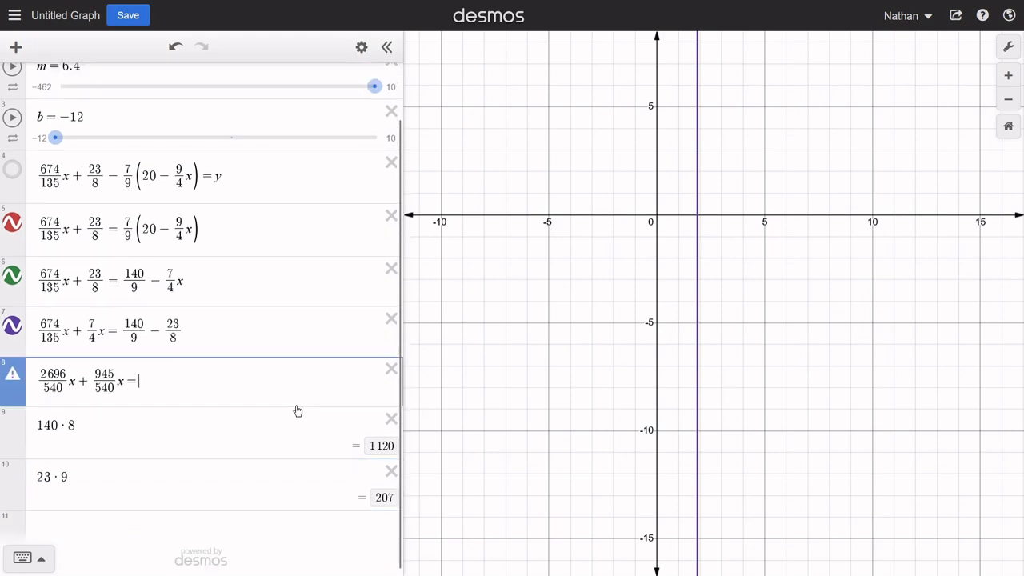
text(1120)
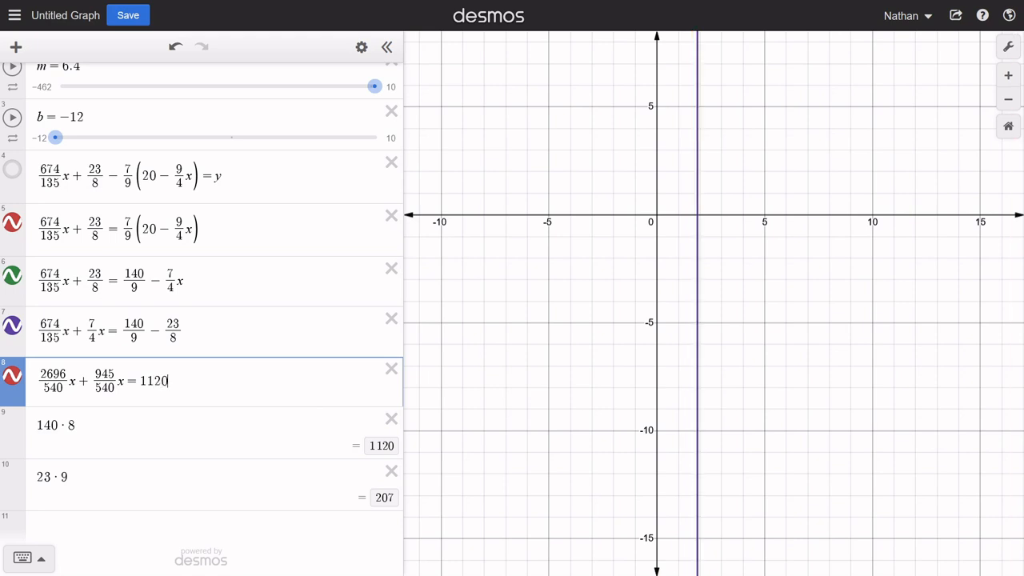
text(/72)
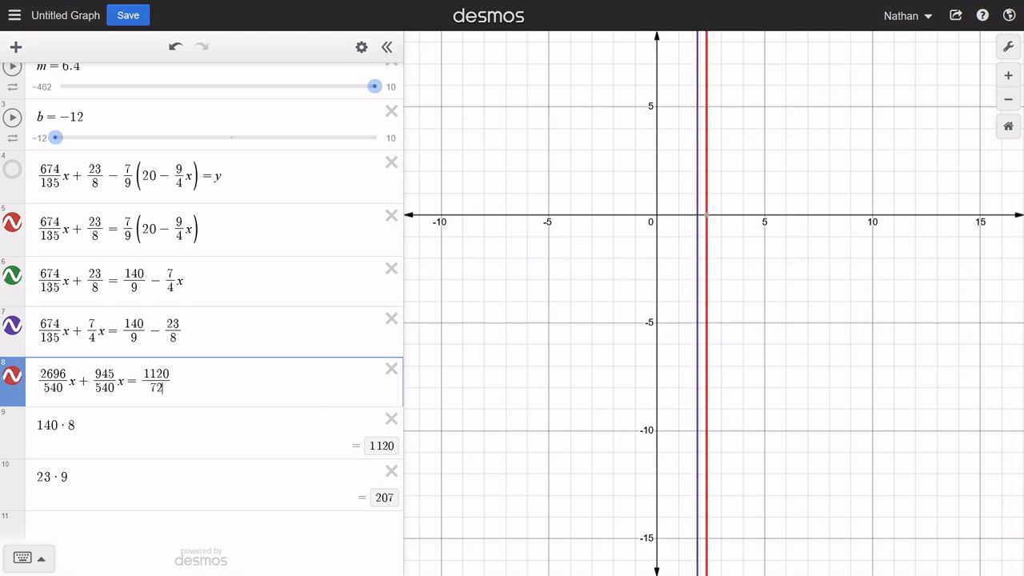
key(Right)
text(-)
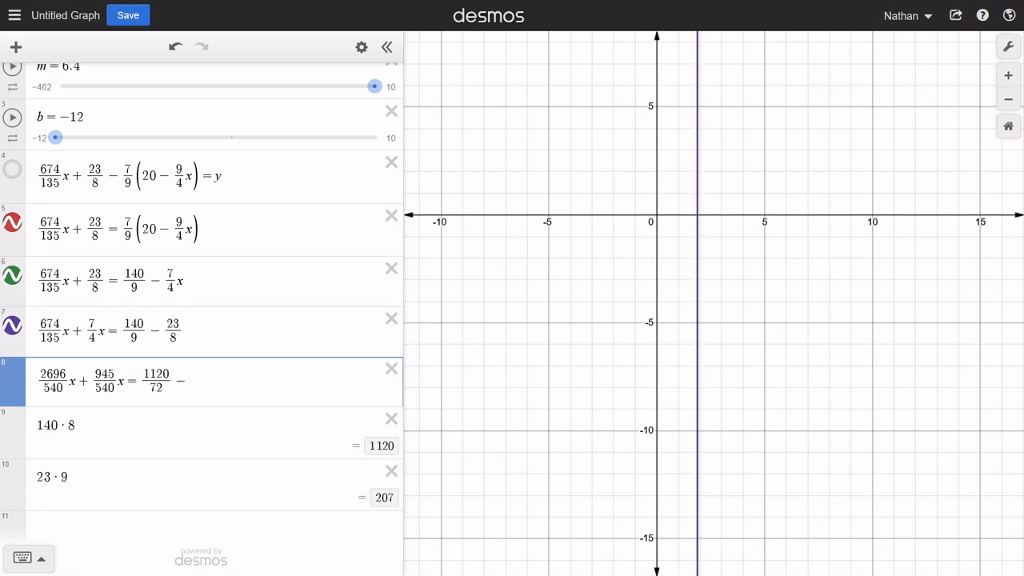
text(207/)
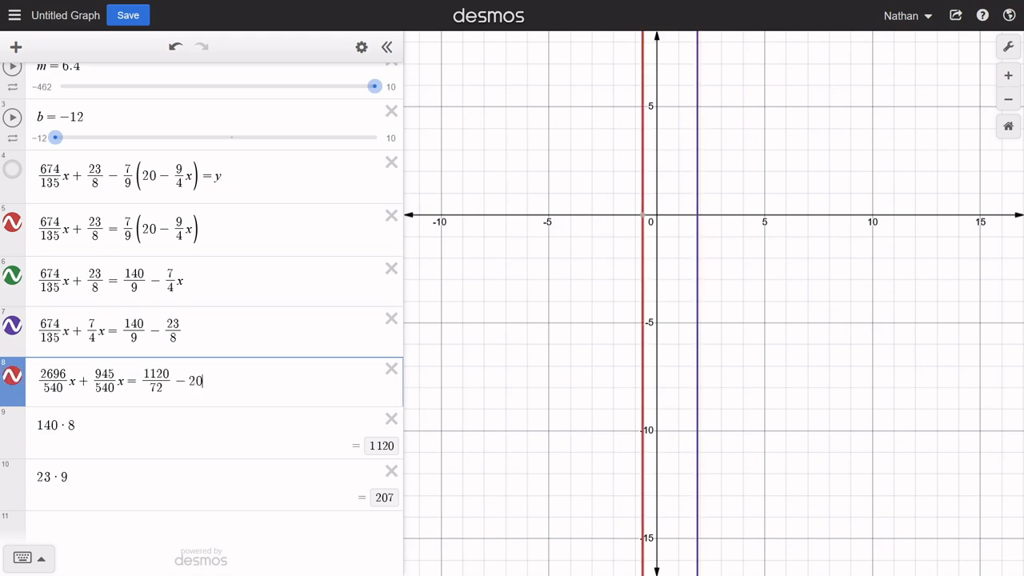
text(72)
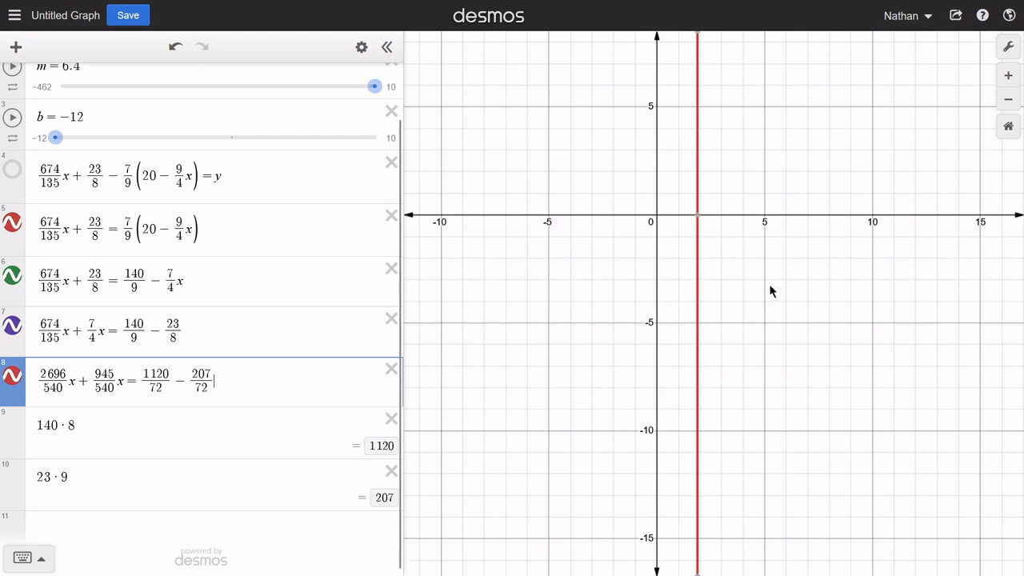
click(12, 376)
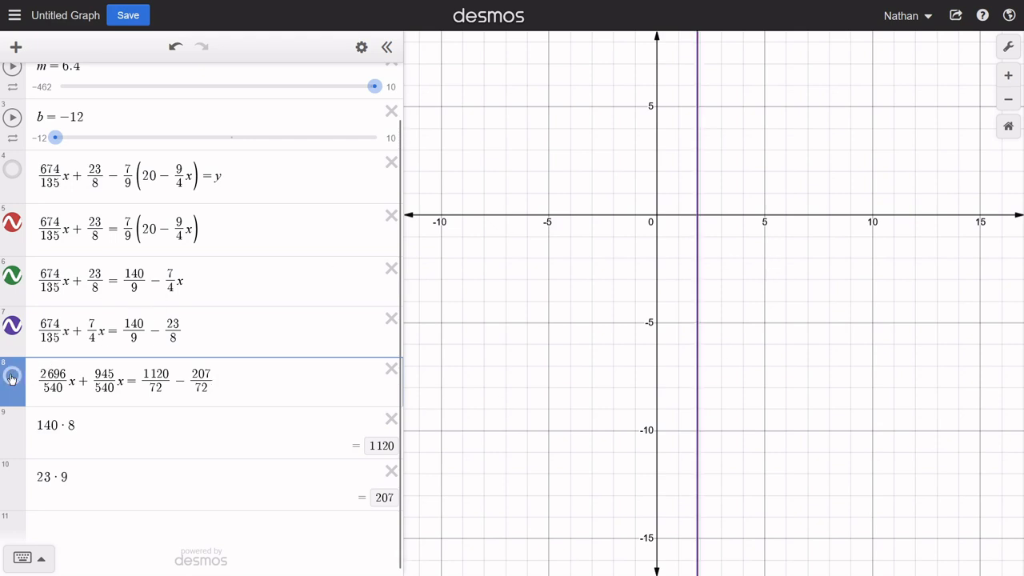
- Show the eighth equation's line again and delete the 140 · 8 and 23 · 9 rows, keeping the eighth equation
click(12, 376)
click(12, 376)
click(12, 376)
click(392, 419)
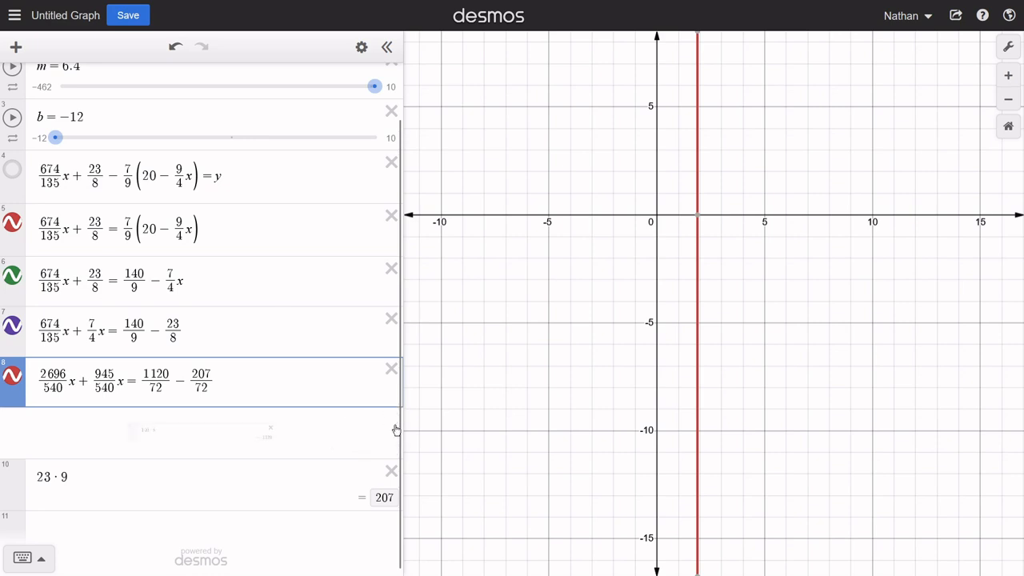
click(393, 422)
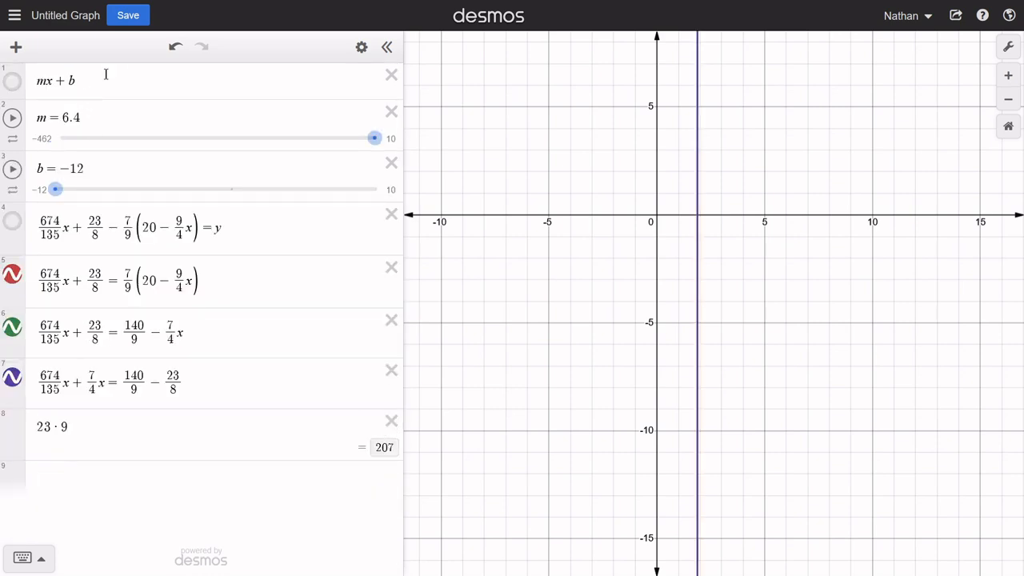
click(175, 47)
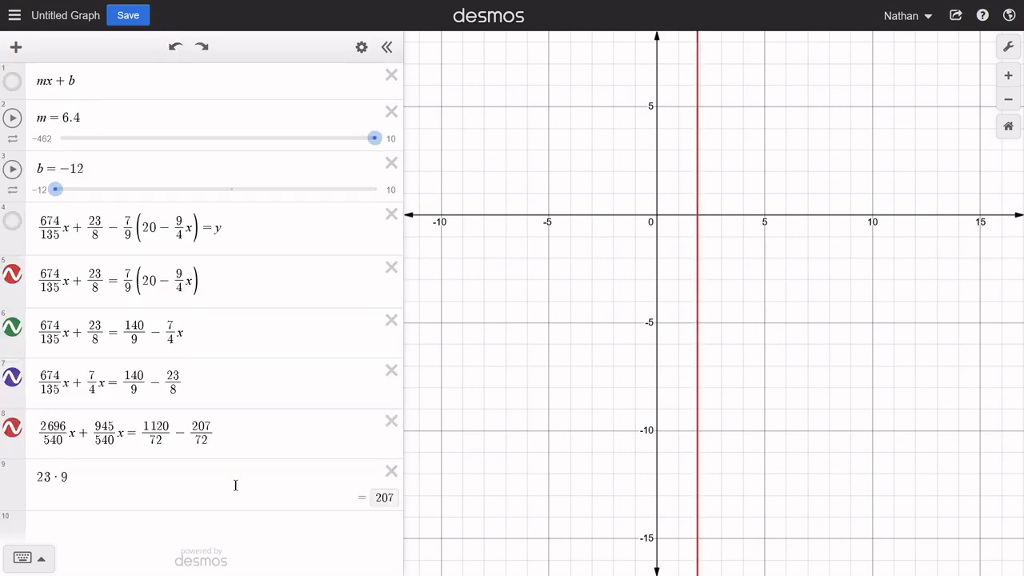
click(391, 472)
click(229, 478)
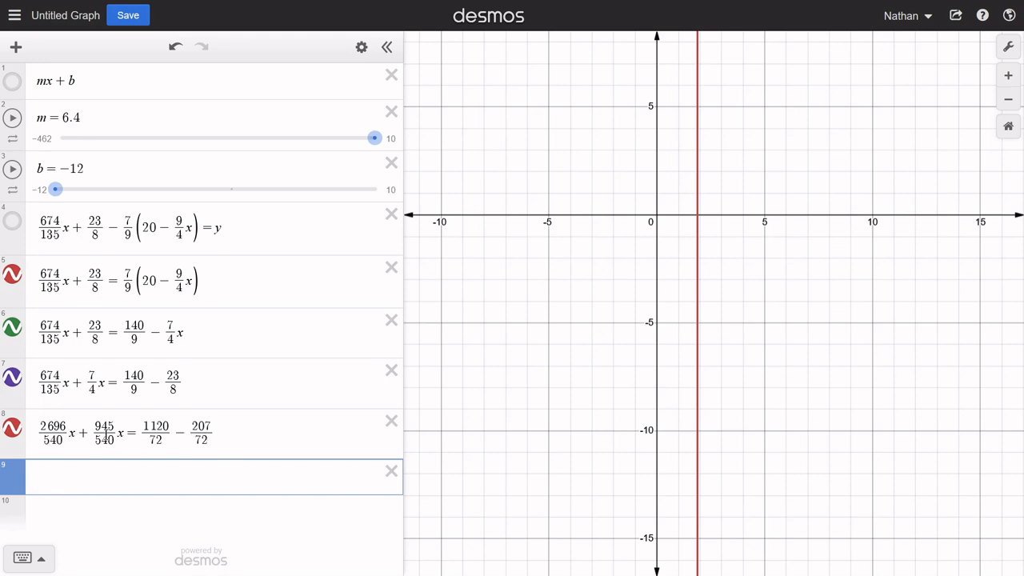
- Calculate 2696 + 945 in a new tenth row, leaving the ninth row empty
click(101, 515)
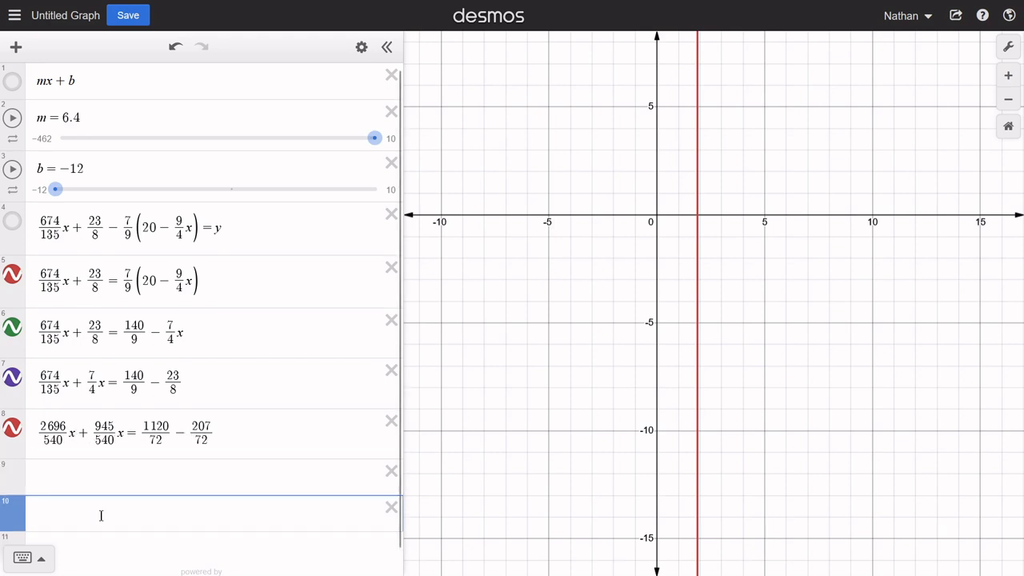
text(2696 )
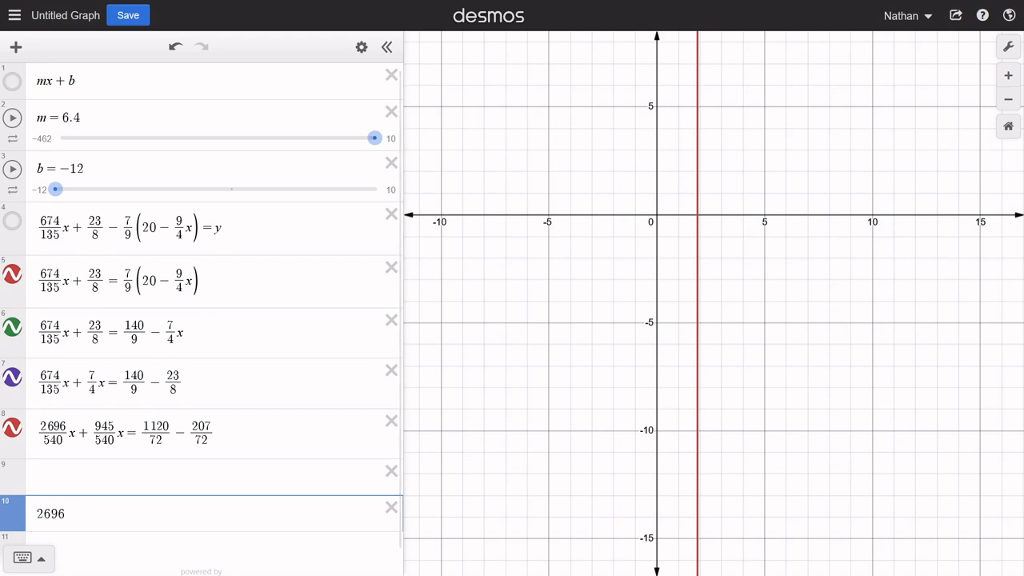
text(+ 945)
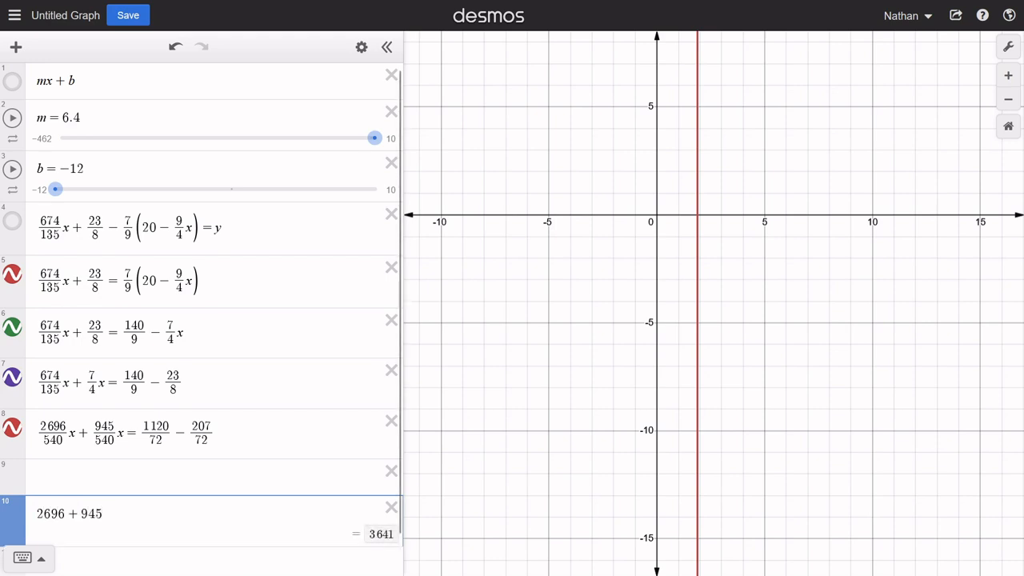
- Enter the left side 3641/540 x in the ninth row, followed by an equals sign
click(91, 477)
text(3)
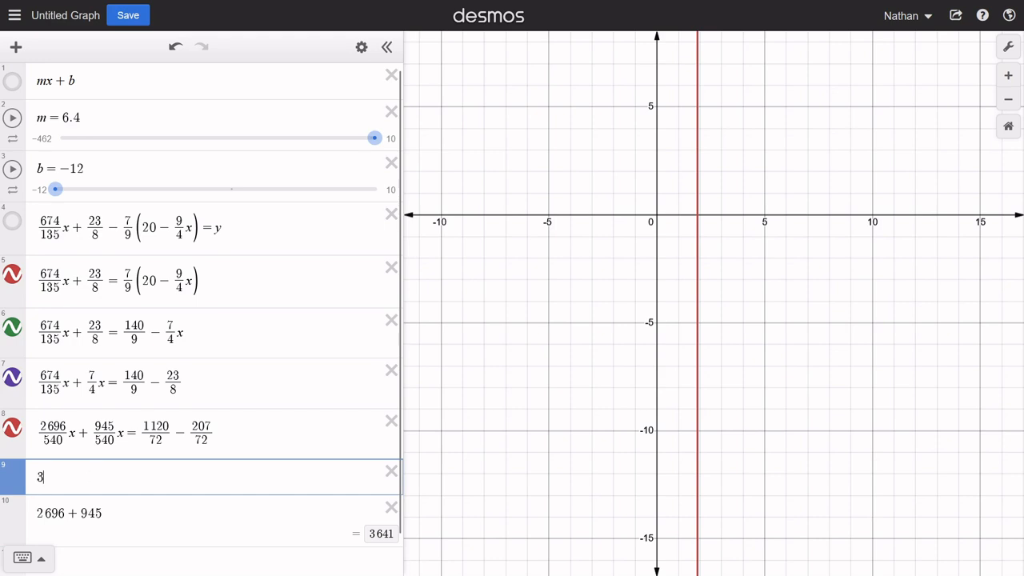
text(641/5)
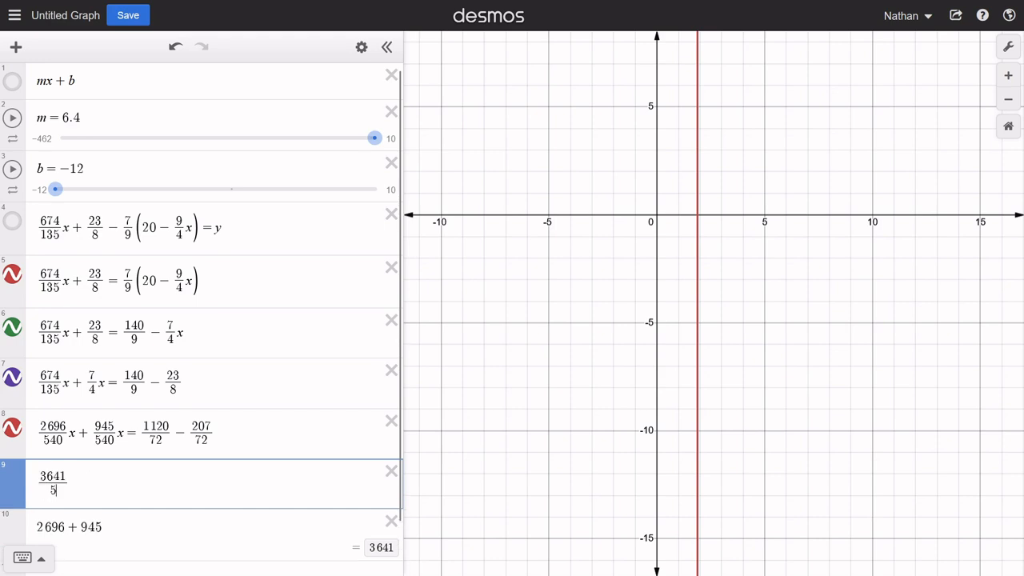
text(40)
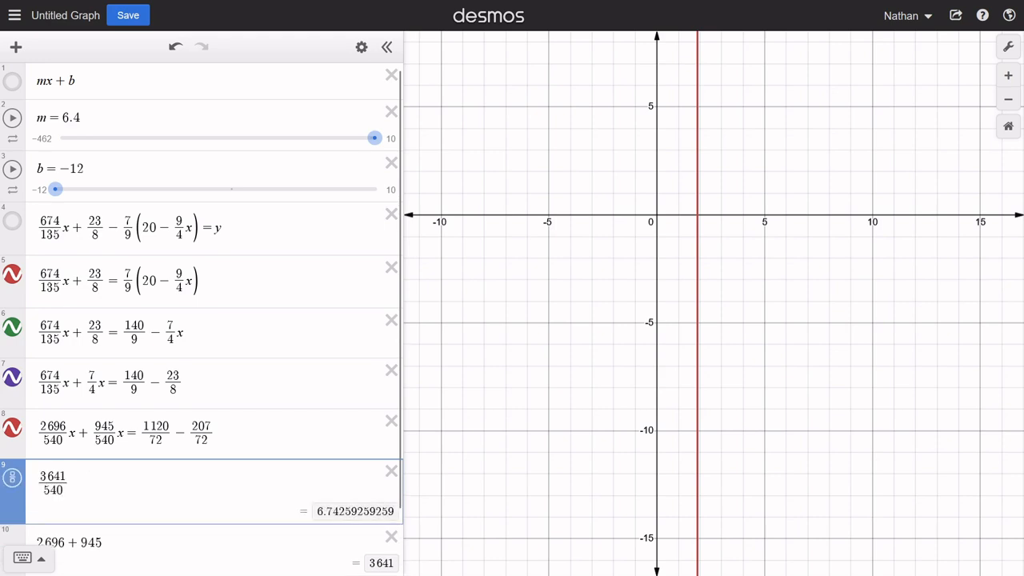
key(Right)
text(x )
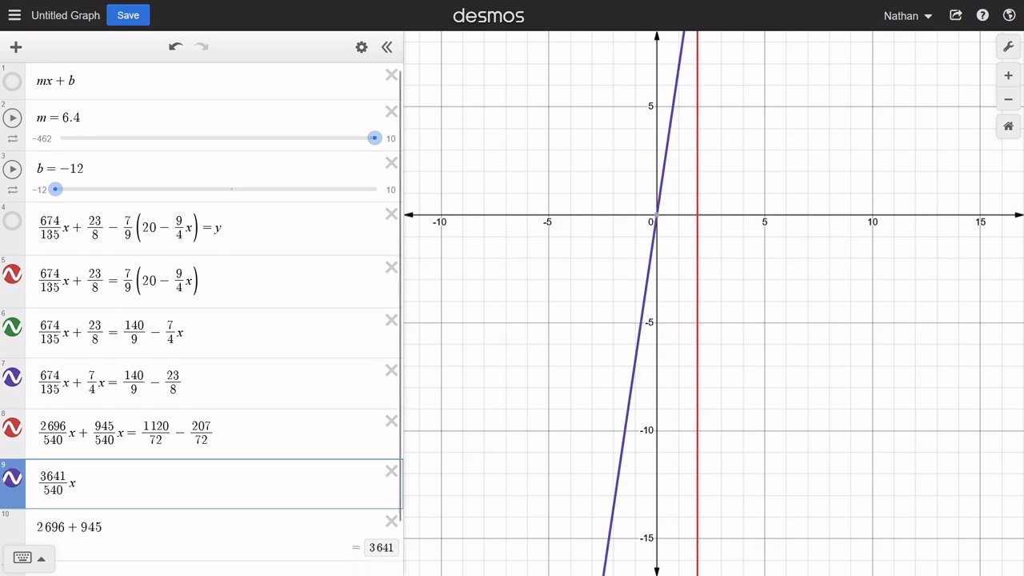
text(=)
- Replace the tenth-row calculation with 1120 − 207
scroll(192, 430, down, 1)
click(119, 492)
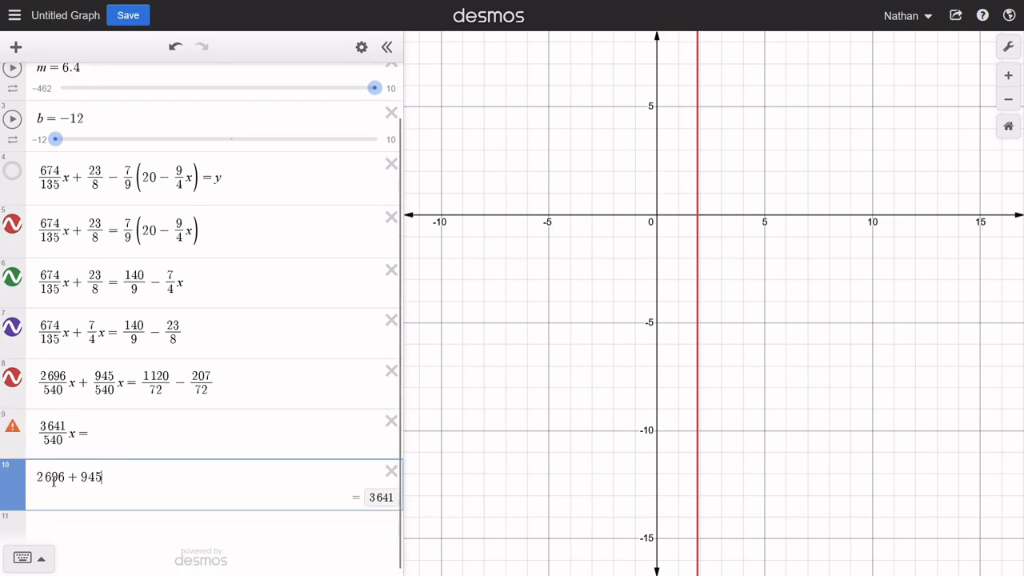
drag(101, 478, 22, 479)
text(1)
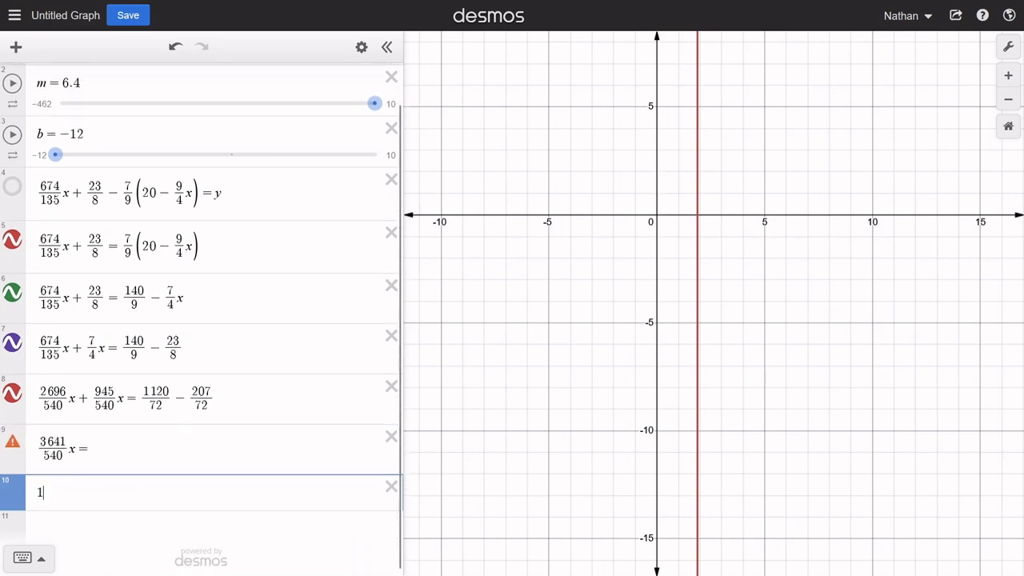
text(120)
text(-207)
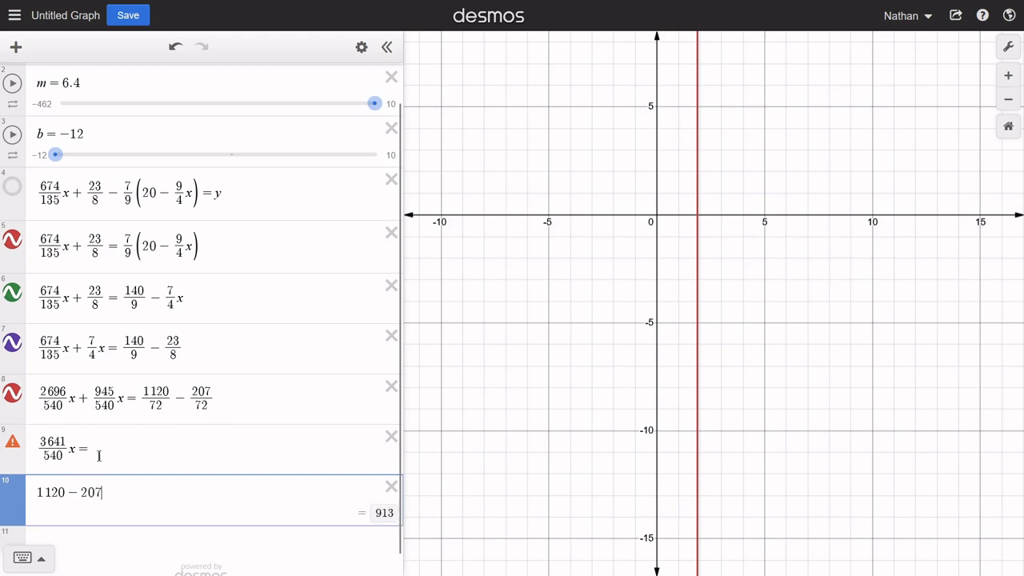
- Complete the ninth-row equation with the right side 913/72
click(152, 448)
text(9)
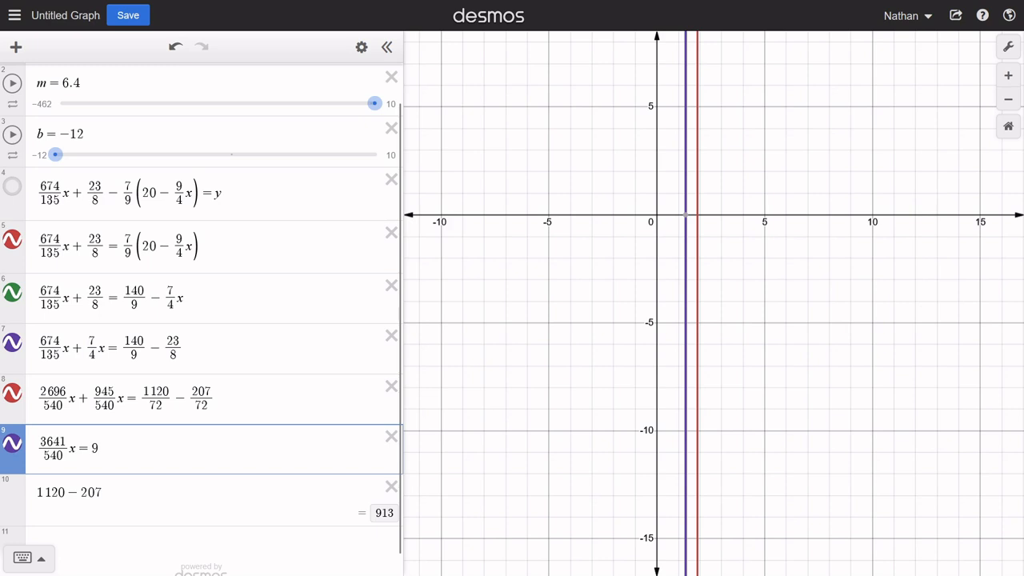
text(13/72)
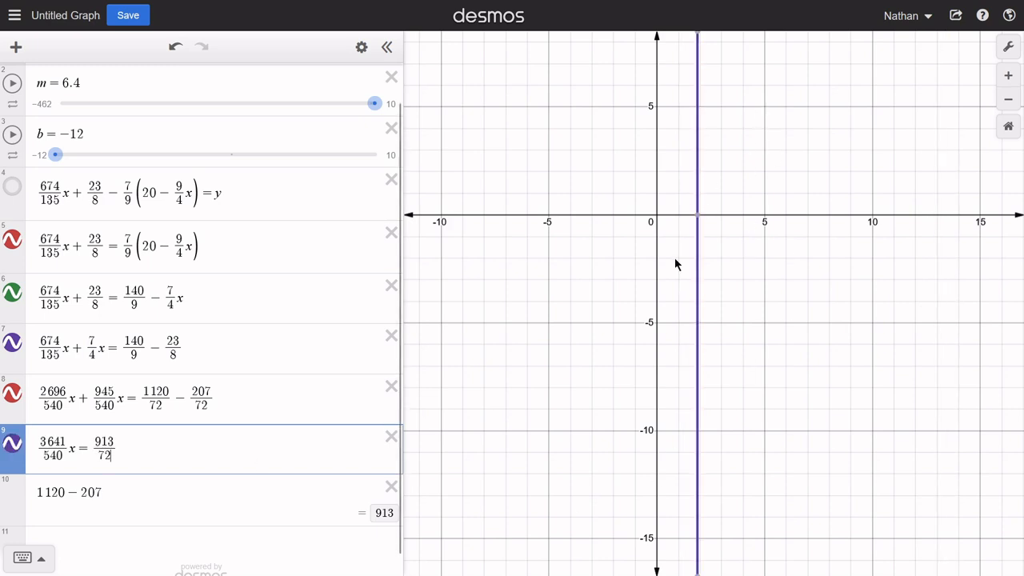
- Hide and show the ninth equation's line to compare it with the others, and delete the 1120 − 207 row
click(13, 442)
click(13, 442)
click(390, 486)
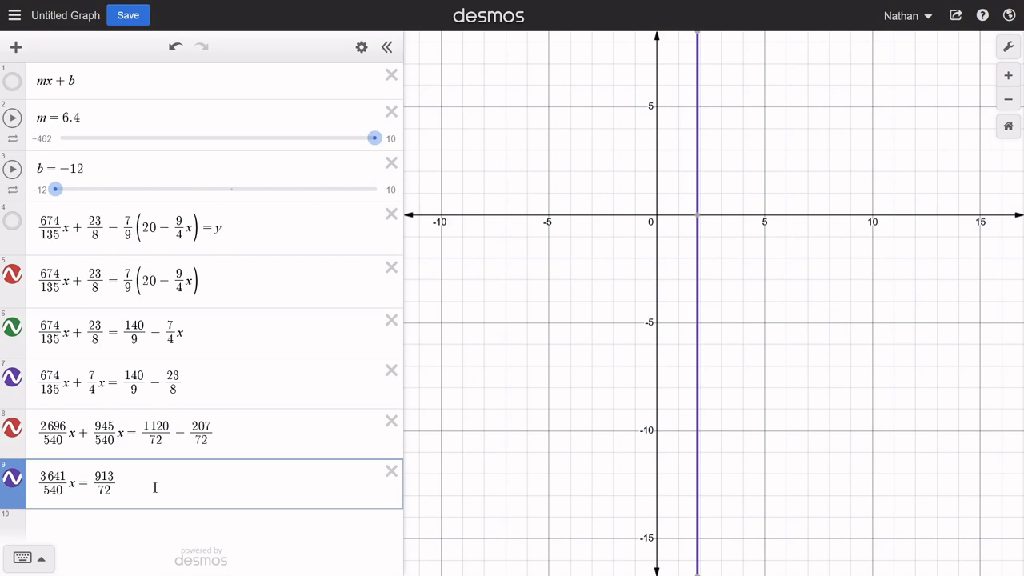
- Enter the solution x = 913/72 · 540/3641 in the tenth row
click(115, 521)
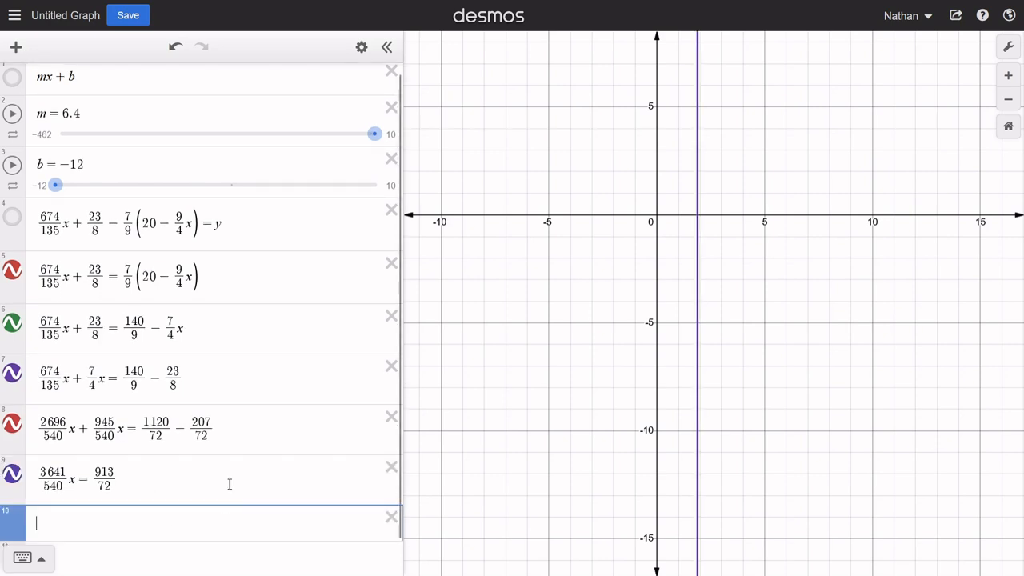
text(x=)
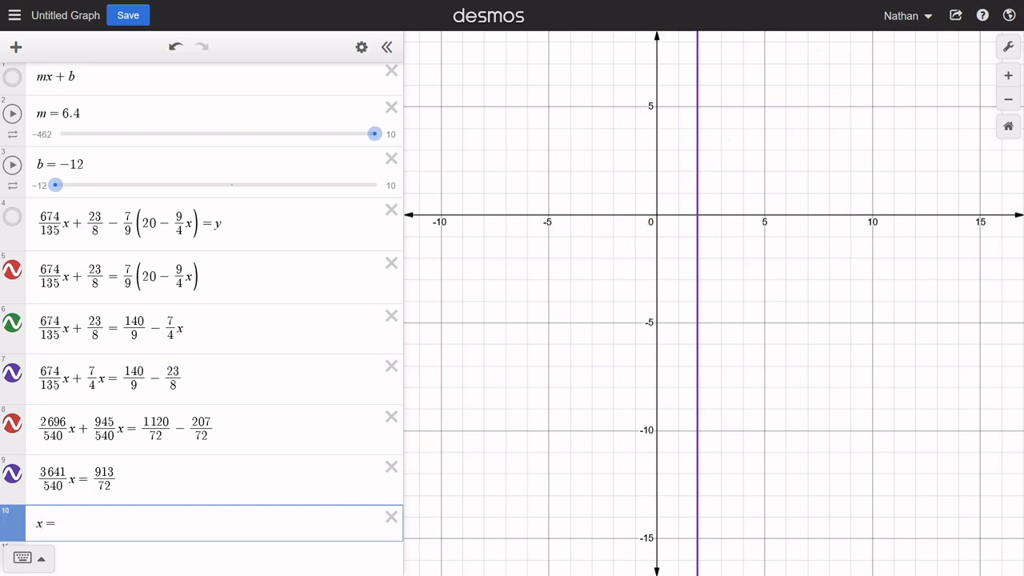
text(913/7)
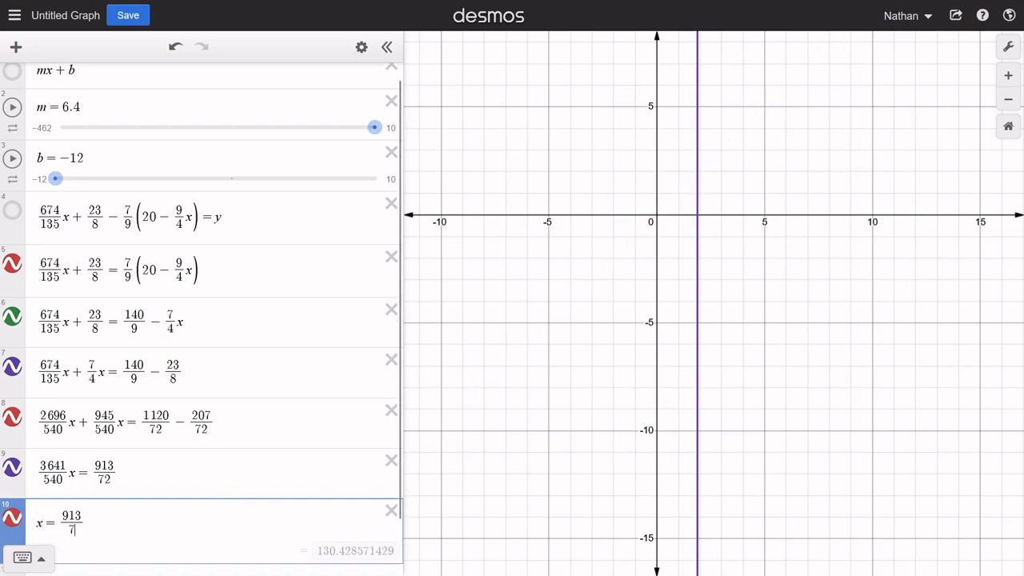
text(2)
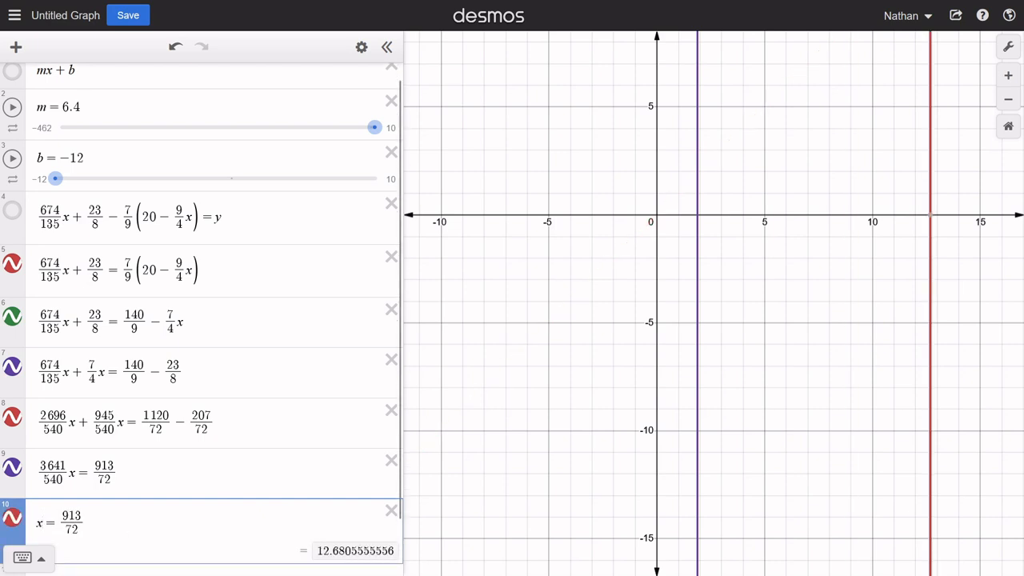
key(Right)
text(*)
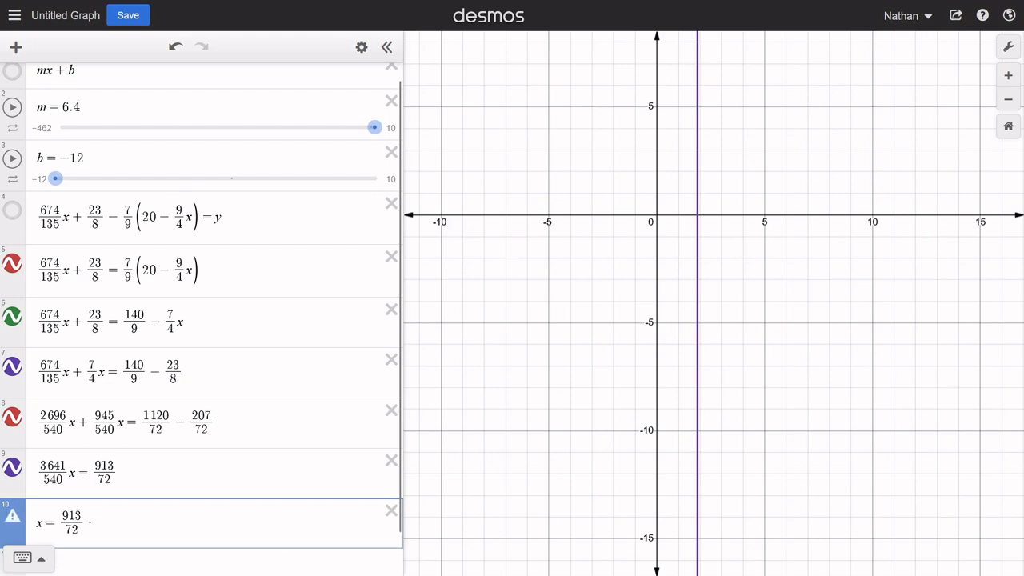
text(540/3641)
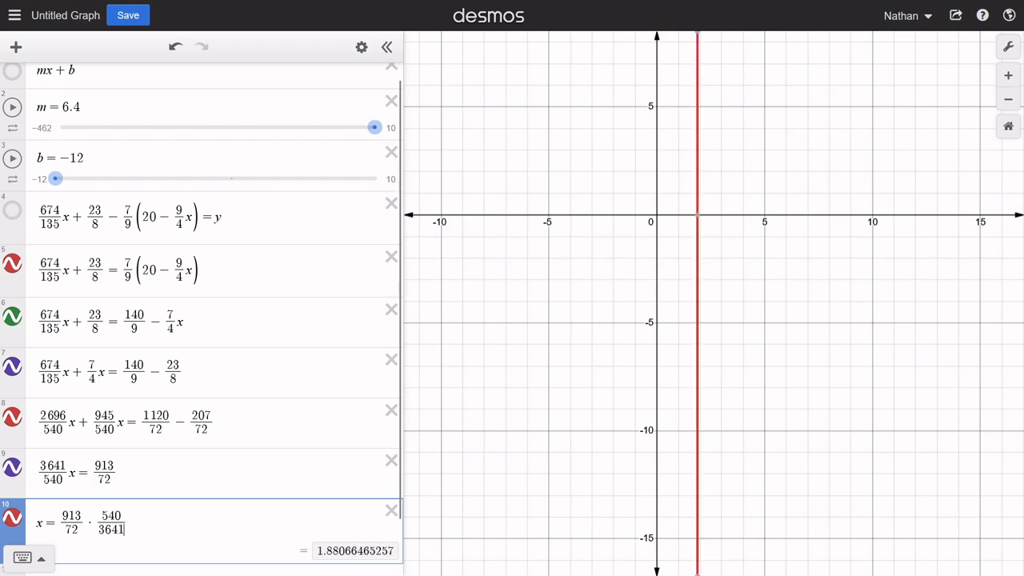
- Hide the lines of rows six to ten and show the x-intercept coordinates of the fifth row's line
click(697, 216)
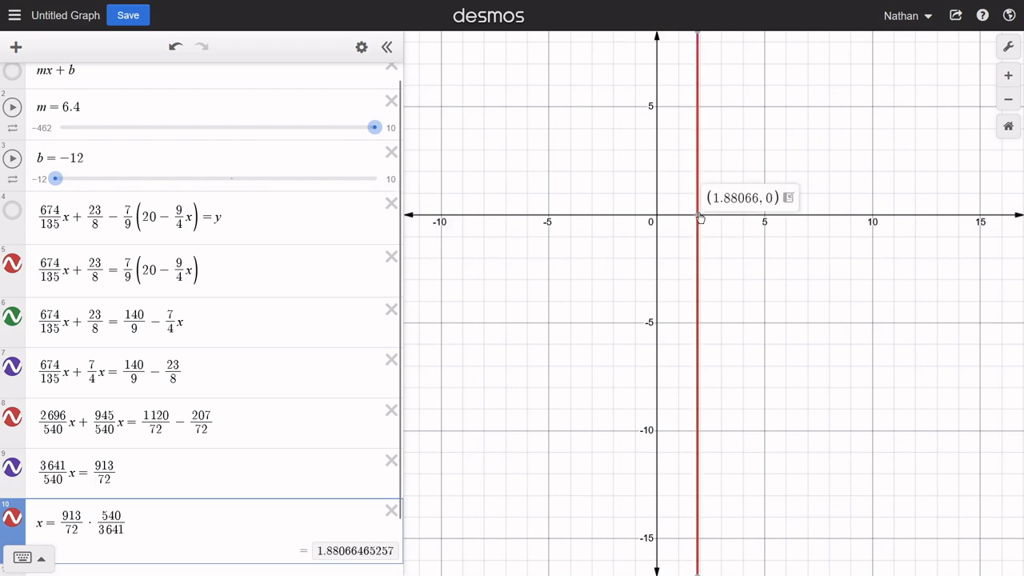
click(14, 516)
click(30, 446)
click(12, 467)
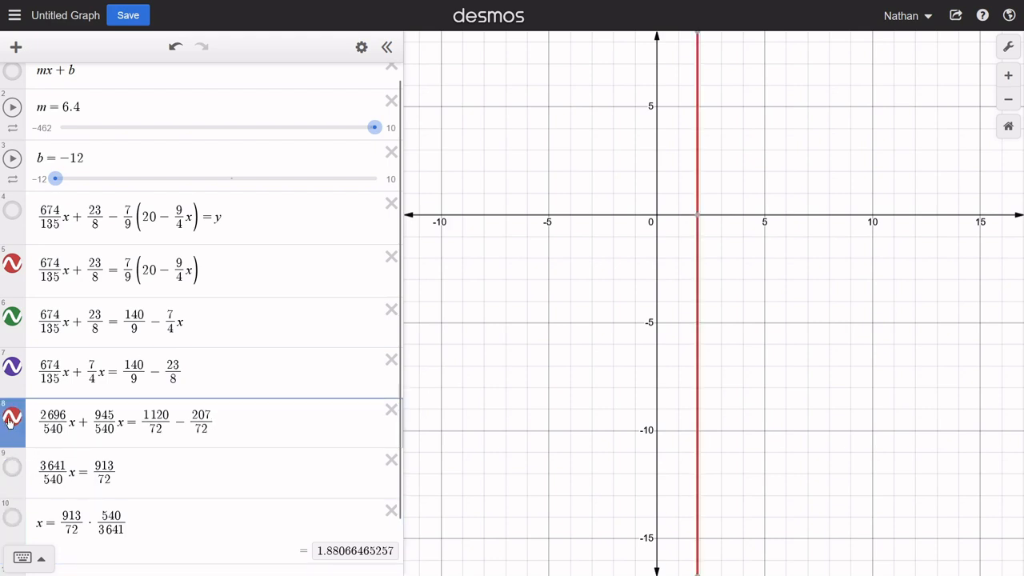
click(12, 417)
click(11, 367)
click(11, 317)
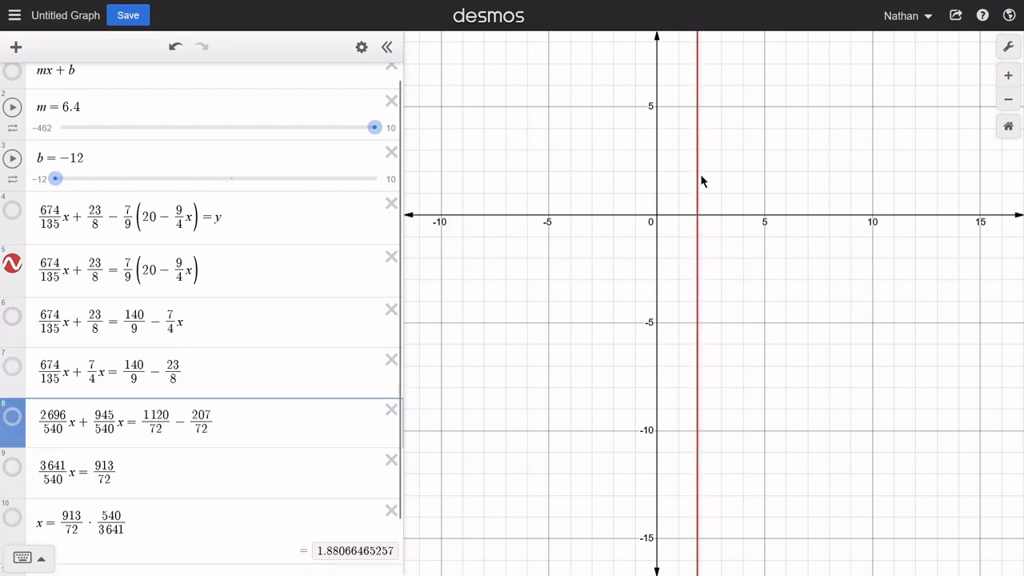
click(698, 218)
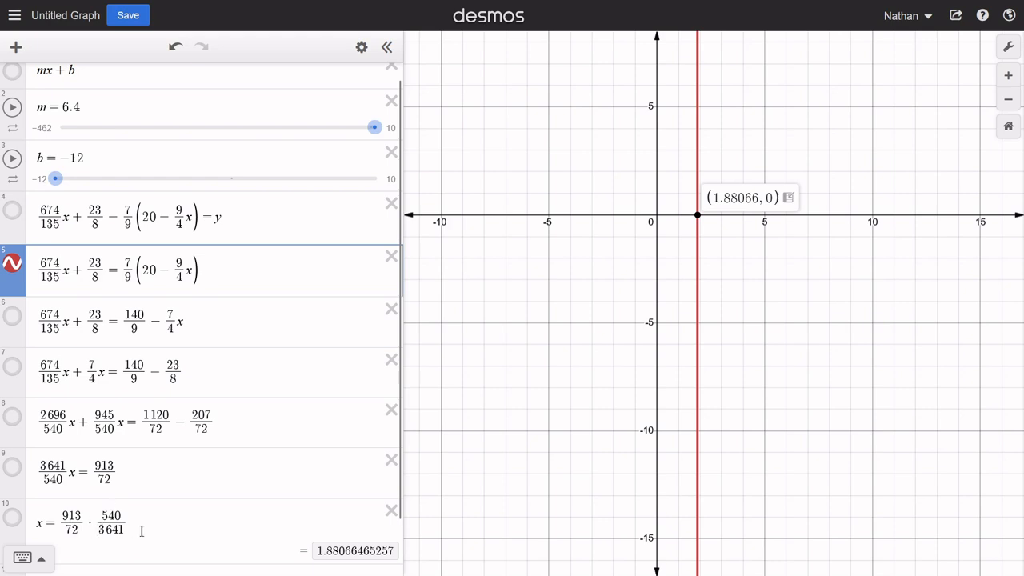
- Highlight the product 913/72 · 540/3641 in the tenth row and compare its value with the line's x-intercept
drag(125, 516, 67, 531)
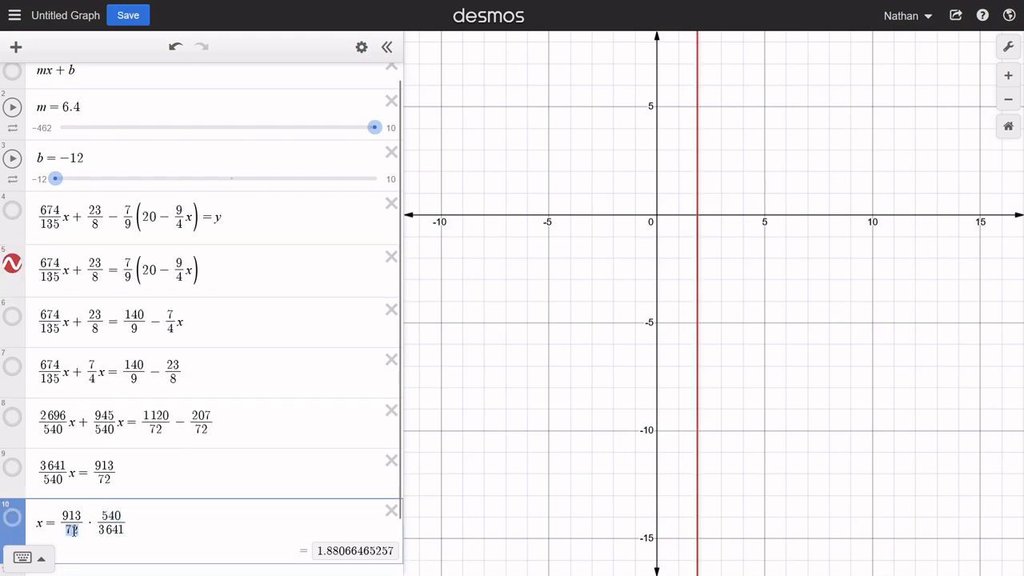
click(160, 523)
drag(129, 522, 59, 521)
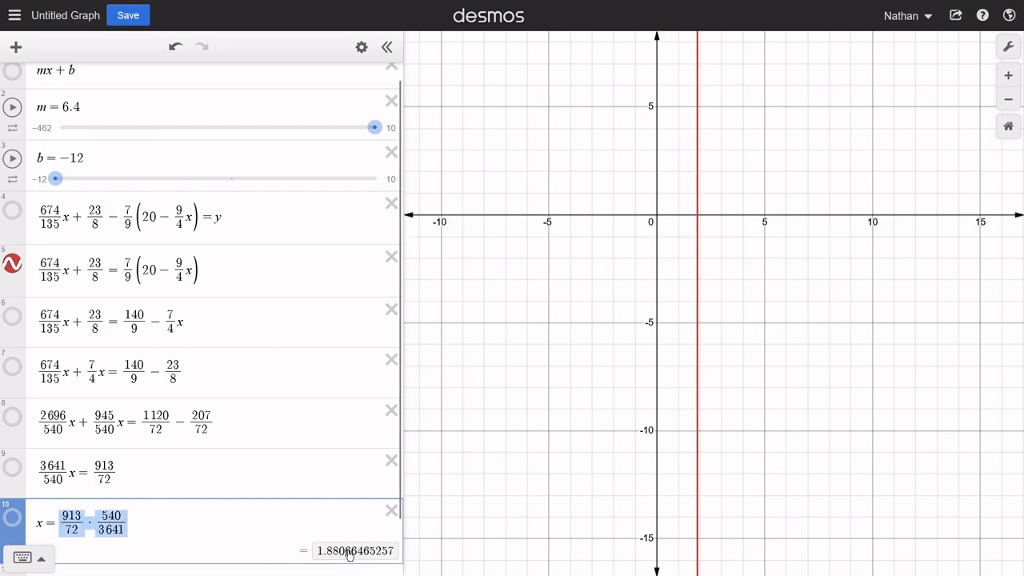
click(696, 218)
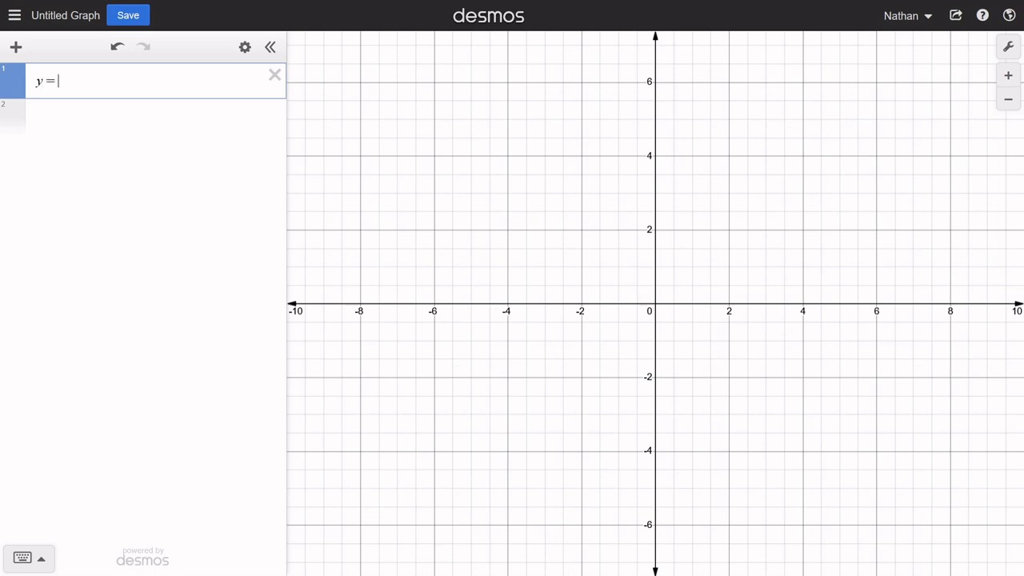
- Complete the first row of the new graph as y = ax + b and add y = cx + d below it
text(ax+b)
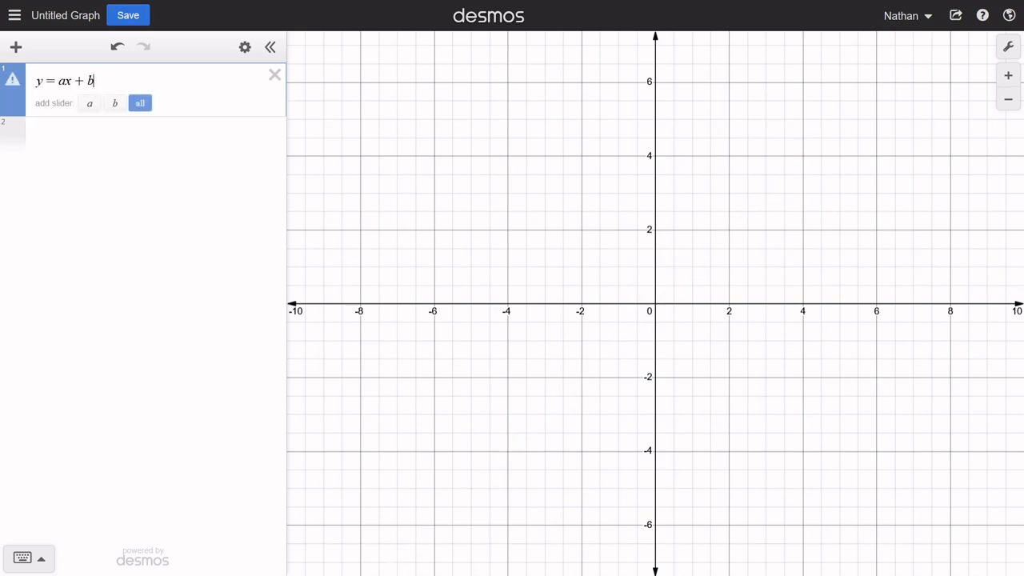
key(Return)
text(y=)
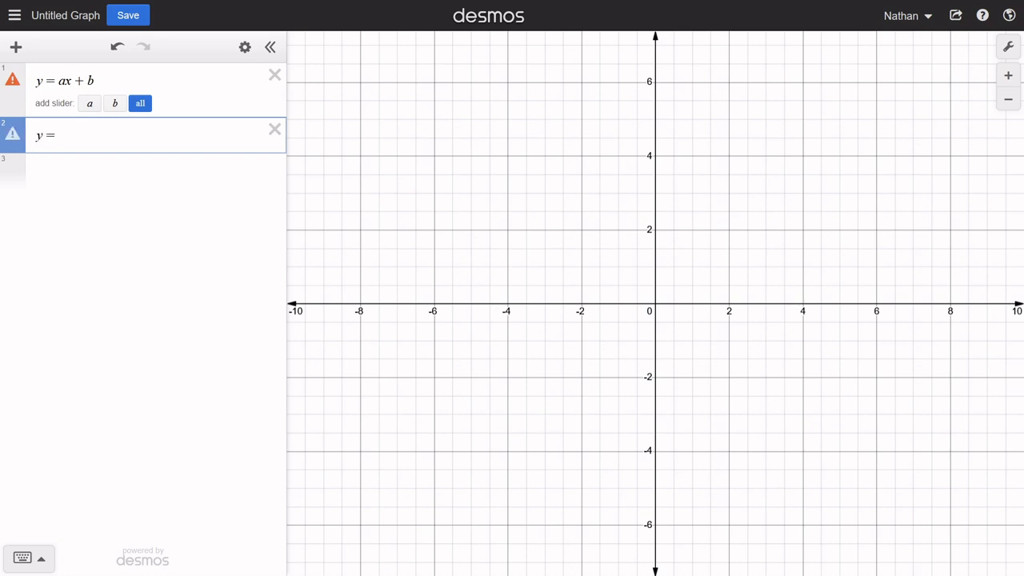
text(x)
text(x+d)
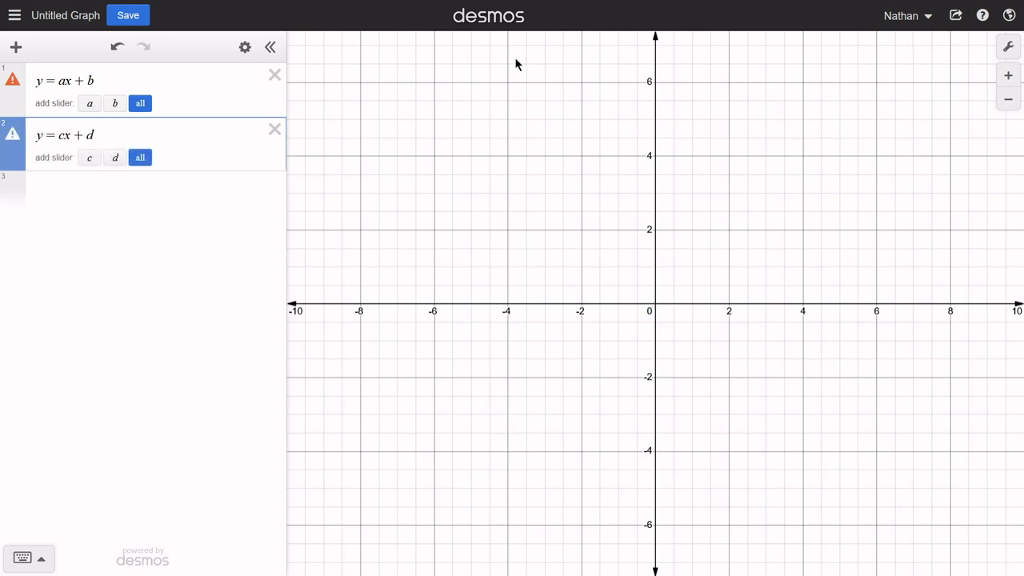
- Add sliders for a, b, c and d to both line equations
click(140, 103)
click(141, 243)
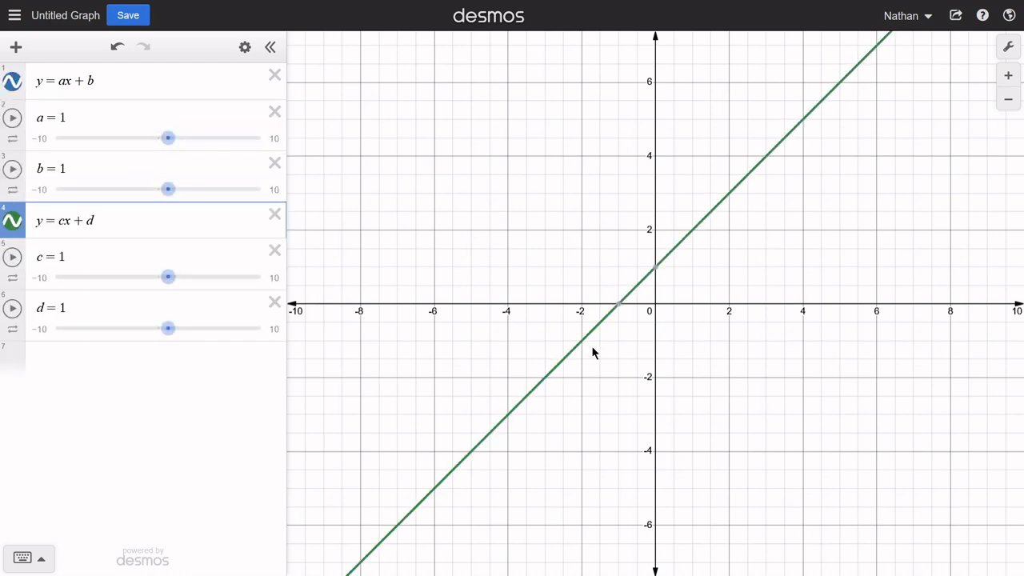
drag(403, 320, 512, 328)
scroll(392, 324, down, 5)
scroll(512, 329, down, 1)
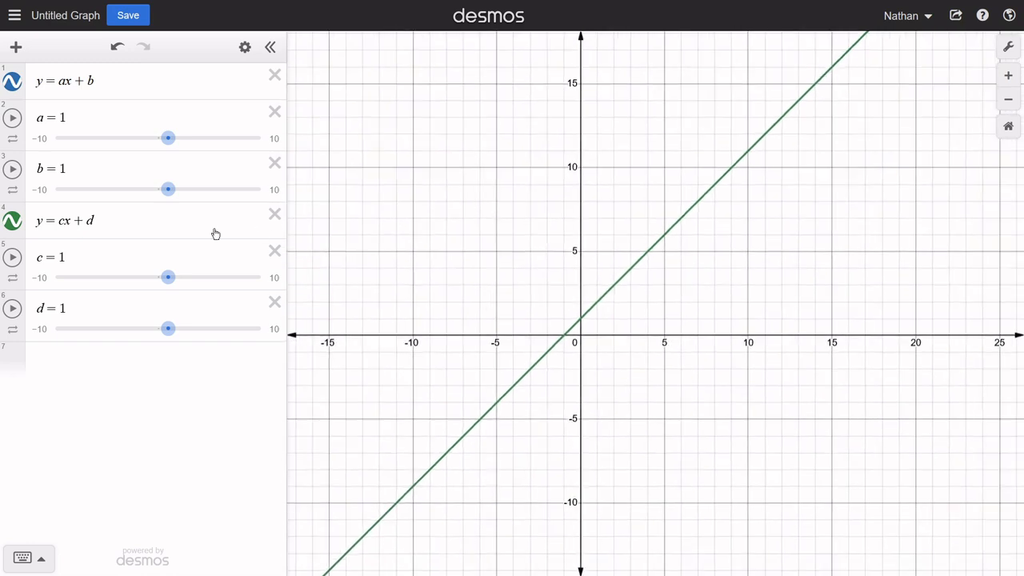
- Set the sliders to a = 2.6, b = 6.3, c = −5 and d = −9
drag(168, 188, 222, 189)
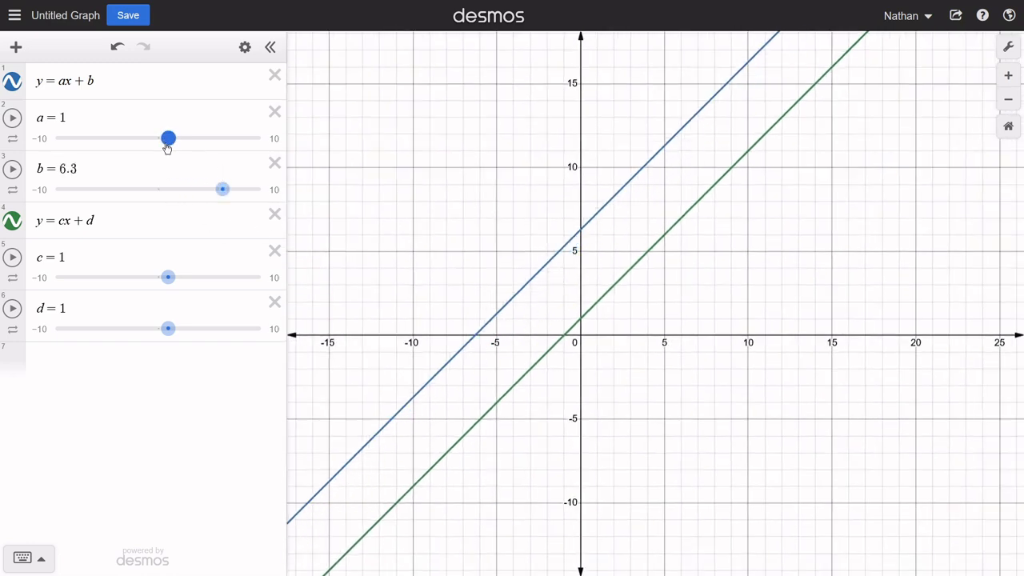
drag(168, 138, 185, 142)
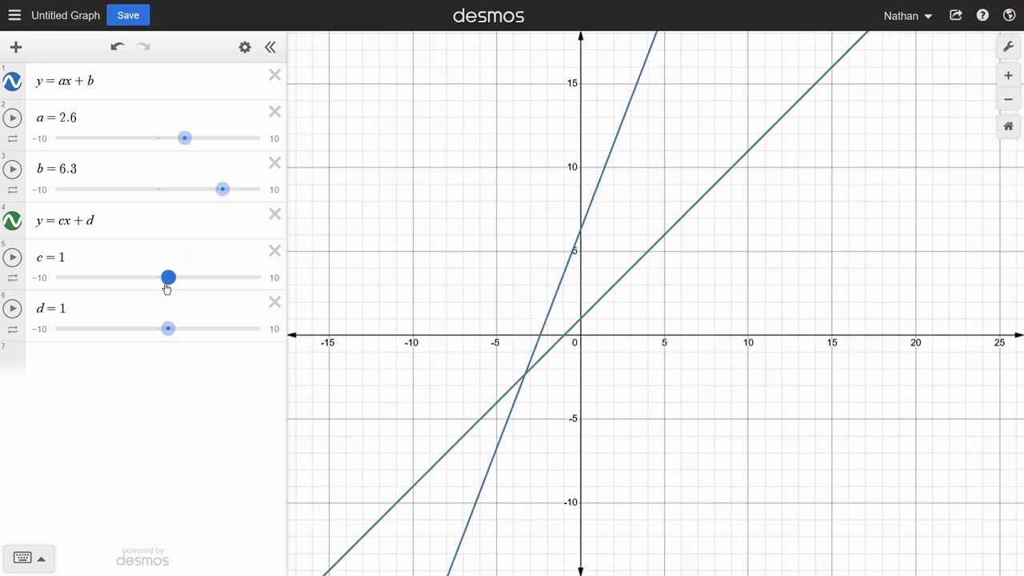
drag(165, 286, 107, 280)
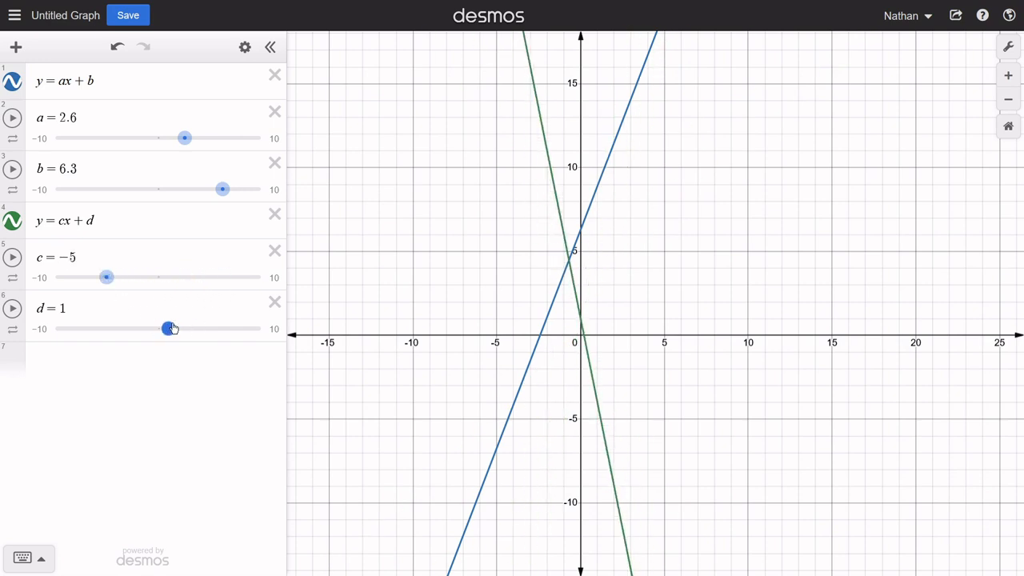
drag(168, 328, 60, 345)
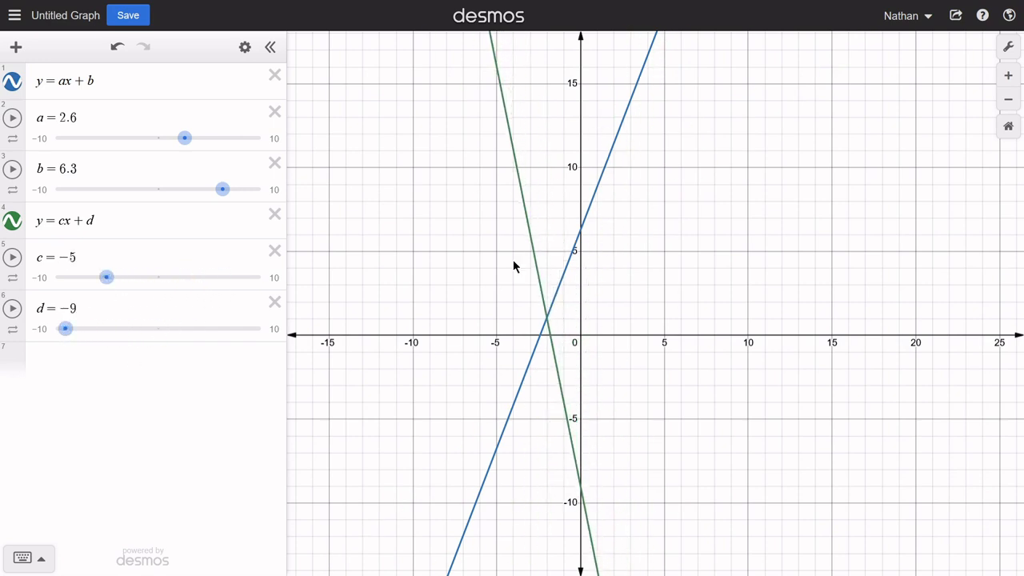
- Show the coordinates of the two lines' intersection and highlight the coefficient a in the first equation
click(560, 280)
click(547, 318)
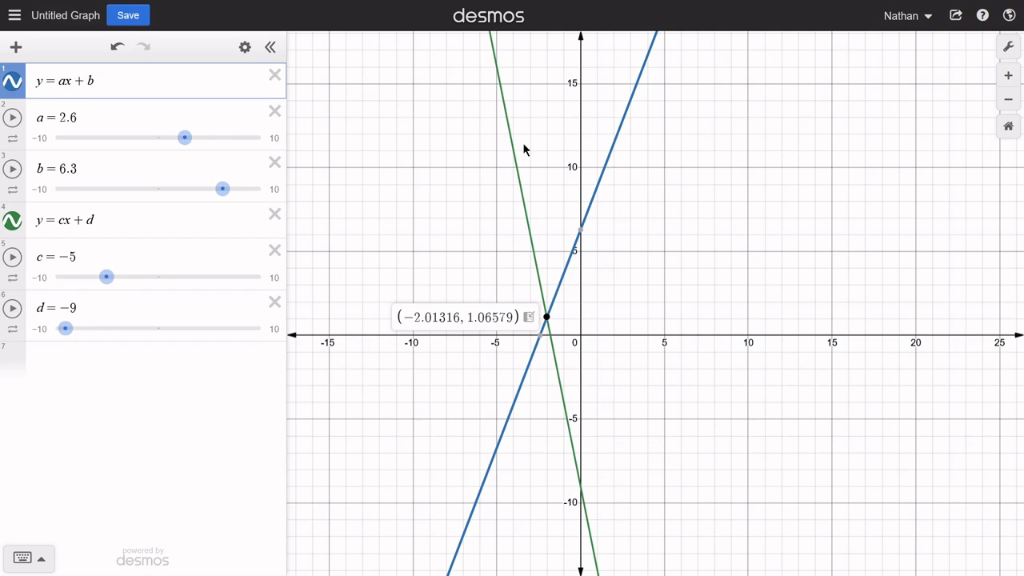
double_click(61, 82)
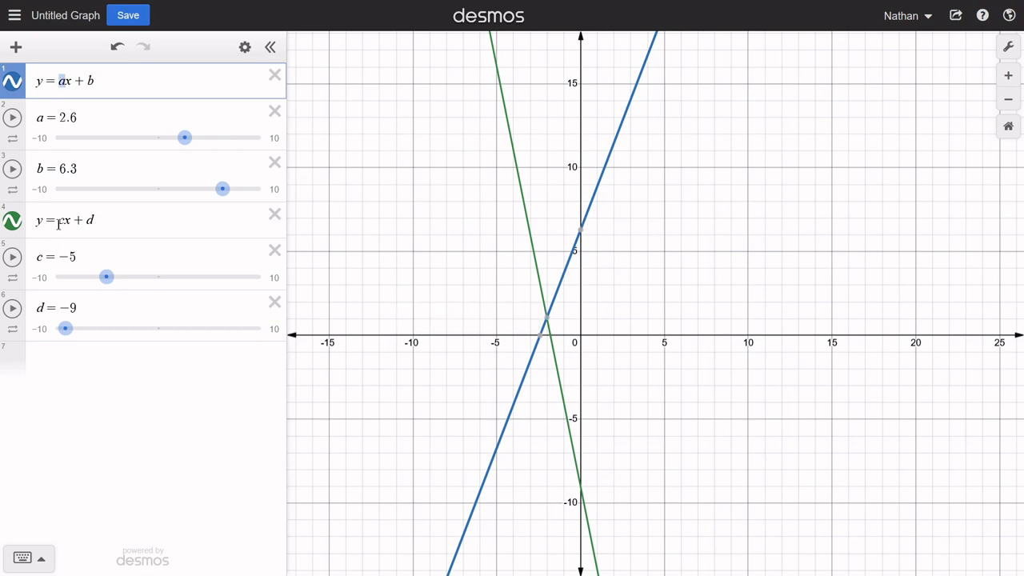
- Set both slopes a and c to 3.6 and compare their values
drag(189, 143, 199, 145)
drag(104, 282, 189, 281)
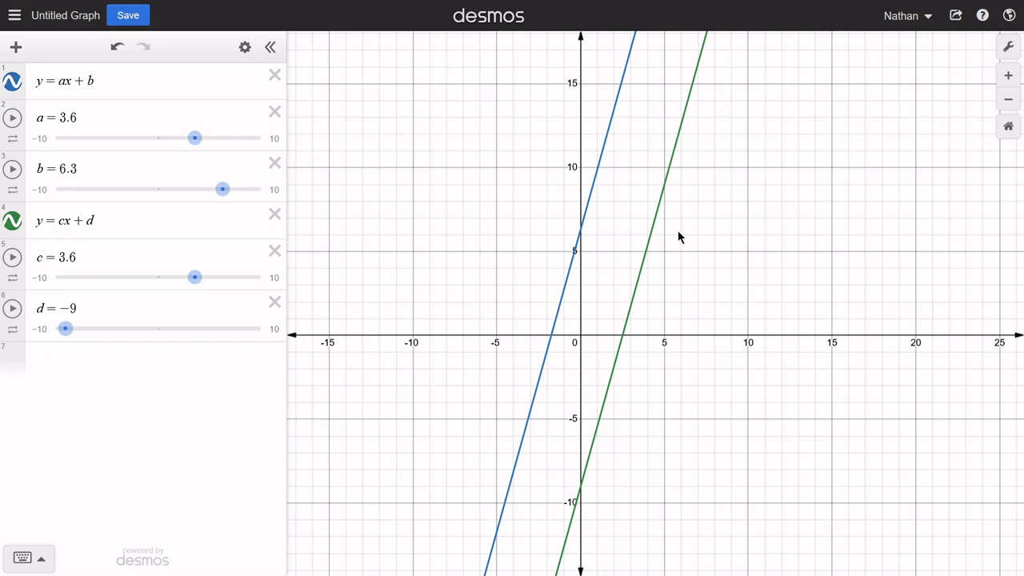
click(88, 255)
click(93, 113)
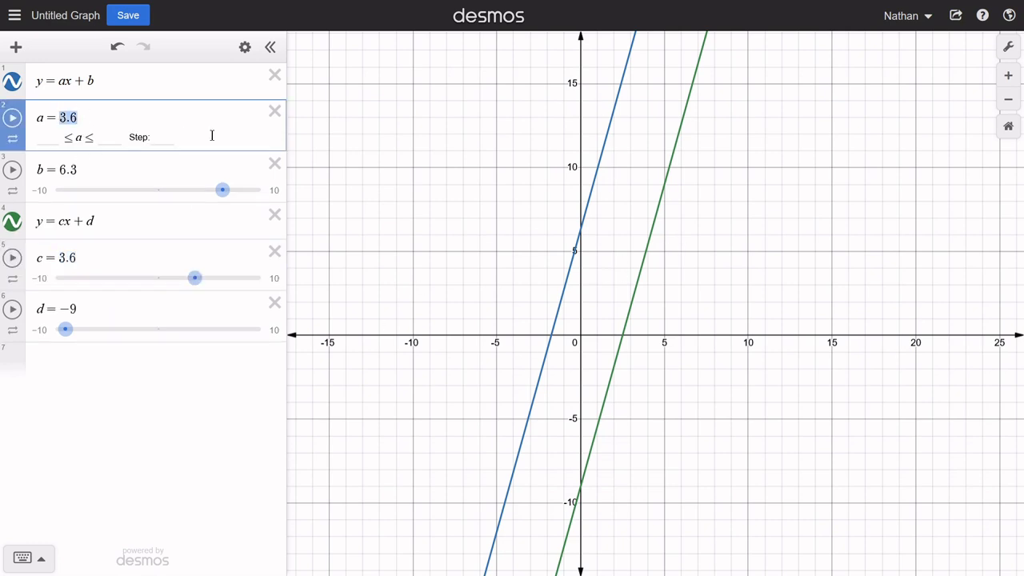
click(656, 179)
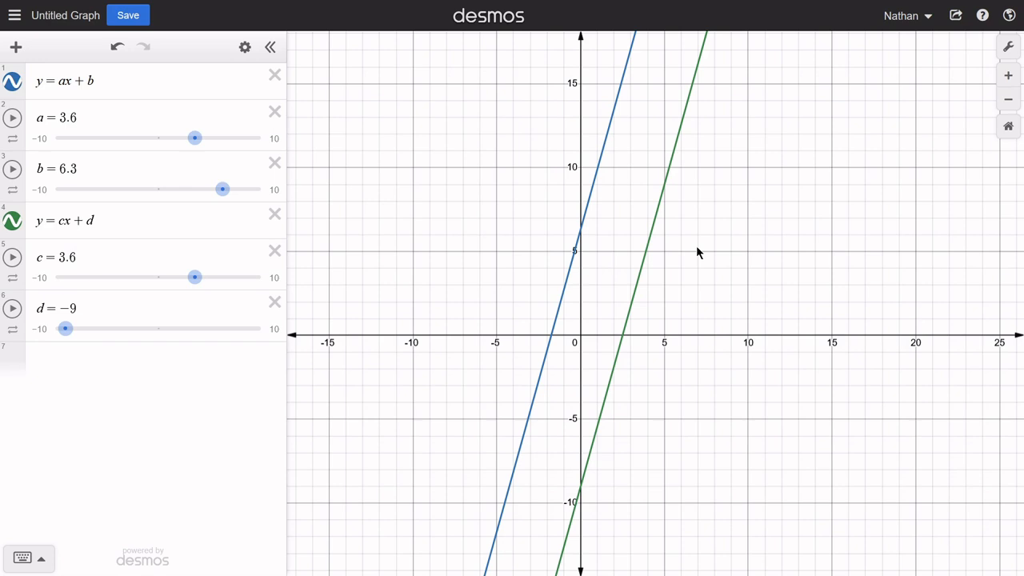
- Examine the two parallel lines over a wider range of the graph for any intersection
scroll(818, 201, down, 3)
drag(917, 73, 688, 552)
drag(912, 40, 647, 479)
drag(666, 196, 649, 429)
drag(745, 195, 824, 80)
drag(631, 403, 756, 352)
- Set the slope c of the second line to 3.5999
click(89, 261)
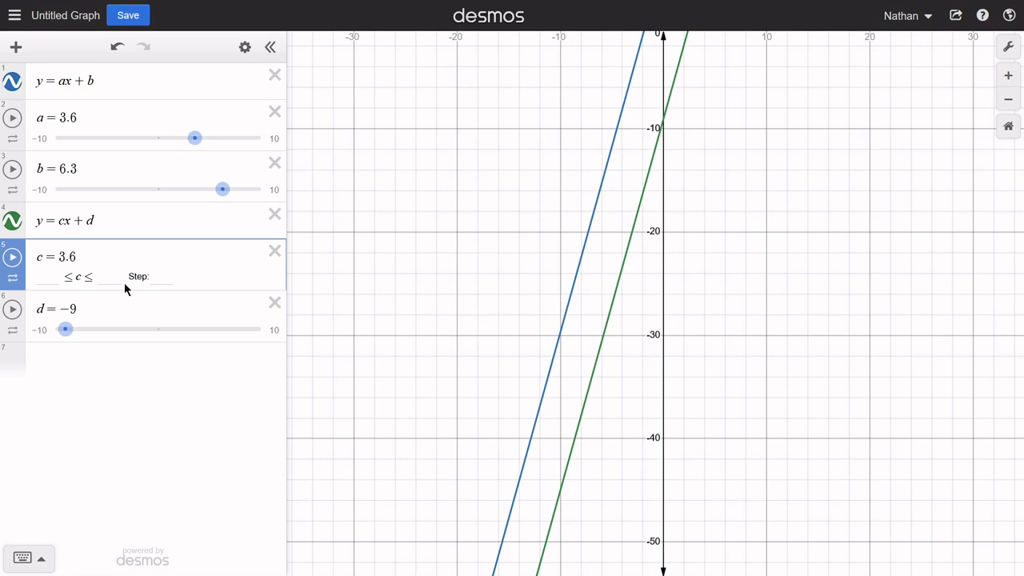
key(BackSpace)
text(59)
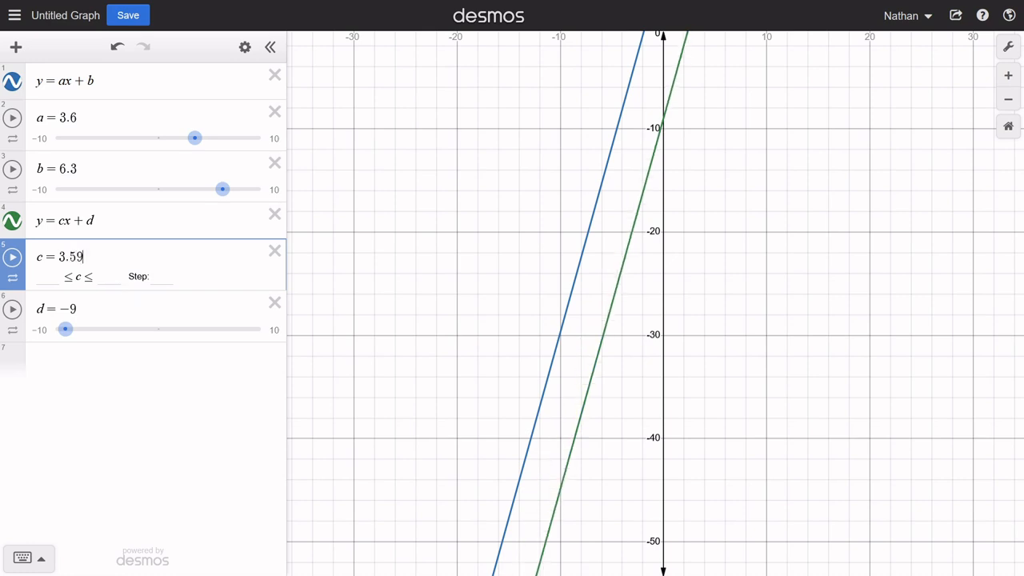
text(99)
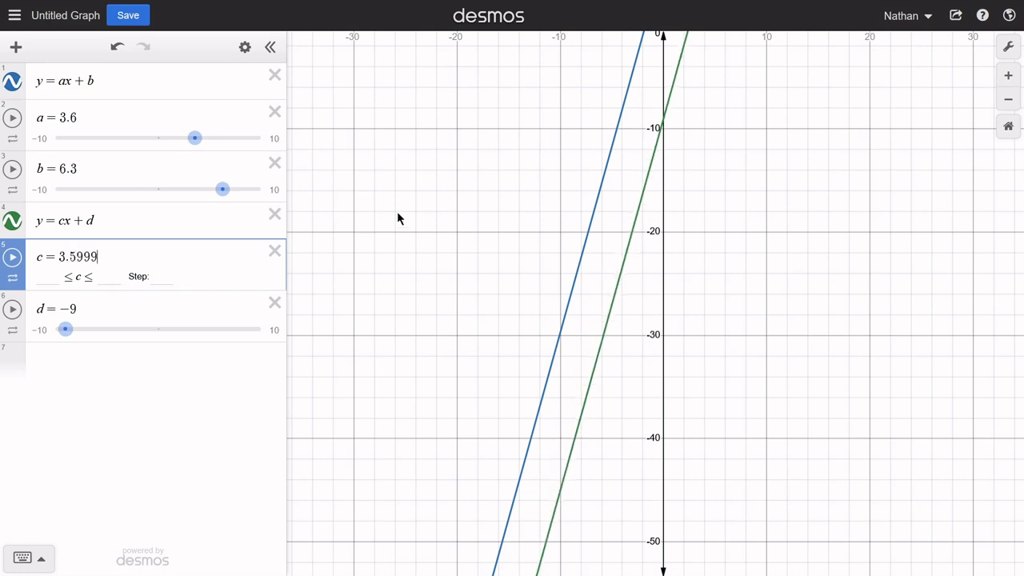
- Examine the two nearly parallel lines on much larger axis ranges for a point where they meet
drag(629, 136, 521, 333)
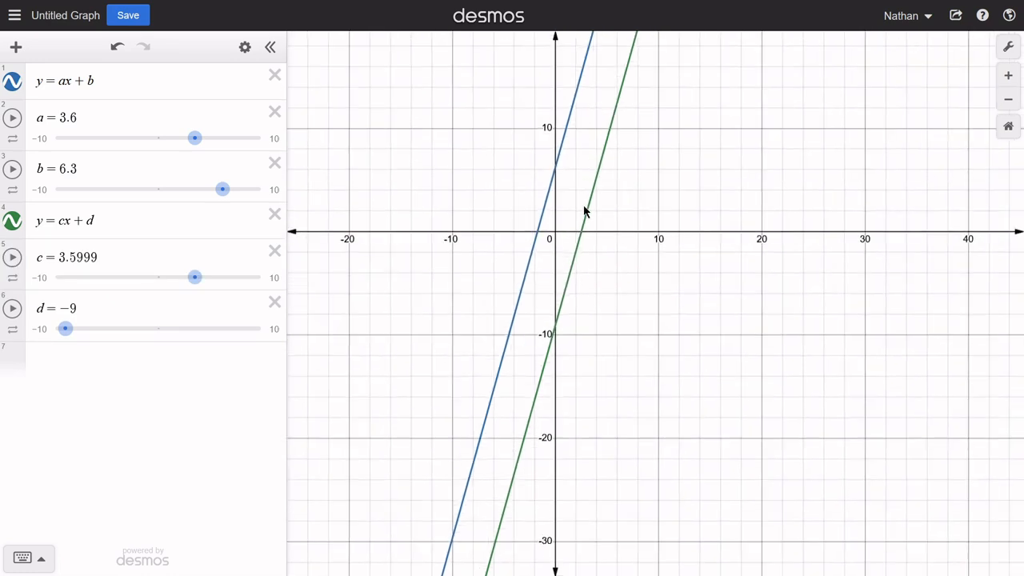
drag(544, 315, 599, 75)
mouse_move(552, 269)
mouse_down()
mouse_move(594, 158)
mouse_move(572, 211)
mouse_up()
click(1016, 104)
click(1016, 104)
click(1015, 104)
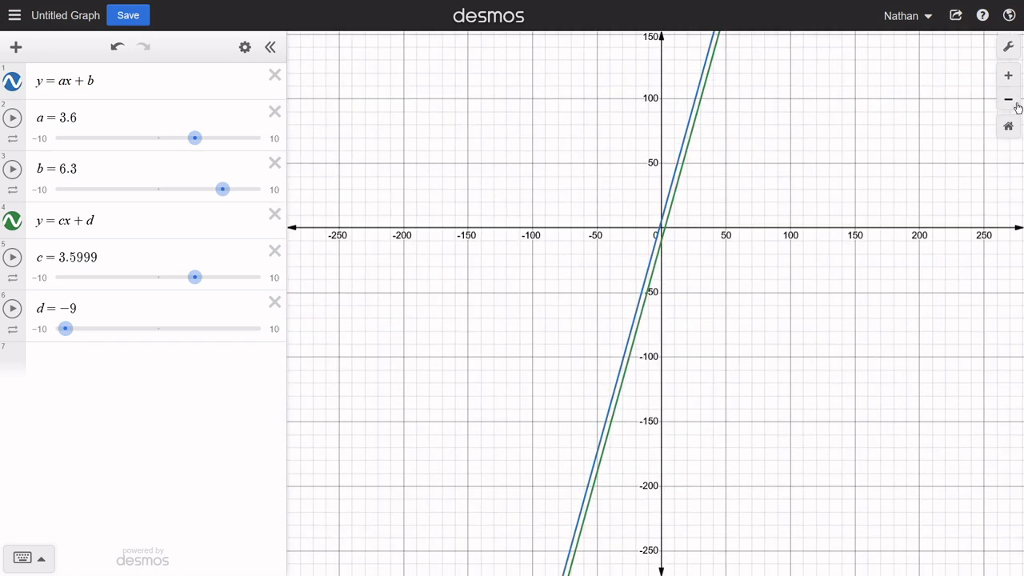
click(1015, 104)
click(1016, 104)
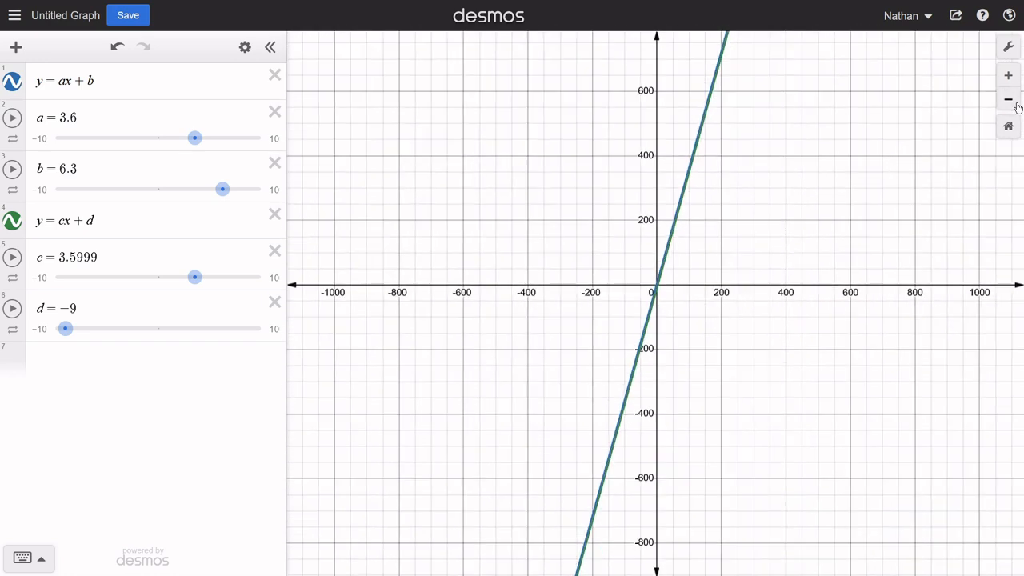
click(1015, 104)
click(594, 521)
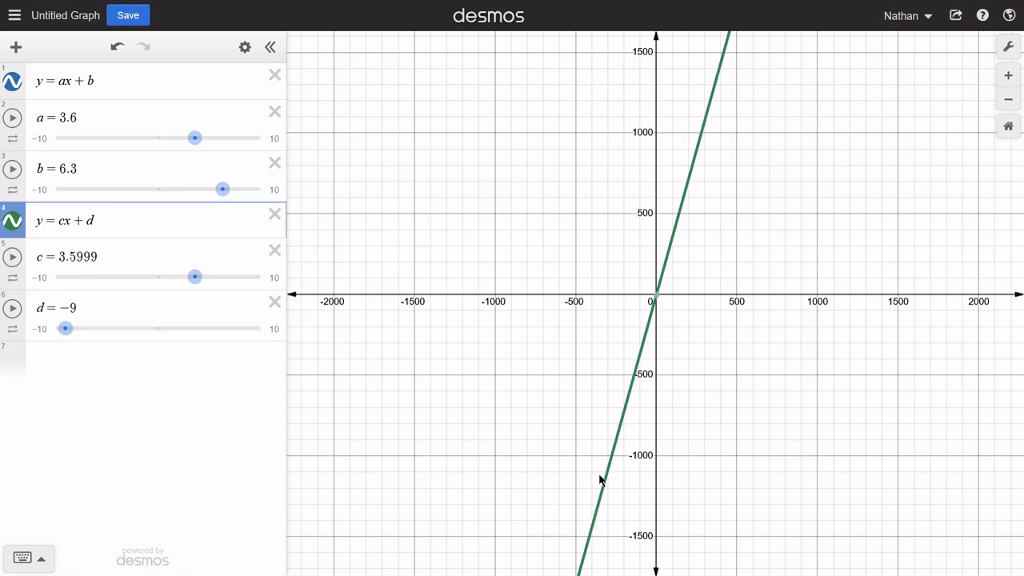
- Set the slope c of the second line to 3.58
click(1008, 126)
click(120, 258)
key(BackSpace)
key(BackSpace)
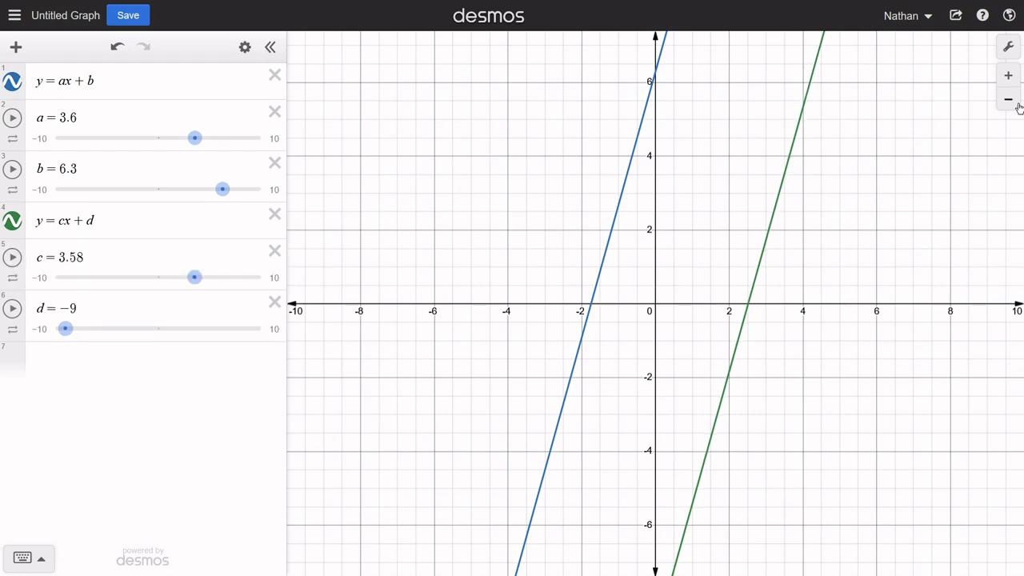
- Follow both lines far into the negative range and show the coordinates of their intersection
click(1018, 108)
click(1019, 108)
click(1018, 109)
click(1018, 109)
drag(712, 520, 773, 205)
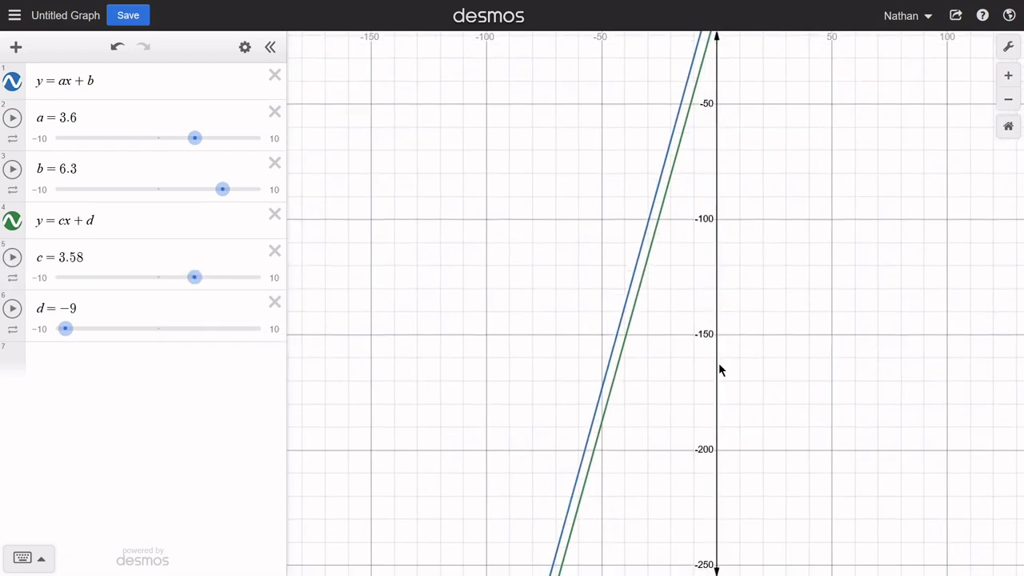
drag(720, 370, 861, 146)
click(1007, 102)
click(1007, 102)
drag(720, 490, 750, 204)
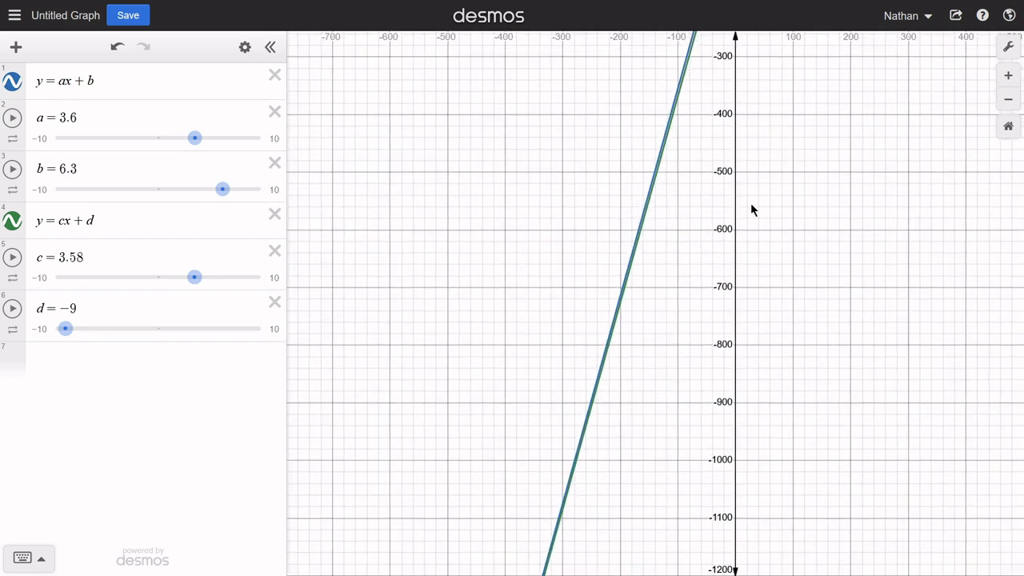
drag(647, 465, 713, 167)
drag(620, 475, 673, 223)
drag(560, 408, 538, 433)
click(526, 455)
click(1007, 101)
click(1008, 101)
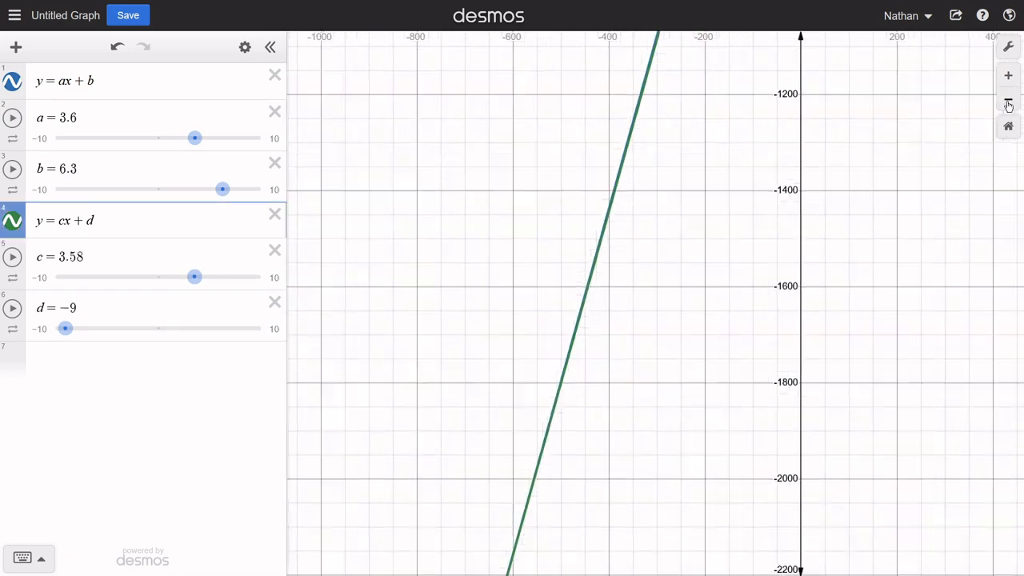
click(1007, 101)
drag(640, 400, 638, 341)
click(621, 324)
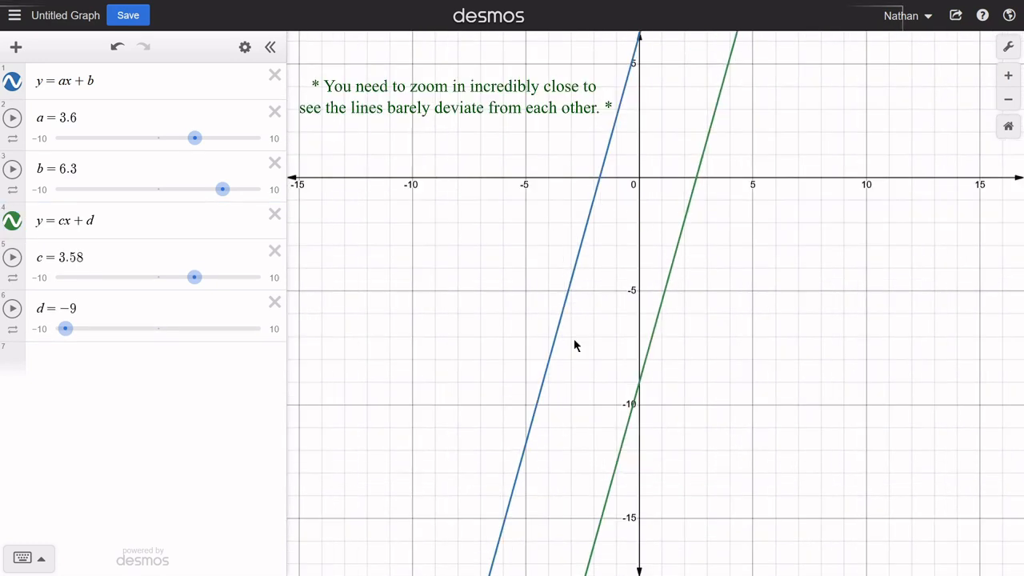
- Examine the gap between the two lines at close range from the negative region back to the origin
drag(574, 336, 552, 123)
drag(515, 423, 625, 156)
drag(552, 365, 586, 212)
drag(546, 433, 609, 200)
drag(534, 420, 591, 268)
drag(566, 383, 634, 97)
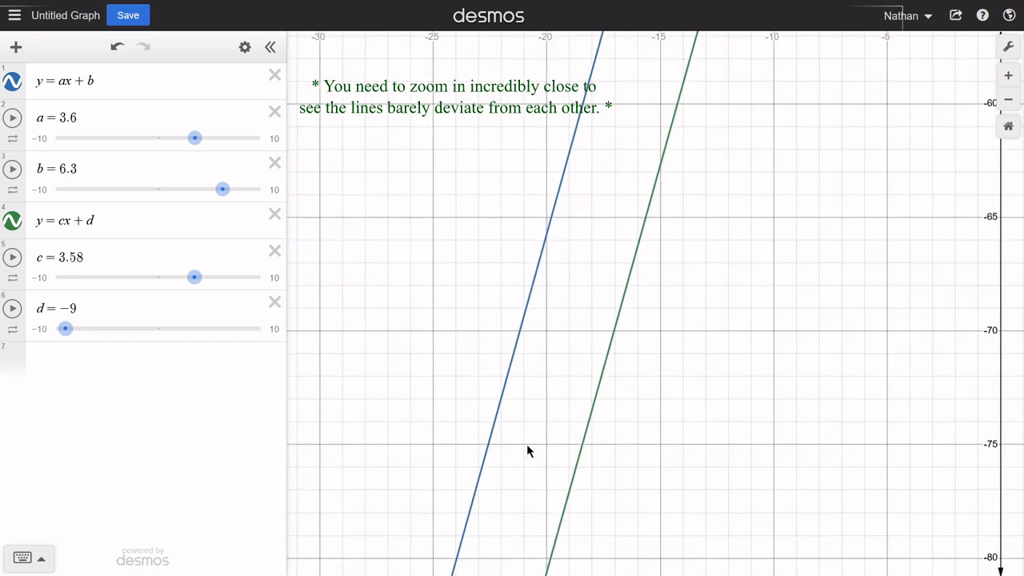
drag(757, 266, 630, 496)
drag(781, 85, 677, 449)
drag(717, 56, 643, 399)
drag(704, 106, 630, 394)
drag(696, 200, 669, 519)
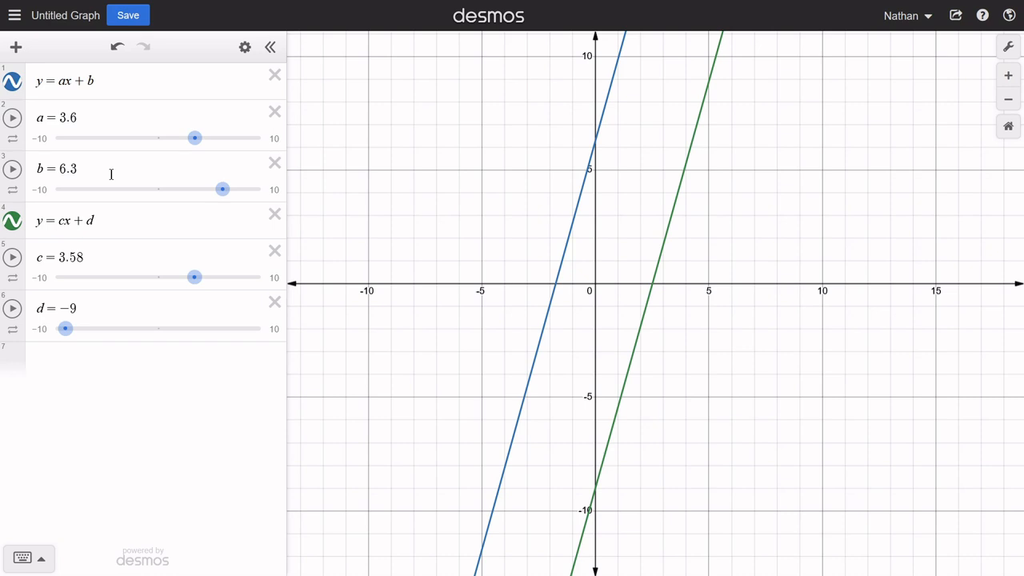
- Set c to 3.6 and d to 6.3 to make the second line coincide with the first
click(98, 257)
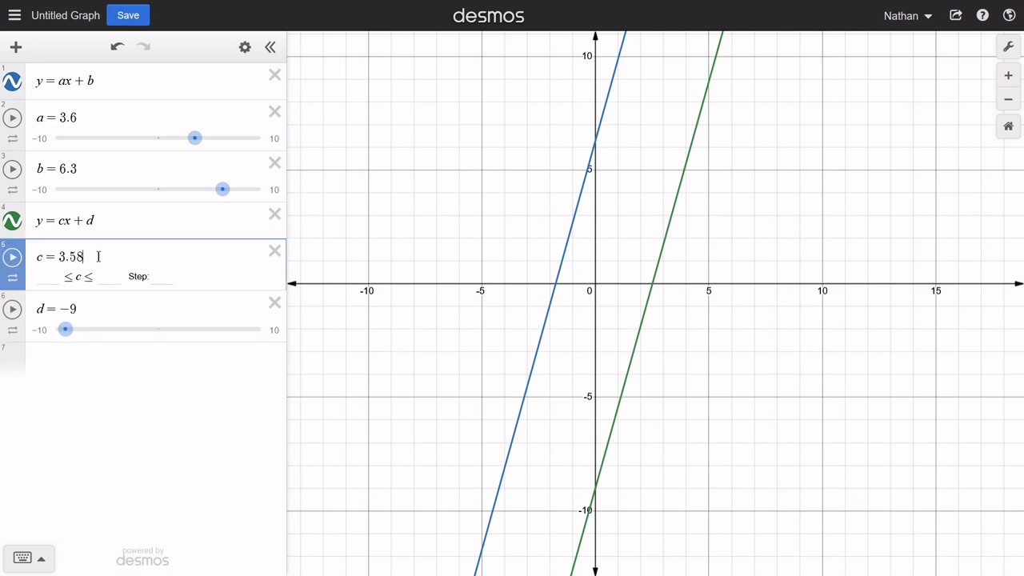
key(BackSpace)
key(BackSpace)
text(6)
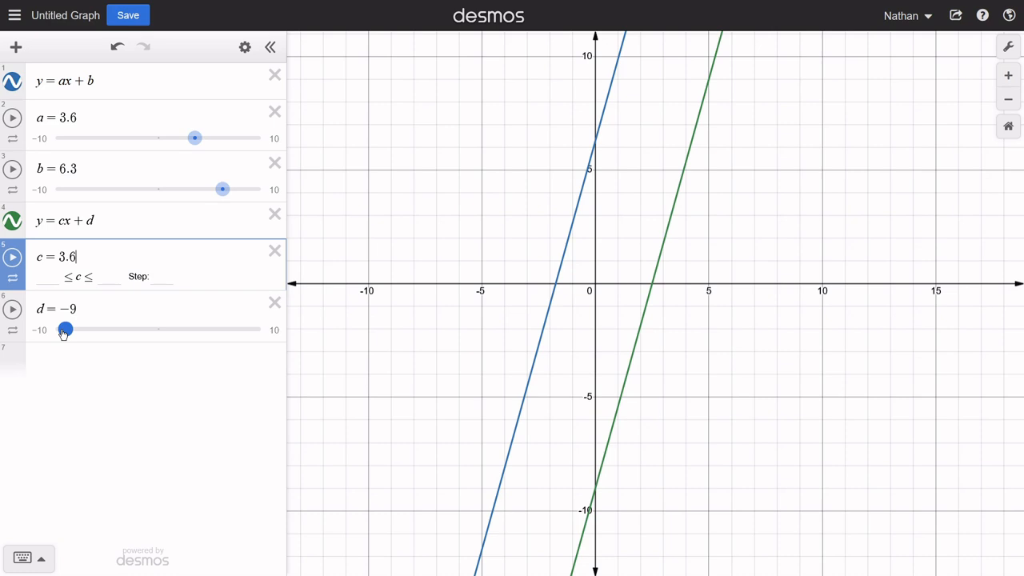
drag(64, 331, 223, 328)
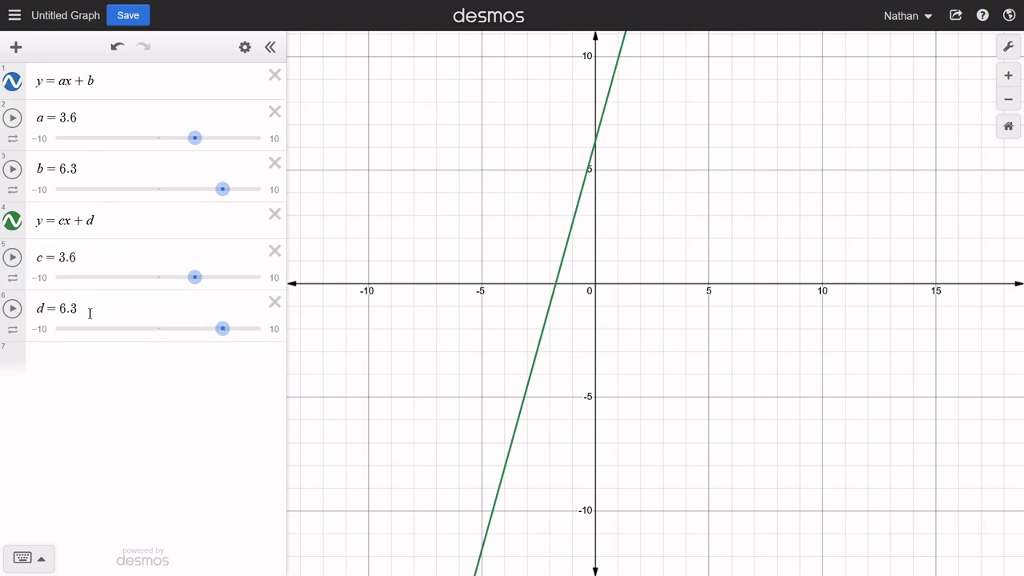
click(601, 129)
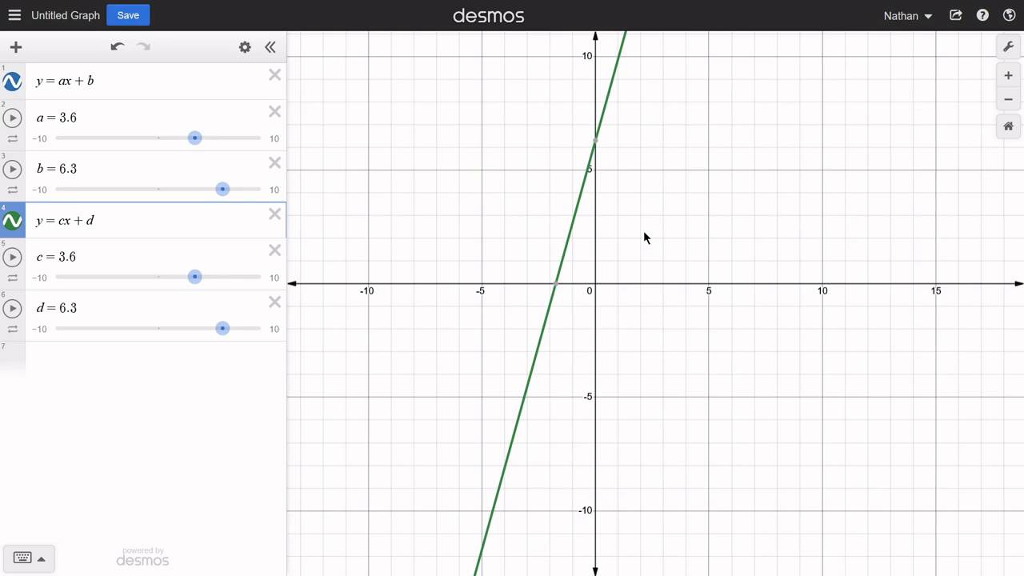
- Add the expressions 6868x − 6506 and −98x + 60677 in two new rows below the sliders
click(140, 364)
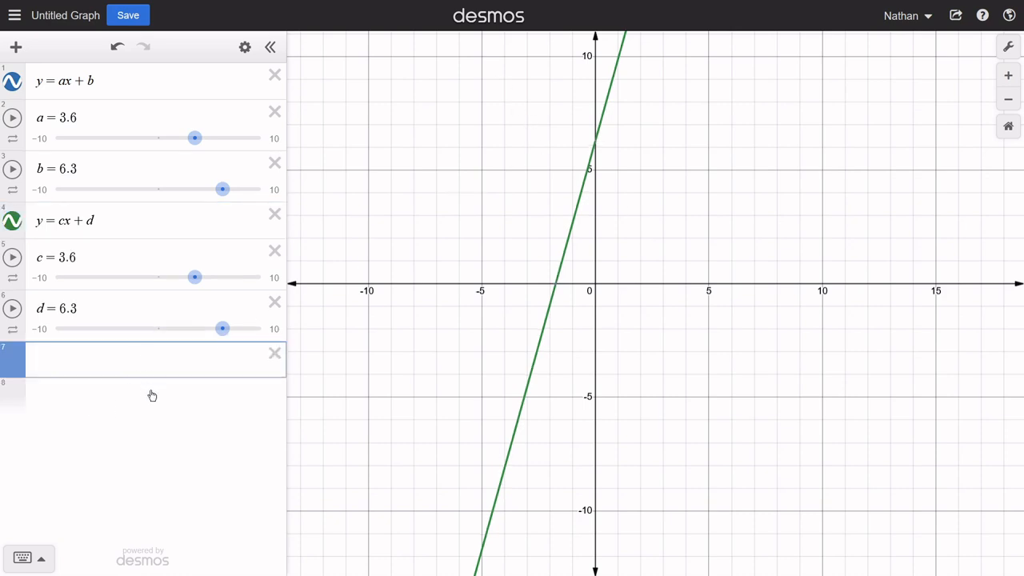
text(68)
text(68)
text(x)
text(-)
text(6506)
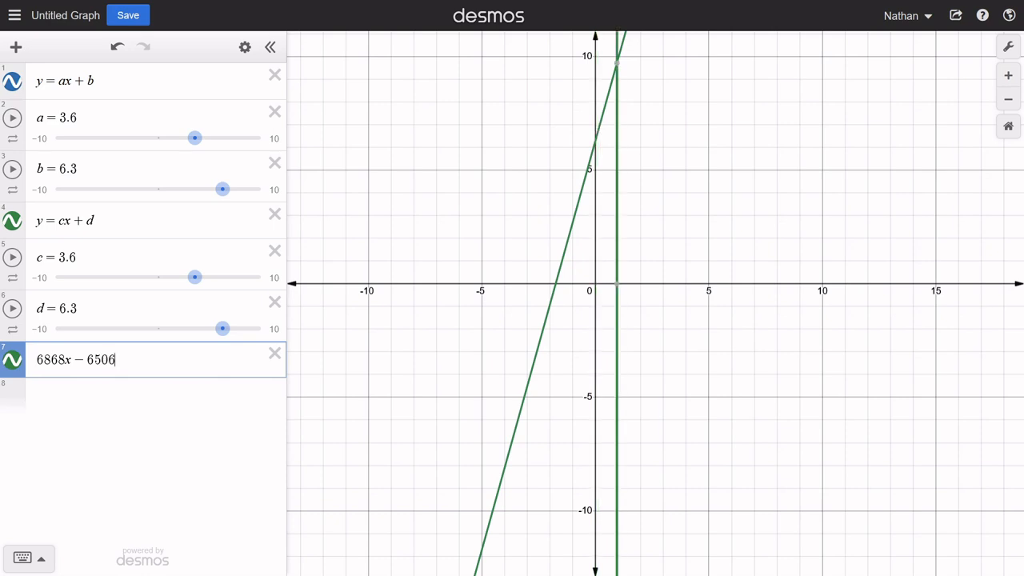
key(Return)
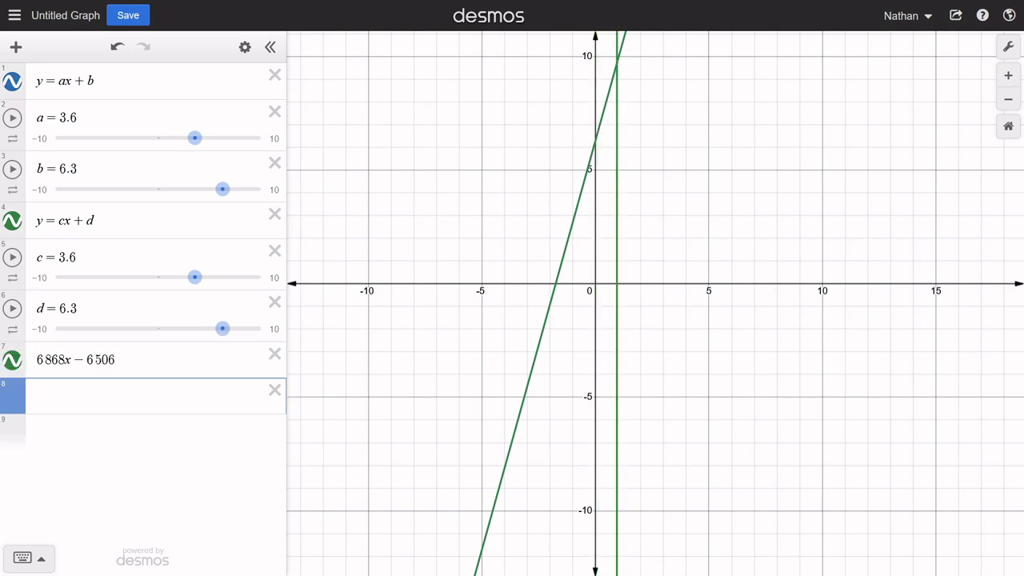
text(-98x+)
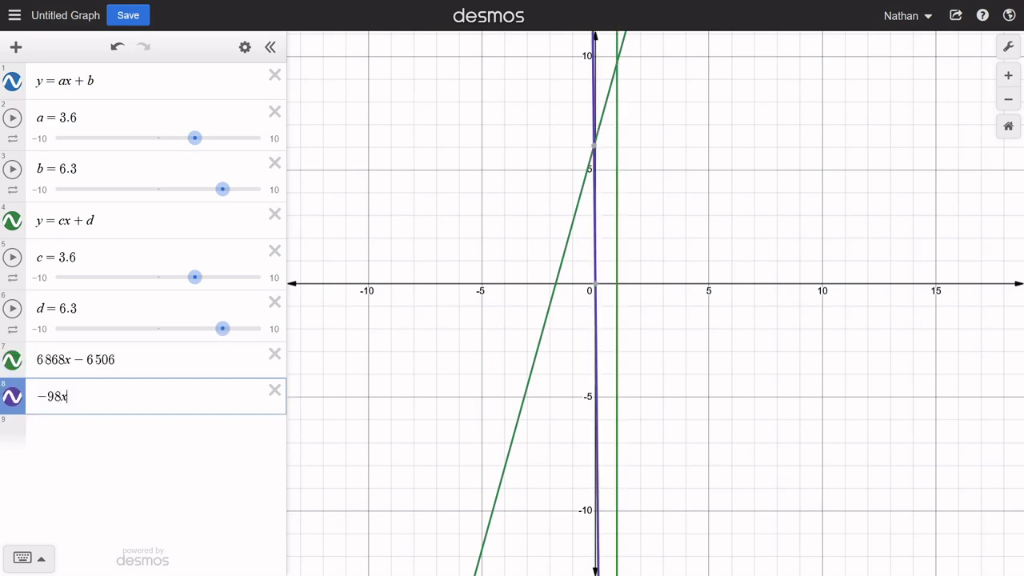
text(60677)
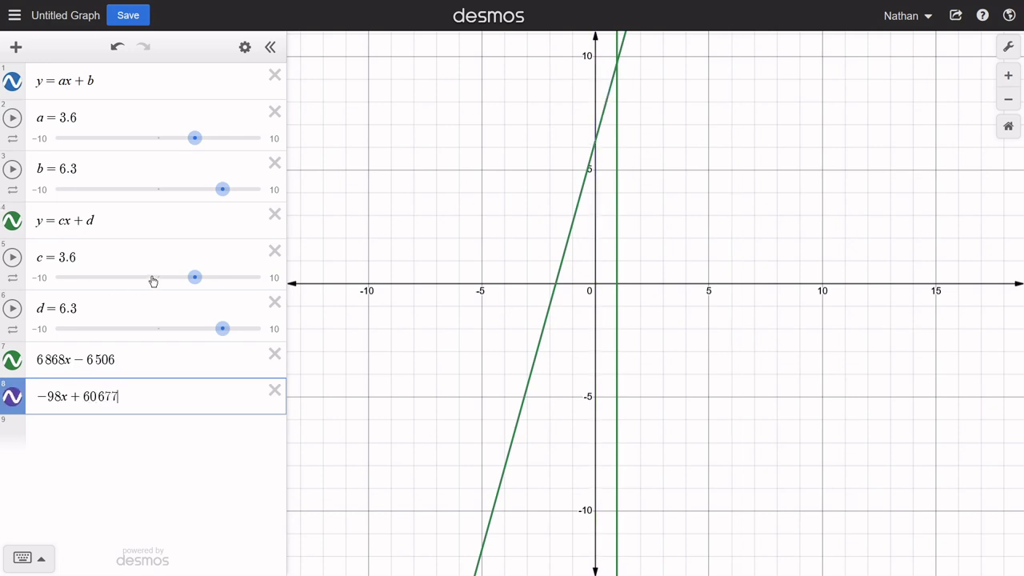
- Hide the graphs of y = ax + b and y = cx + d
click(12, 220)
click(12, 81)
- Search the positive quadrant at a much wider scale for the intersection of 6868x − 6506 and −98x + 60677
drag(744, 279, 596, 406)
scroll(608, 394, down, 2)
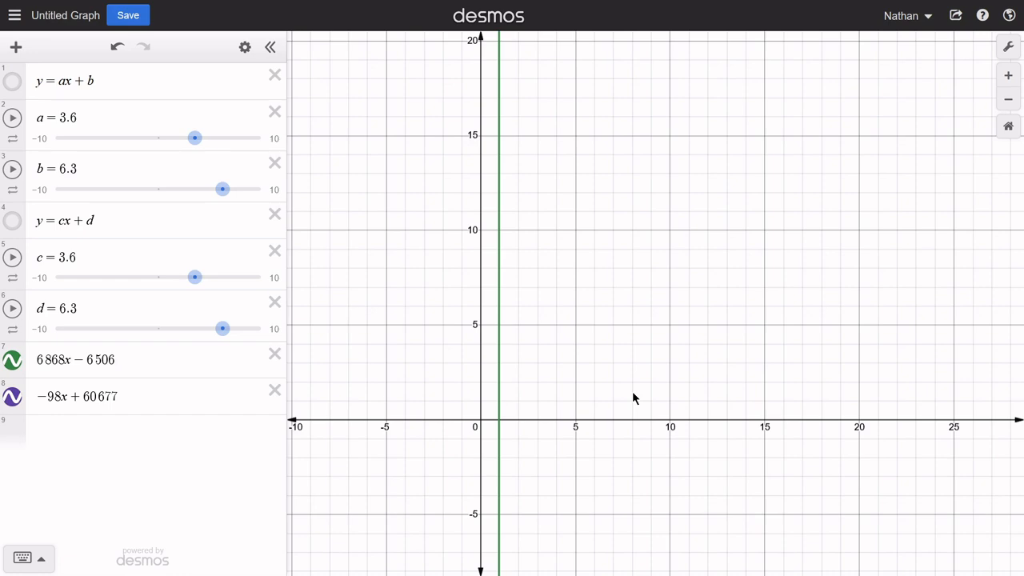
click(1009, 101)
click(1009, 102)
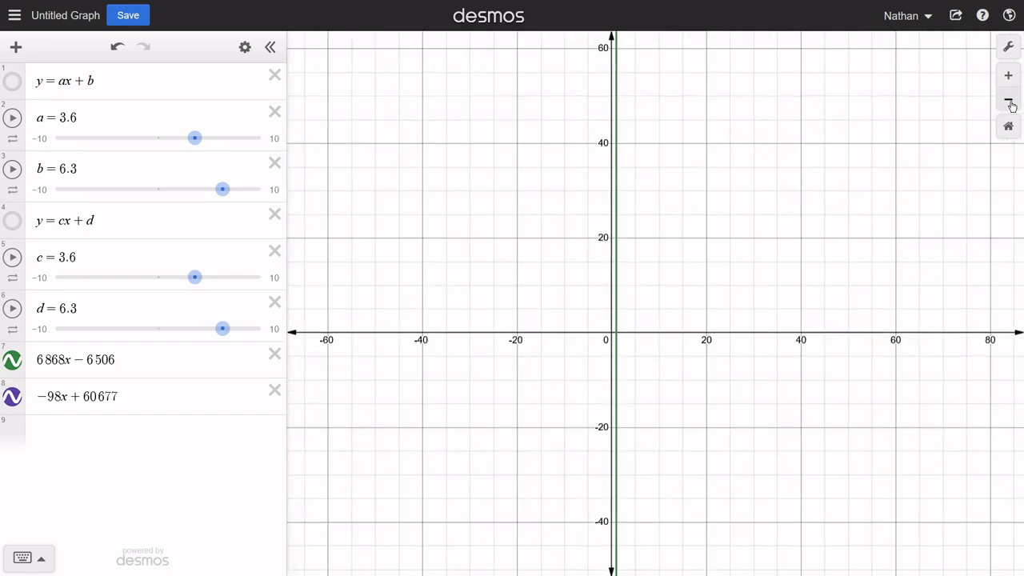
click(1008, 101)
click(1009, 102)
click(1009, 102)
drag(799, 150, 570, 284)
scroll(570, 284, down, 1)
drag(575, 338, 544, 330)
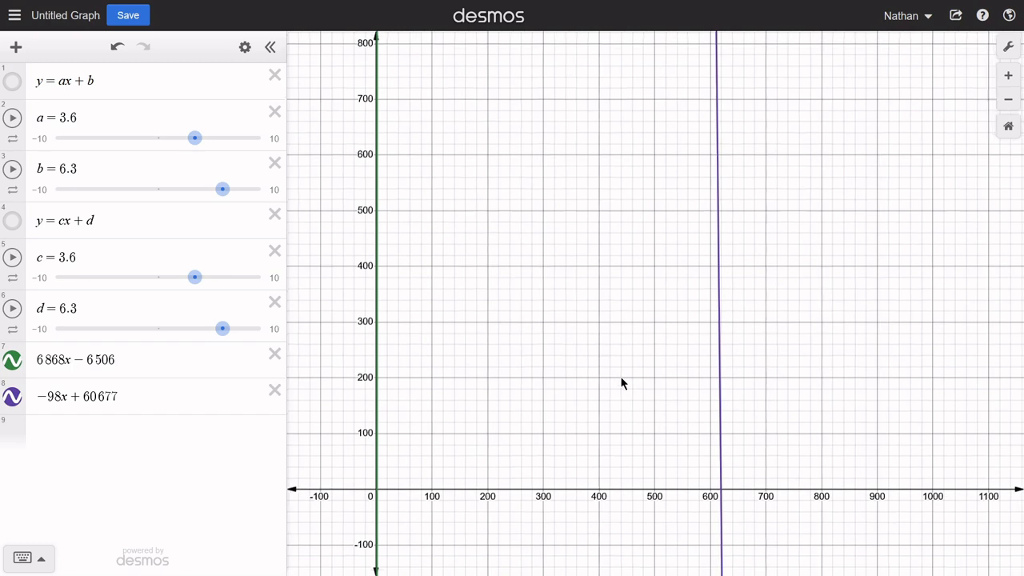
drag(622, 382, 568, 422)
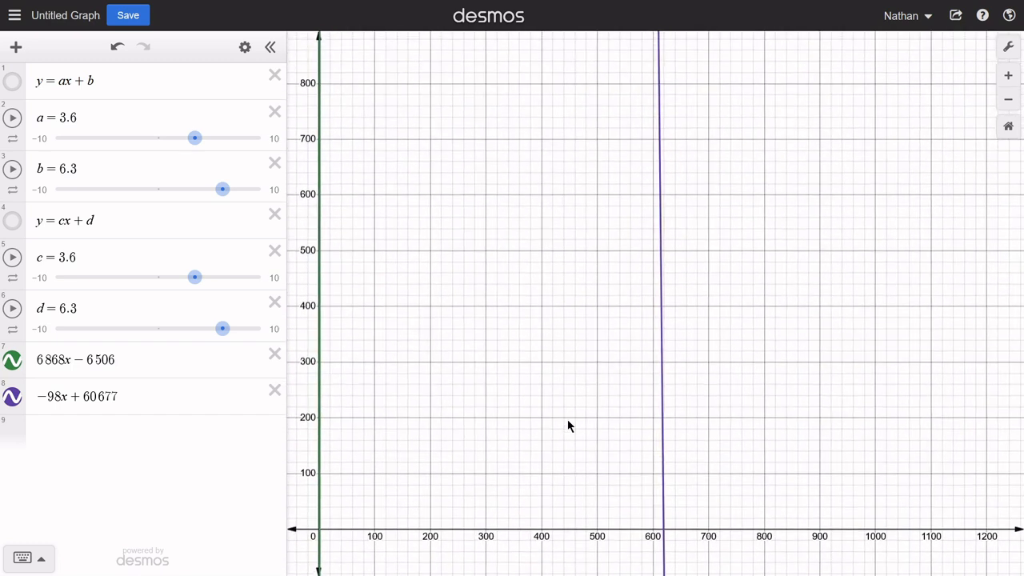
- Set the x-axis range of the graph to run from 0 to 700
click(1008, 46)
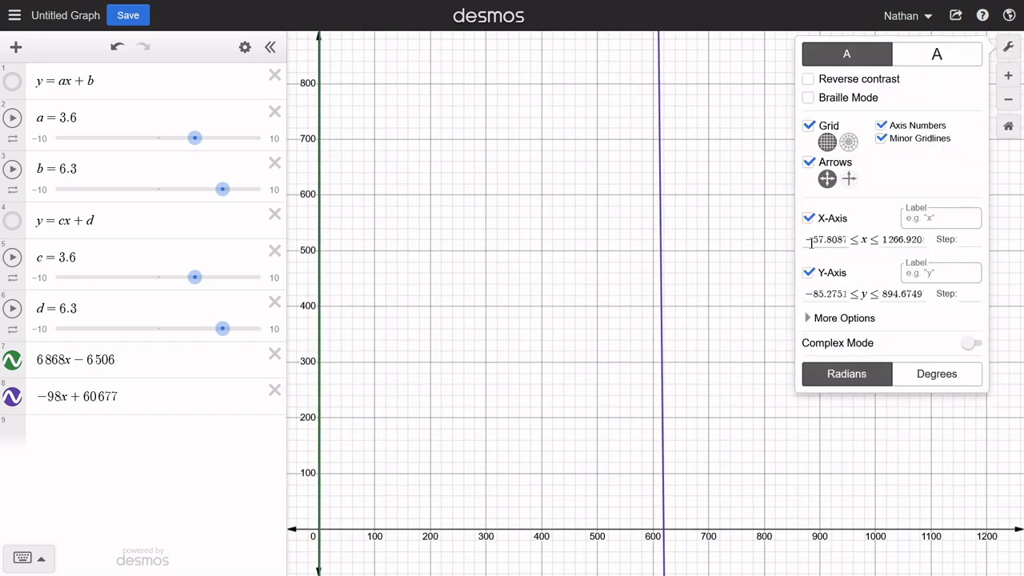
drag(812, 242, 976, 241)
key(BackSpace)
key(BackSpace)
text(0)
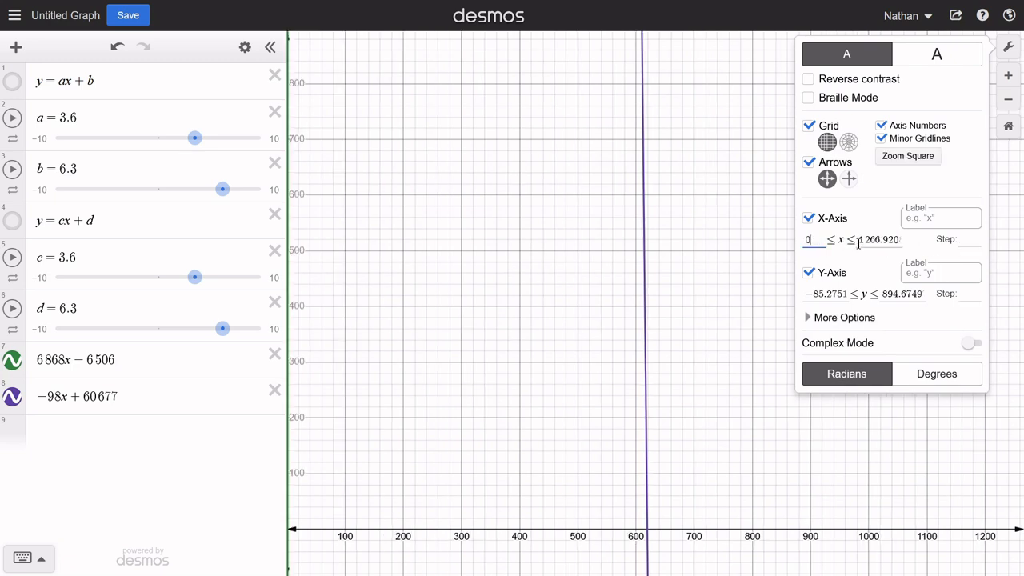
drag(858, 239, 1015, 255)
text(700)
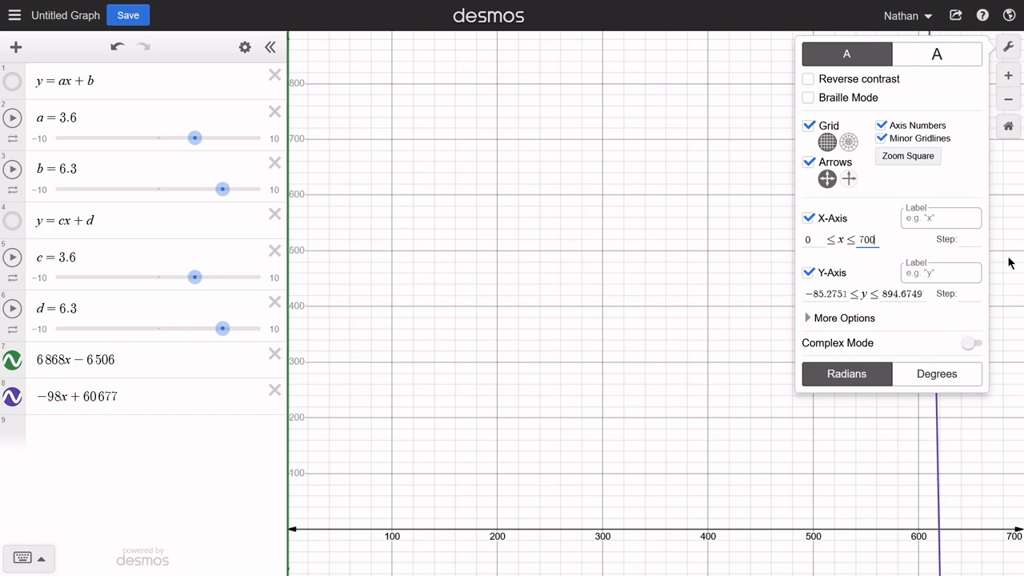
mouse_move(622, 483)
mouse_down()
mouse_move(631, 480)
mouse_move(631, 491)
mouse_up()
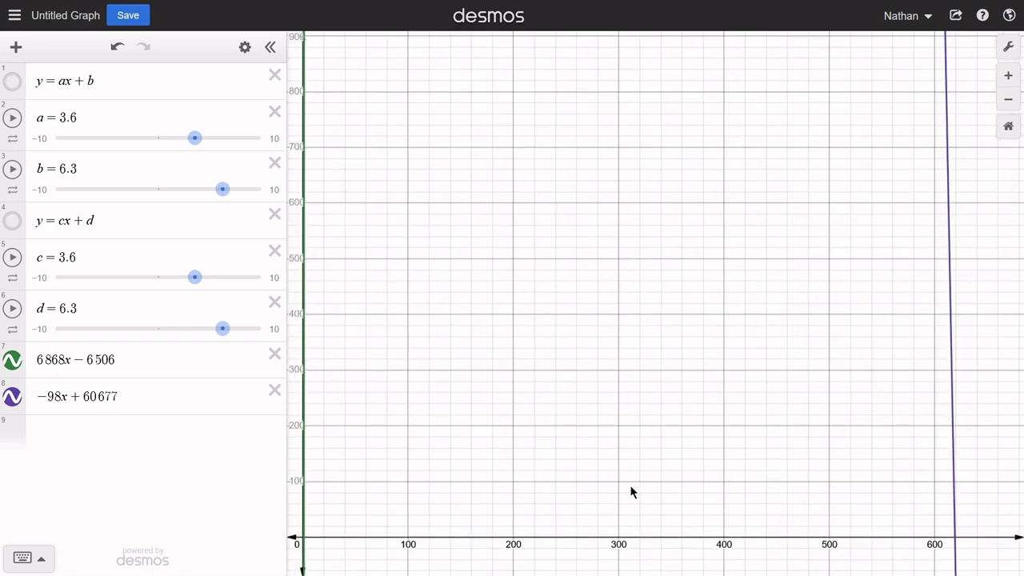
- Set the y-axis range of the graph to run from 0 to 100000
click(1008, 45)
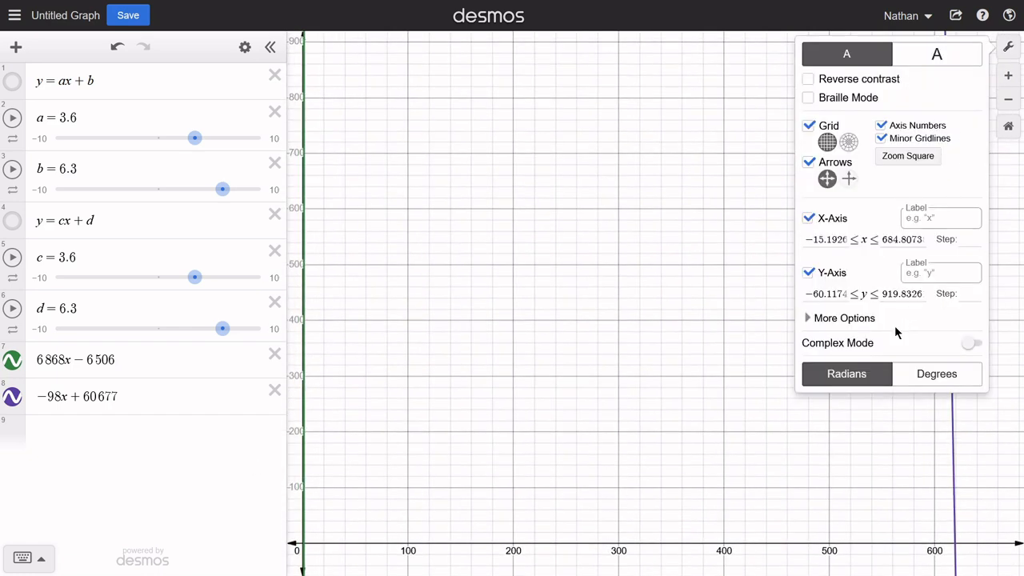
drag(808, 297, 955, 298)
text(0)
text(10000)
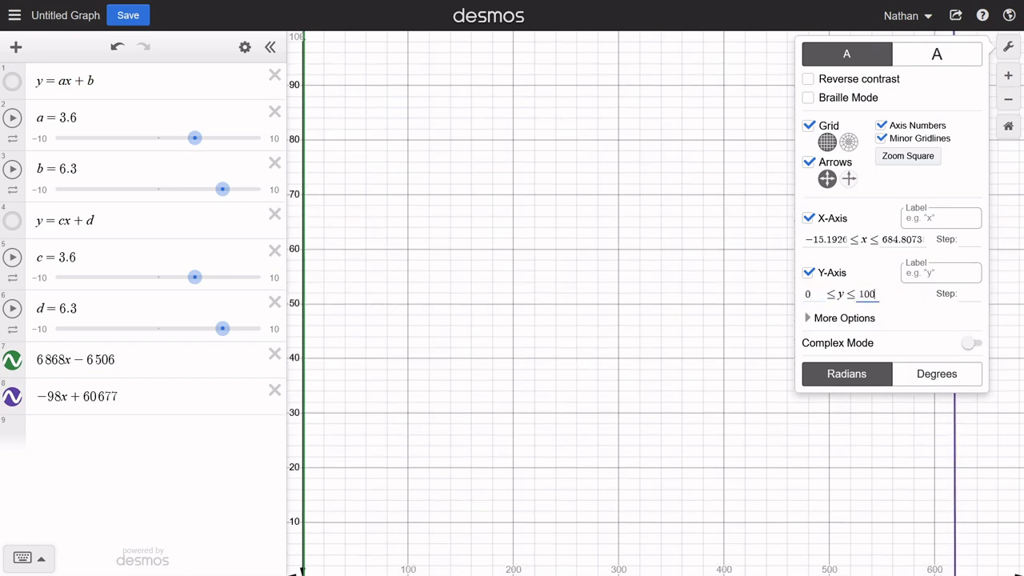
text(0)
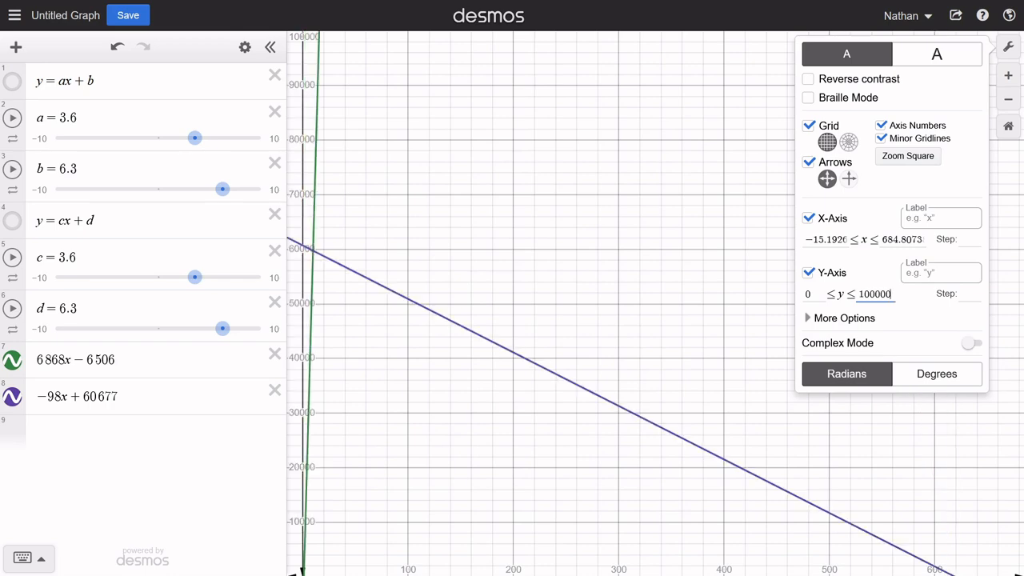
- Display the coordinates of the intersection between 6868x − 6506 and −98x + 60677
click(569, 280)
drag(569, 279, 563, 256)
click(339, 225)
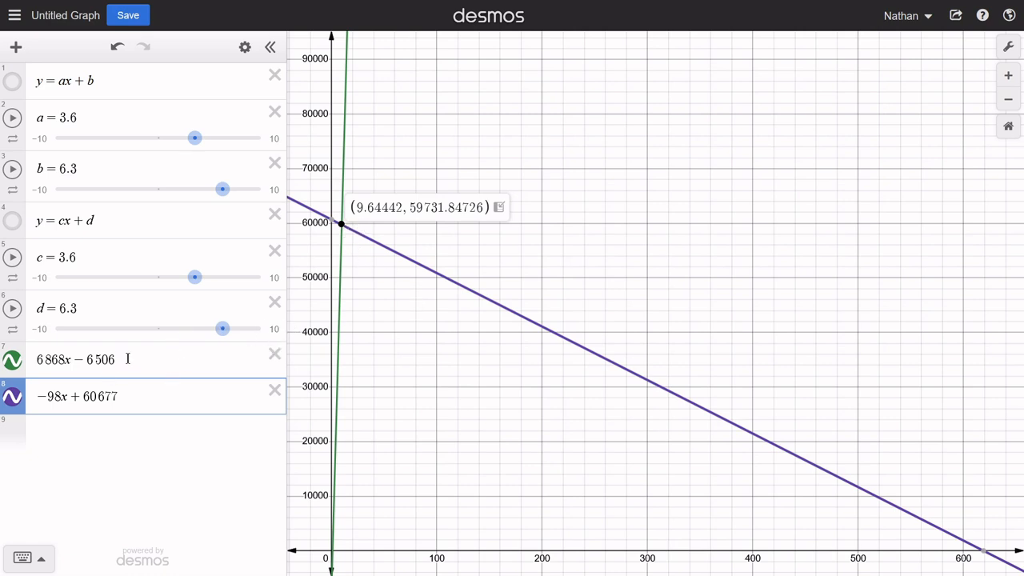
- Add the equation 6868x − 6506 = −98x + 60677 in a new row by copying both existing expressions
drag(128, 359, 3, 358)
key(ctrl+c)
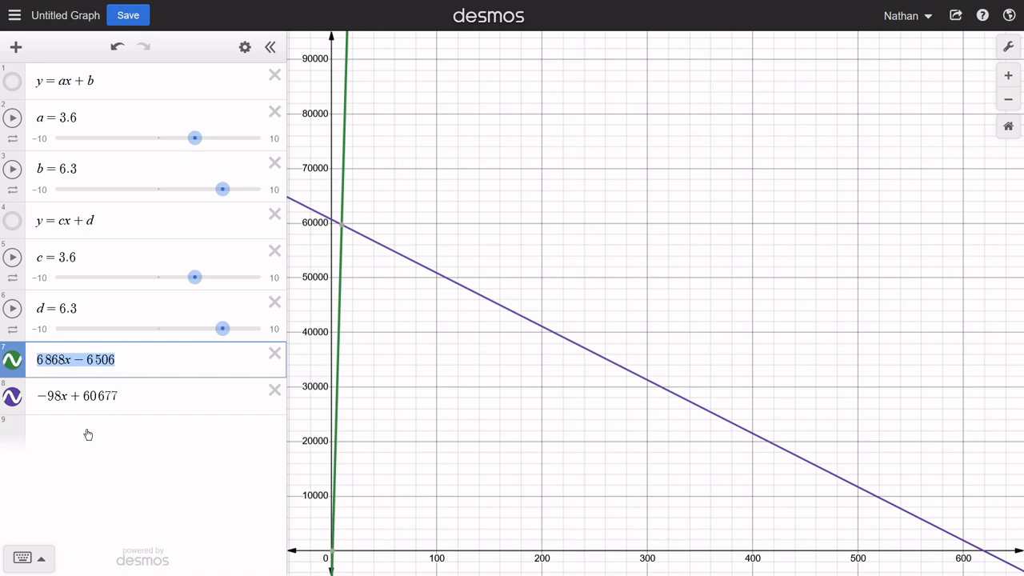
click(118, 425)
key(ctrl+v)
drag(146, 396, 25, 402)
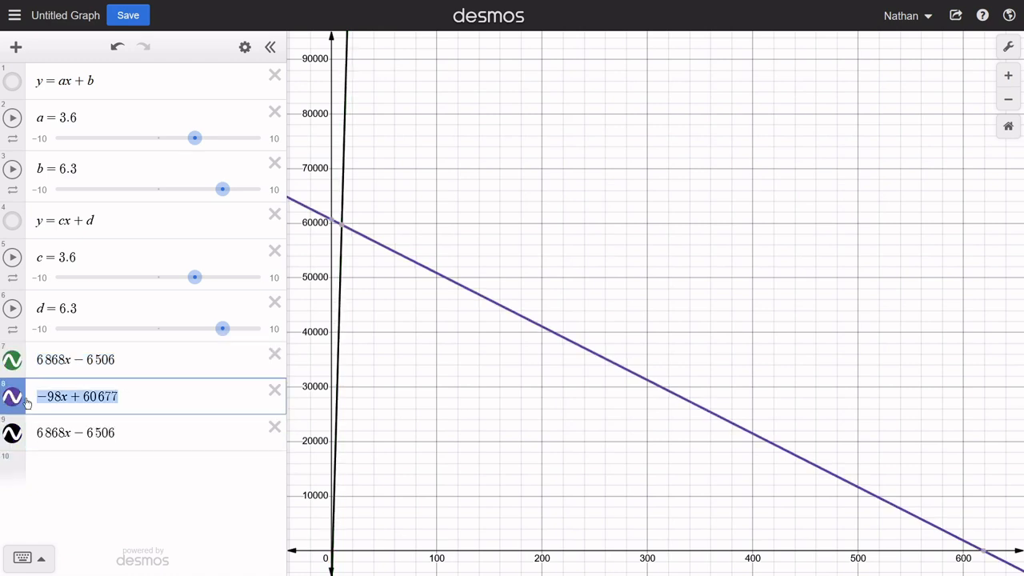
key(ctrl+c)
click(131, 437)
text(=)
key(ctrl+v)
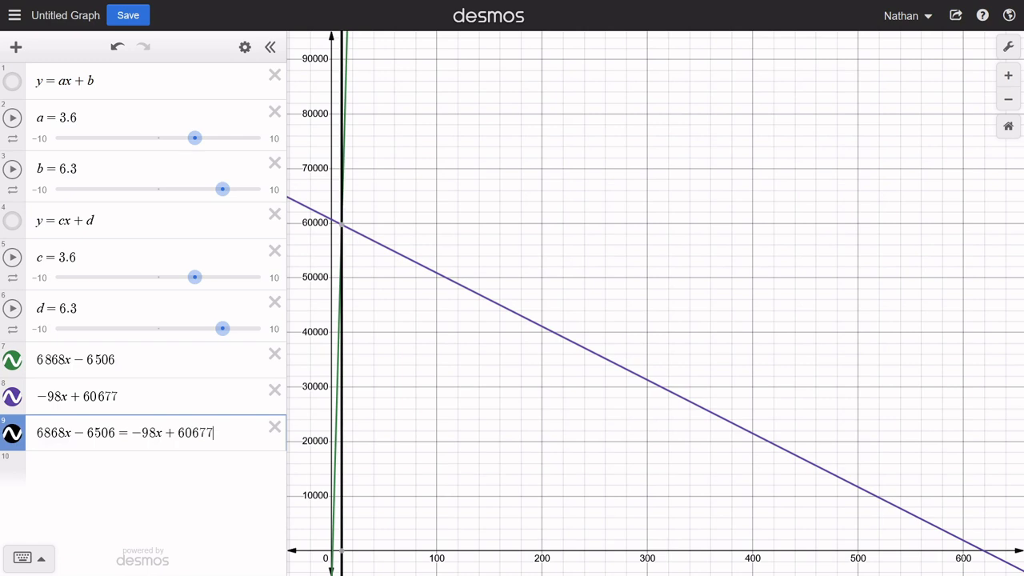
- Display the coordinates where the vertical solution line meets the two lines and where it crosses the x-axis
click(343, 225)
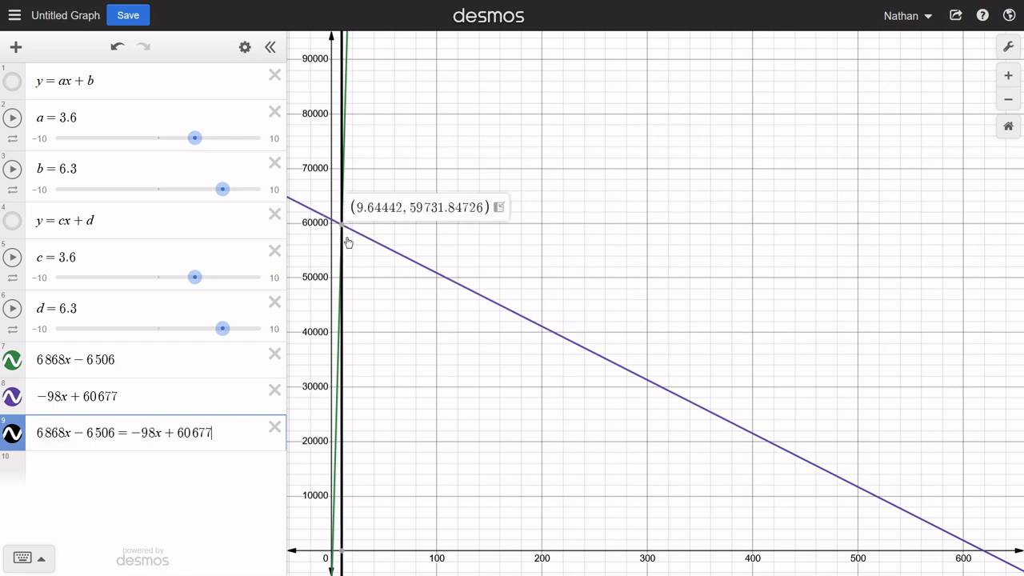
click(342, 552)
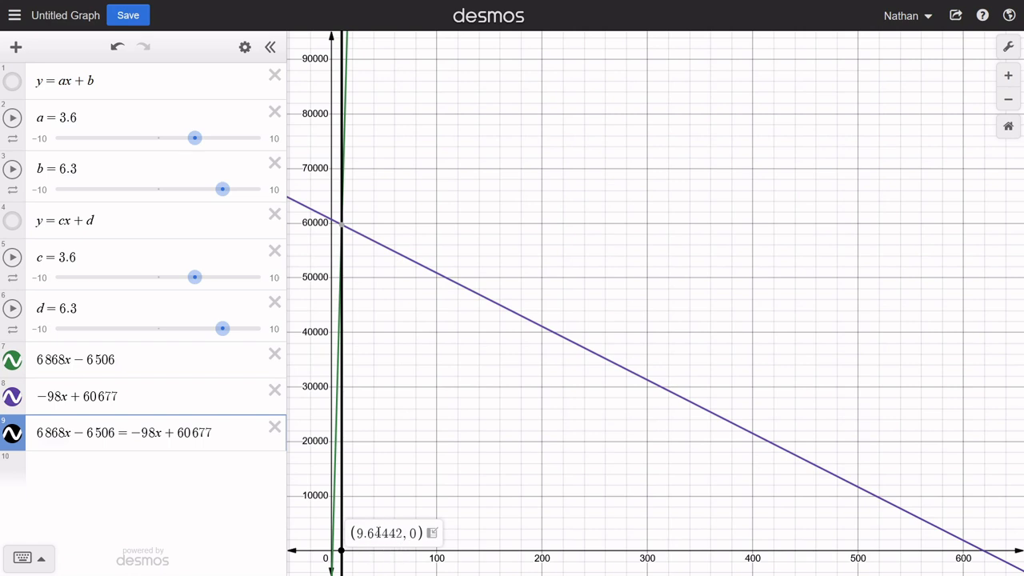
click(341, 225)
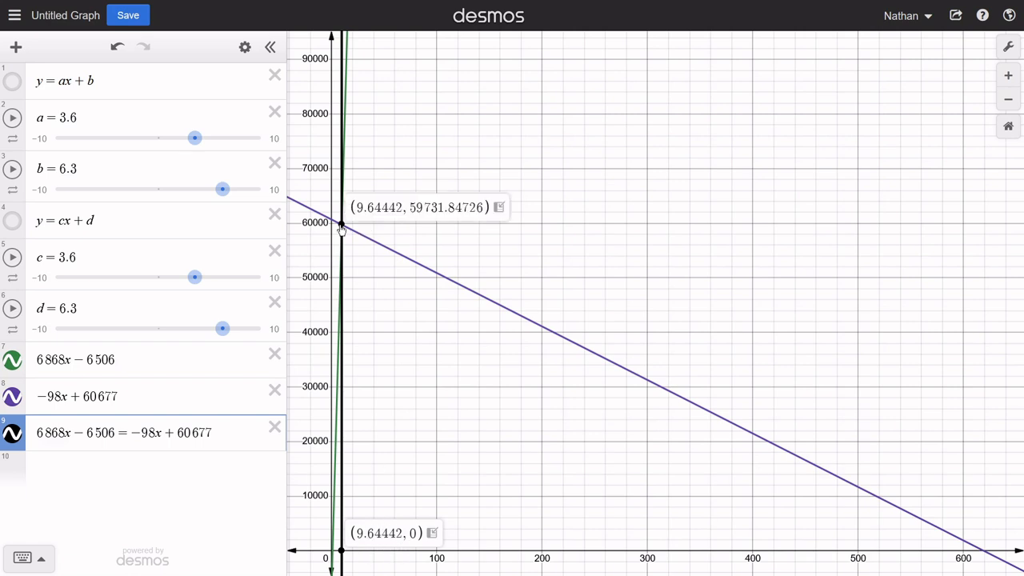
- Add the vertical line's x-intercept as a point row, then substitute 9.64442 for x in 6868x − 6506 and compare with the intersection's coordinates
click(402, 533)
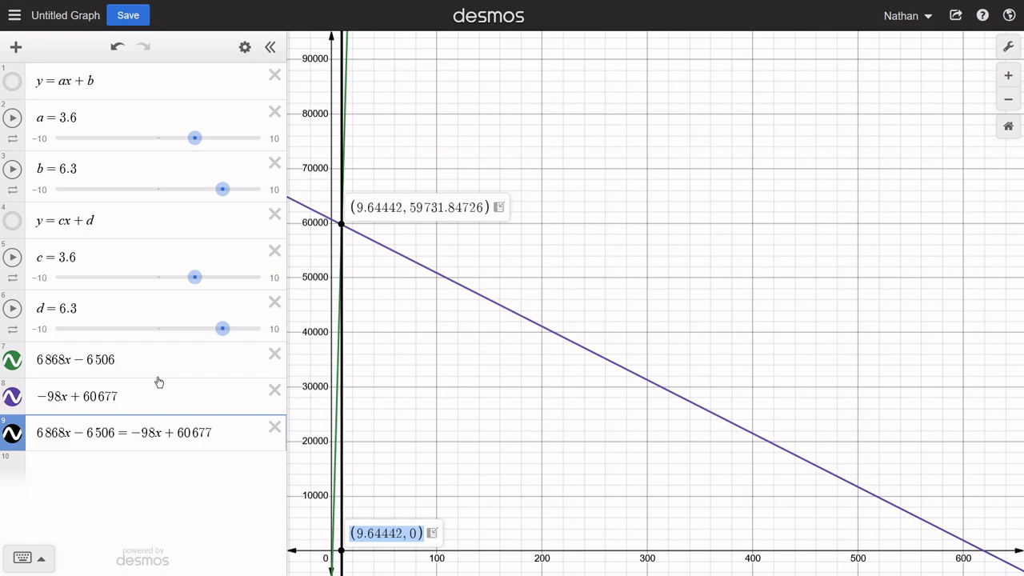
click(432, 533)
drag(88, 470, 45, 472)
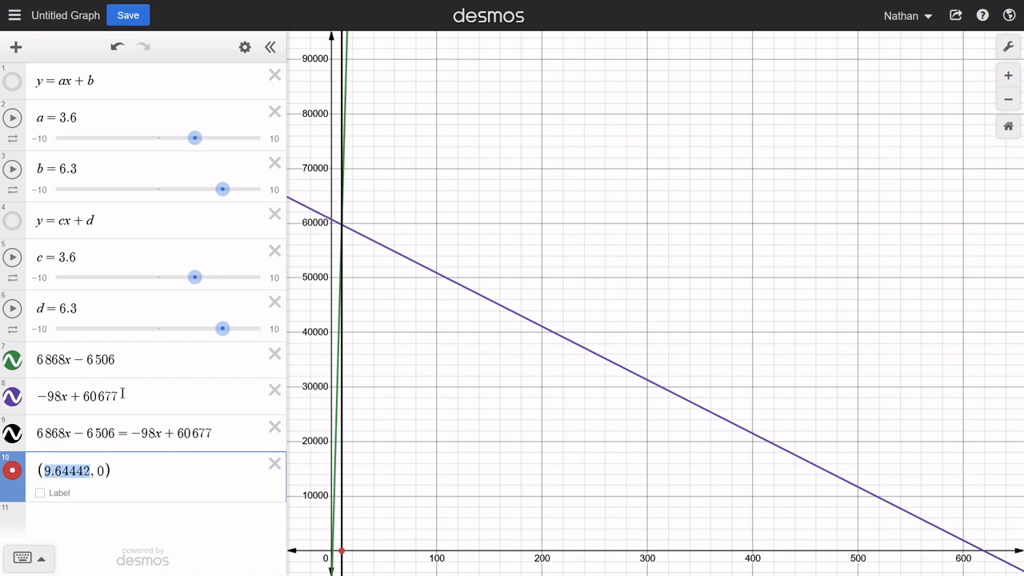
click(70, 360)
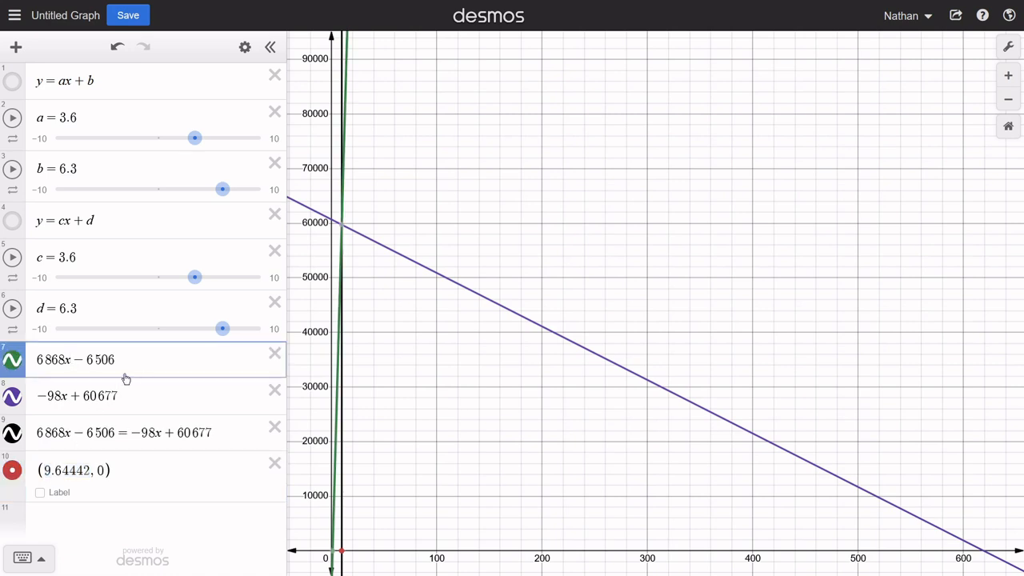
key(BackSpace)
text(())
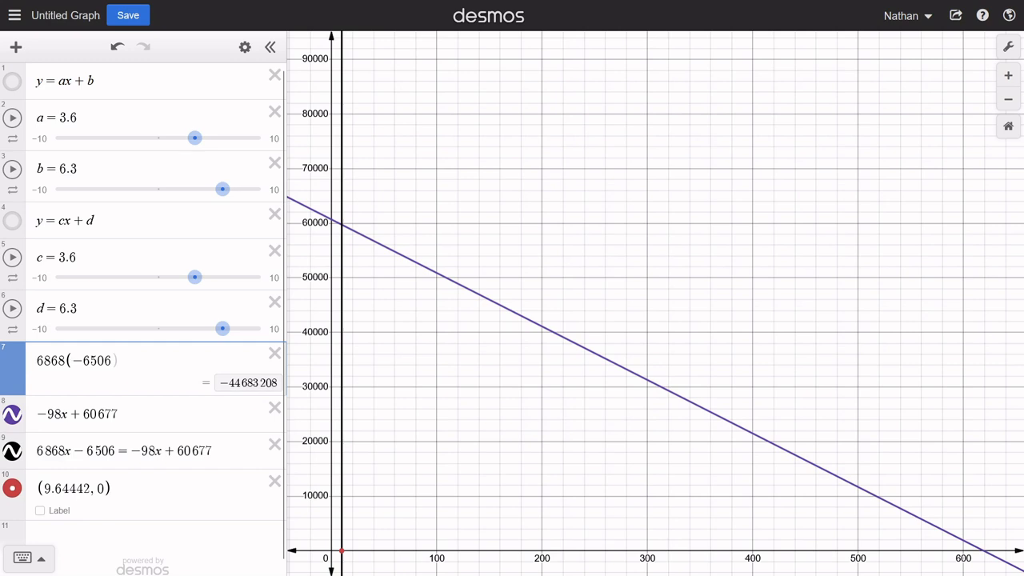
key(ctrl+v)
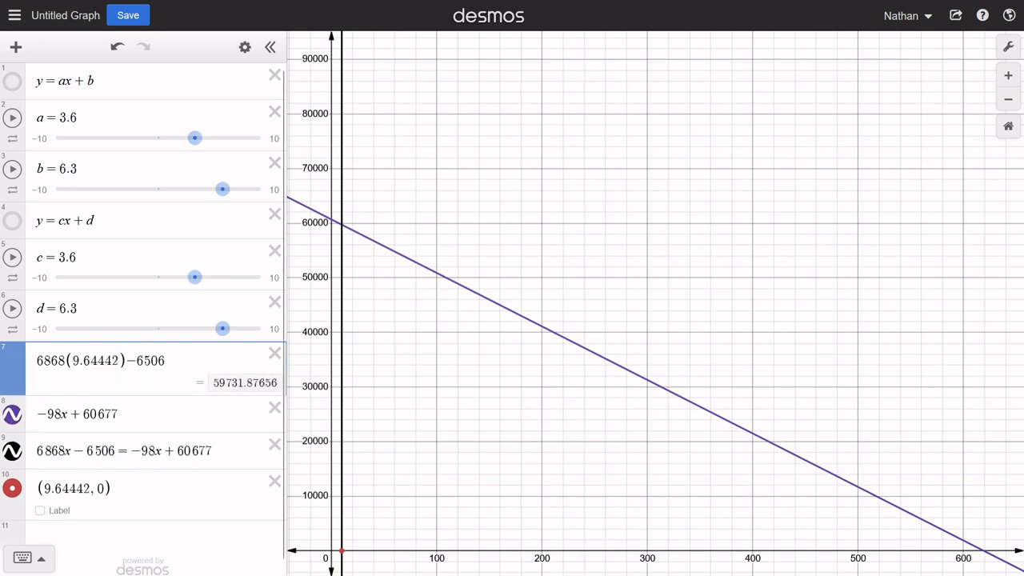
click(343, 228)
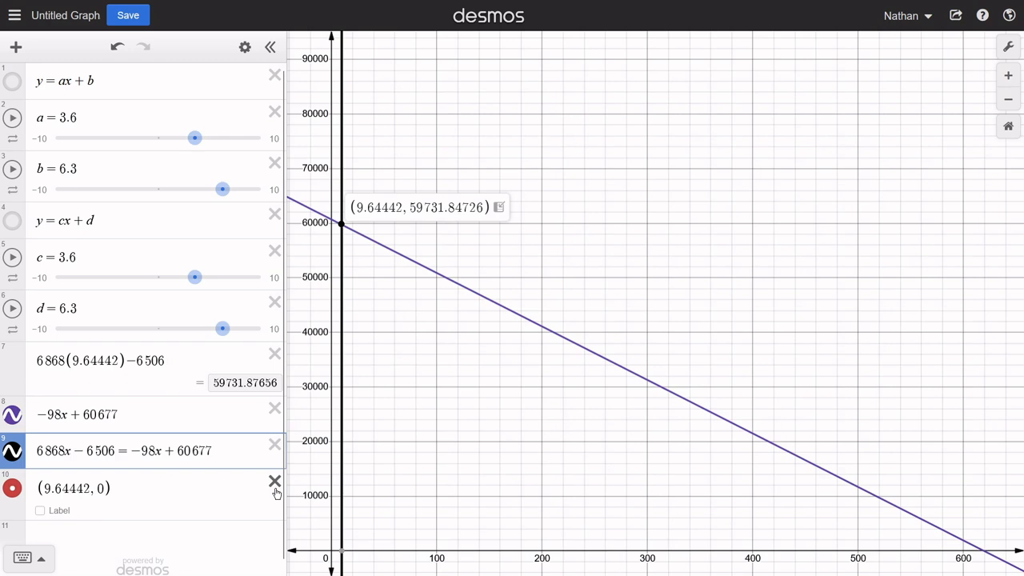
- Delete the point row (9.64442, 0) and put x back in place of the substituted number in row 7
drag(213, 451, 39, 449)
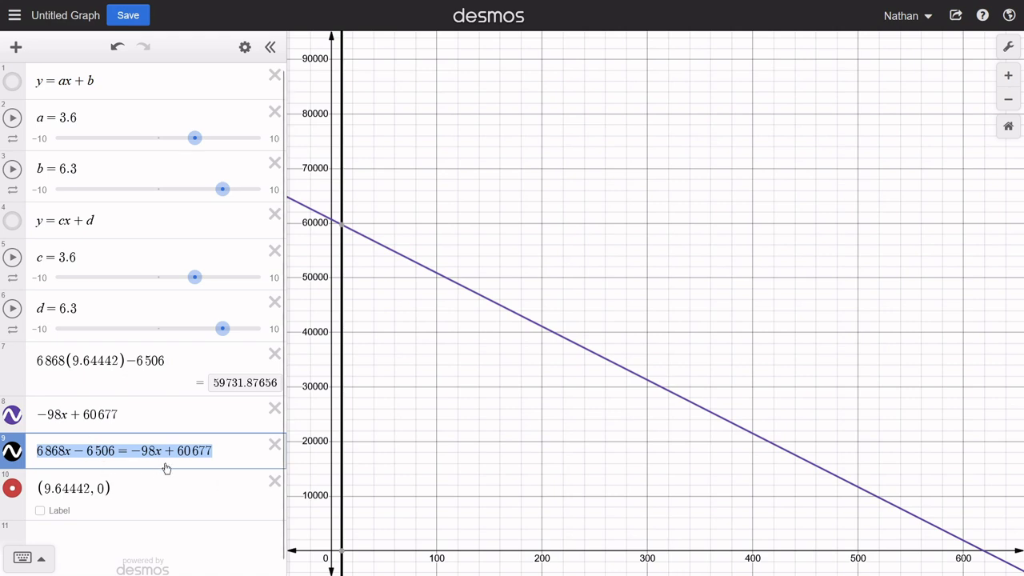
click(274, 482)
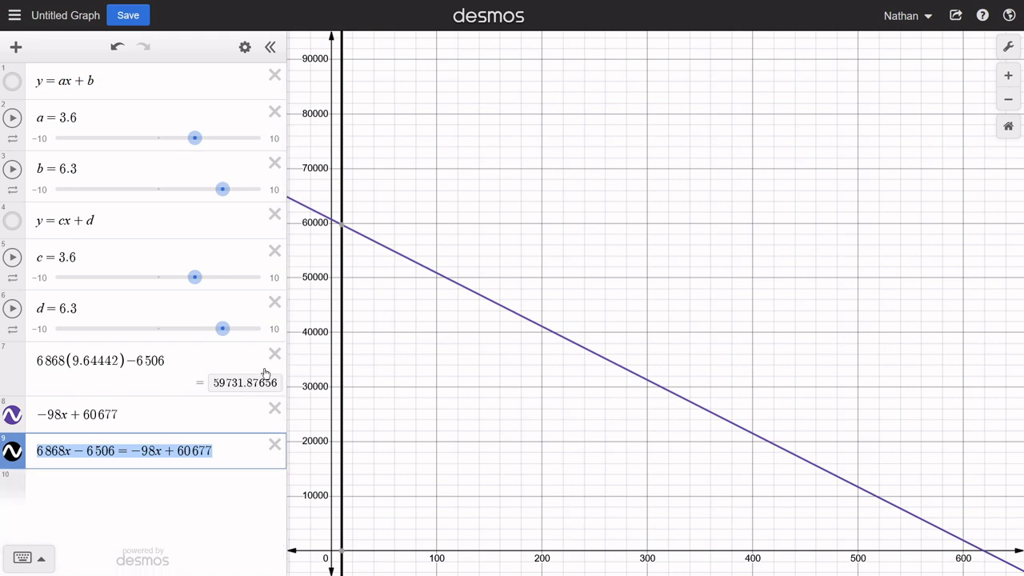
click(120, 359)
key(BackSpace)
key(BackSpace)
key(BackSpace)
key(BackSpace)
key(BackSpace)
key(BackSpace)
key(BackSpace)
key(BackSpace)
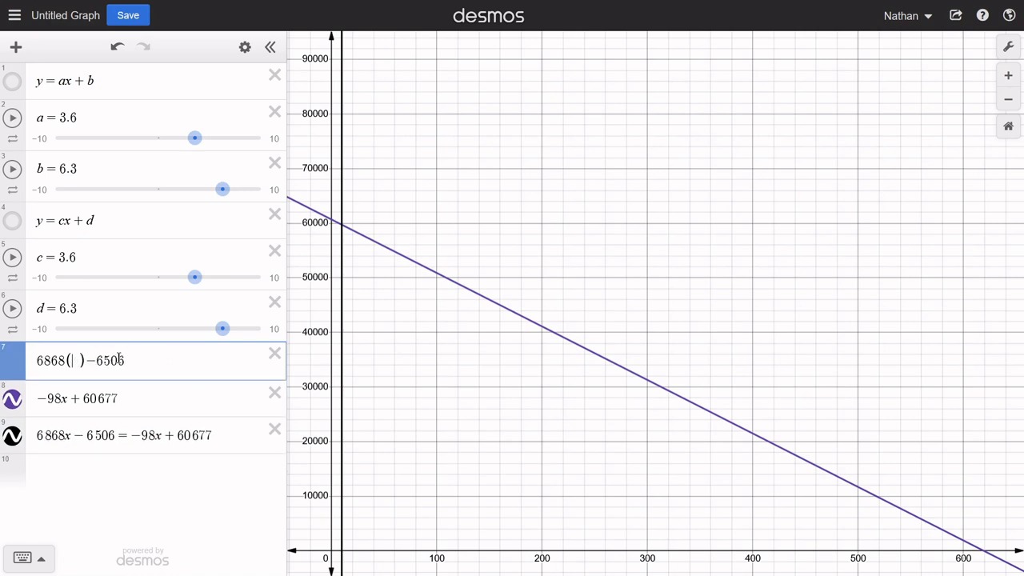
text(x)
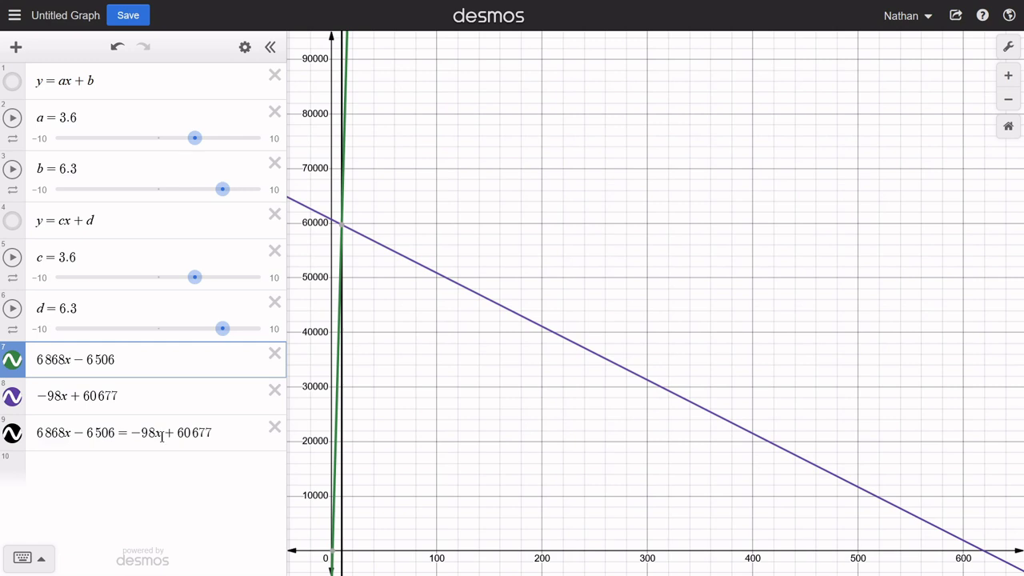
- Begin a rearranged equation in a new row with 6868x + 98x on its left side
drag(163, 436, 114, 436)
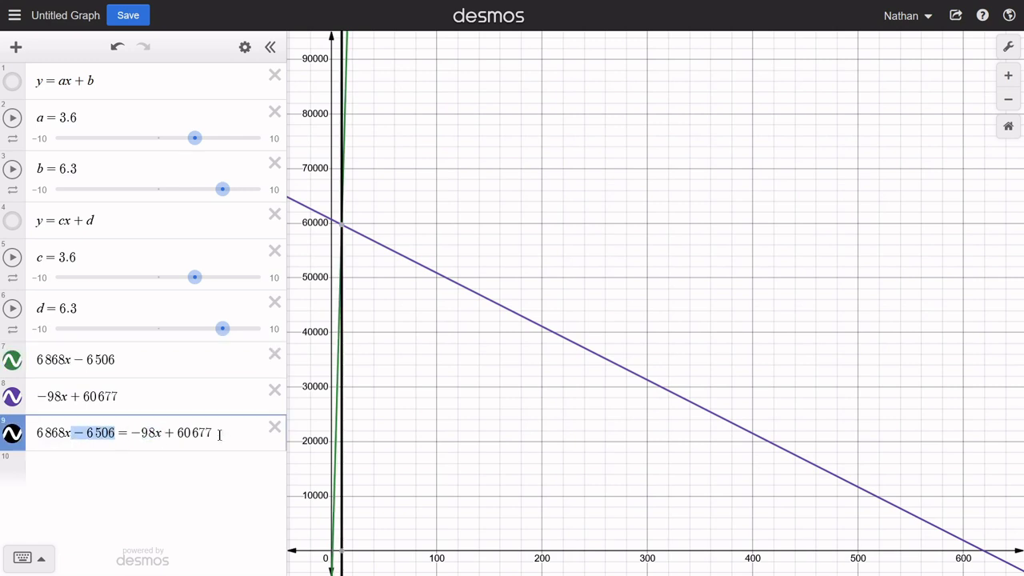
drag(36, 436, 72, 433)
key(ctrl+c)
click(69, 464)
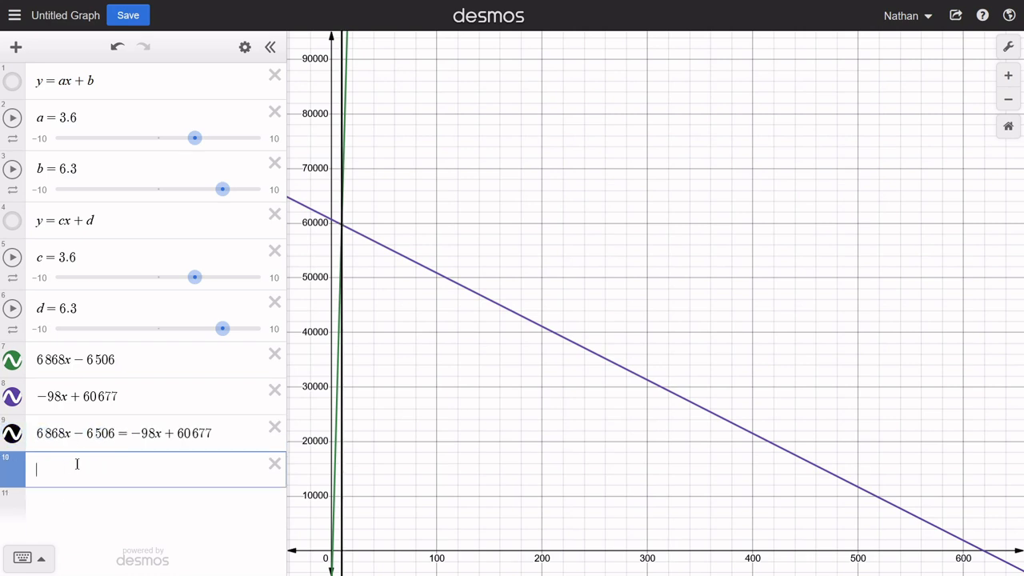
key(ctrl+v)
text(+ 98)
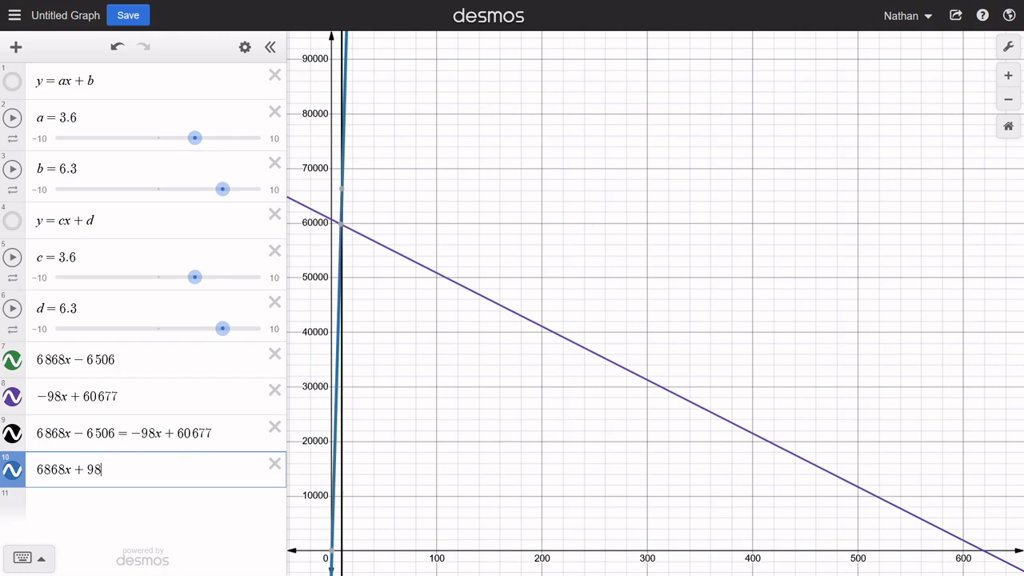
text(x =)
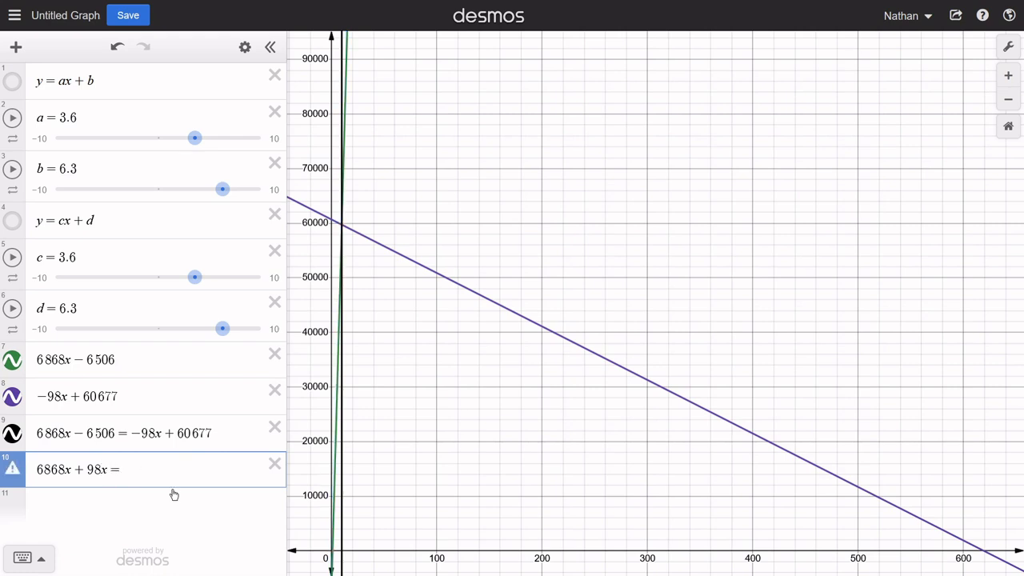
- Complete the right side of the rearranged equation in row 10 as 60677 + 6506, reusing the constants from row 9
drag(232, 432, 174, 432)
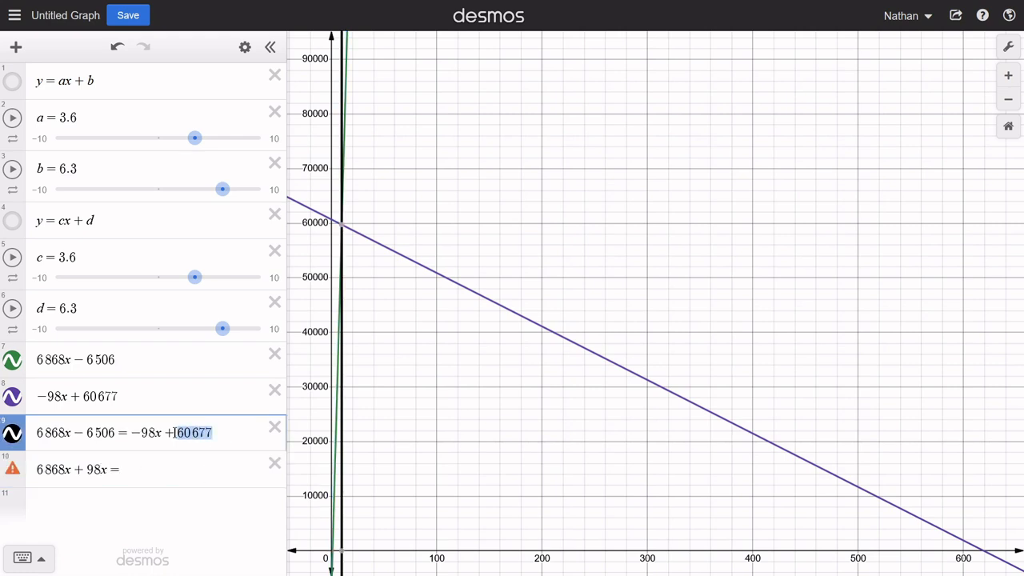
click(144, 472)
key(ctrl+v)
text(+)
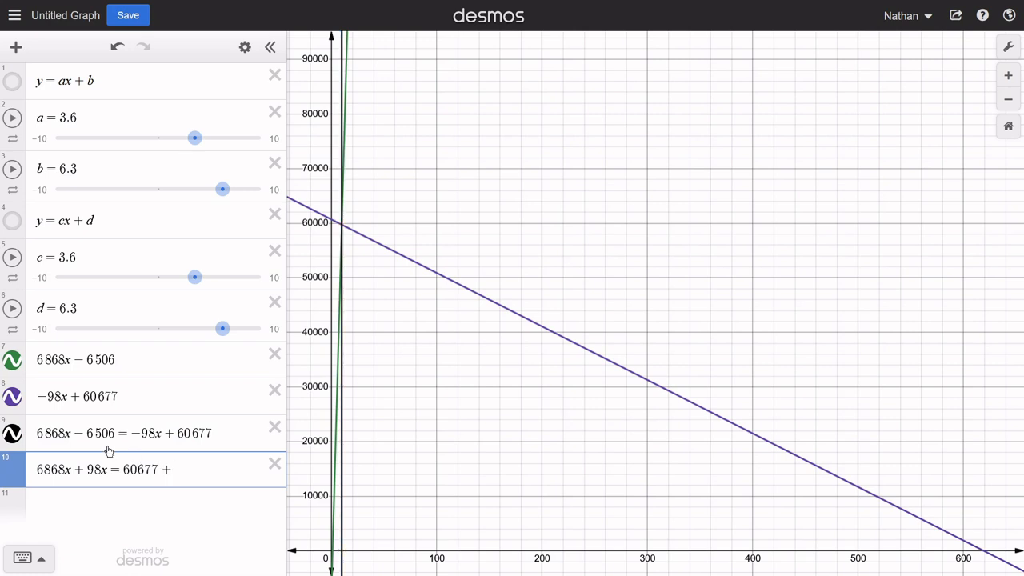
drag(115, 433, 86, 434)
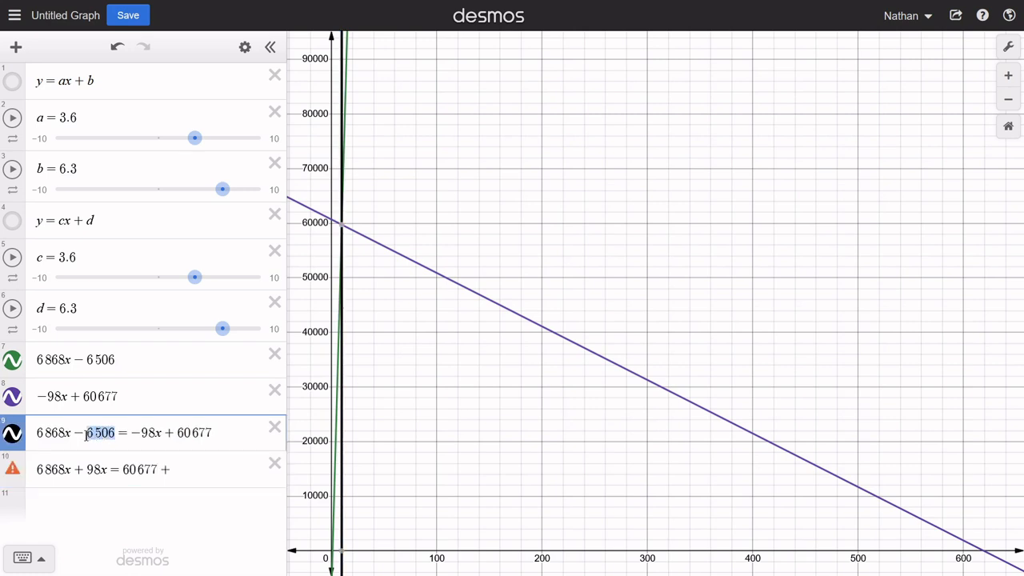
key(ctrl+c)
click(189, 471)
key(ctrl+v)
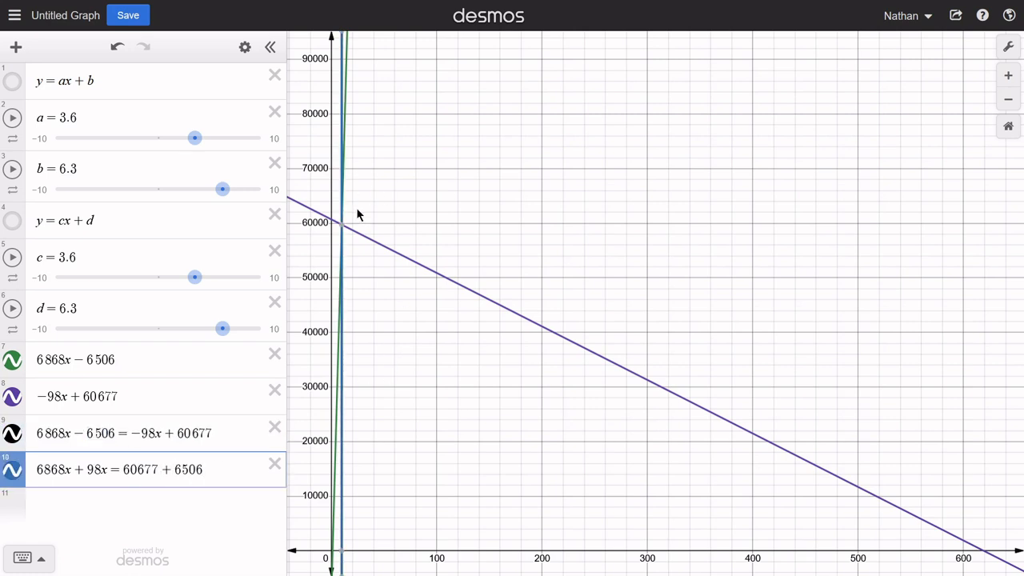
- Hide the lines 6868x − 6506 and −98x + 60677, and toggle row 10's graph to compare it with row 9's vertical line
drag(358, 215, 451, 238)
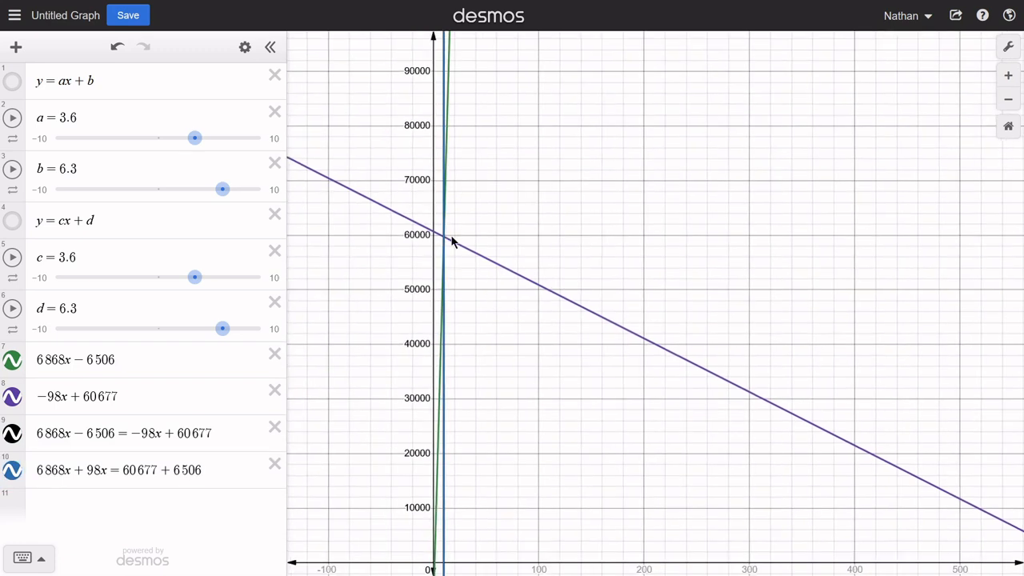
click(18, 472)
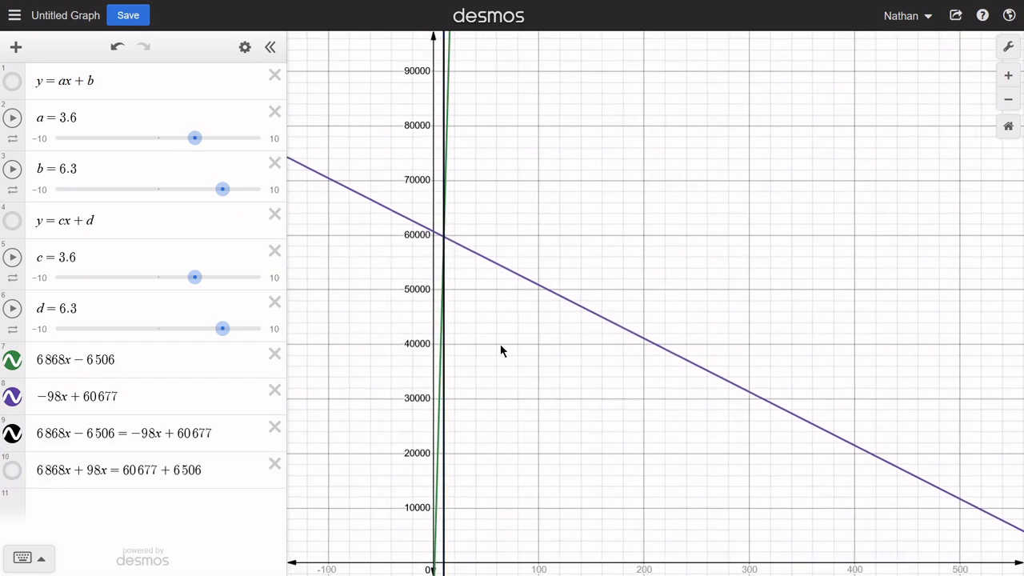
click(13, 361)
click(13, 398)
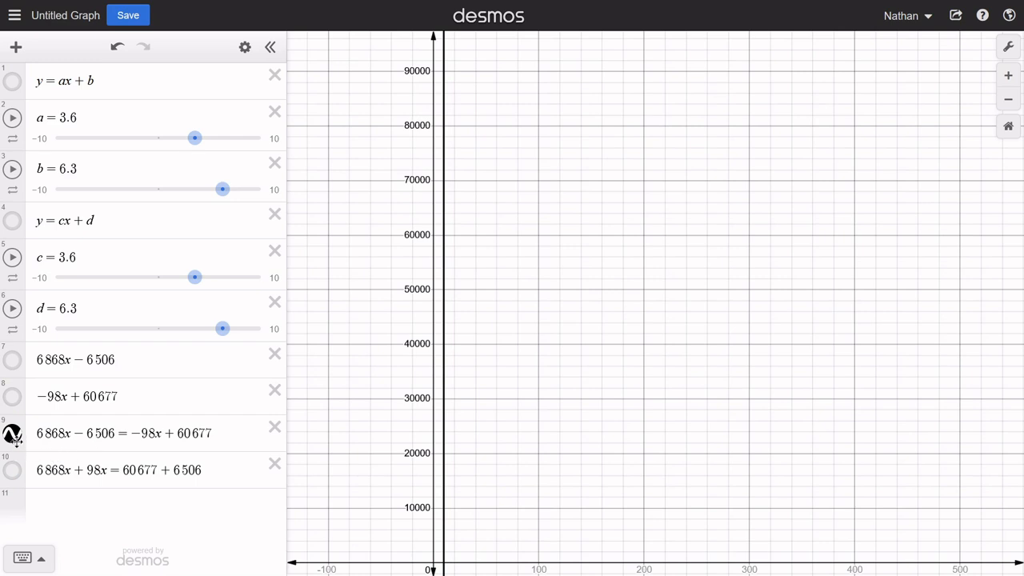
click(13, 471)
click(13, 471)
click(13, 471)
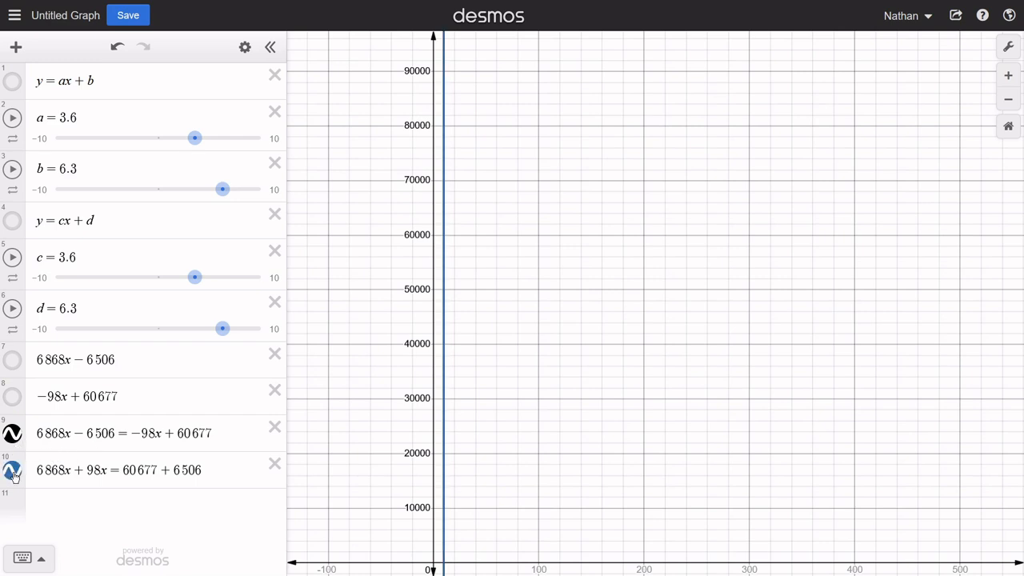
click(13, 471)
click(13, 471)
- Calculate 6868 + 98 in row 12 and begin the simplified equation 6966x = in row 11
click(92, 500)
key(Return)
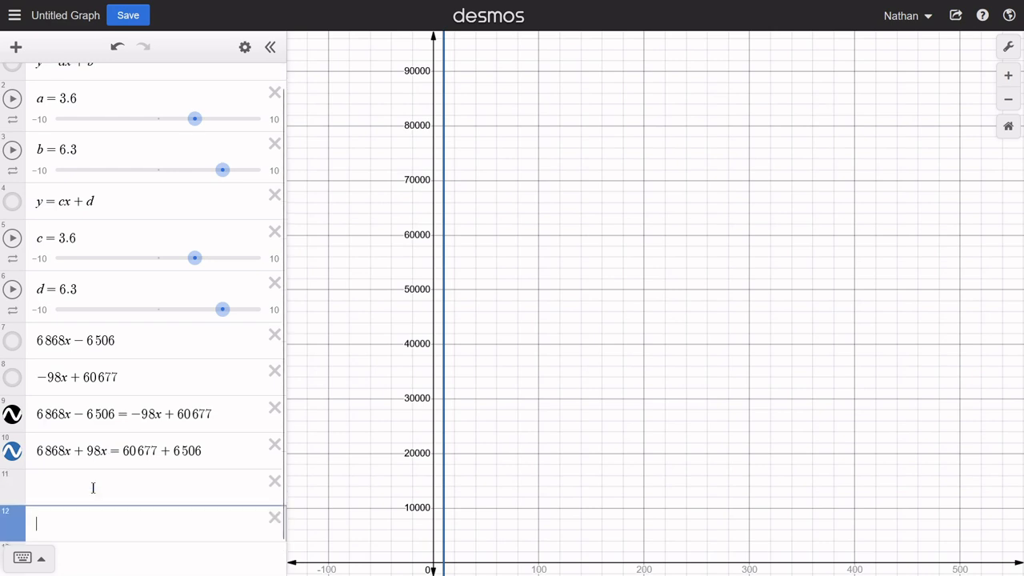
text(6 8)
text(68 )
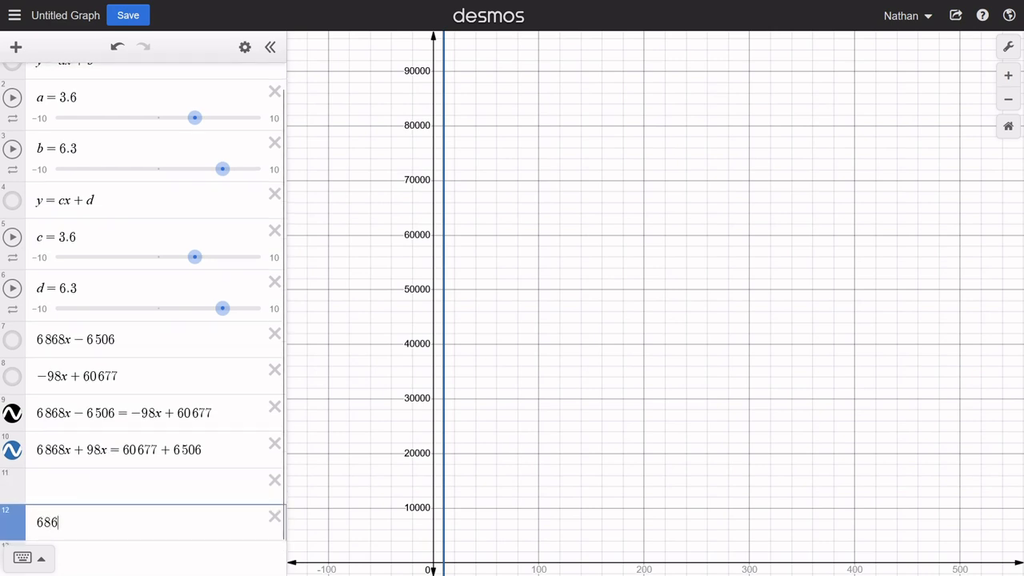
text(+ 98)
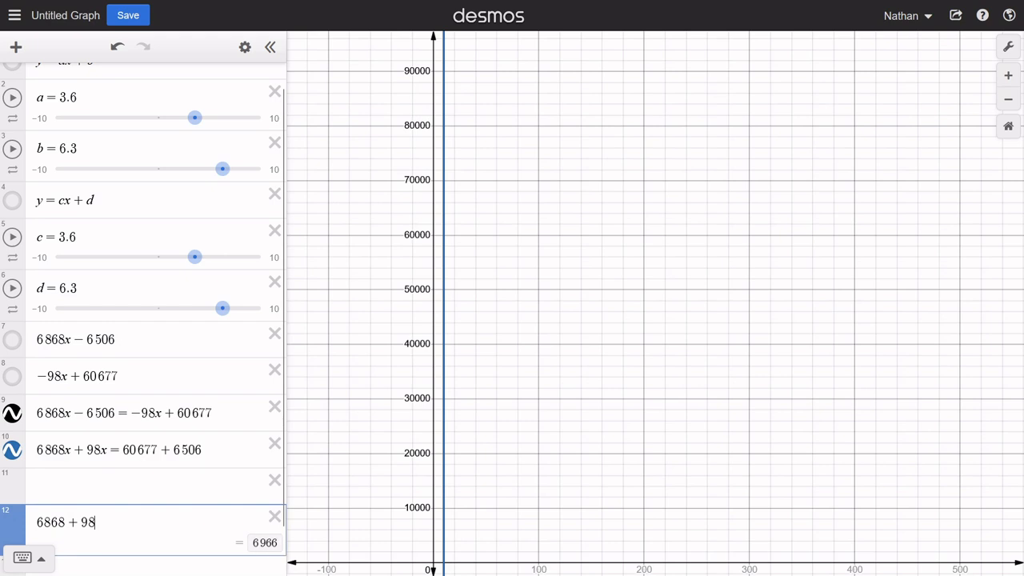
key(Up)
text(6966)
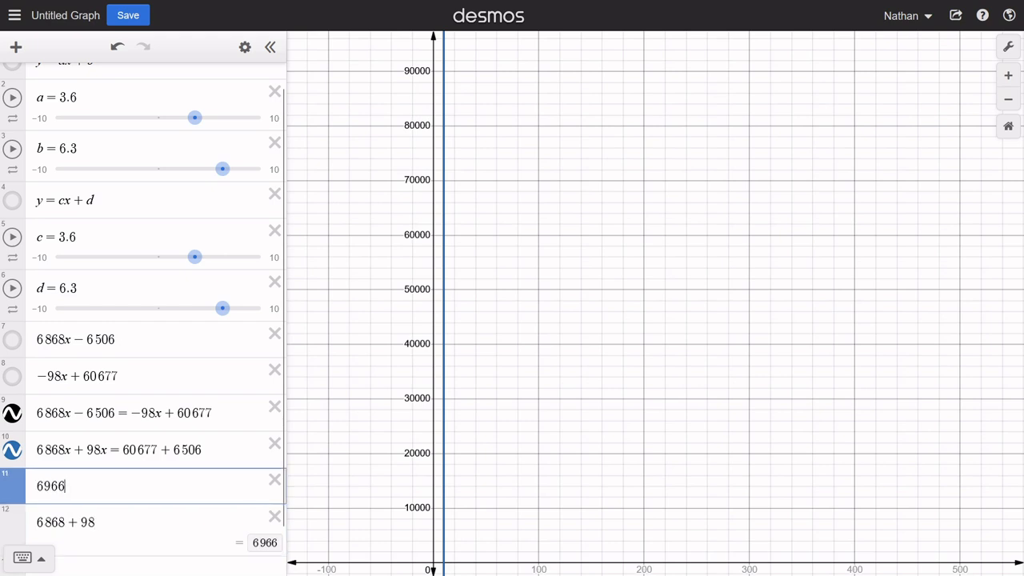
text(x =)
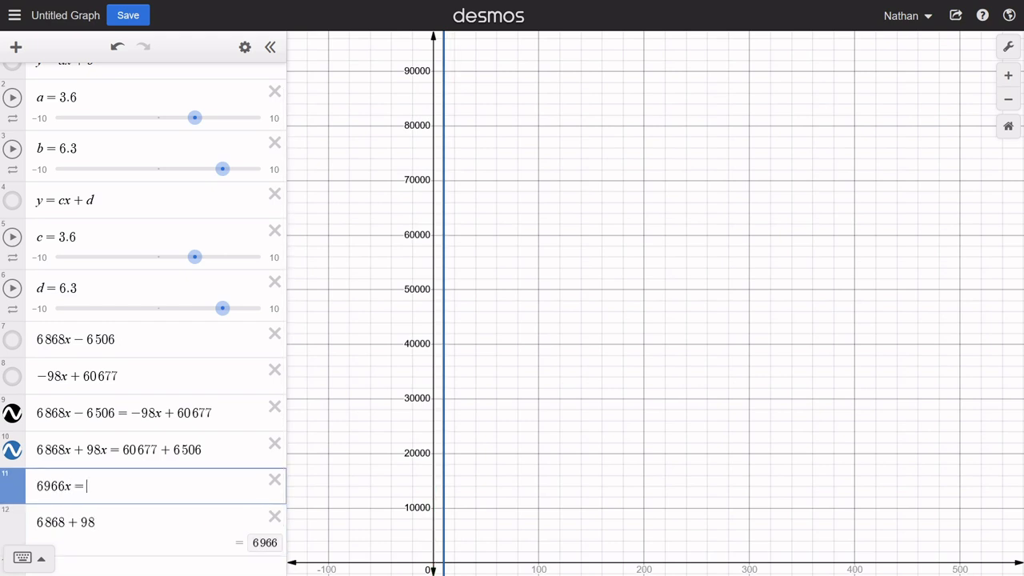
- Replace the row 12 calculation with 60677 + 6506 and complete row 11 as 6966x = 67183
key(Down)
key(BackSpace)
key(BackSpace)
key(BackSpace)
key(BackSpace)
key(BackSpace)
key(BackSpace)
key(BackSpace)
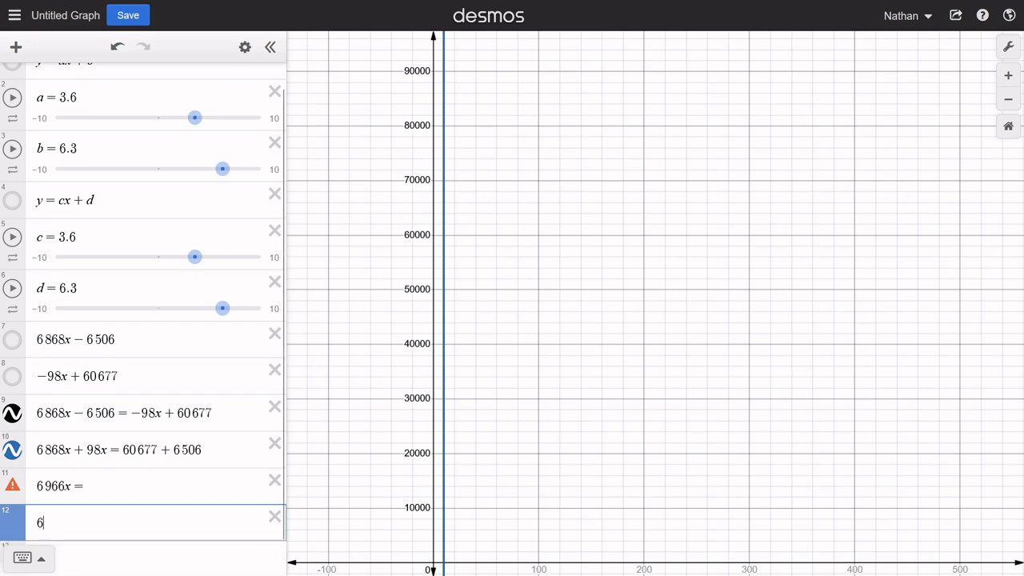
text(60677 + )
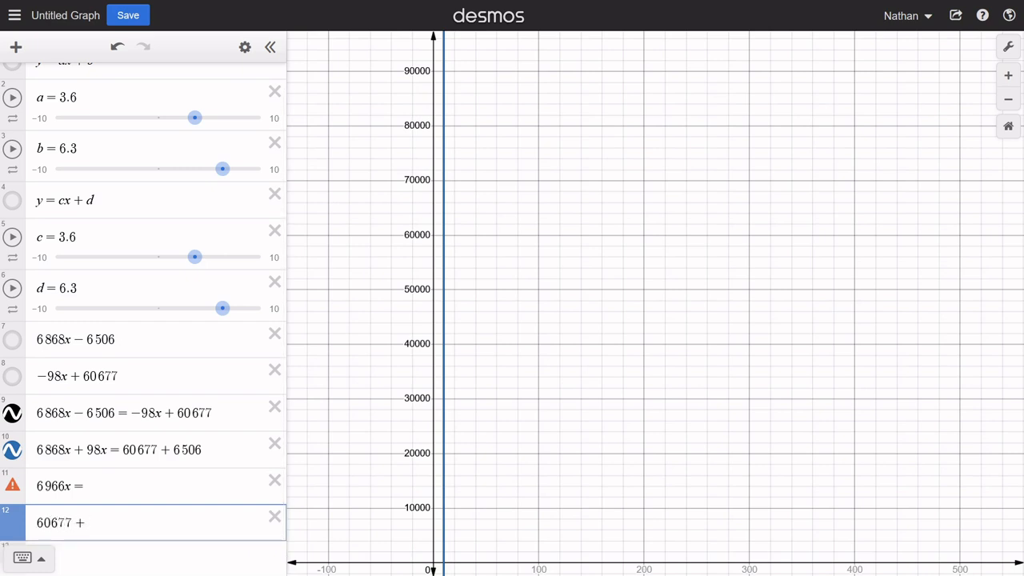
text(6506)
key(Up)
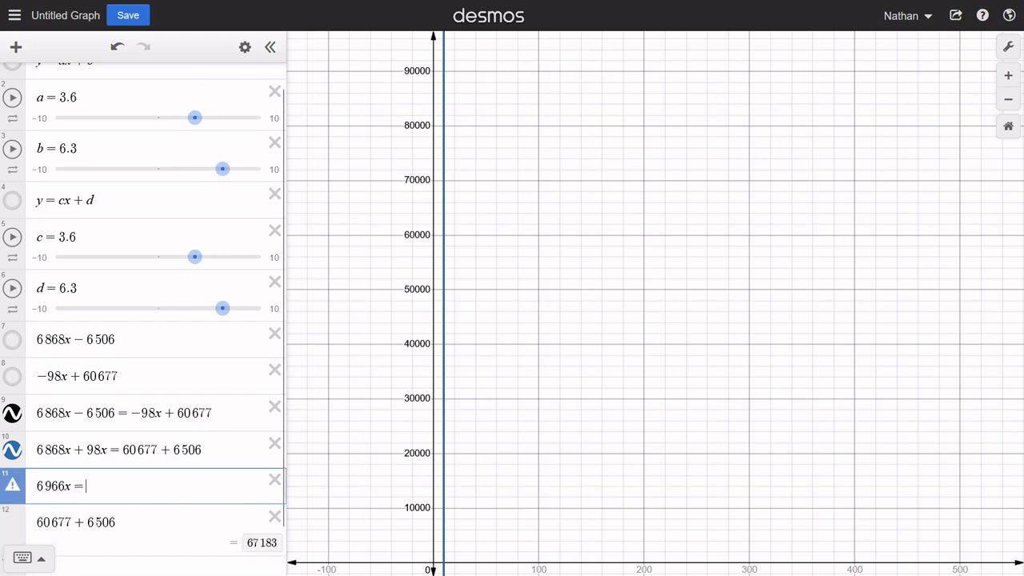
text(67183)
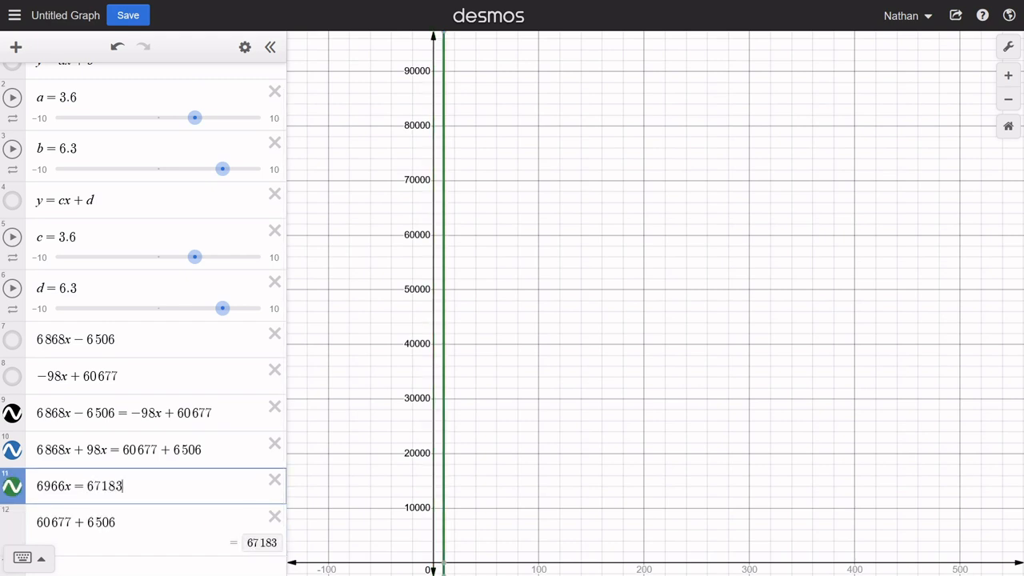
- Toggle the graphs of rows 10 and 11 to compare them with row 9's vertical line, and display the shared x-intercept's coordinates
click(13, 488)
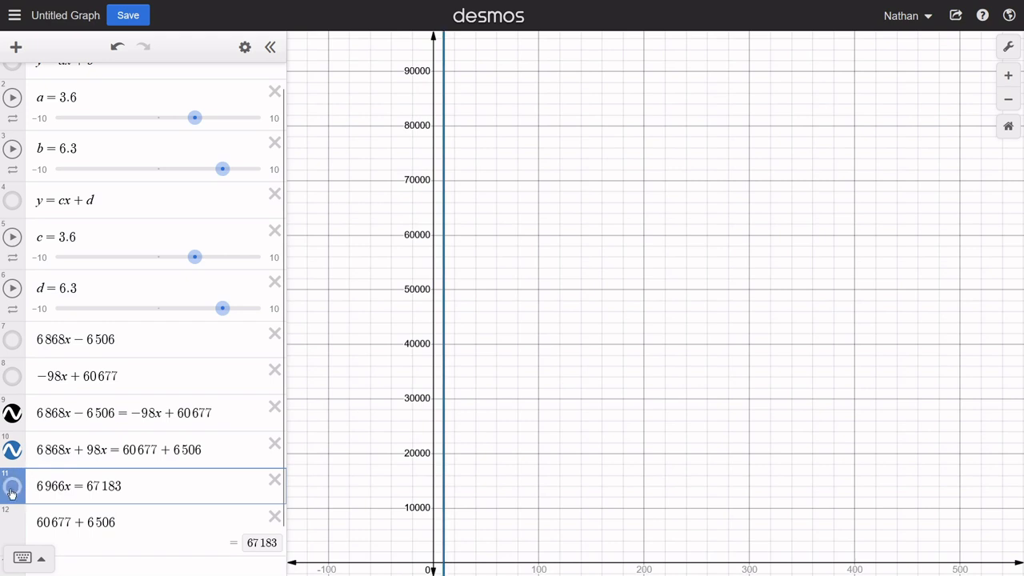
click(13, 489)
click(13, 484)
click(12, 452)
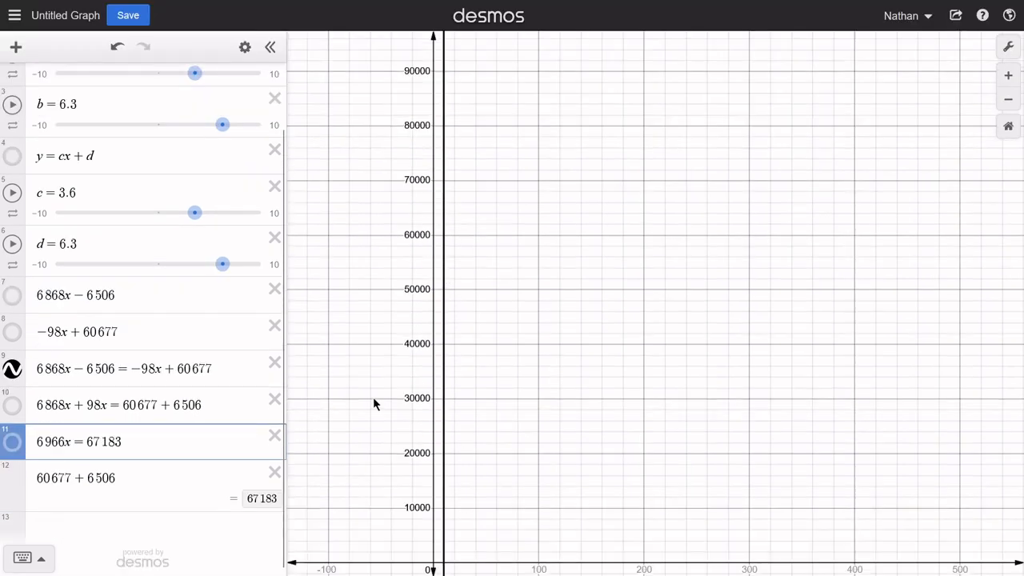
click(13, 442)
click(12, 406)
scroll(571, 439, down, 1)
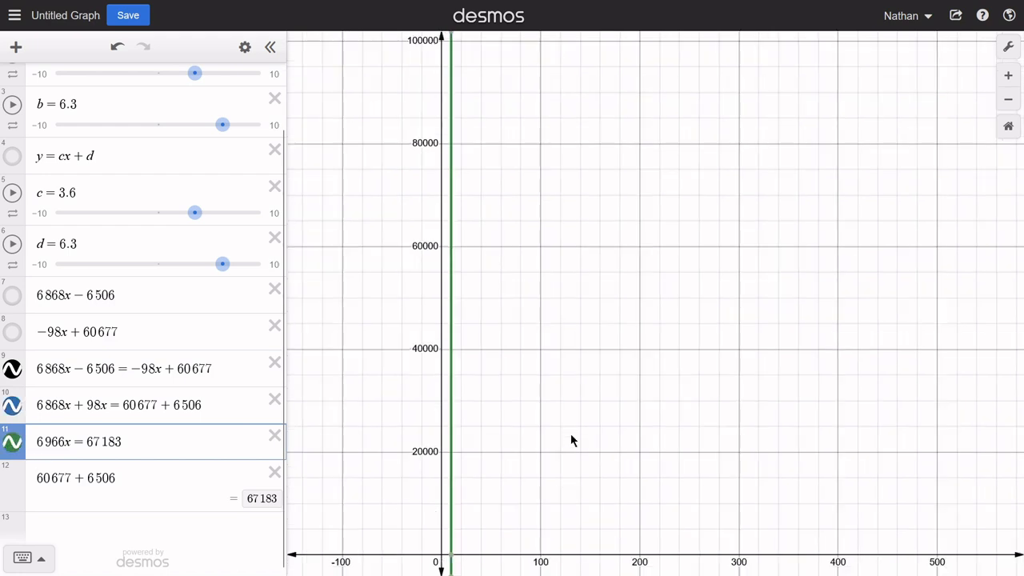
drag(570, 440, 544, 373)
click(466, 441)
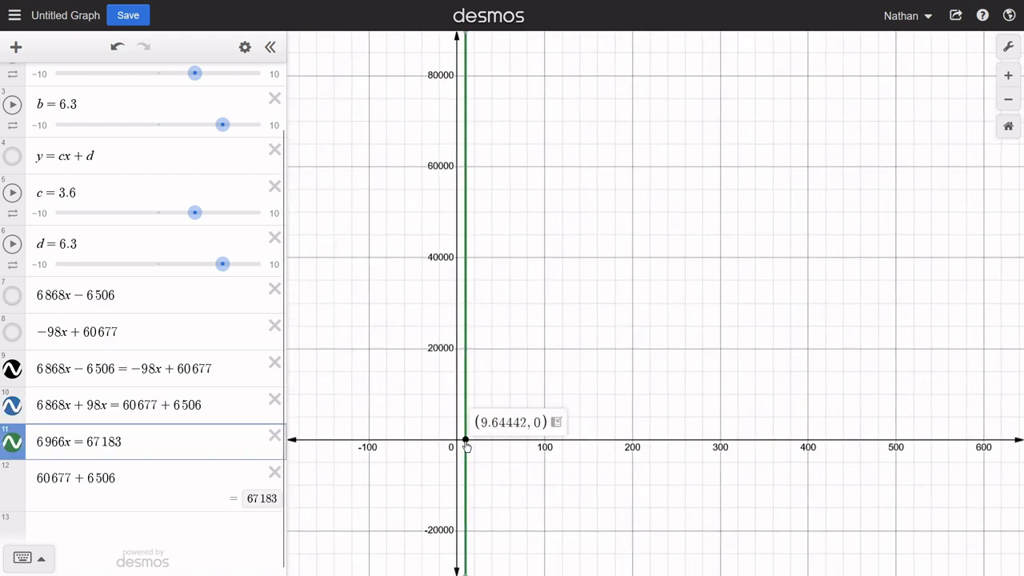
- Replace the row 12 calculation with the solved form x = 67183/6966 and examine its decimal value
click(120, 479)
drag(125, 477, 31, 480)
text(x=)
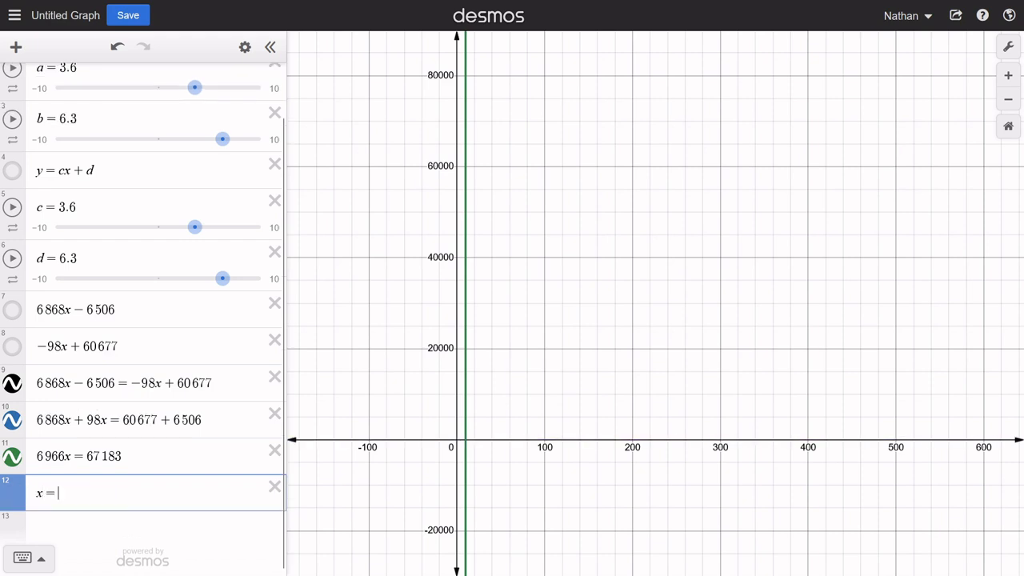
text(67183)
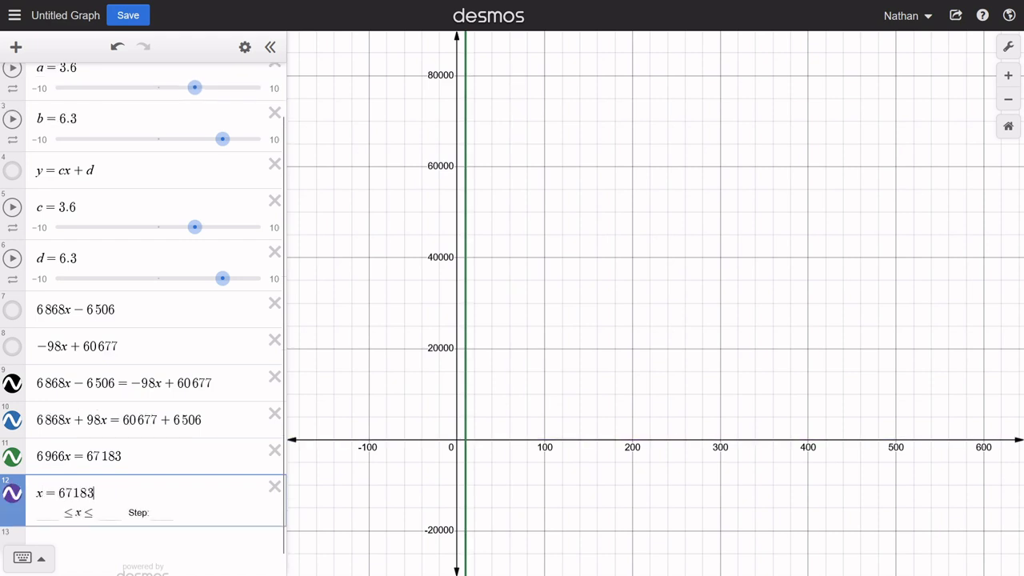
text(/6966)
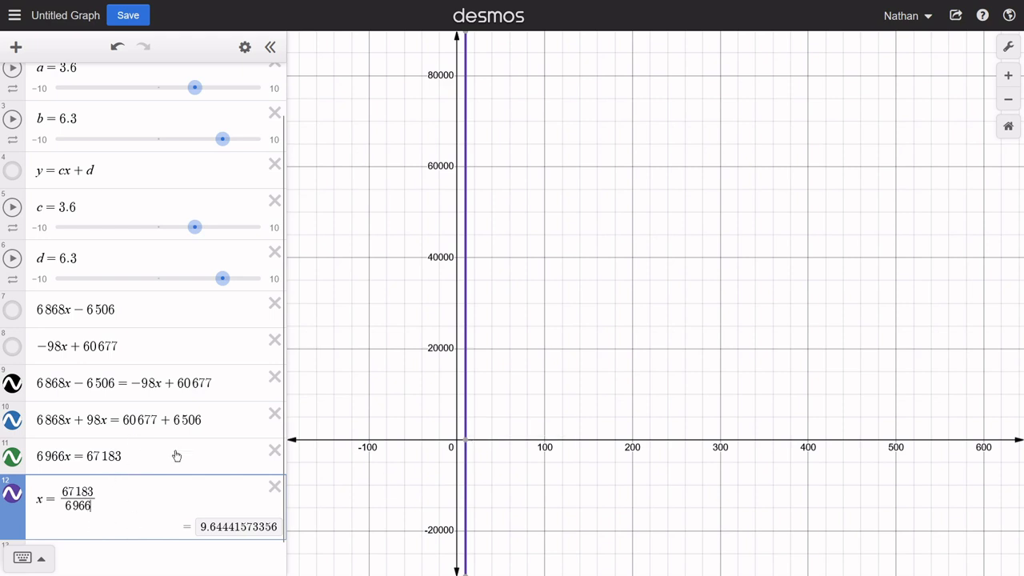
drag(101, 501, 73, 499)
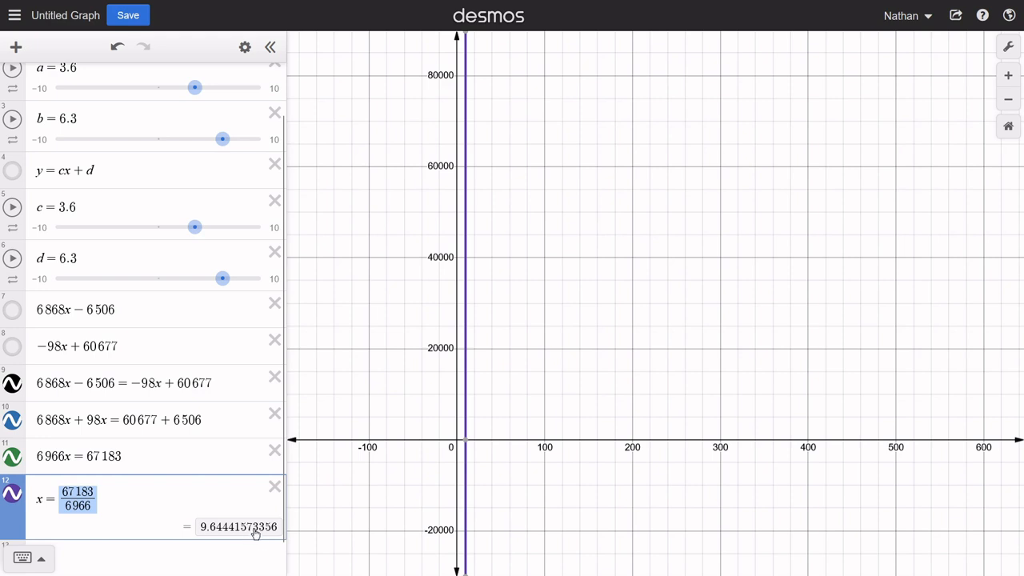
scroll(181, 505, up, 2)
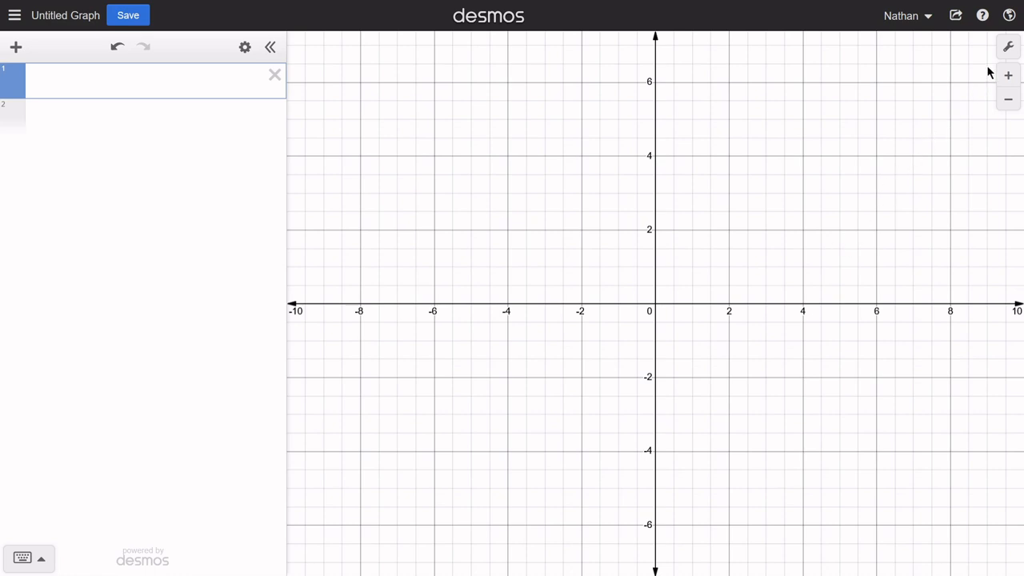
- Turn off the grid and the y-axis on the blank graph so only a horizontal number line remains
click(1006, 48)
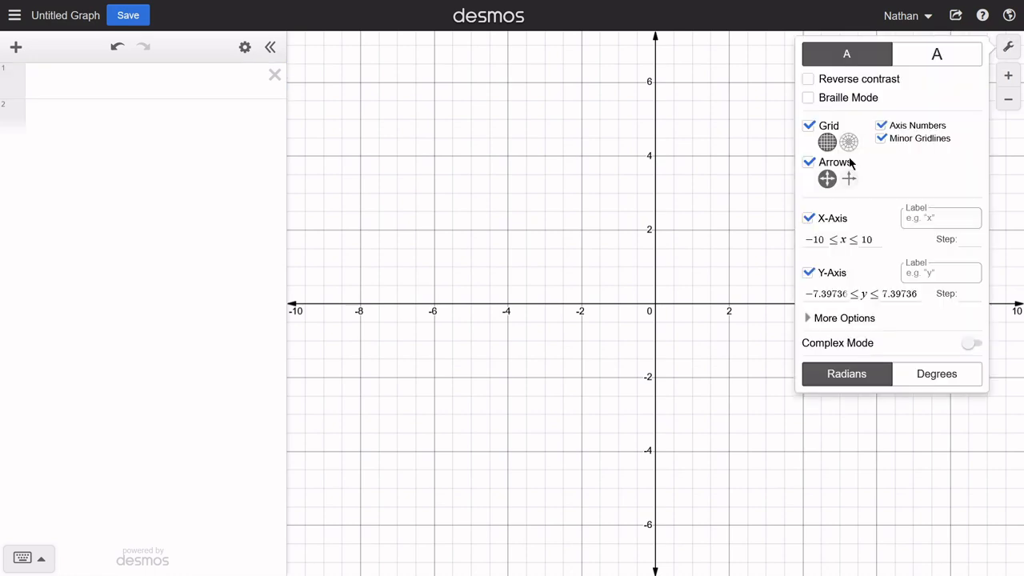
click(809, 126)
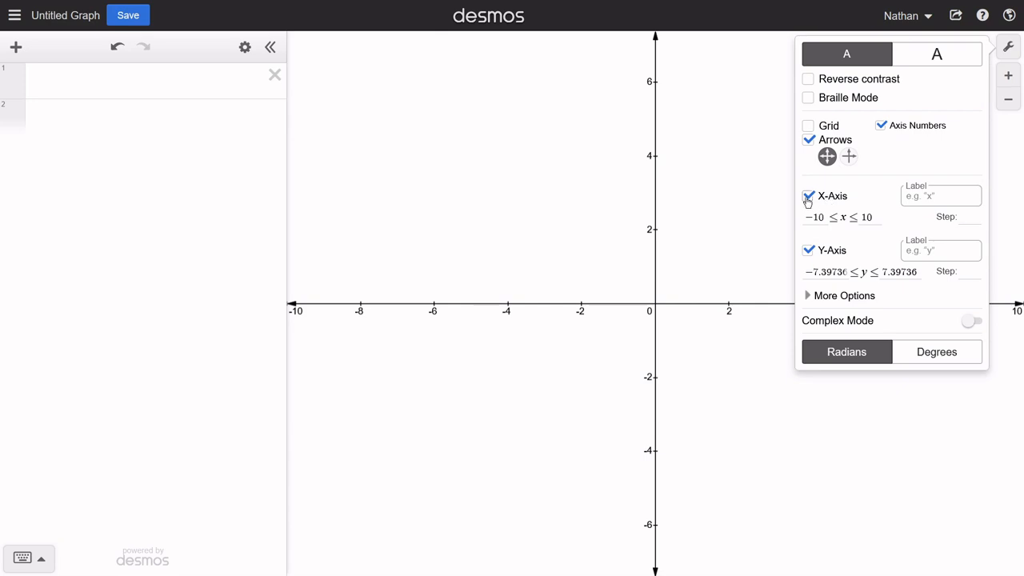
click(808, 250)
click(707, 275)
drag(706, 270, 677, 245)
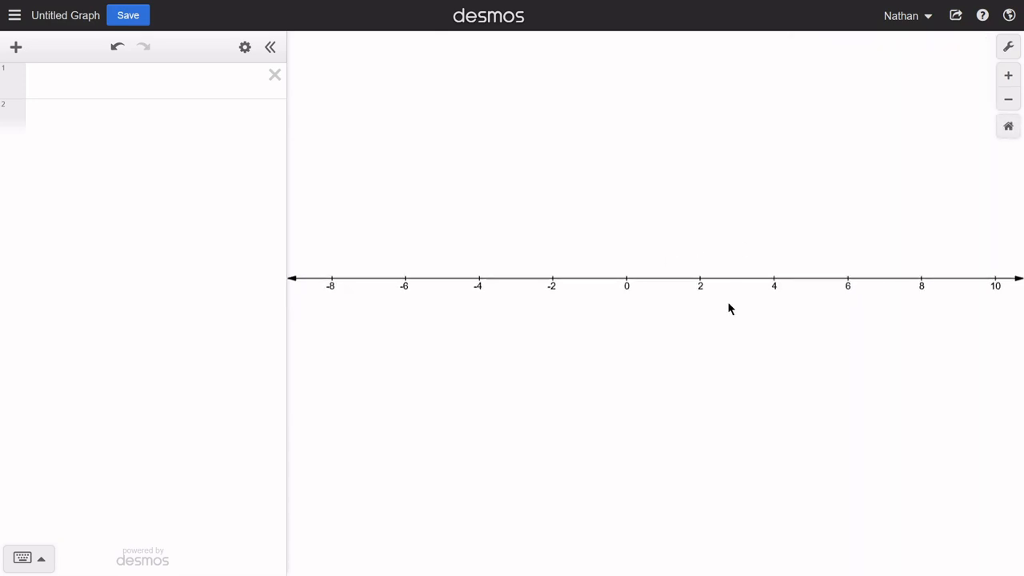
- Enter the inequality ax + b > y in row 1 and add sliders for both a and b
click(137, 84)
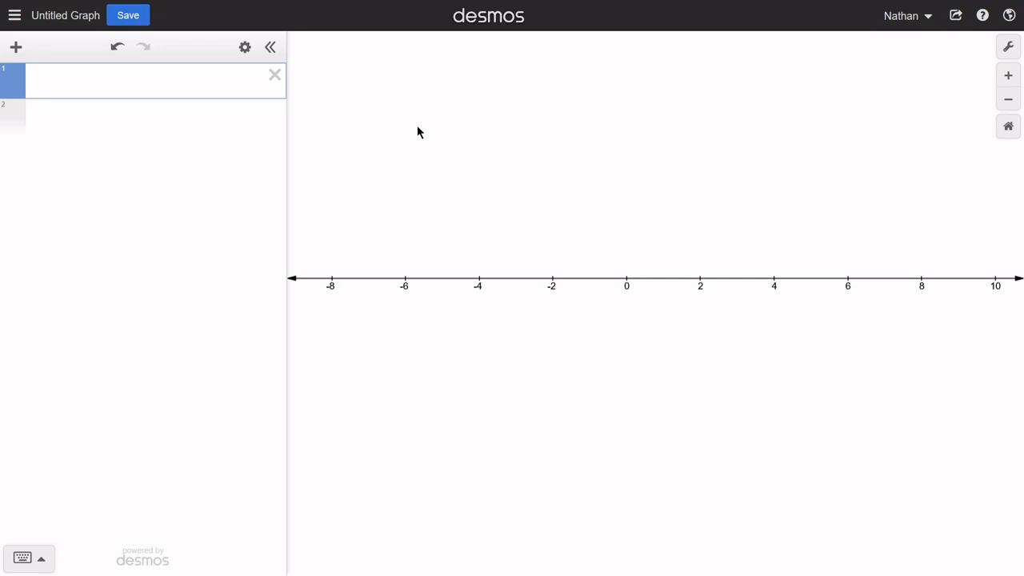
text(ax+b)
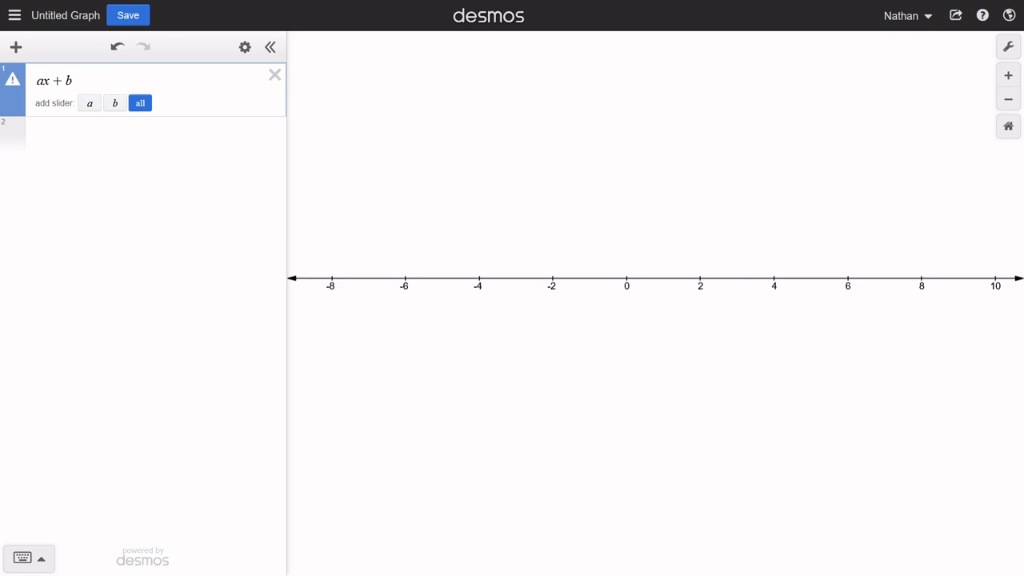
text(> )
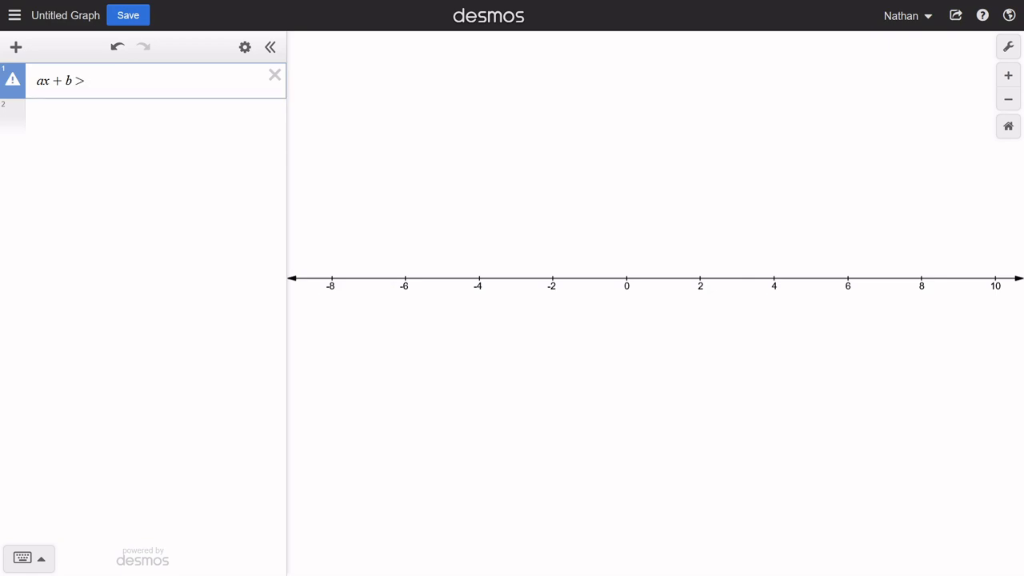
text(y)
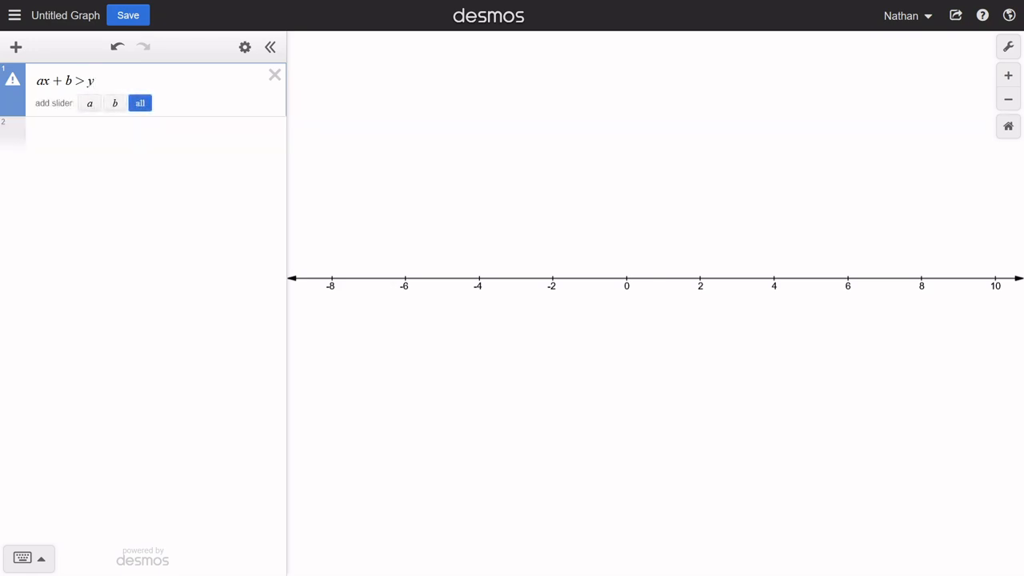
click(140, 103)
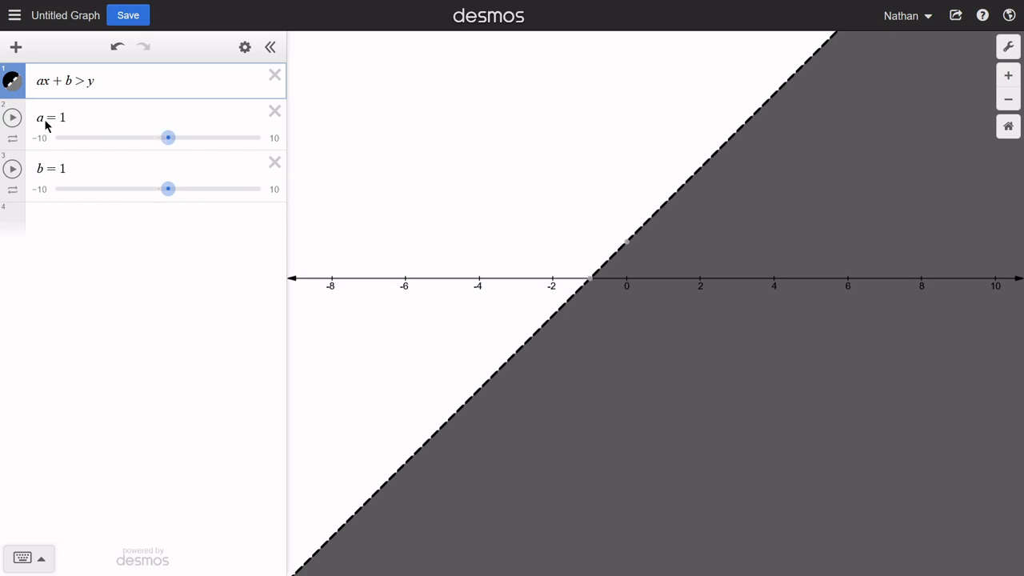
- Change the colour of row 1's inequality ax + b > y to red
click(17, 90)
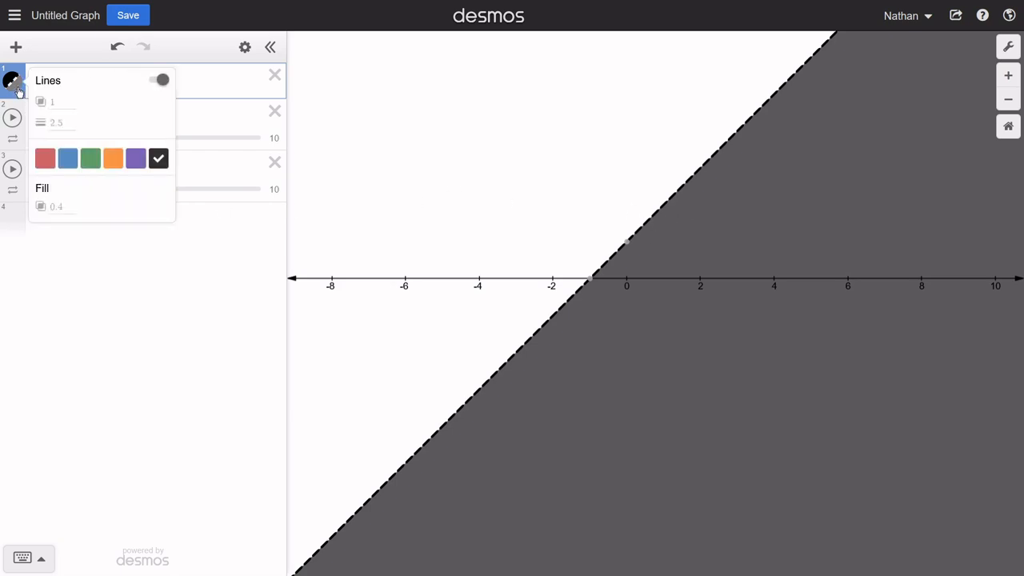
click(45, 158)
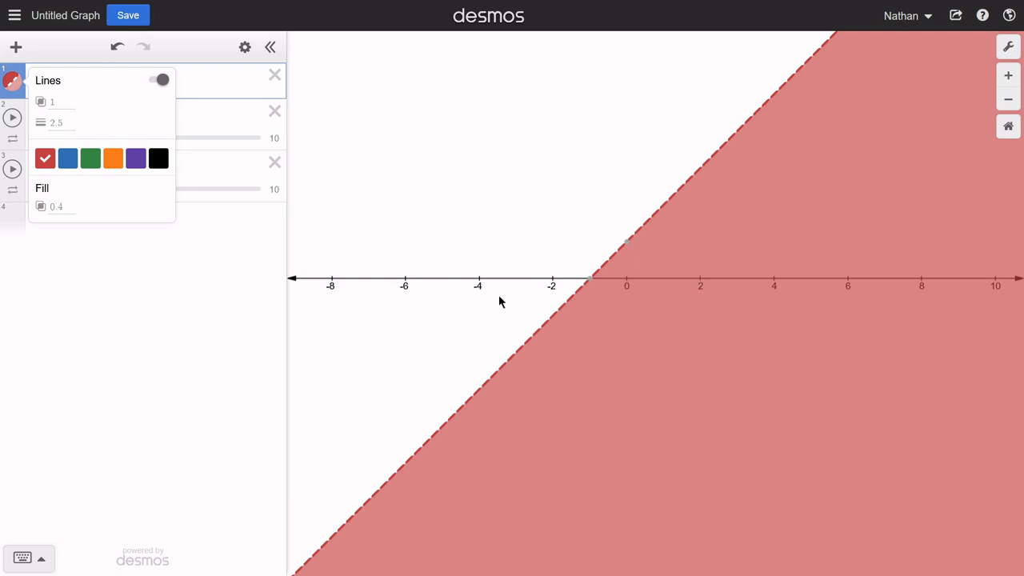
click(162, 297)
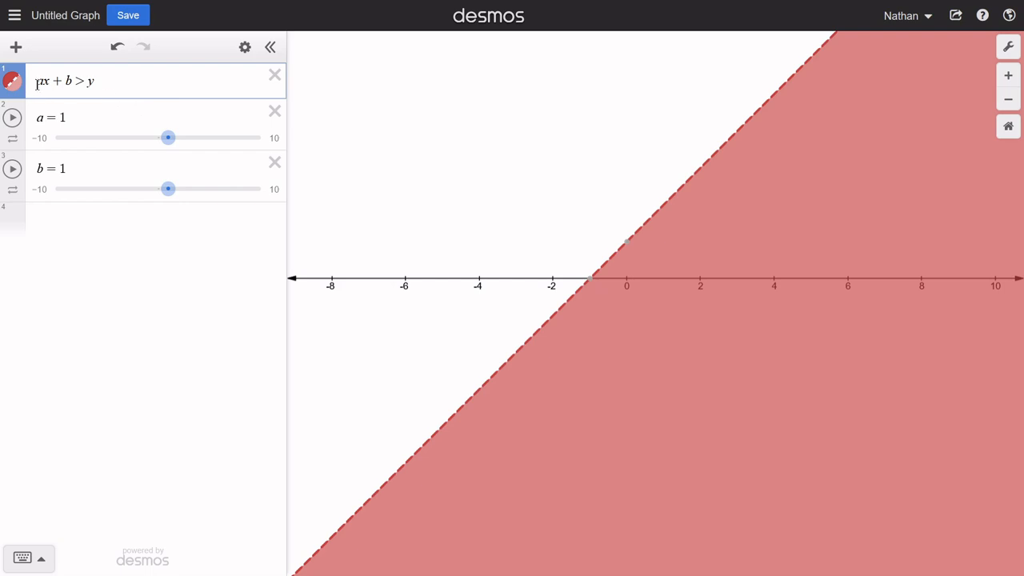
- Enter x + 1 > y in row 4 and replace y with 0 to graph x + 1 > 0
click(64, 223)
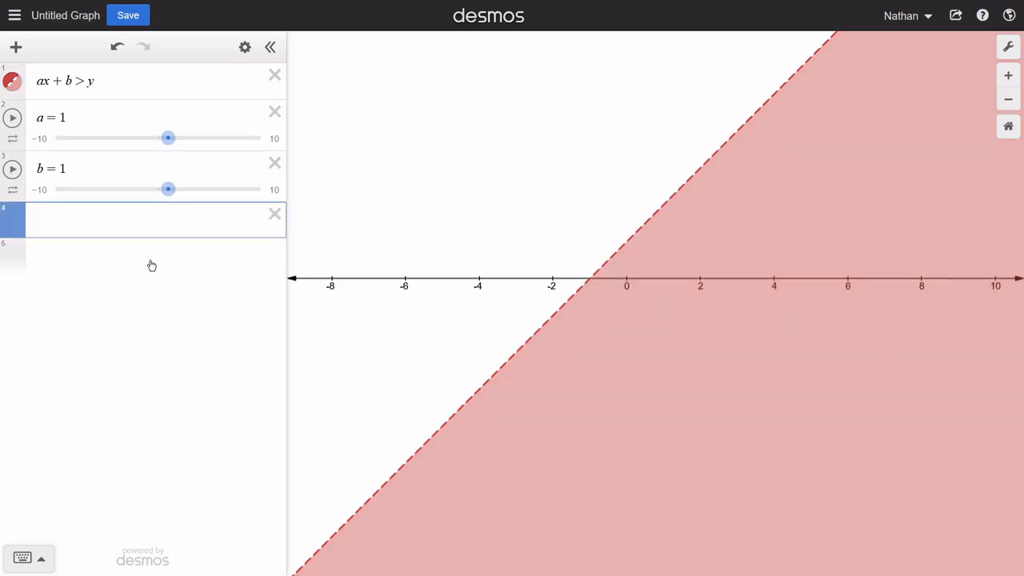
text(x+1)
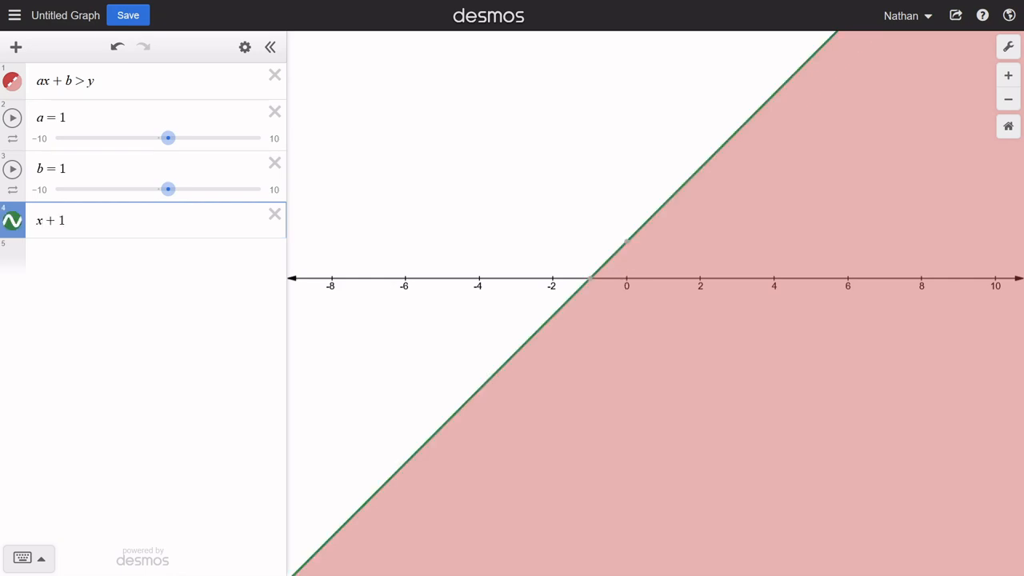
text(>y)
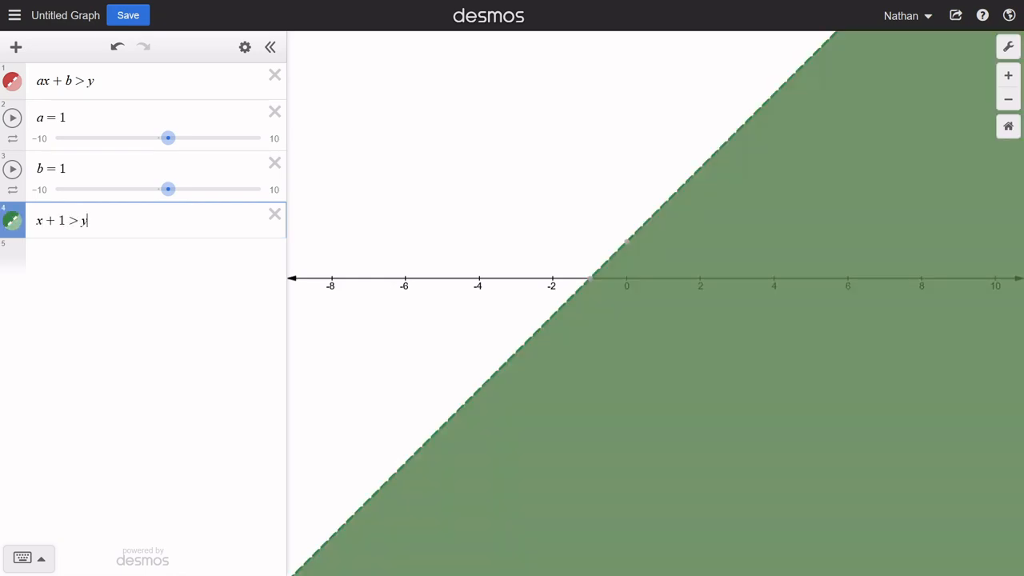
click(599, 286)
key(BackSpace)
text(0)
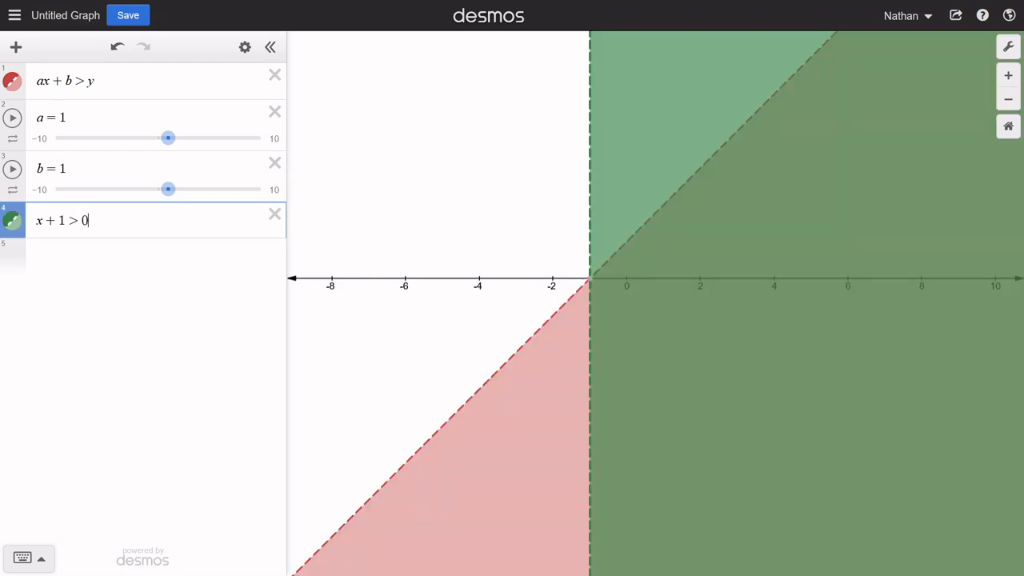
- Hide the graph of x + 1 > 0 and display the x-intercept coordinates of row 1's boundary line
mouse_move(588, 279)
click(12, 220)
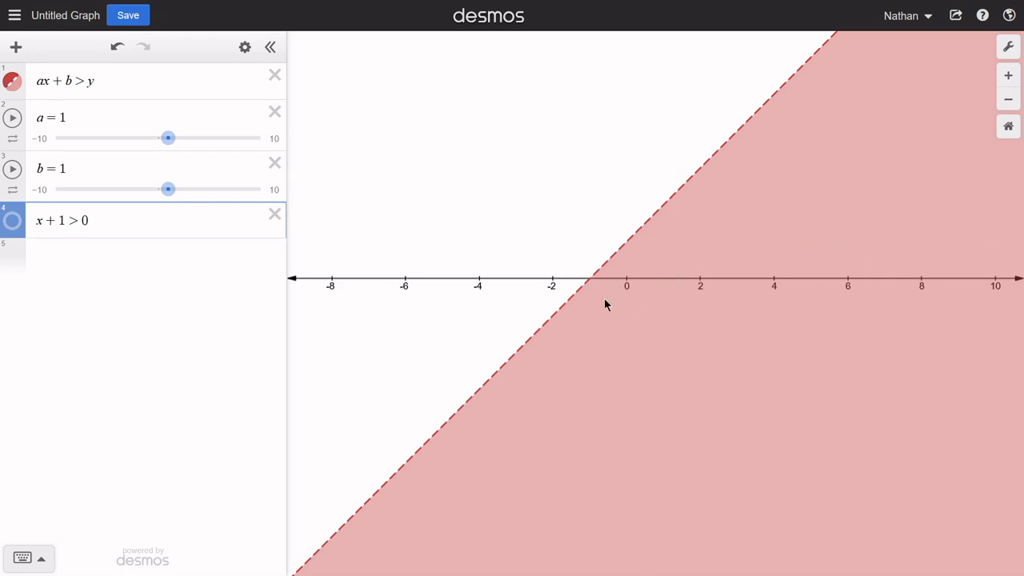
click(588, 280)
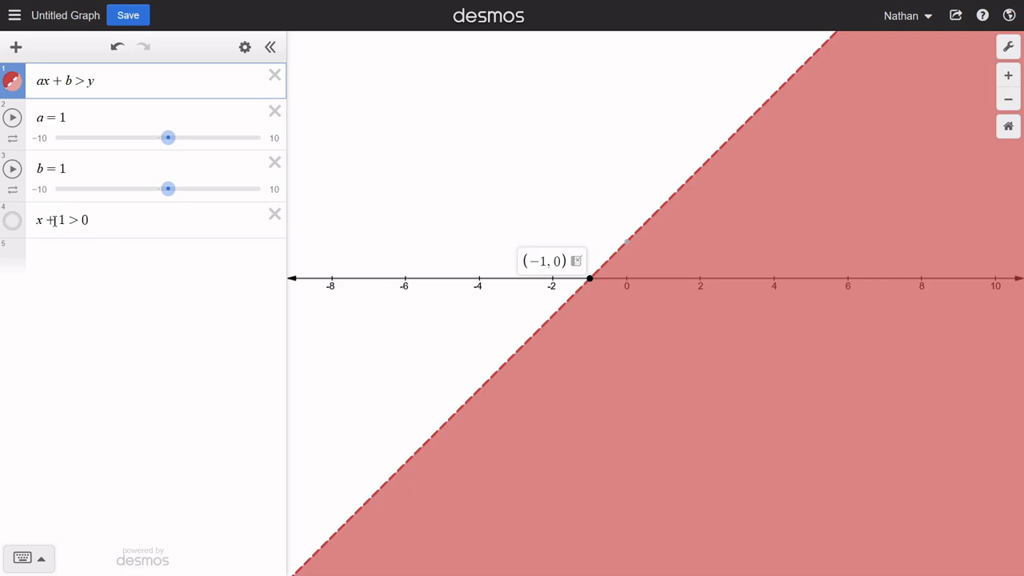
- Enter x > −1 in row 5 and toggle the row 4 and 5 graphs to compare them, leaving both hidden
click(86, 248)
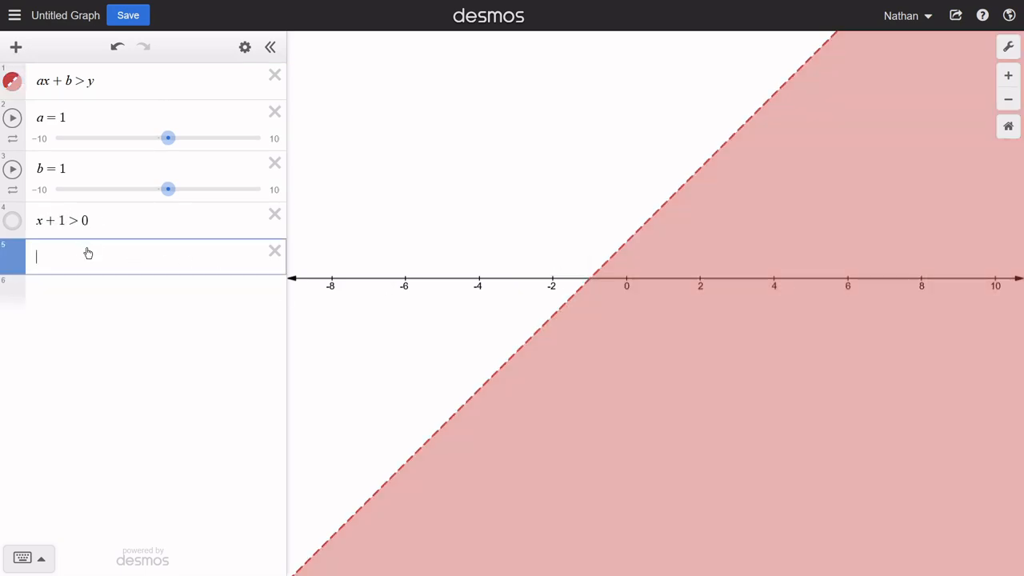
text(x>-1)
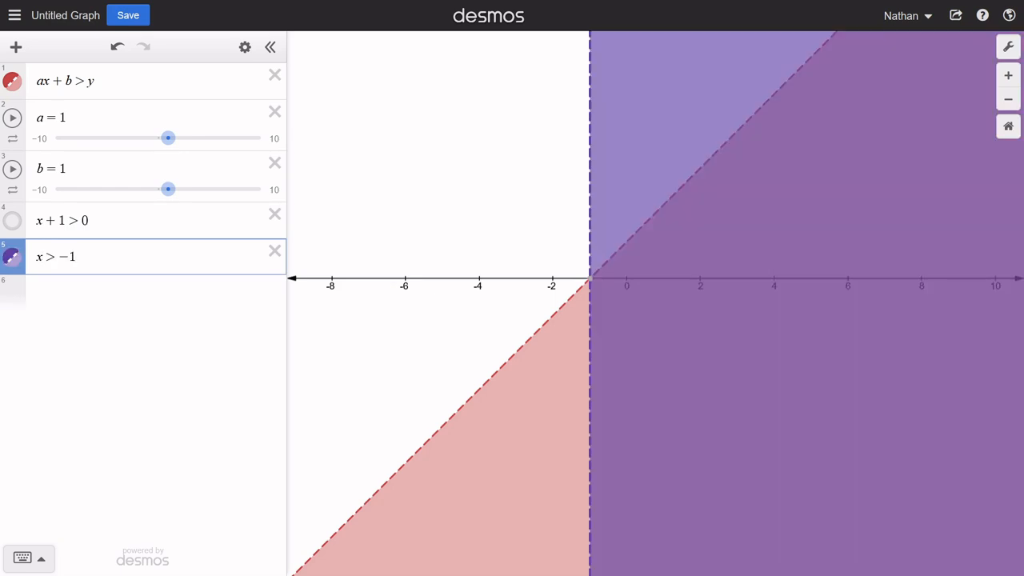
click(13, 222)
click(13, 221)
click(13, 222)
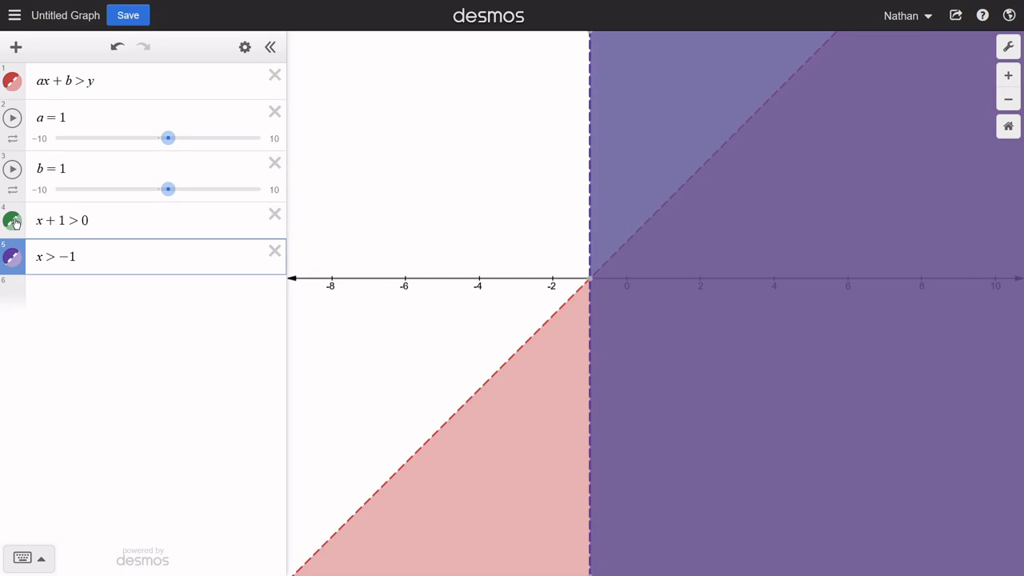
click(13, 221)
click(12, 257)
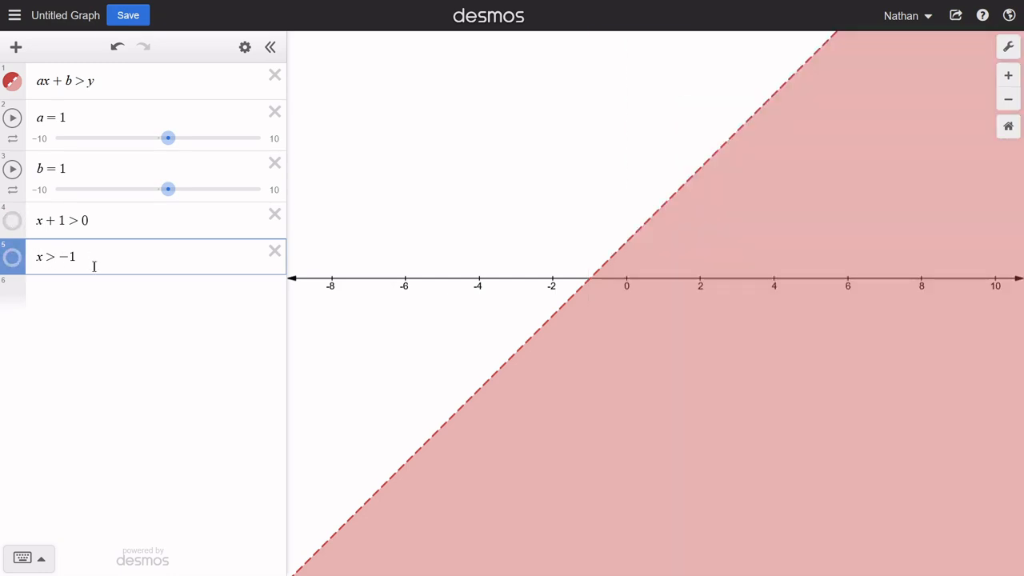
- Try writing the solution as the interval (−1, inf) in row 6 and check the on-screen keypad for an infinity symbol
click(100, 293)
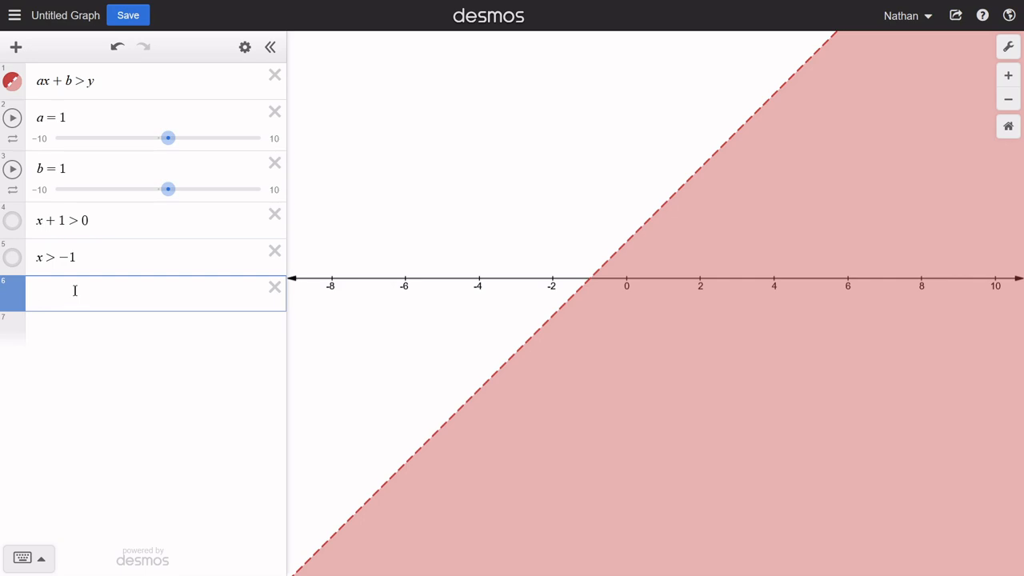
text(()
text(-1,)
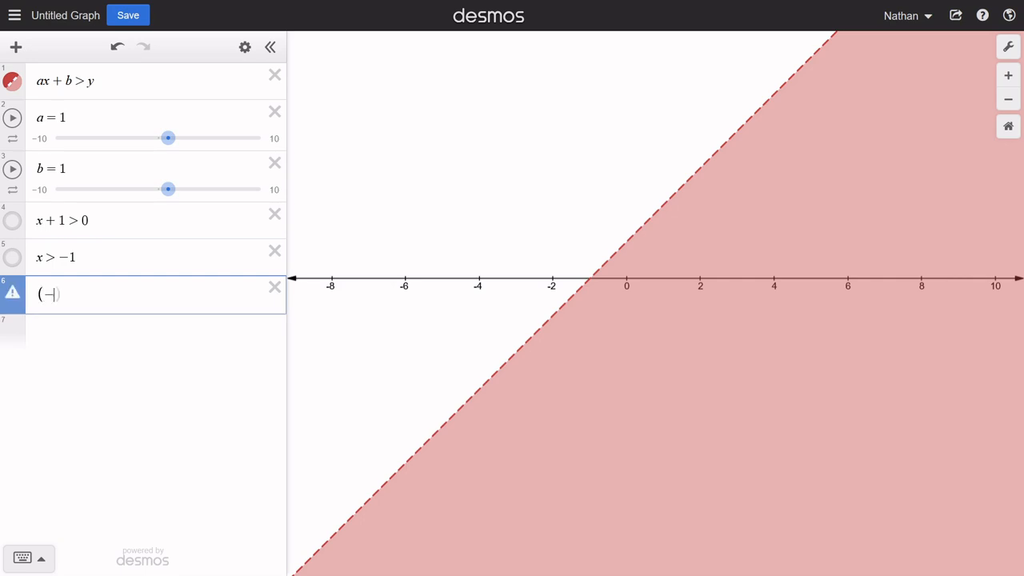
text(inf)
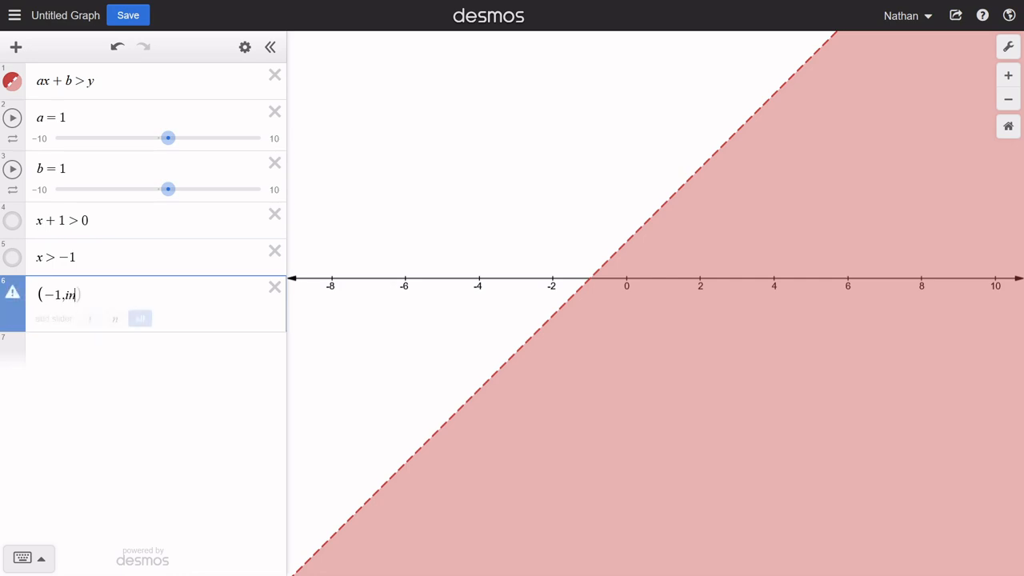
text())
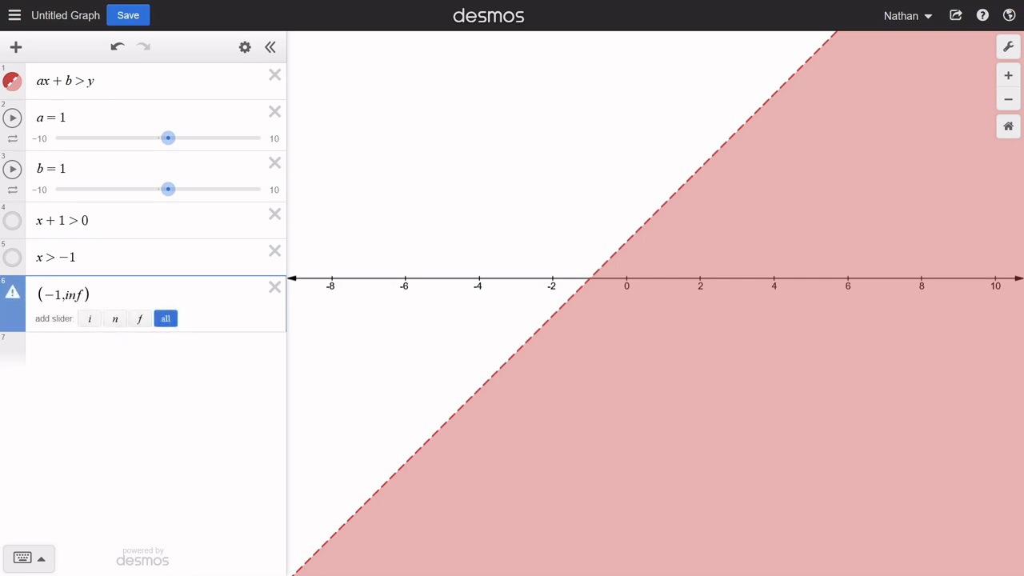
click(38, 558)
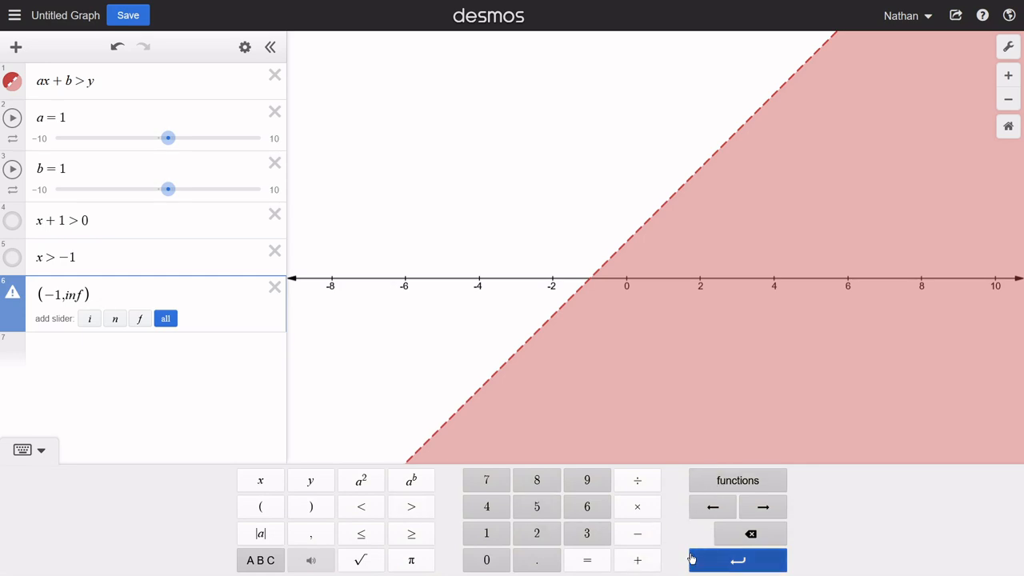
click(30, 452)
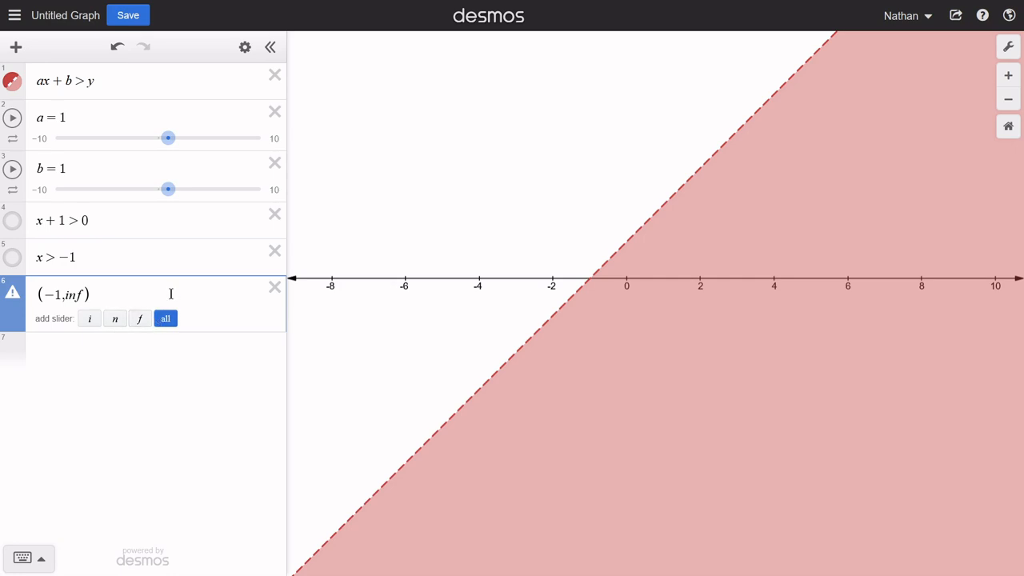
- Delete the interval in row 6 and the inequalities x > −1 and x + 1 > 0 above it
key(BackSpace)
key(BackSpace)
key(BackSpace)
key(BackSpace)
key(BackSpace)
key(BackSpace)
key(BackSpace)
key(BackSpace)
key(BackSpace)
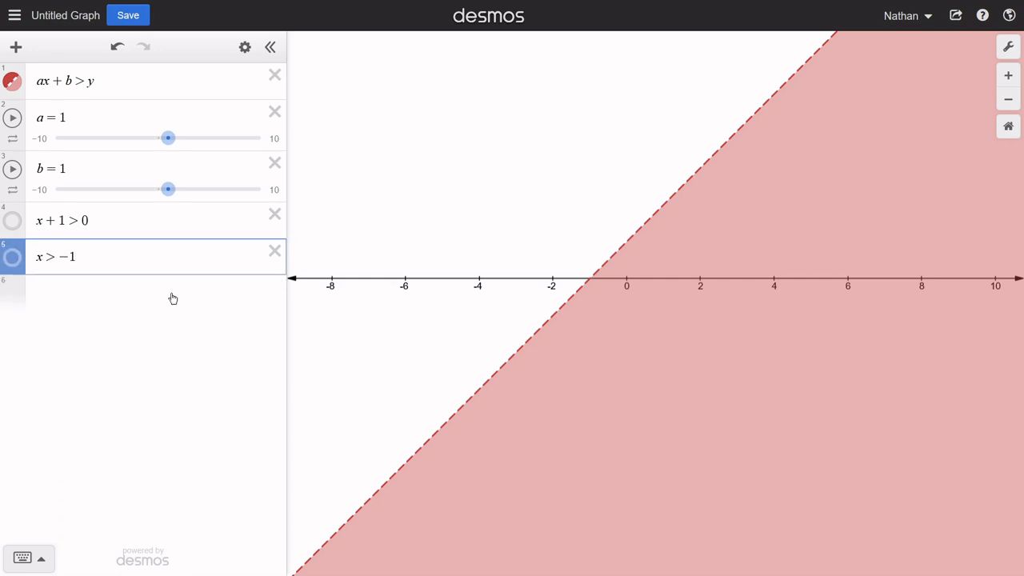
key(BackSpace)
key(BackSpace)
key(BackSpace)
key(BackSpace)
key(BackSpace)
key(BackSpace)
key(BackSpace)
key(BackSpace)
key(BackSpace)
key(BackSpace)
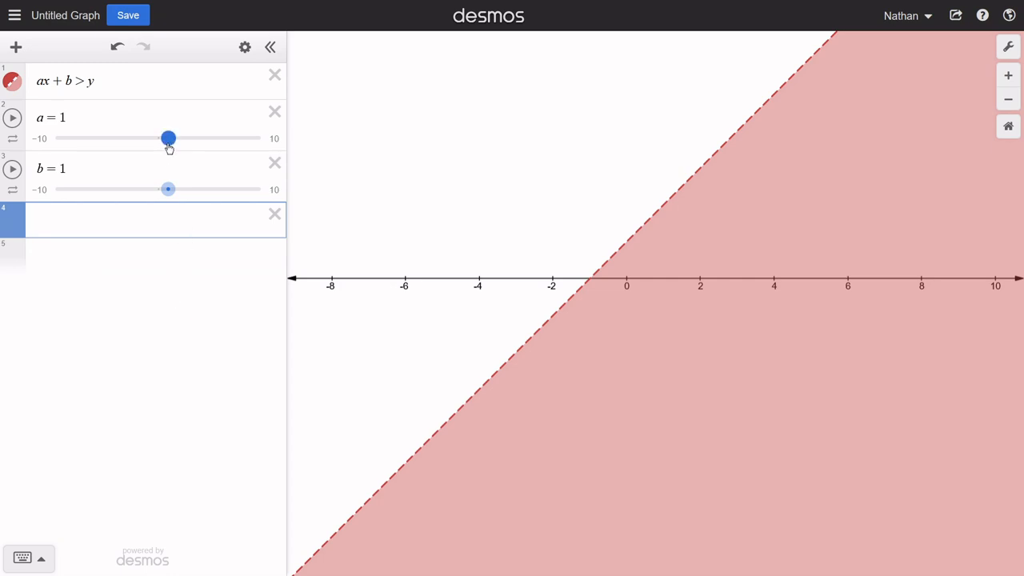
- Set slider a to 0 and write the comparison 1 > 0 in row 4 before deleting that row
mouse_move(169, 148)
mouse_down()
mouse_move(148, 148)
mouse_move(159, 148)
mouse_up()
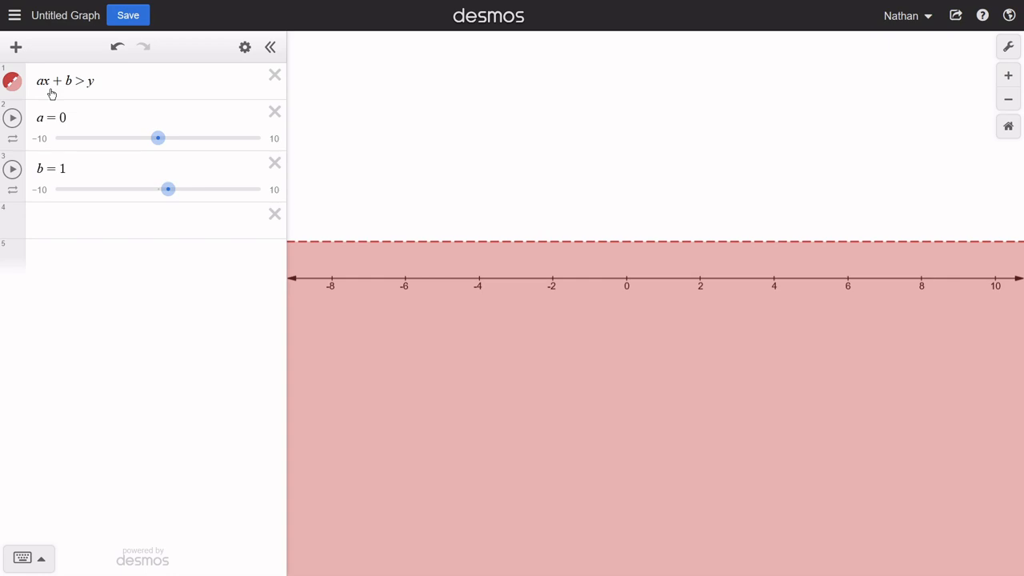
click(100, 255)
text(1>0)
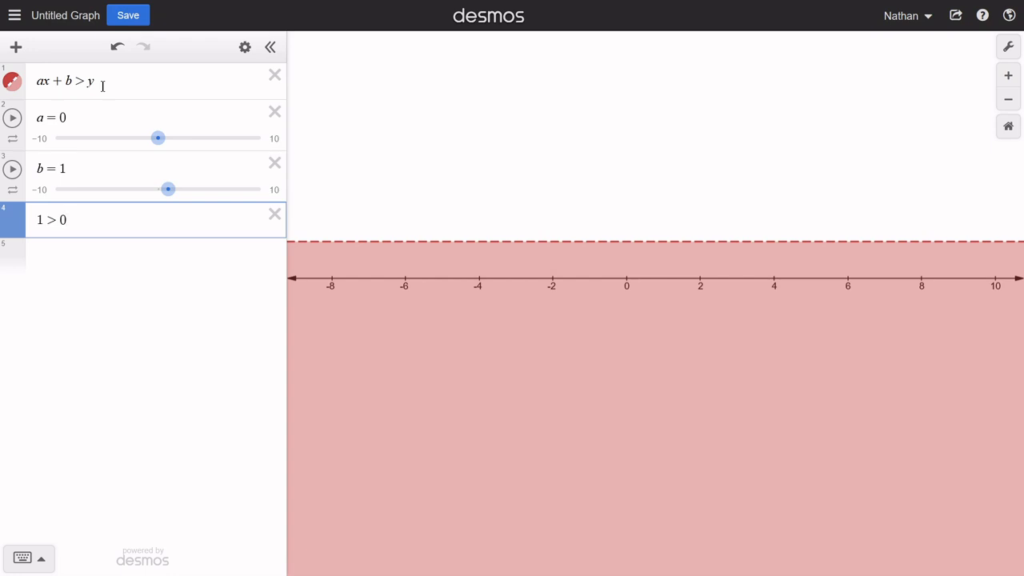
click(274, 214)
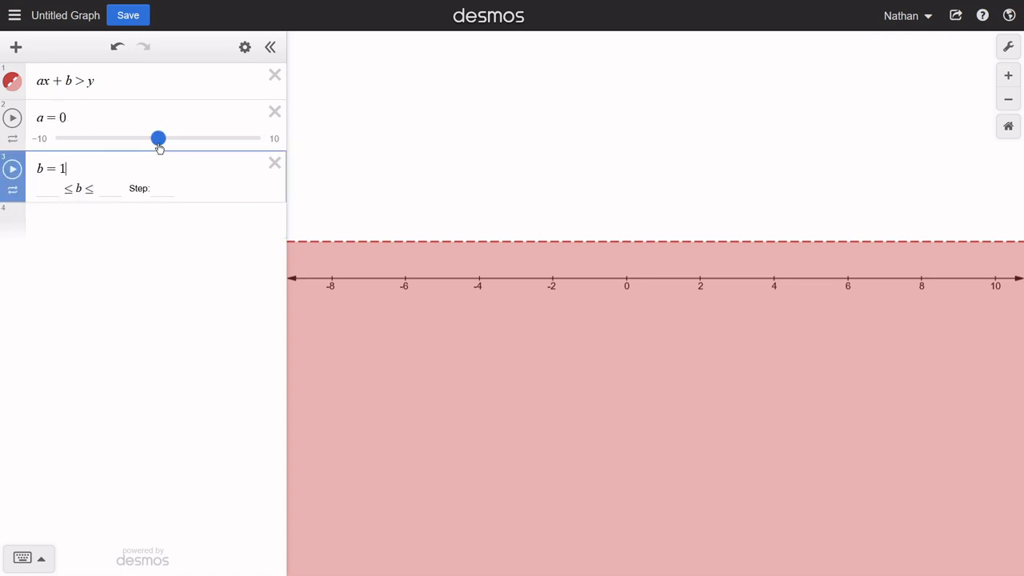
click(127, 246)
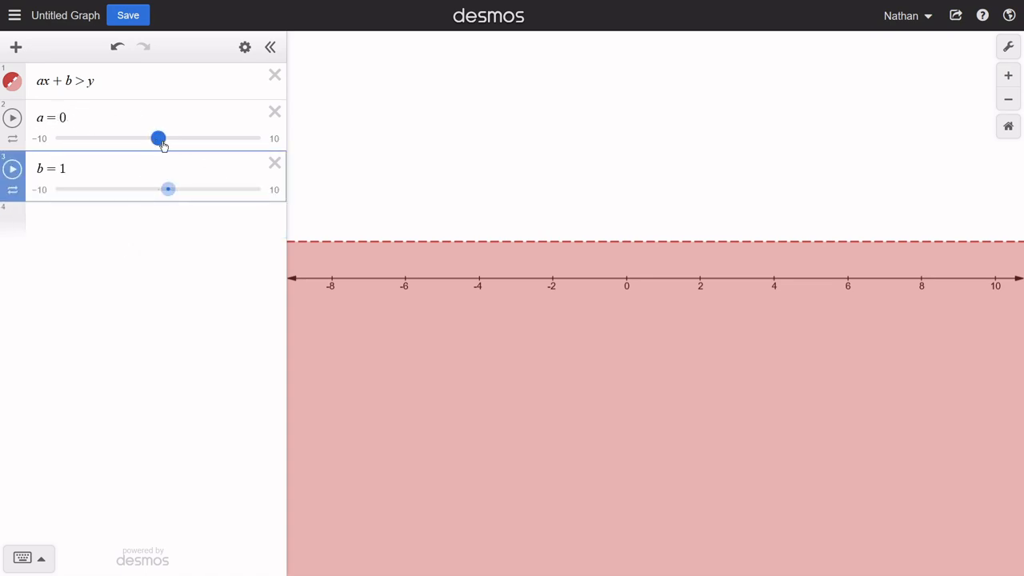
- Set slider a to −4.7 and slider b to 10, and display the boundary line's x-intercept coordinates
mouse_move(162, 145)
mouse_down()
mouse_move(193, 143)
mouse_move(114, 148)
mouse_up()
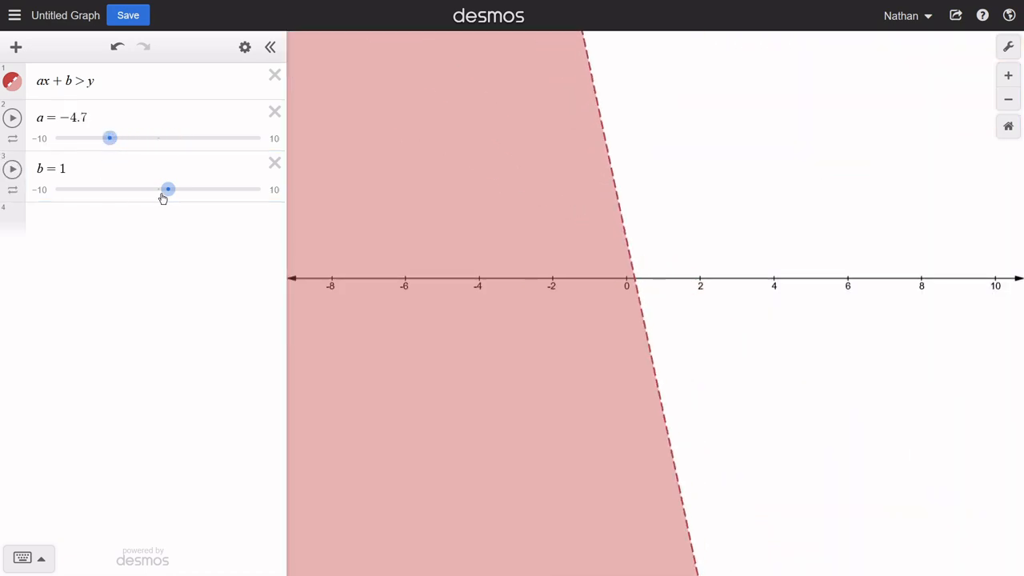
drag(162, 195, 267, 192)
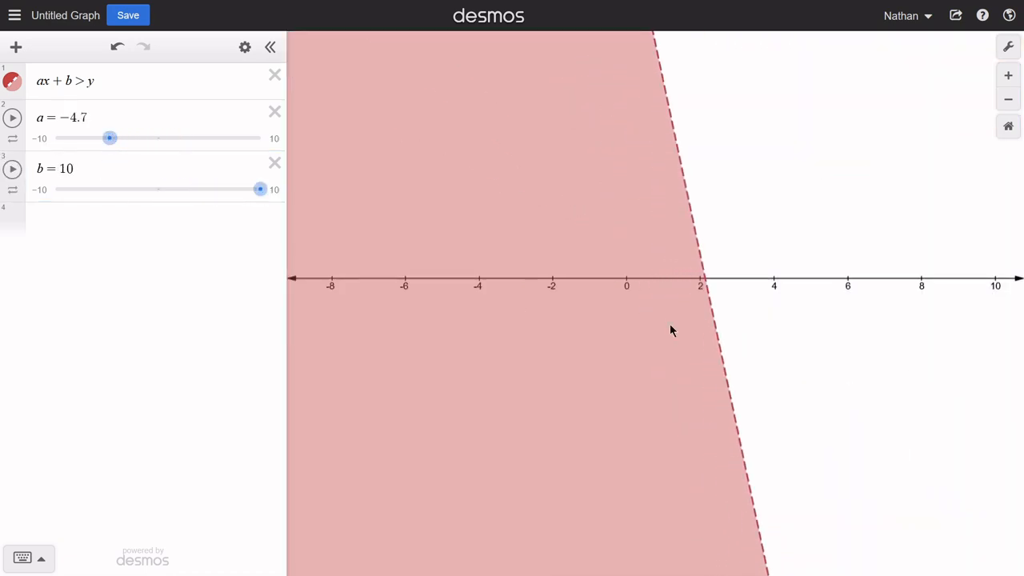
click(707, 290)
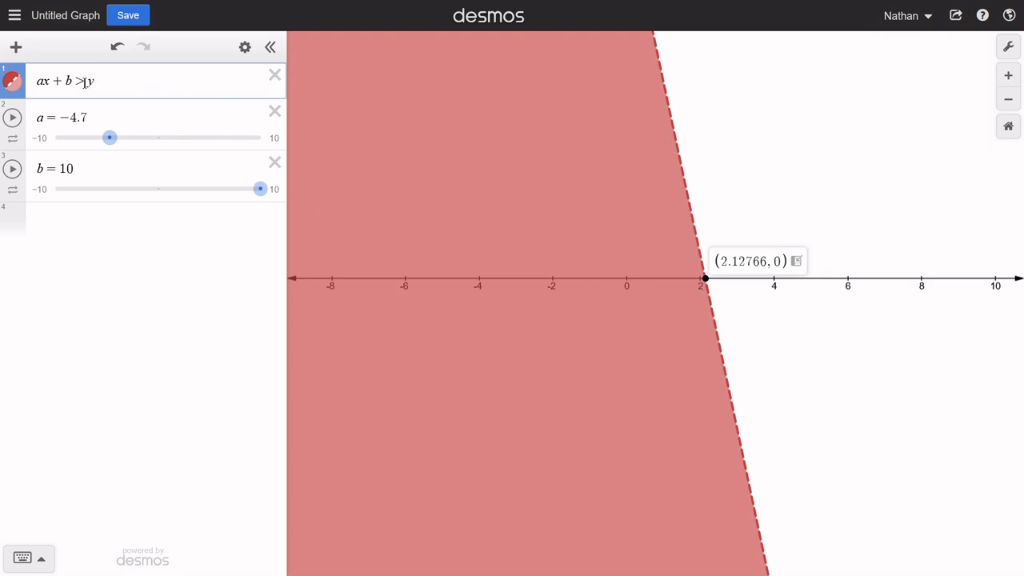
drag(87, 83, 68, 84)
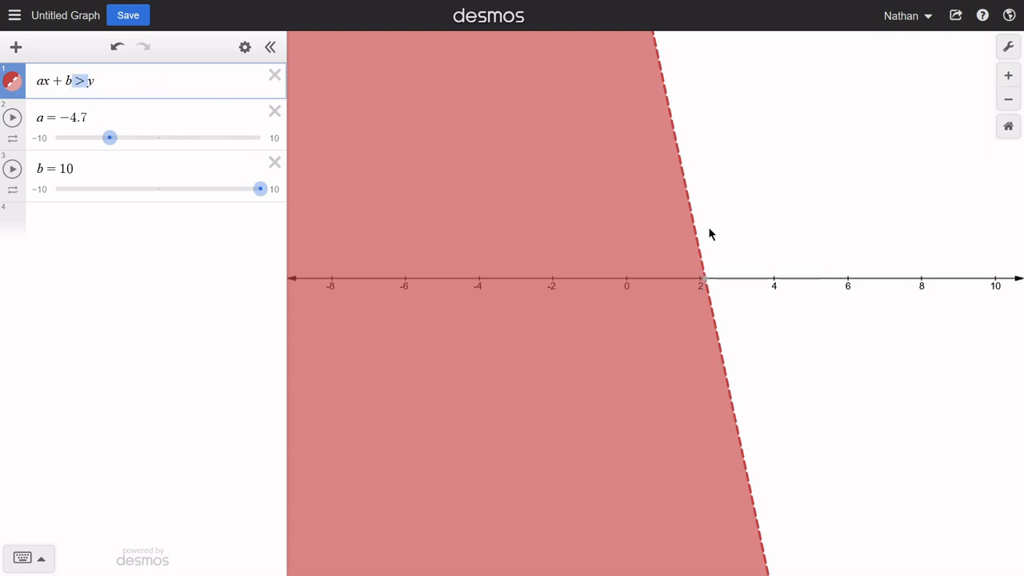
click(698, 283)
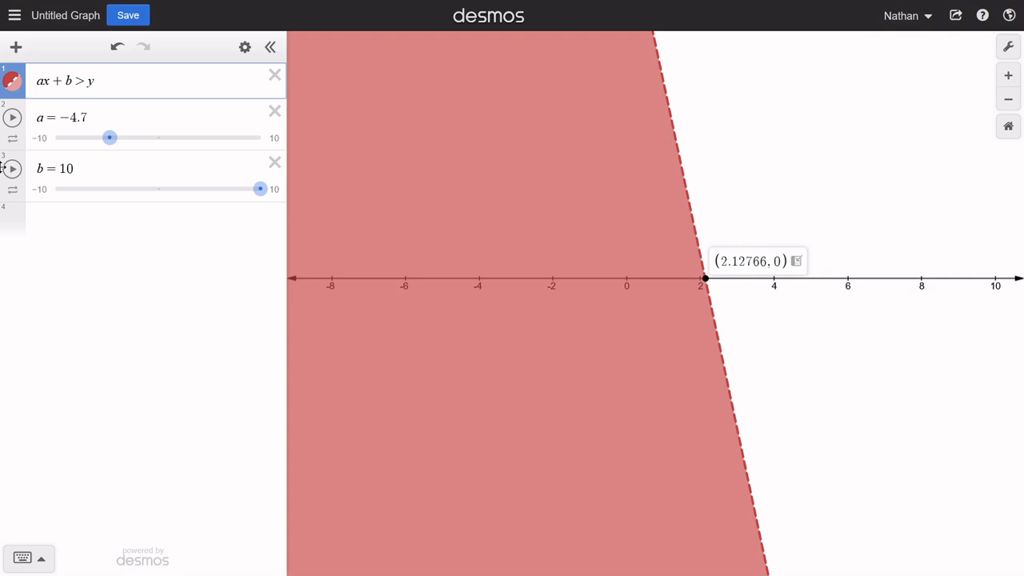
- Set slider a to 3 and slider b to −7.1, and display the boundary line's x-intercept coordinates
mouse_move(116, 148)
mouse_down()
mouse_move(96, 146)
mouse_move(194, 147)
mouse_up()
drag(260, 189, 84, 189)
mouse_move(776, 334)
mouse_down()
mouse_move(719, 361)
mouse_move(729, 365)
mouse_up()
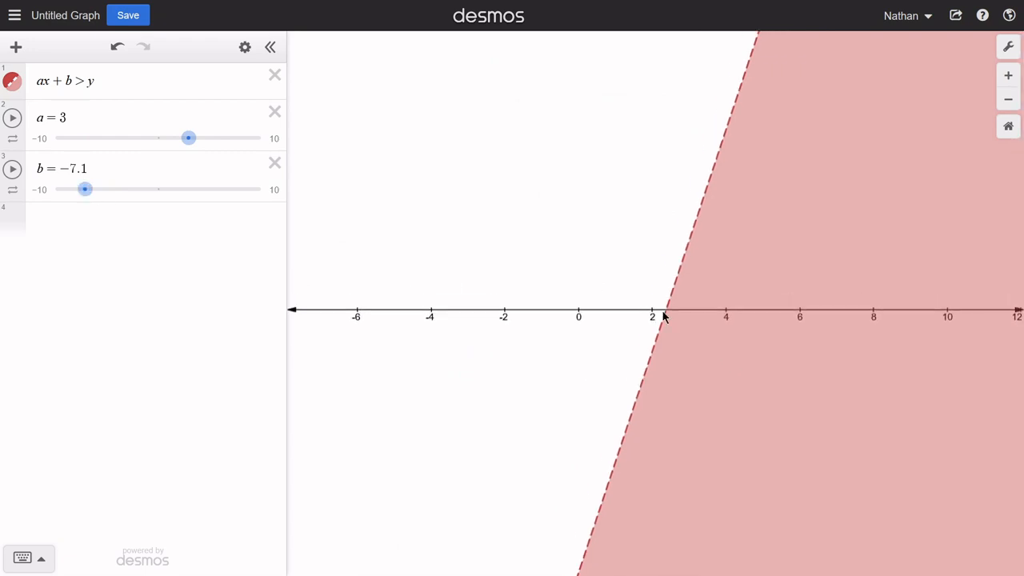
click(666, 309)
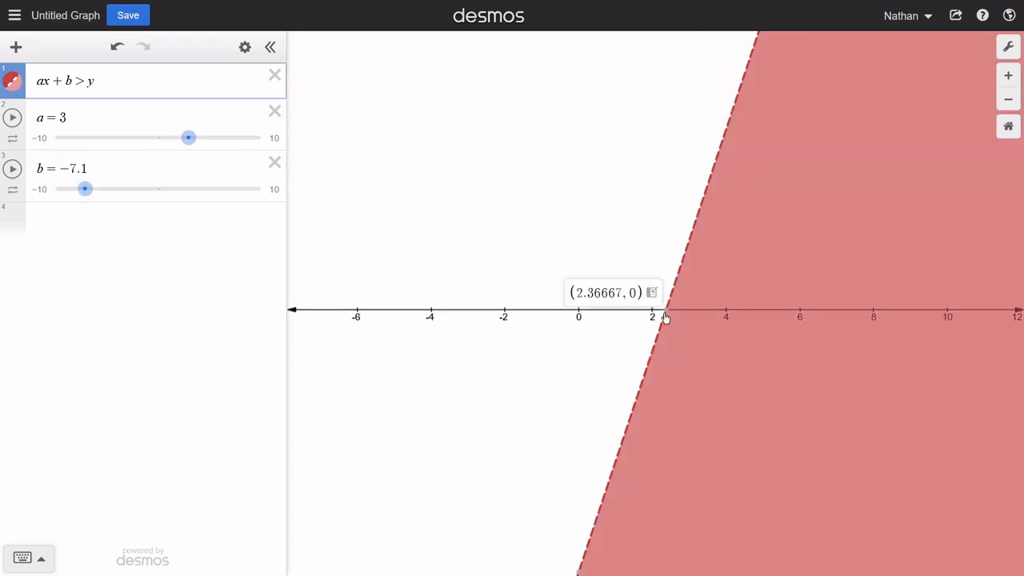
- Change row 1's inequality to ax + b ≥ y and display the x-intercept coordinates of its solid boundary line
click(85, 84)
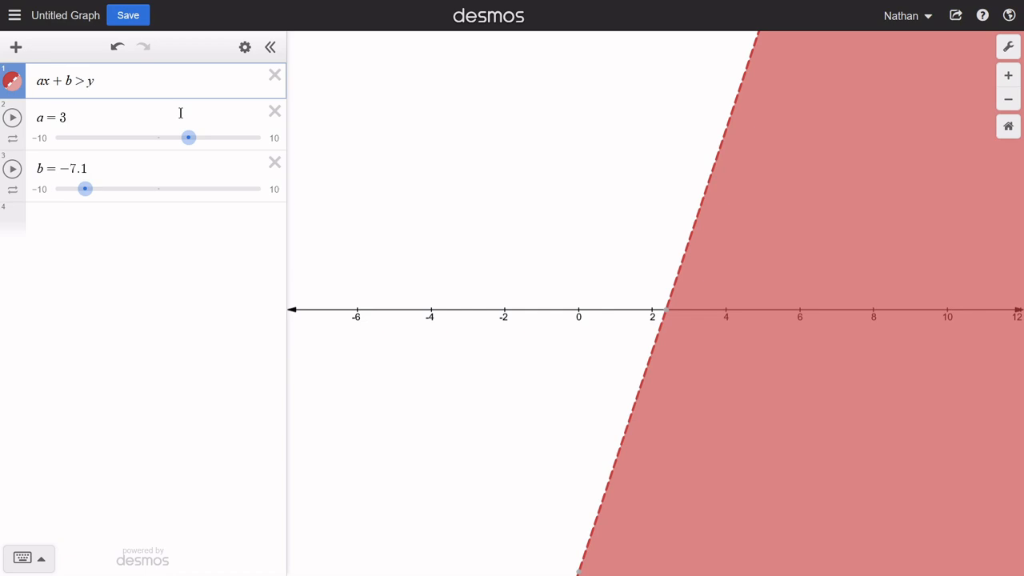
text(=)
mouse_move(667, 311)
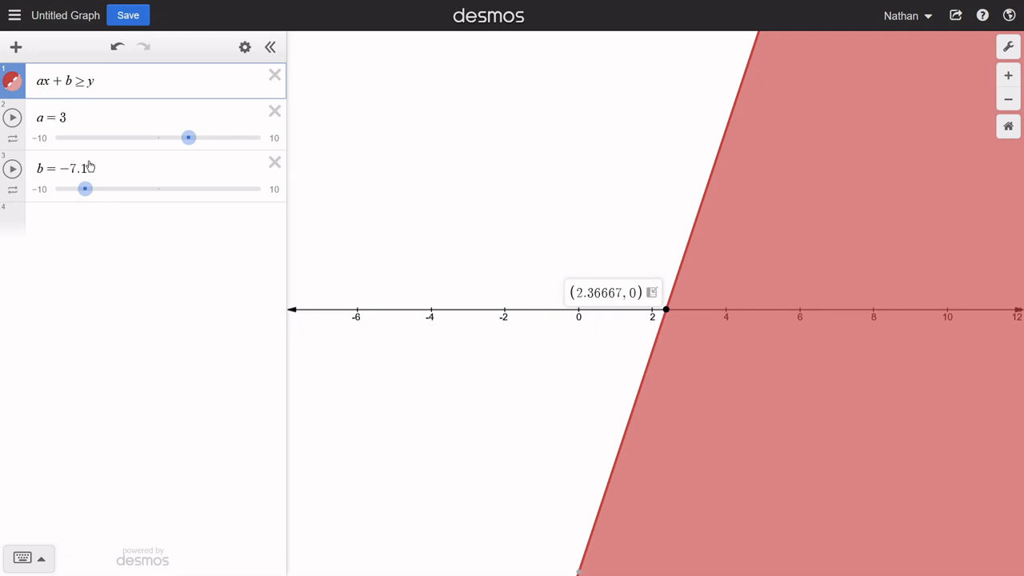
- Add the equation ax + b = 0 in row 4
click(107, 228)
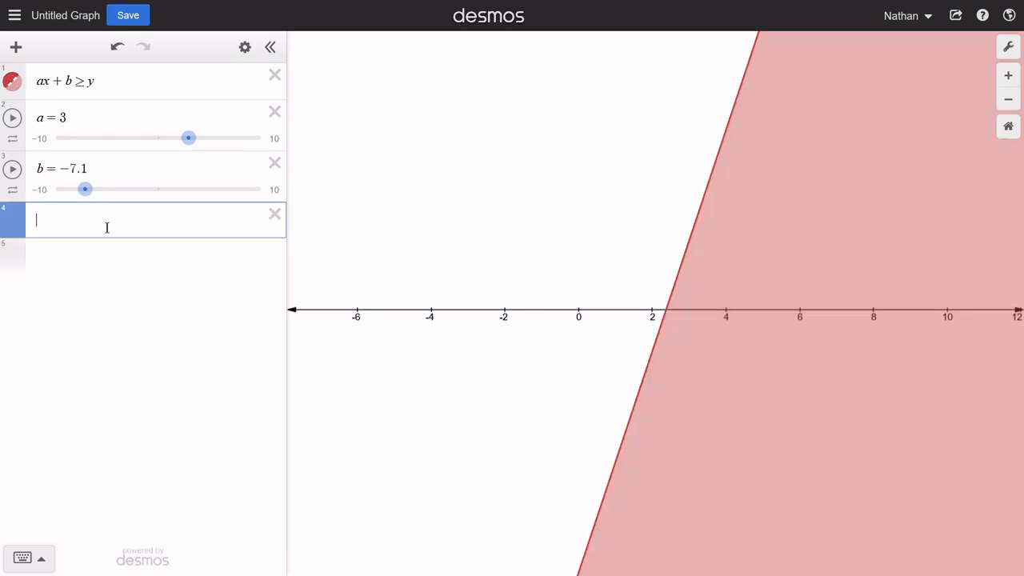
text(ax + b = 0)
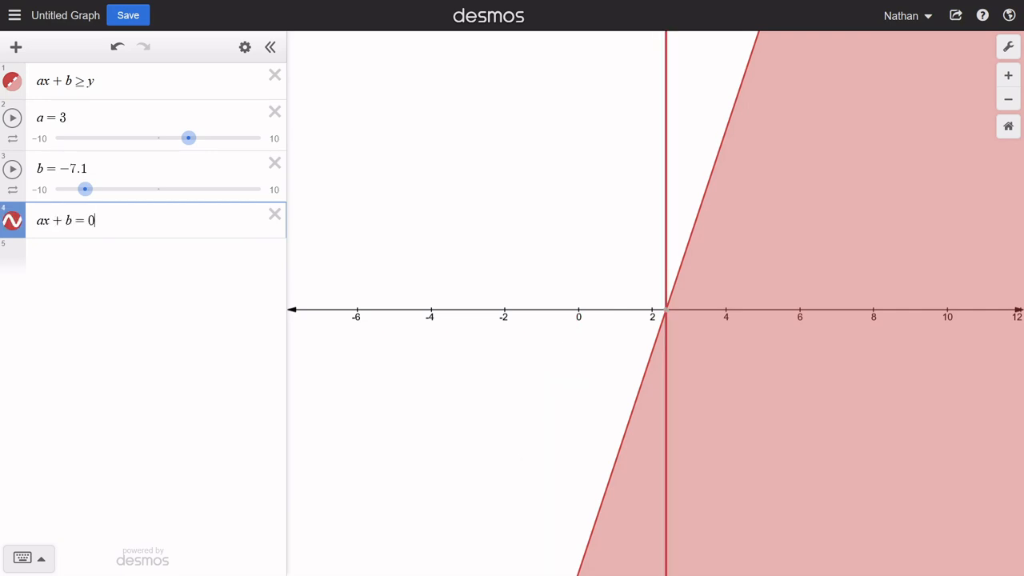
key(Return)
- Replace the left side of row 4's equation so that it reads 3x − 7.1 = 0
key(Up)
key(Left)
key(Left)
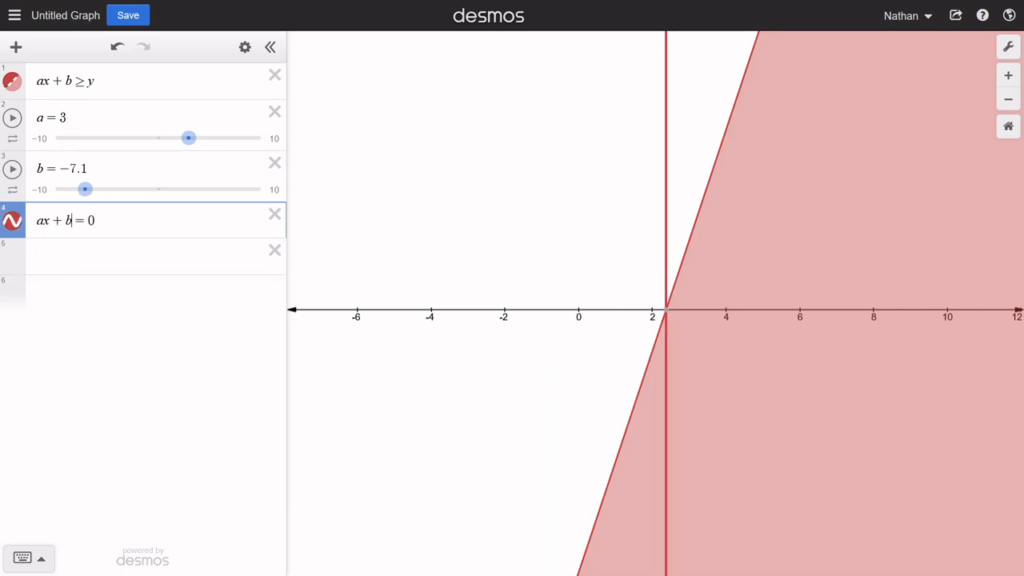
key(BackSpace)
key(BackSpace)
key(BackSpace)
key(BackSpace)
text(3x-)
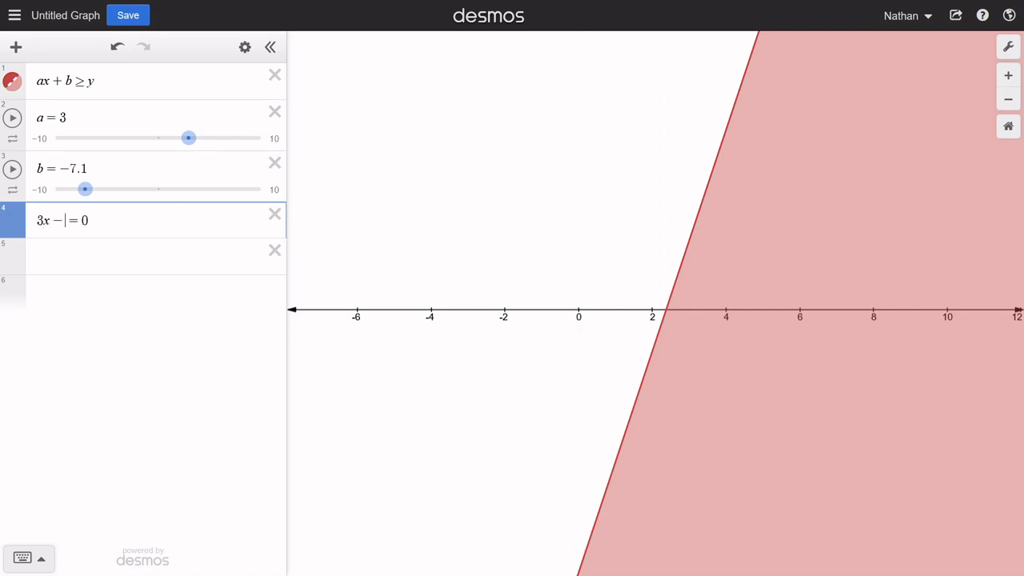
text(7.1)
key(Down)
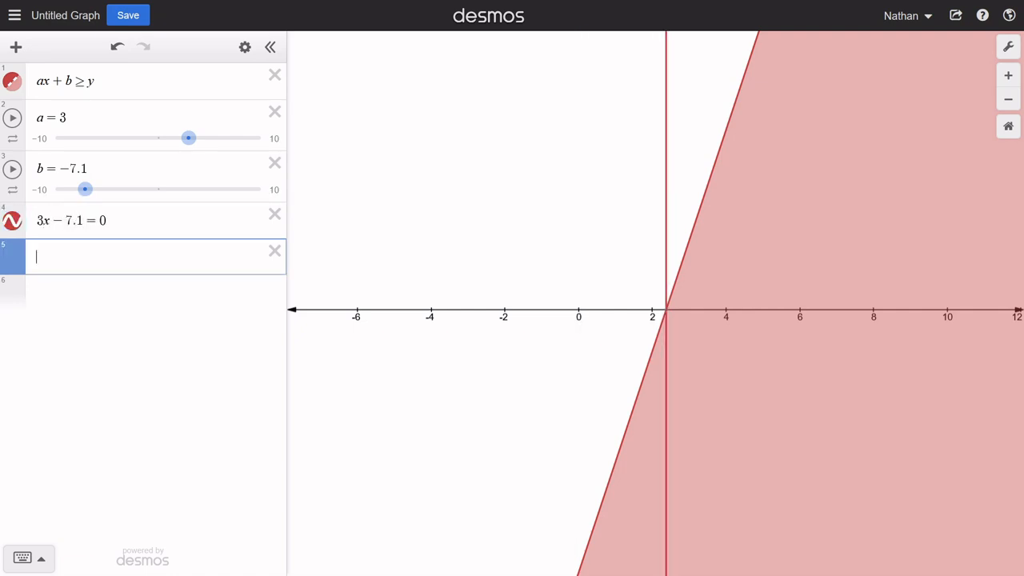
- Enter the solution x = 7.1/3 in row 5 and display the boundary line's x-intercept coordinates on the graph
text(x=7.1/)
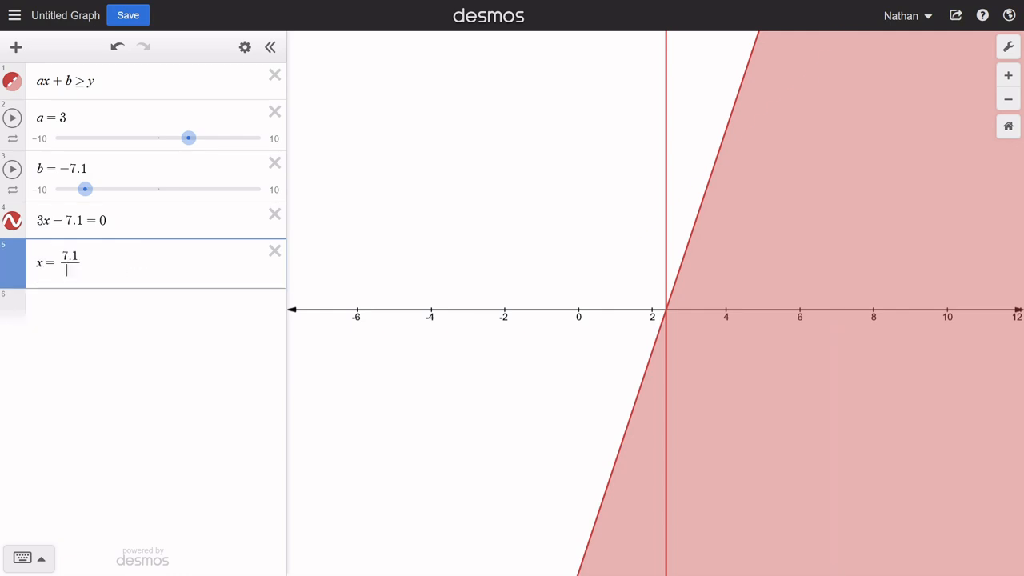
text(3)
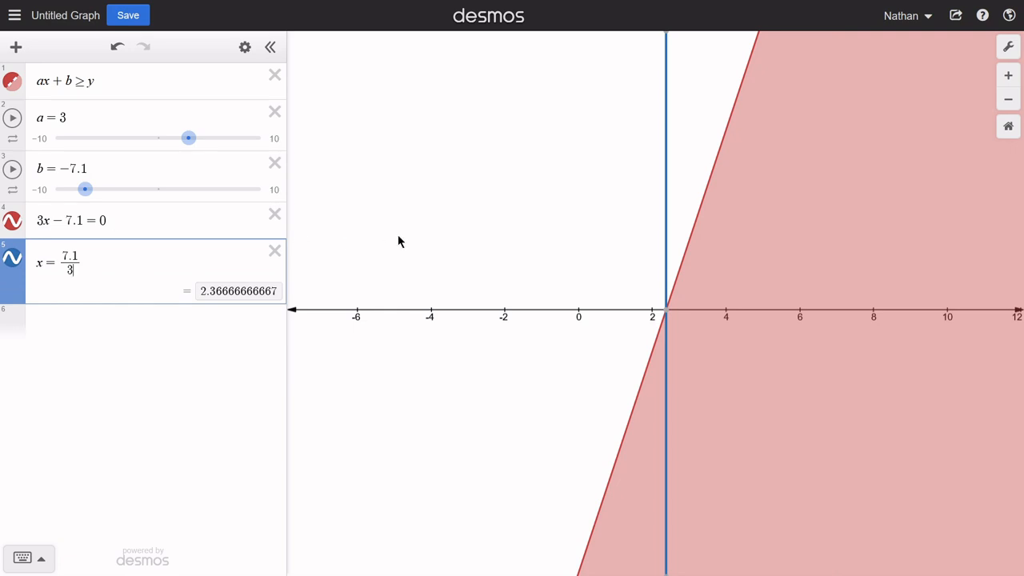
click(666, 310)
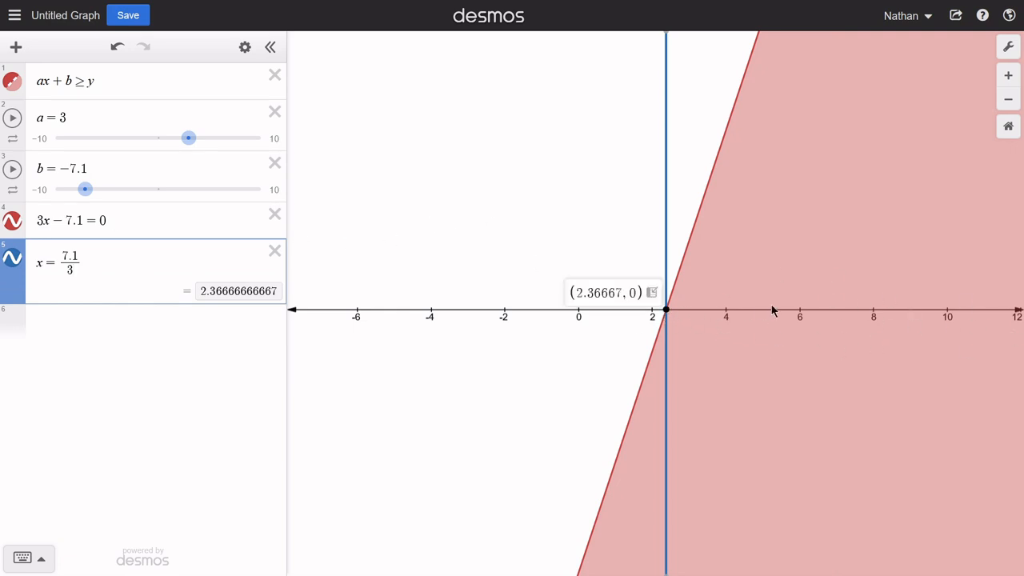
- Write the solution interval [7.1/3, inf) in row 6, and clear the row
click(95, 322)
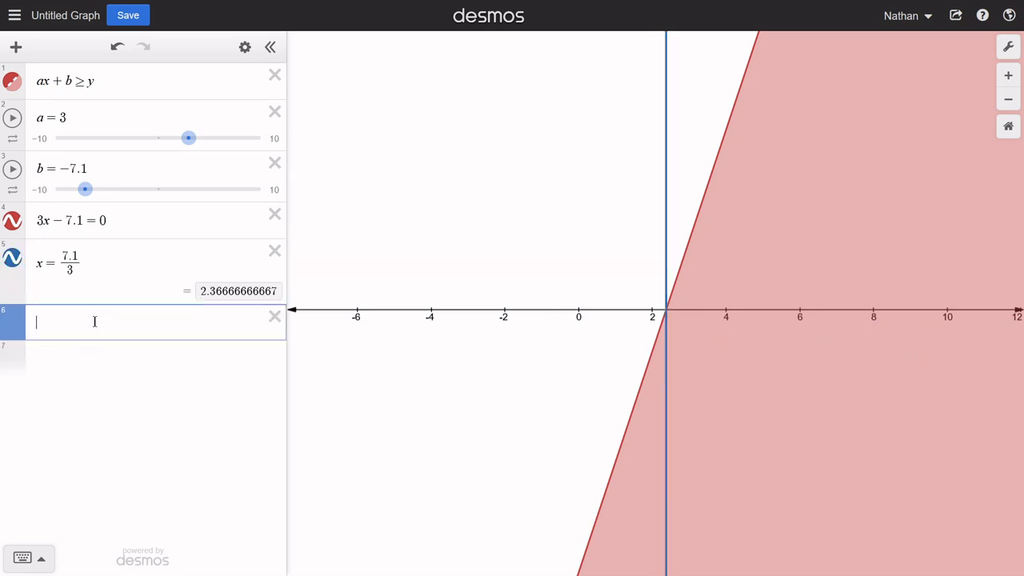
text([(7.1)
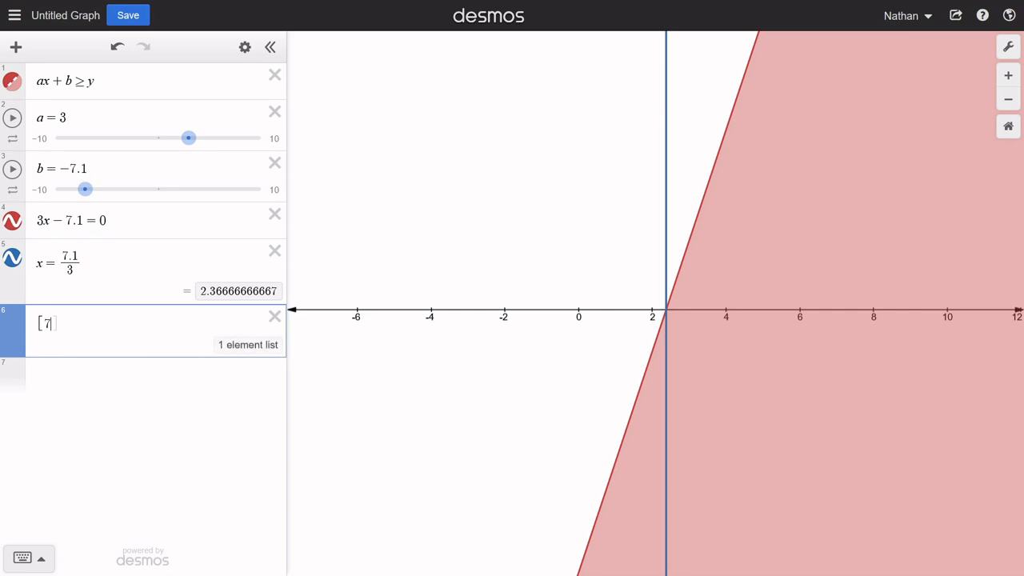
text(/3)
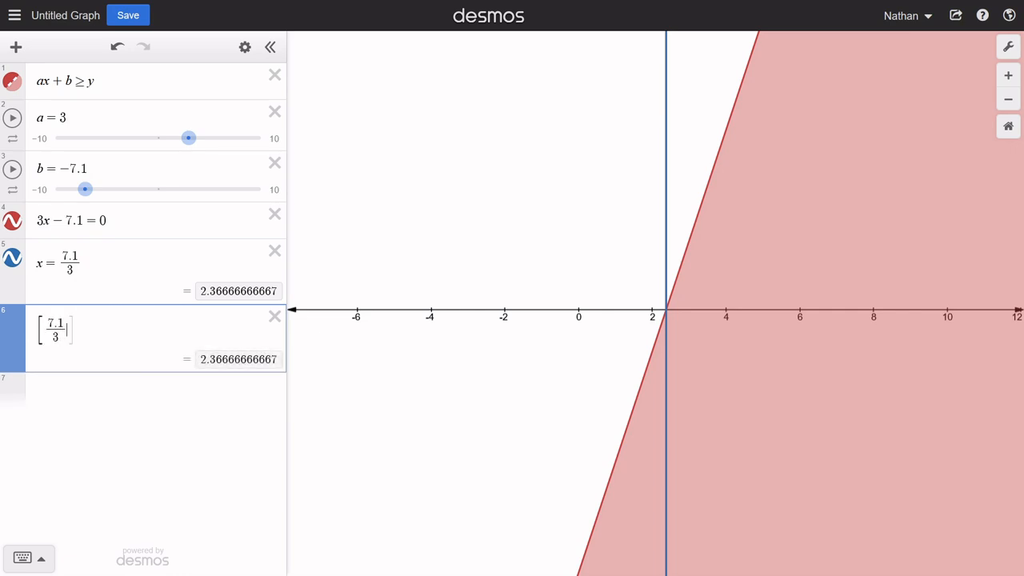
text(,inf)
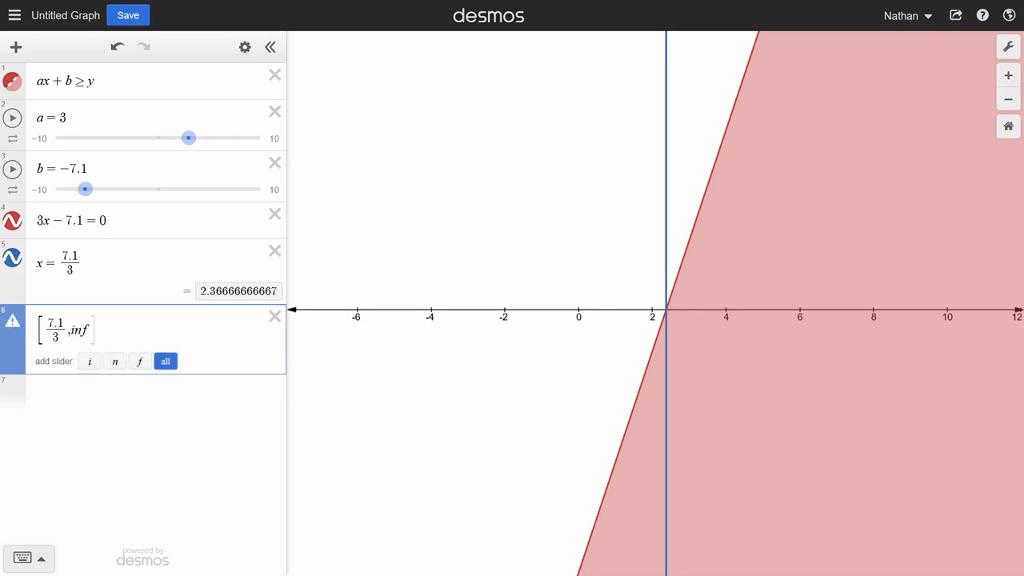
text())
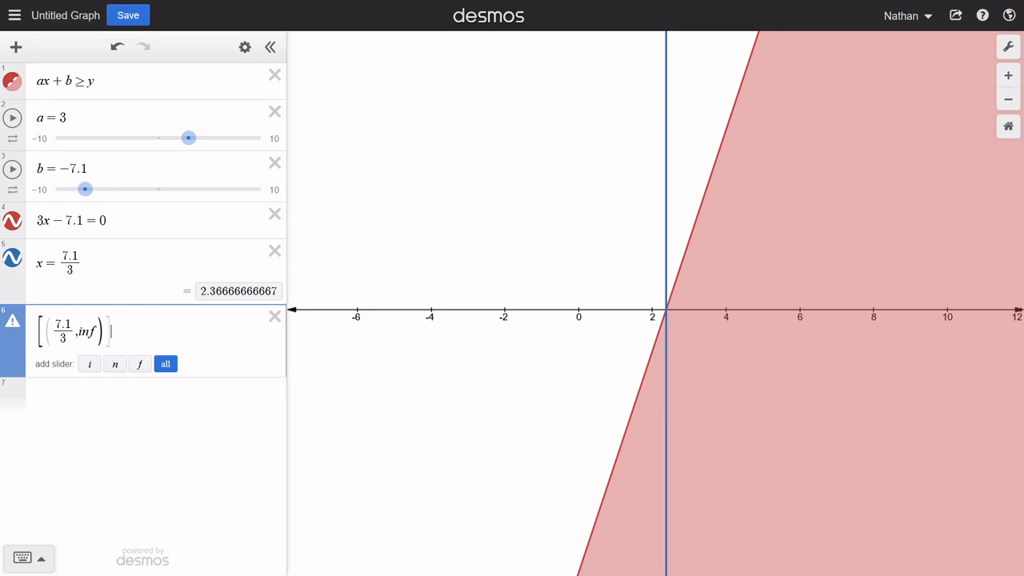
key(BackSpace)
key(BackSpace)
key(BackSpace)
key(BackSpace)
key(BackSpace)
key(BackSpace)
key(BackSpace)
key(BackSpace)
key(BackSpace)
key(BackSpace)
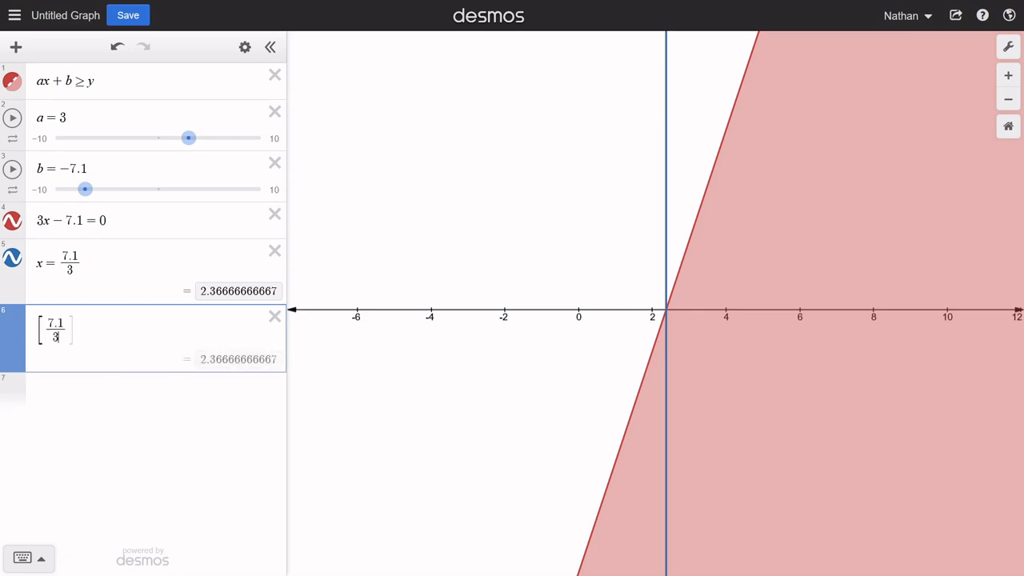
key(BackSpace)
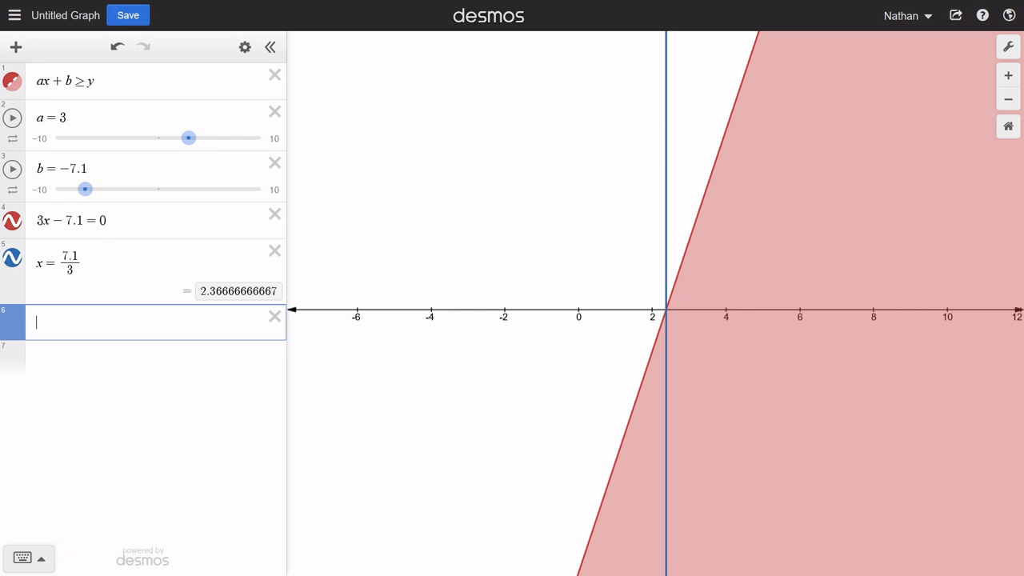
- Highlight row 1's general inequality and write the example inequality −3.81x + 568 > −1657 in row 6
drag(96, 82, 33, 86)
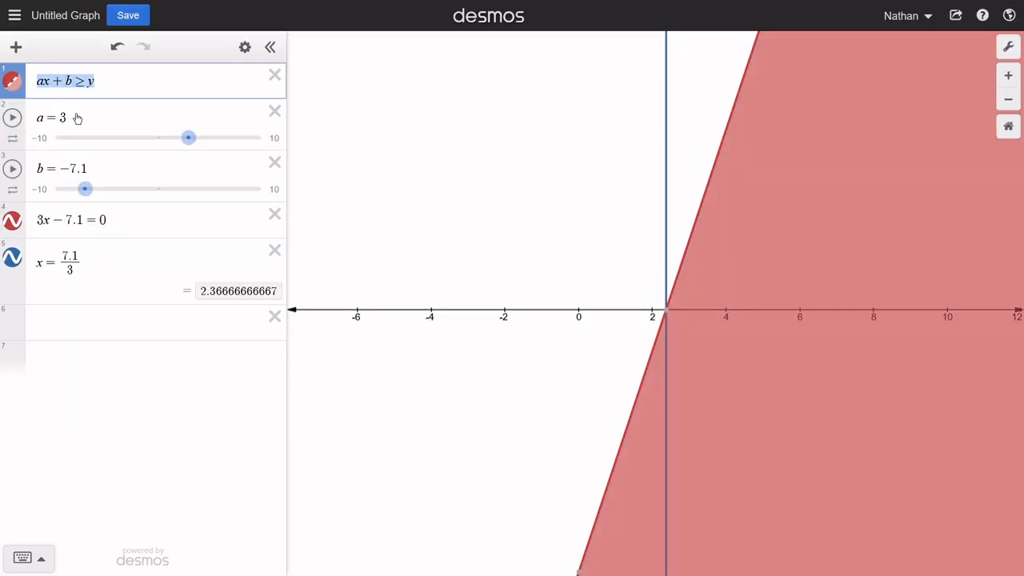
click(98, 90)
click(112, 328)
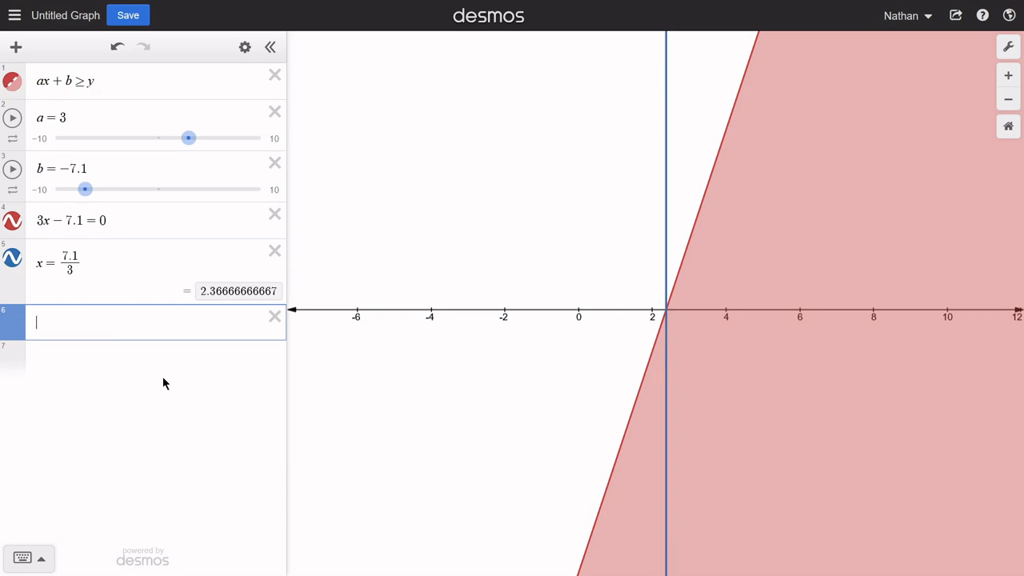
text(-3.81)
text(x+)
text(568)
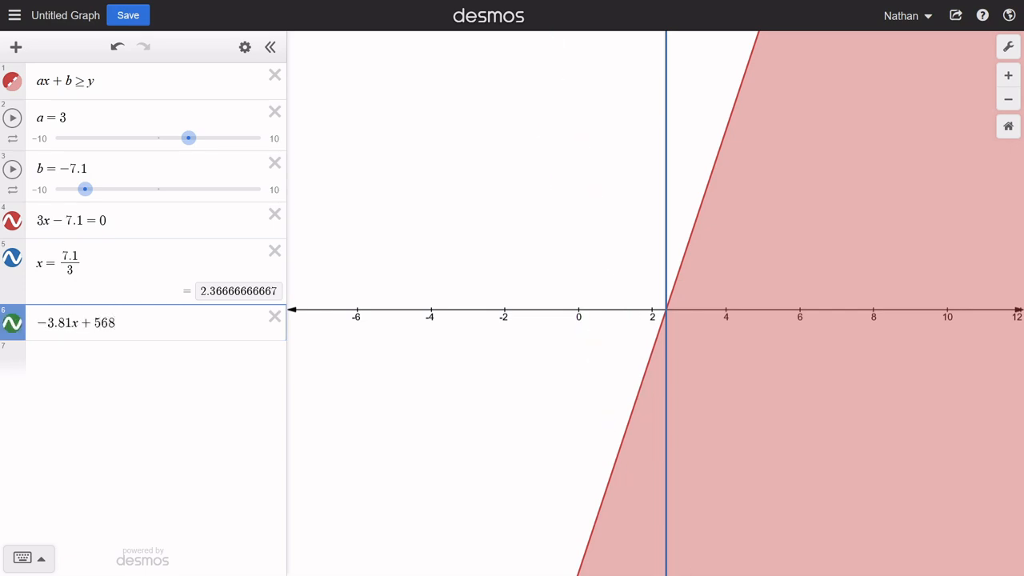
text(>-1657)
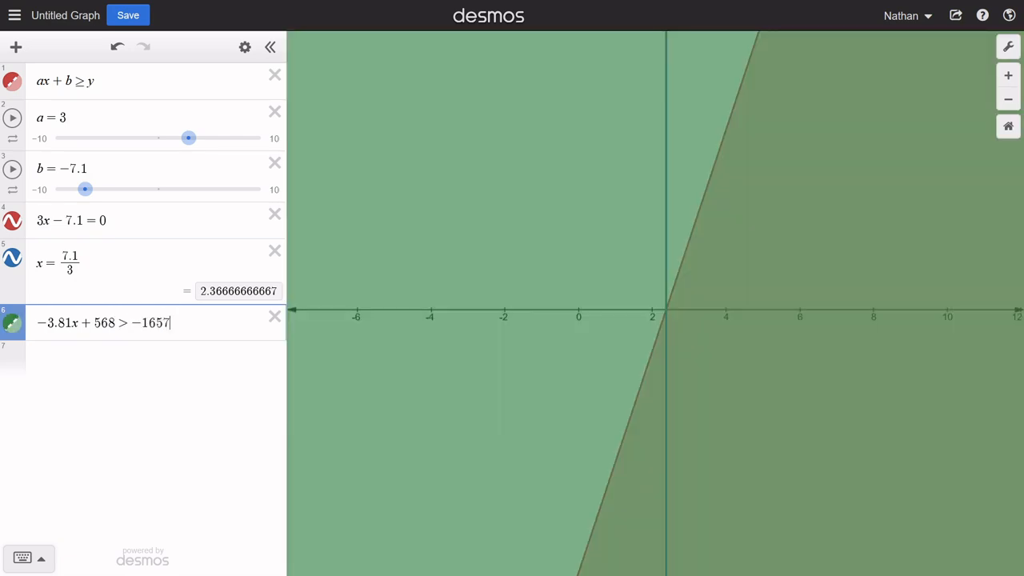
- Remove the constant term from row 6's left side and rewrite the inequality as −3.81x > 6514
key(BackSpace)
key(BackSpace)
key(BackSpace)
key(BackSpace)
key(BackSpace)
key(BackSpace)
key(BackSpace)
key(BackSpace)
key(BackSpace)
key(BackSpace)
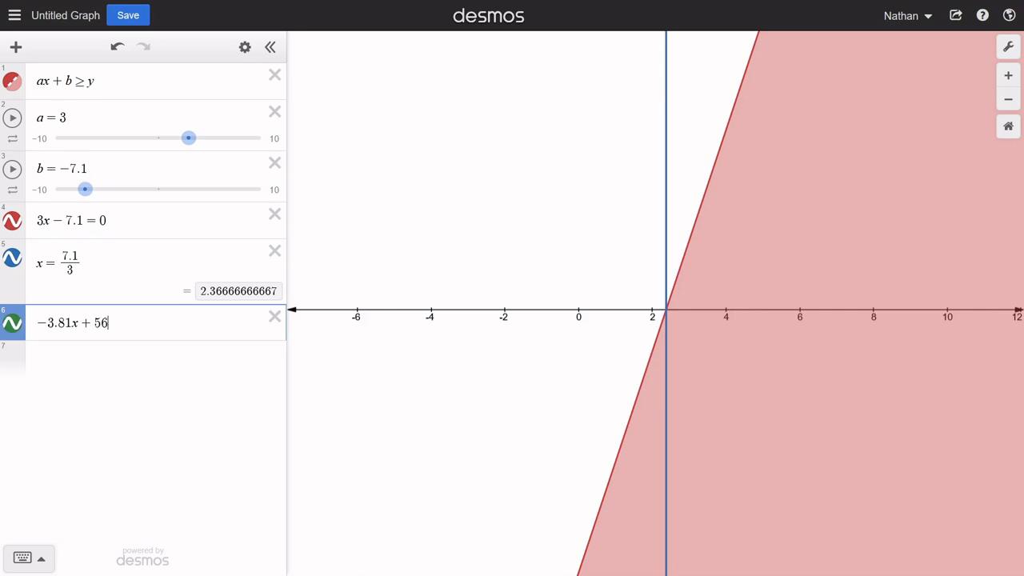
text(> 6514)
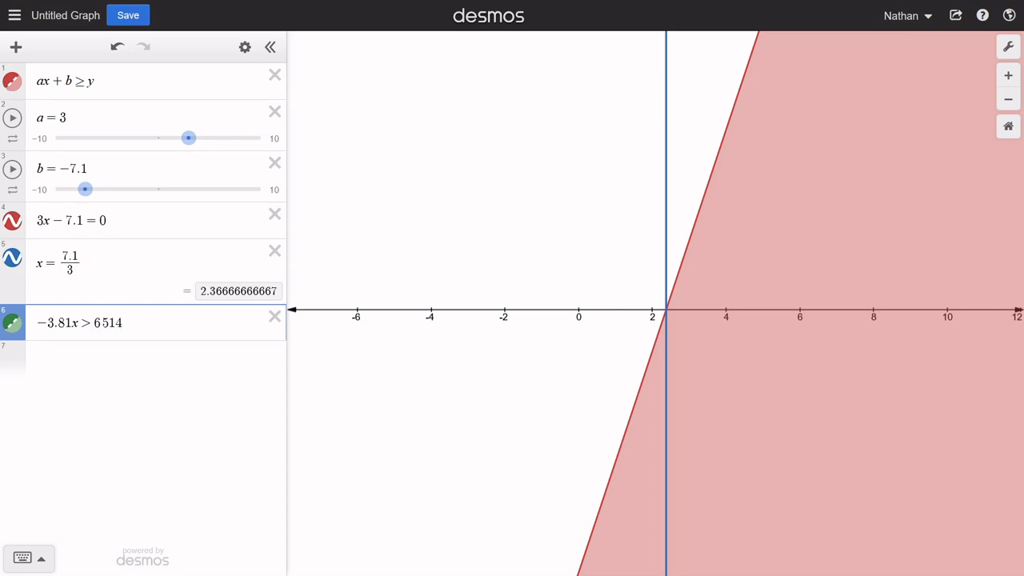
- Write the solved inequality x < 6514/−3.81 in a new row 7
key(Return)
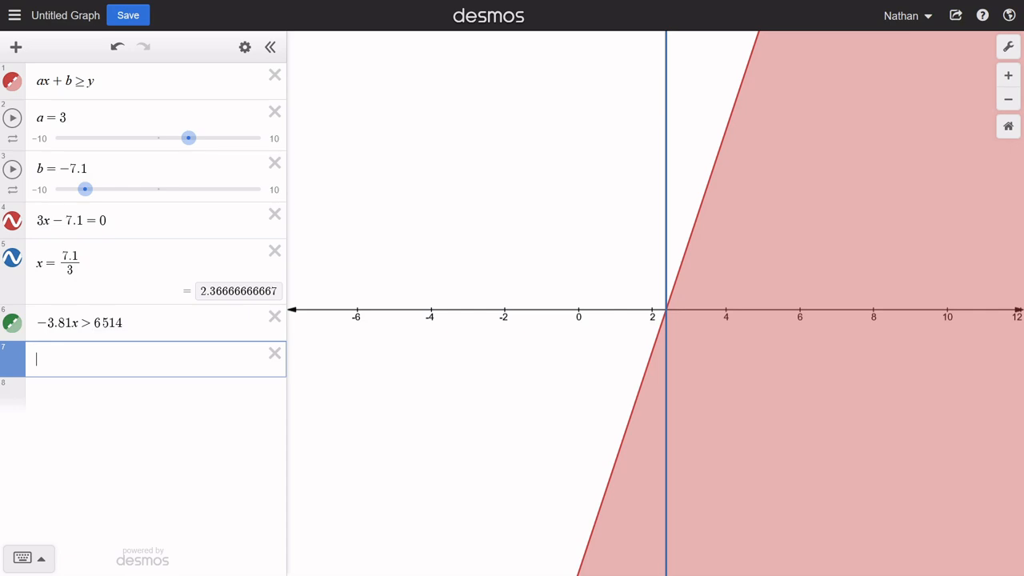
text(x<6514/)
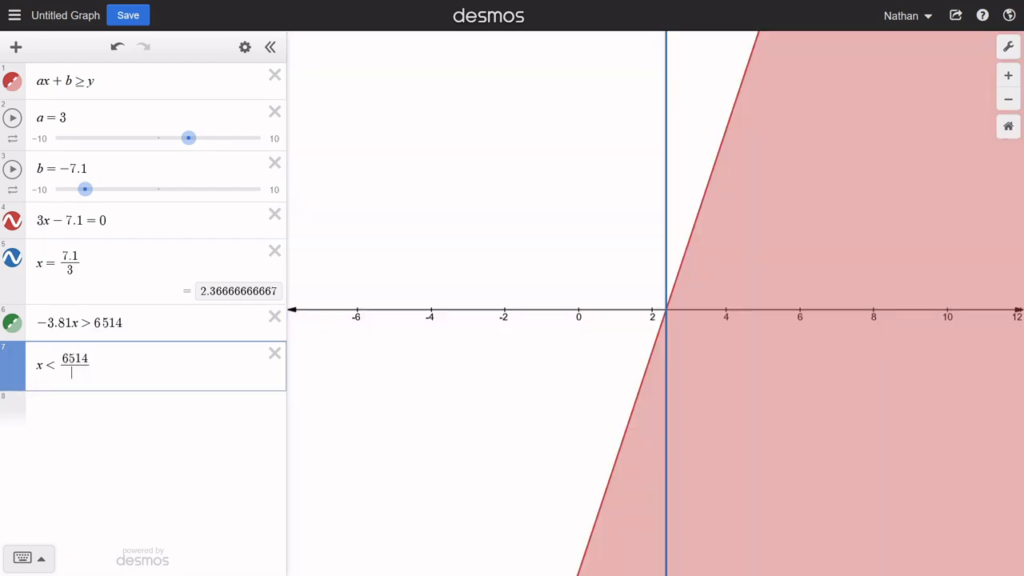
text(-3.81)
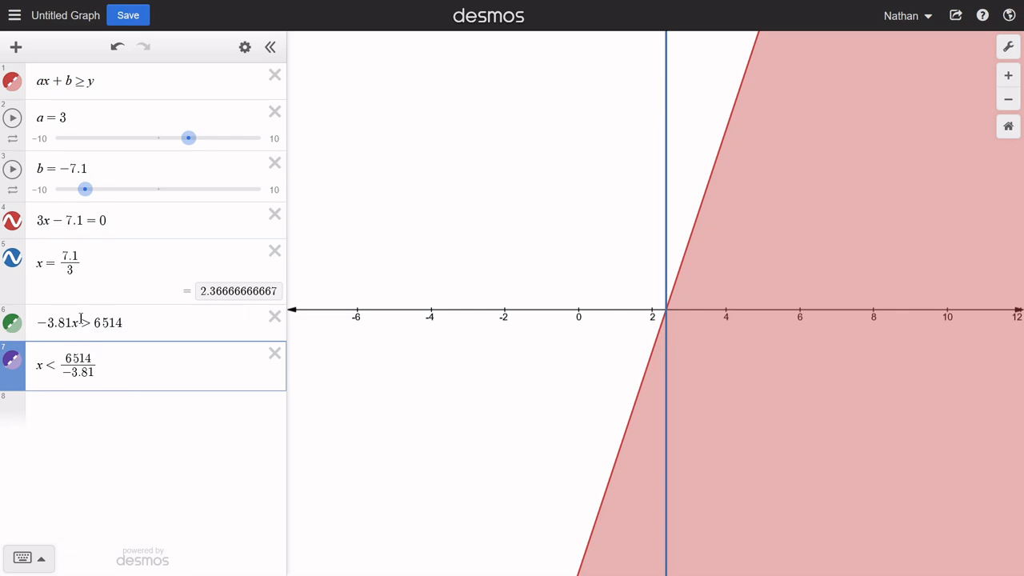
- Highlight the inequality signs in rows 6 and 7 for comparison, and select row 7's whole expression
drag(80, 322, 92, 321)
drag(43, 366, 57, 365)
key(ctrl+a)
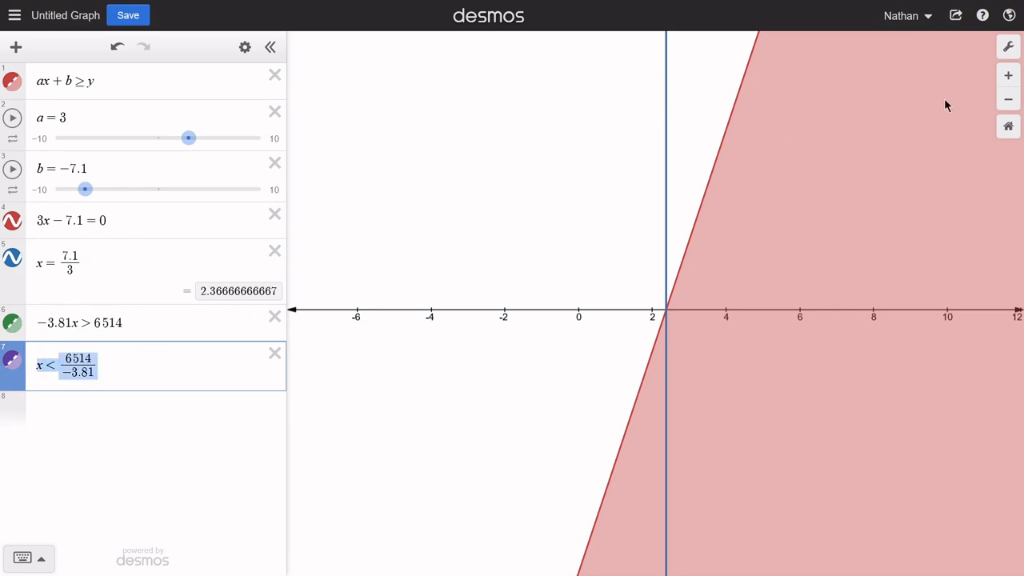
- Hide the graphs of 3x − 7.1 = 0, x = 7.1/3 and the general inequality in row 1
click(12, 220)
click(12, 257)
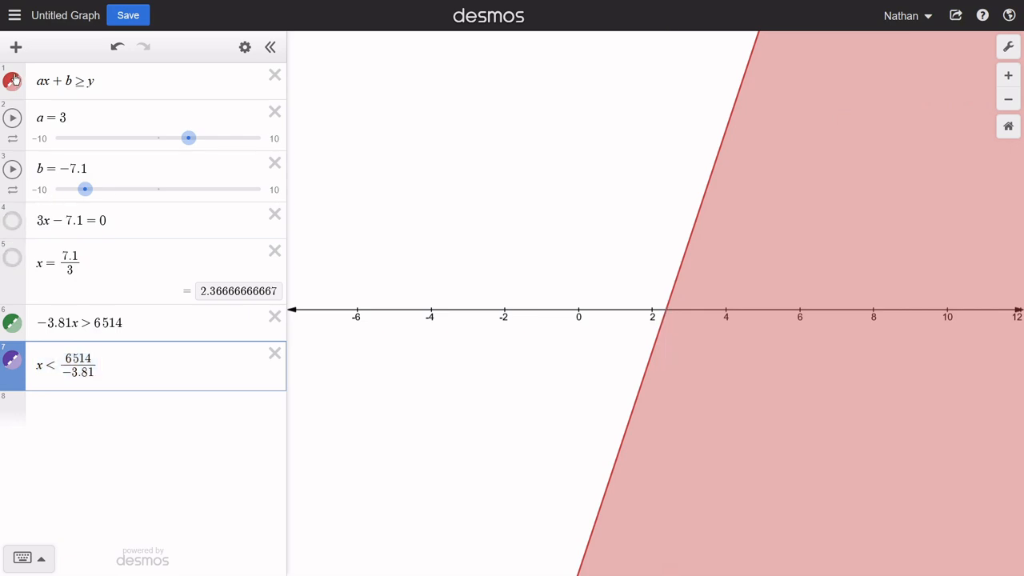
click(12, 81)
- Display the coordinates where the boundary line of row 7's inequality crosses the x-axis
click(1008, 99)
click(1009, 99)
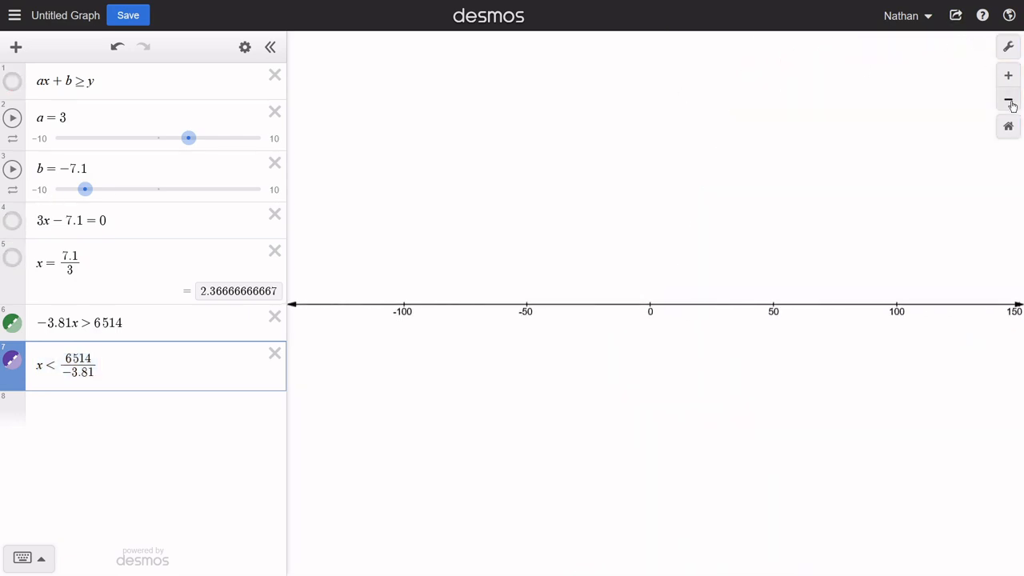
click(1009, 99)
click(1008, 101)
scroll(613, 327, up, 3)
click(620, 305)
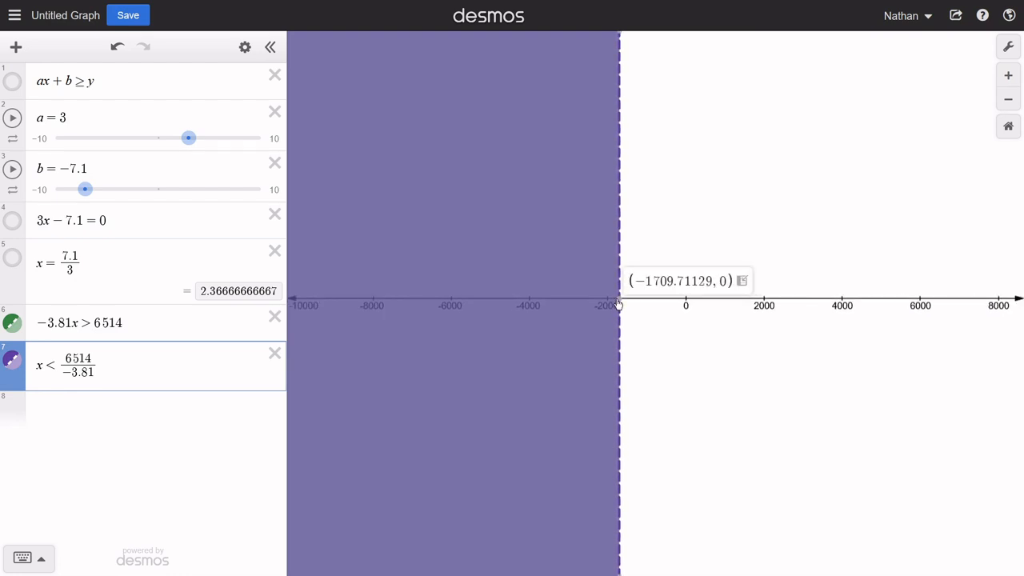
- Toggle row 7's graph off and on to compare its region with row 6's
click(11, 364)
click(12, 364)
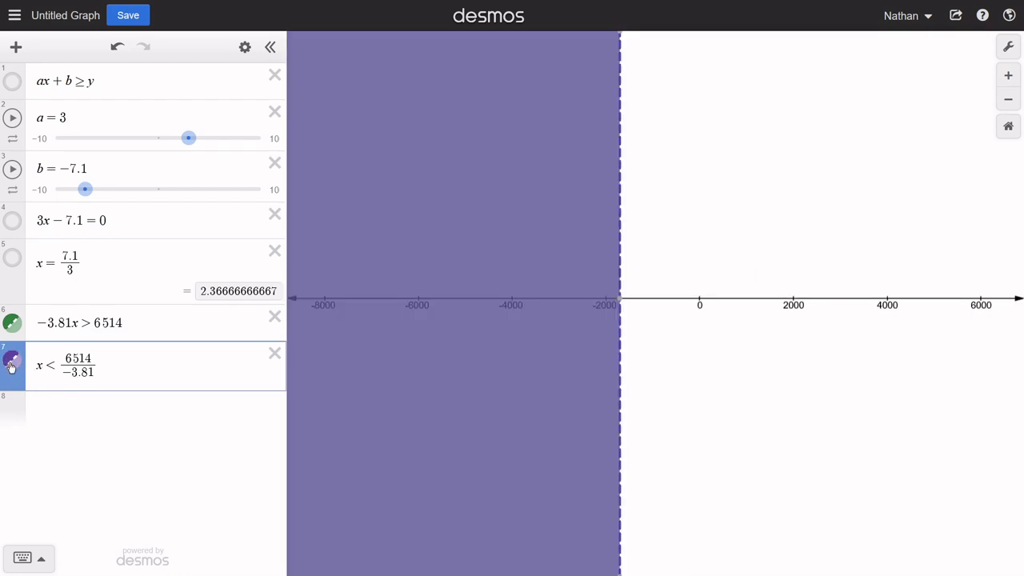
click(11, 364)
click(11, 364)
- Flip row 7's inequality sign to > for comparison, and restore it to <
key(BackSpace)
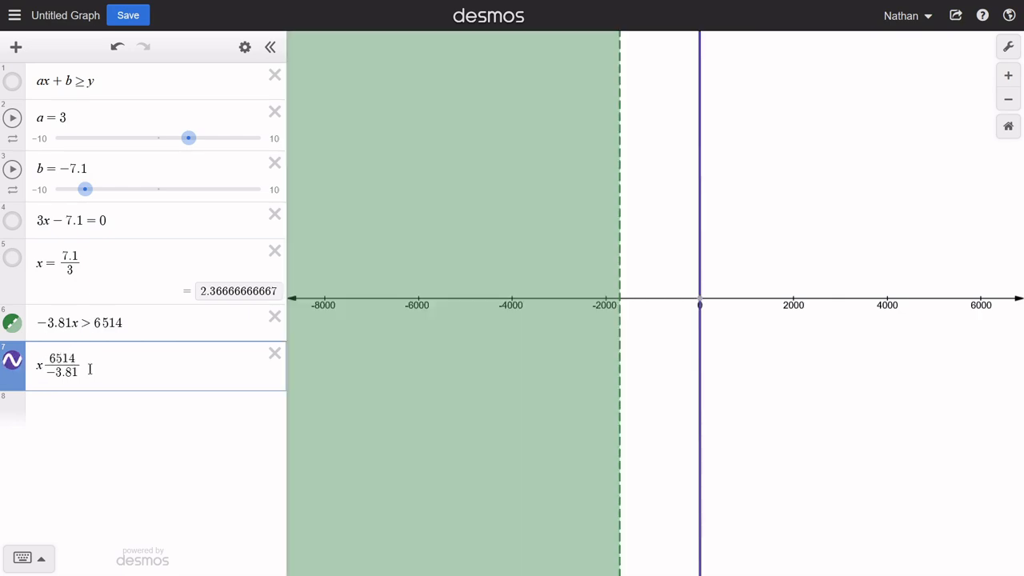
text(>)
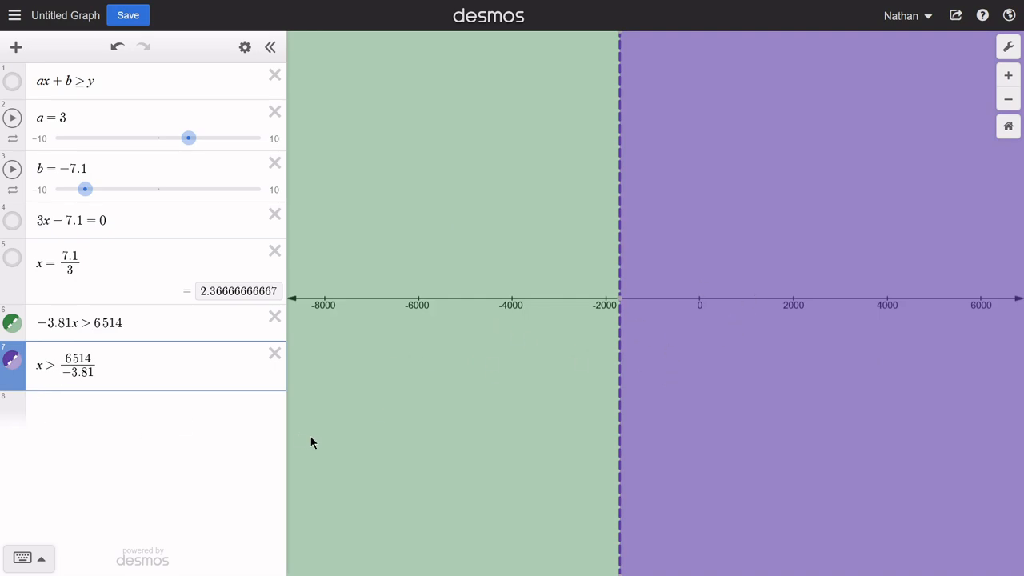
key(BackSpace)
text(<)
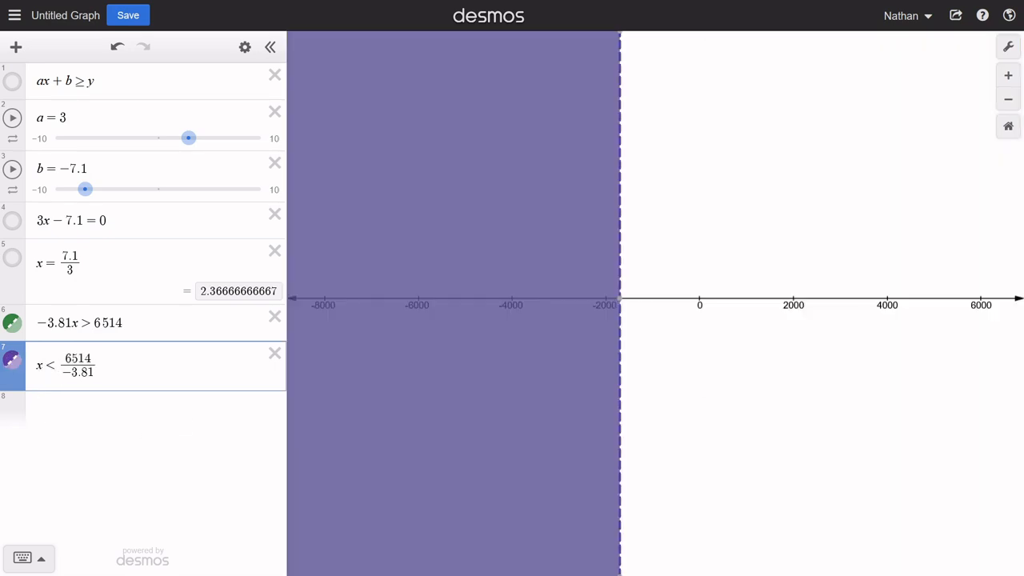
- Reset the graph to its default view and turn on the grid and the y-axis
scroll(652, 340, up, 2)
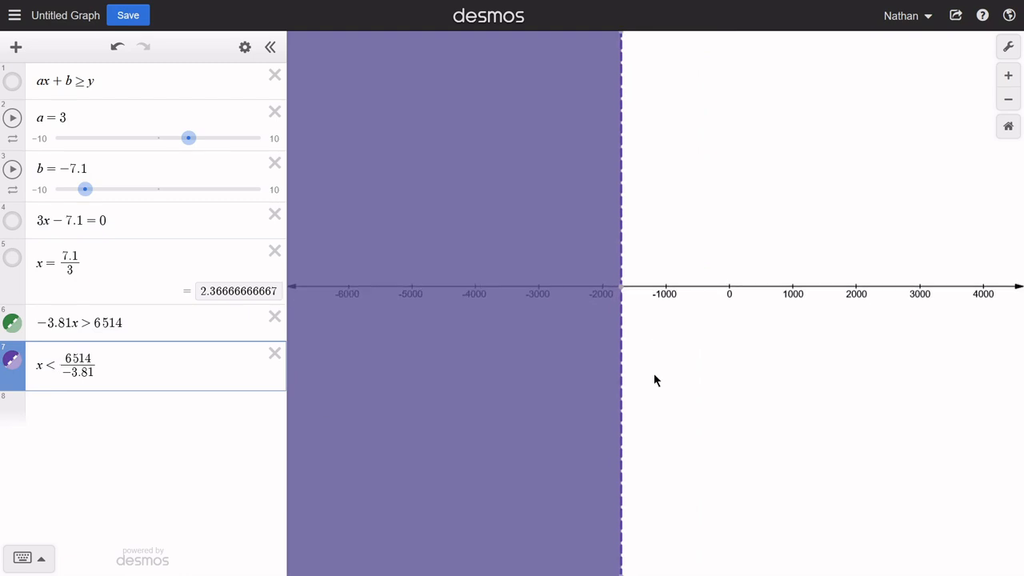
click(1008, 125)
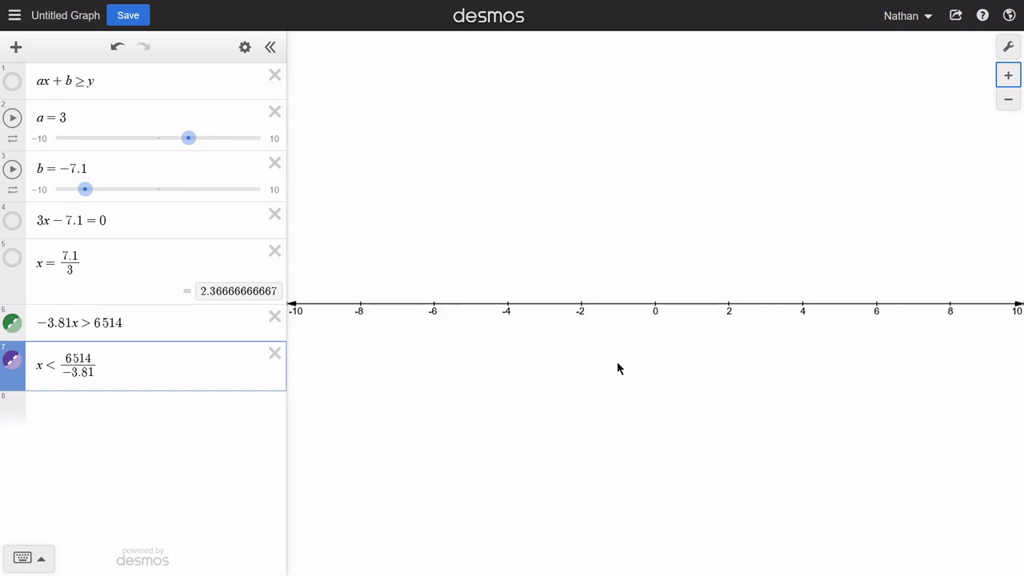
click(1006, 49)
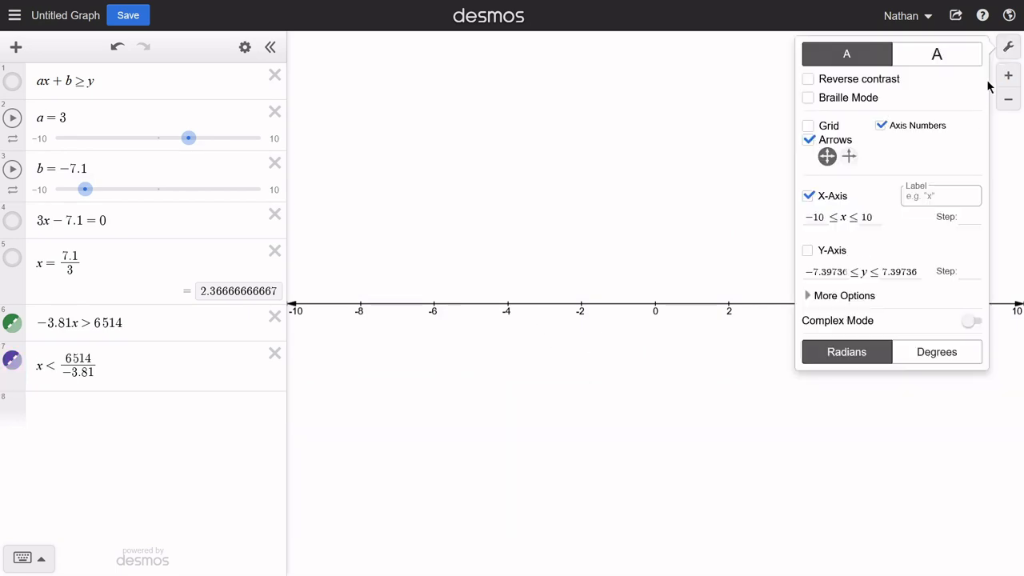
click(809, 126)
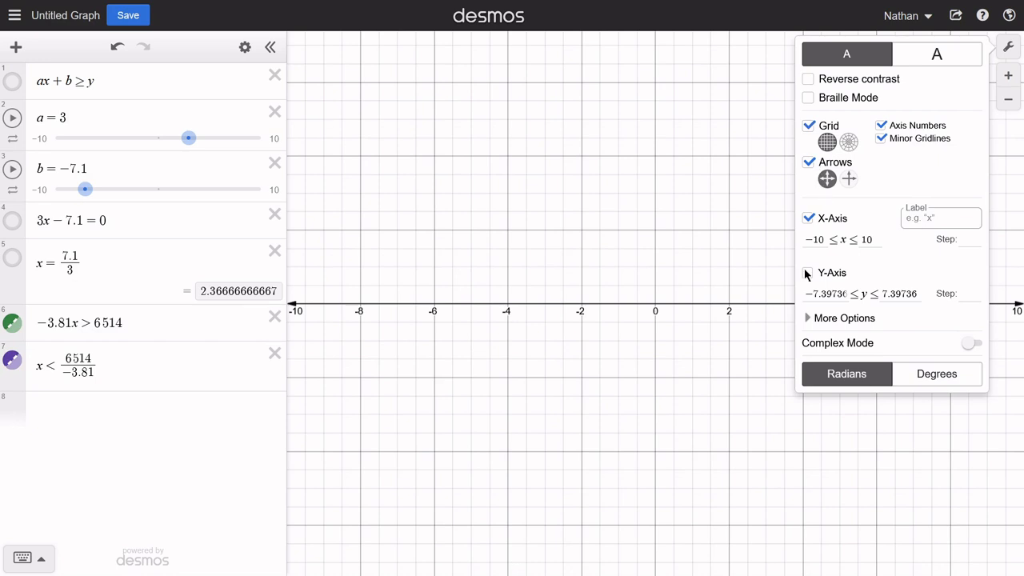
click(807, 273)
click(670, 290)
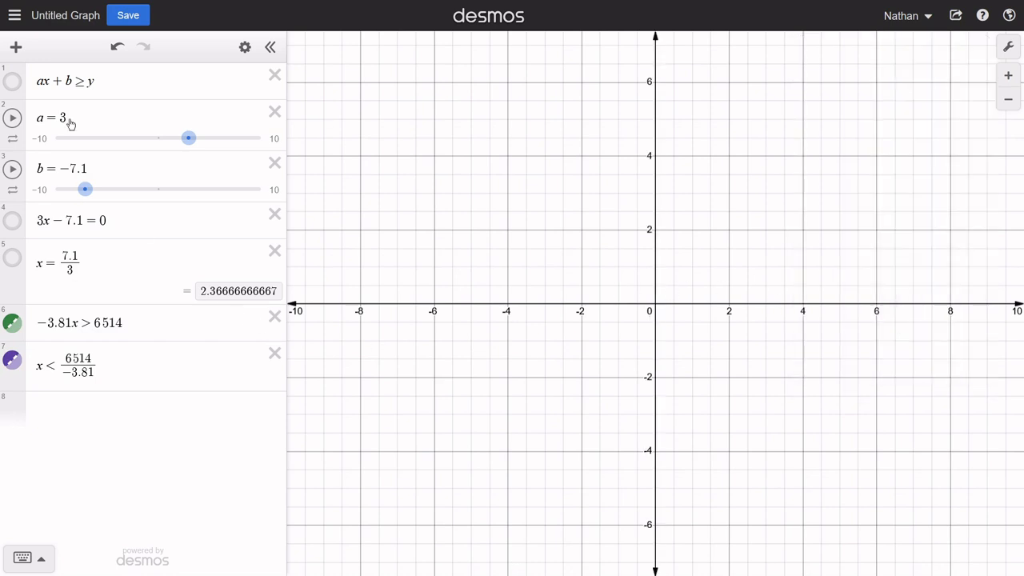
- Show only row 1's inequality on the graph, and set the sliders to a = −3 and b = 5.4
click(12, 84)
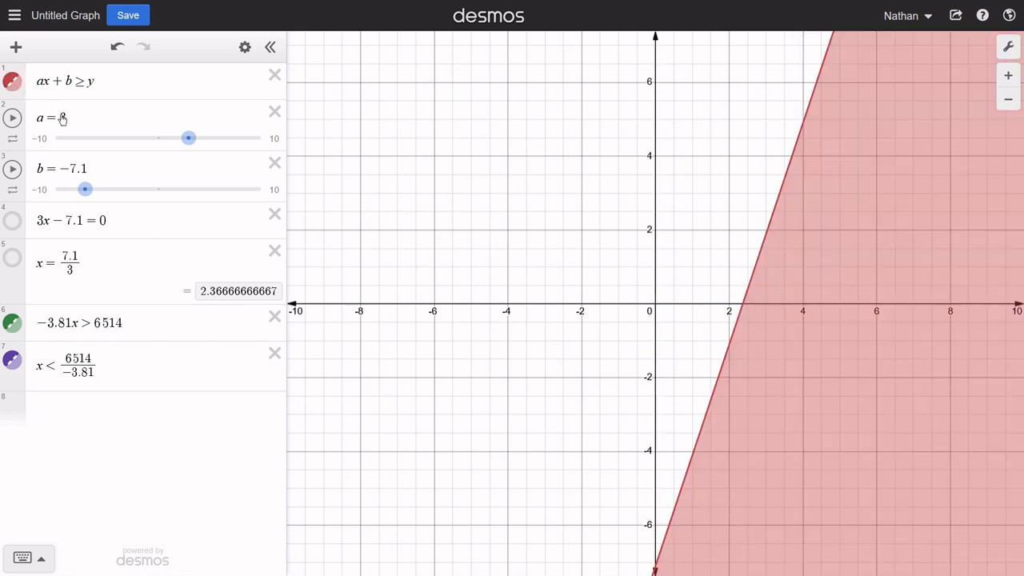
click(12, 323)
click(12, 360)
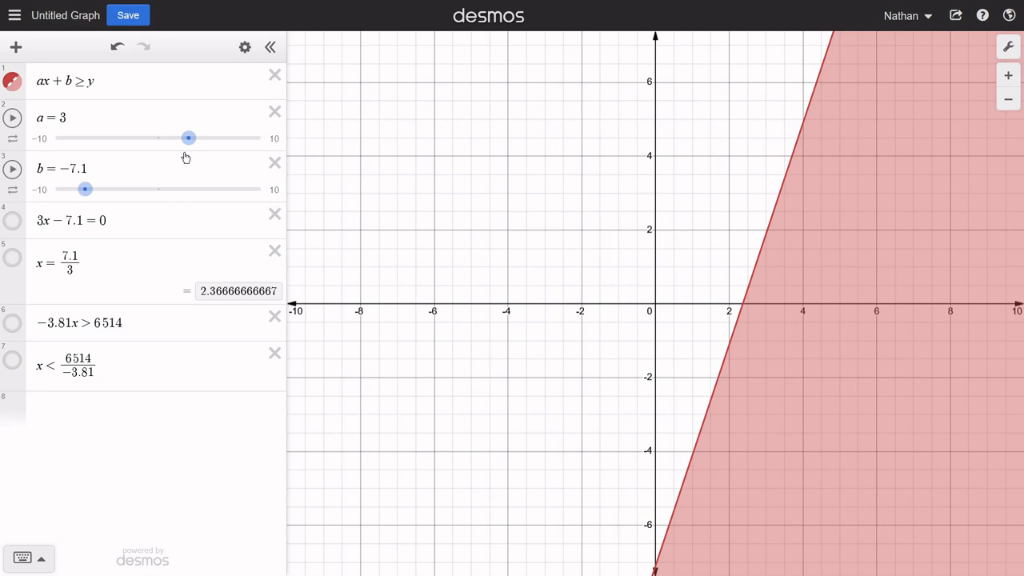
drag(188, 138, 126, 138)
drag(85, 190, 213, 195)
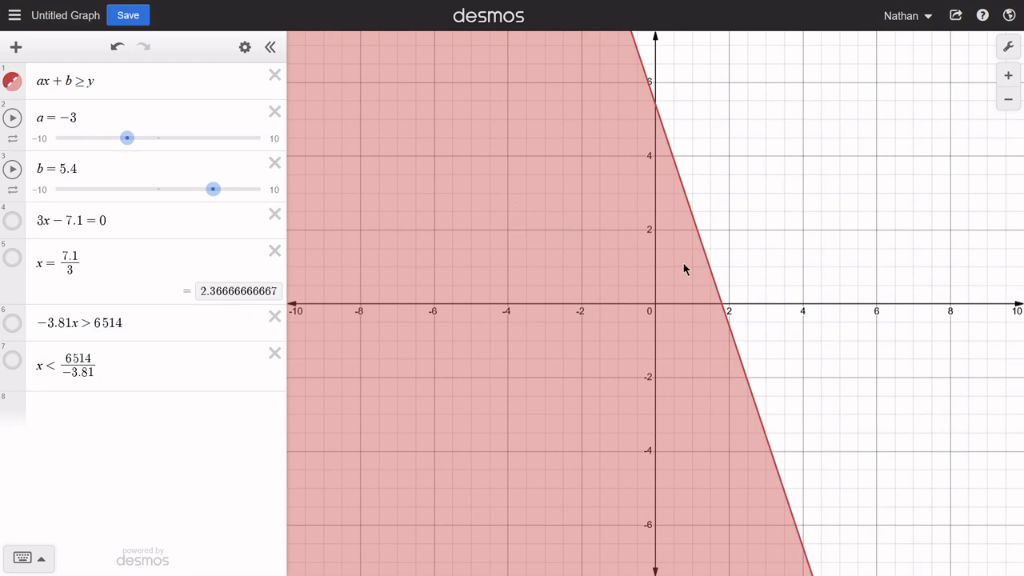
- Highlight row 1's inequality and display its boundary line's x-intercept coordinates on the graph
click(89, 81)
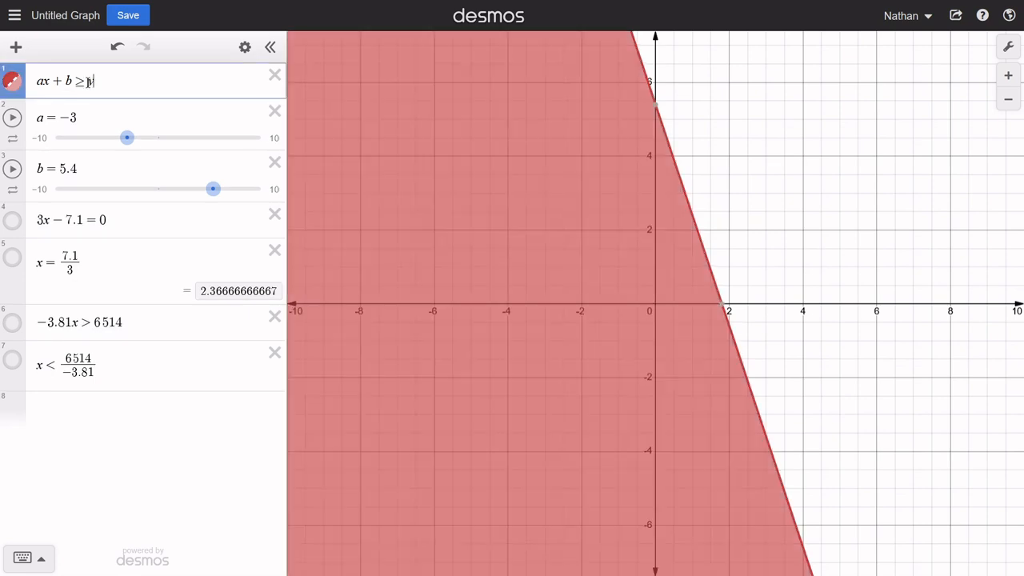
drag(89, 81, 32, 87)
click(114, 81)
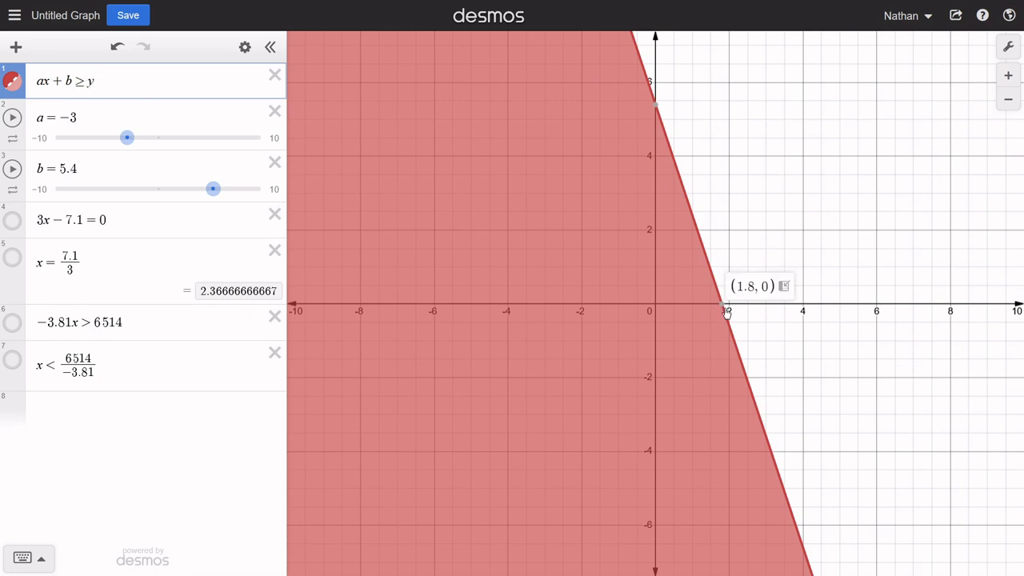
drag(825, 433, 715, 439)
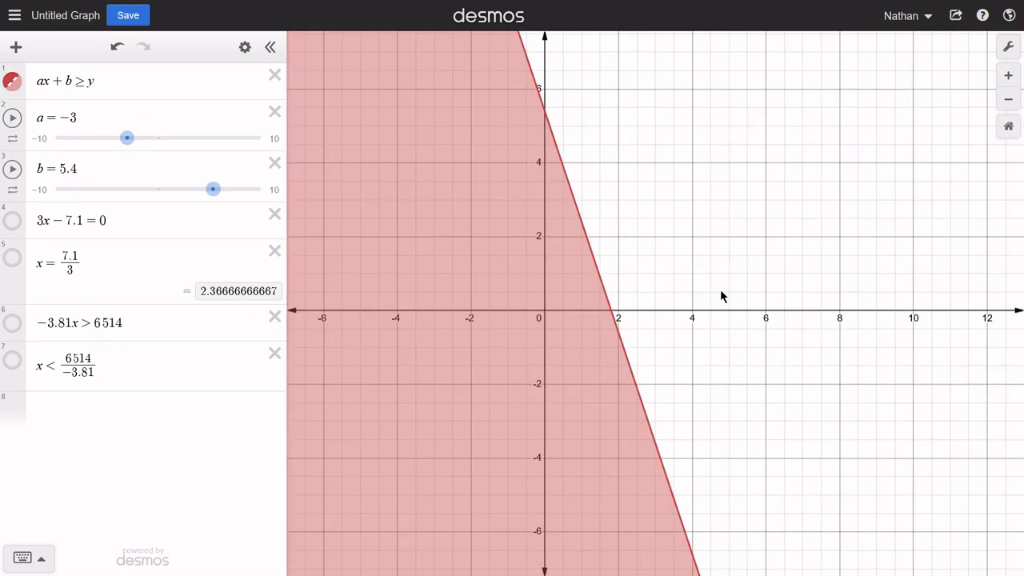
- Change row 1's sign to >, to =, and back to ≥ to compare the graphs
click(89, 80)
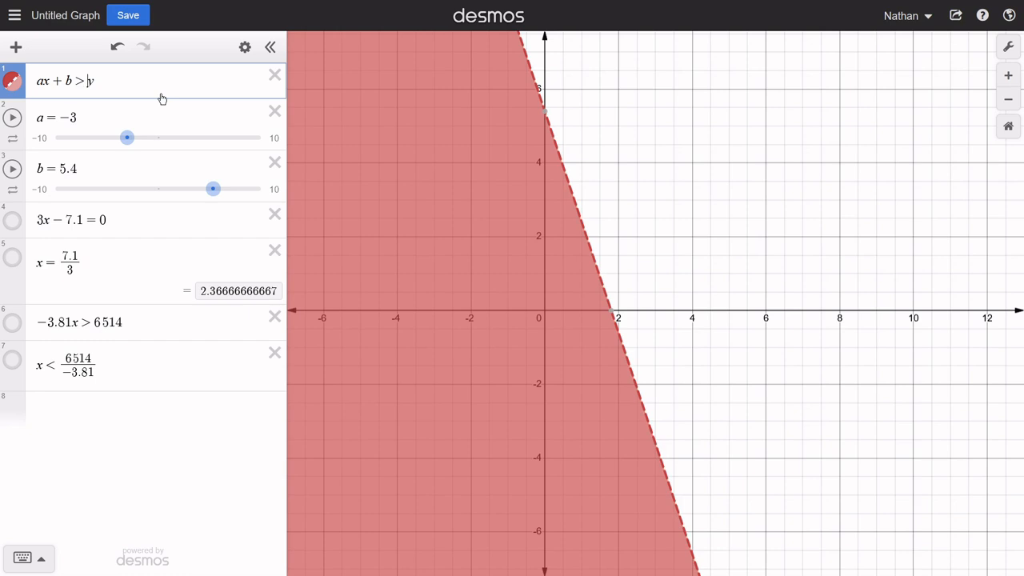
key(BackSpace)
text(=)
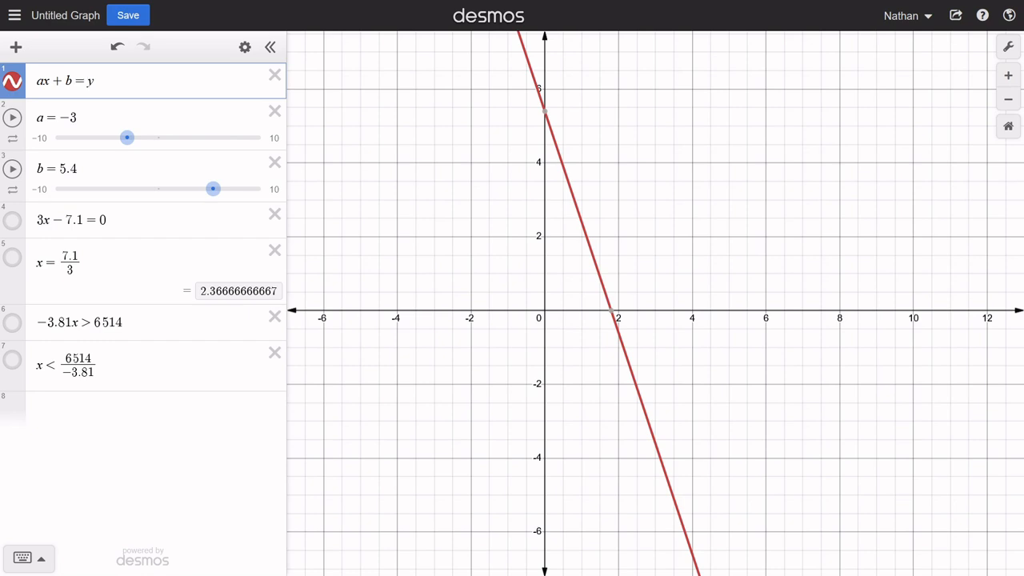
key(BackSpace)
text(>)
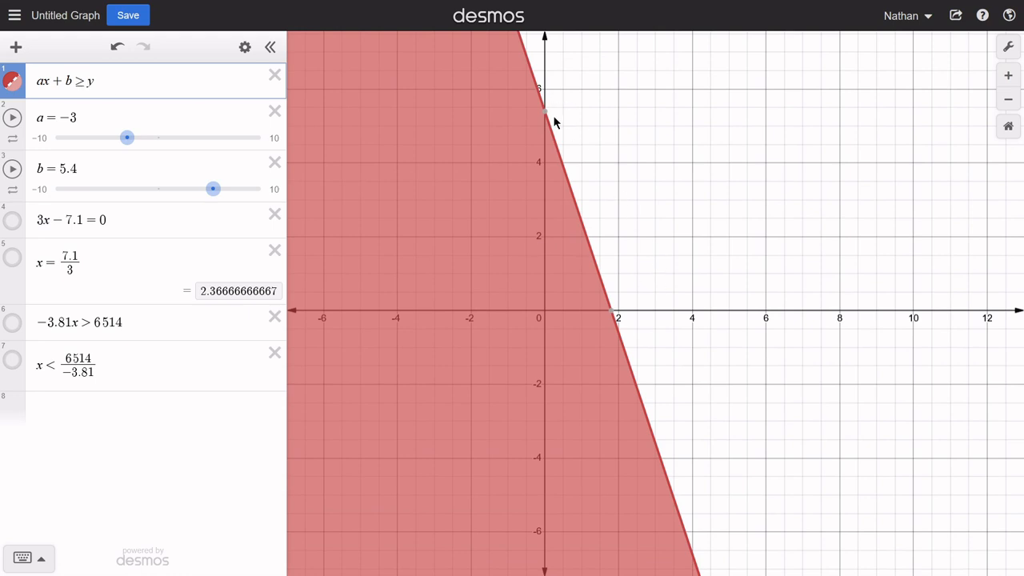
- Delete the example expressions in rows 4 to 7, keeping the general inequality and its two sliders
drag(481, 346, 682, 335)
drag(541, 412, 395, 430)
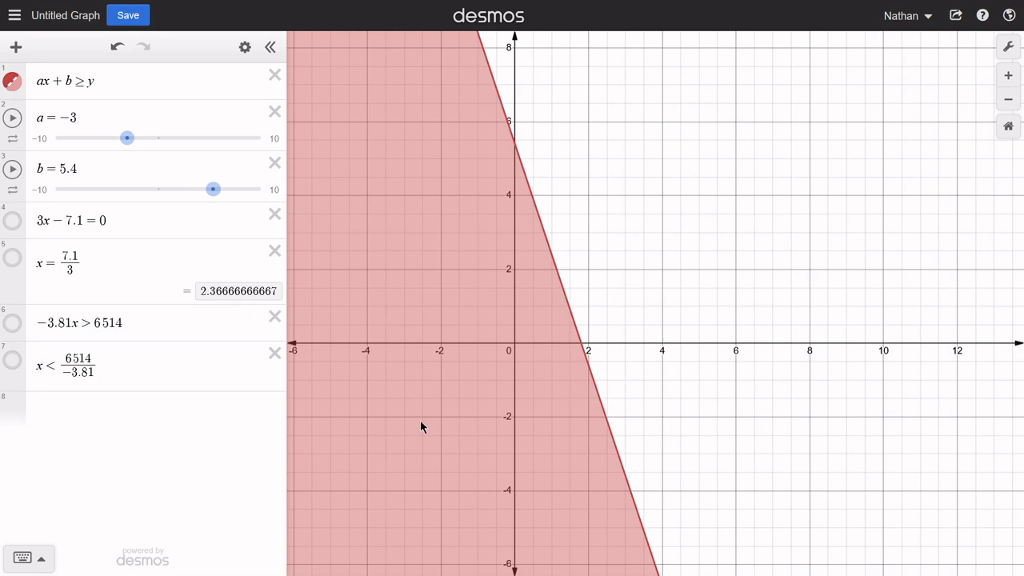
click(273, 353)
click(274, 317)
click(274, 251)
click(273, 214)
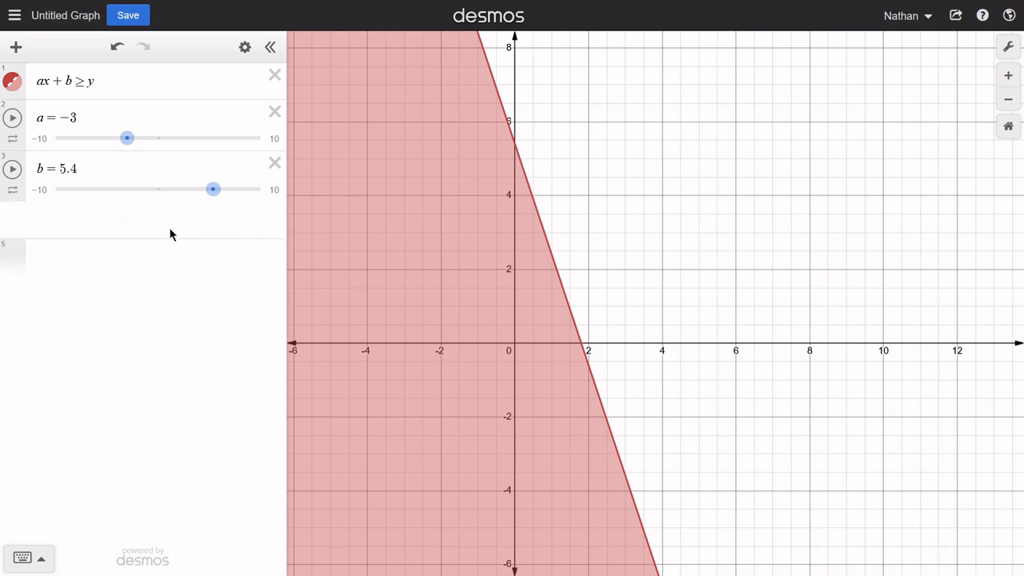
- Enter the inequality −3(x) + 5.4 ≥ 0 in row 4 and hide its graph
click(122, 224)
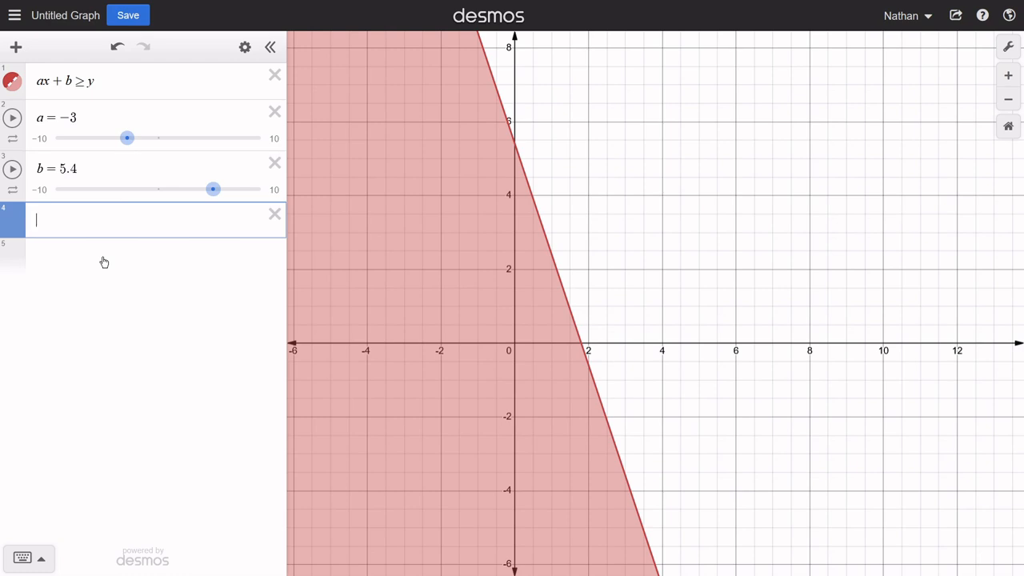
text(-3(x))
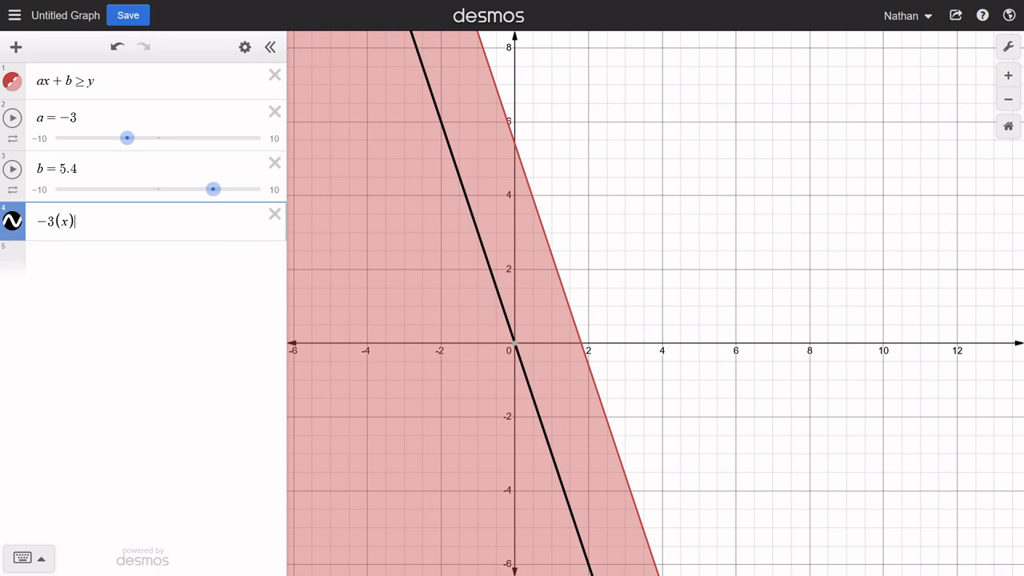
text(+5.4)
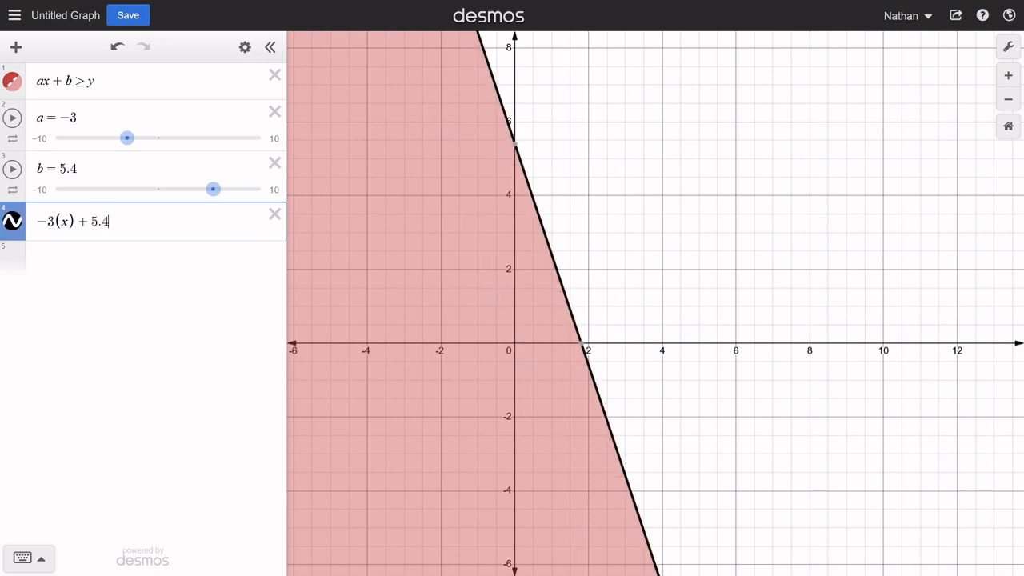
text(>)
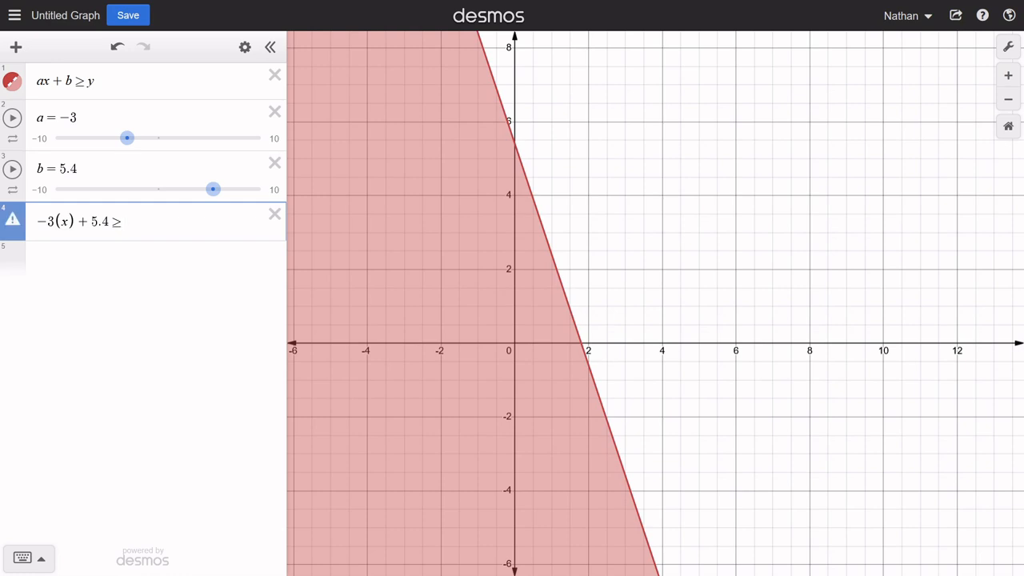
text(0)
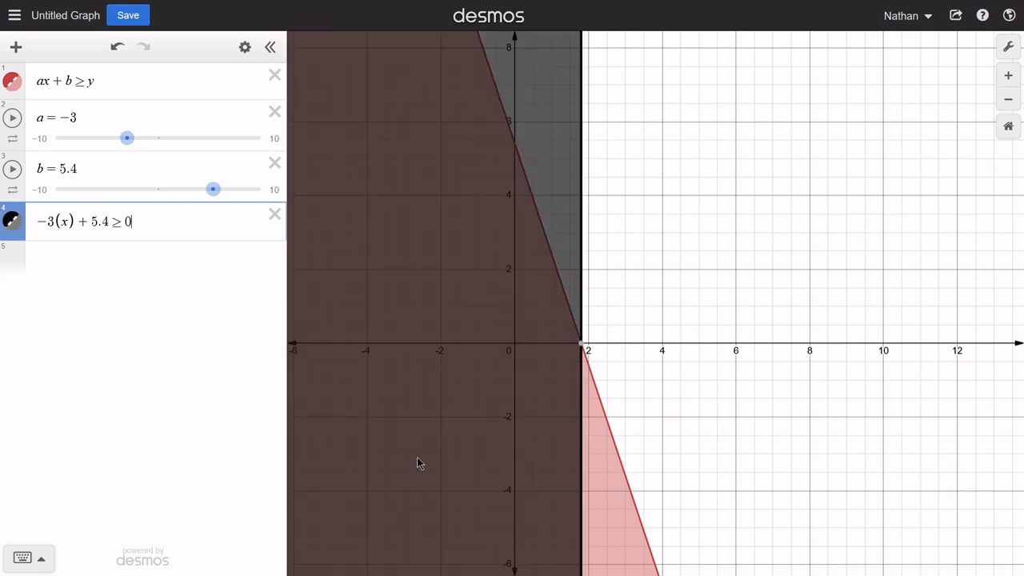
click(9, 216)
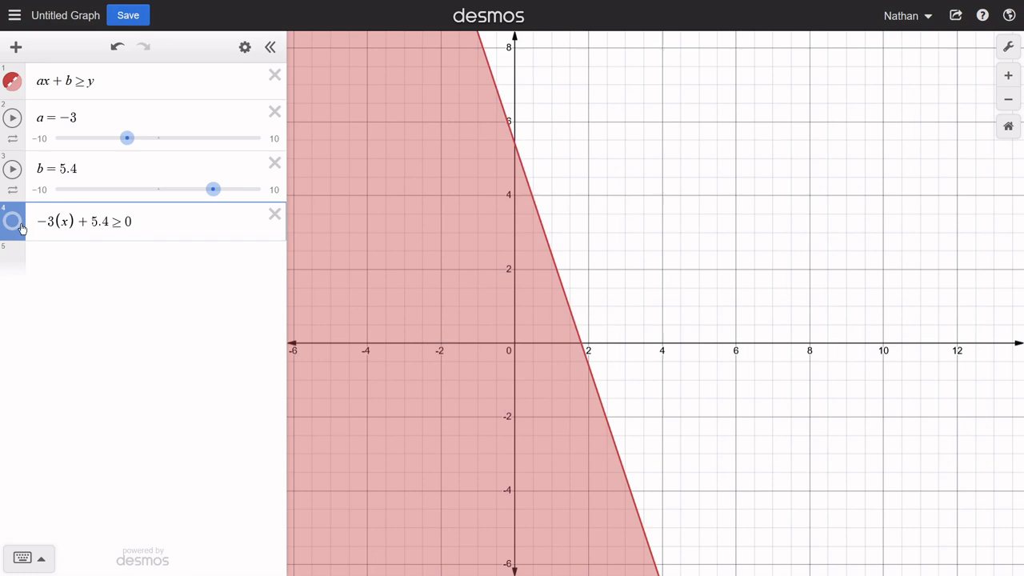
- Substitute the test value 0 for x in row 4's inequality and add an empty row below it
click(67, 223)
key(BackSpace)
text(0)
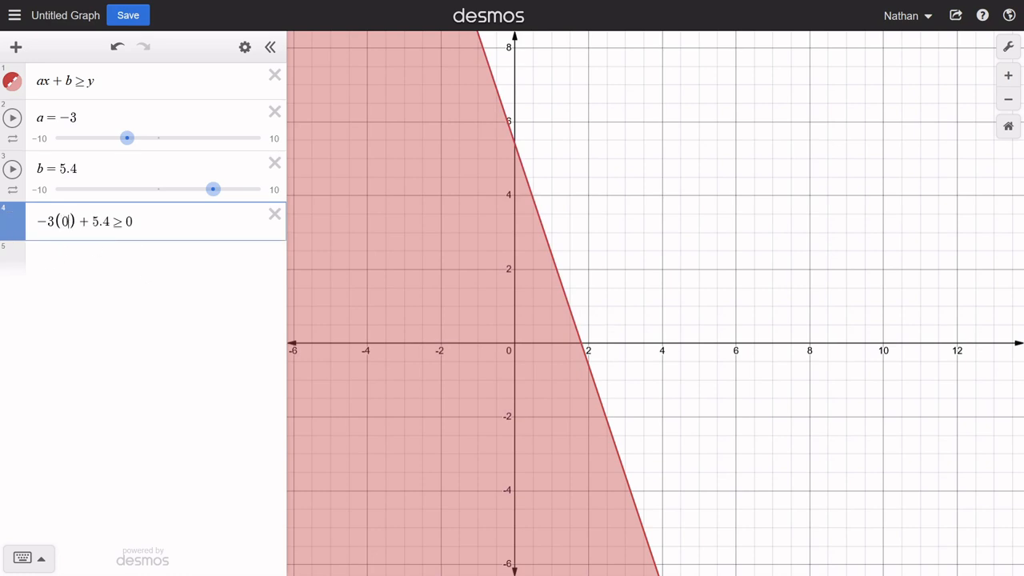
key(Return)
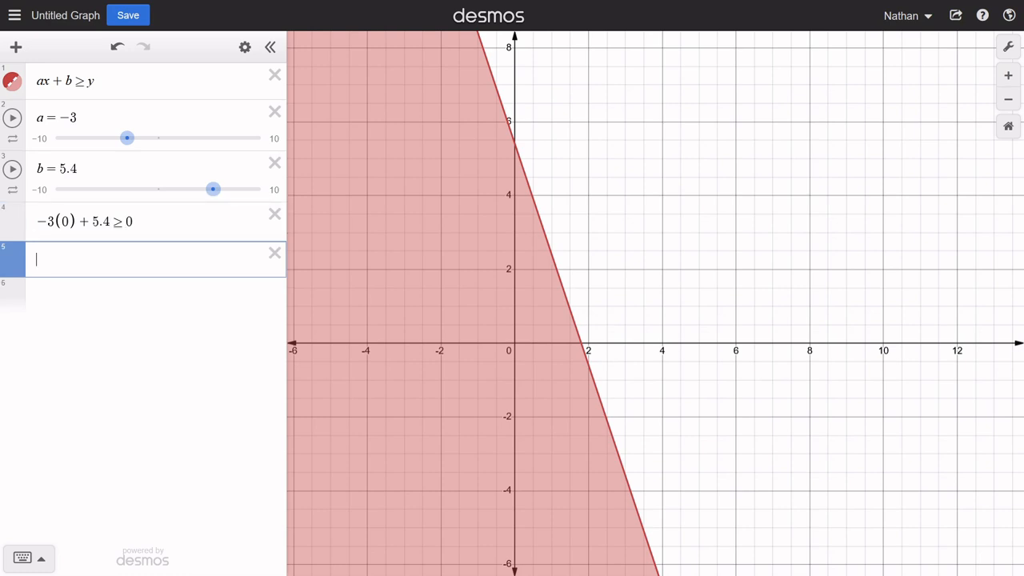
- Enter the simplified inequality 5.4 ≥ 0 in row 5, below the substituted inequality
text(5.4)
text(>=0)
click(164, 223)
- Insert a note reading "Test (0,0)" below the b slider and plot the point (0,0) in the row under it
click(143, 169)
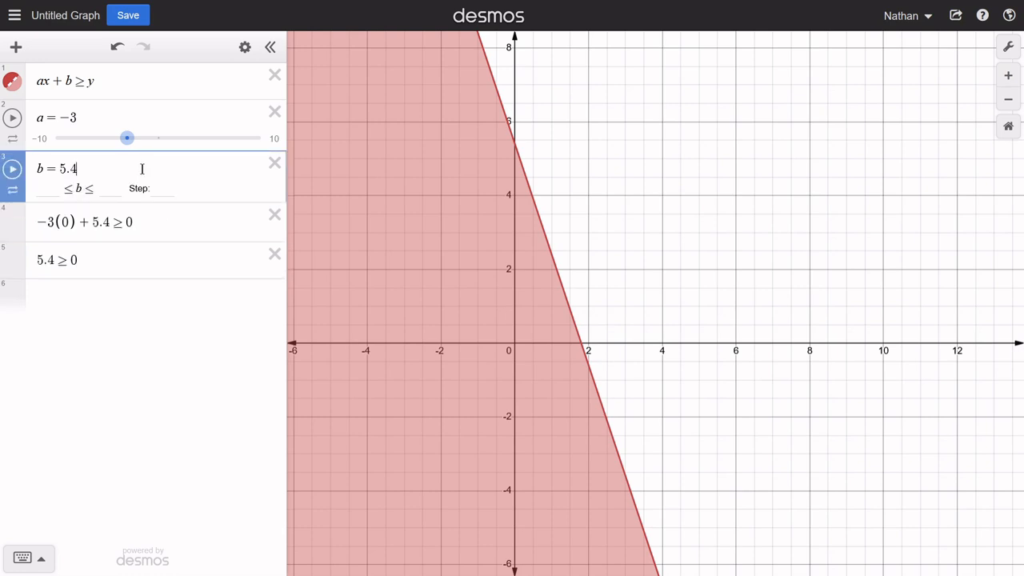
key(Return)
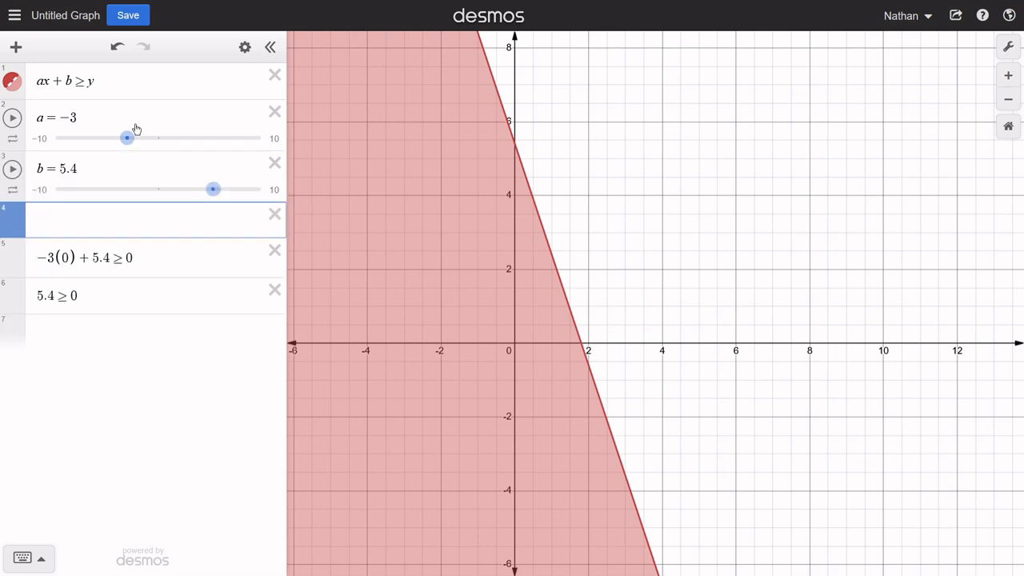
click(16, 46)
click(34, 112)
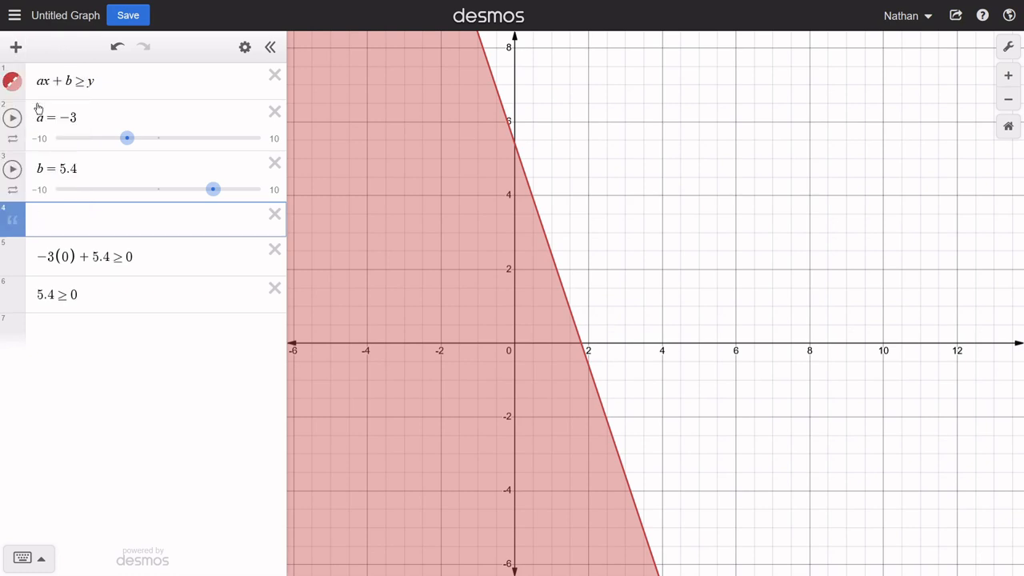
text(Test (0,0))
key(Return)
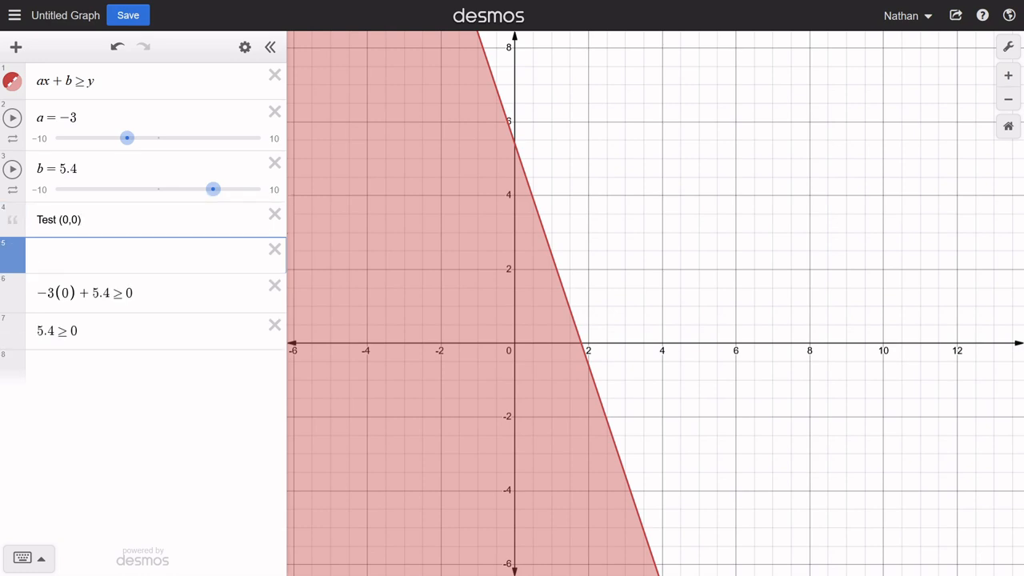
text((0,0)
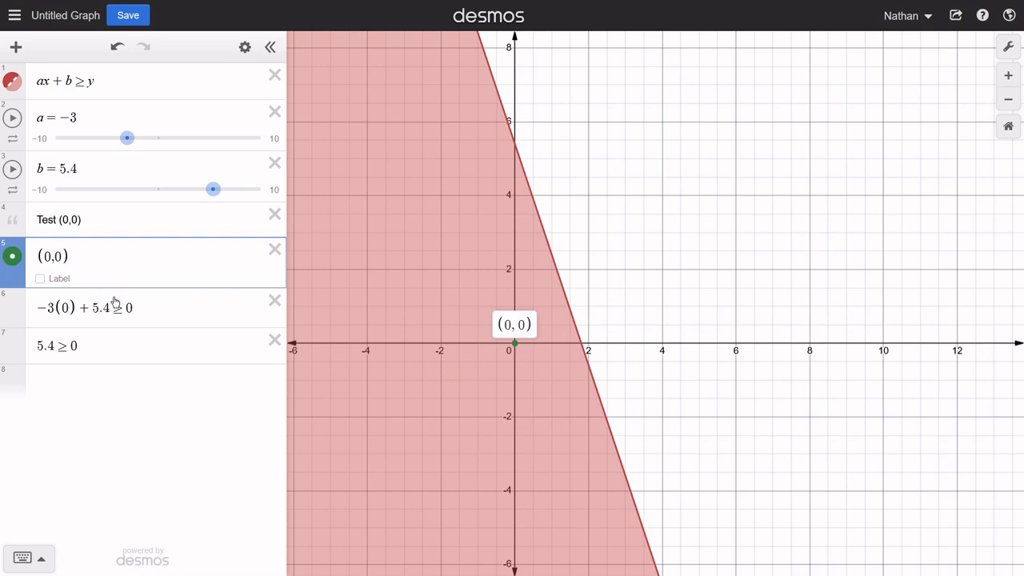
- Highlight the general inequality in row 1 and the simplified inequality in row 7 to compare them with the substitution in row 6
drag(145, 308, 67, 305)
drag(106, 83, 33, 85)
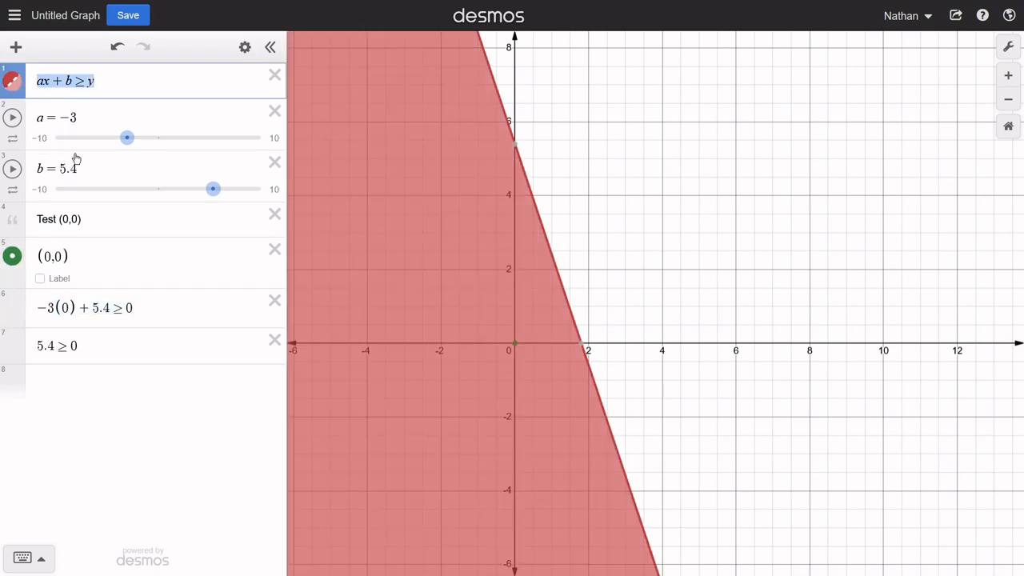
drag(96, 347, 35, 345)
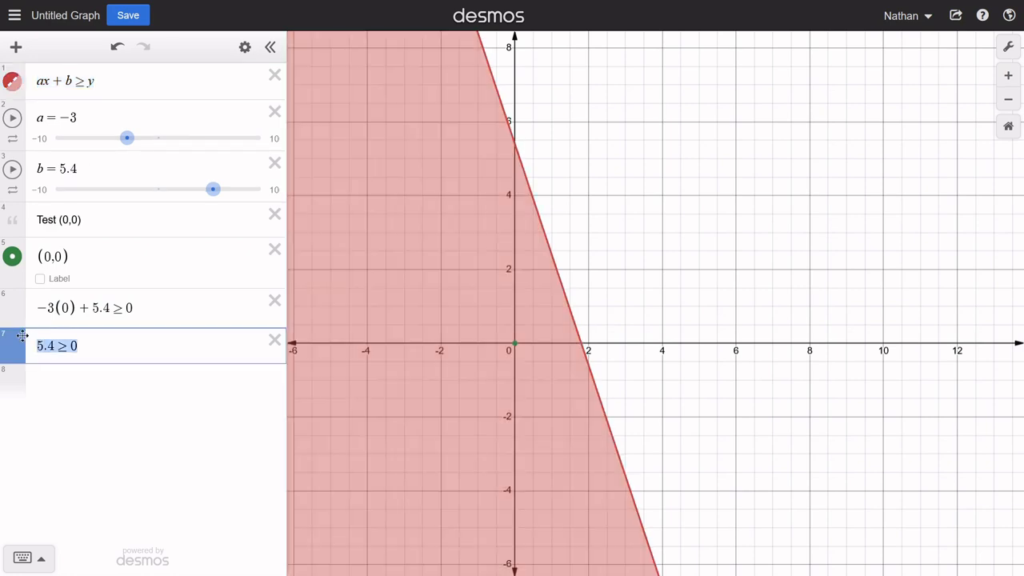
- Add a note reading "Test (-6,10)" in row 8, below the first test's simplified inequality
click(107, 384)
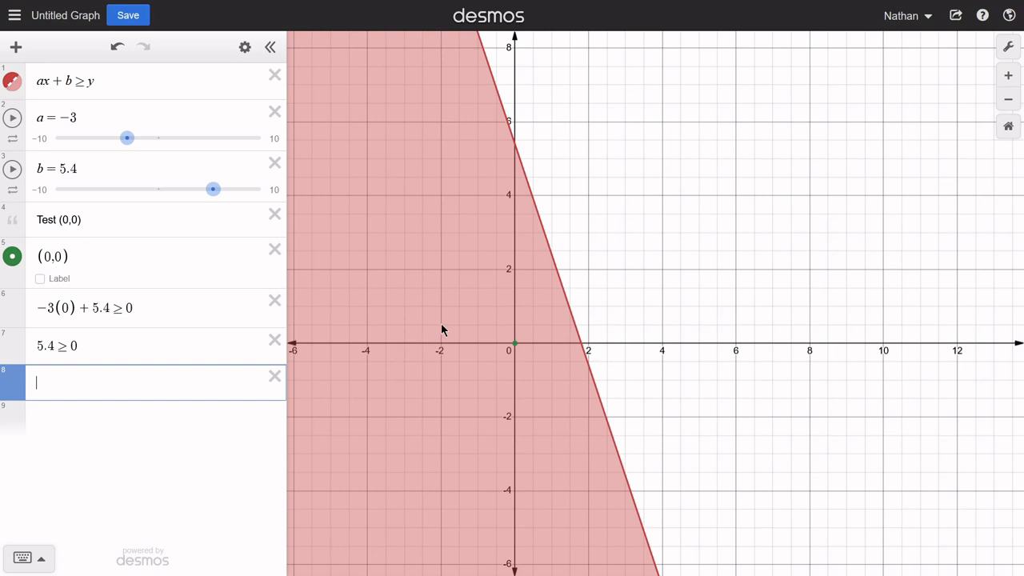
drag(441, 327, 479, 303)
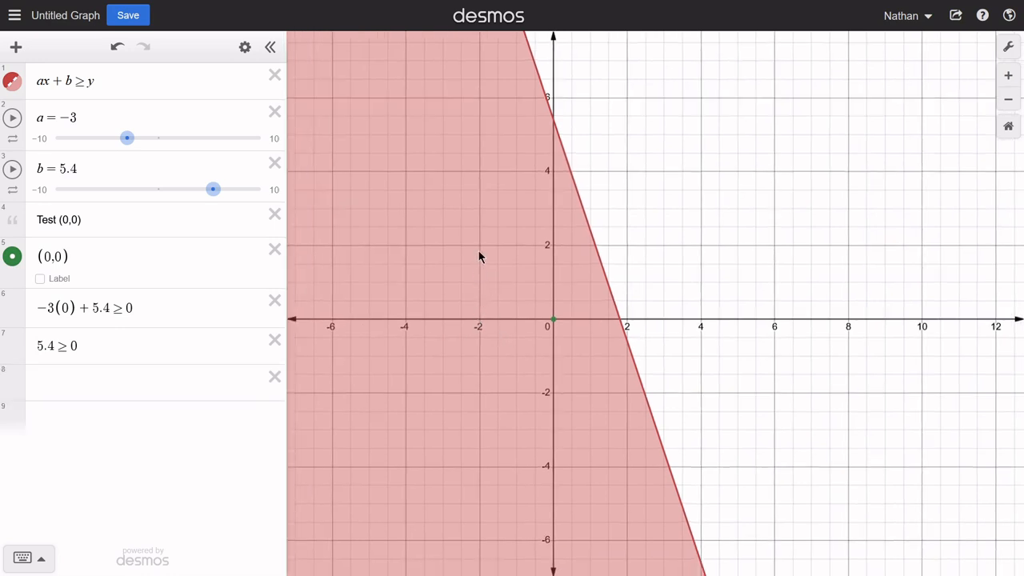
drag(506, 242, 586, 385)
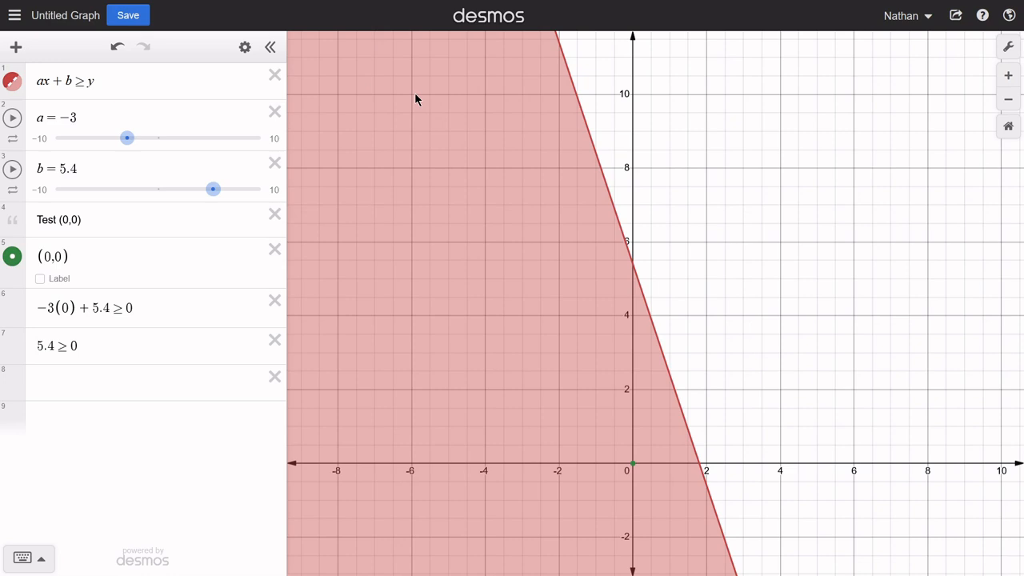
click(88, 381)
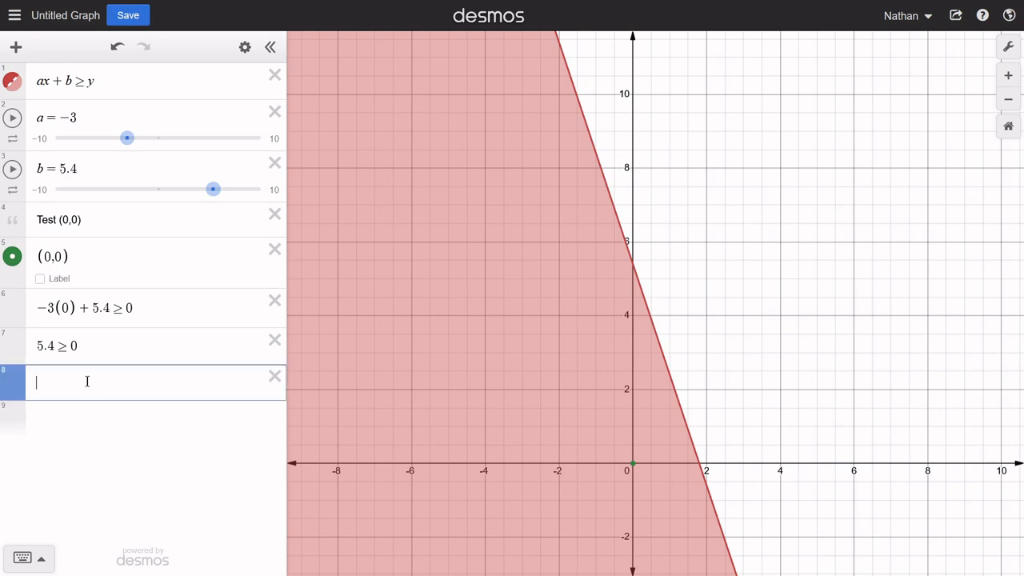
click(15, 46)
click(31, 107)
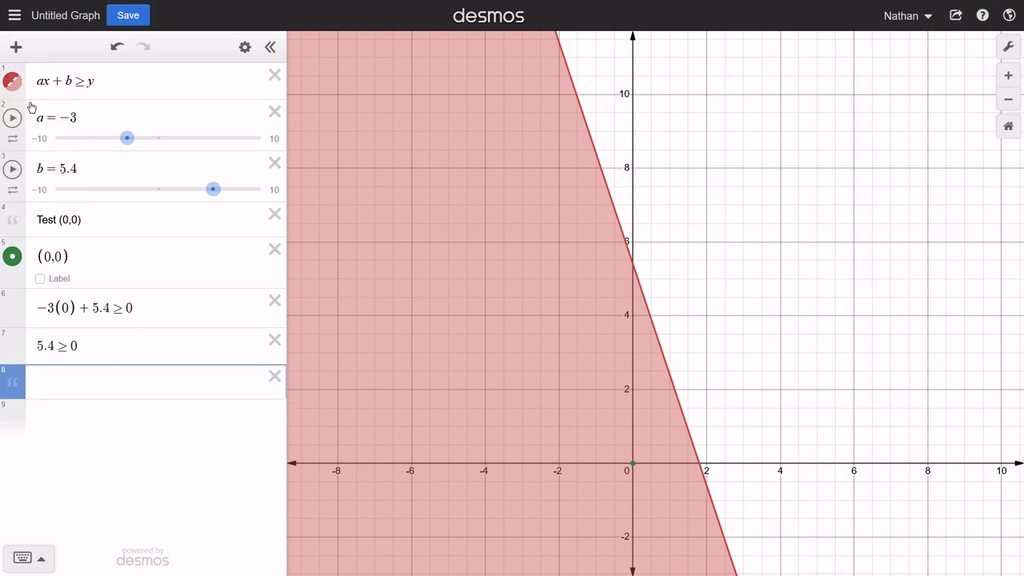
text(Test (-6,10))
key(Return)
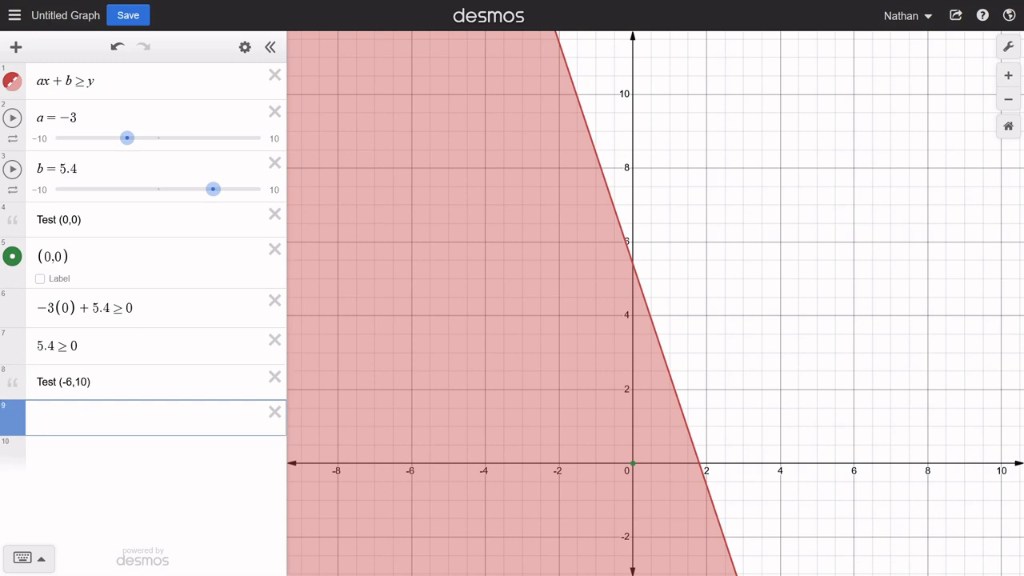
- Plot the second test point (−6,10) in row 9 and bring it into view on the graph
text((-6)
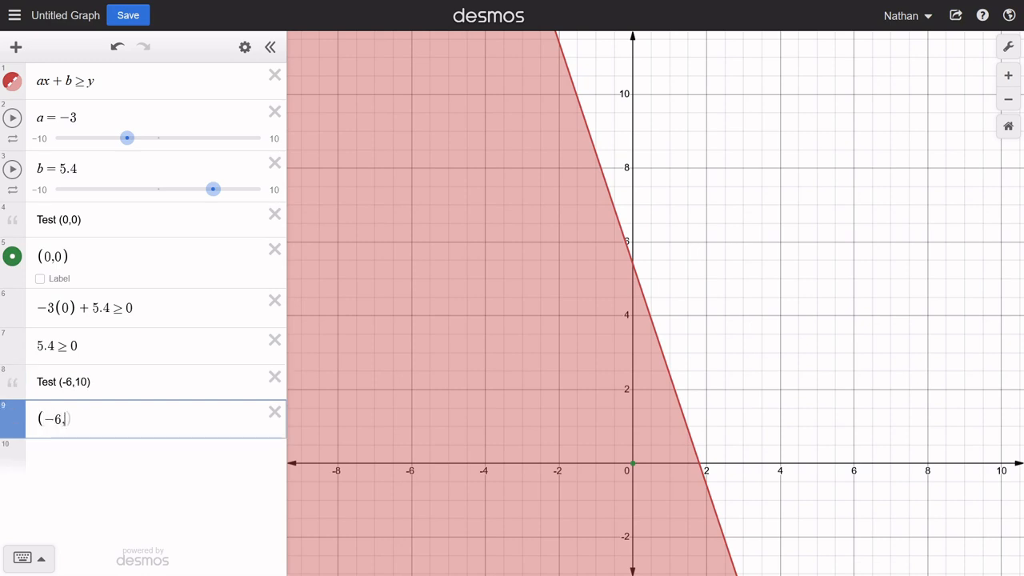
text(,10)
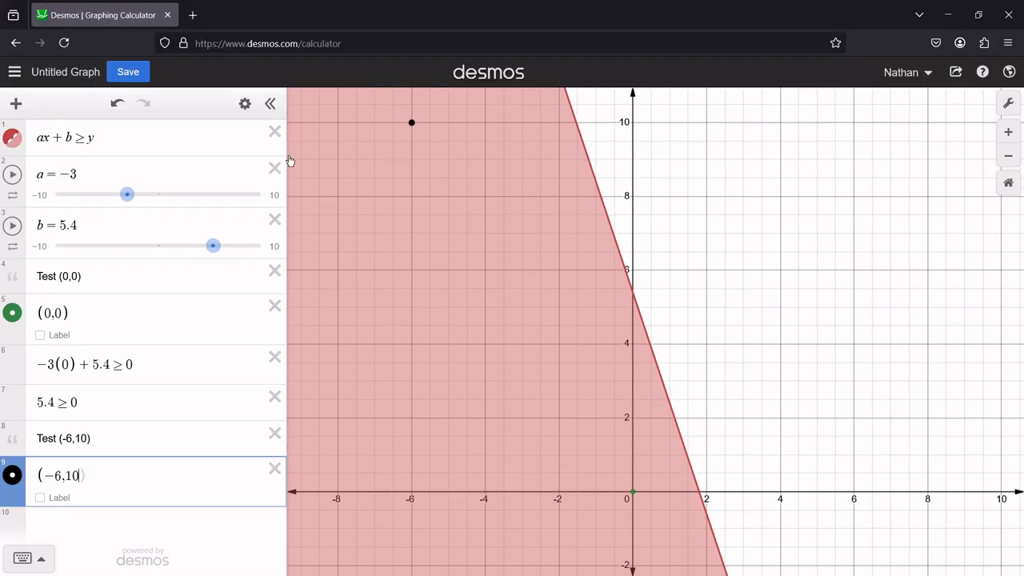
drag(418, 95, 432, 140)
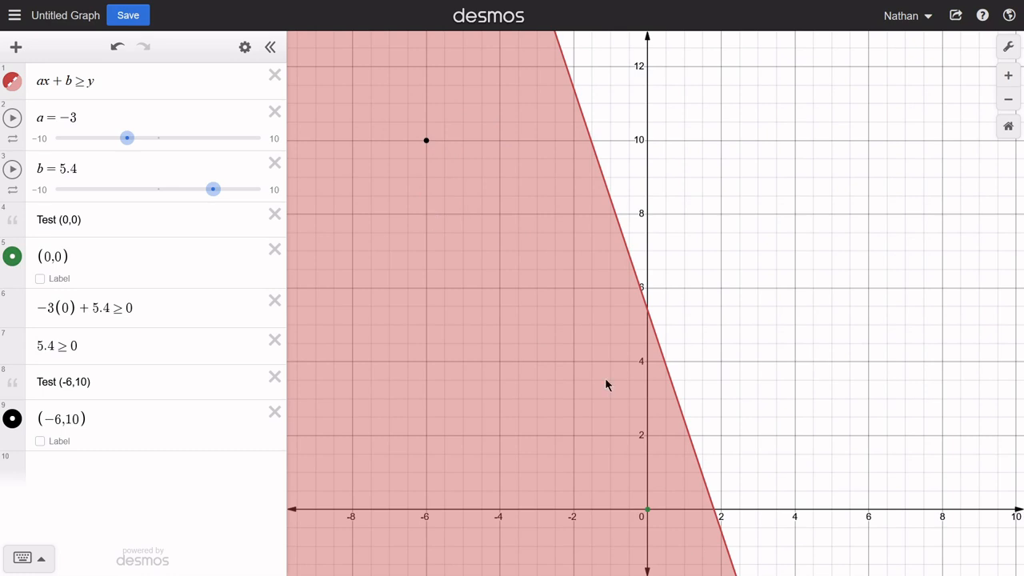
- Enter the substituted inequality −3(−6) + 5.4 ≥ 10 for the second test point in row 10
click(89, 473)
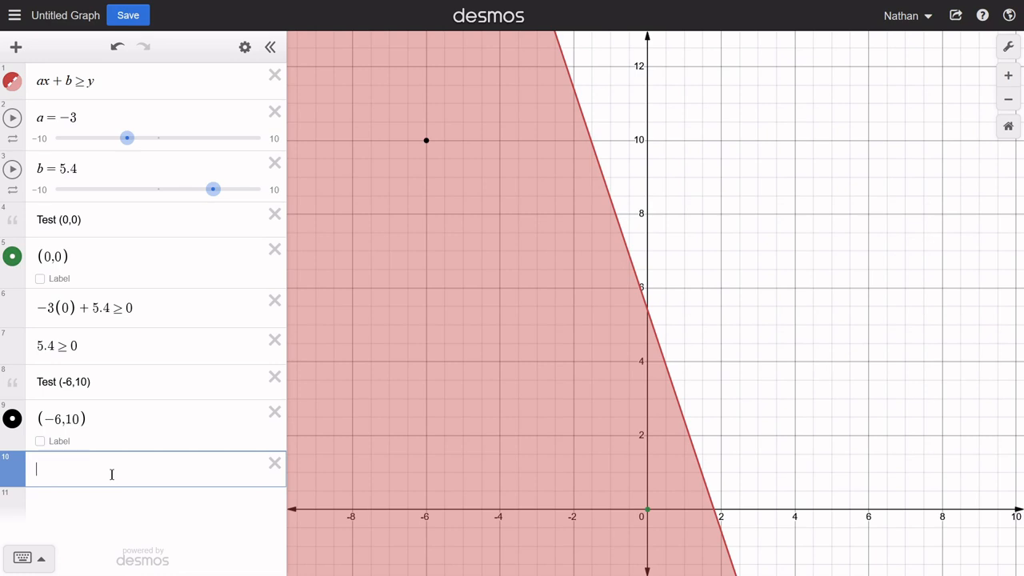
text(-3()
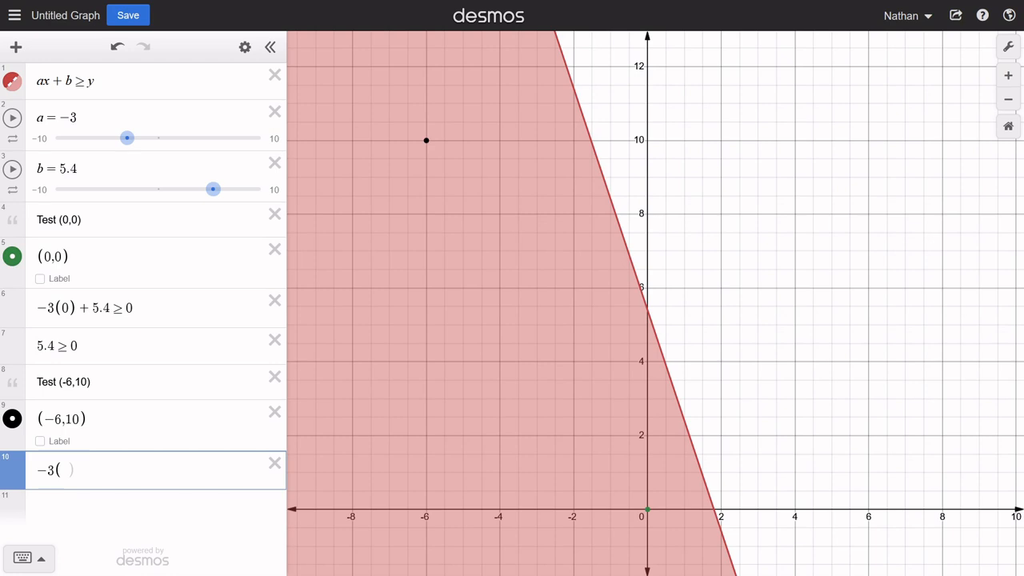
text(-6))
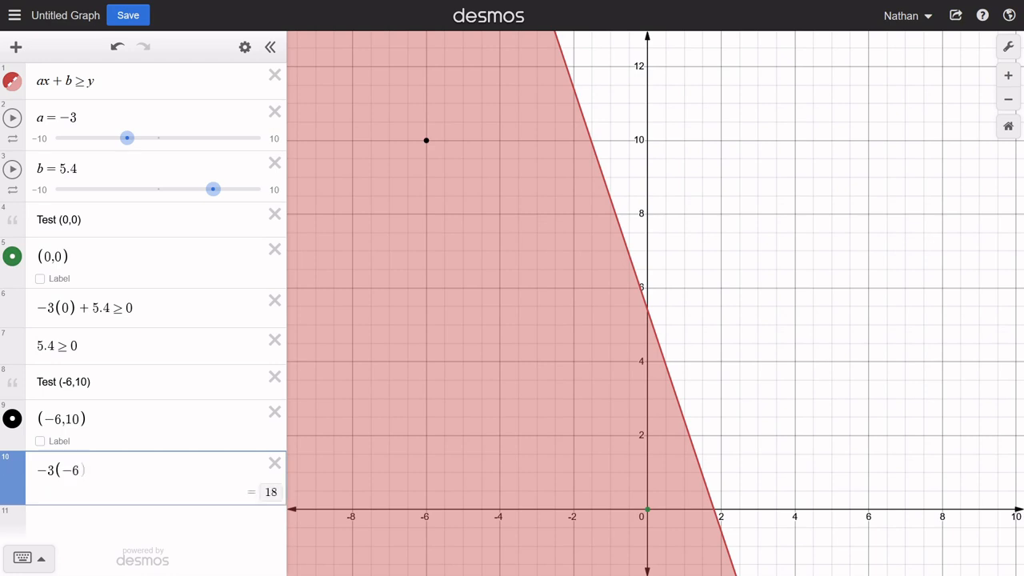
text(+5.4)
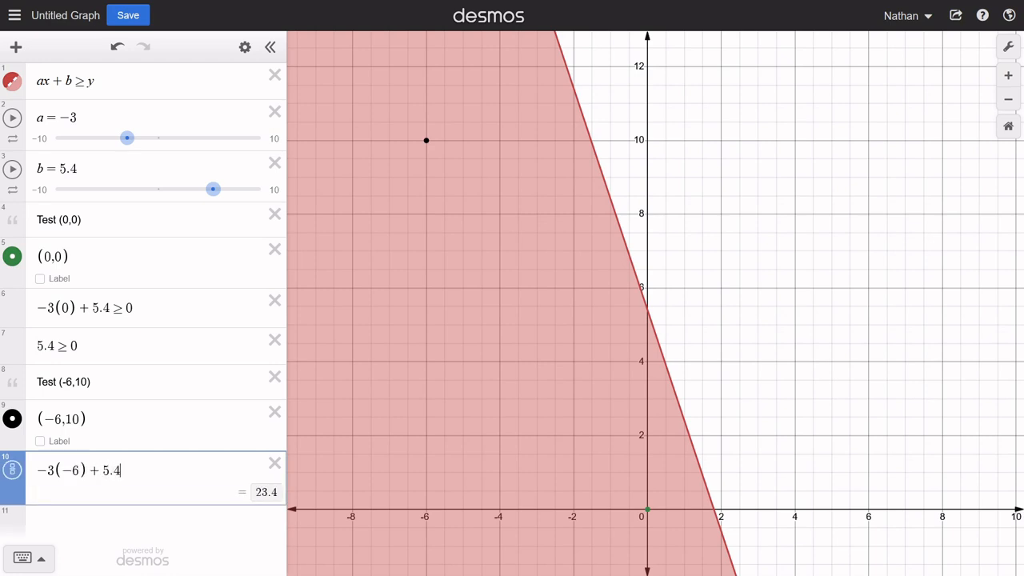
text(>=)
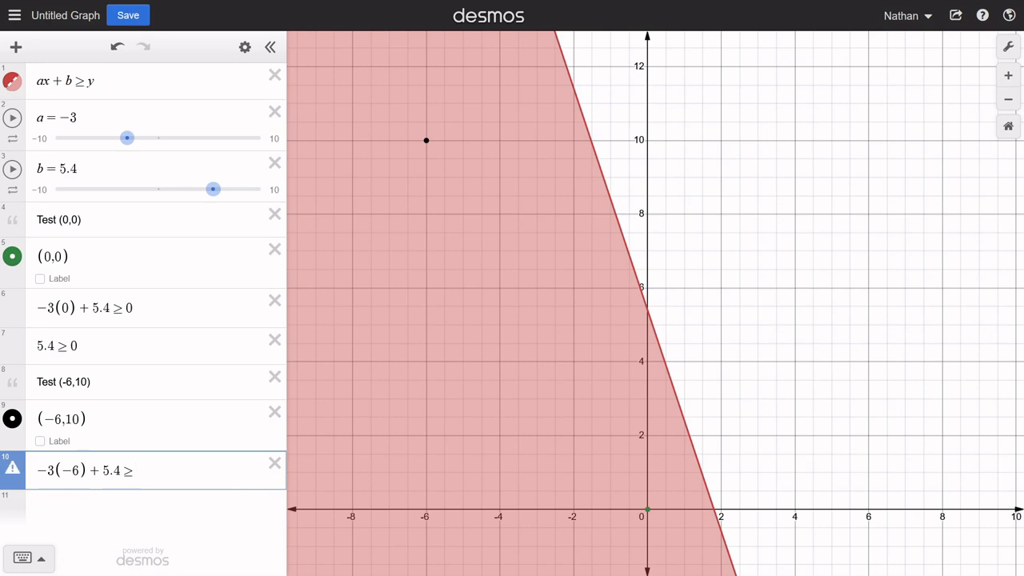
text(10)
key(Return)
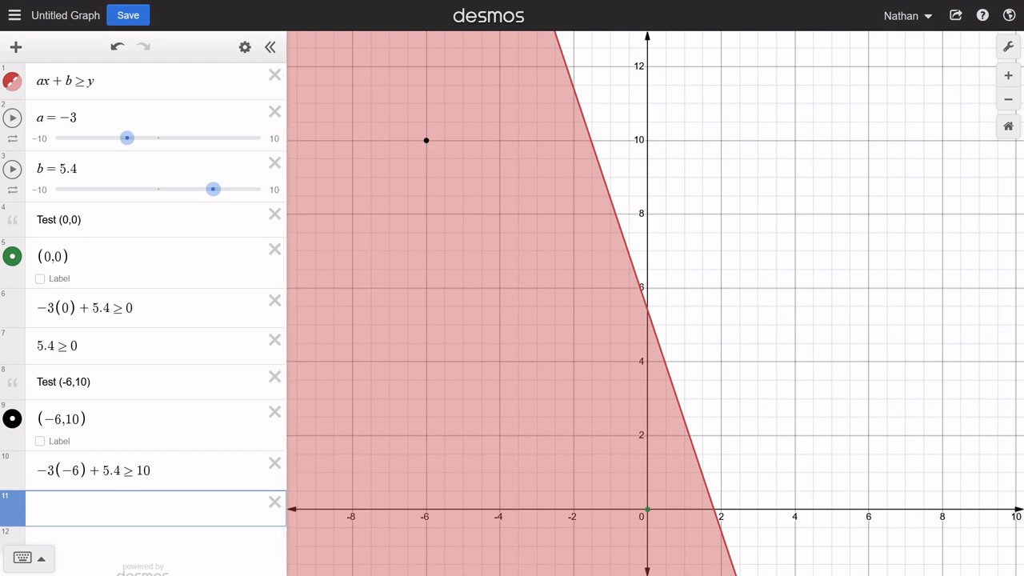
- Simplify the second test in two further rows as 18 + 5.4 ≥ 10 and 23.4 ≥ 10
text(18+5.4)
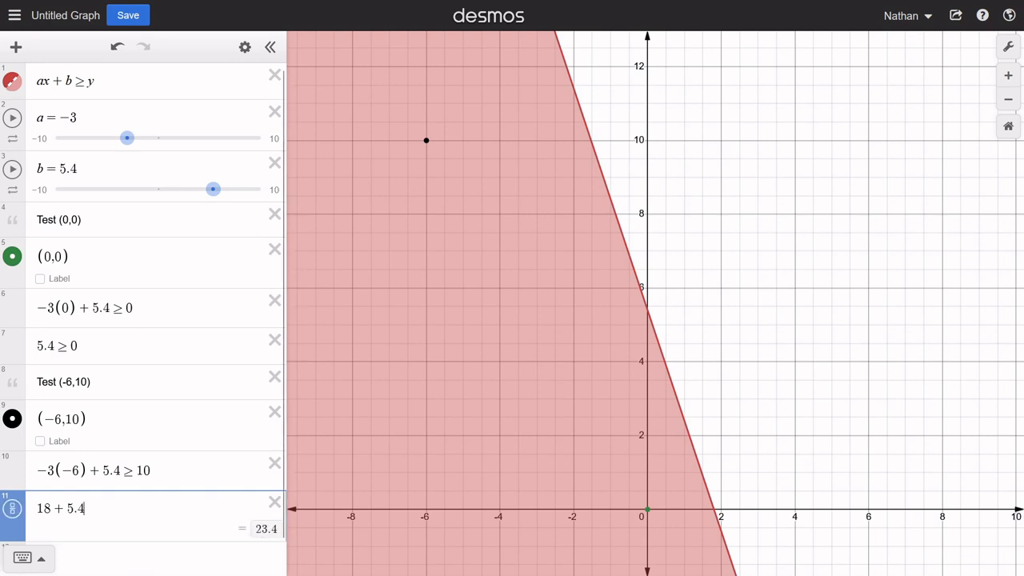
text(>)
text(10)
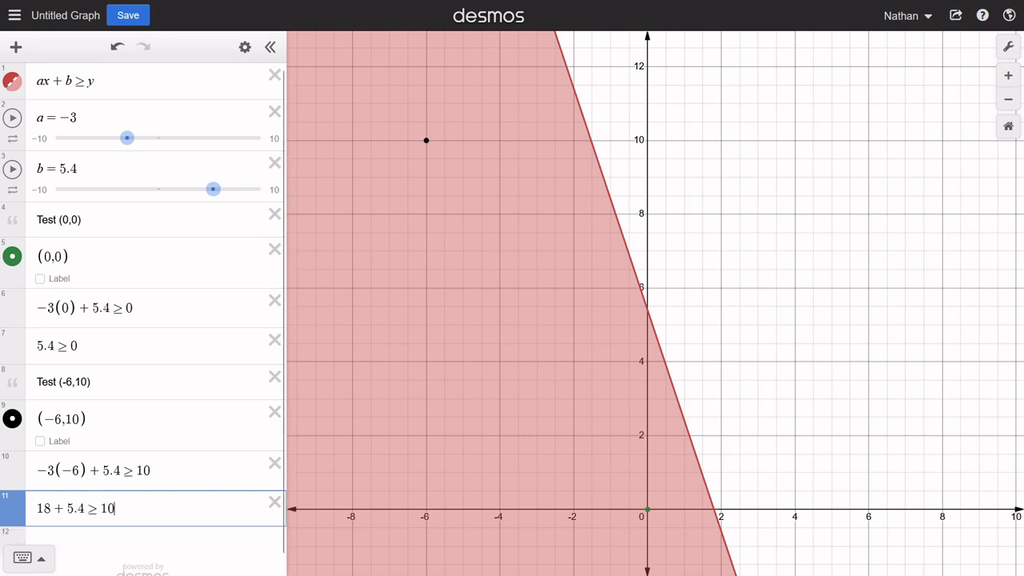
key(Return)
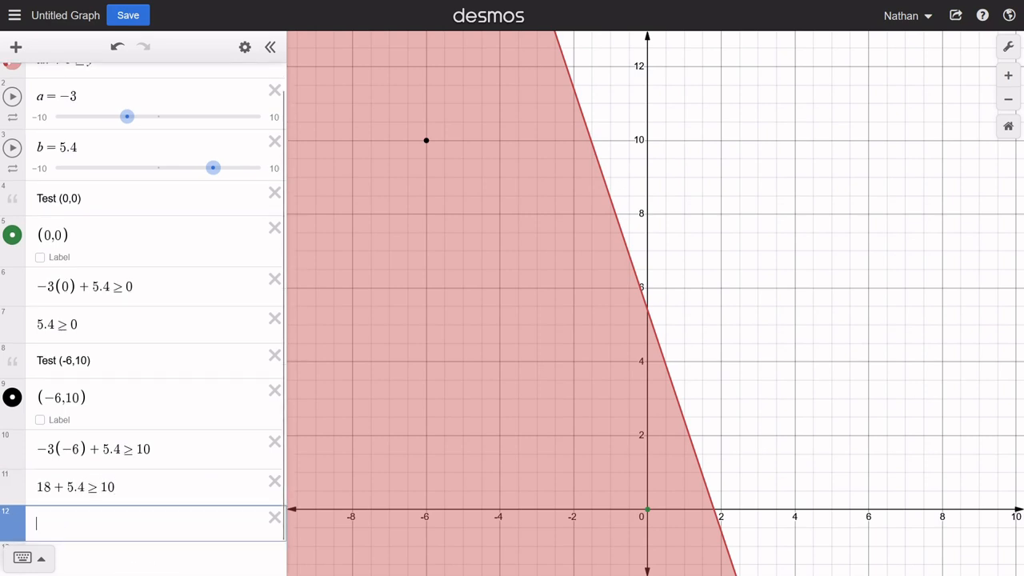
text(23.4)
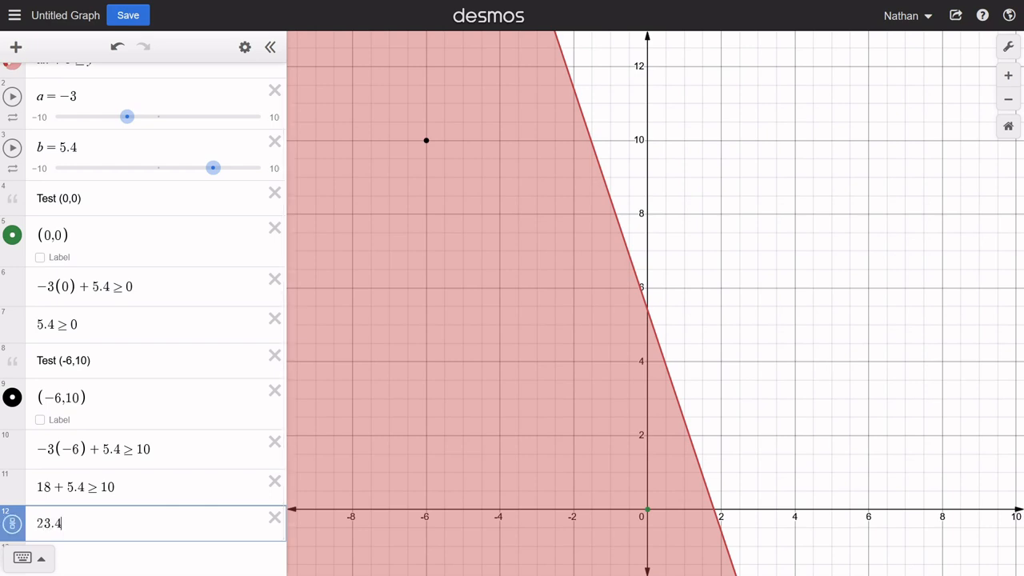
text(>10)
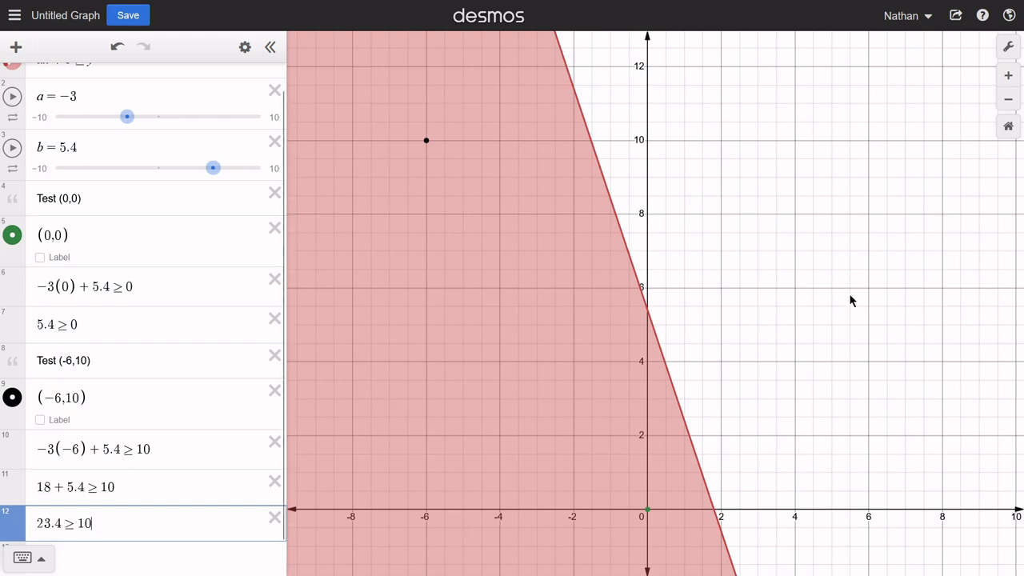
- Examine the unshaded region beyond the boundary line against the general inequality in row 1
drag(850, 297, 724, 281)
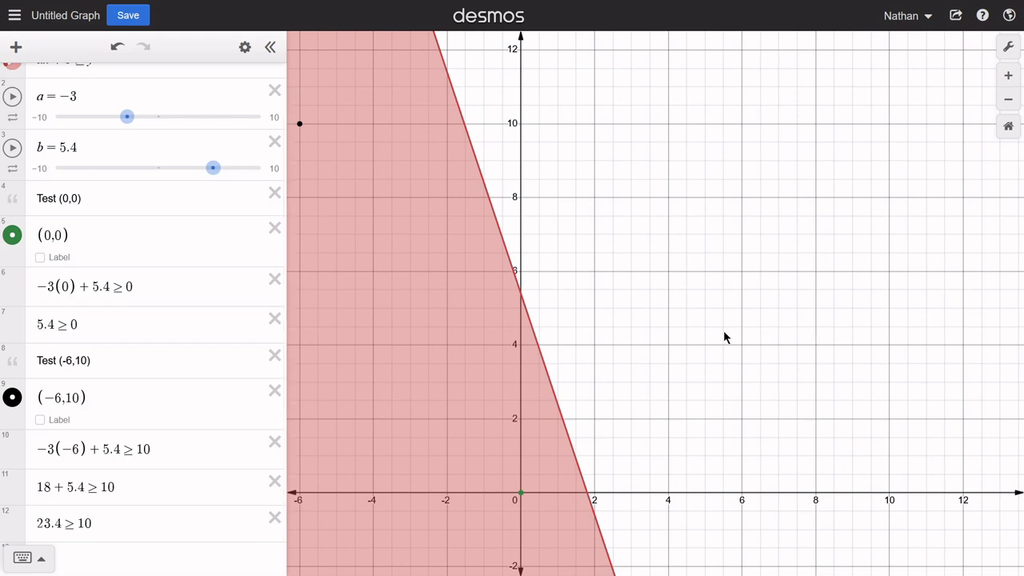
drag(732, 408, 713, 249)
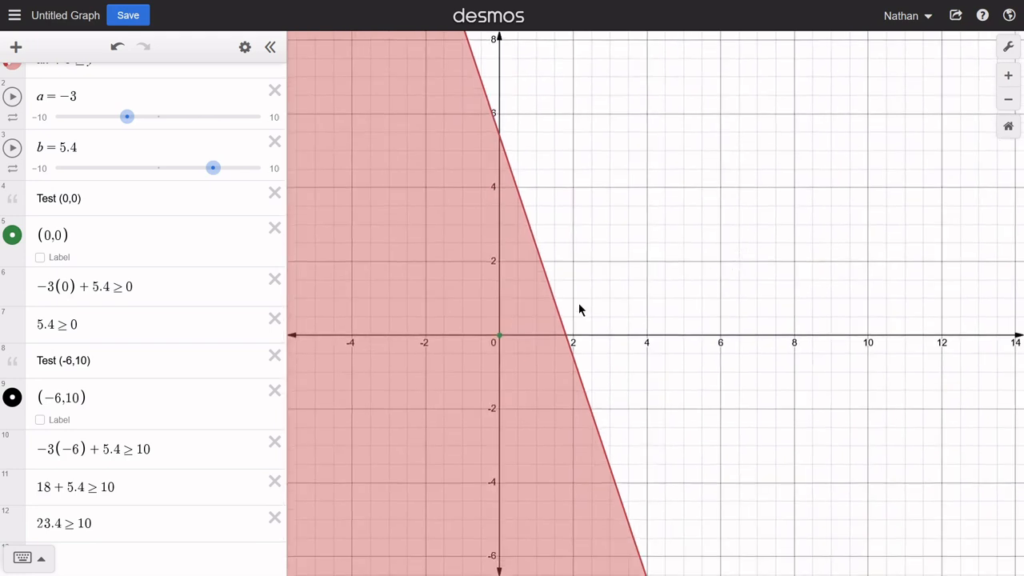
drag(611, 224, 636, 283)
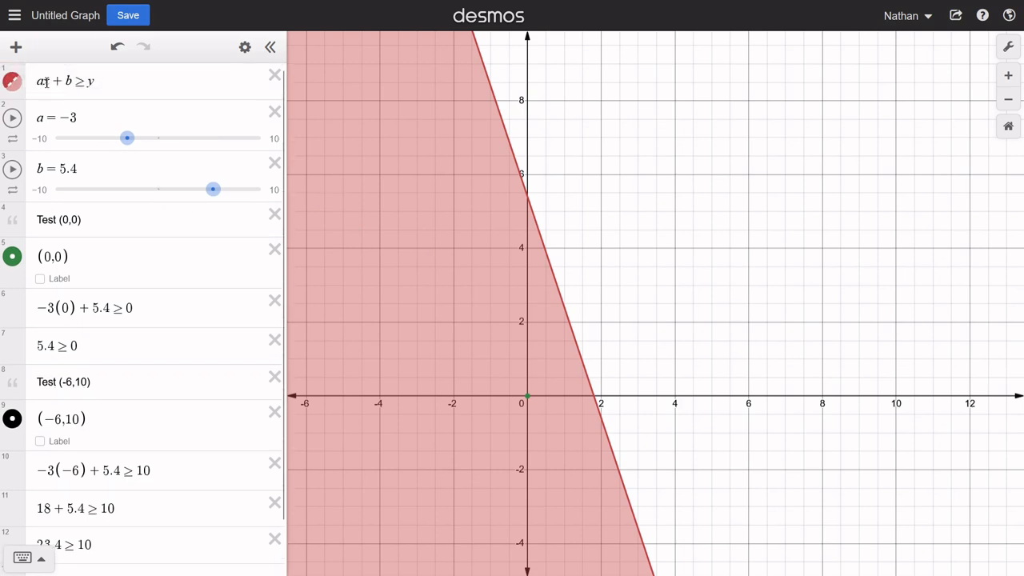
click(87, 82)
drag(87, 82, 61, 82)
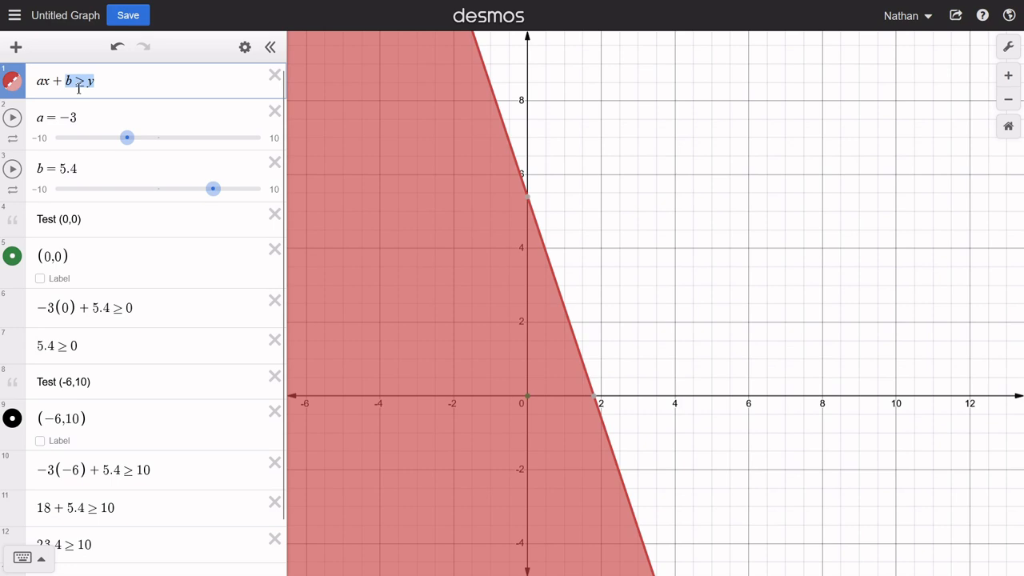
click(650, 406)
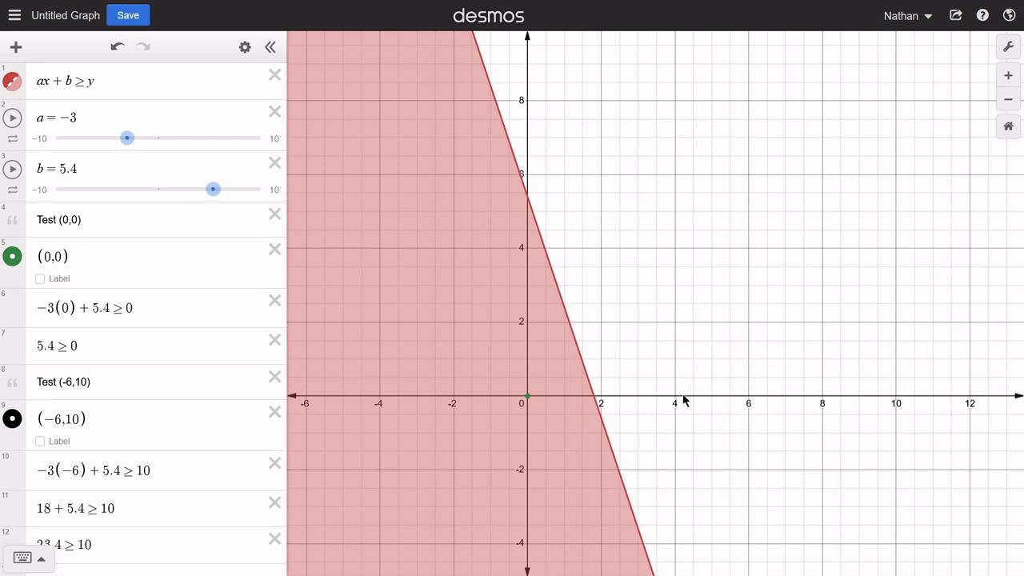
- Plot the third test point (4,0) in row 13 and show its coordinates on the graph
scroll(267, 384, down, 1)
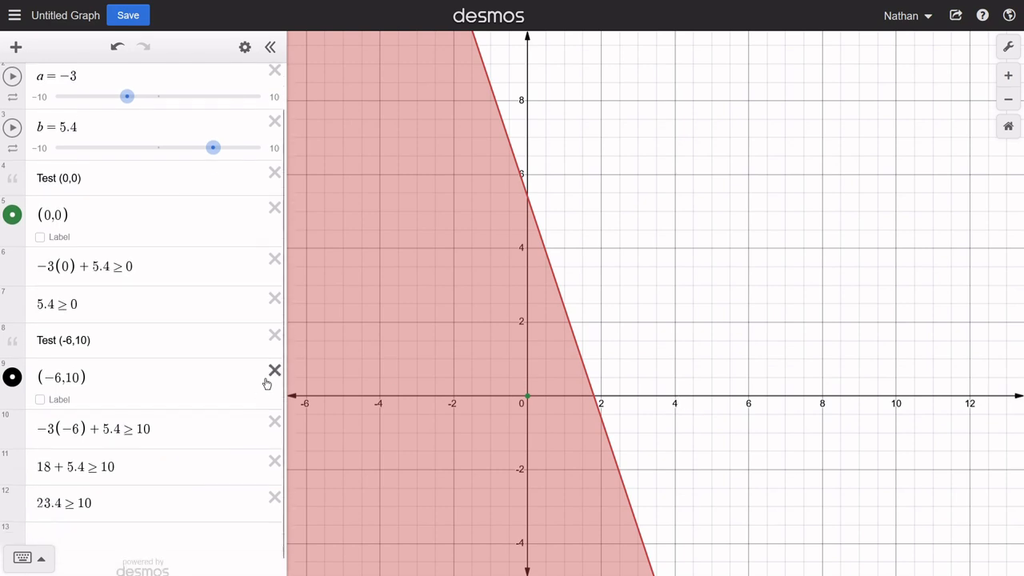
click(102, 531)
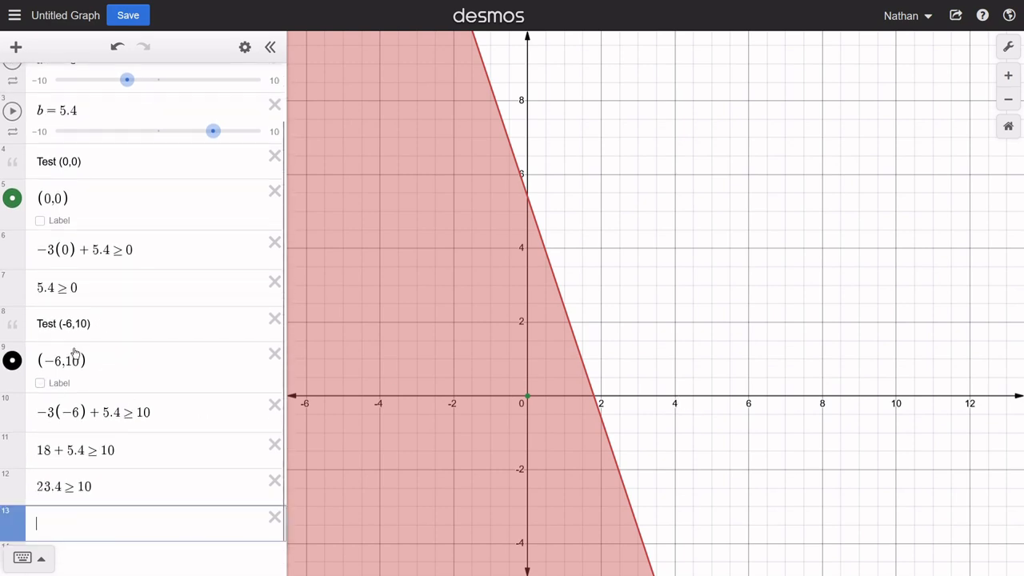
scroll(131, 480, down, 1)
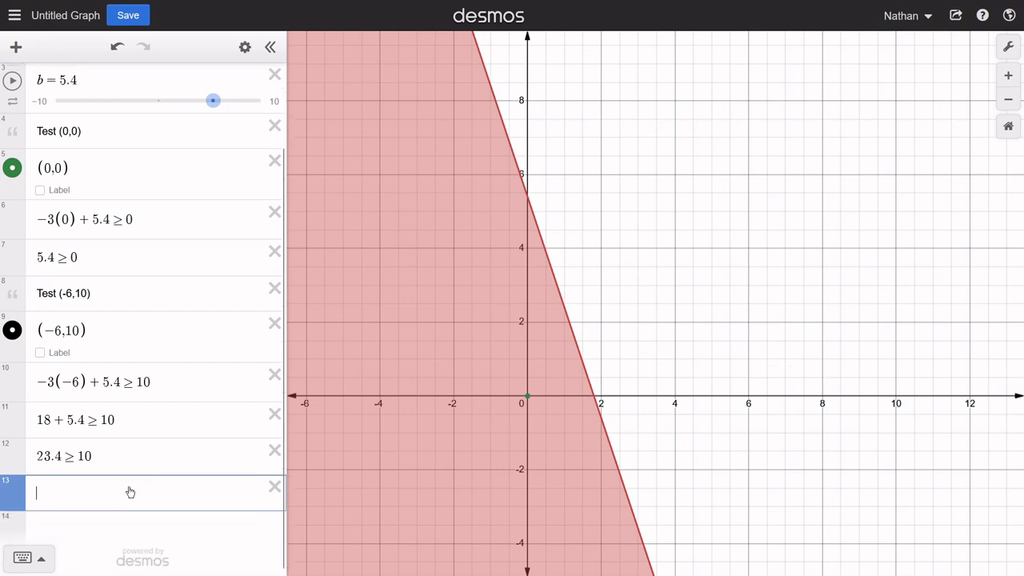
text(()
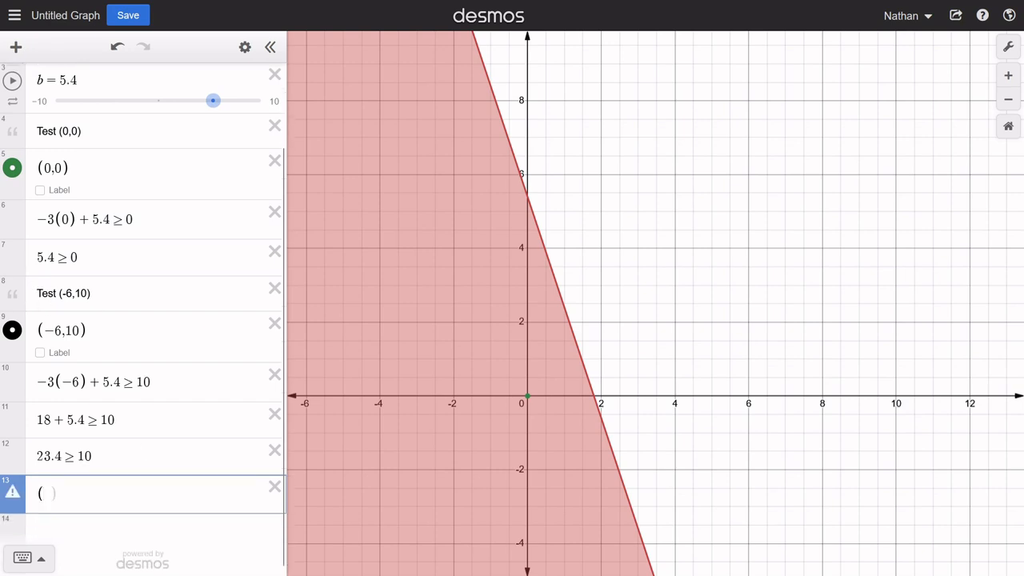
text(4,0)
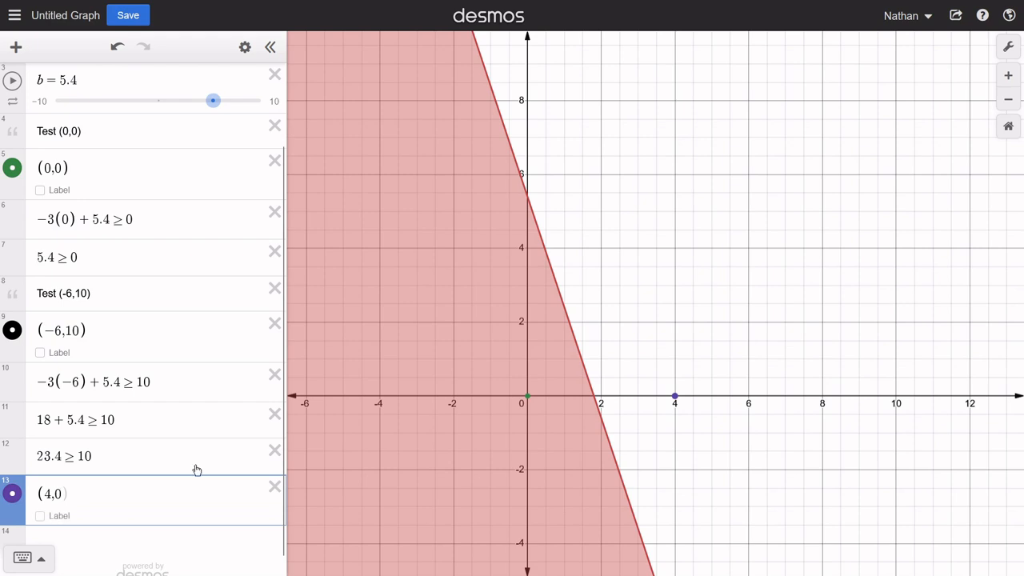
click(676, 399)
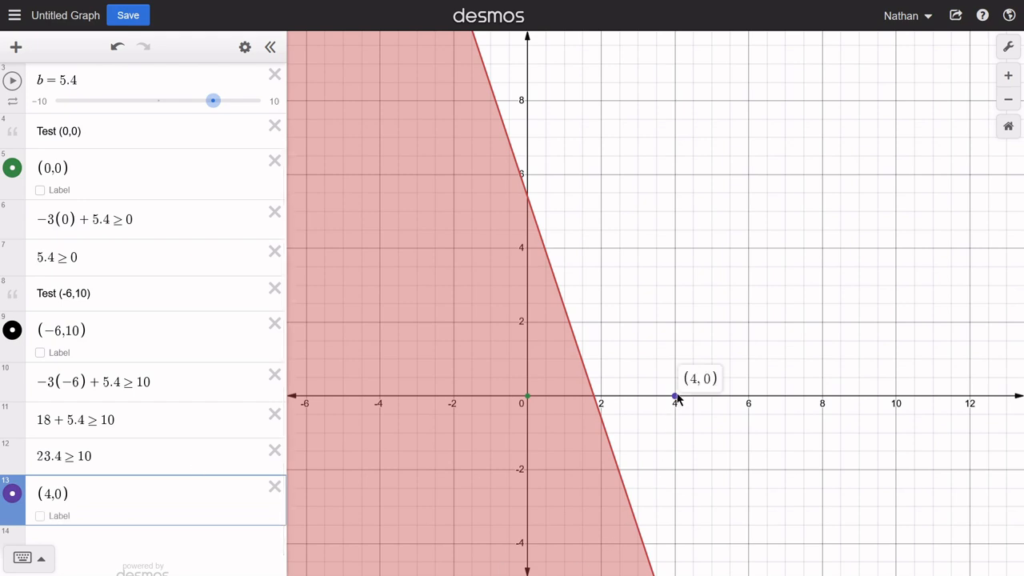
- Enter the substituted inequality −3(4) + 5.4 ≥ 0 for the third test point in row 14
scroll(39, 519, down, 1)
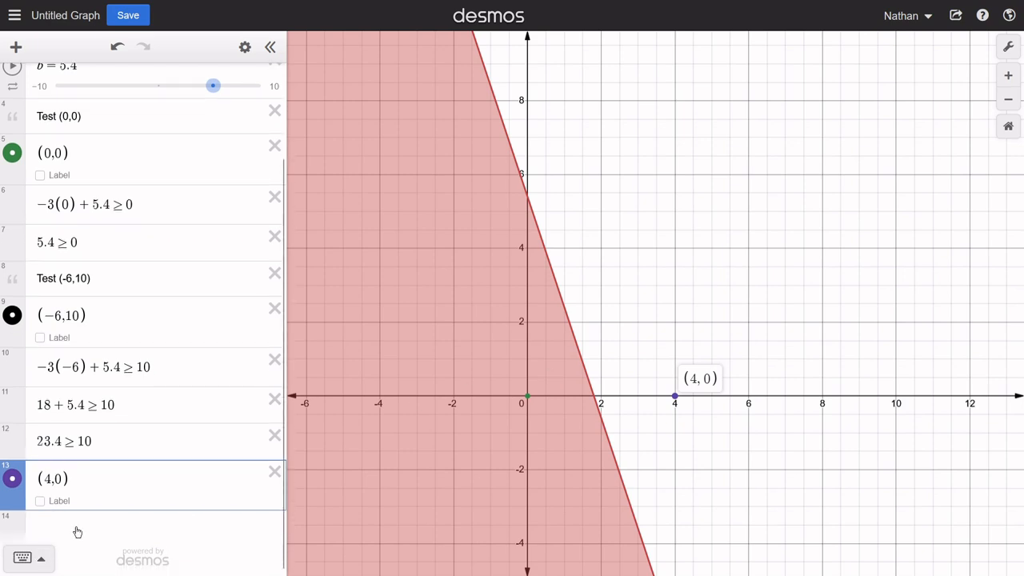
click(107, 519)
scroll(109, 509, up, 3)
scroll(109, 499, down, 4)
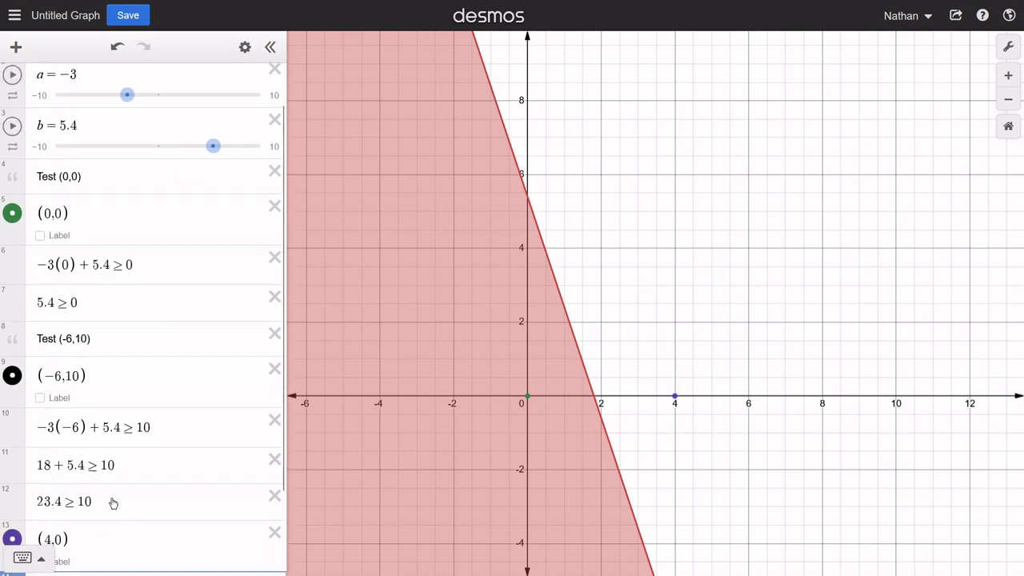
text(-3)
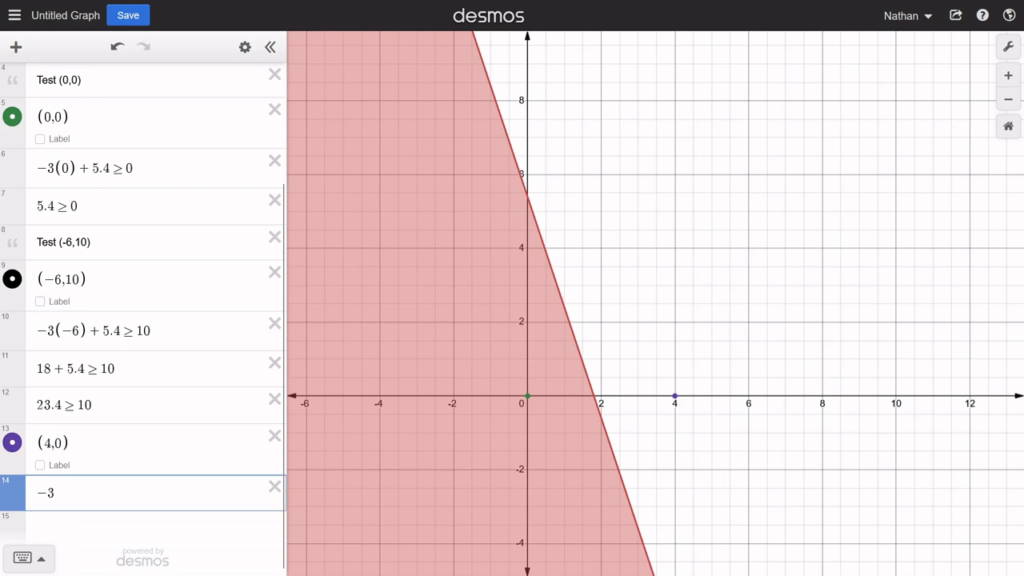
text((4)
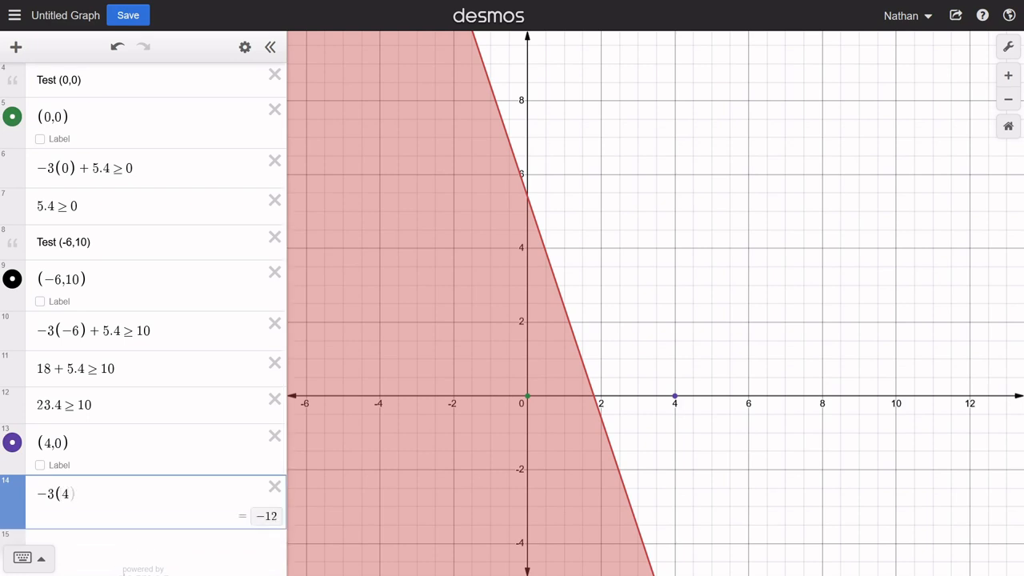
text(+5.4>)
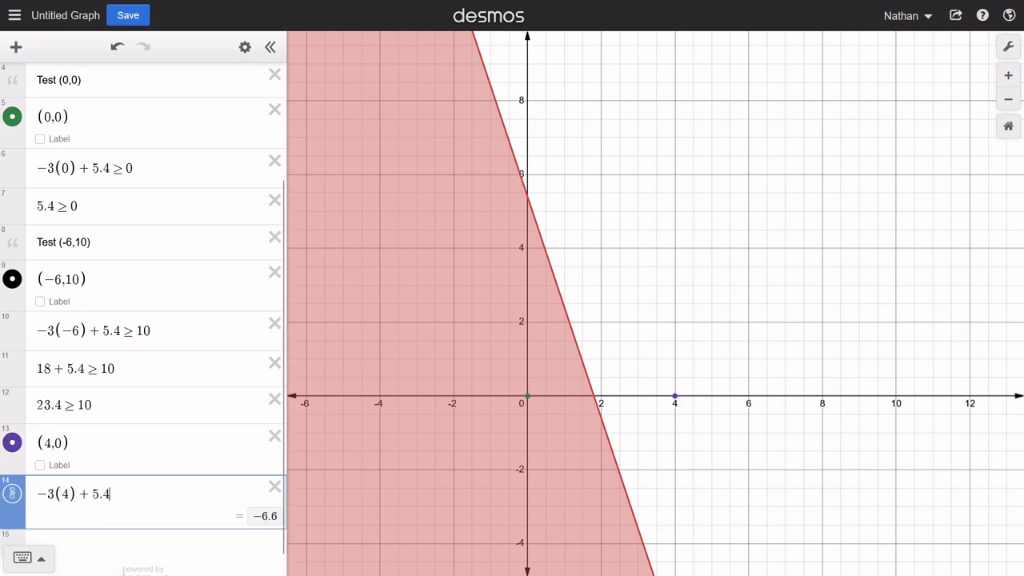
text(=0)
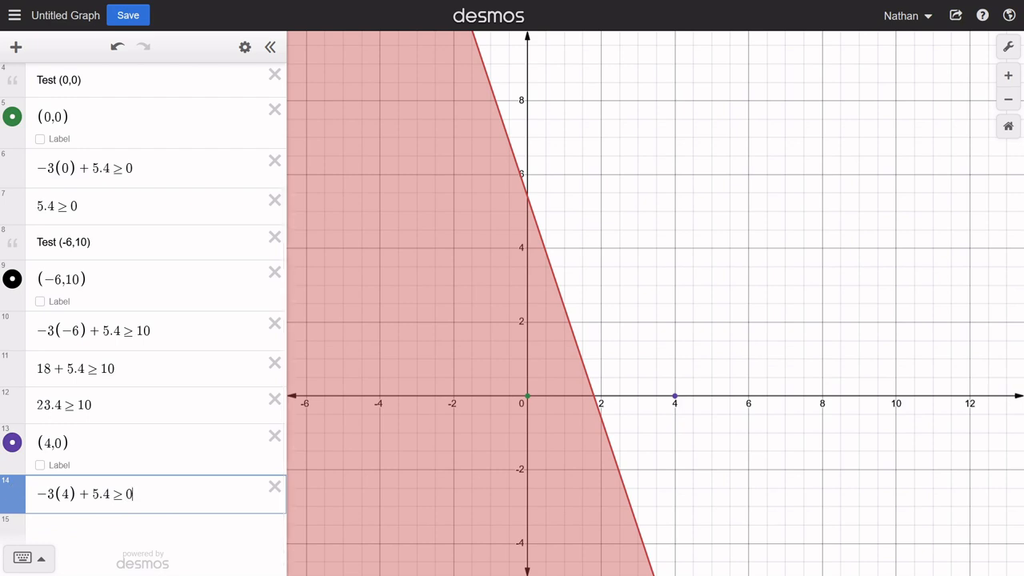
- Enter the simplified third test −6.6 ≥ 0 in row 15
key(Return)
text(-12)
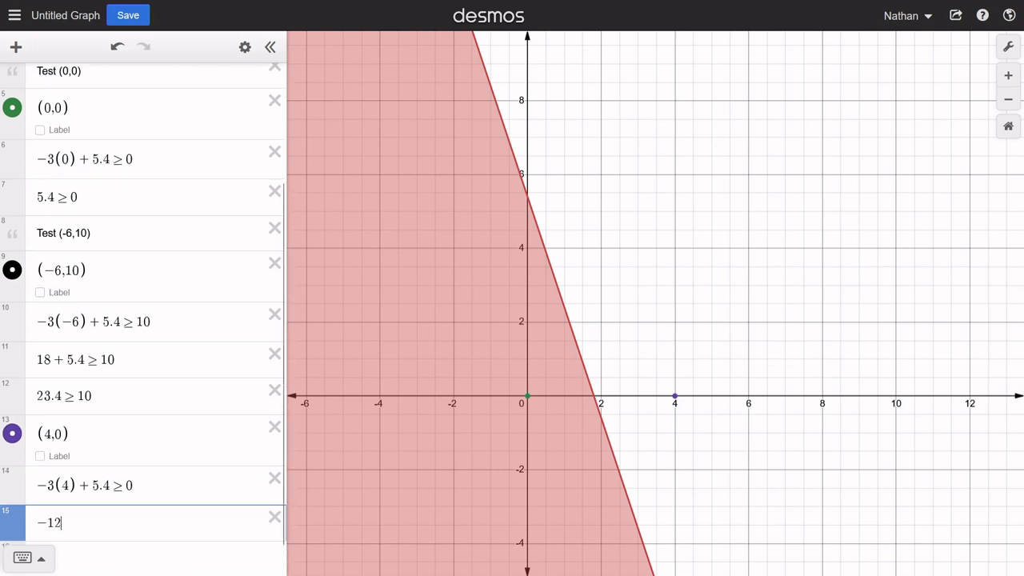
text(+5.4)
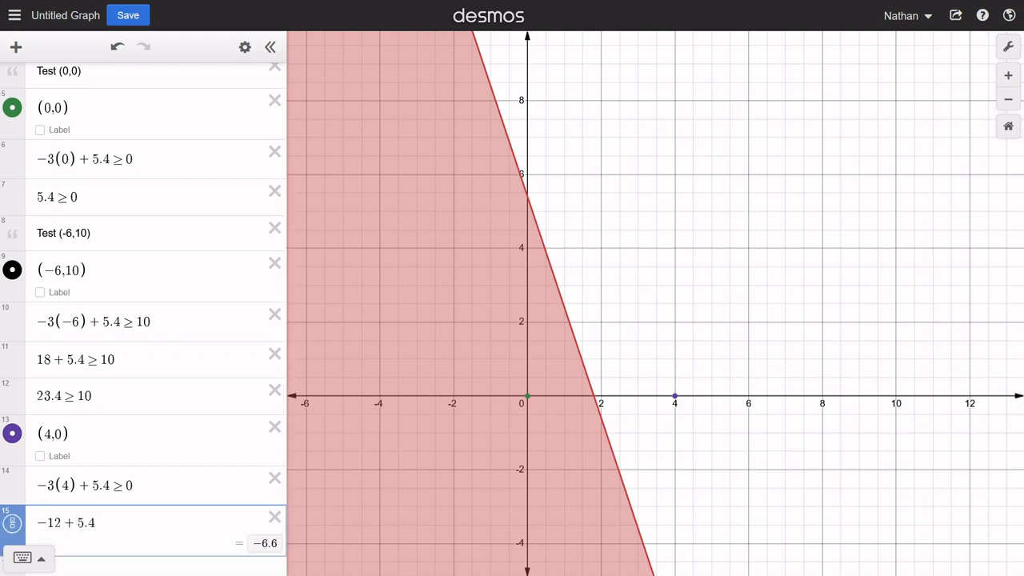
key(BackSpace)
key(BackSpace)
key(BackSpace)
key(BackSpace)
key(BackSpace)
key(BackSpace)
key(BackSpace)
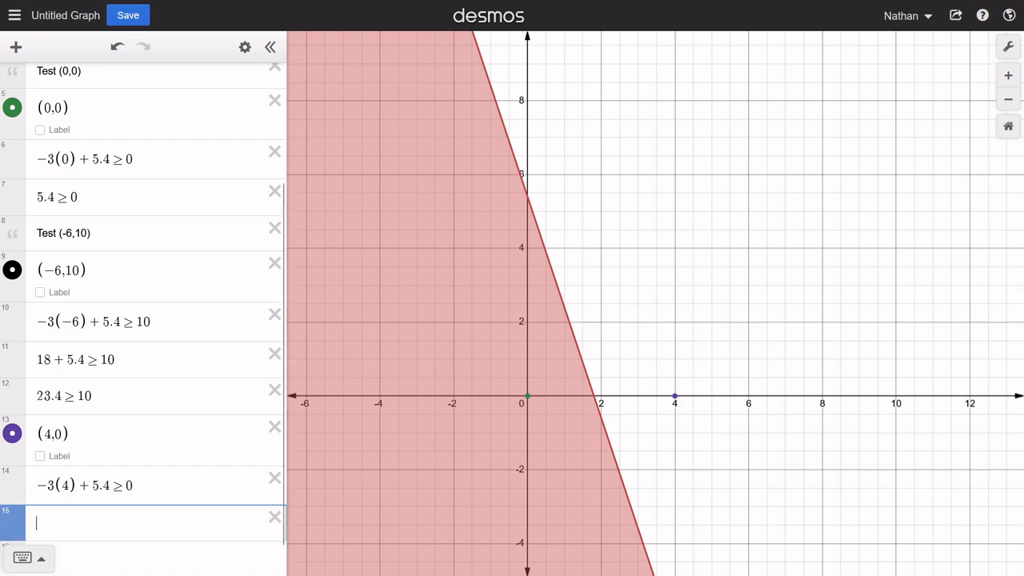
text(-6.6)
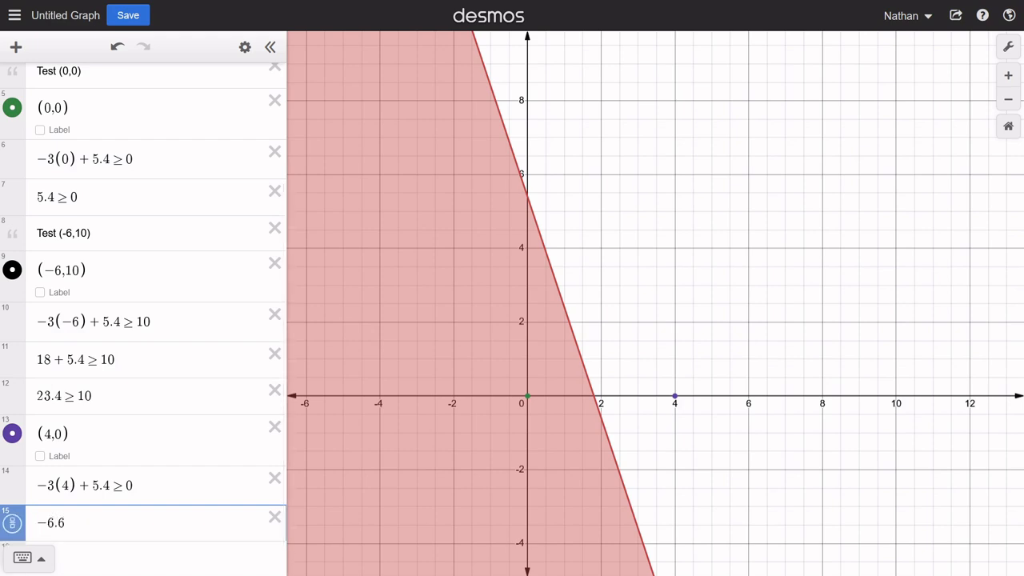
text(>=0)
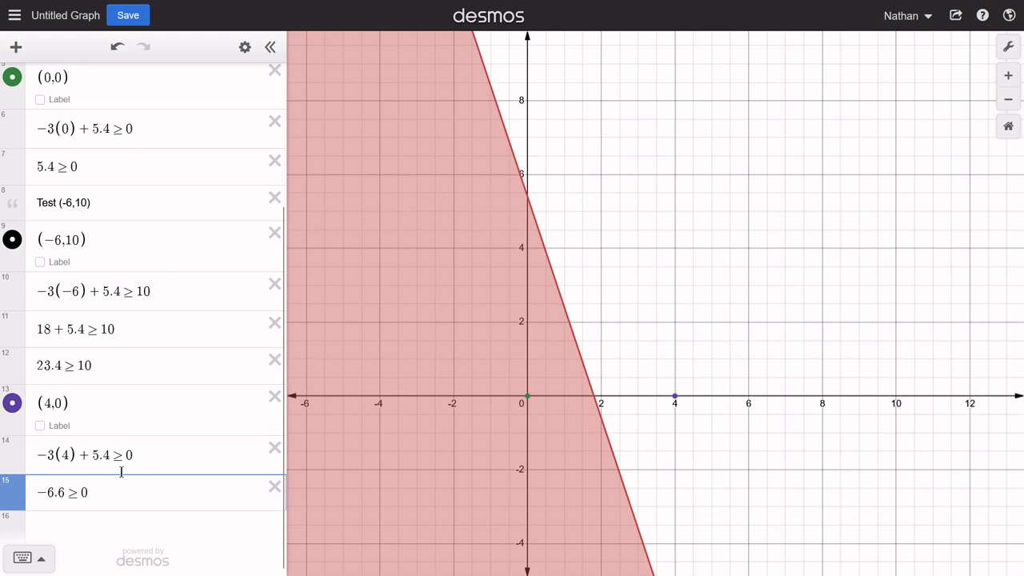
- Examine the unshaded region and trace the boundary line between its intercepts for a point with simple decimal coordinates
drag(848, 514, 740, 327)
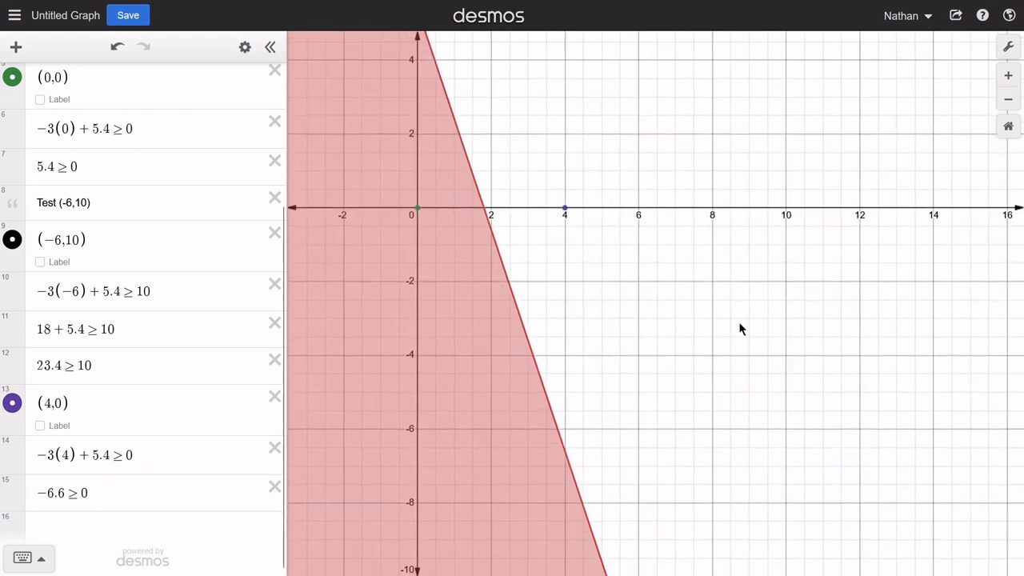
drag(574, 261, 737, 351)
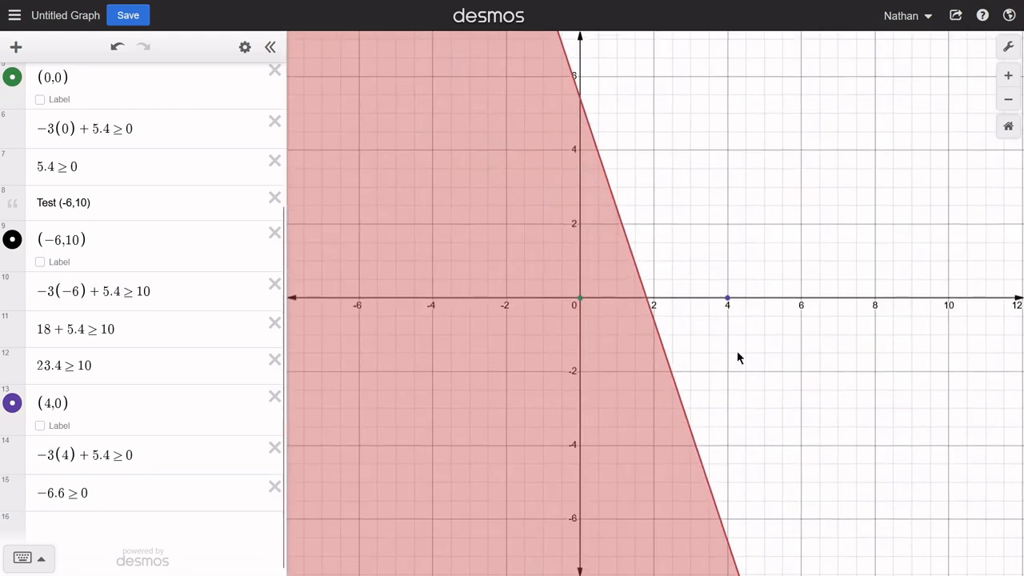
click(642, 301)
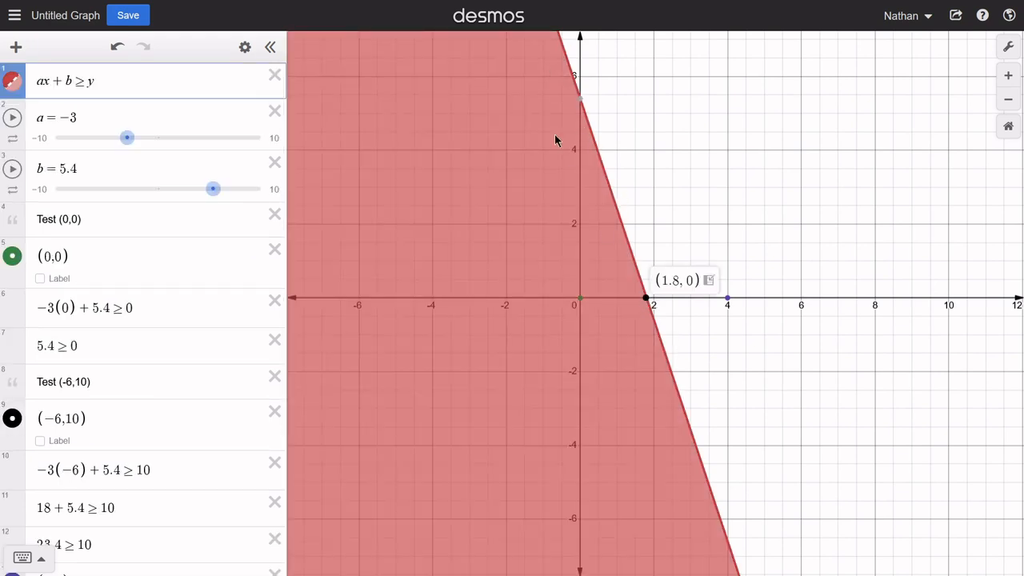
drag(617, 143, 642, 206)
mouse_move(635, 255)
mouse_down()
mouse_move(622, 210)
mouse_move(624, 219)
mouse_up()
scroll(613, 221, up, 3)
click(608, 207)
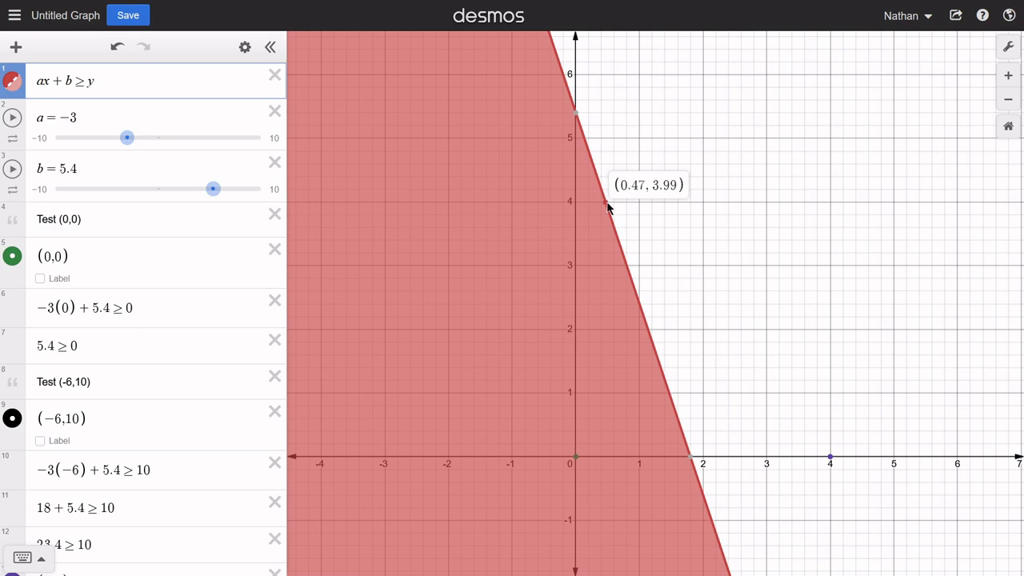
mouse_move(608, 207)
mouse_down()
mouse_move(600, 177)
mouse_move(602, 196)
mouse_up()
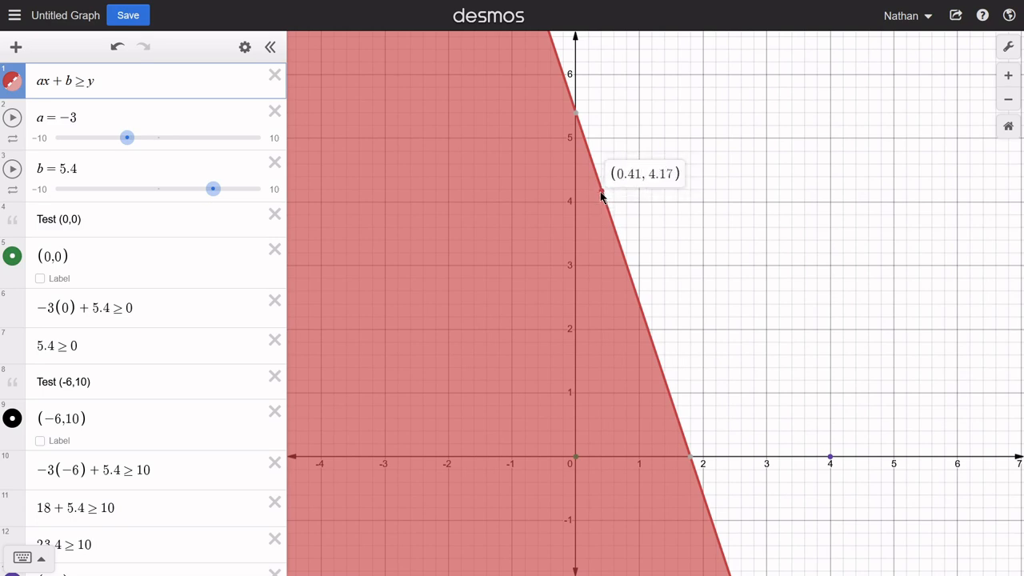
scroll(602, 196, up, 1)
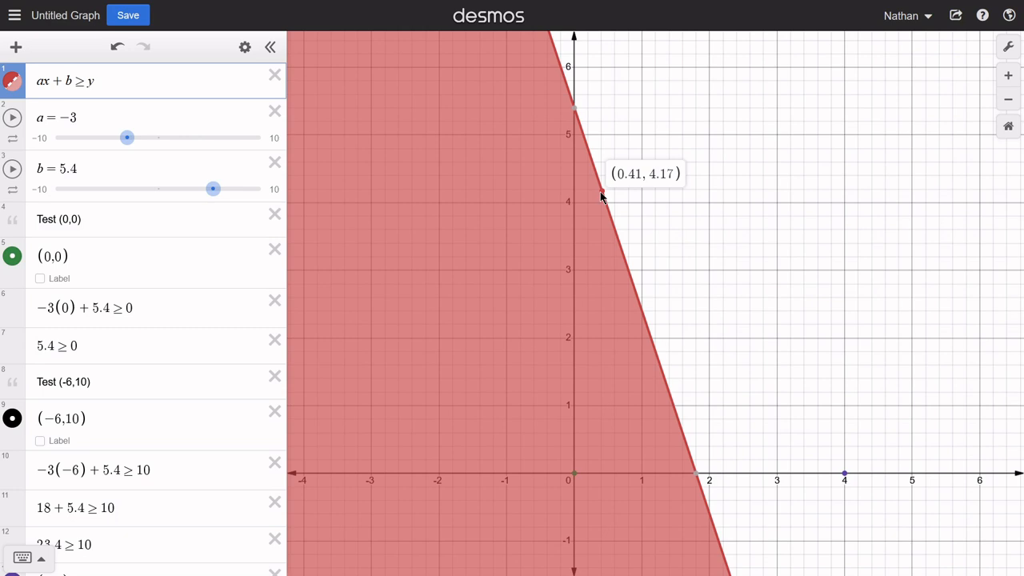
drag(602, 192, 602, 191)
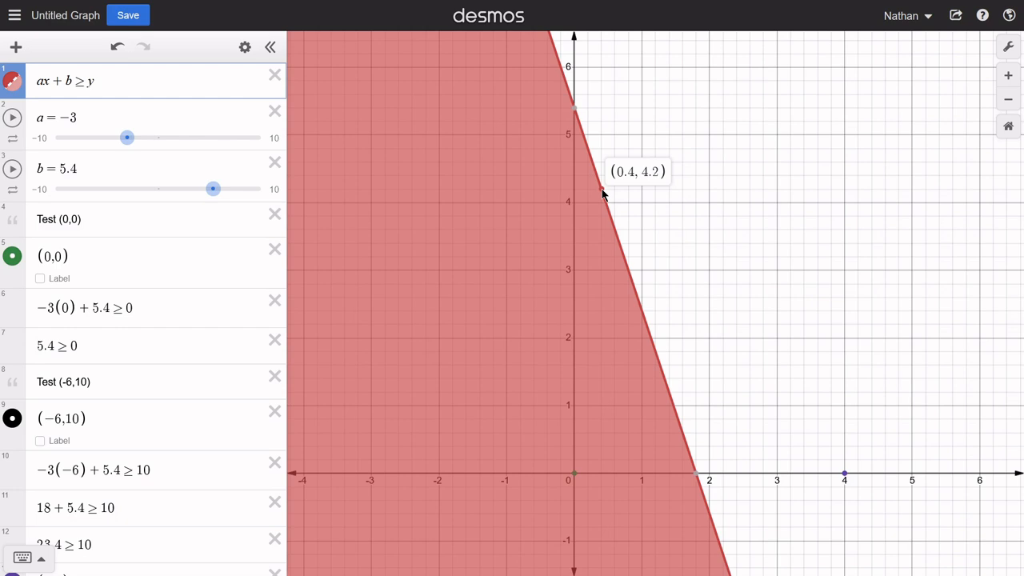
drag(602, 190, 602, 190)
- Plot the boundary-line test point (0.4,4.2) in row 16
scroll(197, 403, down, 3)
click(101, 521)
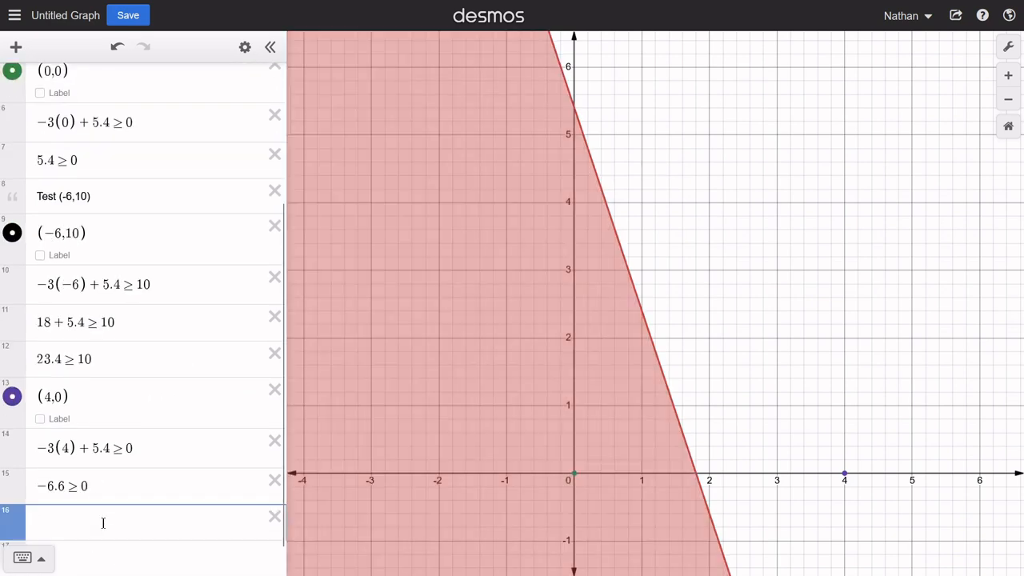
text((0.4)
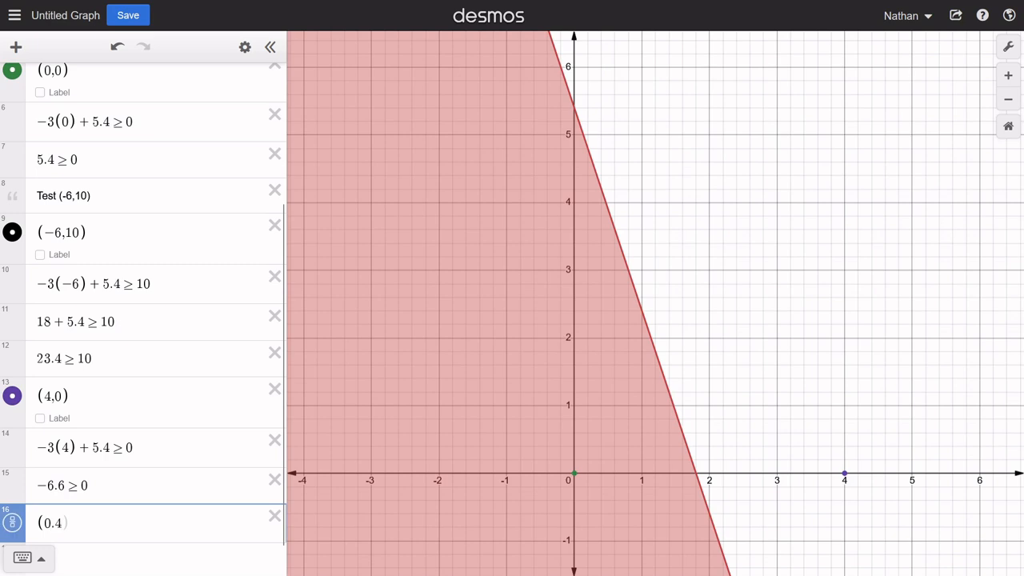
text(,4.2)
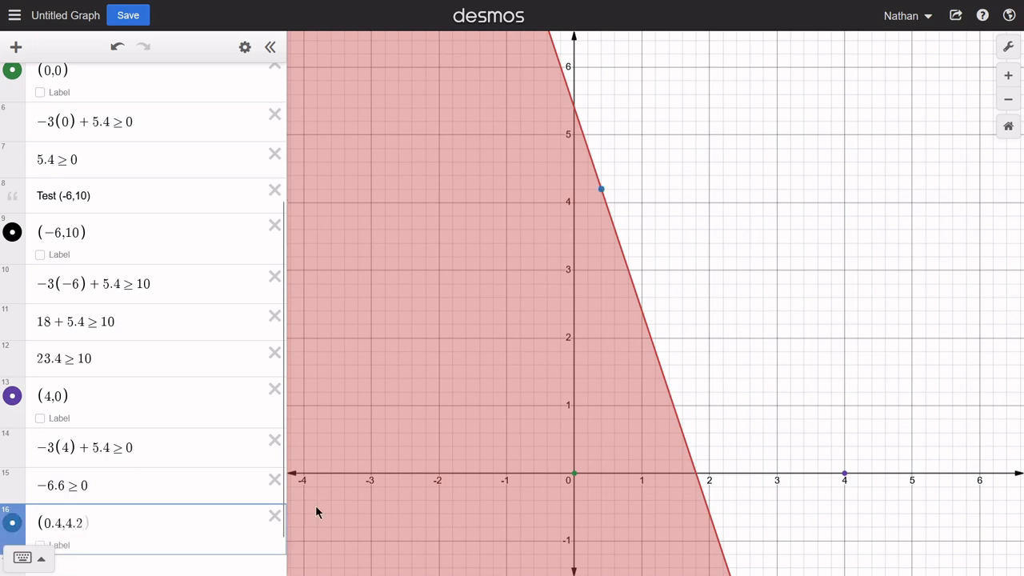
- Enter the substituted inequality −3(0.4) + 5.4 ≥ 4.2 for the boundary-line test point in row 17
scroll(170, 133, up, 3)
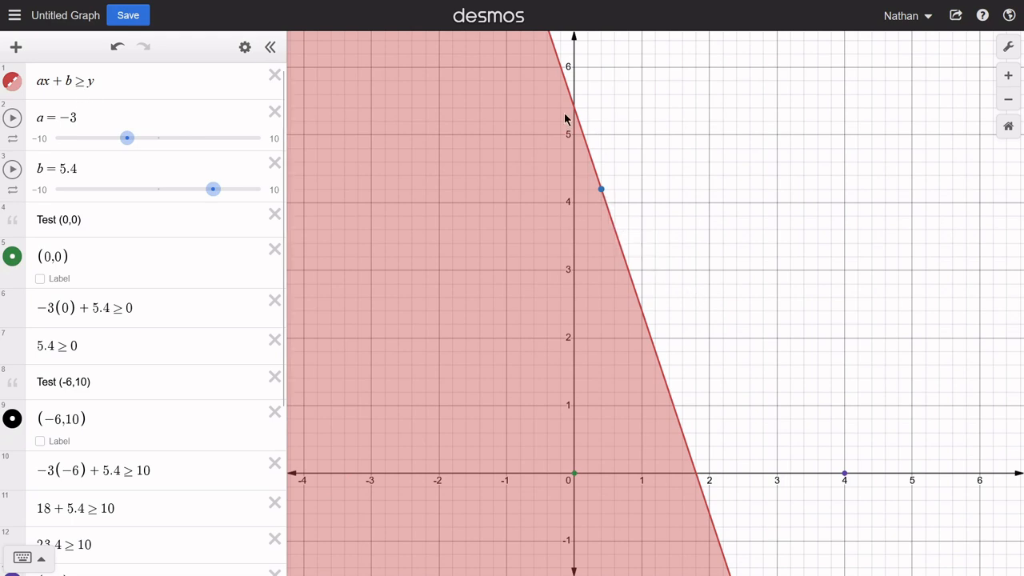
scroll(154, 466, down, 3)
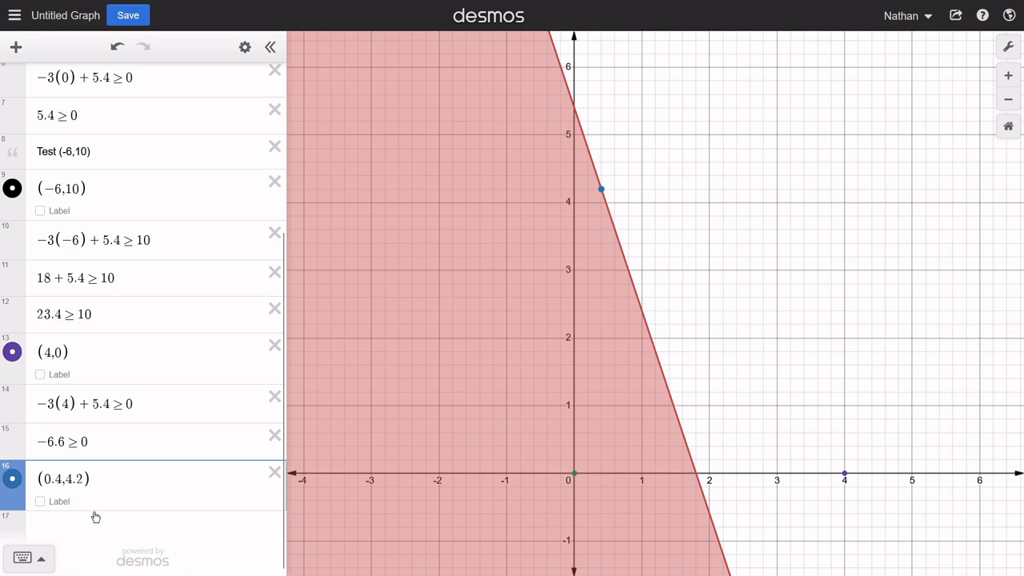
click(97, 520)
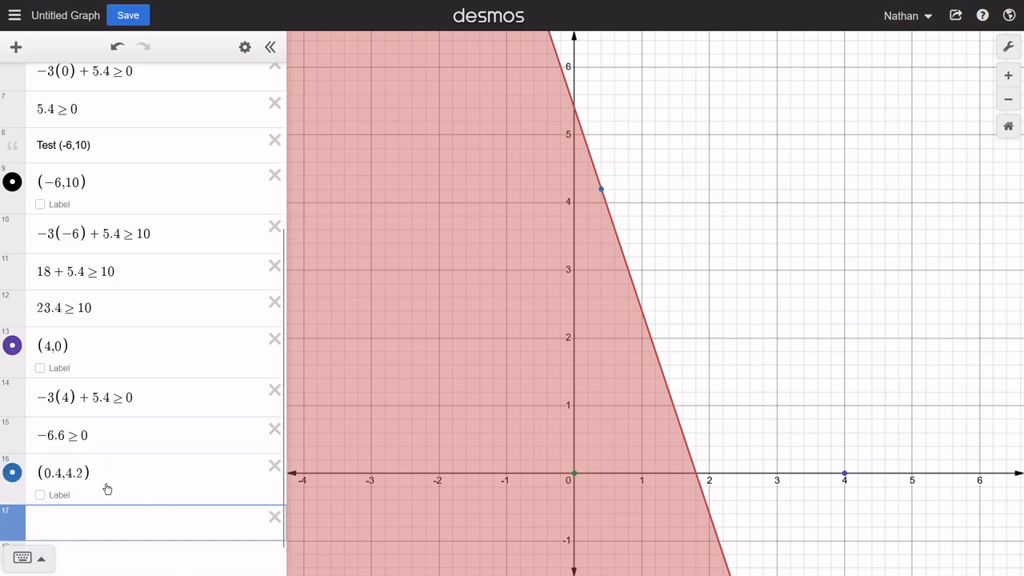
scroll(107, 484, up, 5)
scroll(109, 480, down, 5)
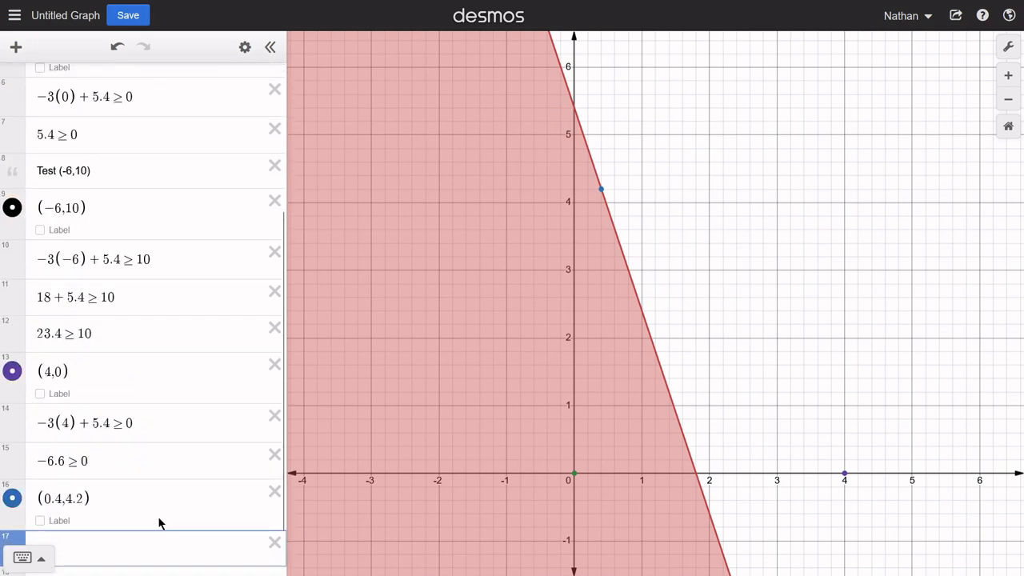
text(-3(0)
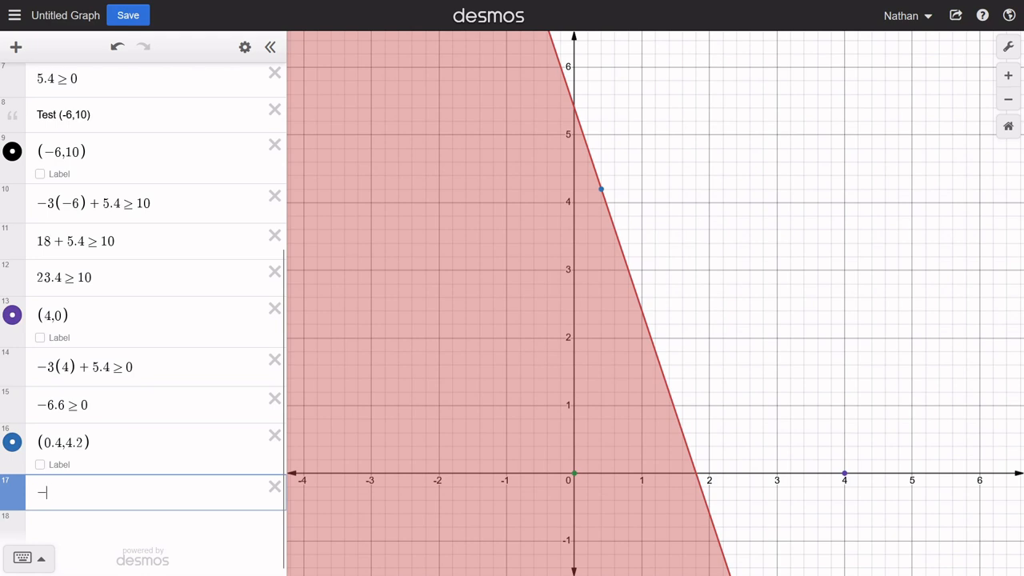
text(.4)
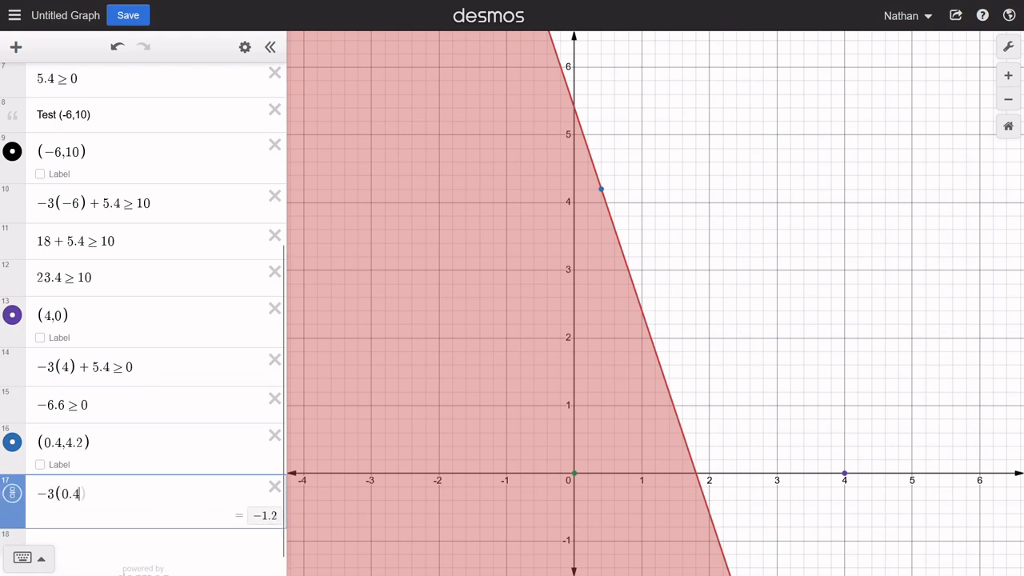
text()+5.4)
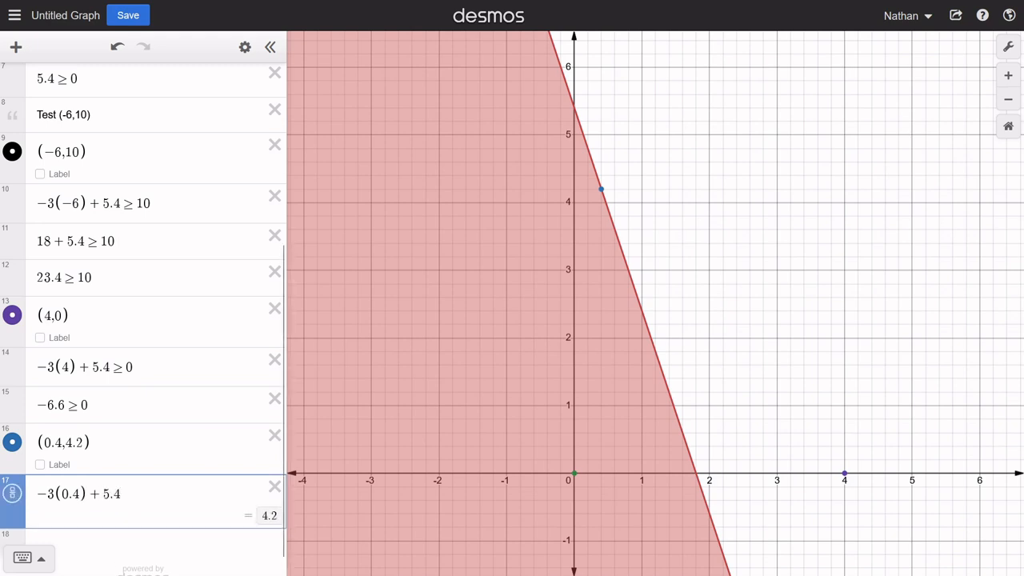
text(>=)
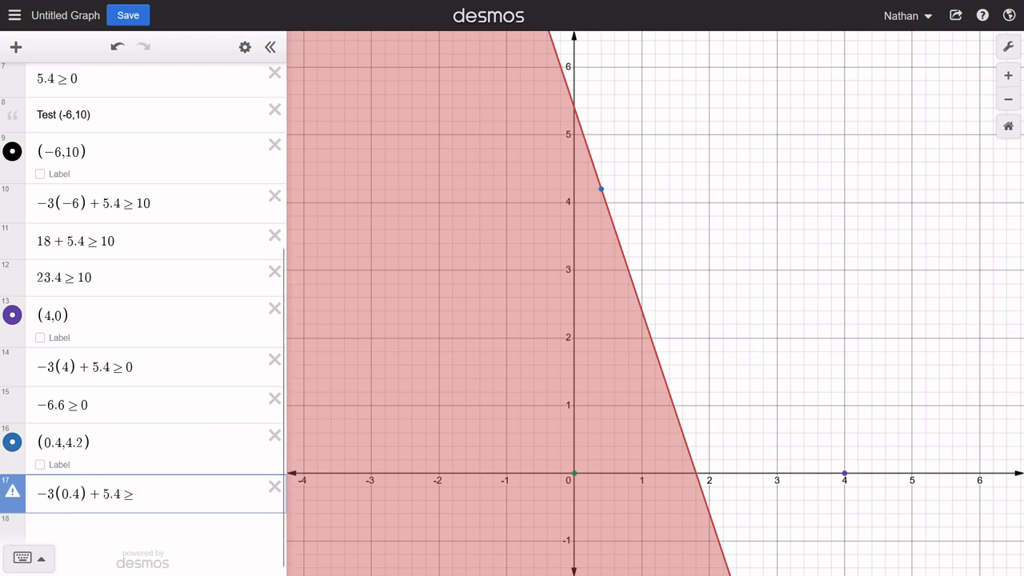
text(4.2)
key(Return)
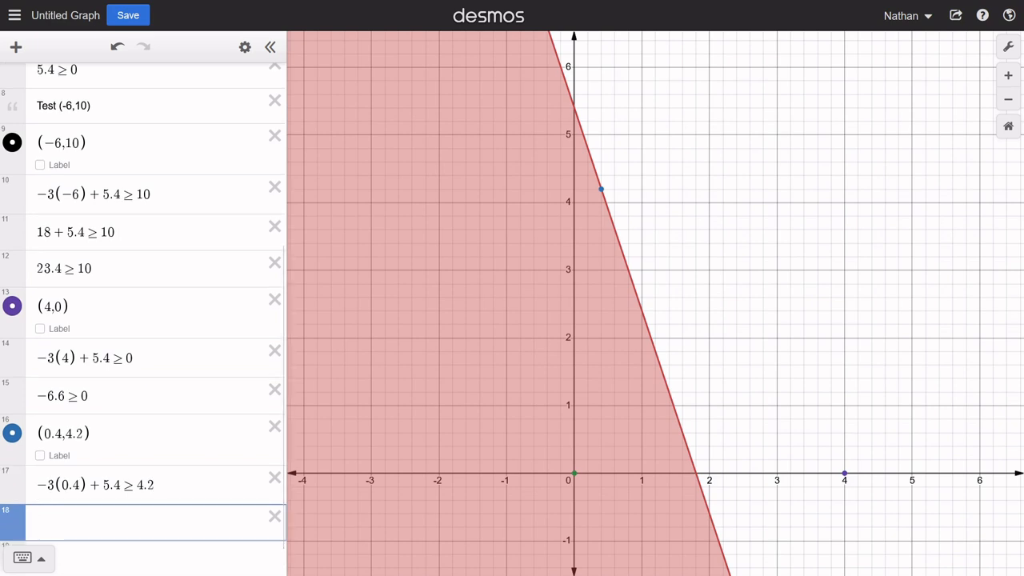
- Enter the multiplied-out boundary test −1.2 + 5.4 ≥ 4.2 in row 18
text(.)
key(BackSpace)
text(-1.2)
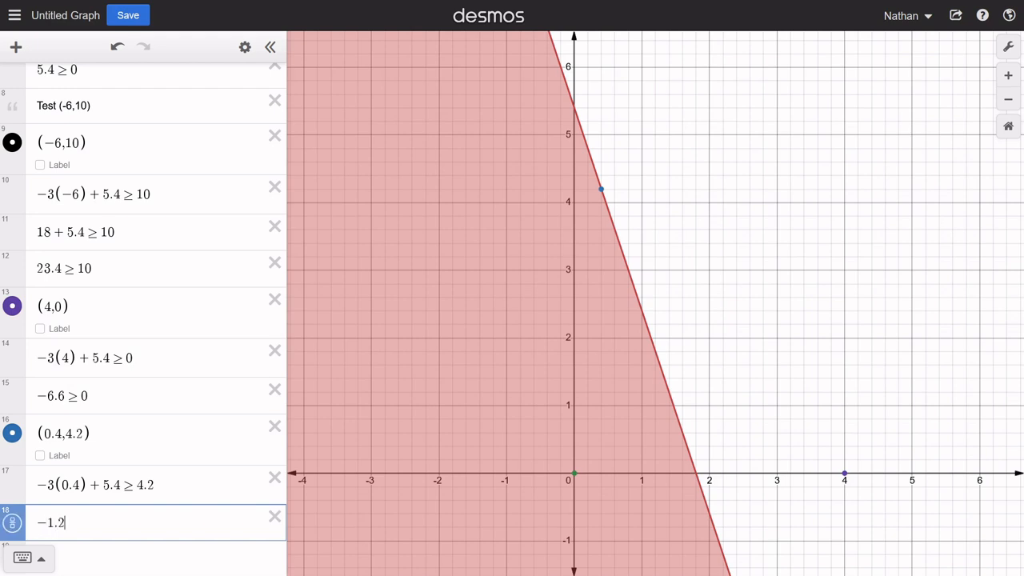
text(+5.4)
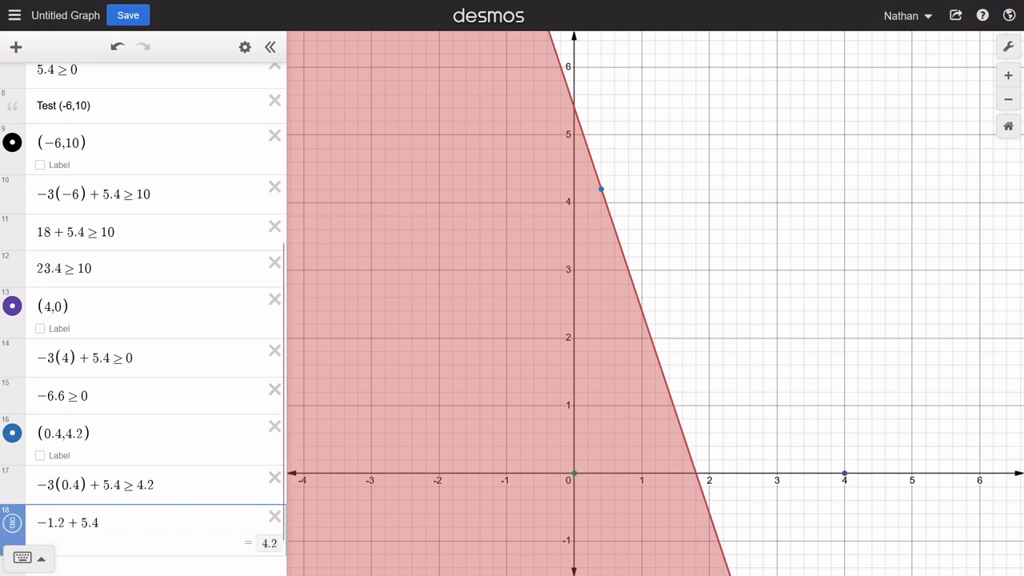
text(>=4.)
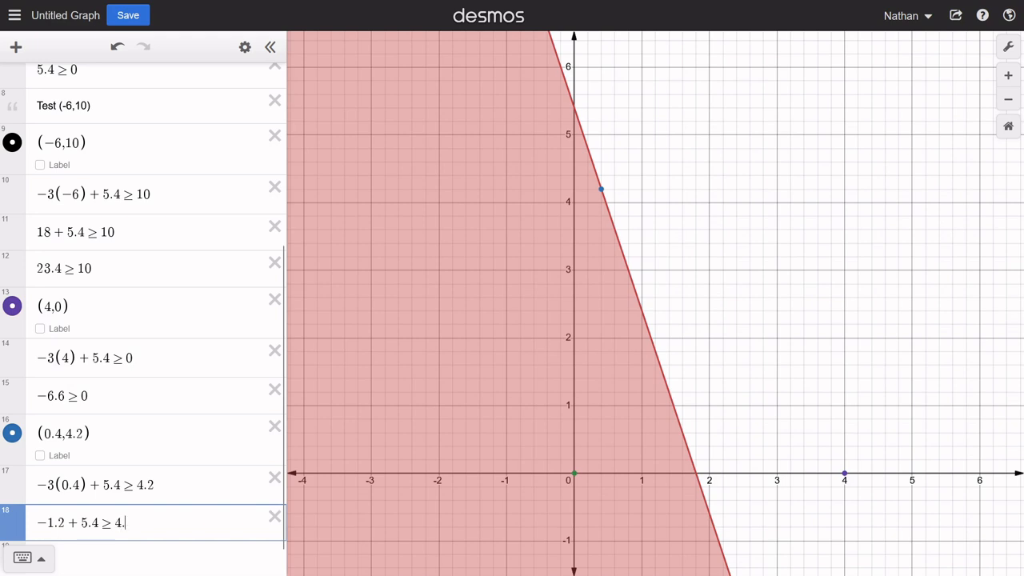
text(2)
key(Return)
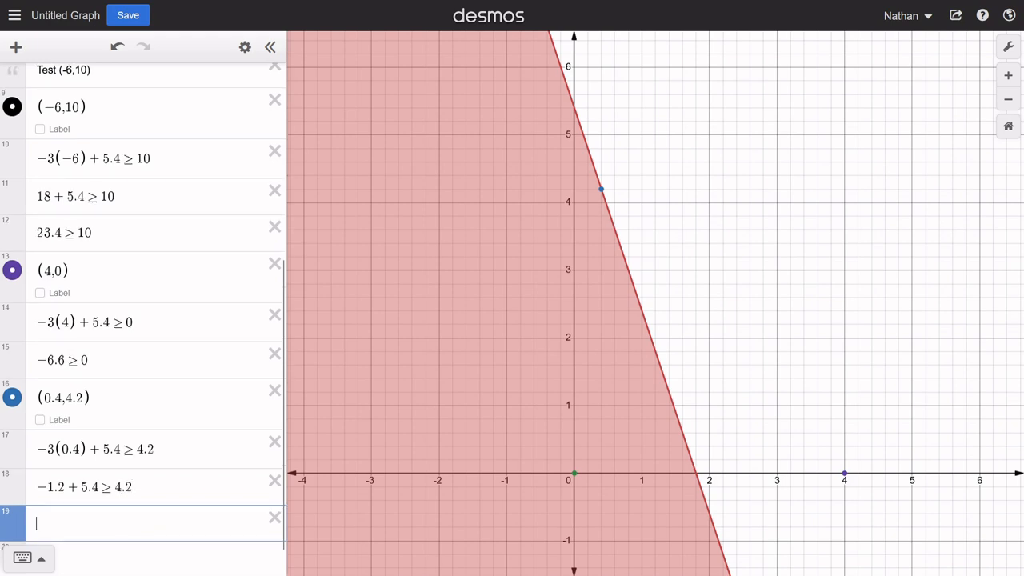
- Enter the fully simplified boundary test 4.2 ≥ 4.2 in row 19
text(4.2)
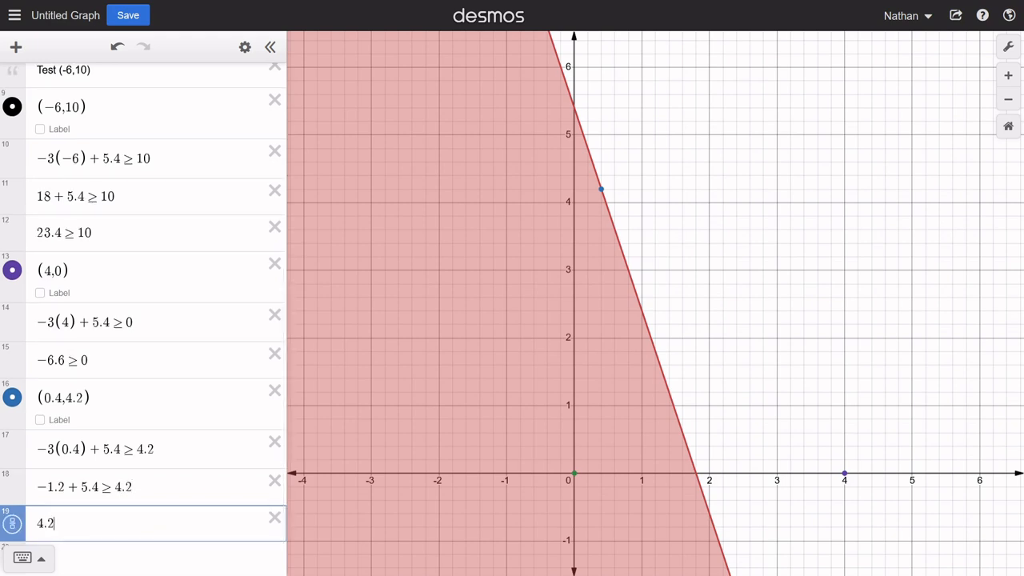
text(>)
text(4.2)
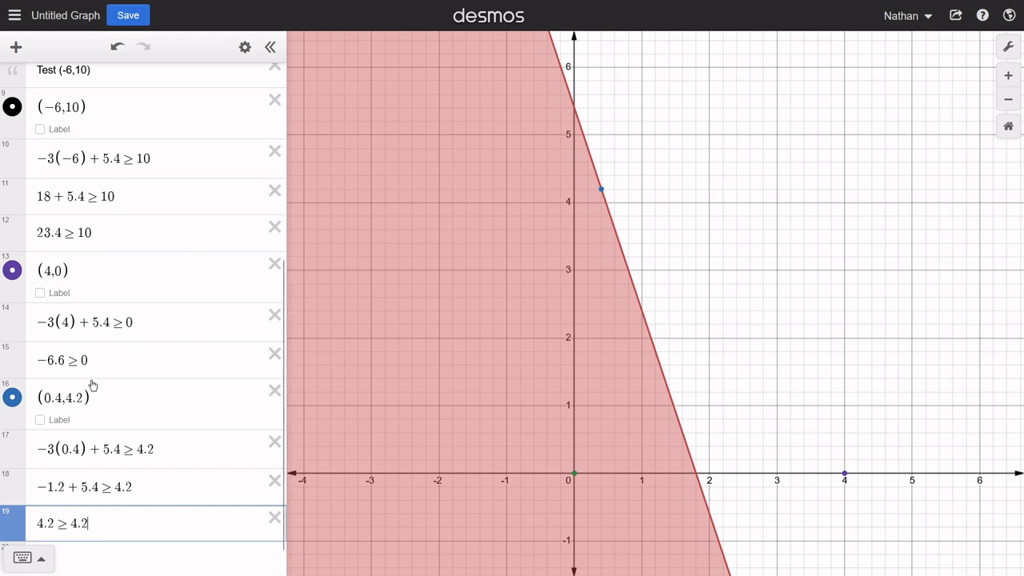
- Change the main inequality in row 1 to the strict form ax + b > y
drag(96, 394, 45, 397)
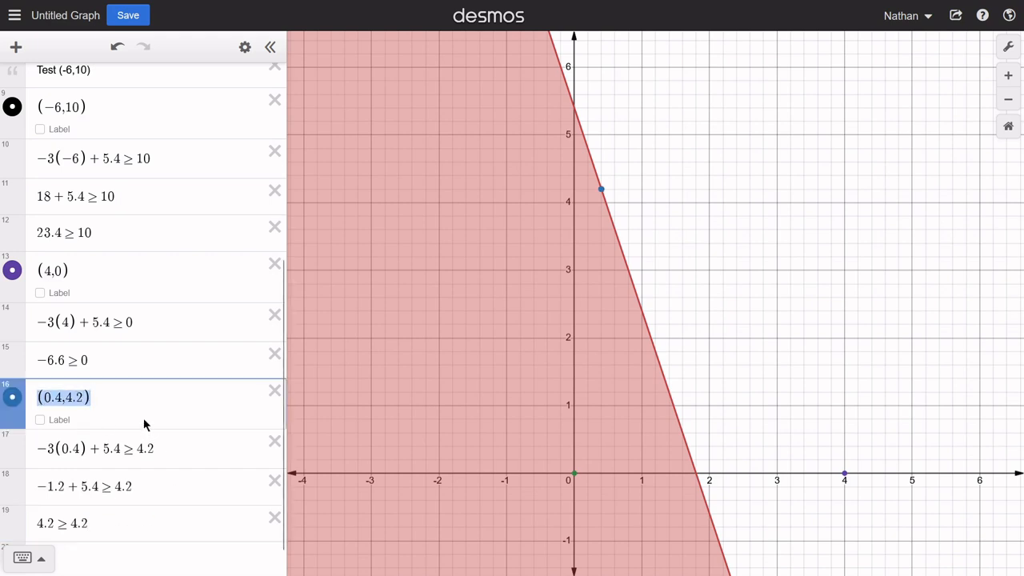
scroll(144, 416, up, 5)
click(85, 83)
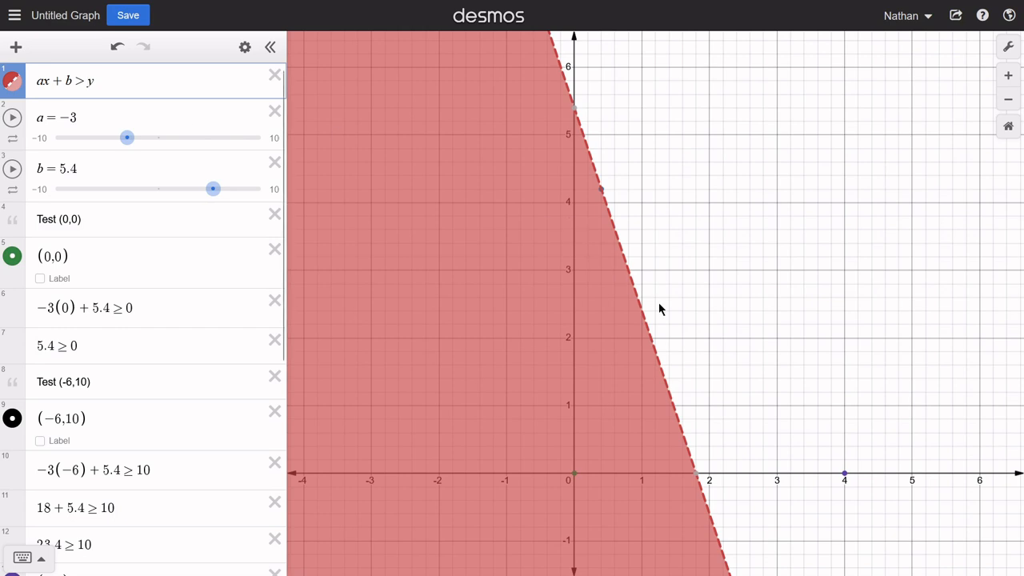
- Change the ≥ sign to > in the three boundary-point test inequalities in rows 17 to 19
scroll(83, 359, down, 5)
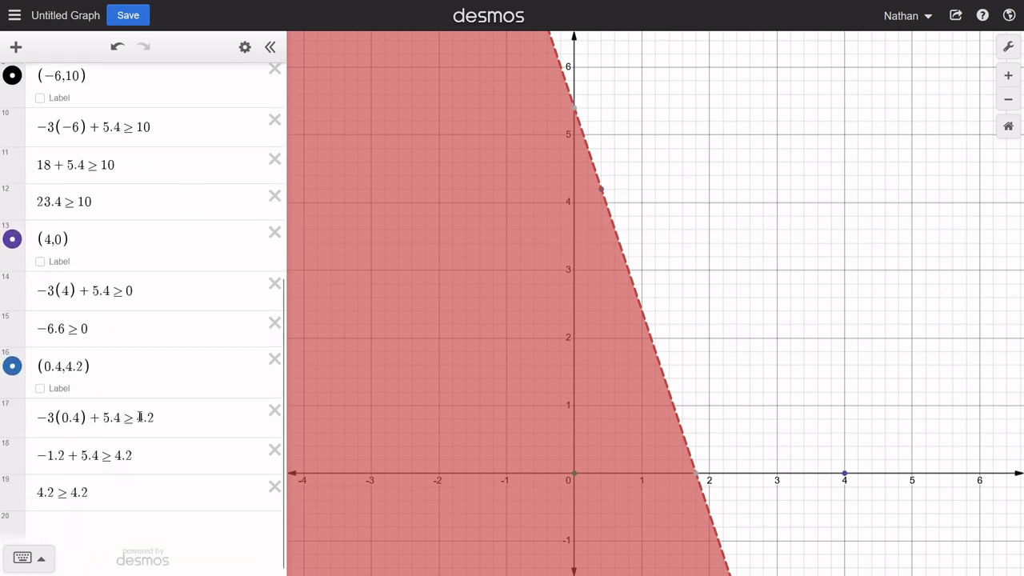
click(138, 417)
key(BackSpace)
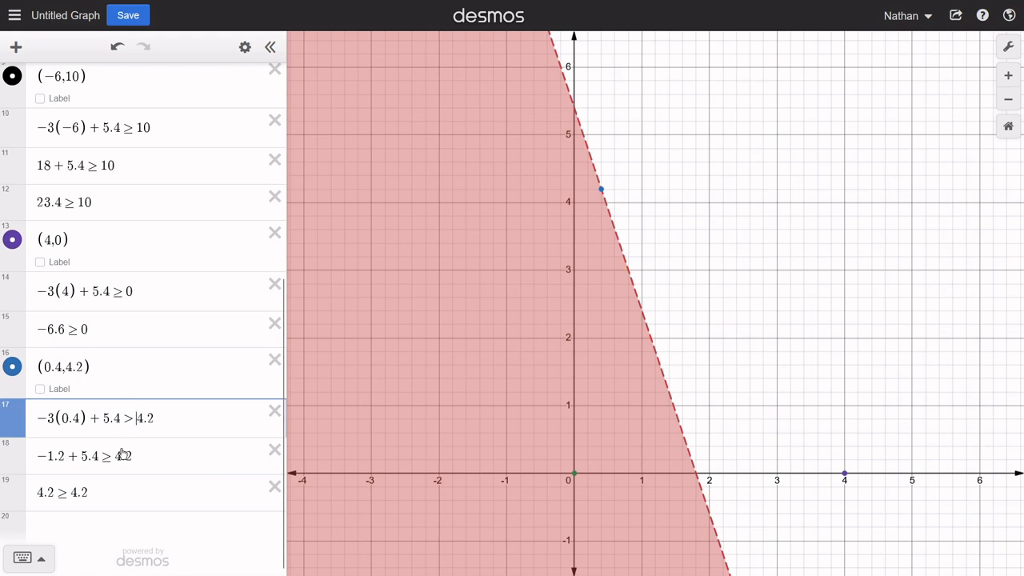
click(116, 454)
key(BackSpace)
click(72, 489)
key(BackSpace)
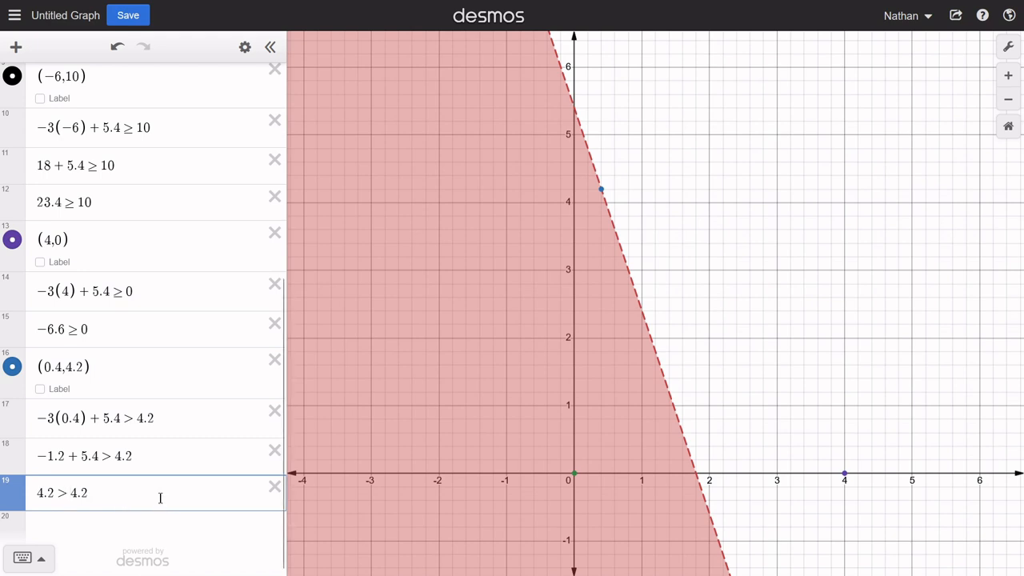
scroll(128, 474, up, 3)
scroll(133, 472, down, 3)
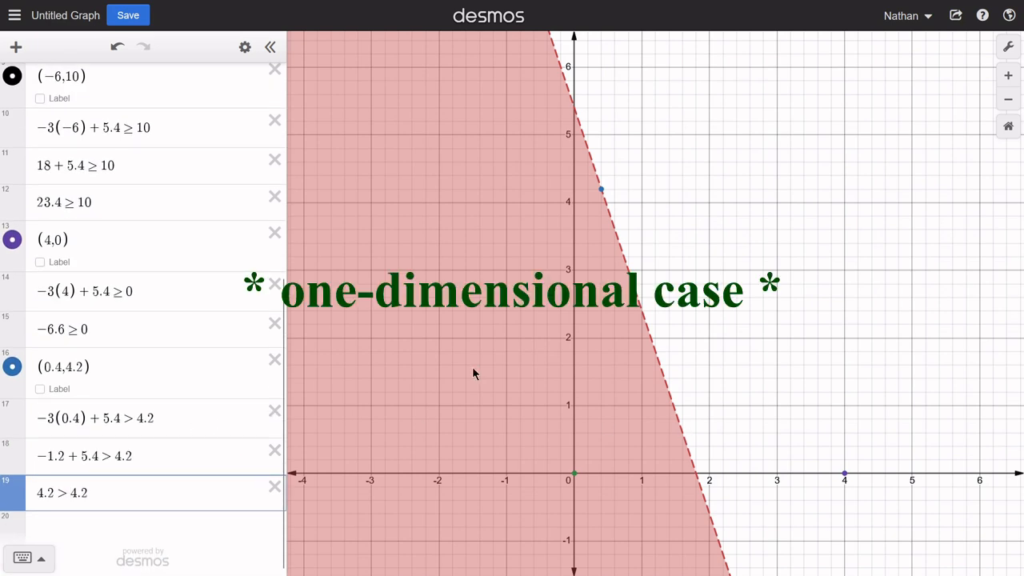
- Hide the y-axis and the grid so that only the x-axis number line remains
scroll(213, 217, up, 6)
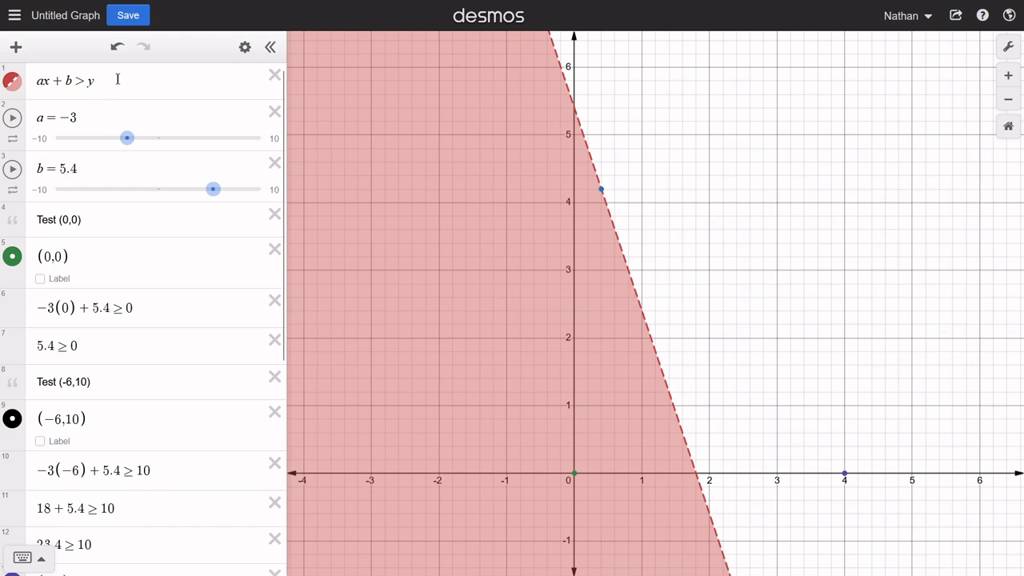
click(1008, 47)
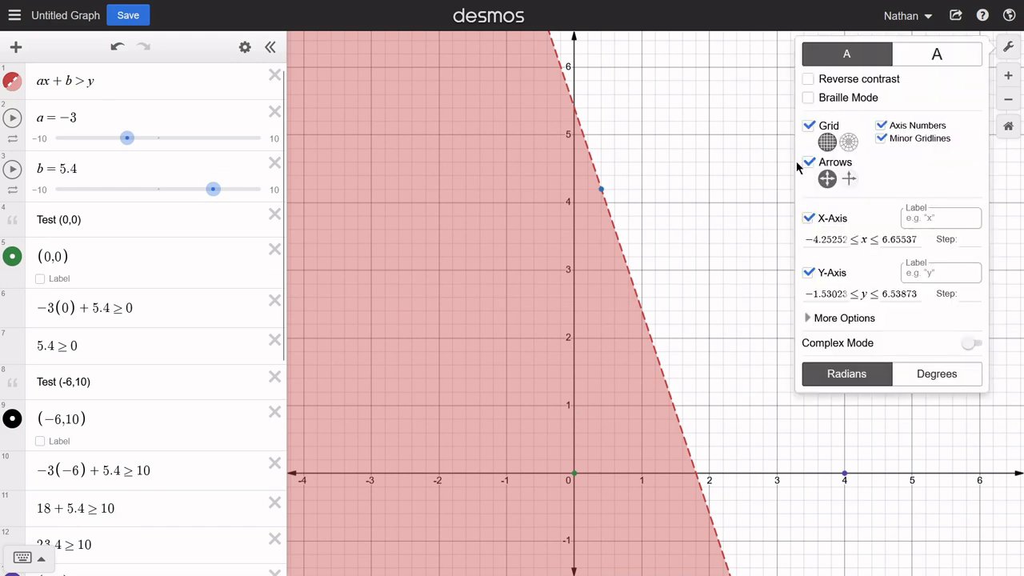
click(809, 272)
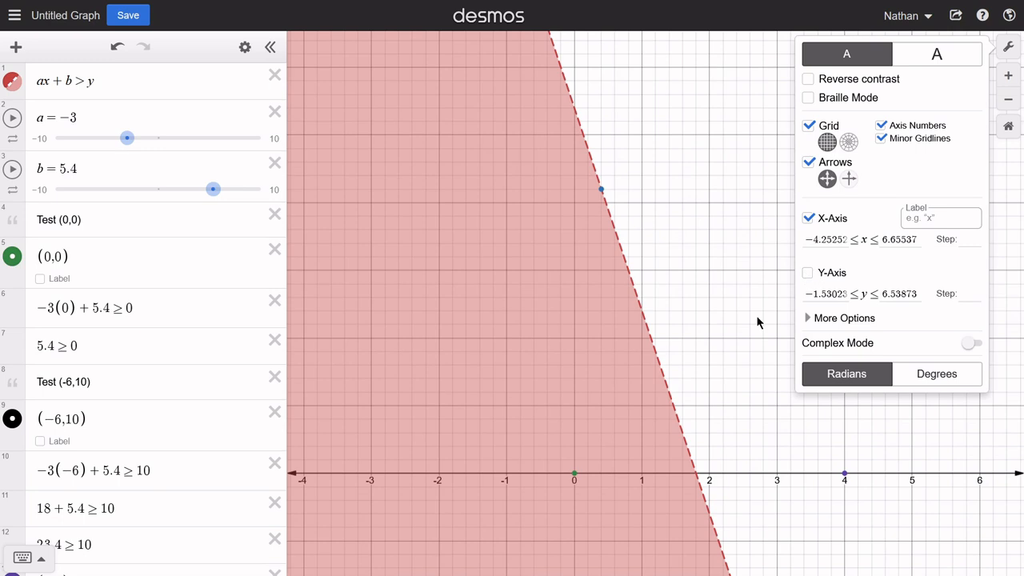
click(809, 126)
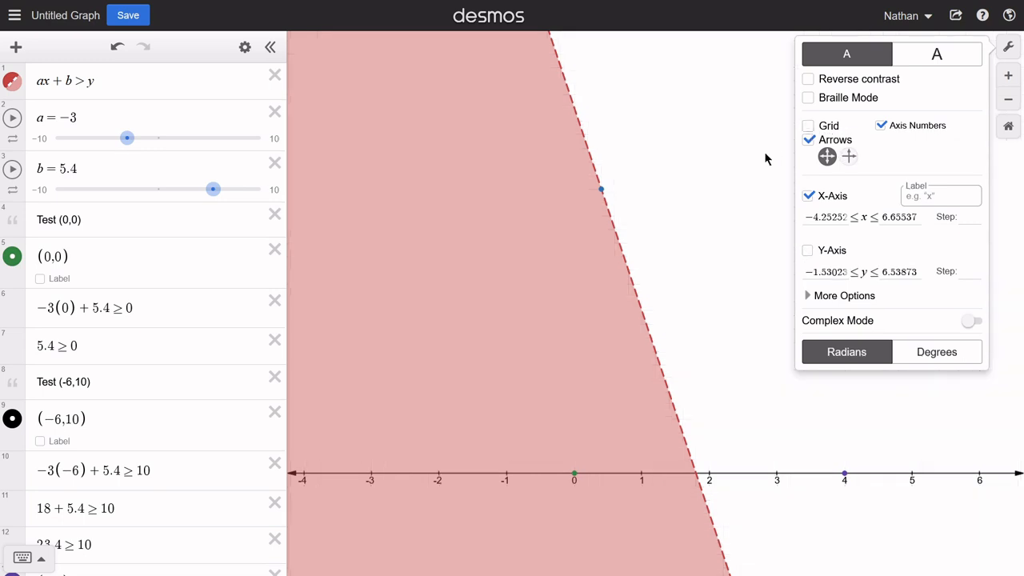
click(765, 159)
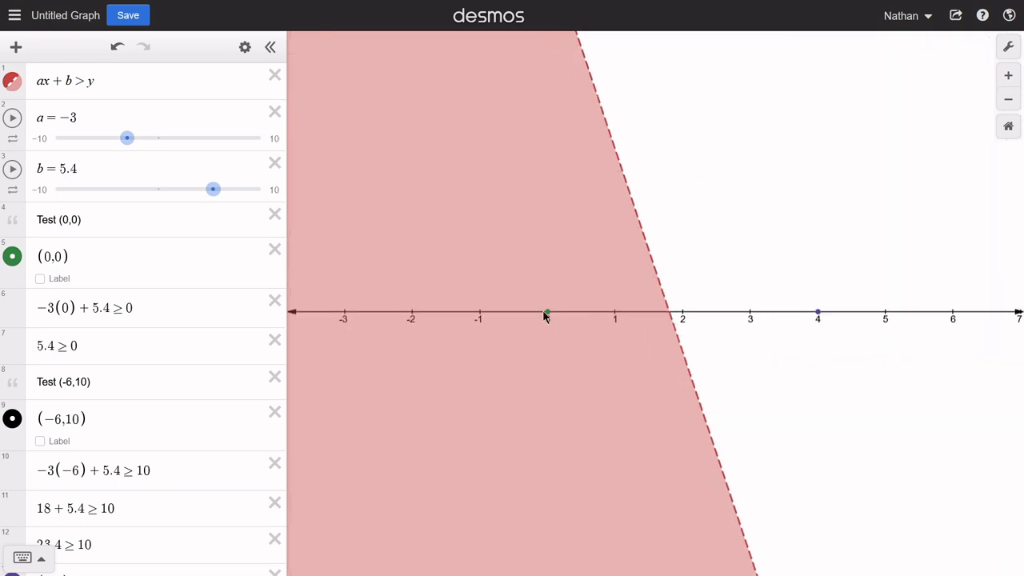
- Check the coordinates of the green and purple test points on the number line against the shaded region
click(130, 89)
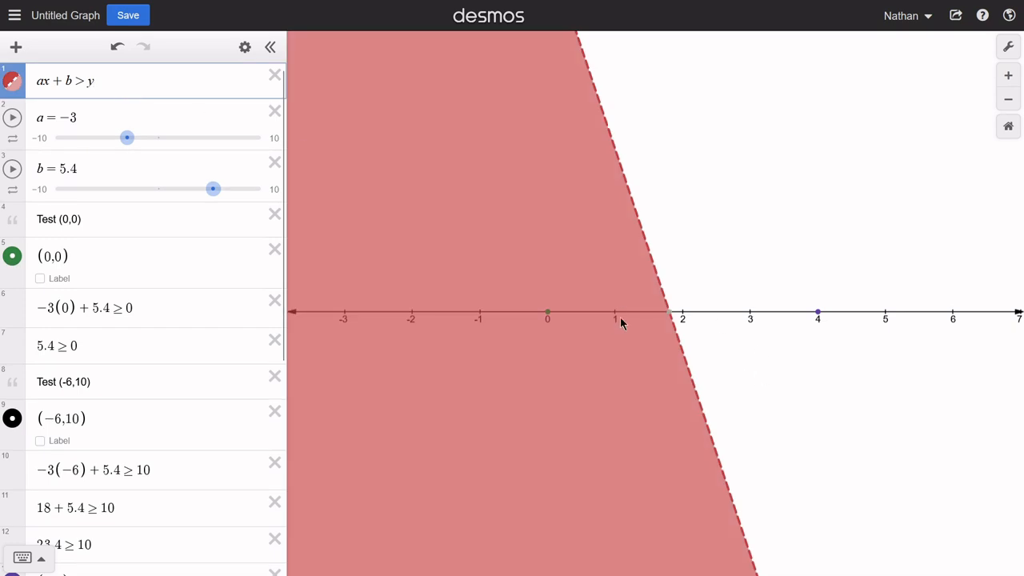
click(541, 307)
click(547, 310)
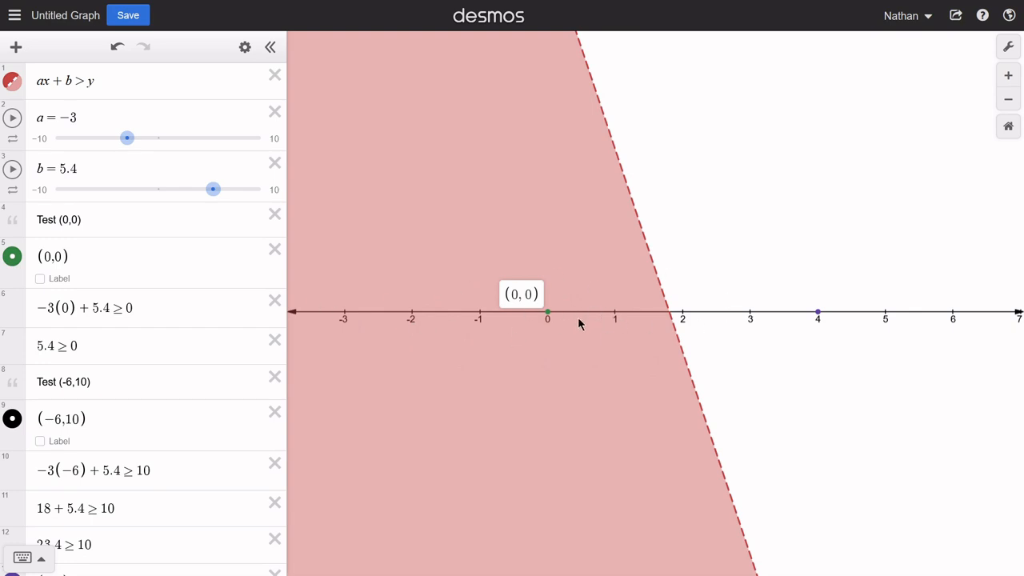
click(821, 314)
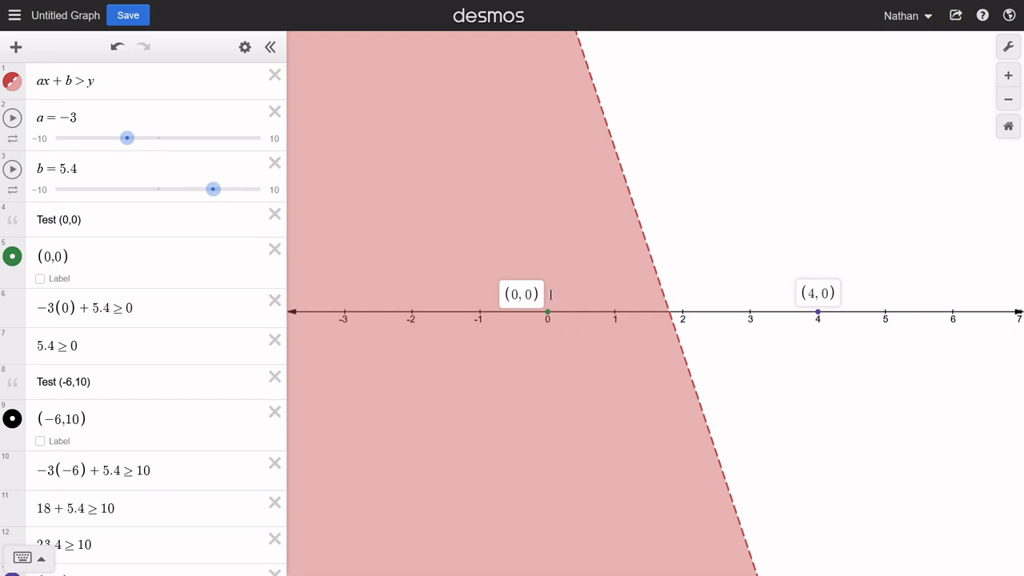
click(640, 318)
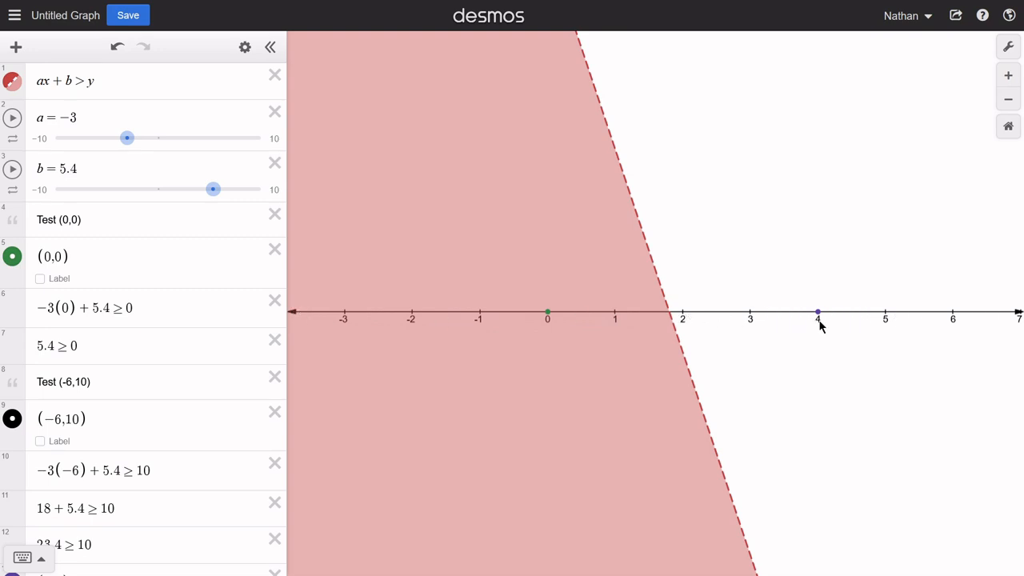
- Turn the grid and the y-axis back on for the graph
click(1009, 50)
click(809, 125)
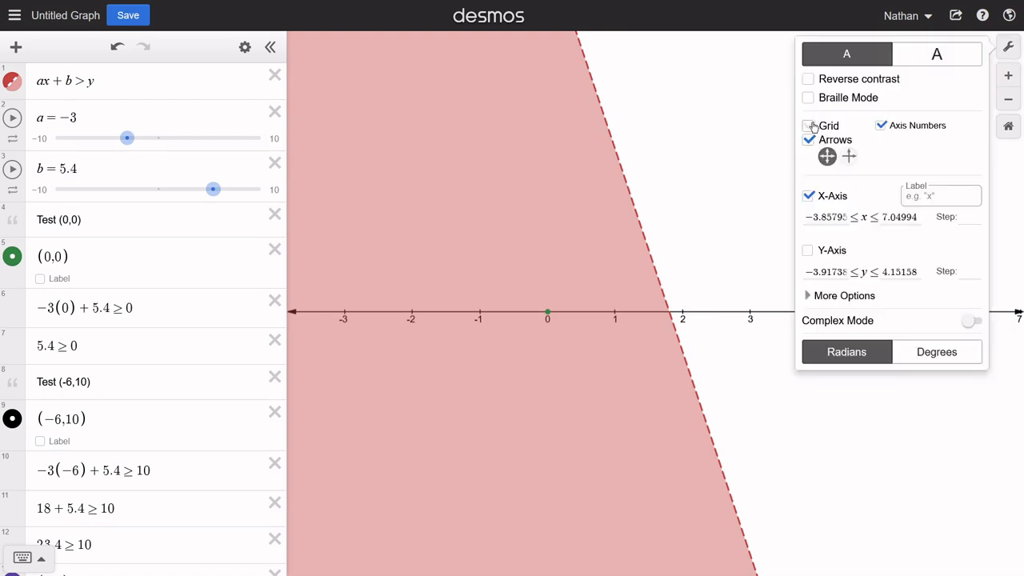
click(809, 273)
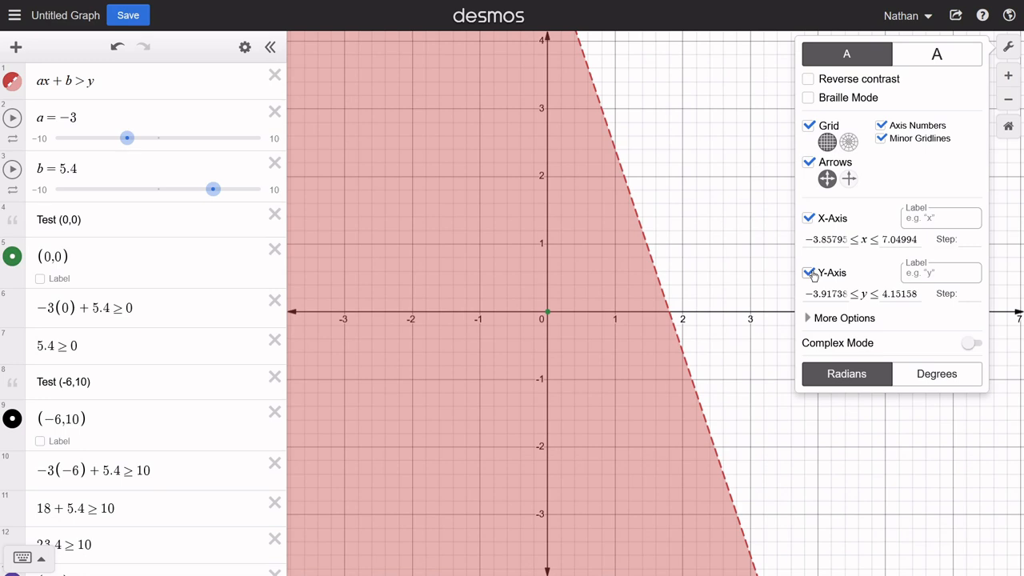
click(738, 222)
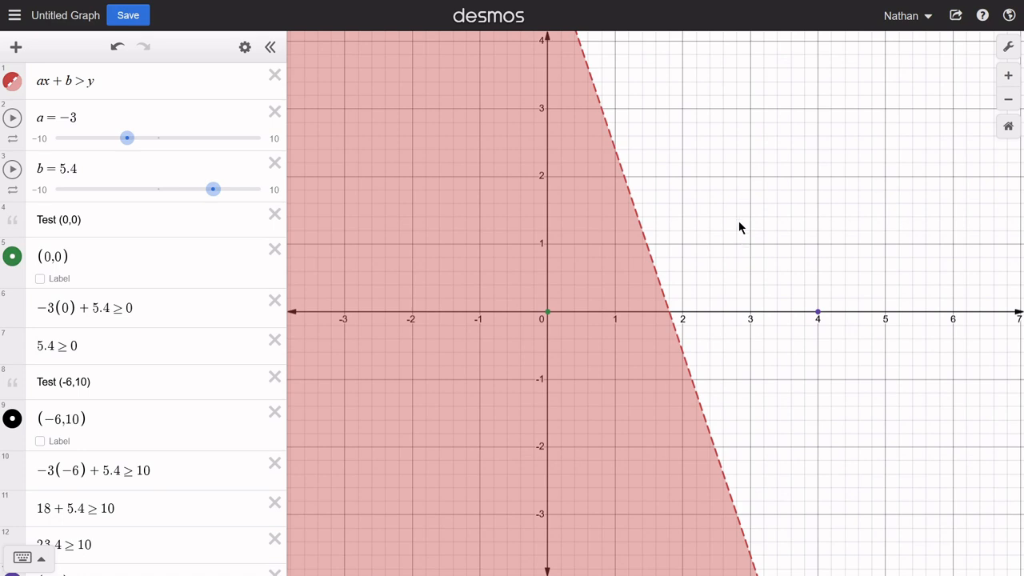
- Delete all test notes, test points and substituted inequalities below the b slider
click(275, 225)
click(274, 226)
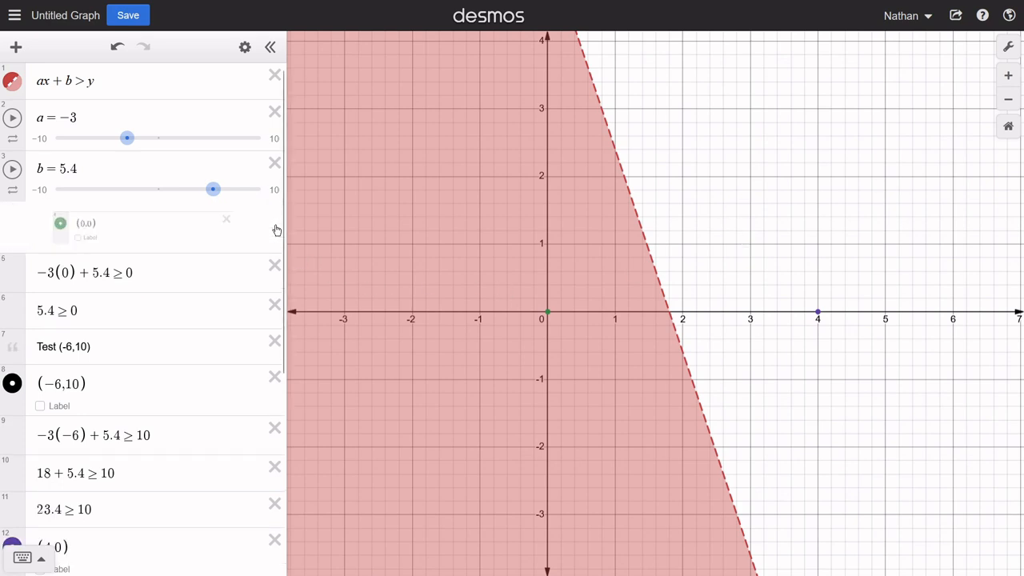
click(274, 226)
click(274, 226)
click(275, 225)
click(274, 225)
click(275, 226)
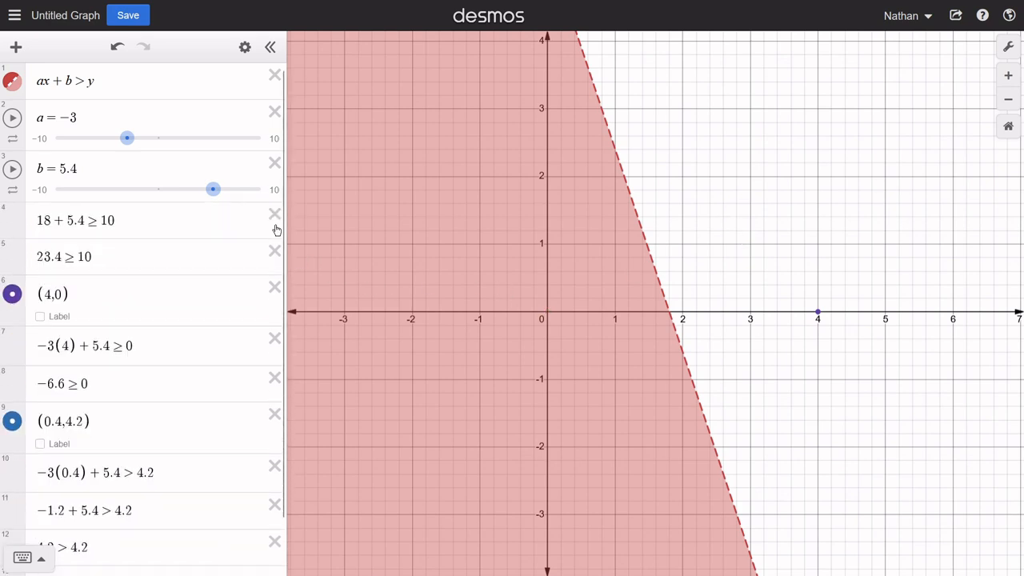
click(275, 226)
click(274, 226)
click(275, 225)
click(274, 225)
click(276, 230)
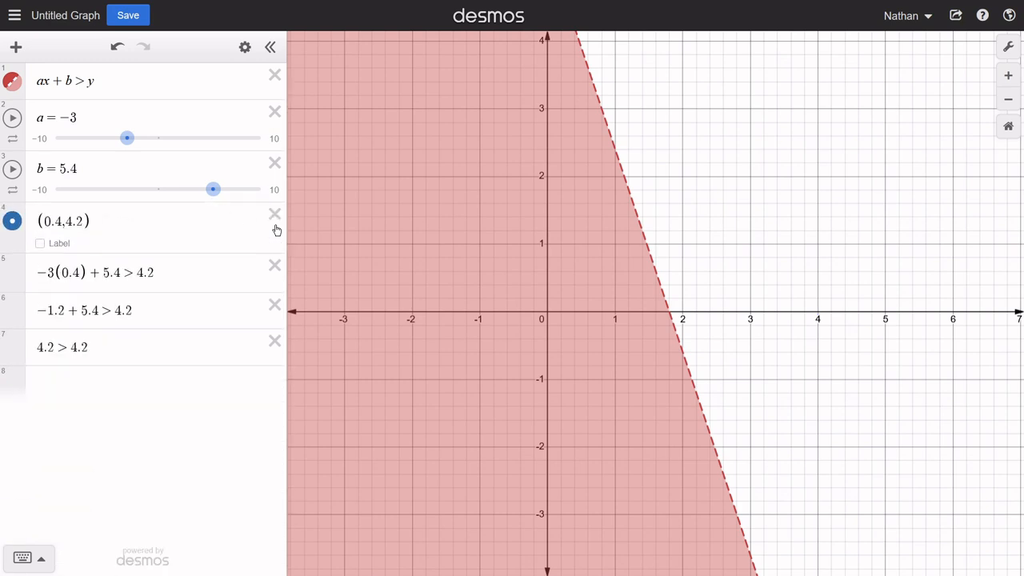
click(276, 230)
click(276, 229)
click(276, 229)
click(276, 230)
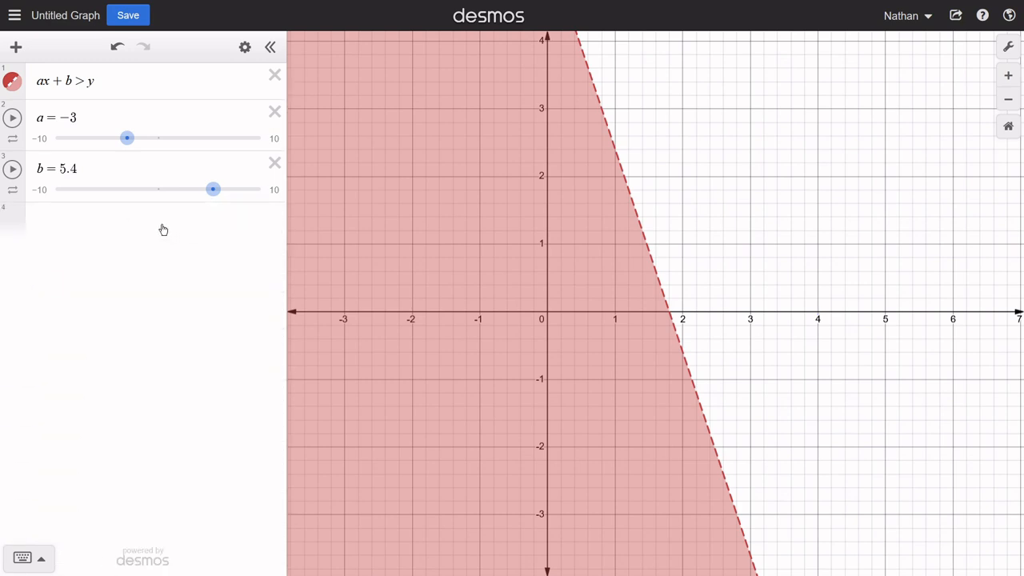
- Enter the inequality cx + d ≤ y in row 4 and add sliders for both c and d
click(152, 219)
text(cx)
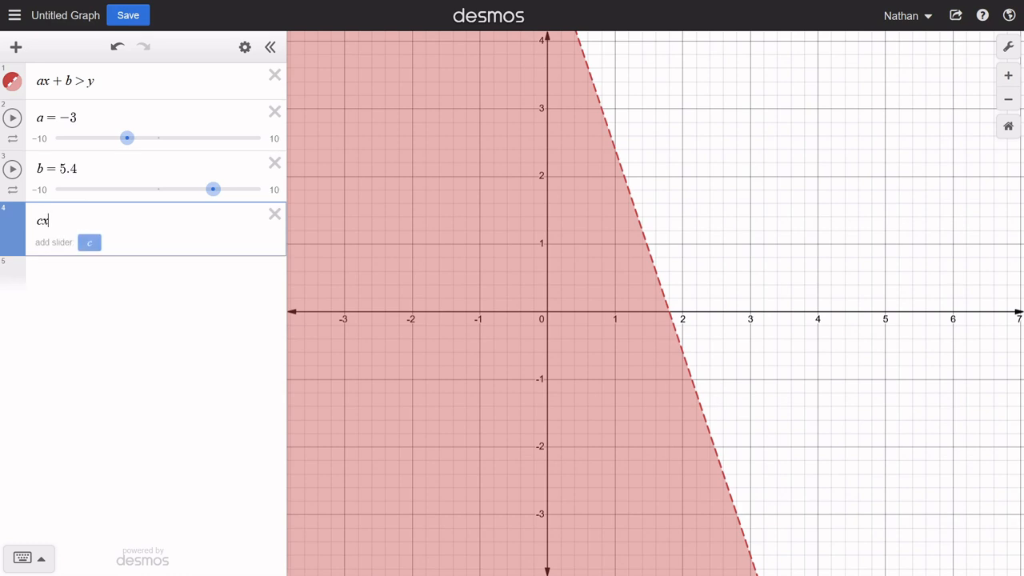
text(+d)
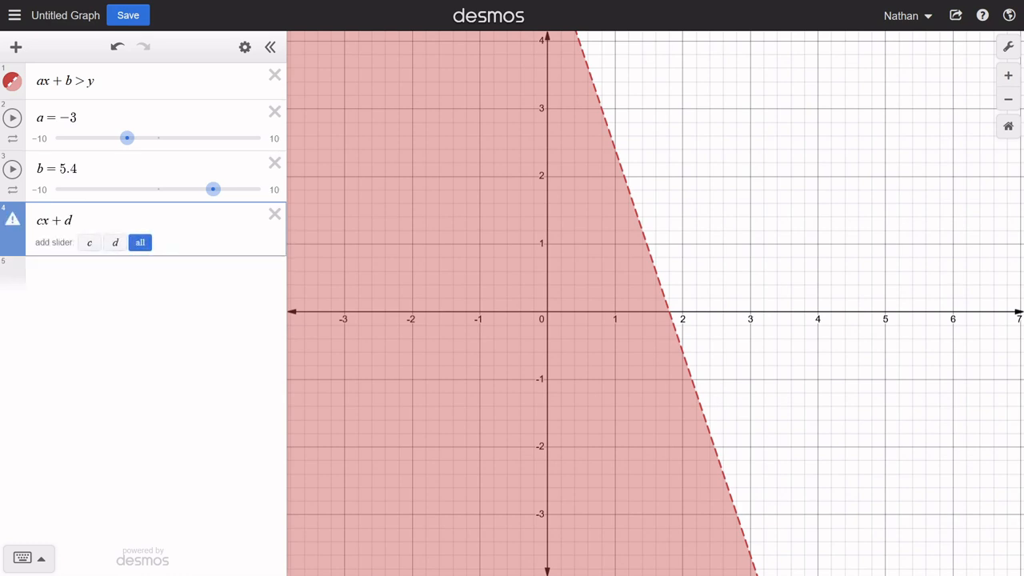
text(<)
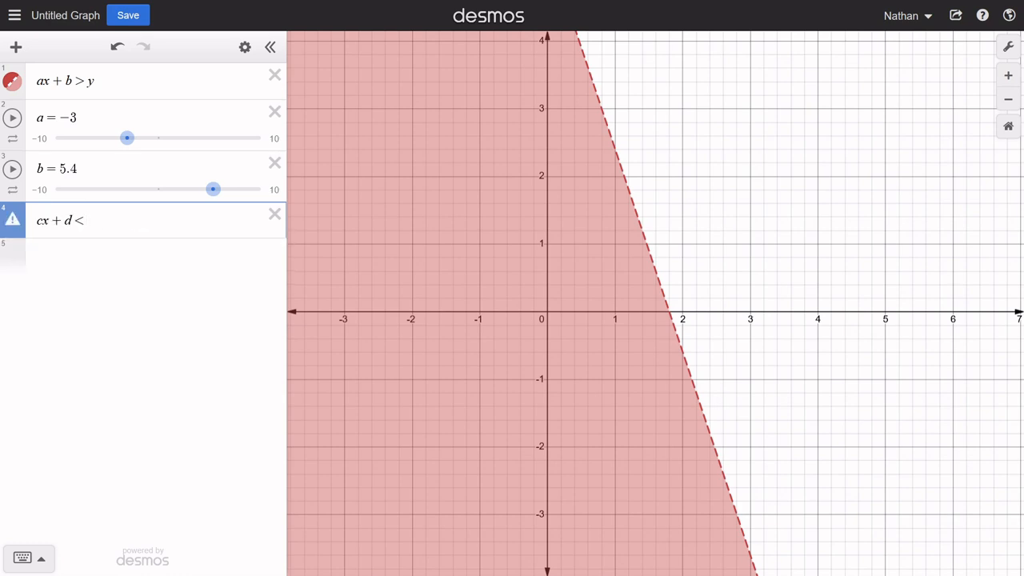
key(BackSpace)
text(≤ y)
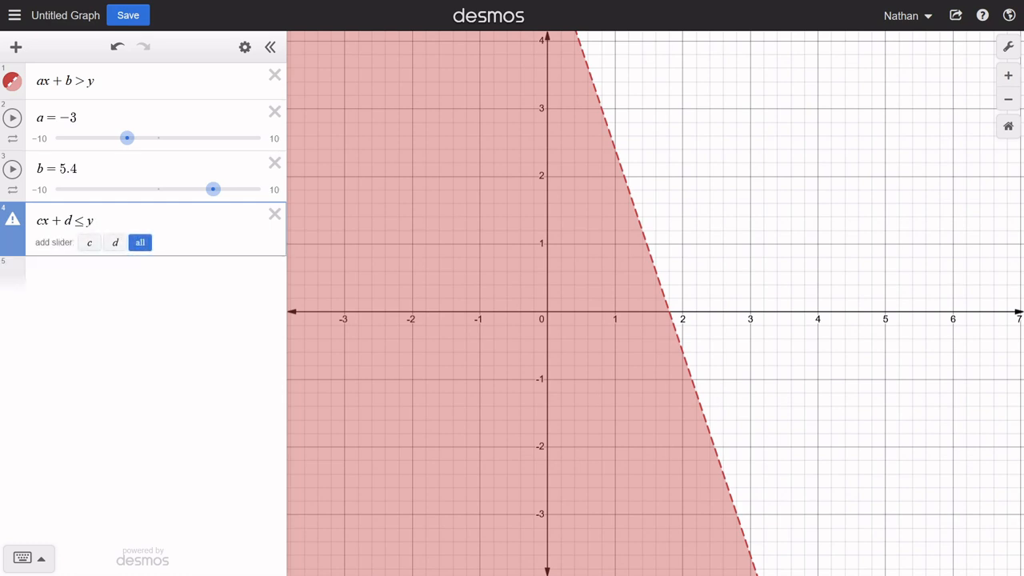
click(140, 242)
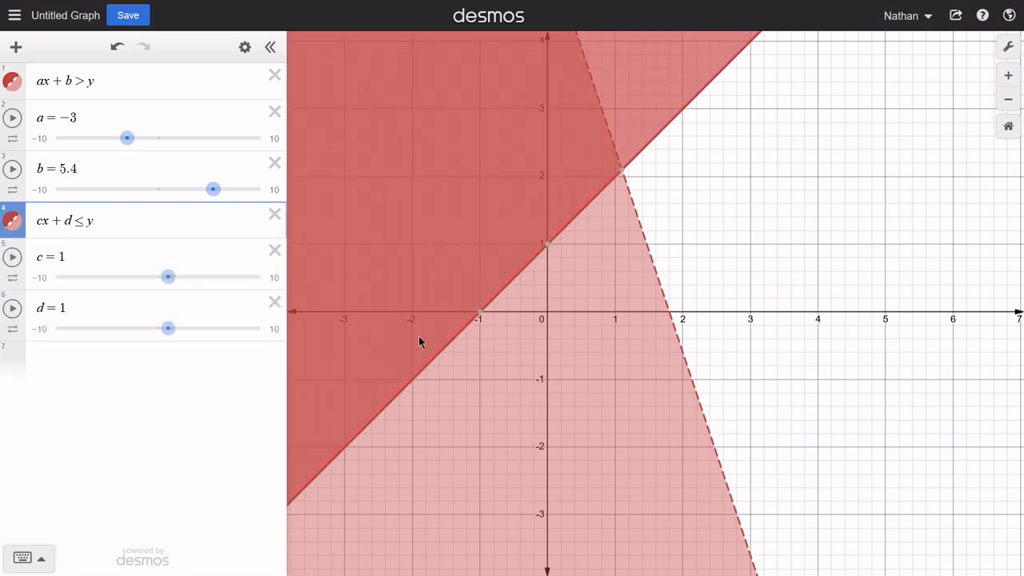
- Change the color of the cx + d ≤ y graph to blue
click(11, 223)
click(71, 298)
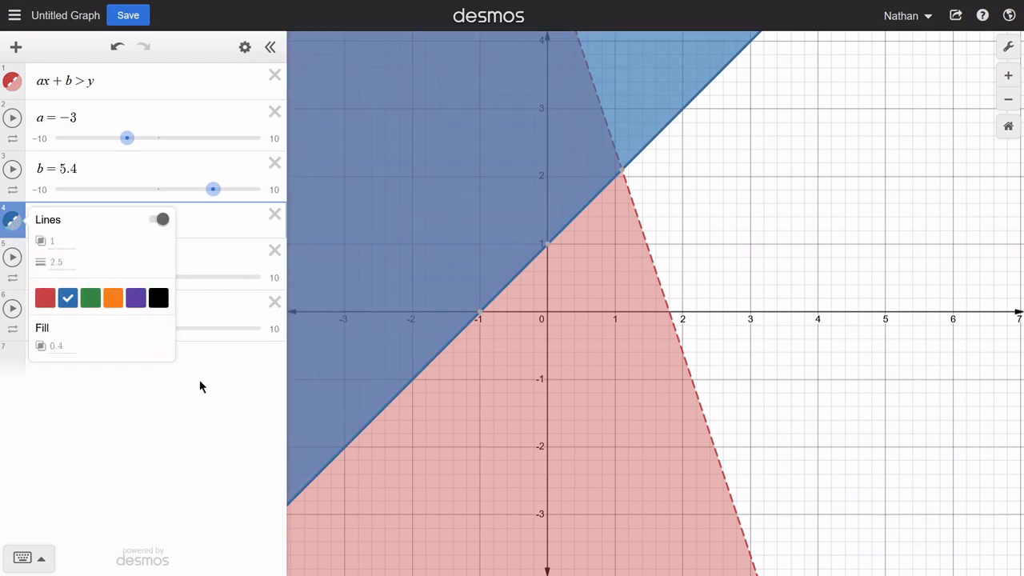
click(201, 385)
- Set the sliders to c = 5.9, d = −9.8 and a = −0.4
drag(612, 359, 670, 394)
drag(168, 277, 218, 277)
drag(170, 328, 57, 328)
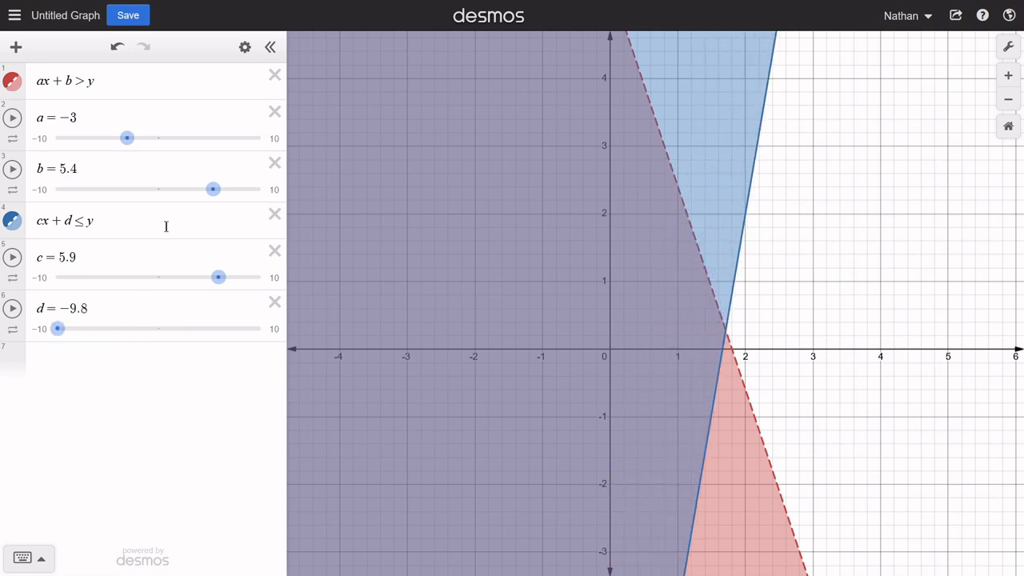
drag(120, 140, 154, 139)
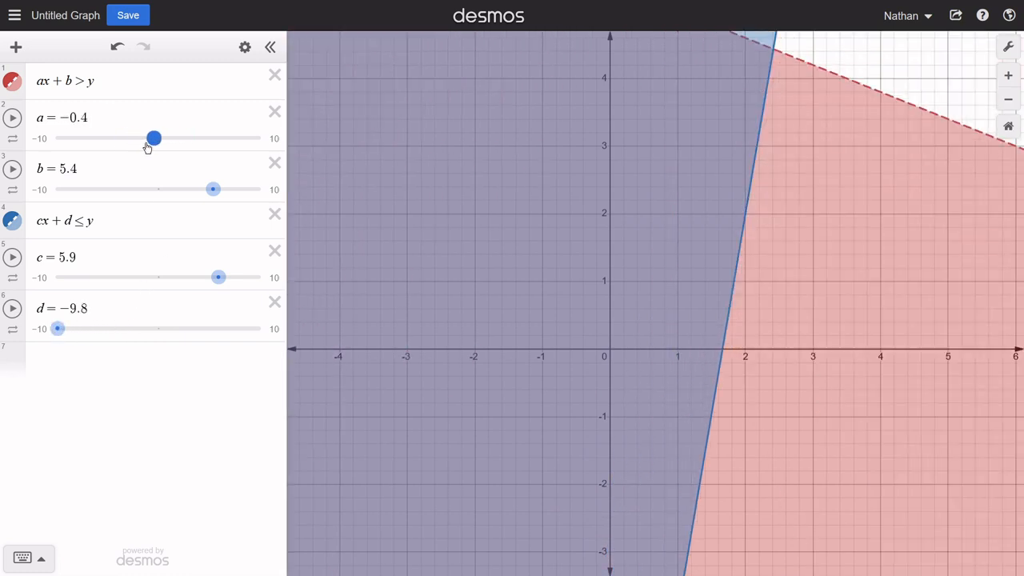
- Examine the region where the shading of ax + b > y and cx + d ≤ y overlaps
scroll(640, 339, down, 3)
scroll(798, 369, down, 2)
drag(856, 336, 694, 419)
scroll(694, 419, down, 3)
scroll(694, 419, down, 1)
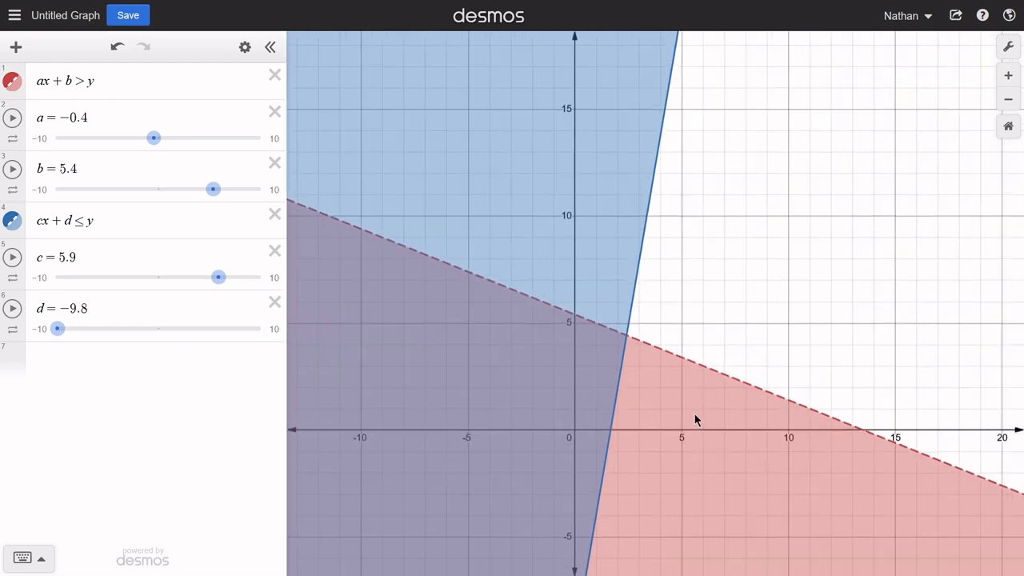
drag(102, 80, 39, 83)
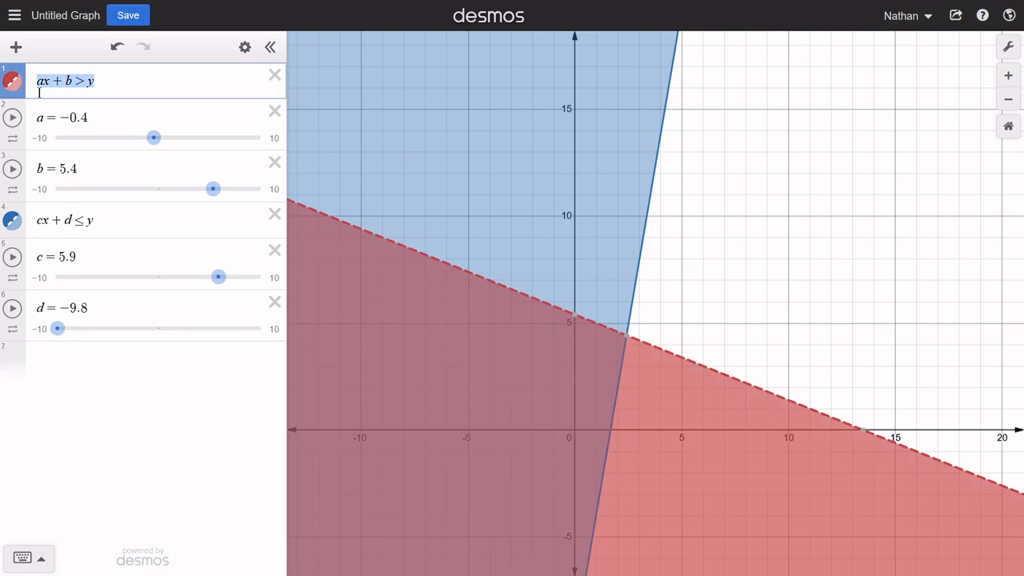
drag(106, 216, 34, 234)
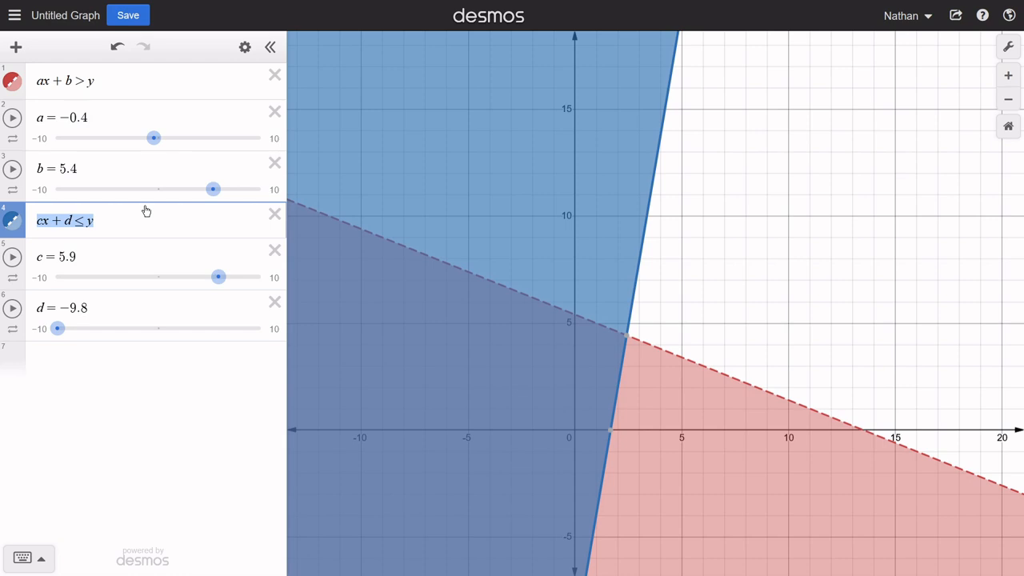
click(109, 84)
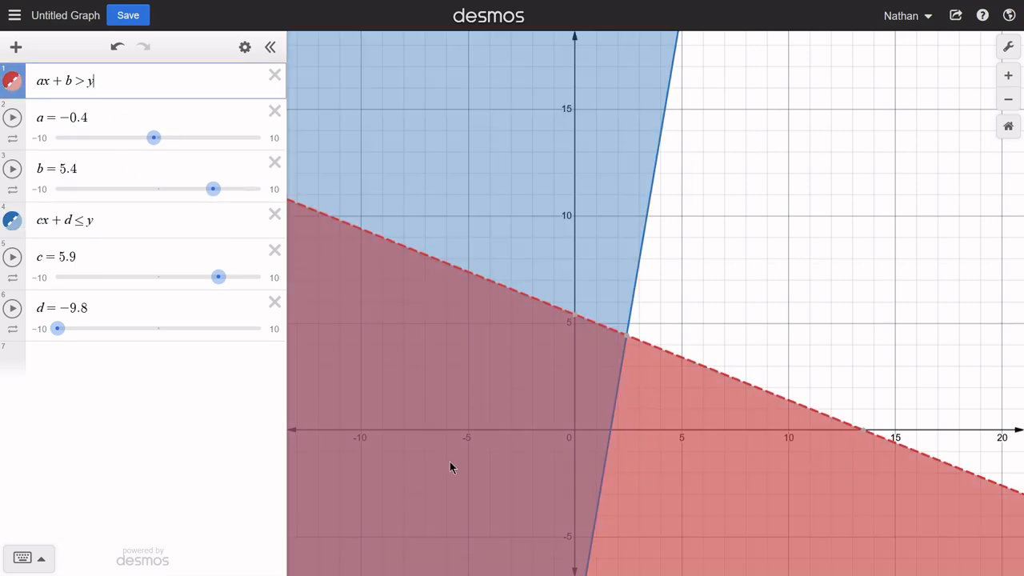
drag(498, 425, 574, 224)
drag(587, 297, 621, 369)
scroll(621, 369, down, 3)
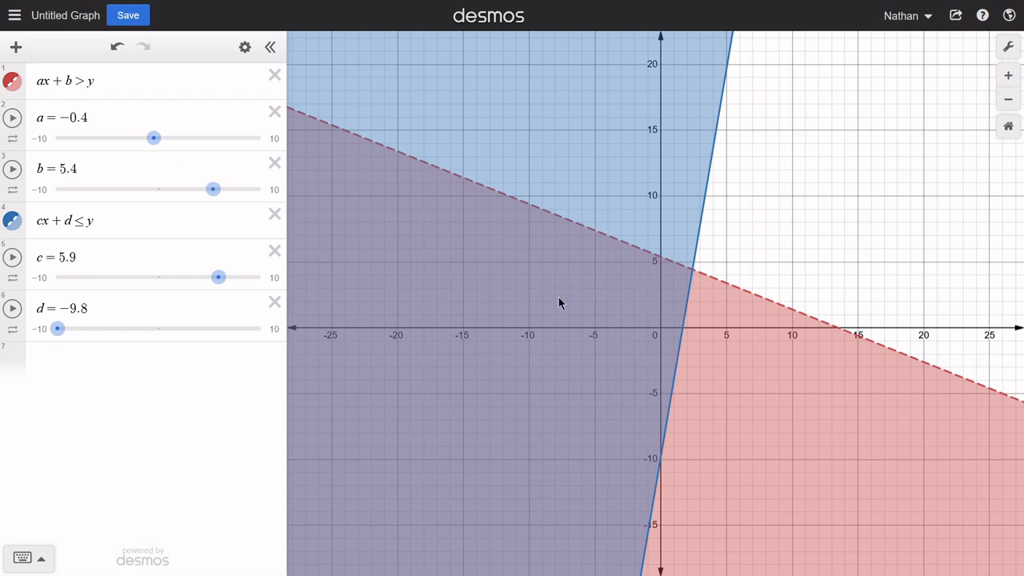
- Examine the regions shaded by only one of the two inequalities and the region shaded by neither
drag(558, 299, 547, 482)
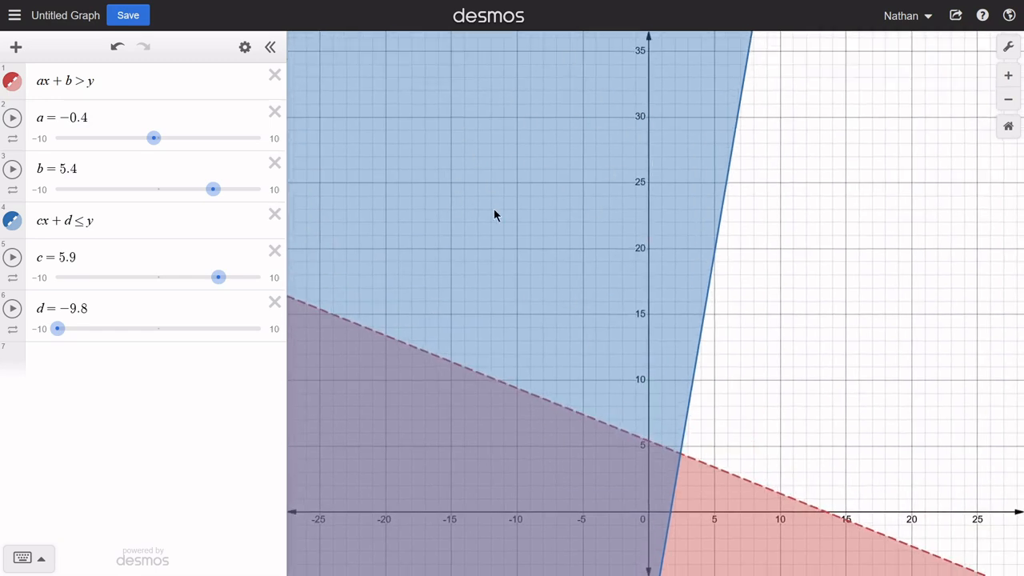
drag(96, 220, 32, 224)
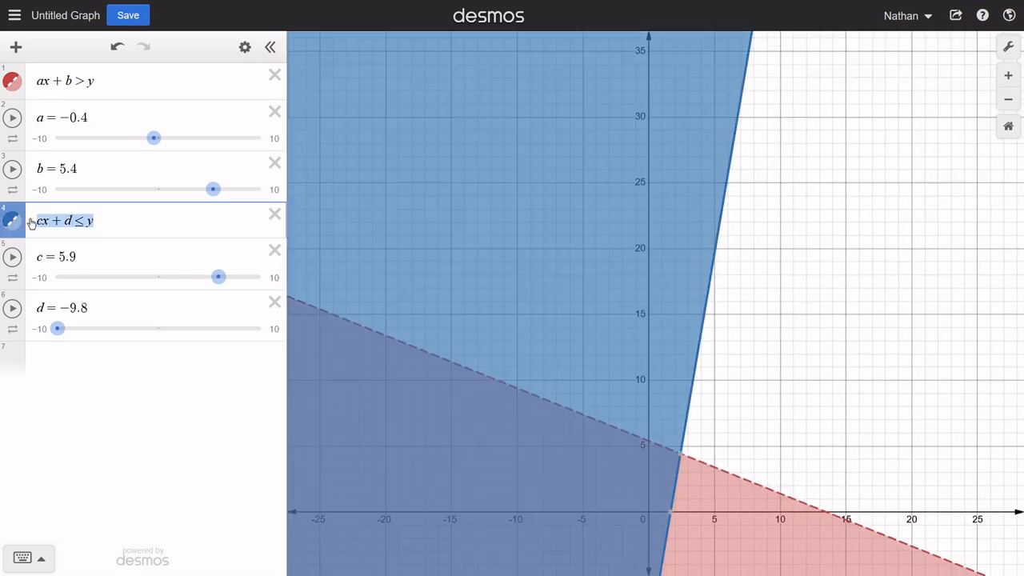
drag(112, 96, 30, 96)
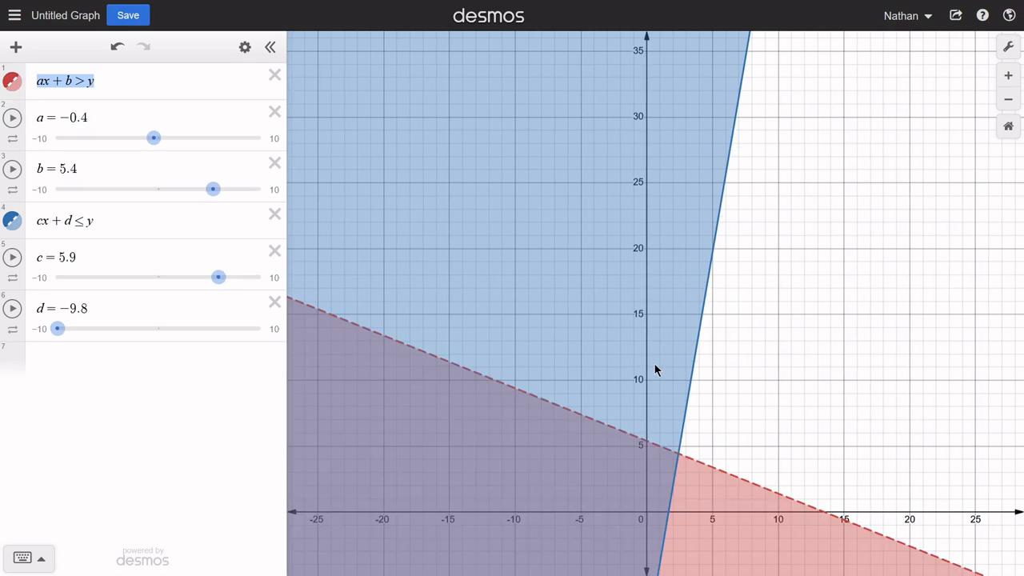
drag(684, 385, 528, 130)
drag(766, 502, 635, 433)
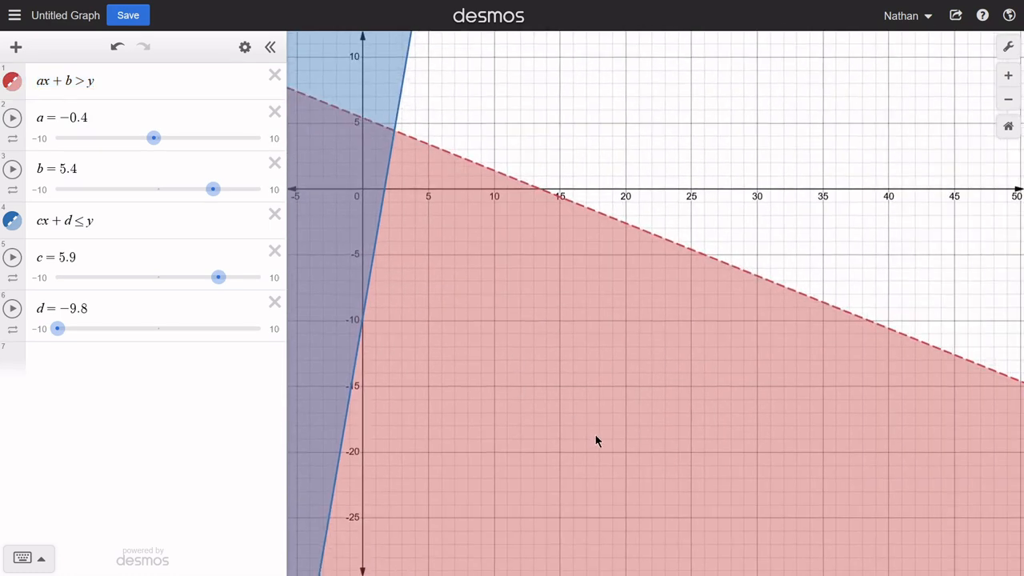
drag(110, 85, 28, 92)
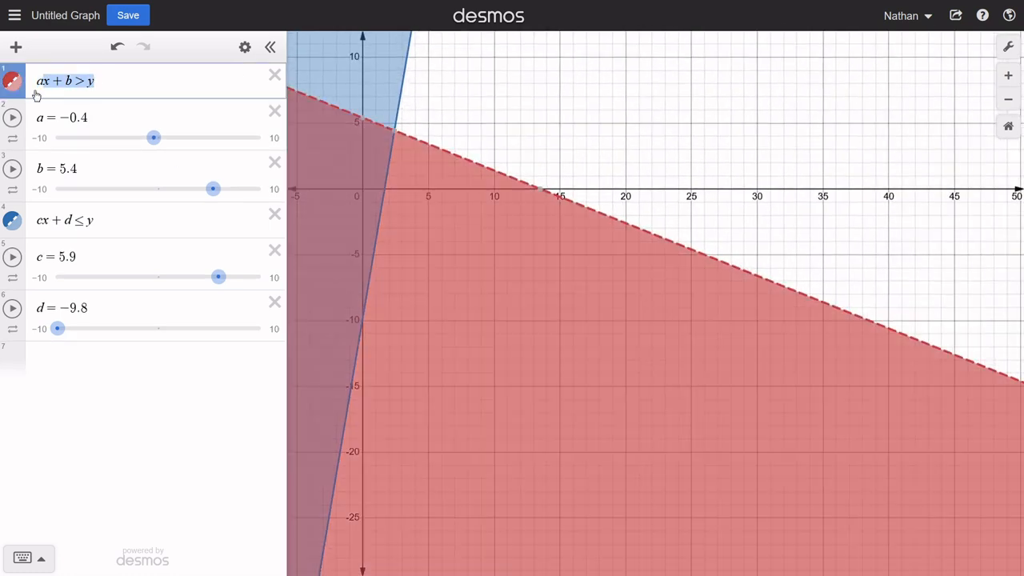
drag(106, 217, 28, 221)
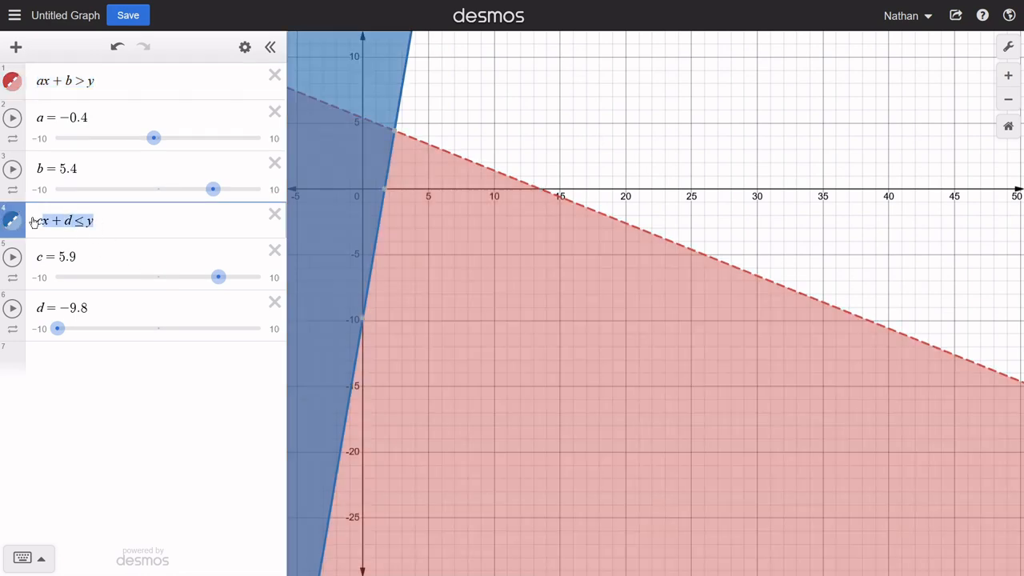
drag(598, 193, 648, 461)
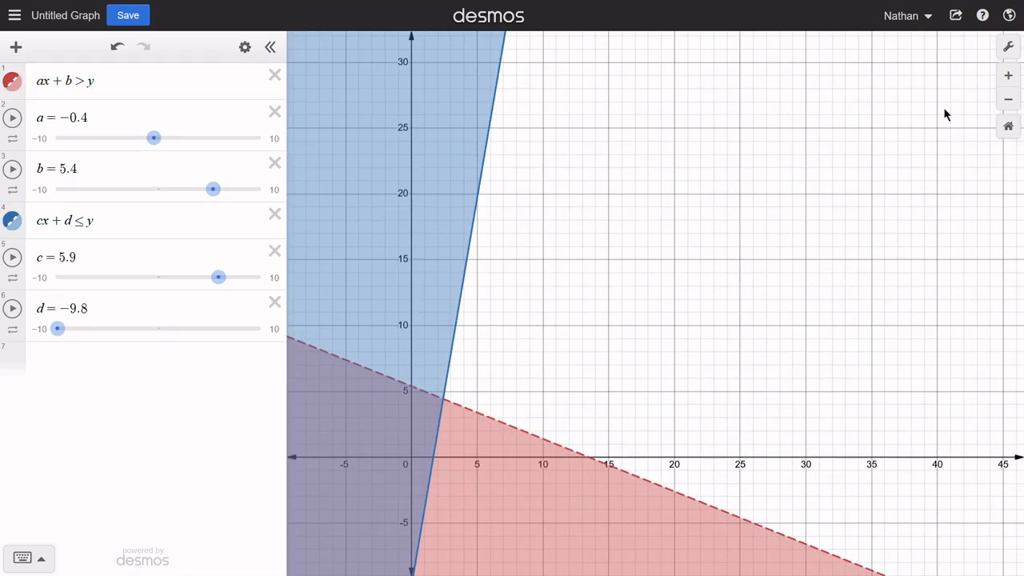
drag(724, 303, 1001, 112)
scroll(517, 299, down, 3)
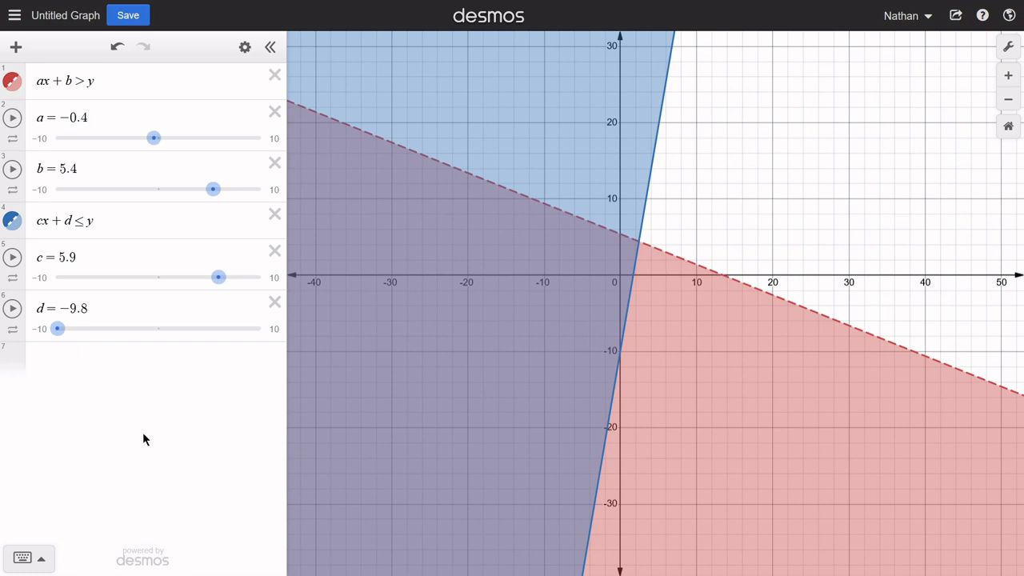
- Add a third inequality mx + n ≥ y with sliders for m and n, and set both sliders to 10
click(138, 382)
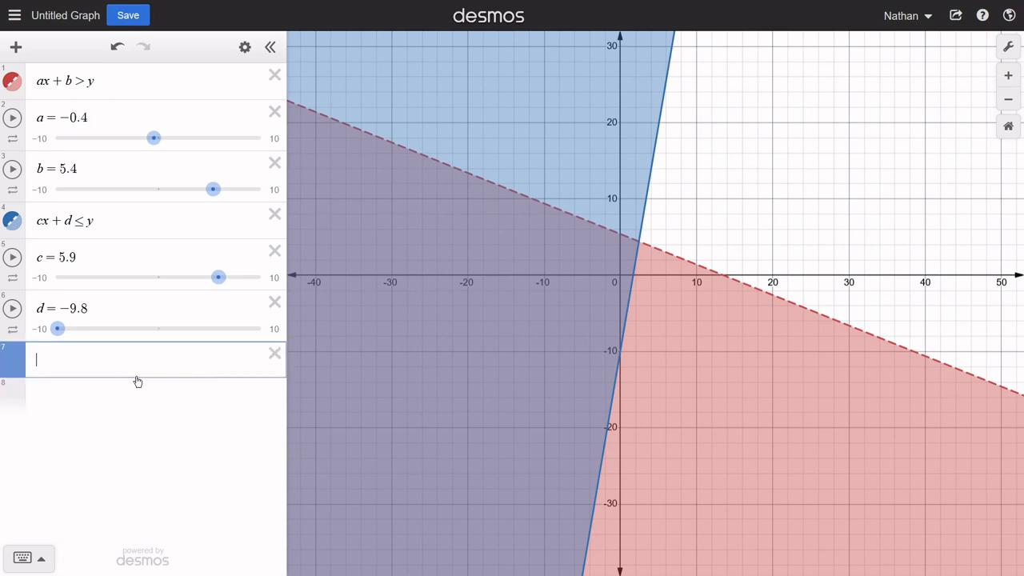
text(mx+n)
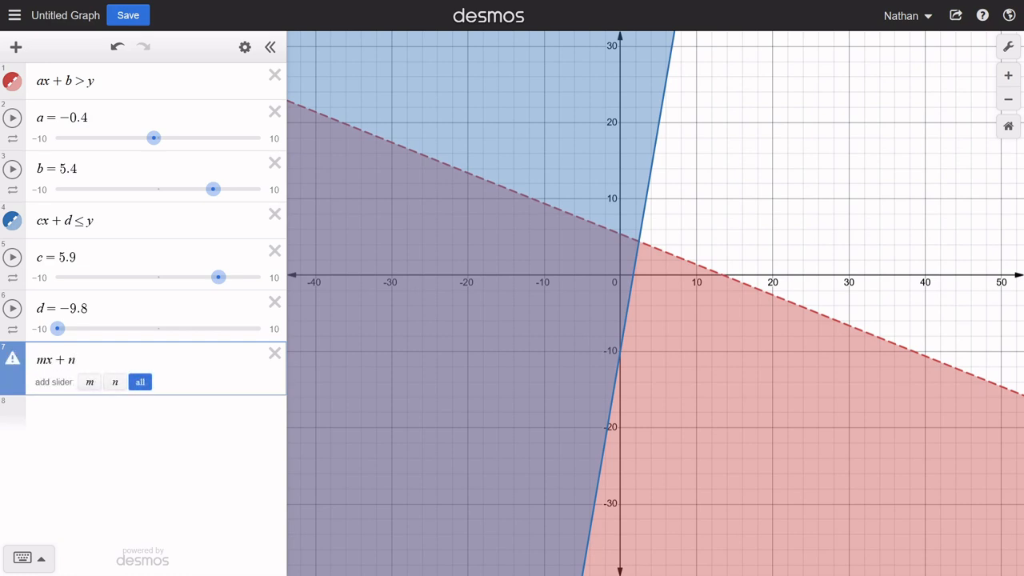
text(>)
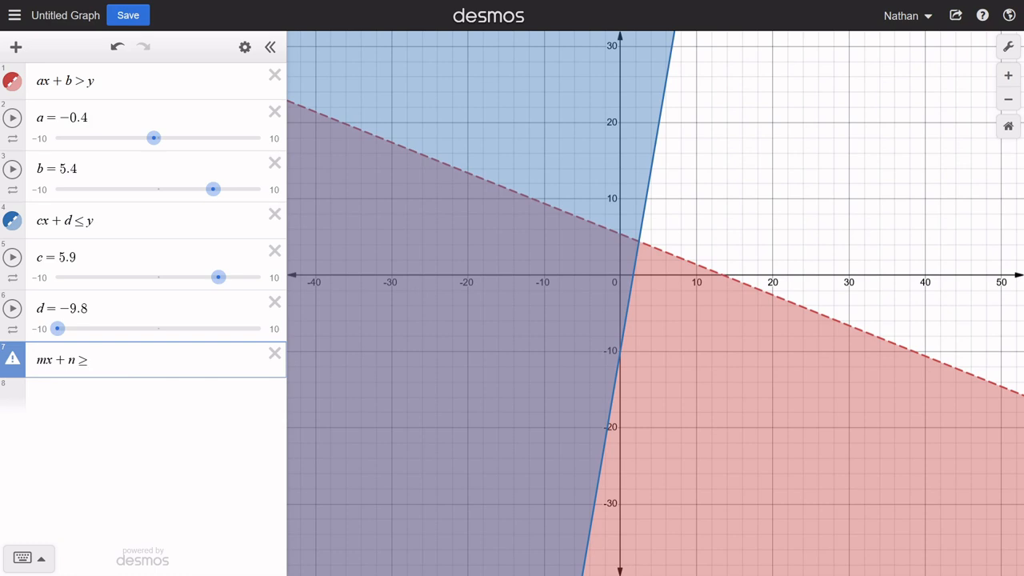
text(y)
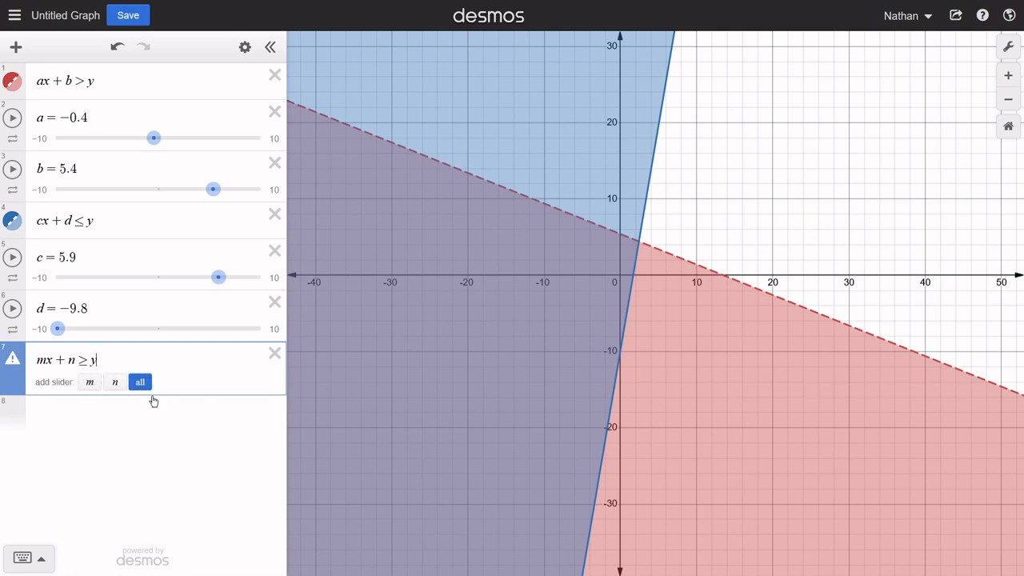
click(147, 384)
drag(164, 416, 261, 437)
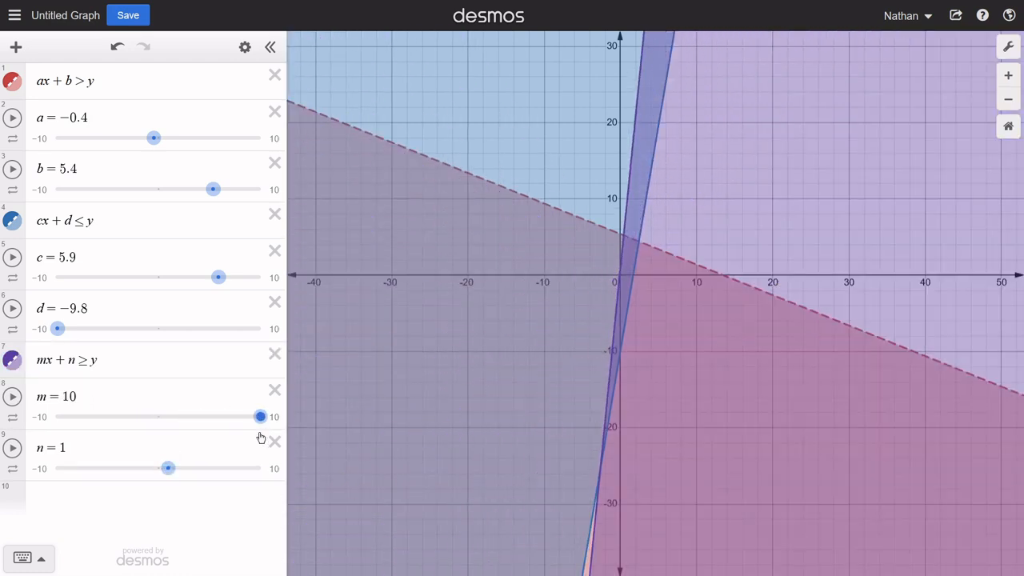
drag(168, 468, 275, 472)
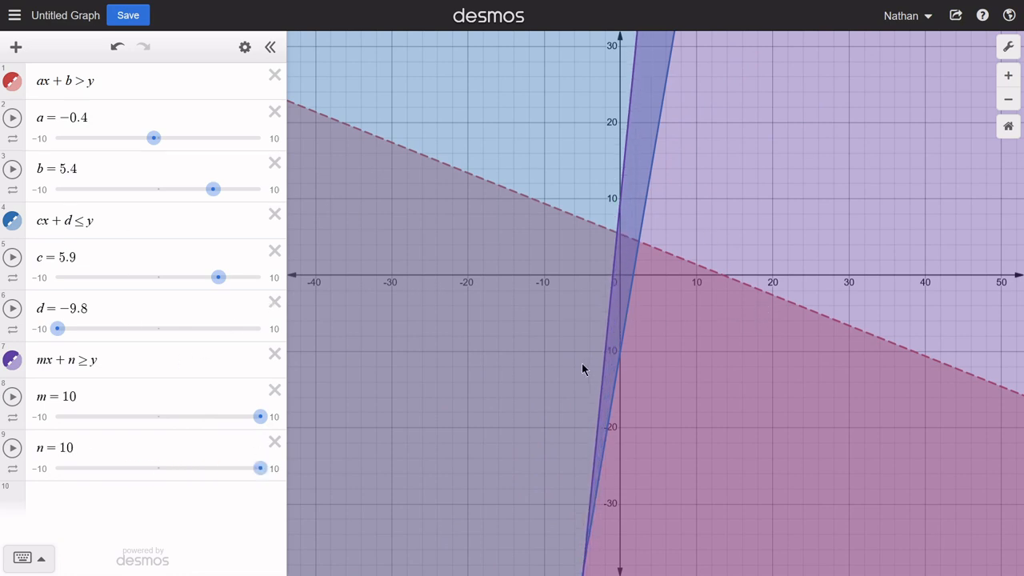
- Hide the ax + b > y graph and inspect where cx + d ≤ y and mx + n ≥ y overlap
drag(582, 363, 544, 275)
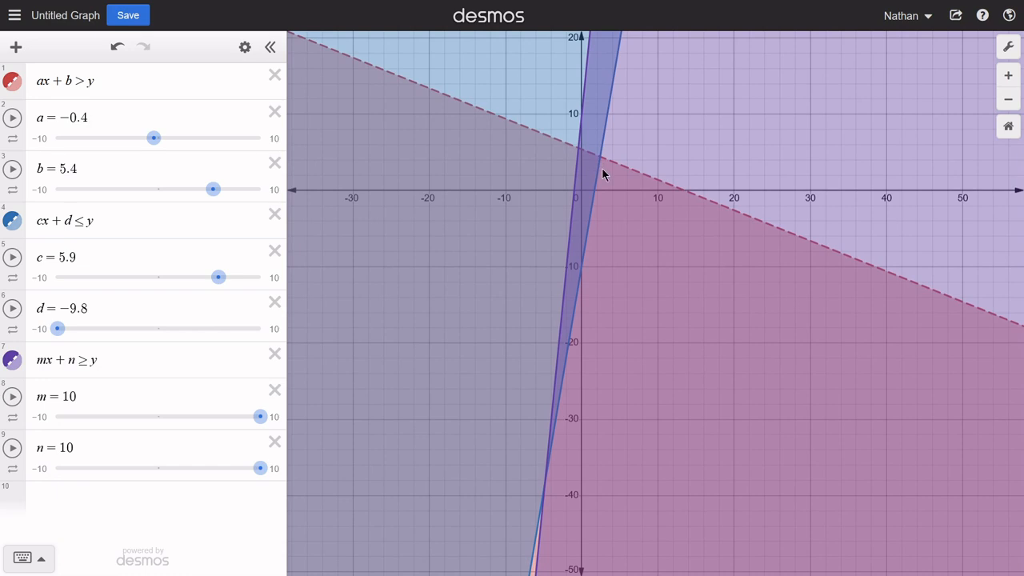
click(12, 221)
click(14, 83)
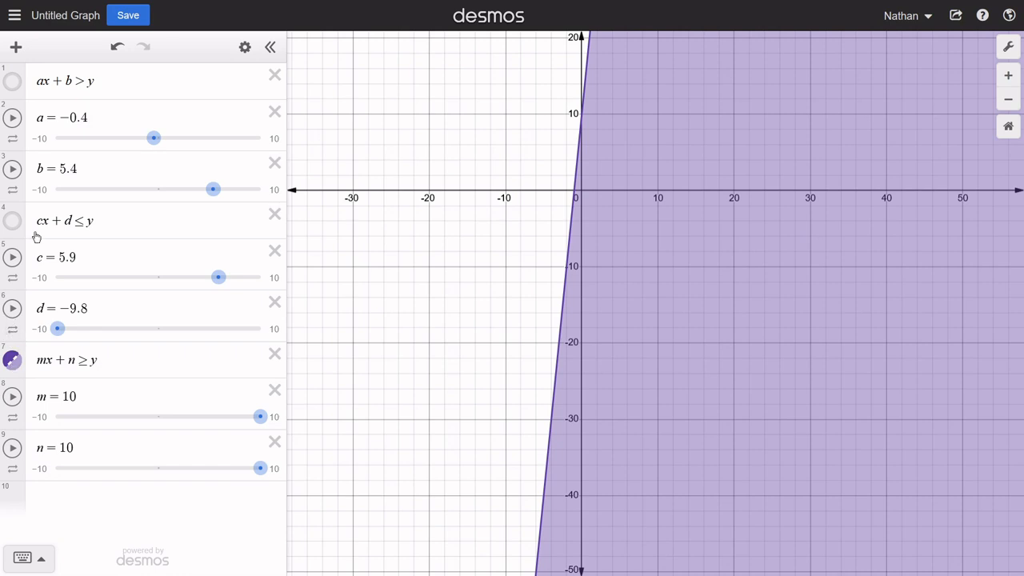
click(13, 223)
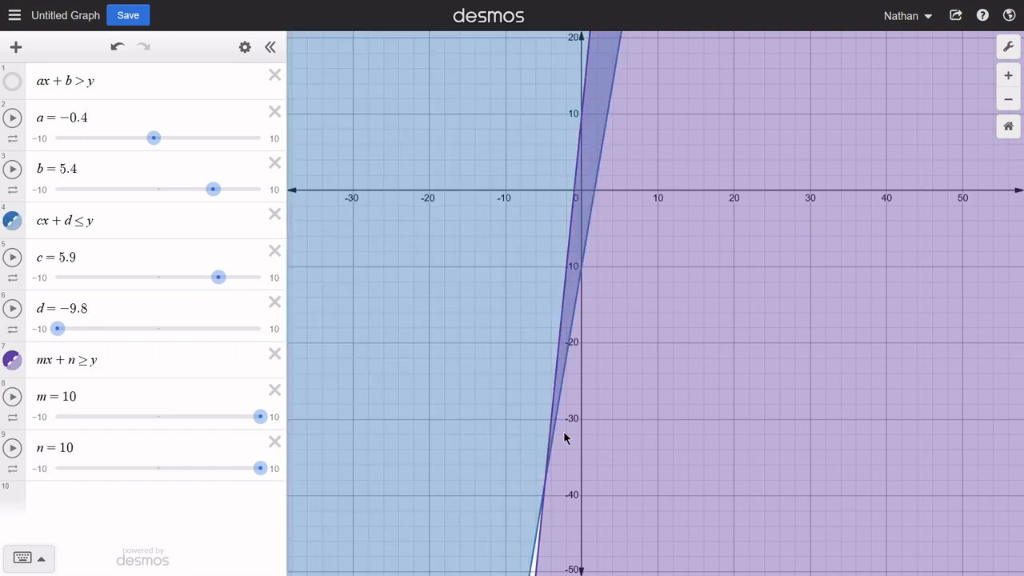
click(602, 93)
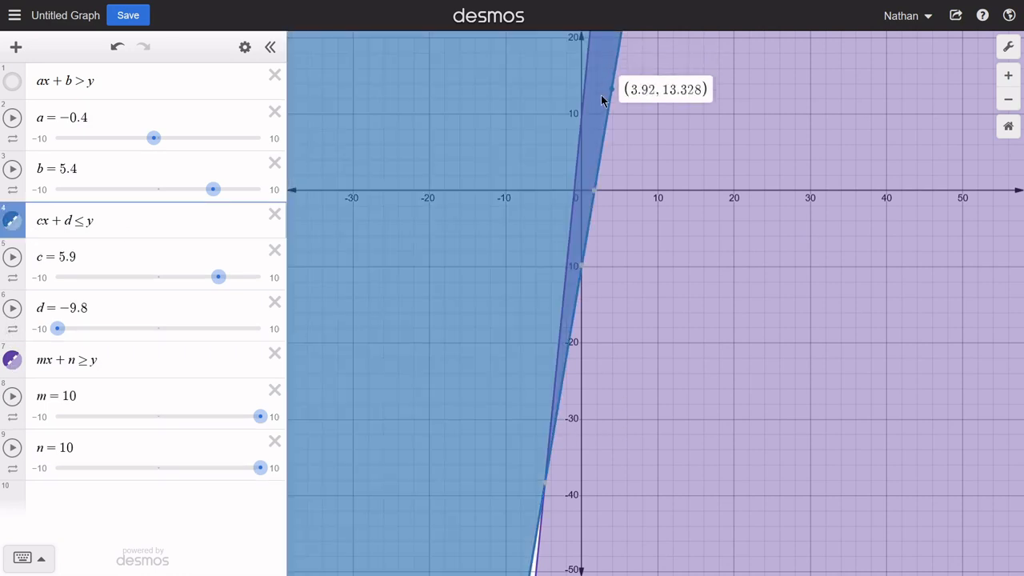
- Show the ax + b > y graph again and set the cx + d ≤ y sliders to c = 0.9 and d = −10
drag(647, 123, 544, 387)
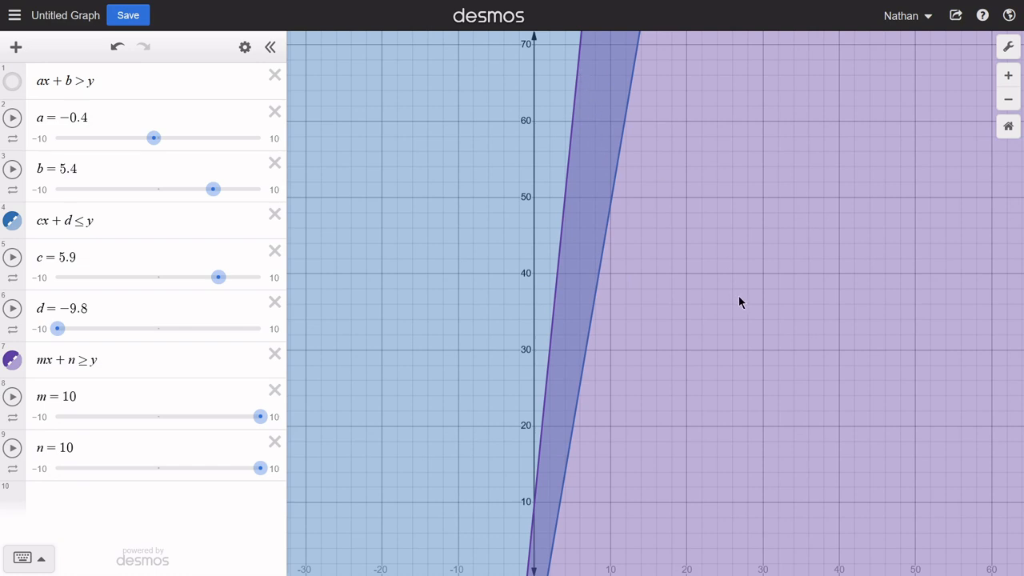
drag(738, 302, 669, 153)
click(16, 84)
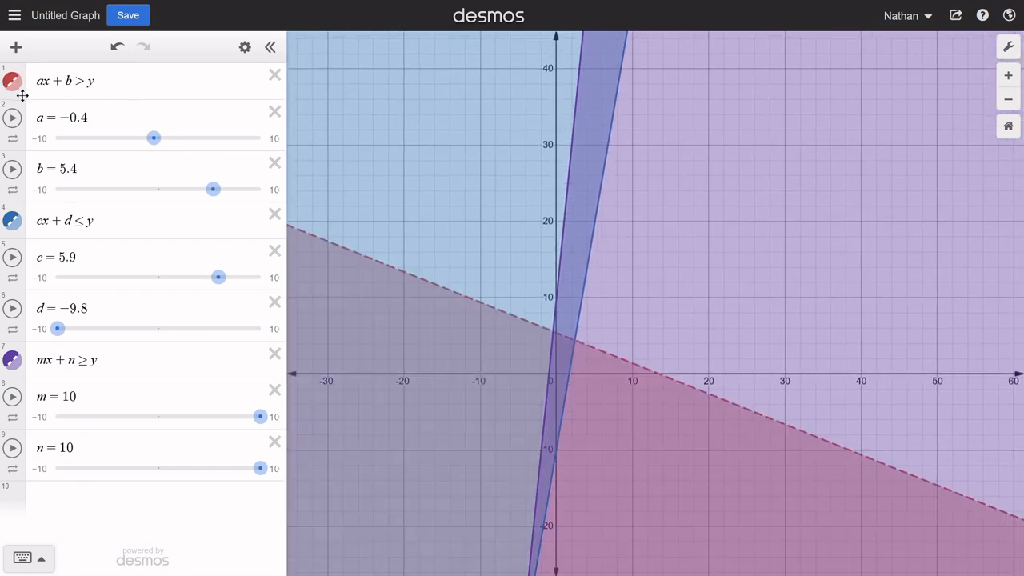
drag(723, 372, 733, 162)
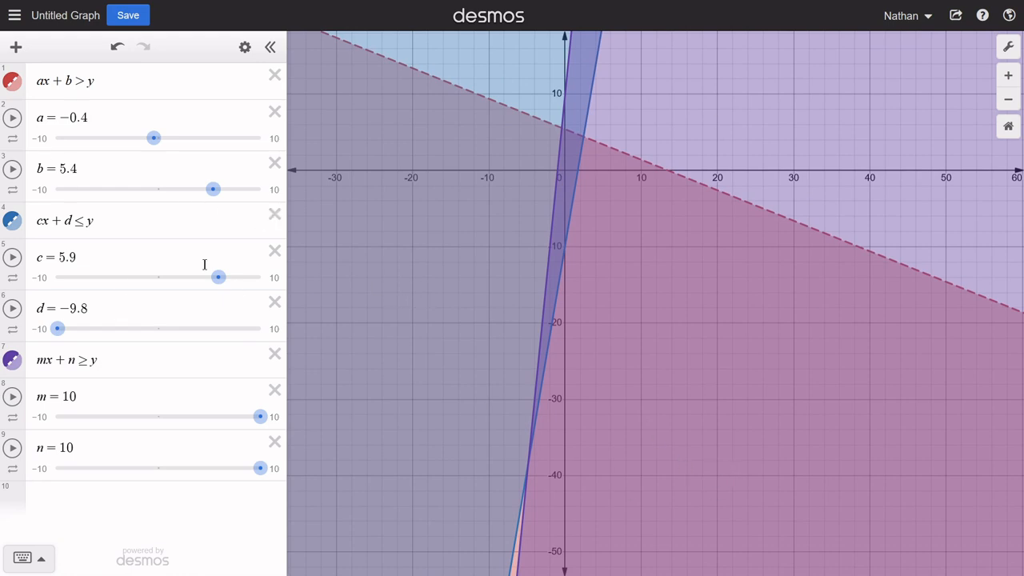
mouse_move(59, 328)
mouse_down()
mouse_move(86, 332)
mouse_move(55, 330)
mouse_up()
drag(216, 280, 167, 281)
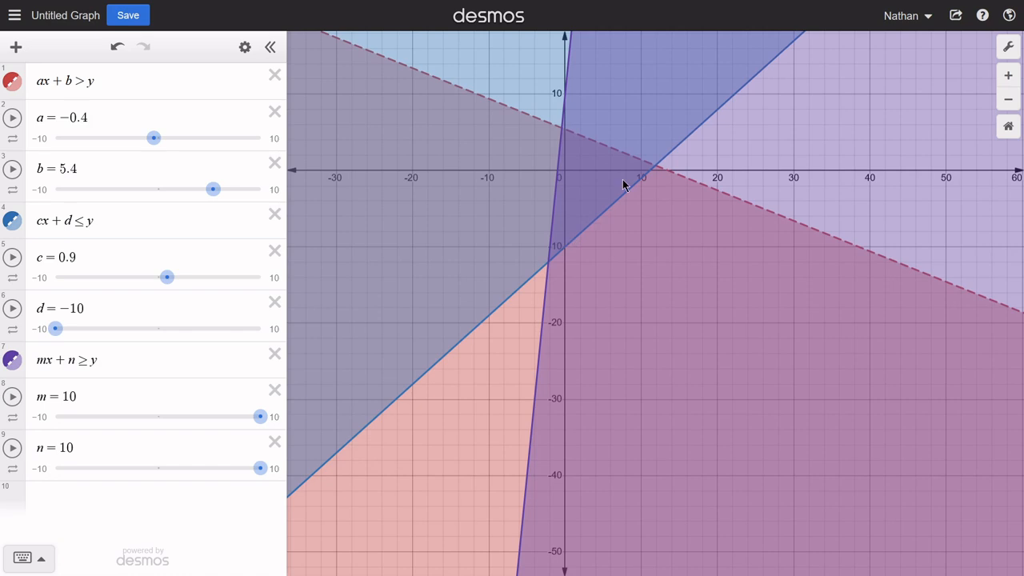
- Add a fourth inequality ux + v < y with sliders for u and v
click(108, 494)
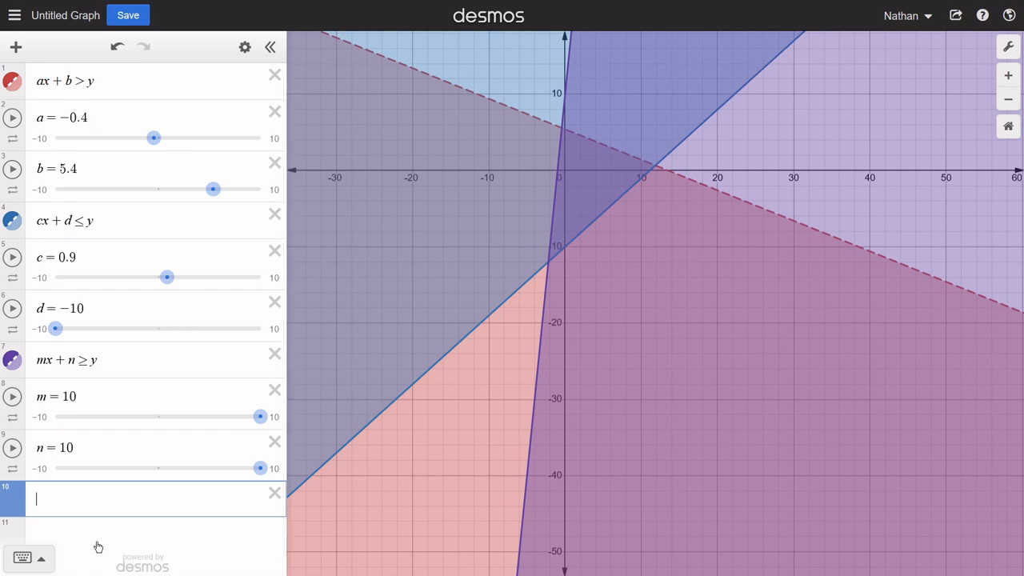
text(ux + v )
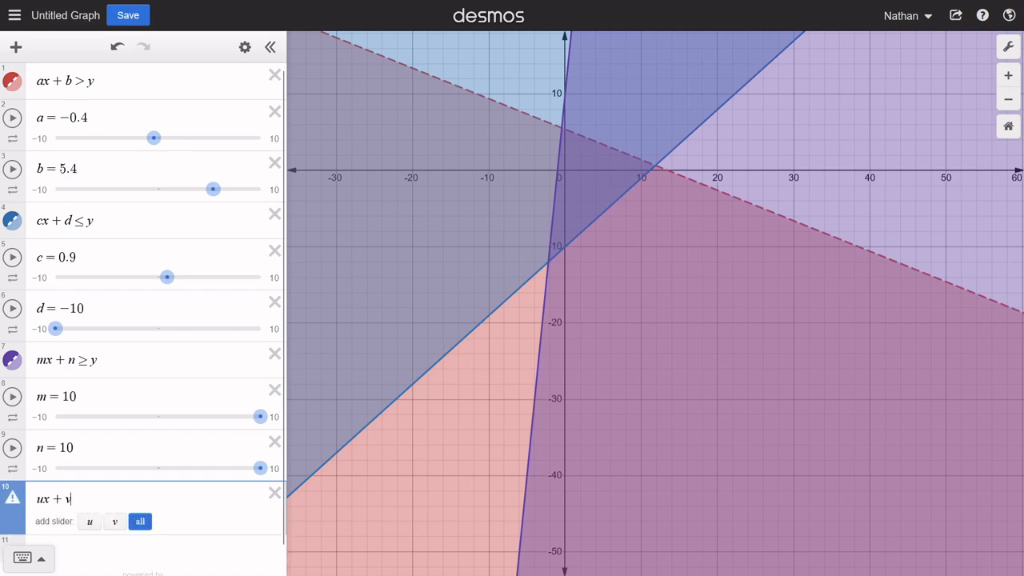
text(>)
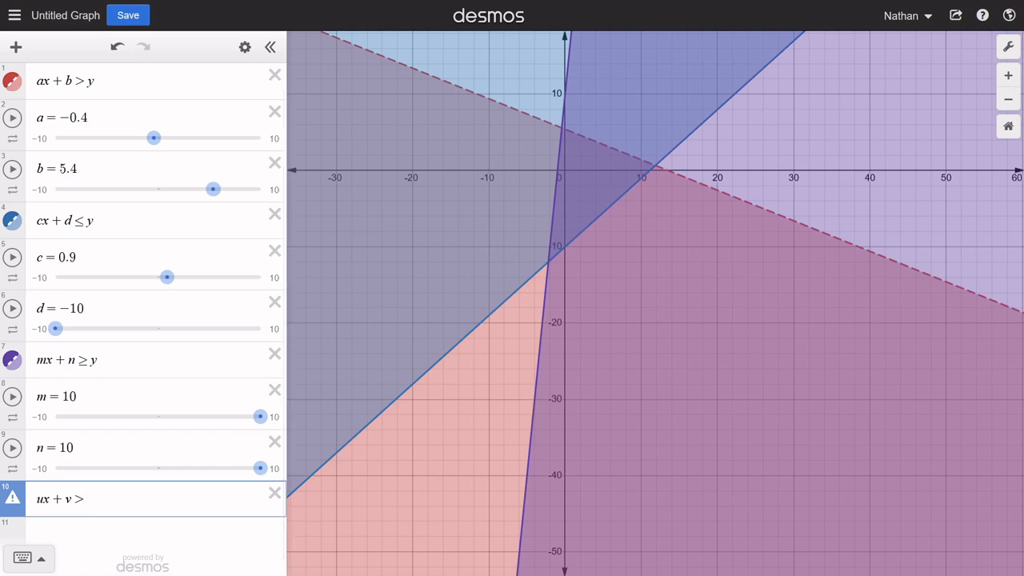
key(BackSpace)
text(< )
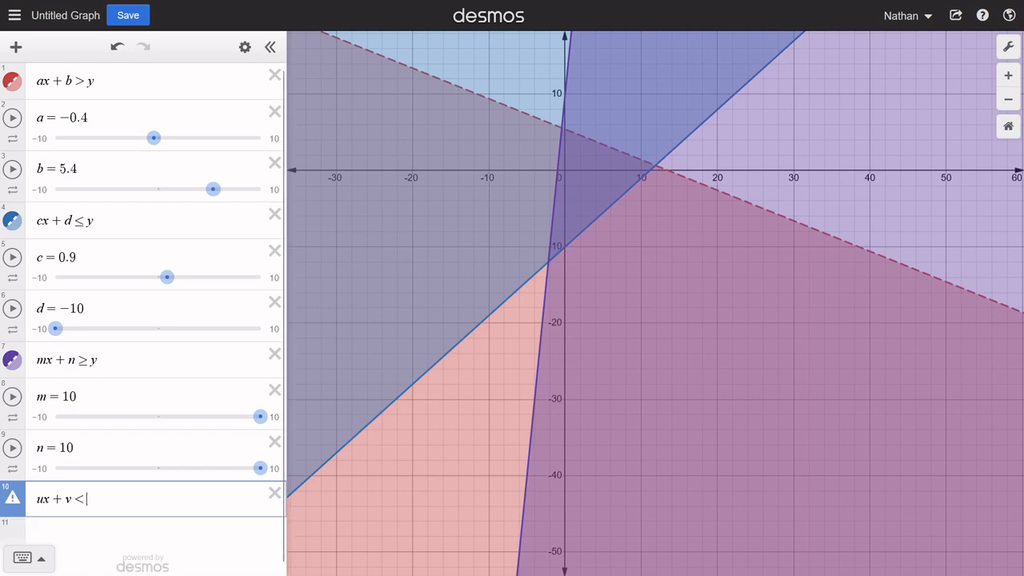
text(y)
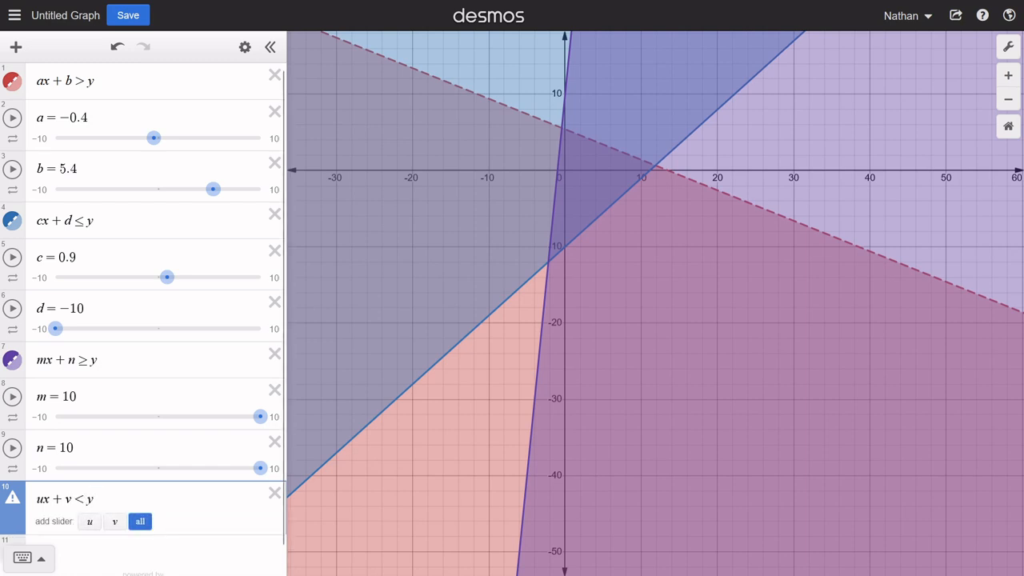
click(152, 521)
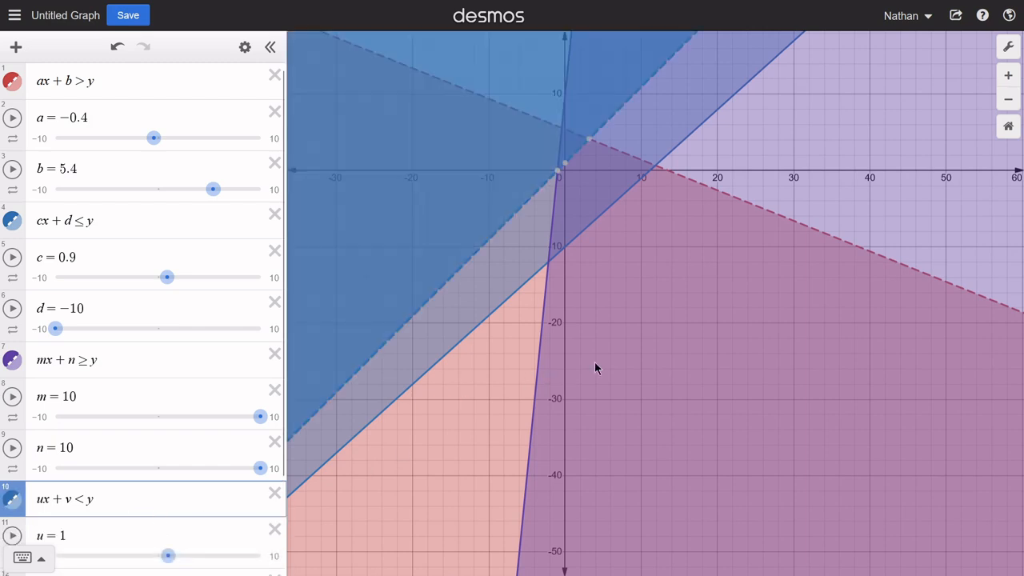
- Examine the region of the graph where the shading of all four inequalities overlaps
drag(595, 362, 597, 377)
scroll(622, 228, up, 2)
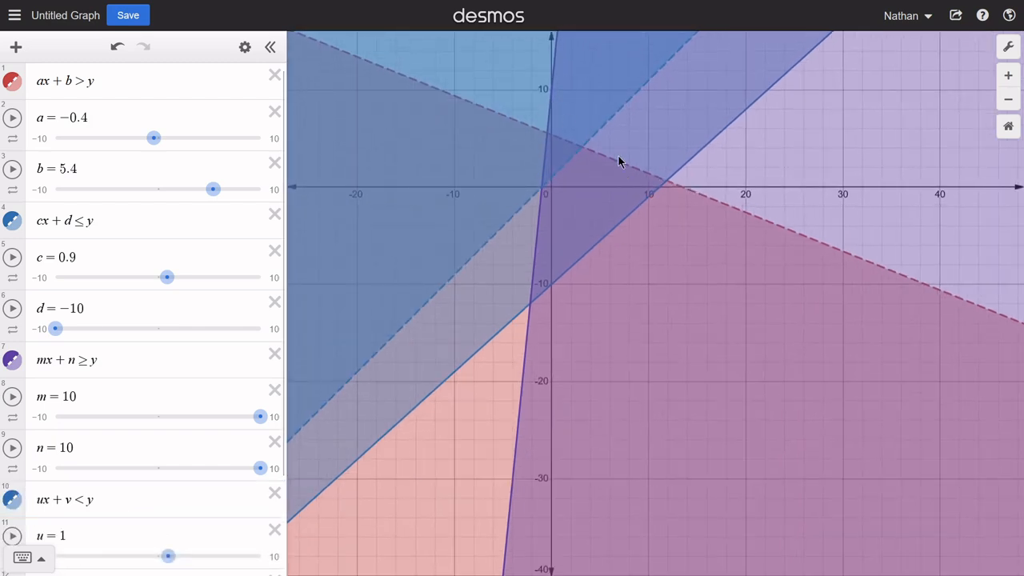
click(588, 148)
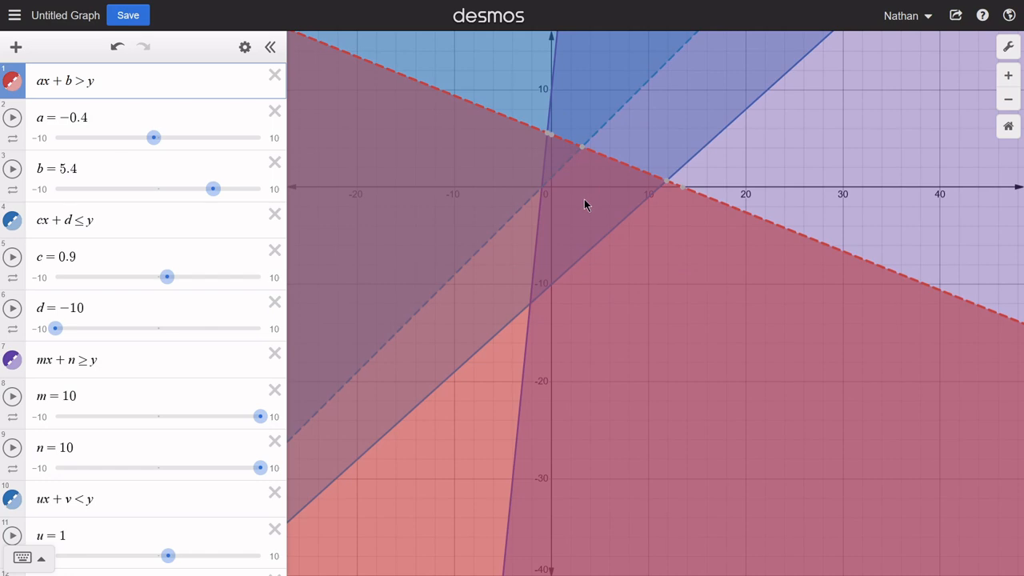
drag(592, 180, 589, 293)
scroll(559, 273, up, 6)
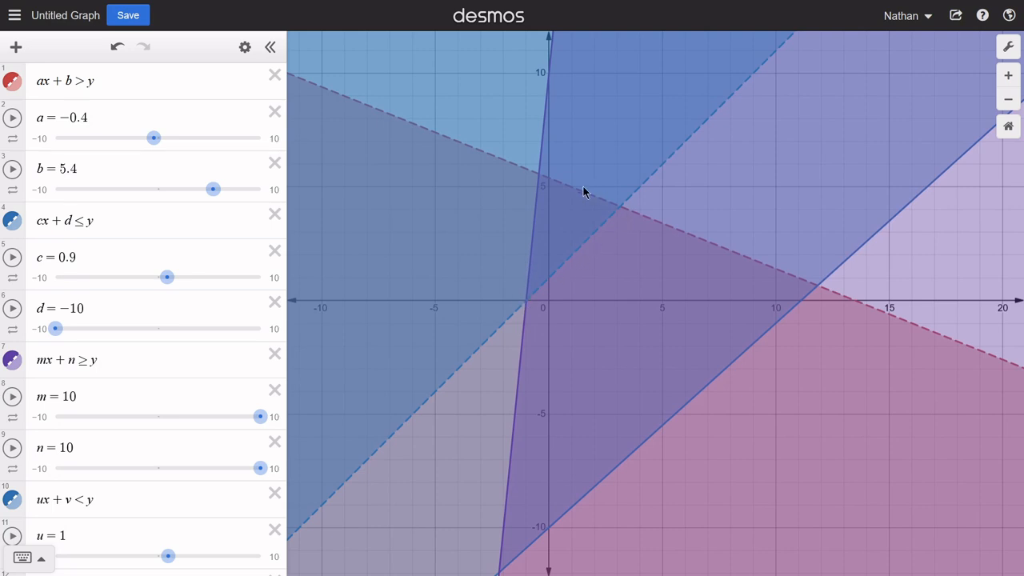
scroll(144, 441, down, 1)
scroll(145, 442, down, 2)
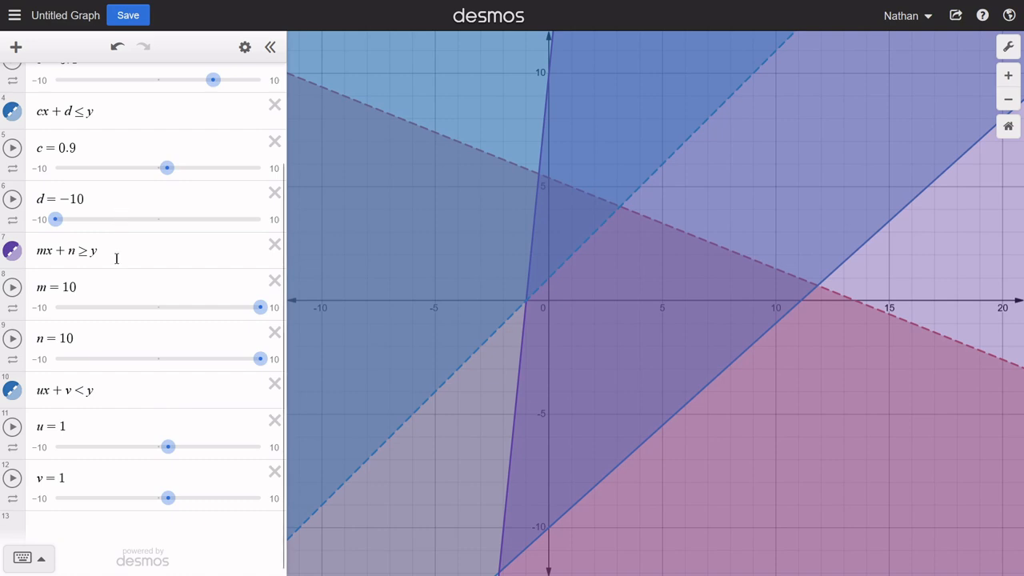
scroll(117, 257, up, 2)
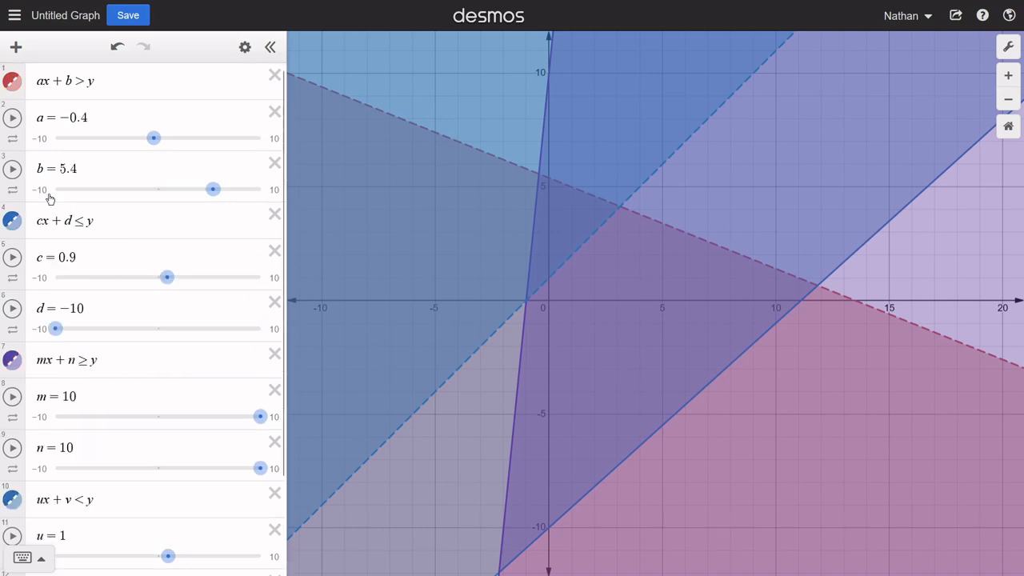
- Delete the inequalities mx + n ≥ y and ux + v < y together with the sliders m, n, u and v
click(274, 355)
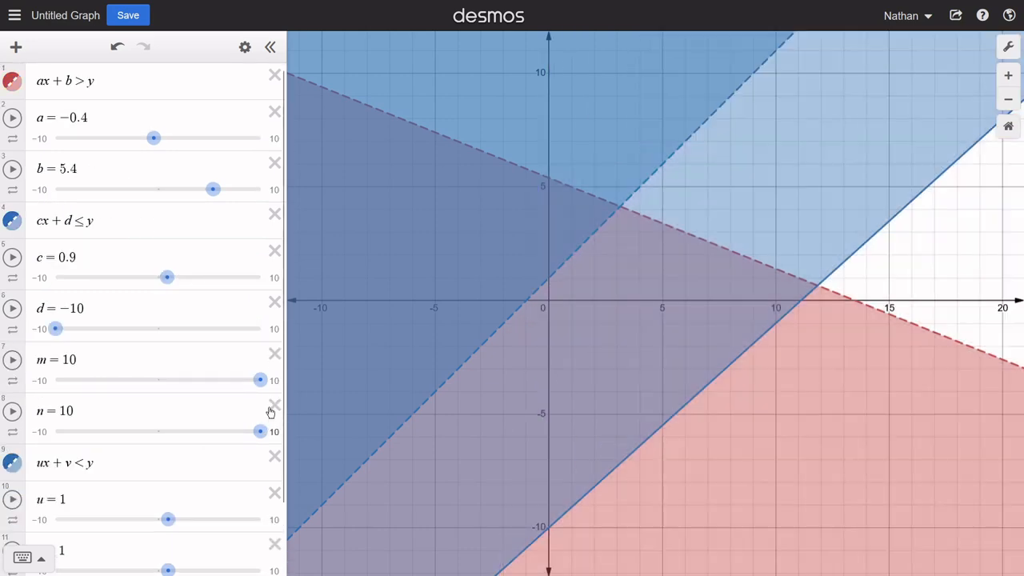
click(273, 364)
click(273, 364)
click(273, 364)
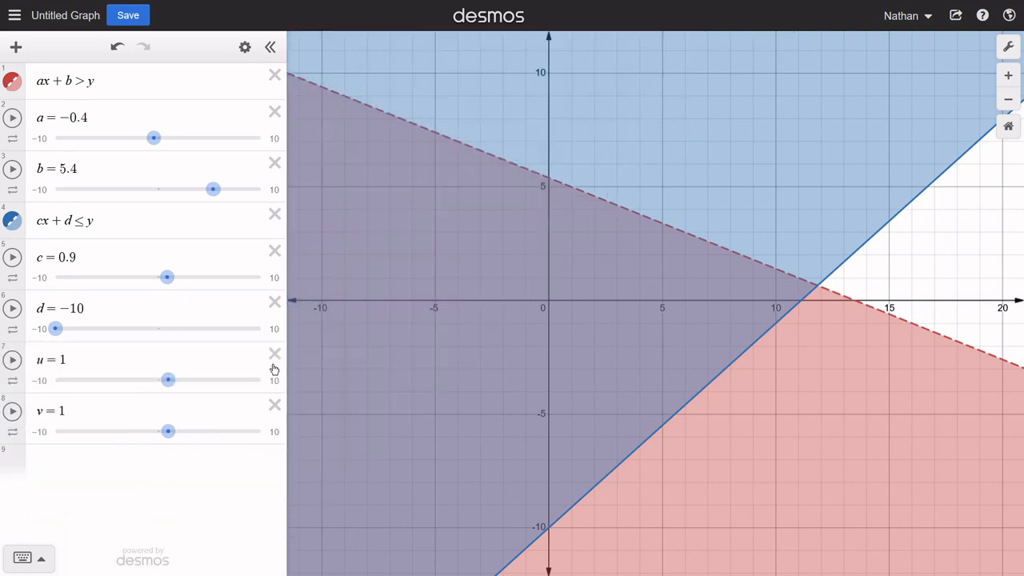
click(272, 364)
click(273, 367)
- Add the inequalities x ≥ 0 and y ≥ 0 as two new expressions
click(52, 373)
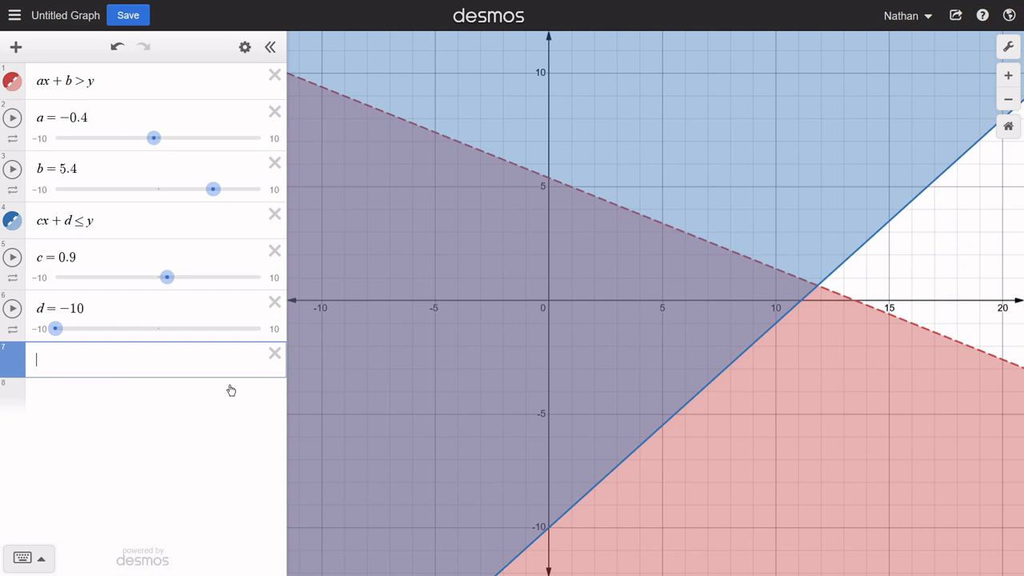
text(x)
text(>)
text(=0)
key(Return)
text(y)
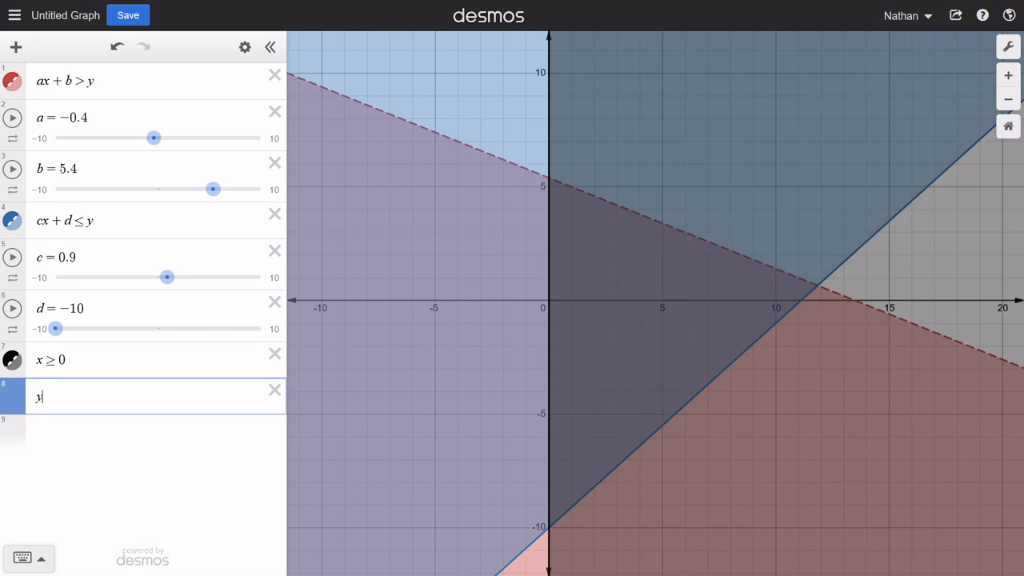
text(>=0)
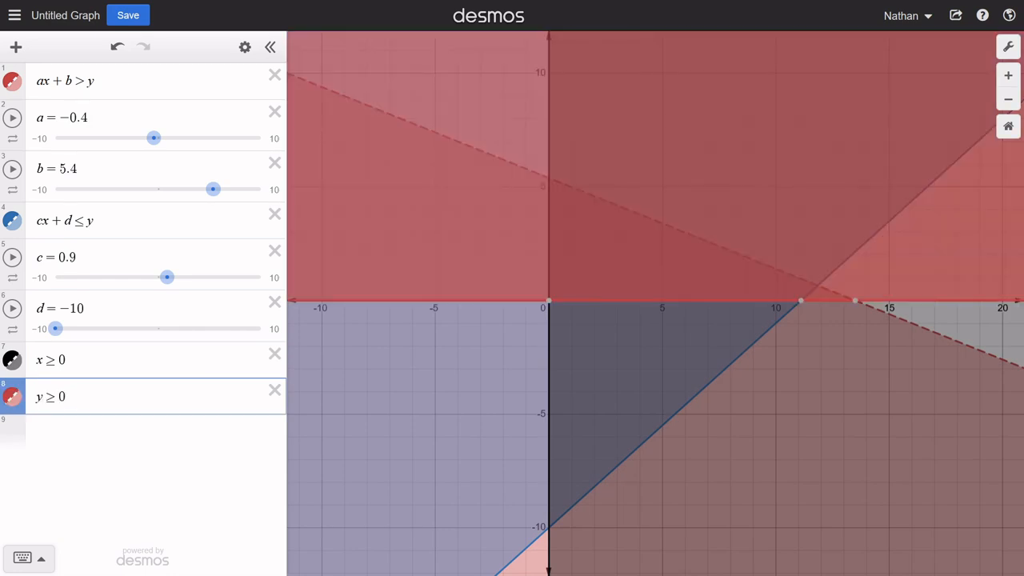
- Hide the x ≥ 0 and y ≥ 0 graphs and inspect the remaining overlap in the first quadrant
drag(773, 158, 449, 382)
click(12, 396)
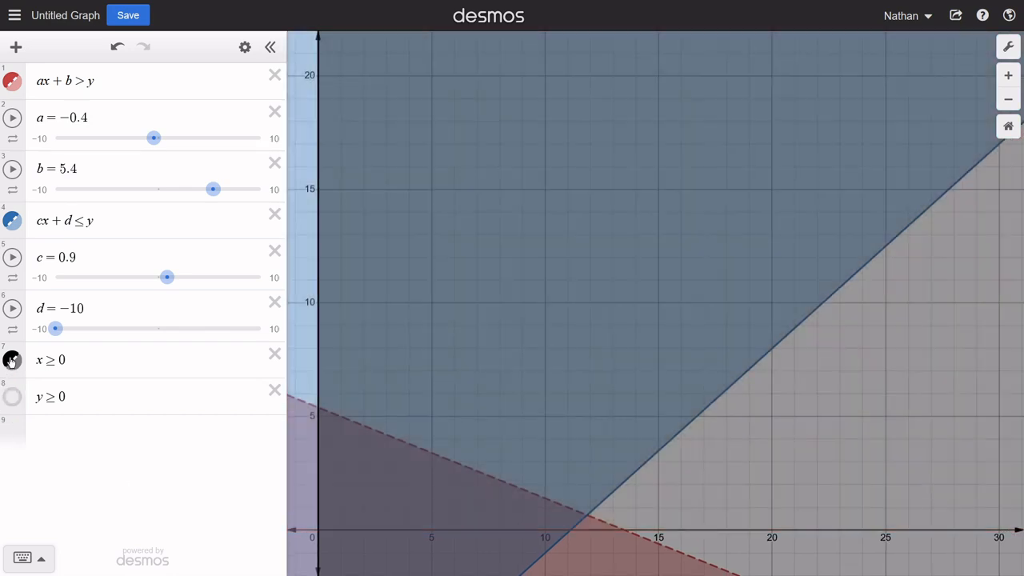
click(12, 360)
drag(570, 330, 557, 359)
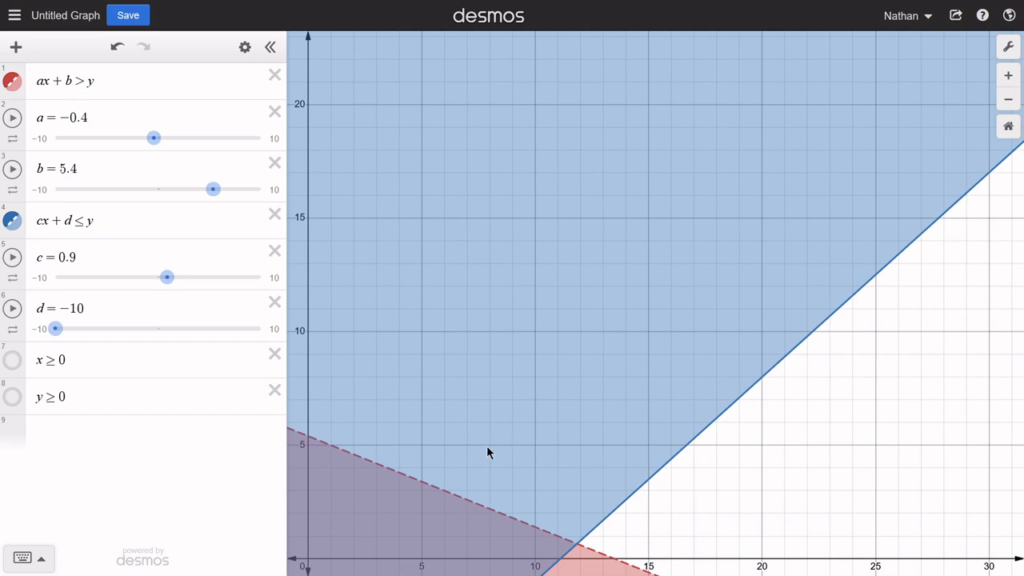
drag(306, 463, 365, 281)
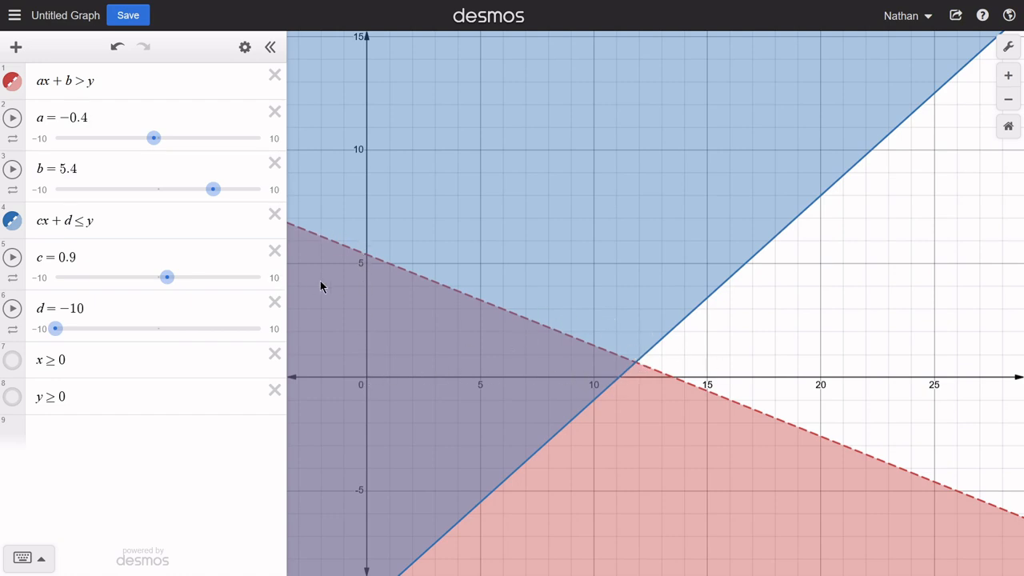
scroll(422, 372, up, 5)
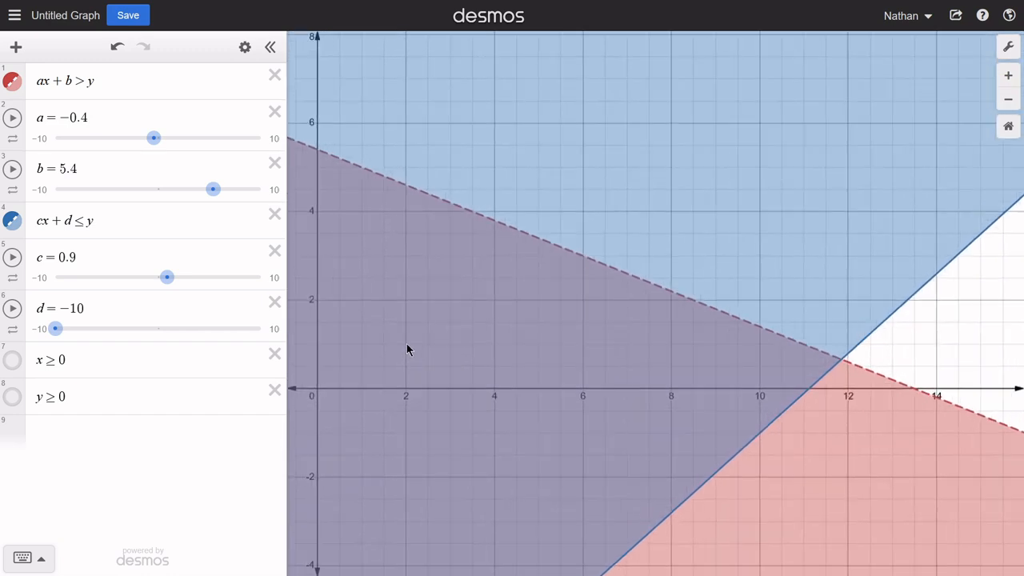
- Add the inequality mx + n < 0 with sliders for m and n
click(89, 435)
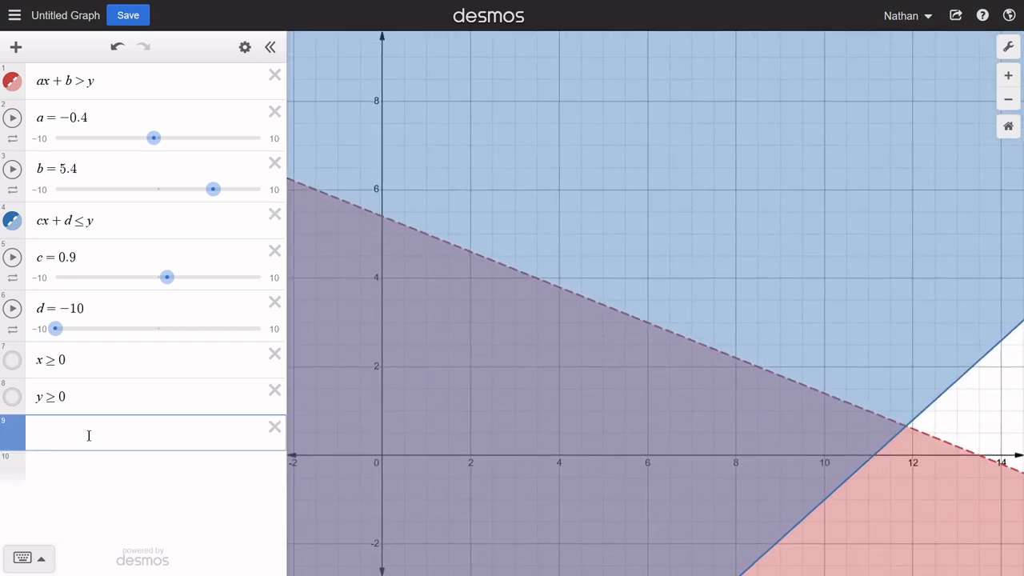
text(mx+n)
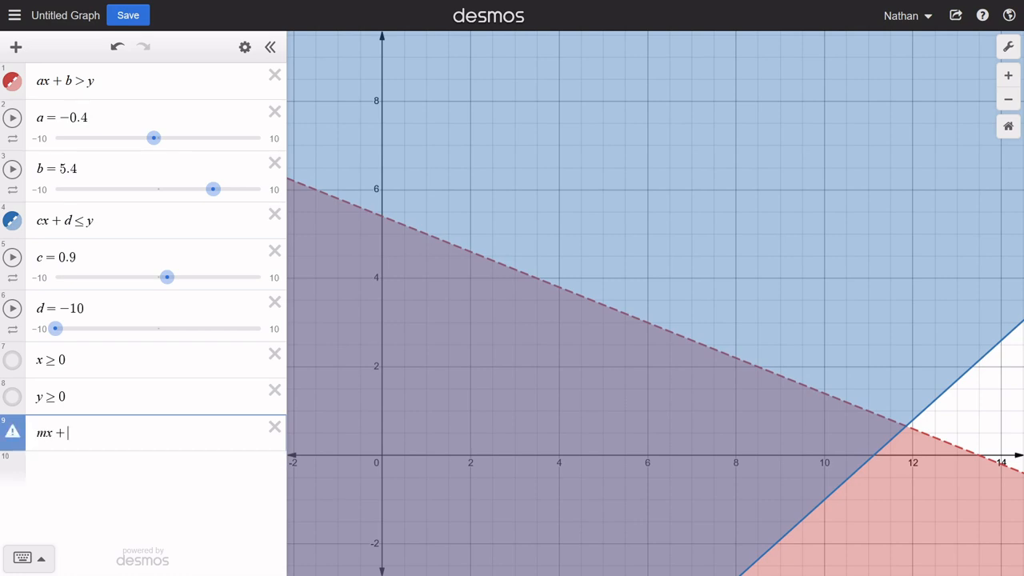
text(<0)
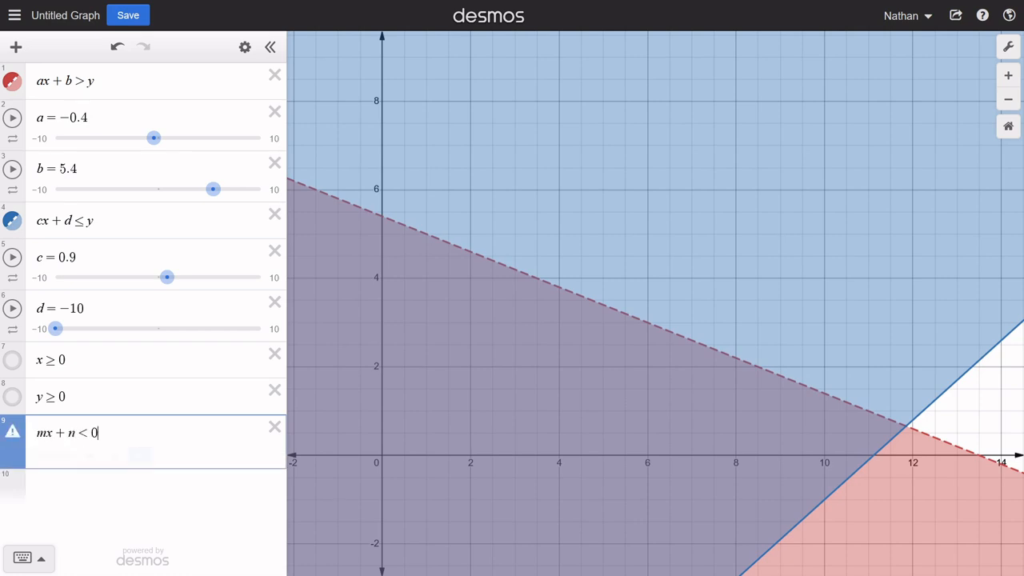
click(140, 456)
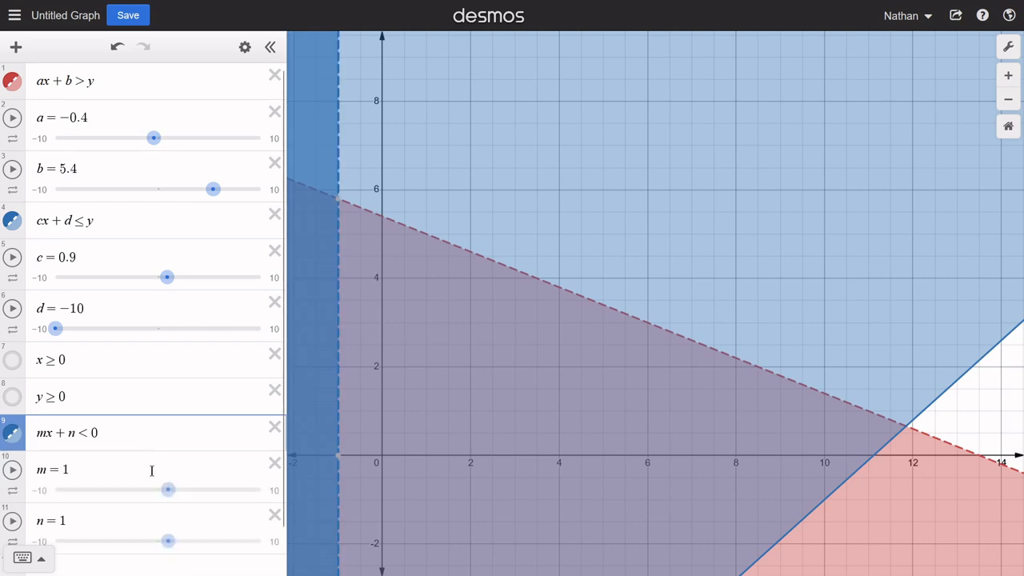
- Shift the vertical boundary of mx + n < 0 by setting n to −10 and trying m at 1.9 and 0.9
mouse_move(168, 541)
mouse_down()
mouse_move(194, 544)
mouse_move(69, 544)
mouse_up()
mouse_move(167, 453)
mouse_down()
mouse_move(194, 461)
mouse_move(140, 461)
mouse_move(177, 453)
mouse_up()
mouse_move(74, 504)
mouse_down()
mouse_move(109, 503)
mouse_move(56, 503)
mouse_up()
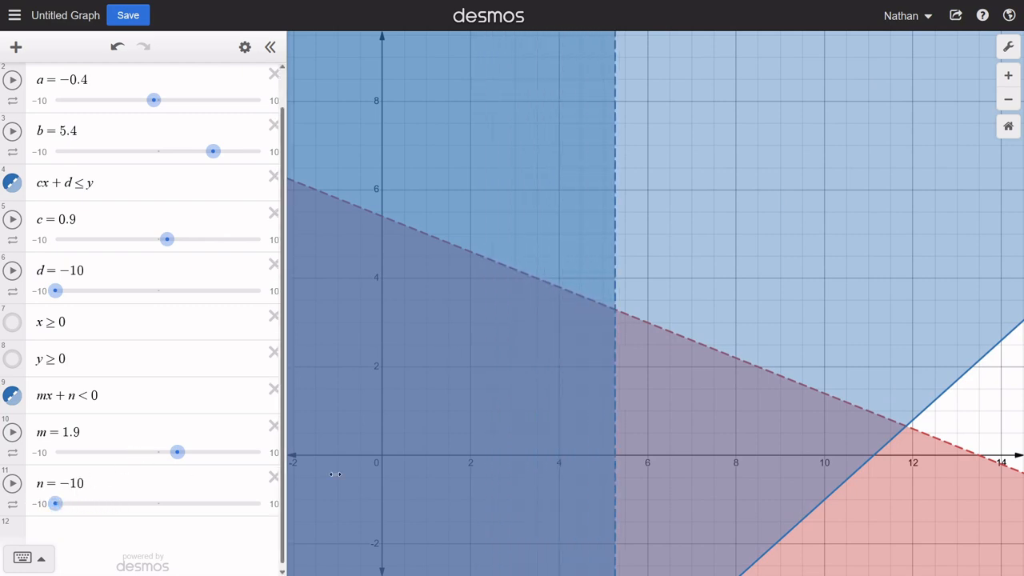
drag(611, 408, 622, 370)
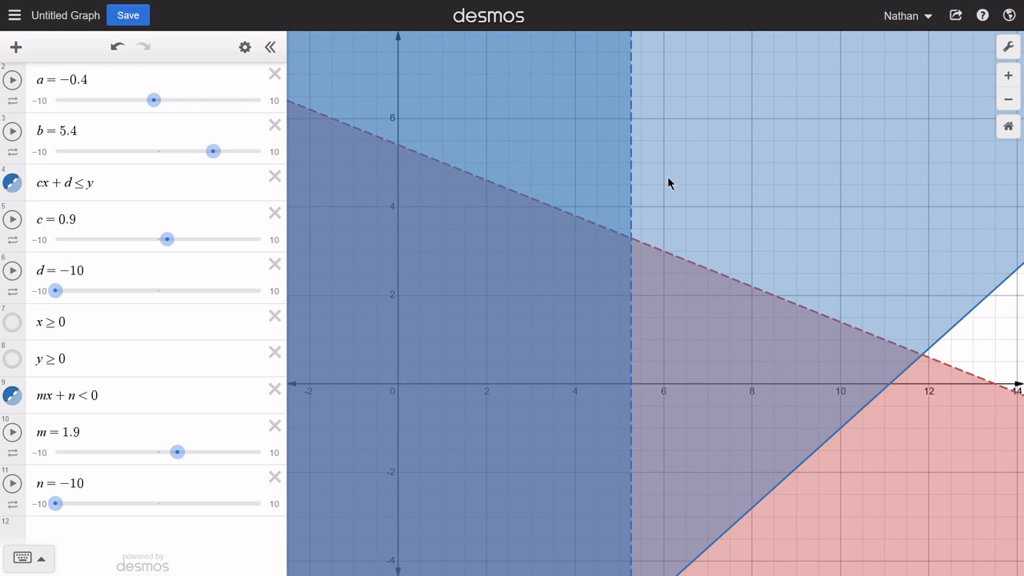
drag(177, 463, 166, 465)
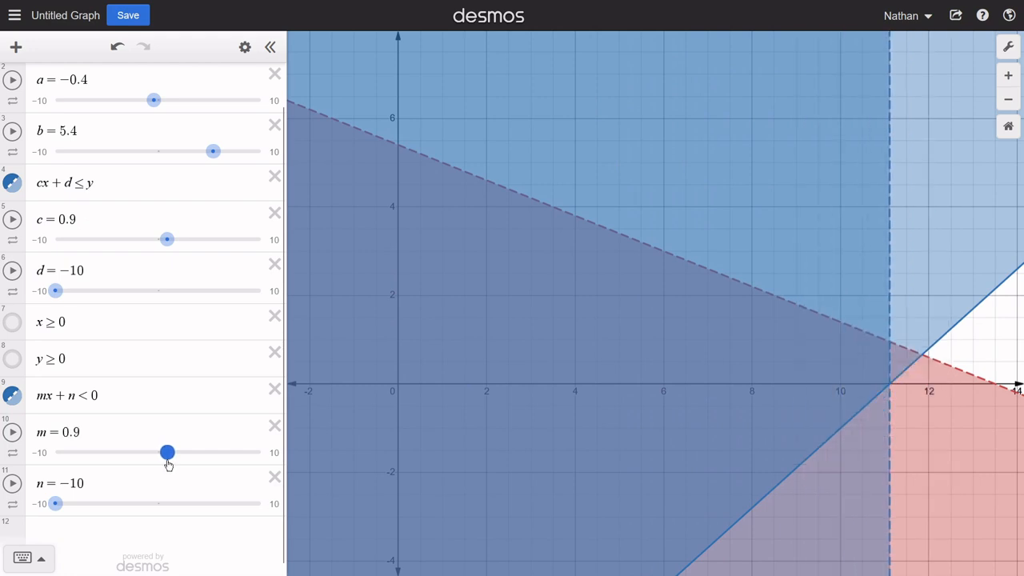
- Delete the inequality mx + n < 0 and its sliders m and n
click(275, 428)
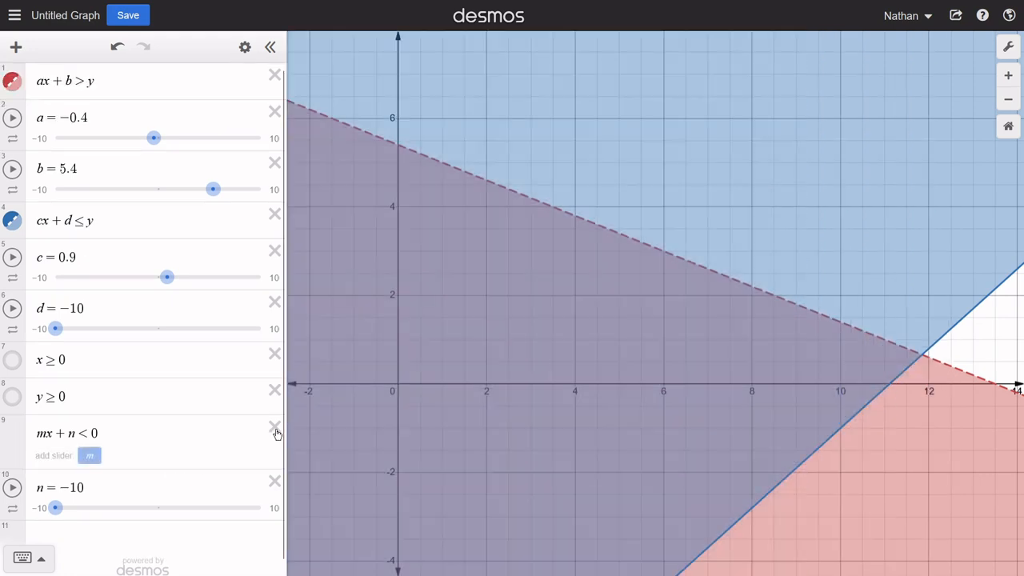
click(276, 428)
click(276, 428)
- Add the inequality x < 6 as a new expression
click(114, 439)
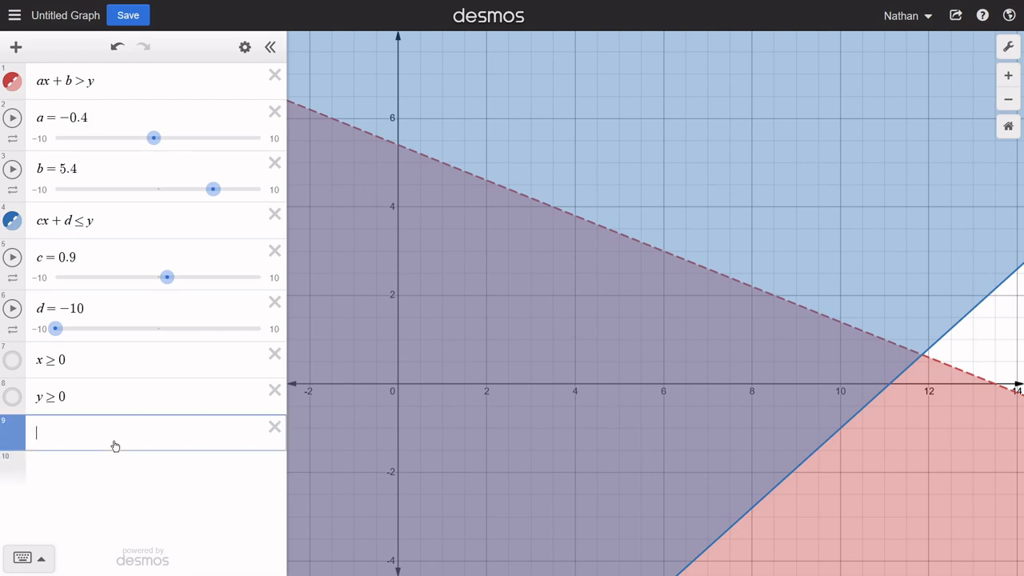
text(x < 6)
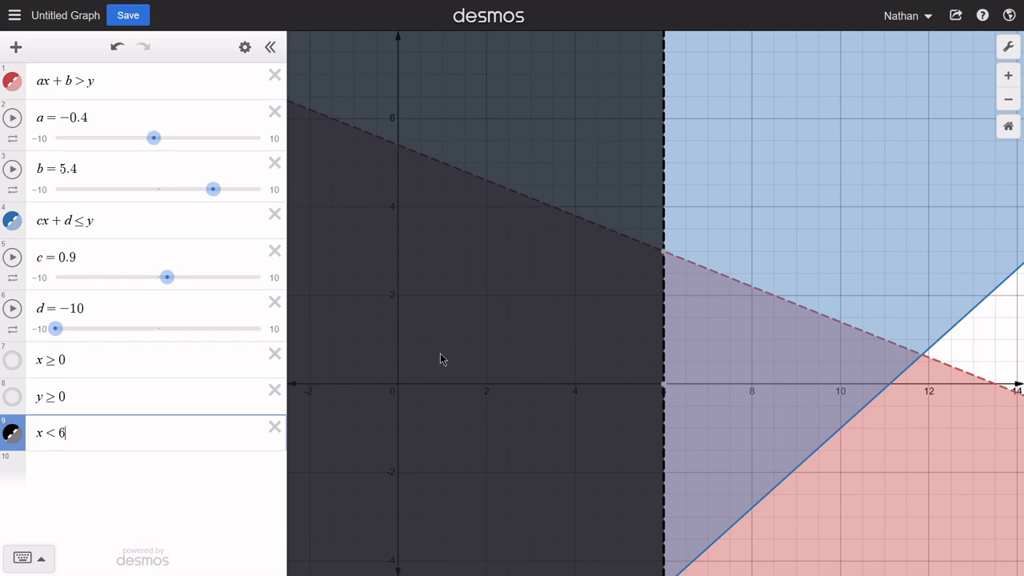
- Replace the hidden x ≥ 0 inequality with 0 ≤ x < 6, show its region, and hide the separate x < 6 inequality
drag(93, 361, 30, 367)
text(0<)
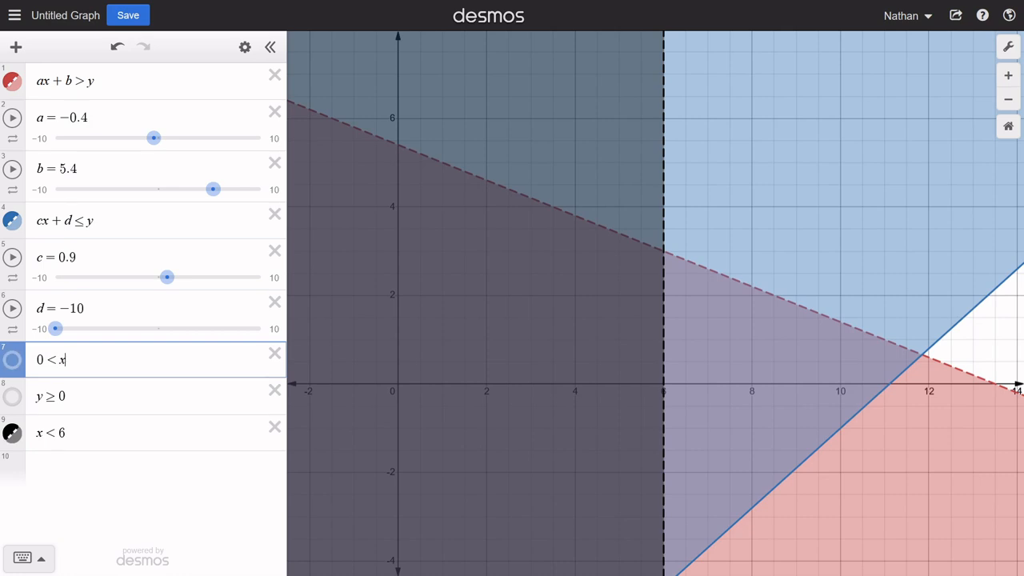
text(x<6)
click(12, 428)
click(12, 360)
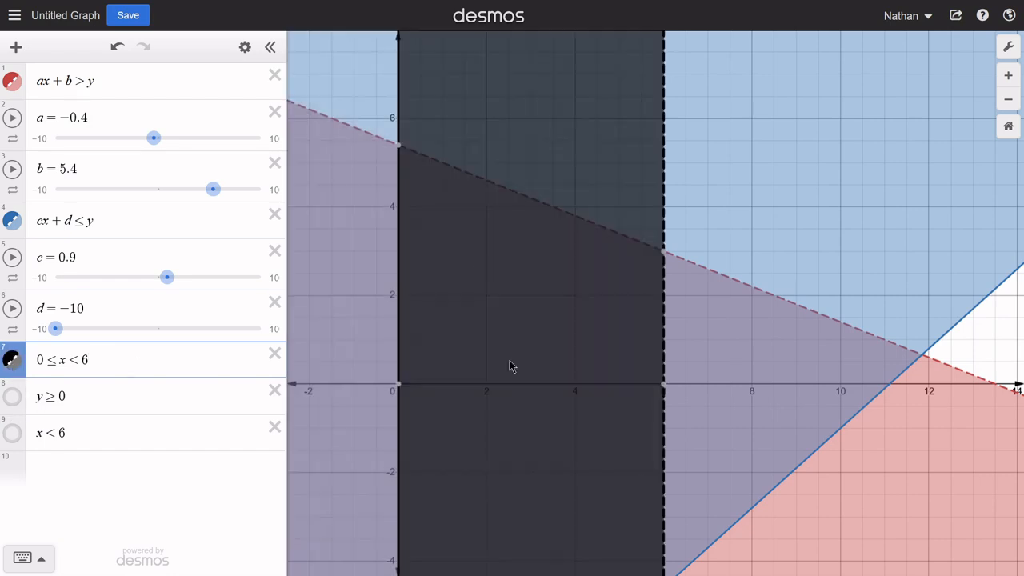
click(556, 370)
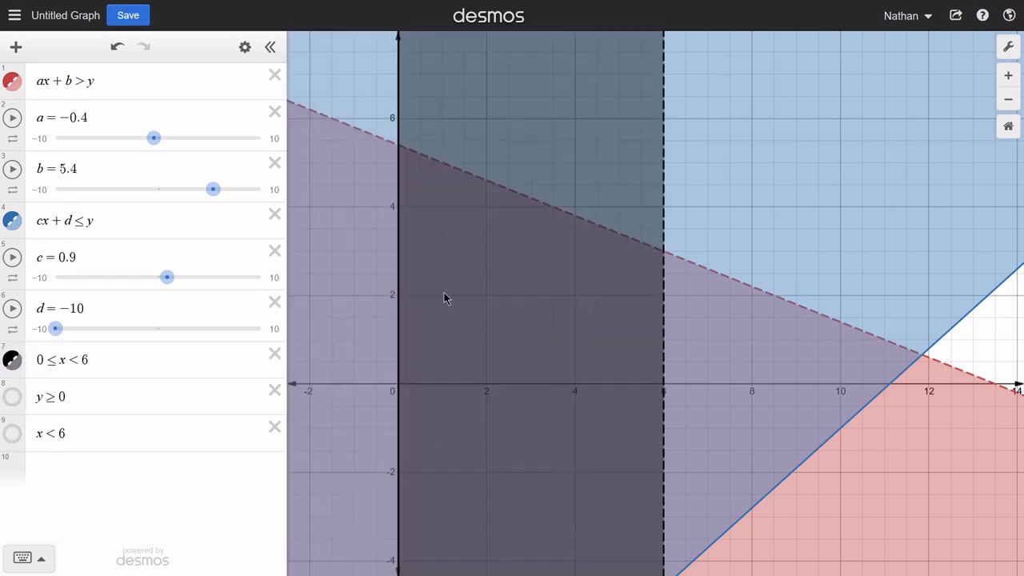
drag(400, 154, 426, 194)
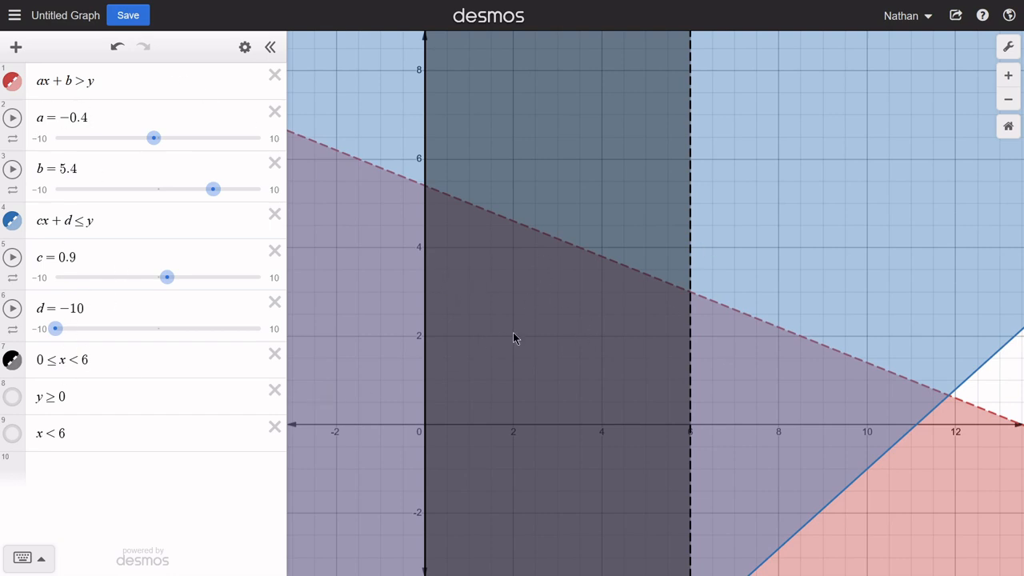
mouse_move(572, 344)
mouse_down()
mouse_move(551, 405)
mouse_move(529, 408)
mouse_up()
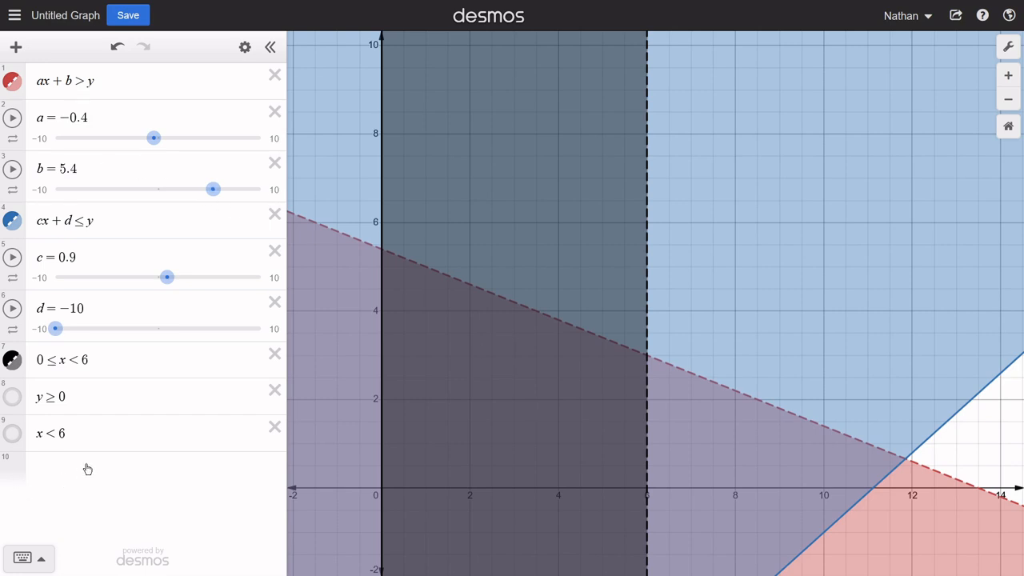
click(97, 464)
text(a)
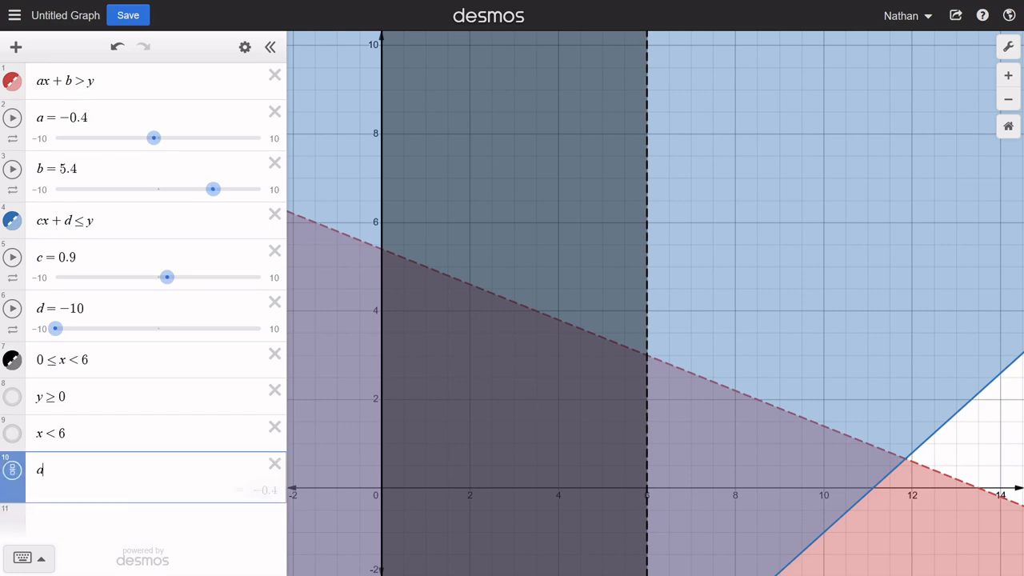
text(x + by + c)
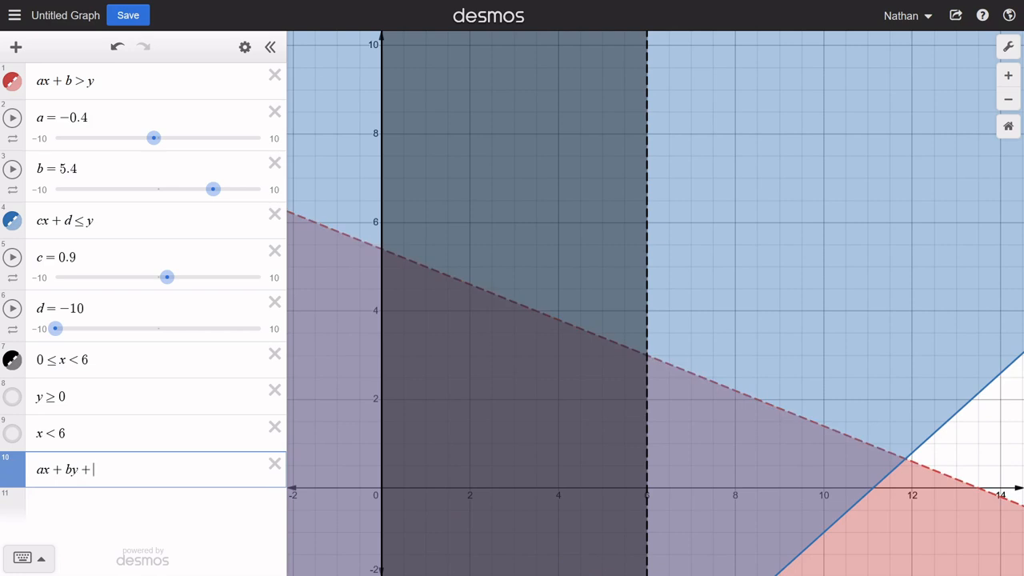
text(z +)
key(BackSpace)
key(BackSpace)
key(BackSpace)
key(BackSpace)
key(BackSpace)
key(BackSpace)
key(BackSpace)
key(BackSpace)
key(BackSpace)
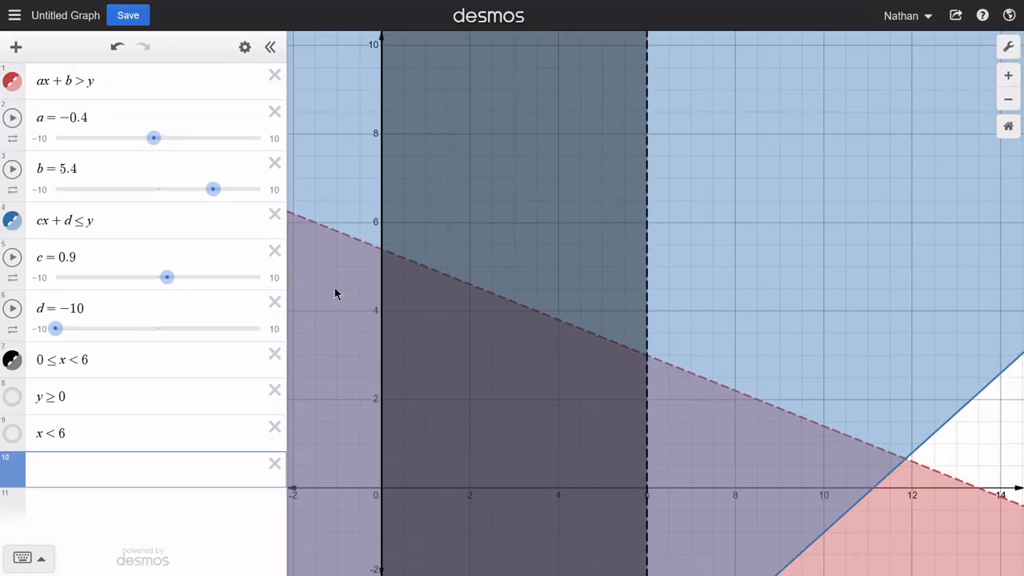
- Enter the objective function z = 3x + 2y in the empty expression below x < 6
drag(510, 393, 513, 354)
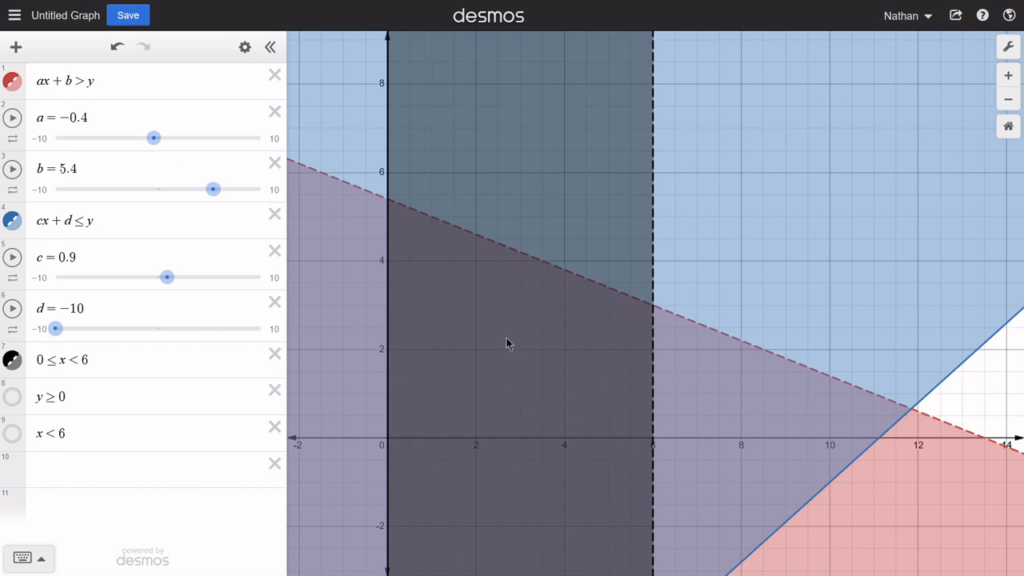
click(171, 474)
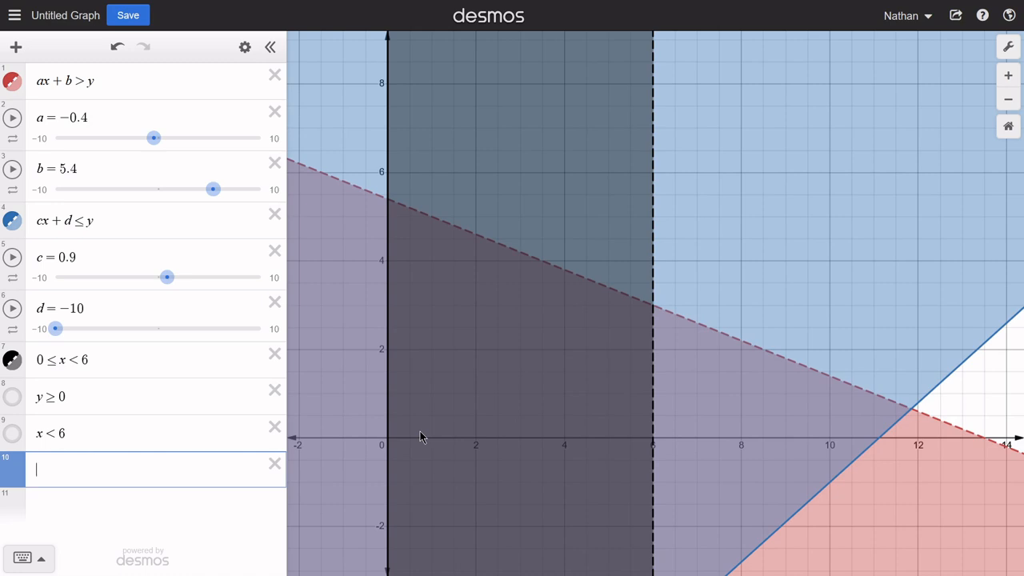
text(z=)
text(3x + 2y)
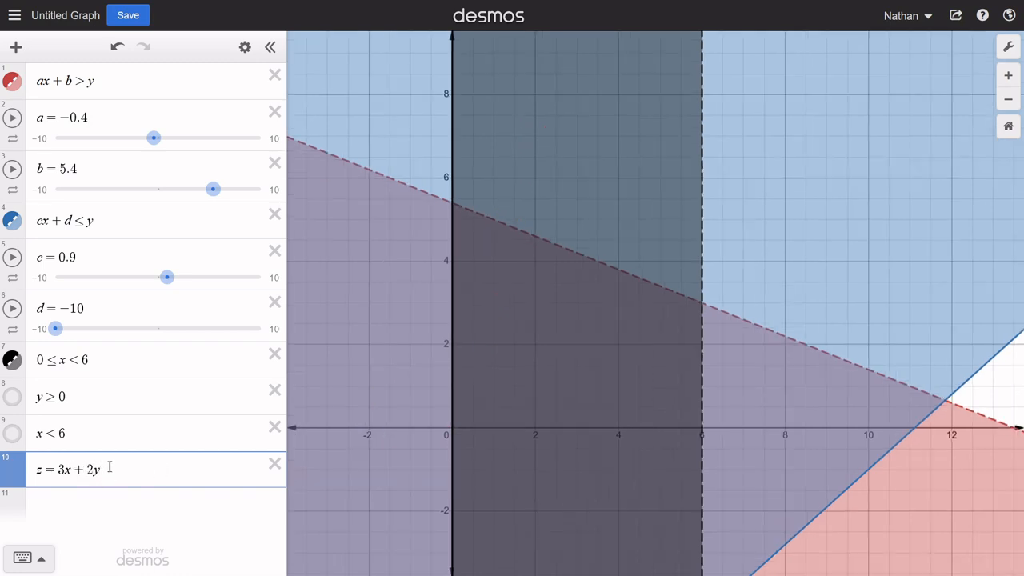
drag(111, 469, 35, 480)
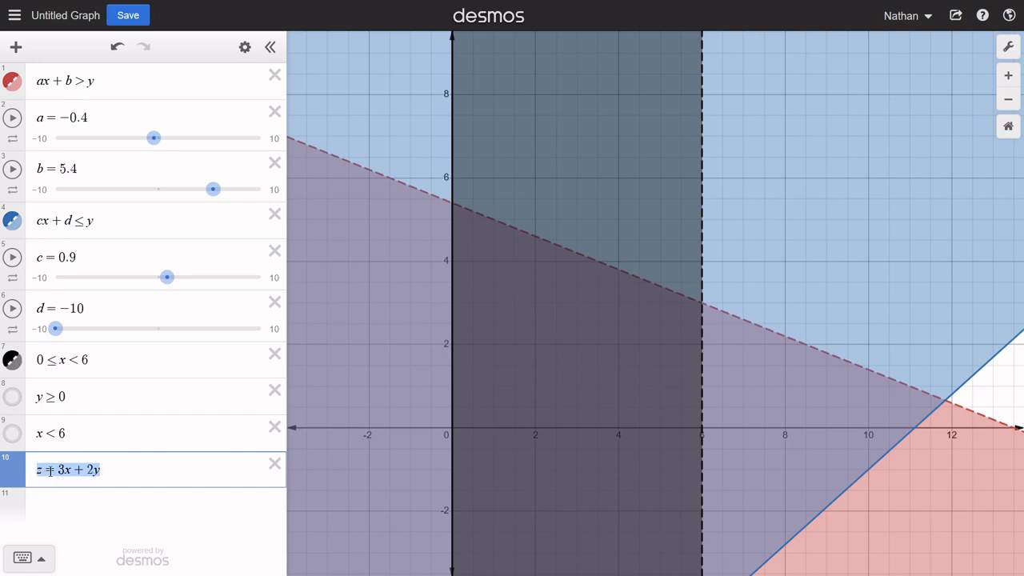
drag(106, 471, 58, 471)
click(128, 472)
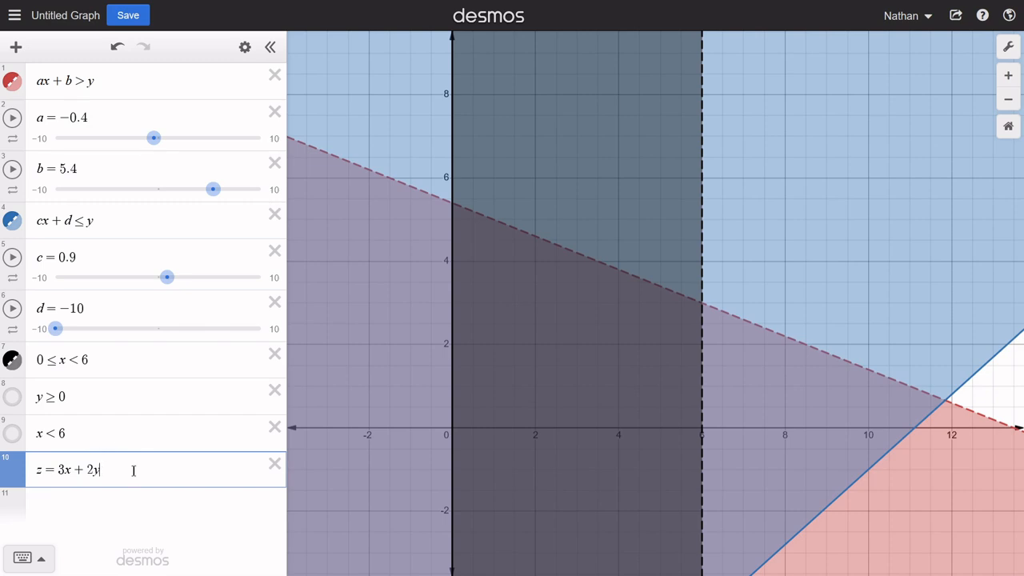
- Define a list named l with subscript evels as [0,1,2,...,100] in a new expression below the objective function
key(Return)
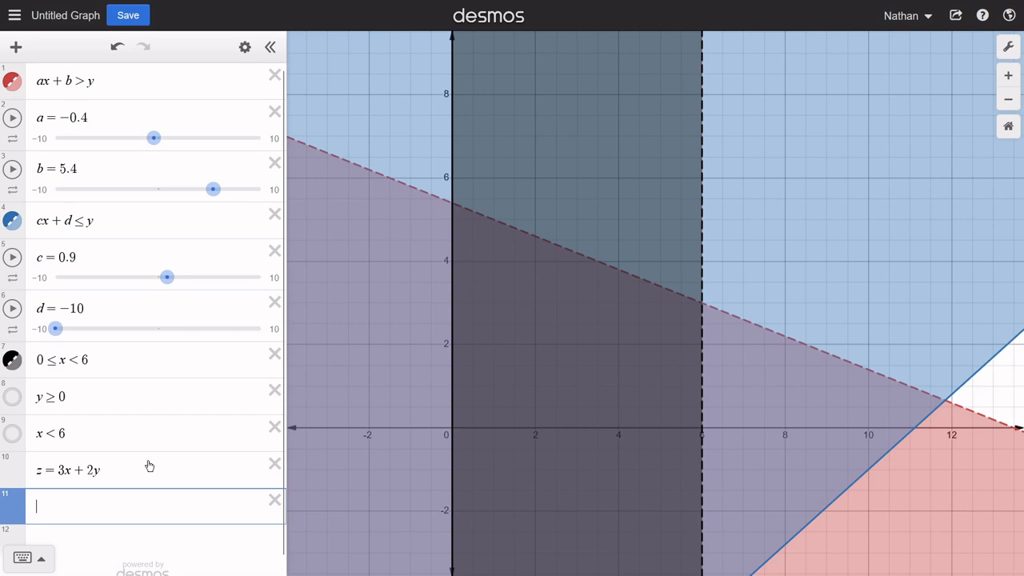
text(l)
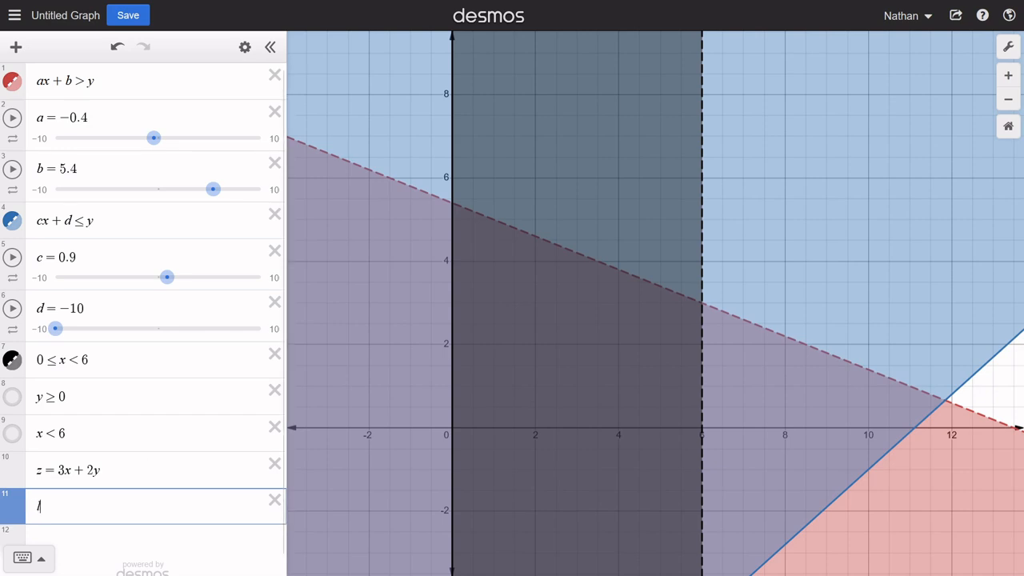
text(_evels)
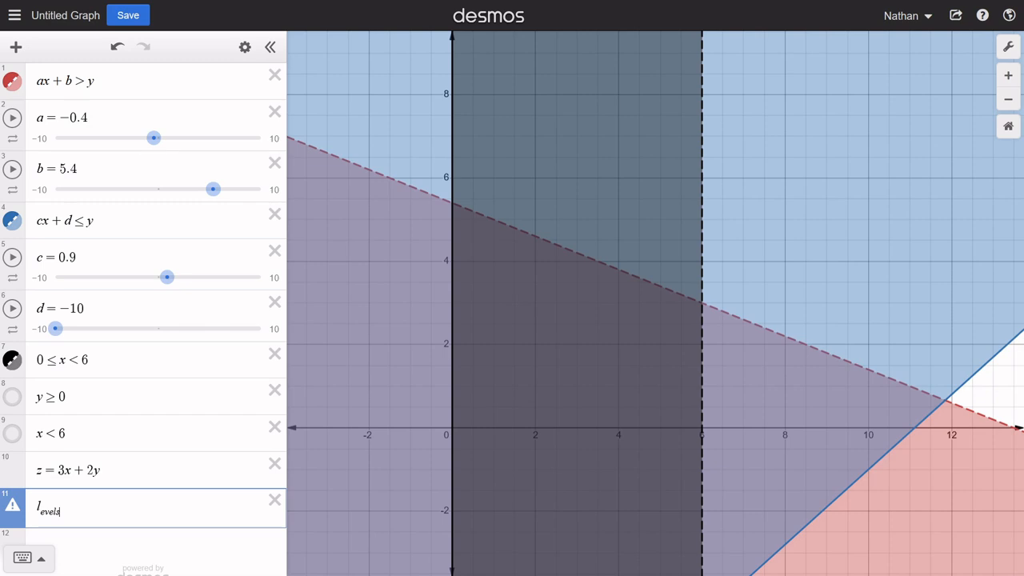
text(= [)
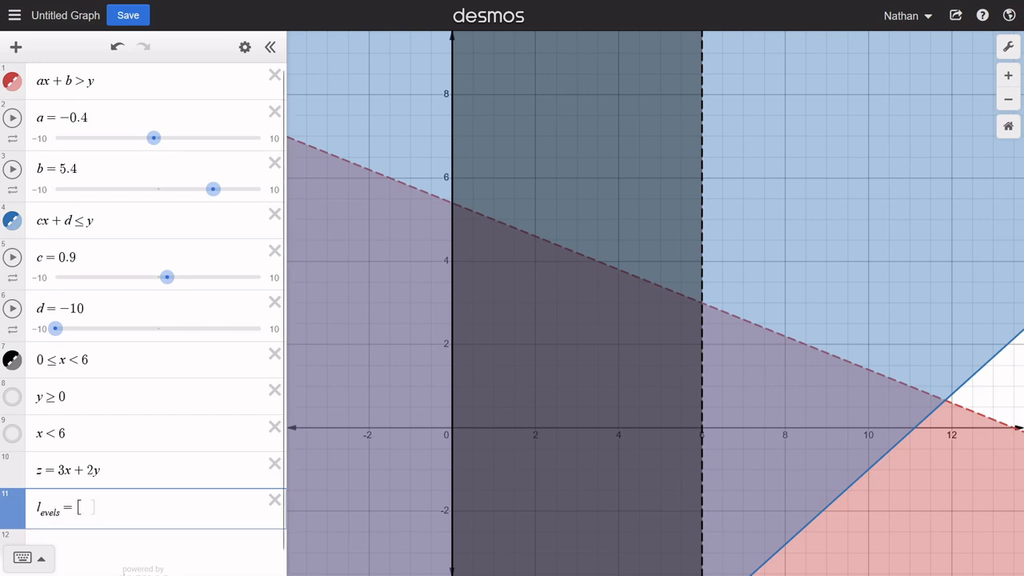
text(0,1,2,...,100)
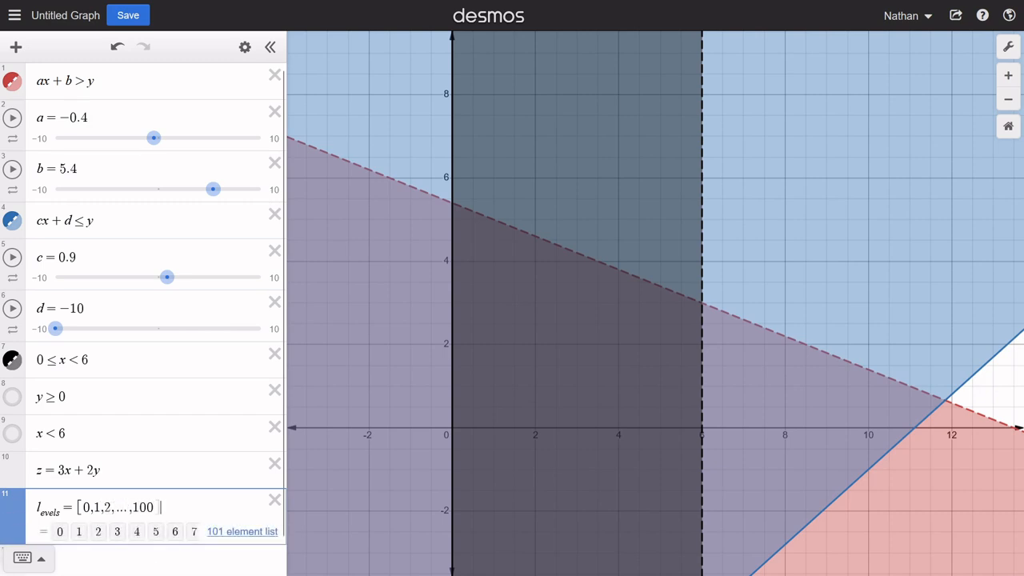
- Plot the objective's level lines by adding the equation 3x + 2y = l_evels as a new expression
key(Return)
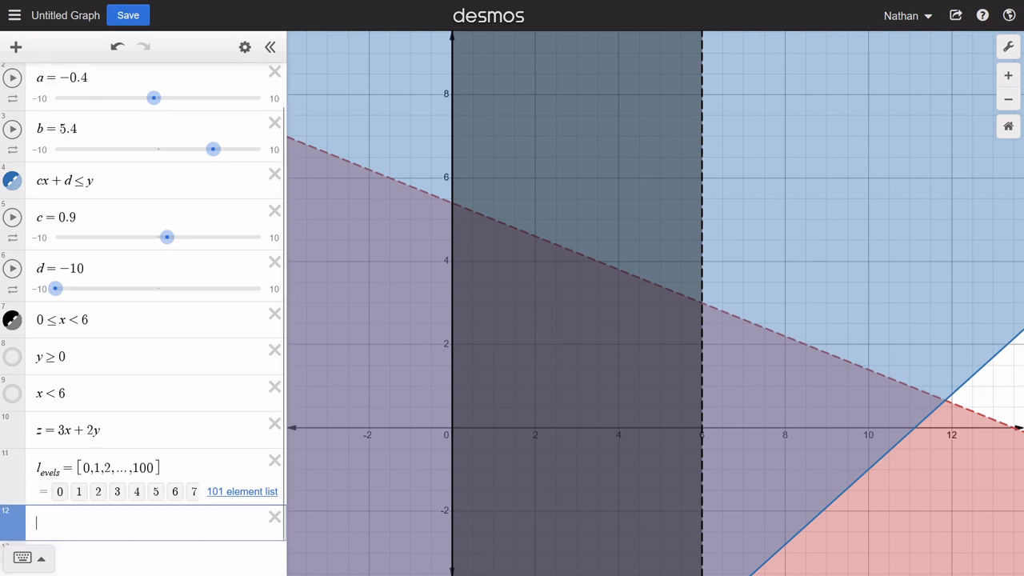
text(3x+)
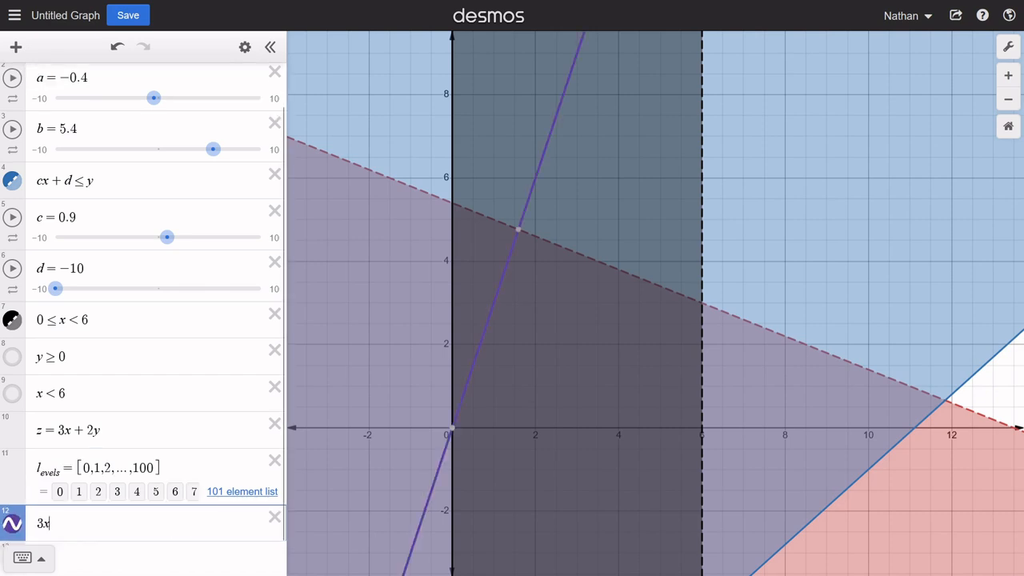
text(2)
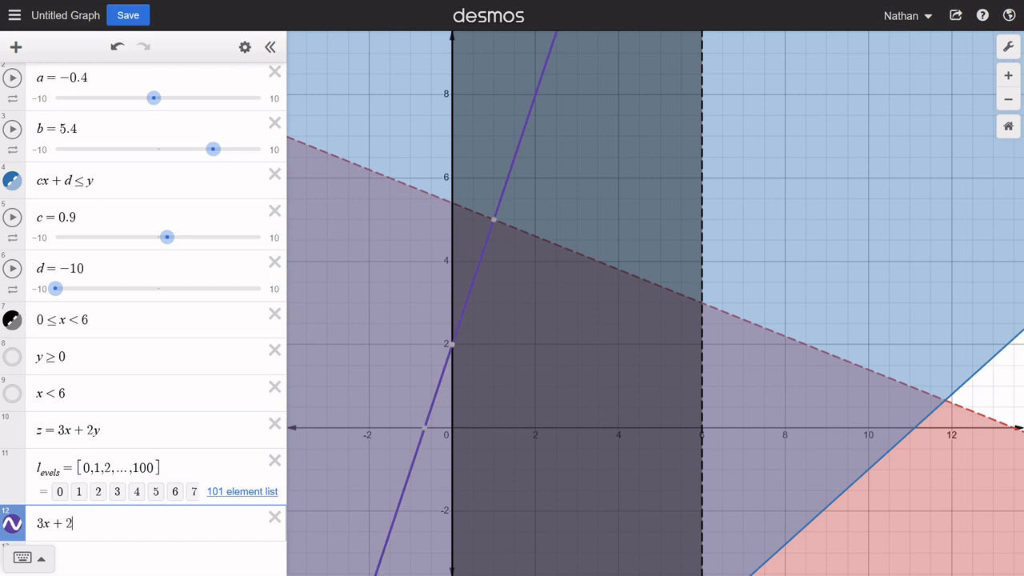
text(y = l)
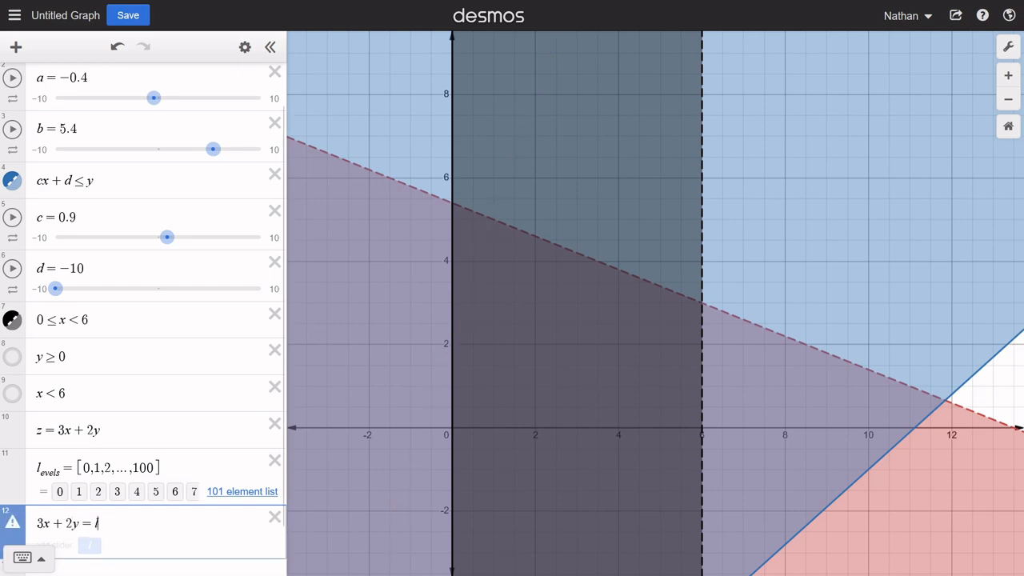
text(_evels)
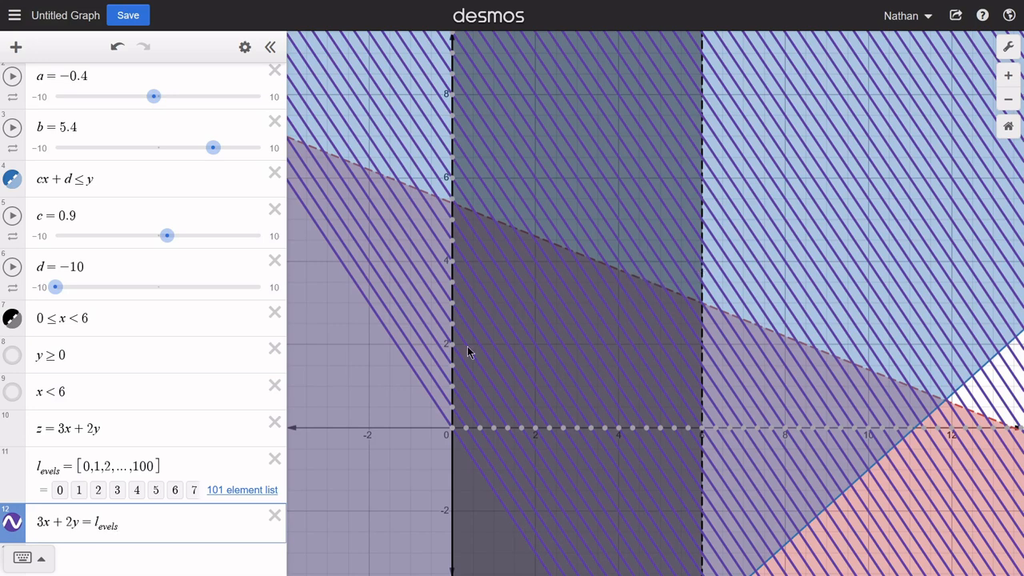
- Examine the level lines at the corners of the dark overlap region, from the origin to where x = 6 meets the red boundary
click(452, 431)
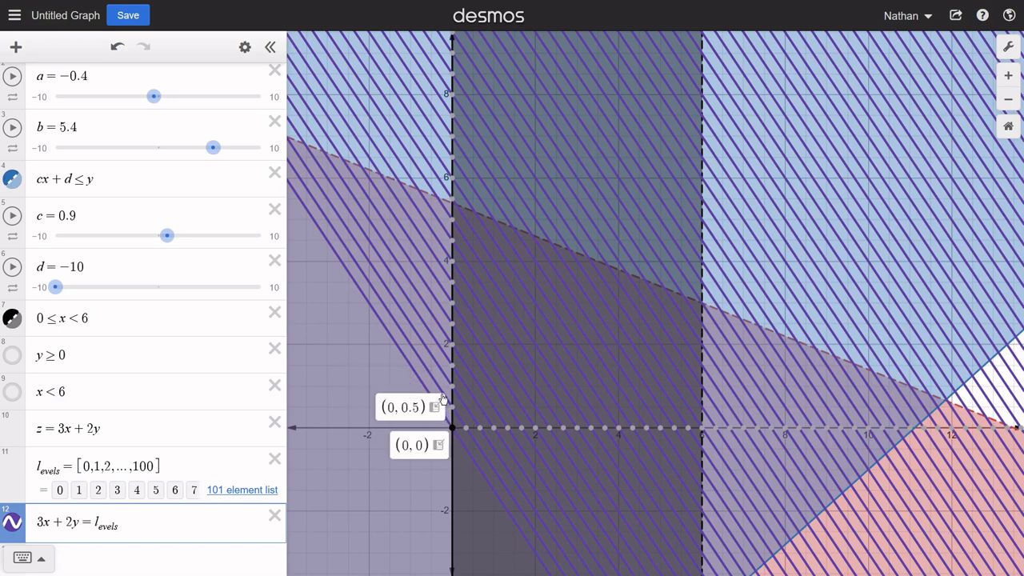
mouse_move(381, 328)
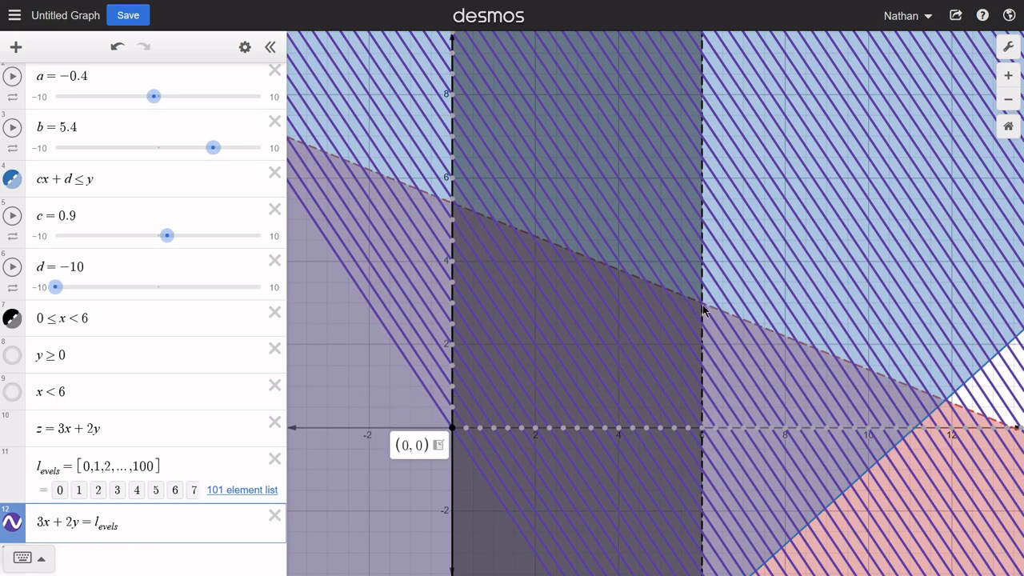
mouse_move(704, 311)
mouse_move(452, 209)
mouse_move(699, 430)
scroll(701, 309, up, 5)
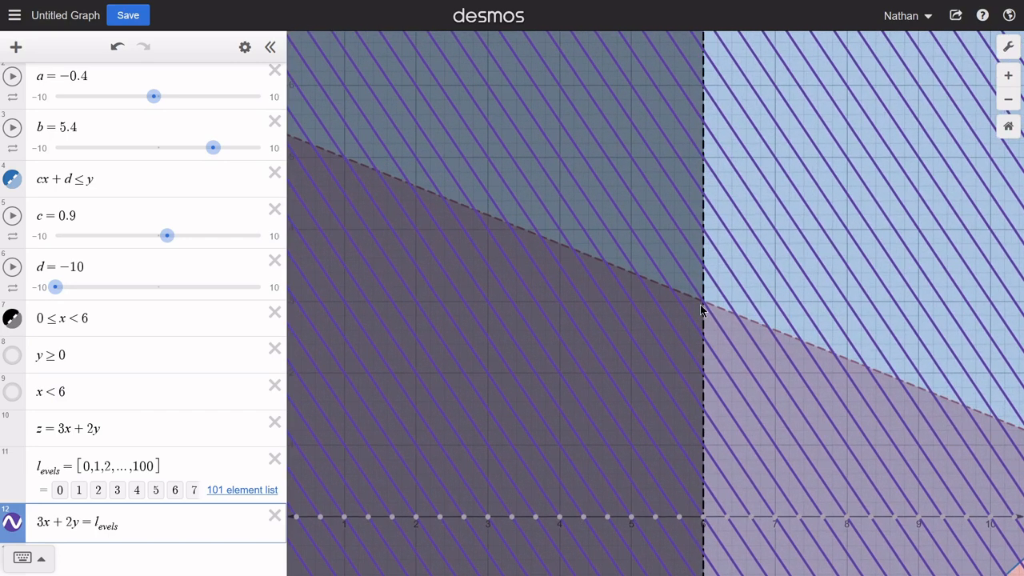
right_click(700, 310)
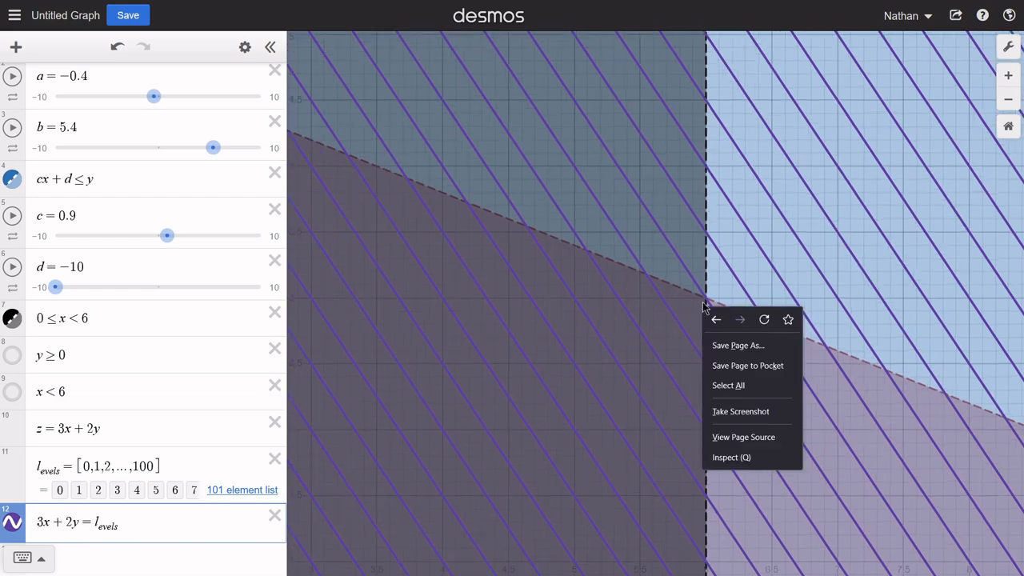
key(Escape)
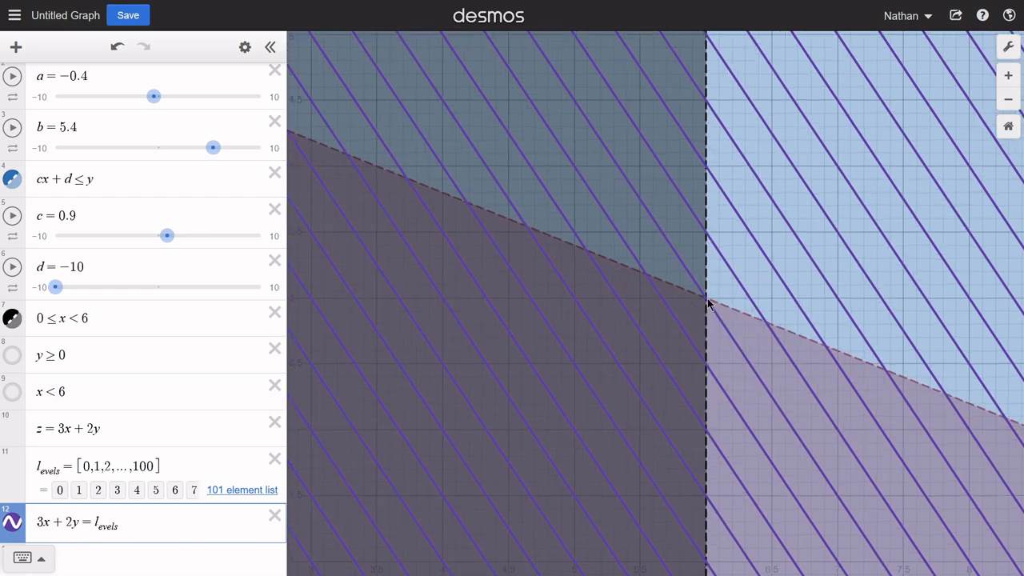
scroll(705, 305, up, 3)
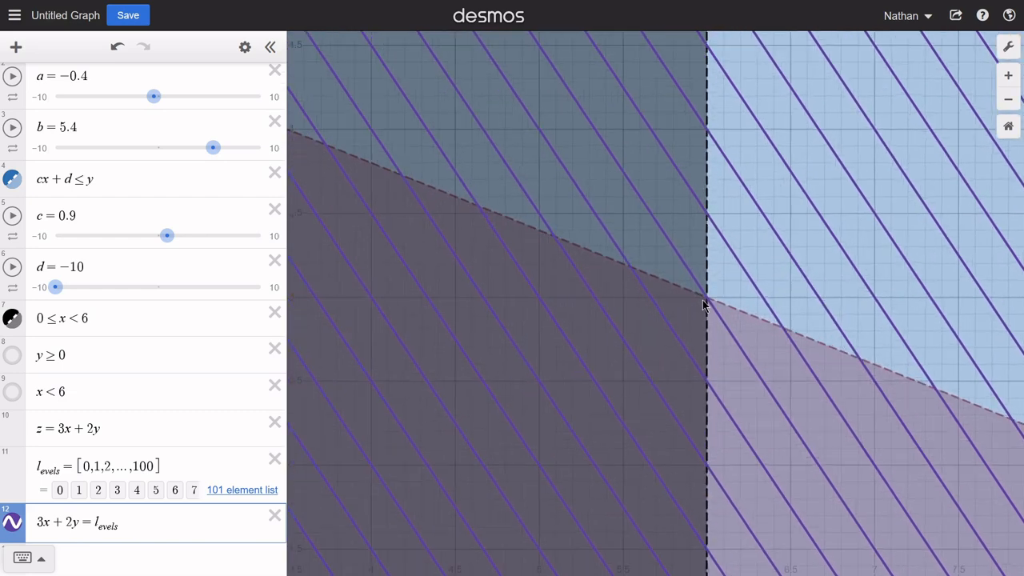